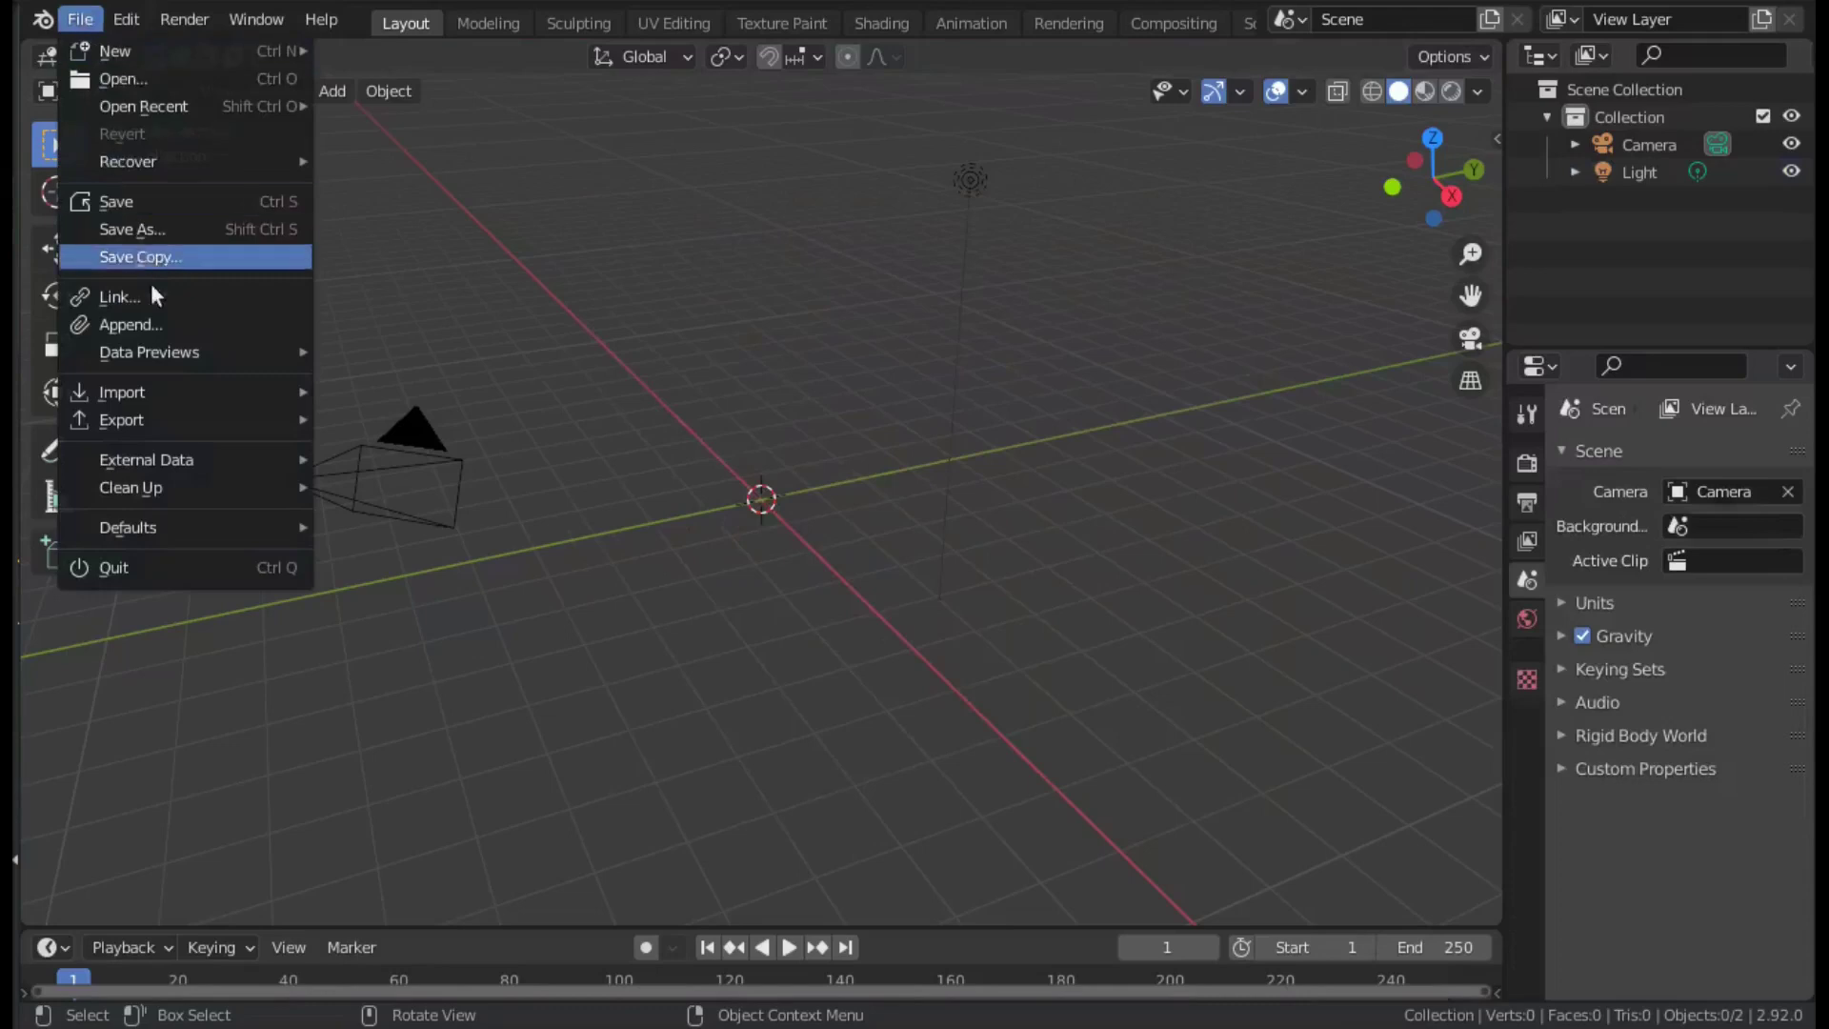
Append Person01 from chapter02/chapter0204.blend into the scene and make it the active object.
left_click(133, 323)
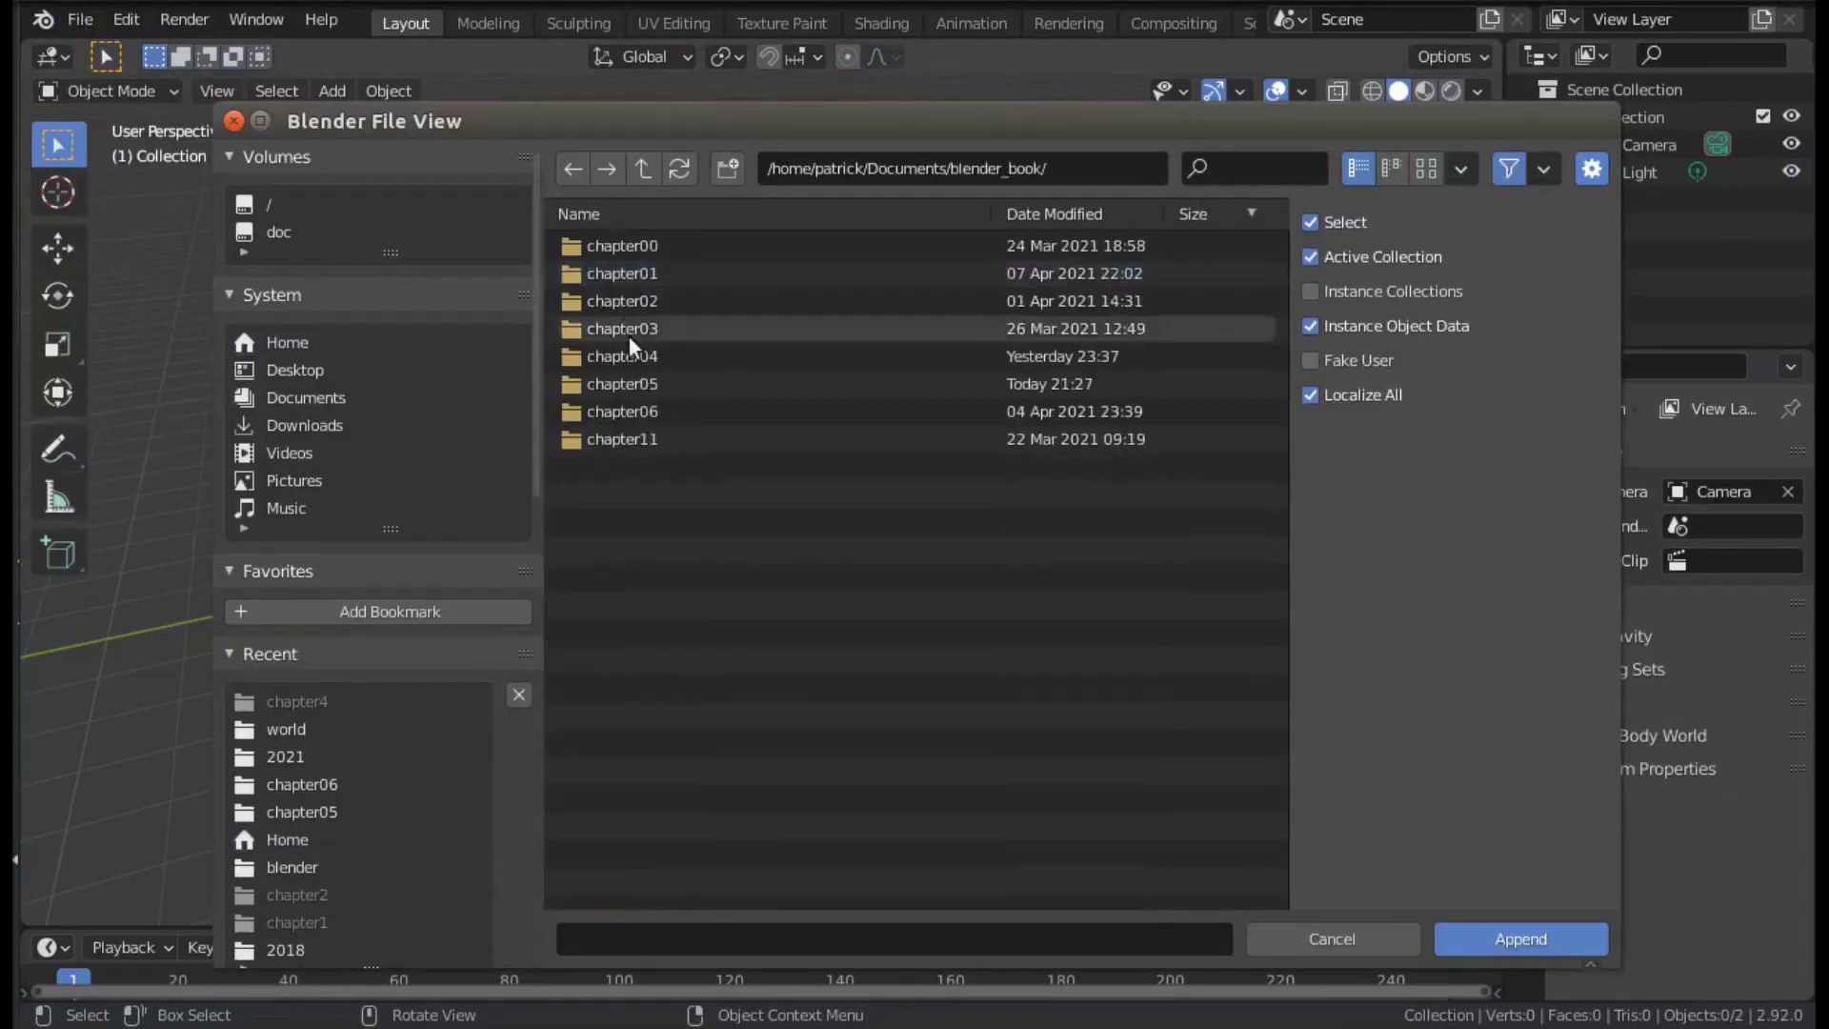
left_click(628, 301)
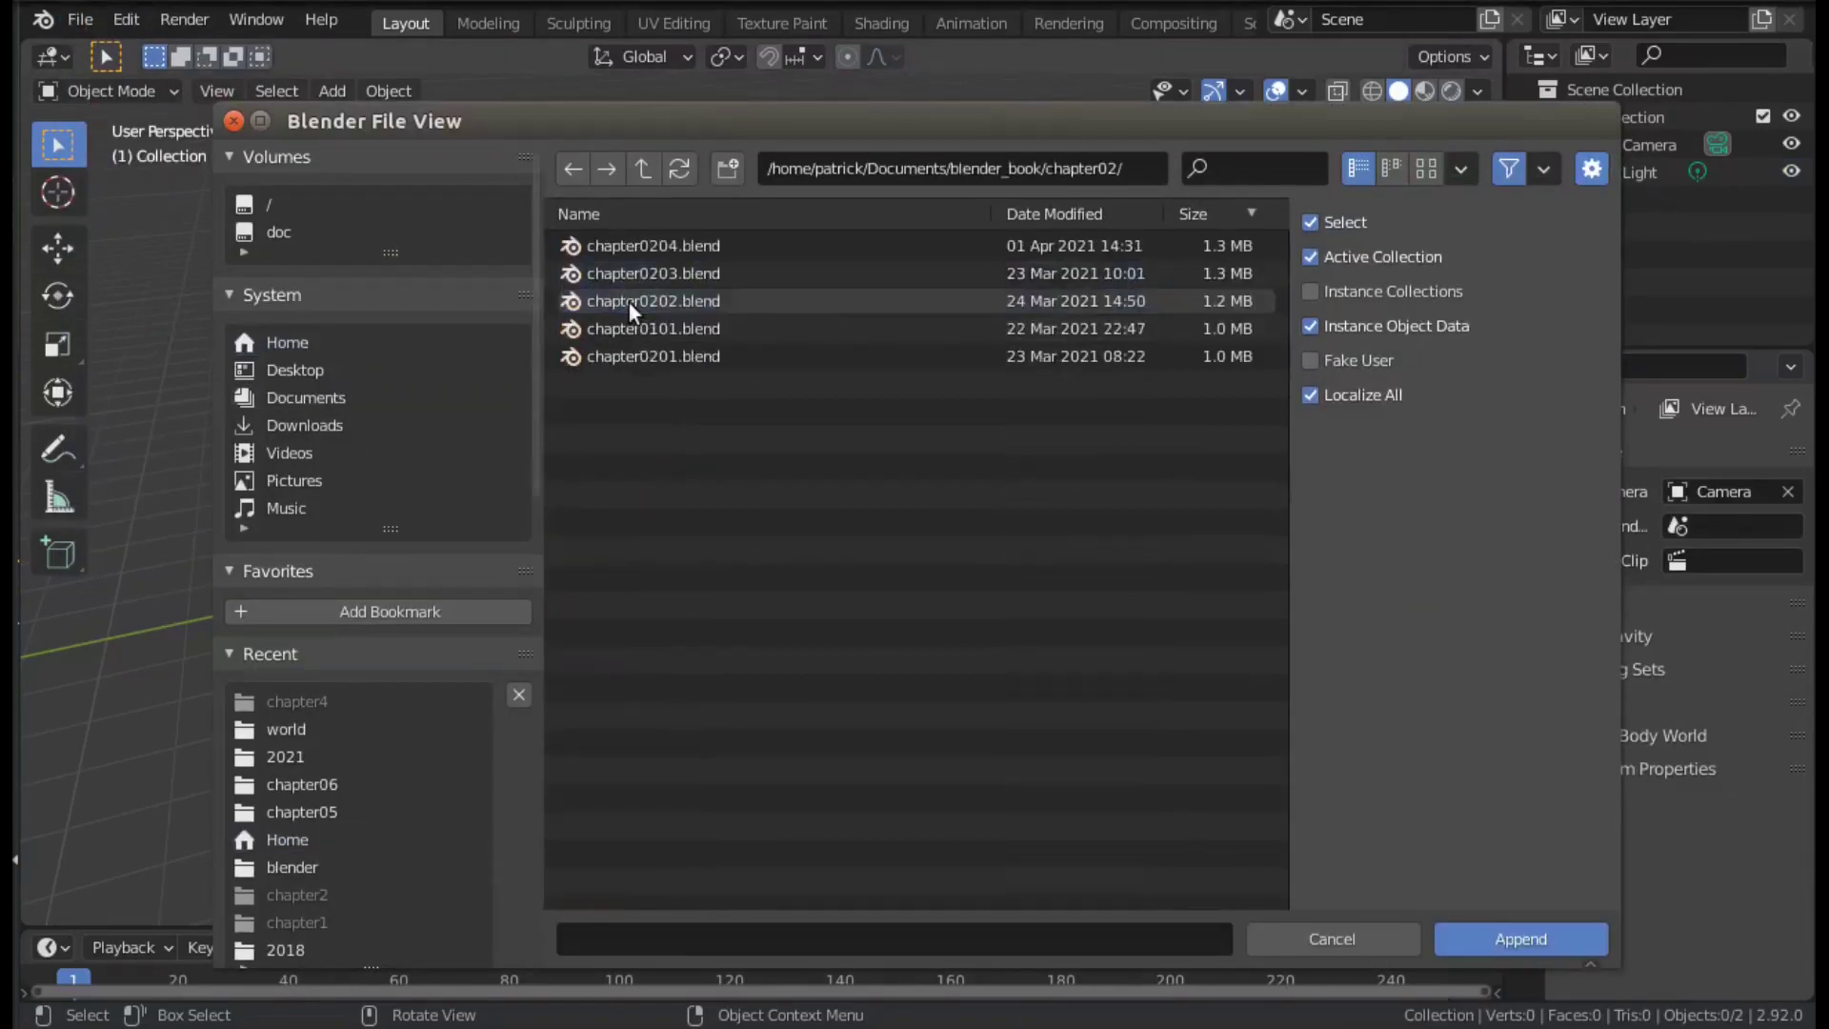
left_click(661, 242)
left_click(602, 466)
double_click(617, 438)
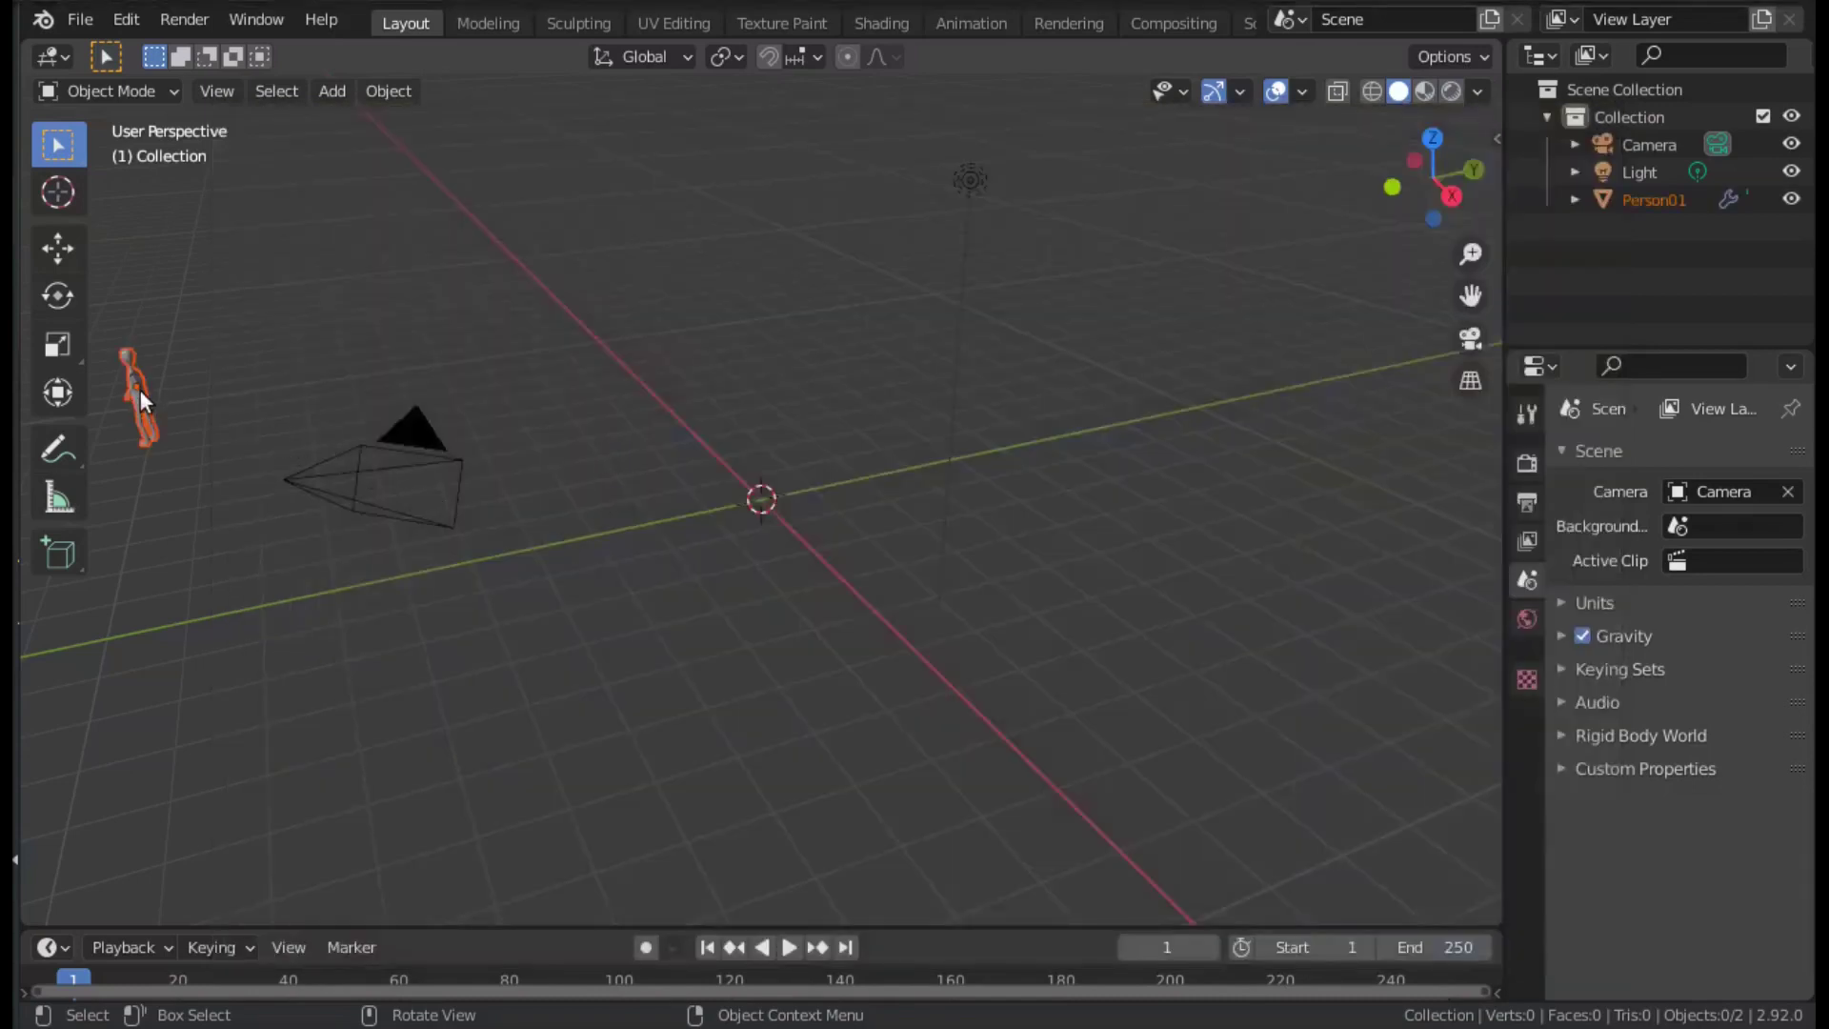
left_click(140, 392)
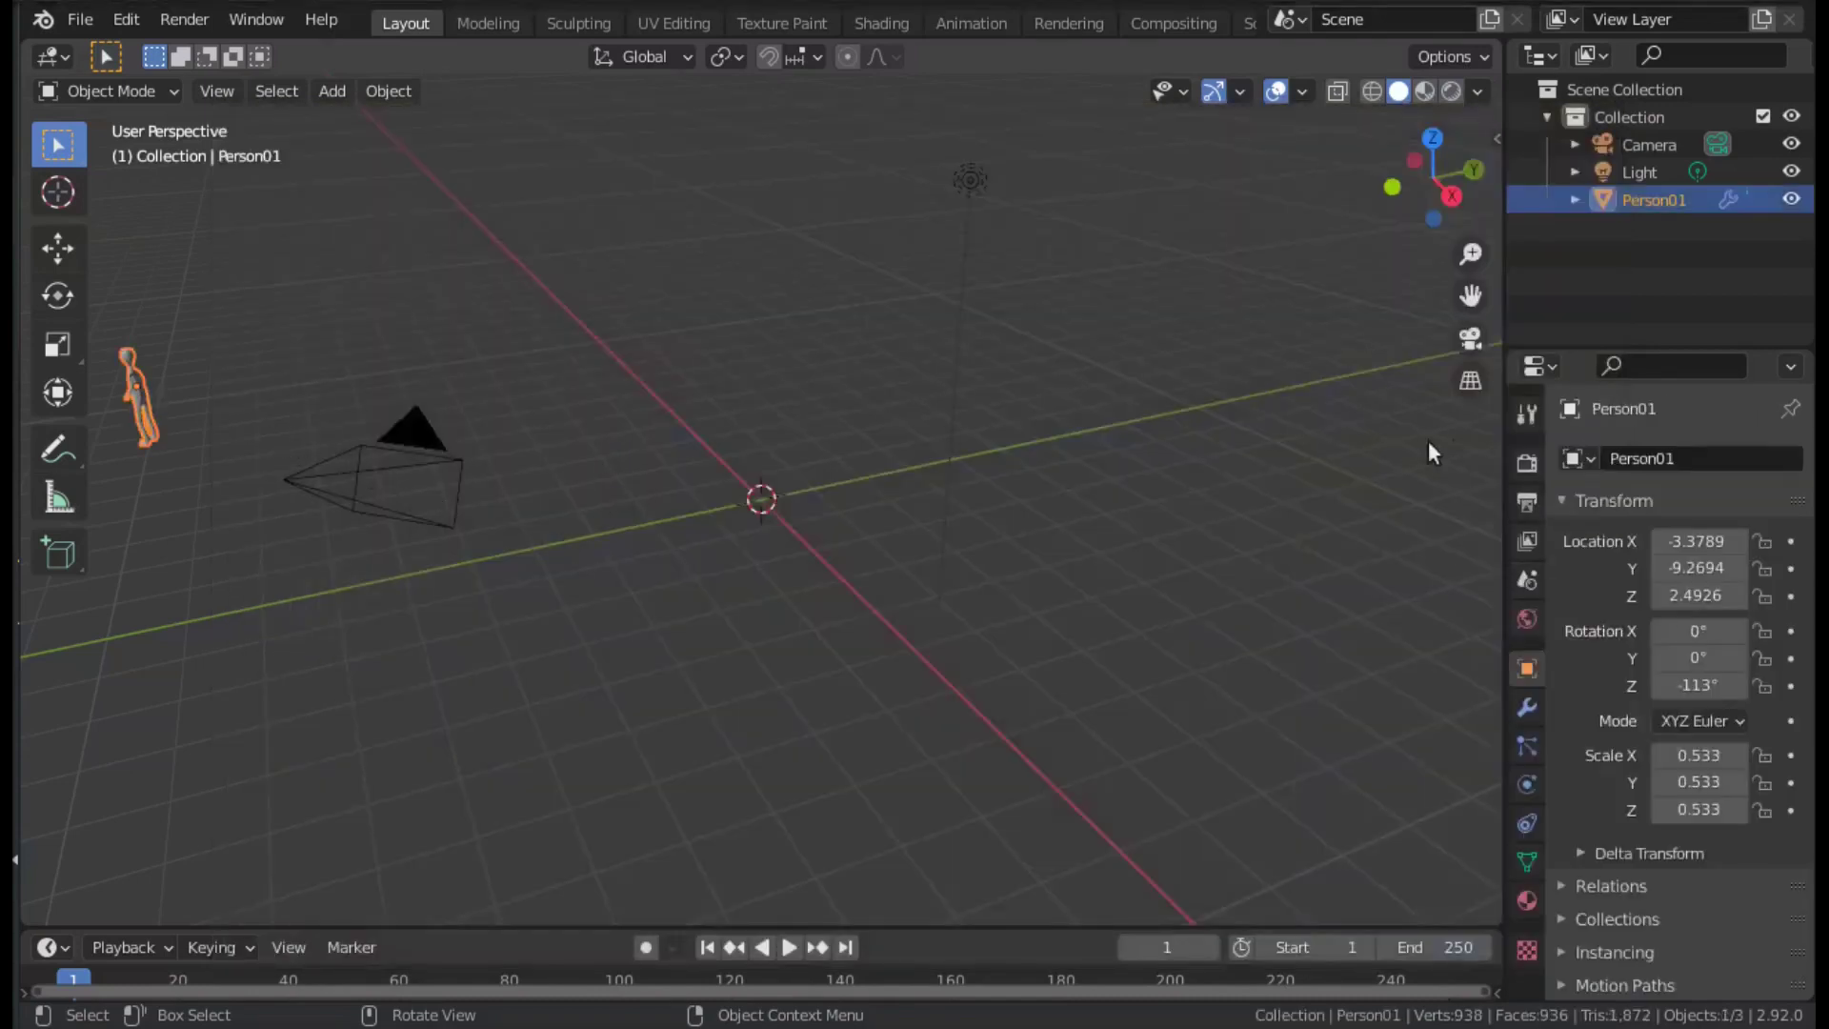
type("0")
Zero Person01's location and set its Z rotation to -90° so it faces front.
left_click(1708, 568)
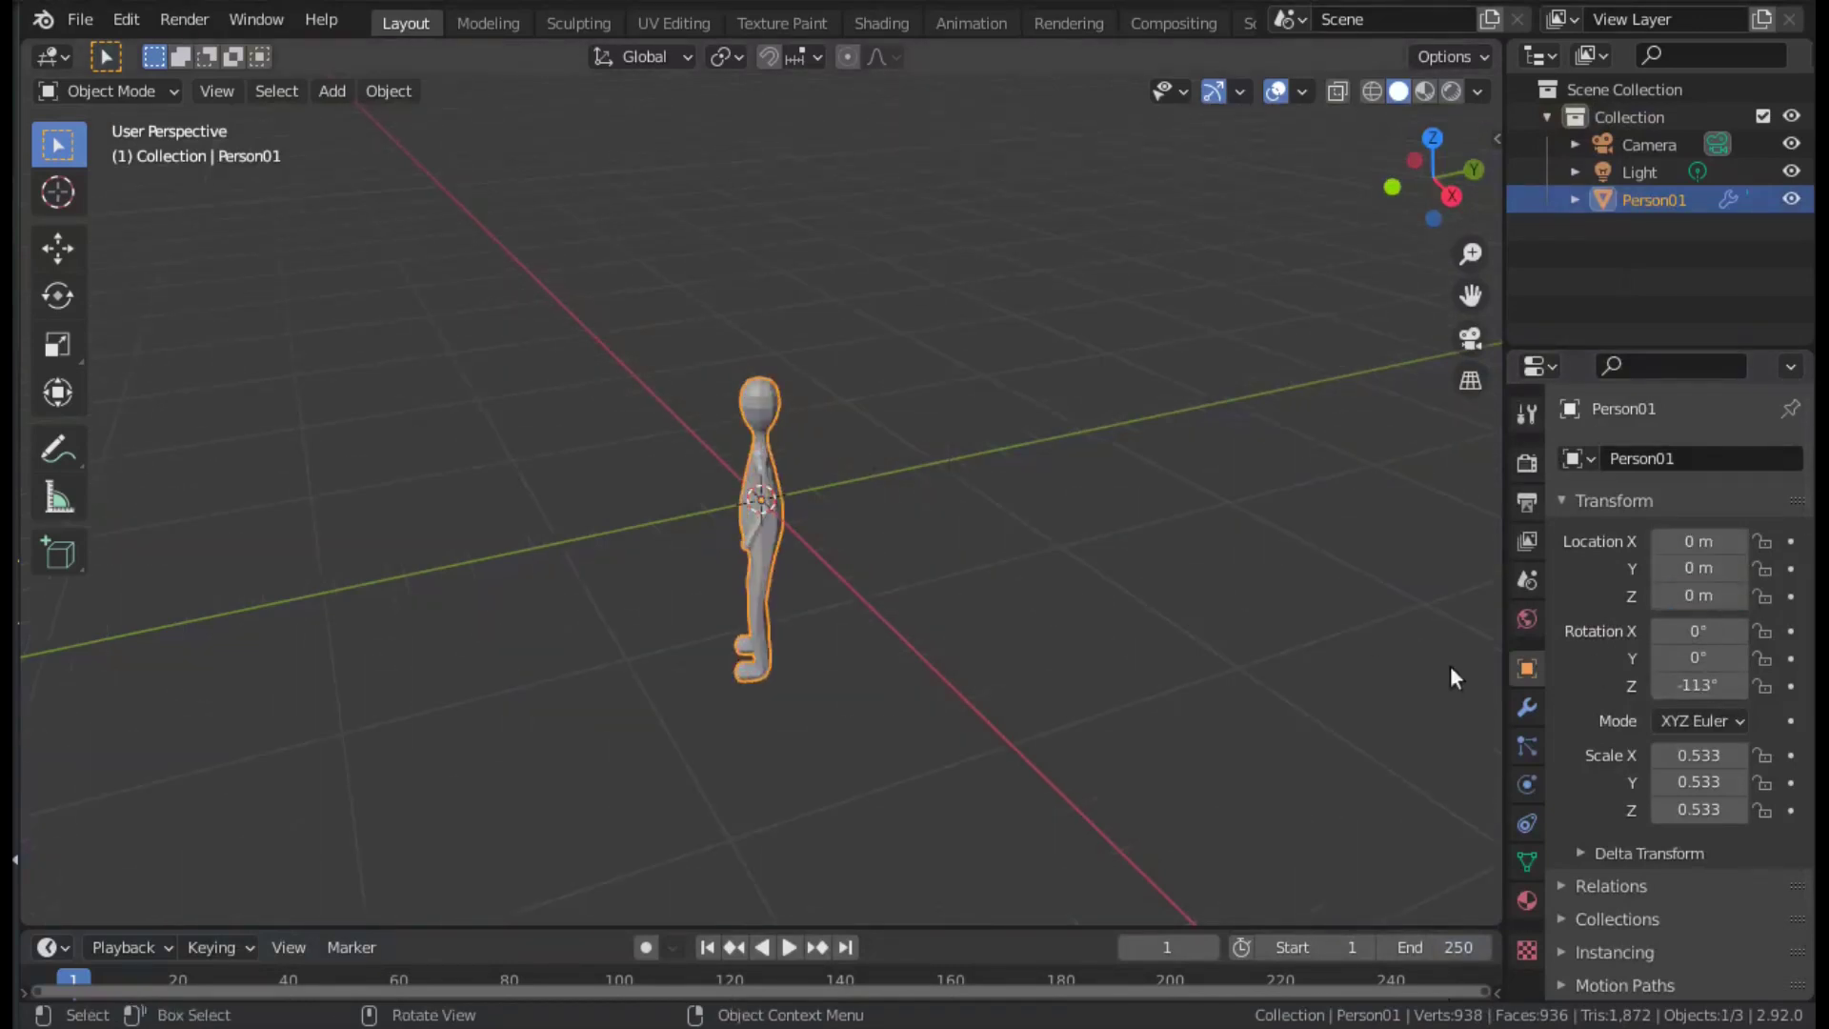
type("-90")
key("Return")
scroll(904, 654, "up", 3)
middle_click_drag(904, 654, 1099, 578)
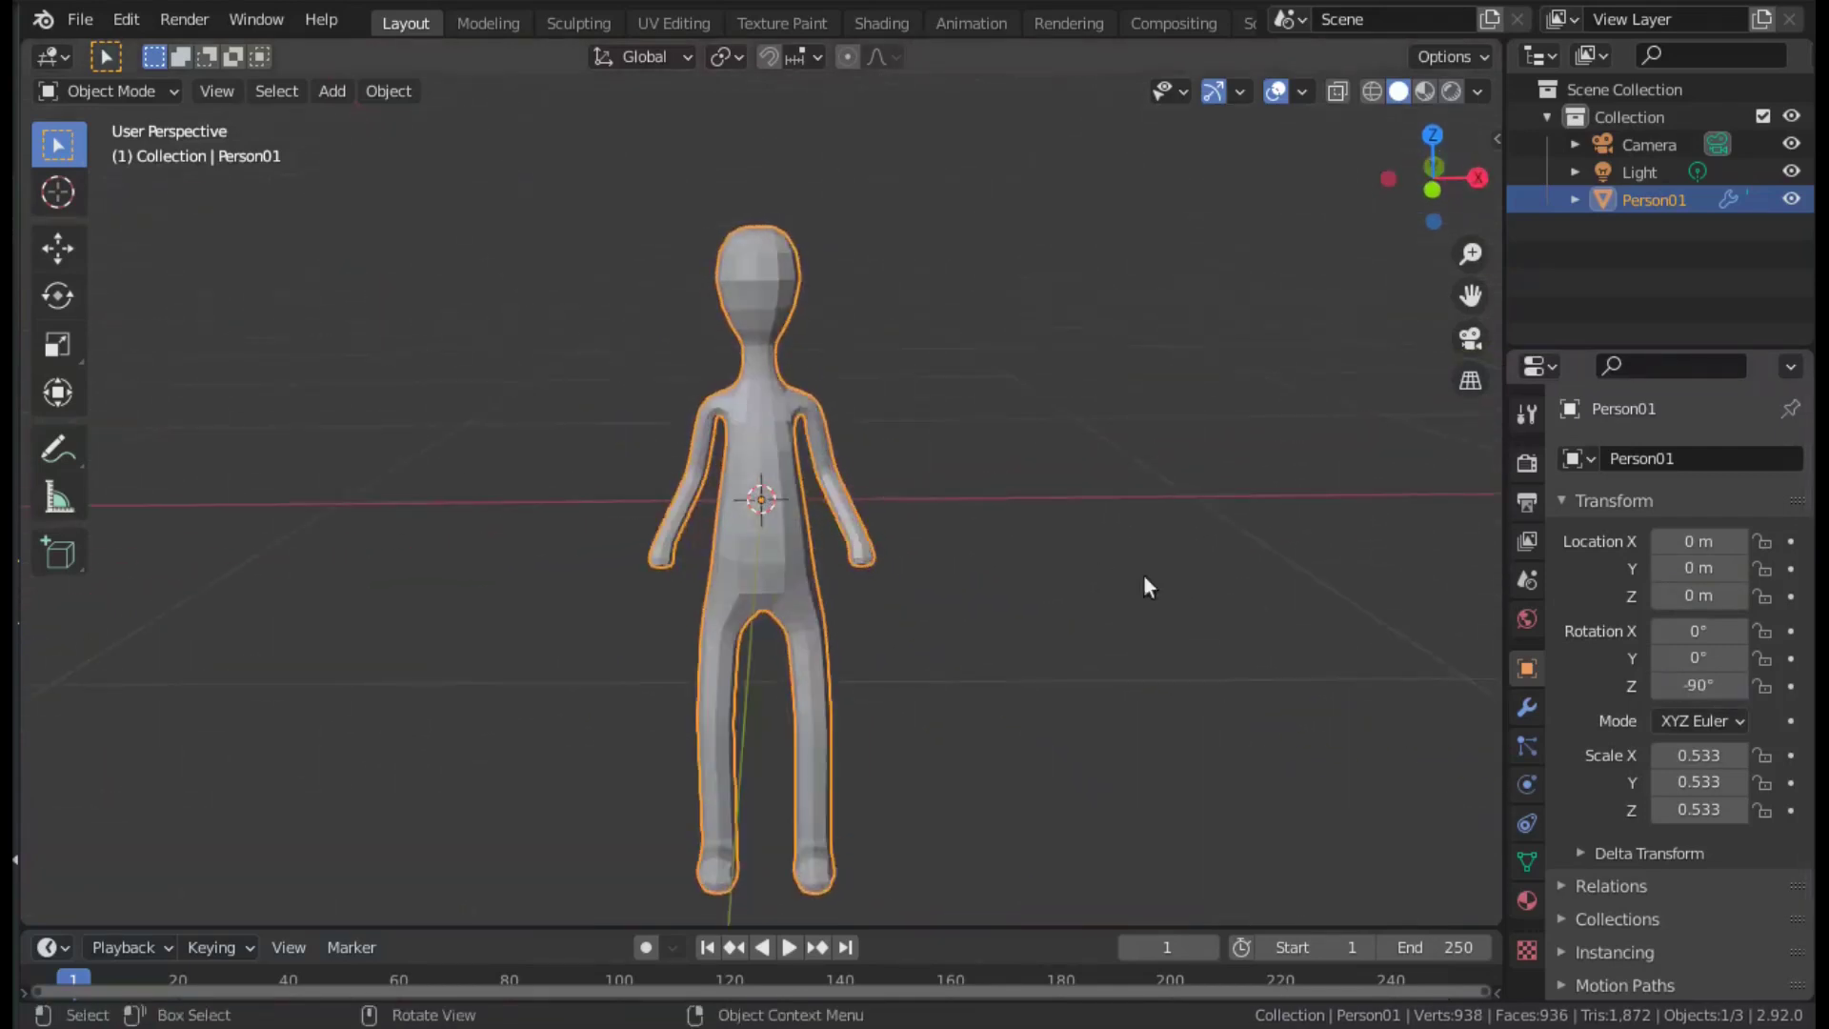
Apply all transforms to Person01 so rotation and scale are baked in.
scroll(1143, 572, "down", 2)
scroll(1153, 564, "down", 1)
left_click(386, 92)
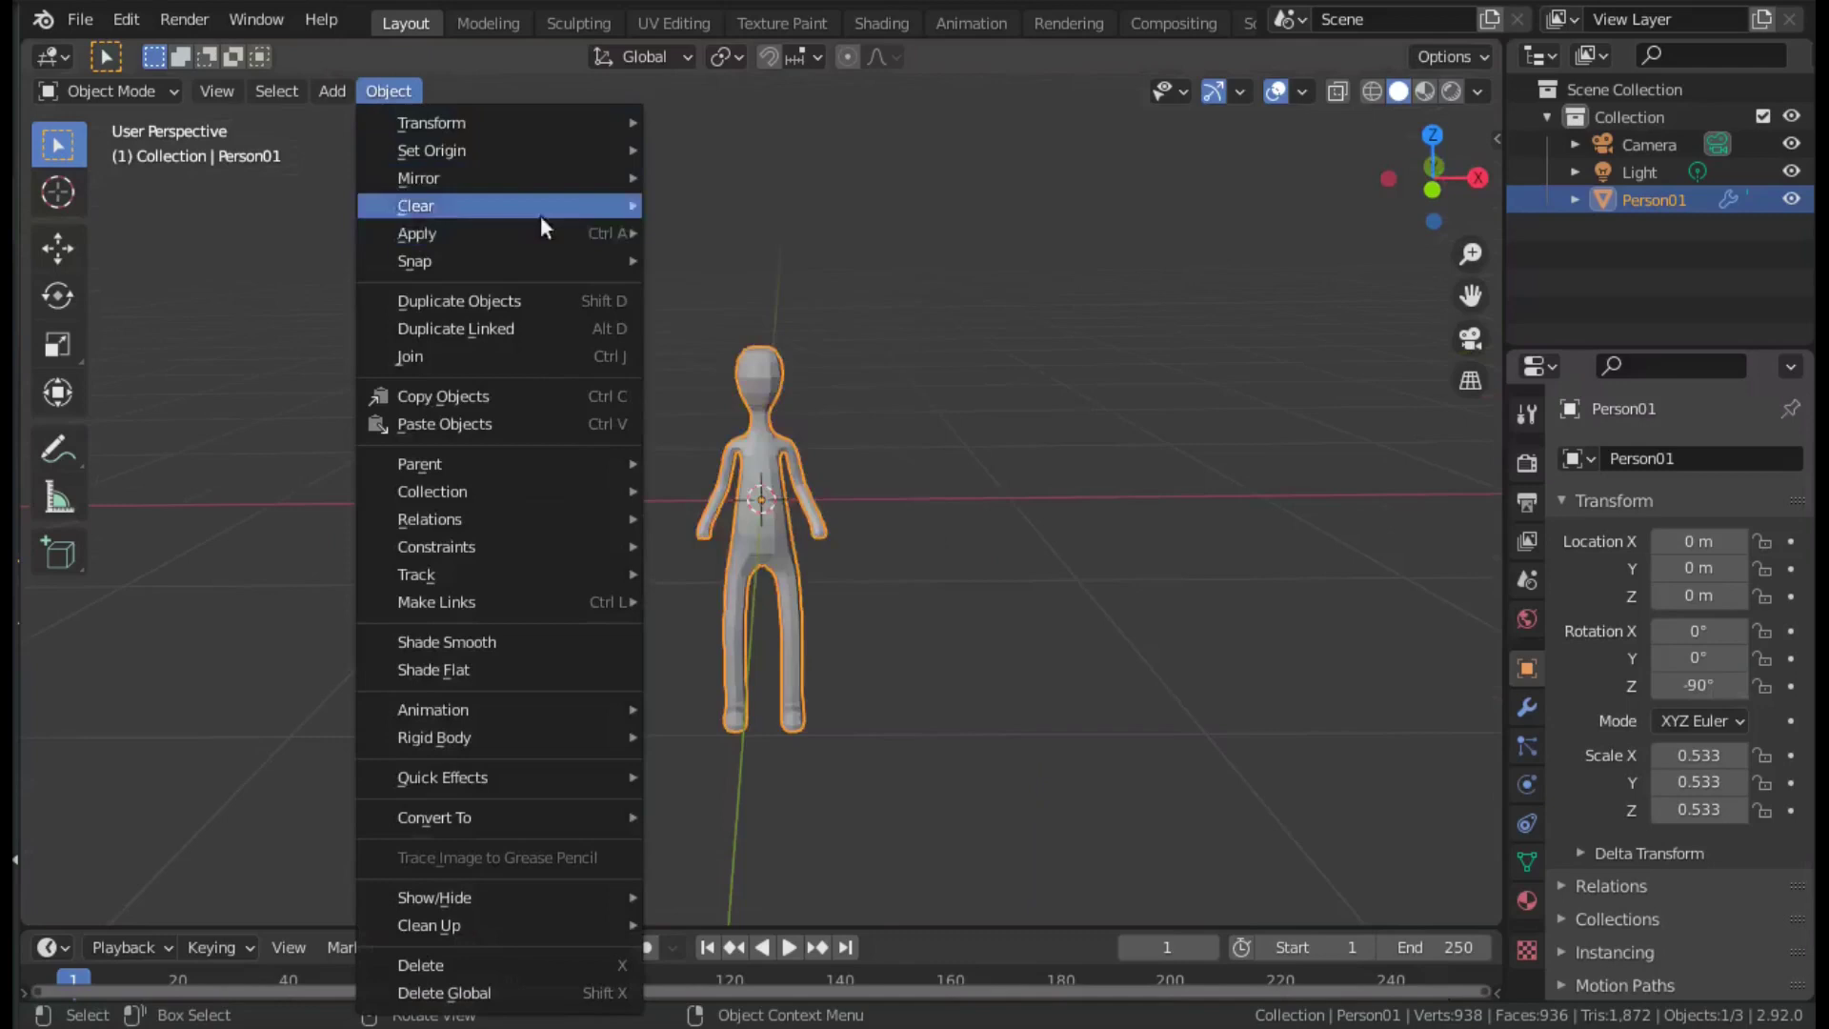
left_click(729, 313)
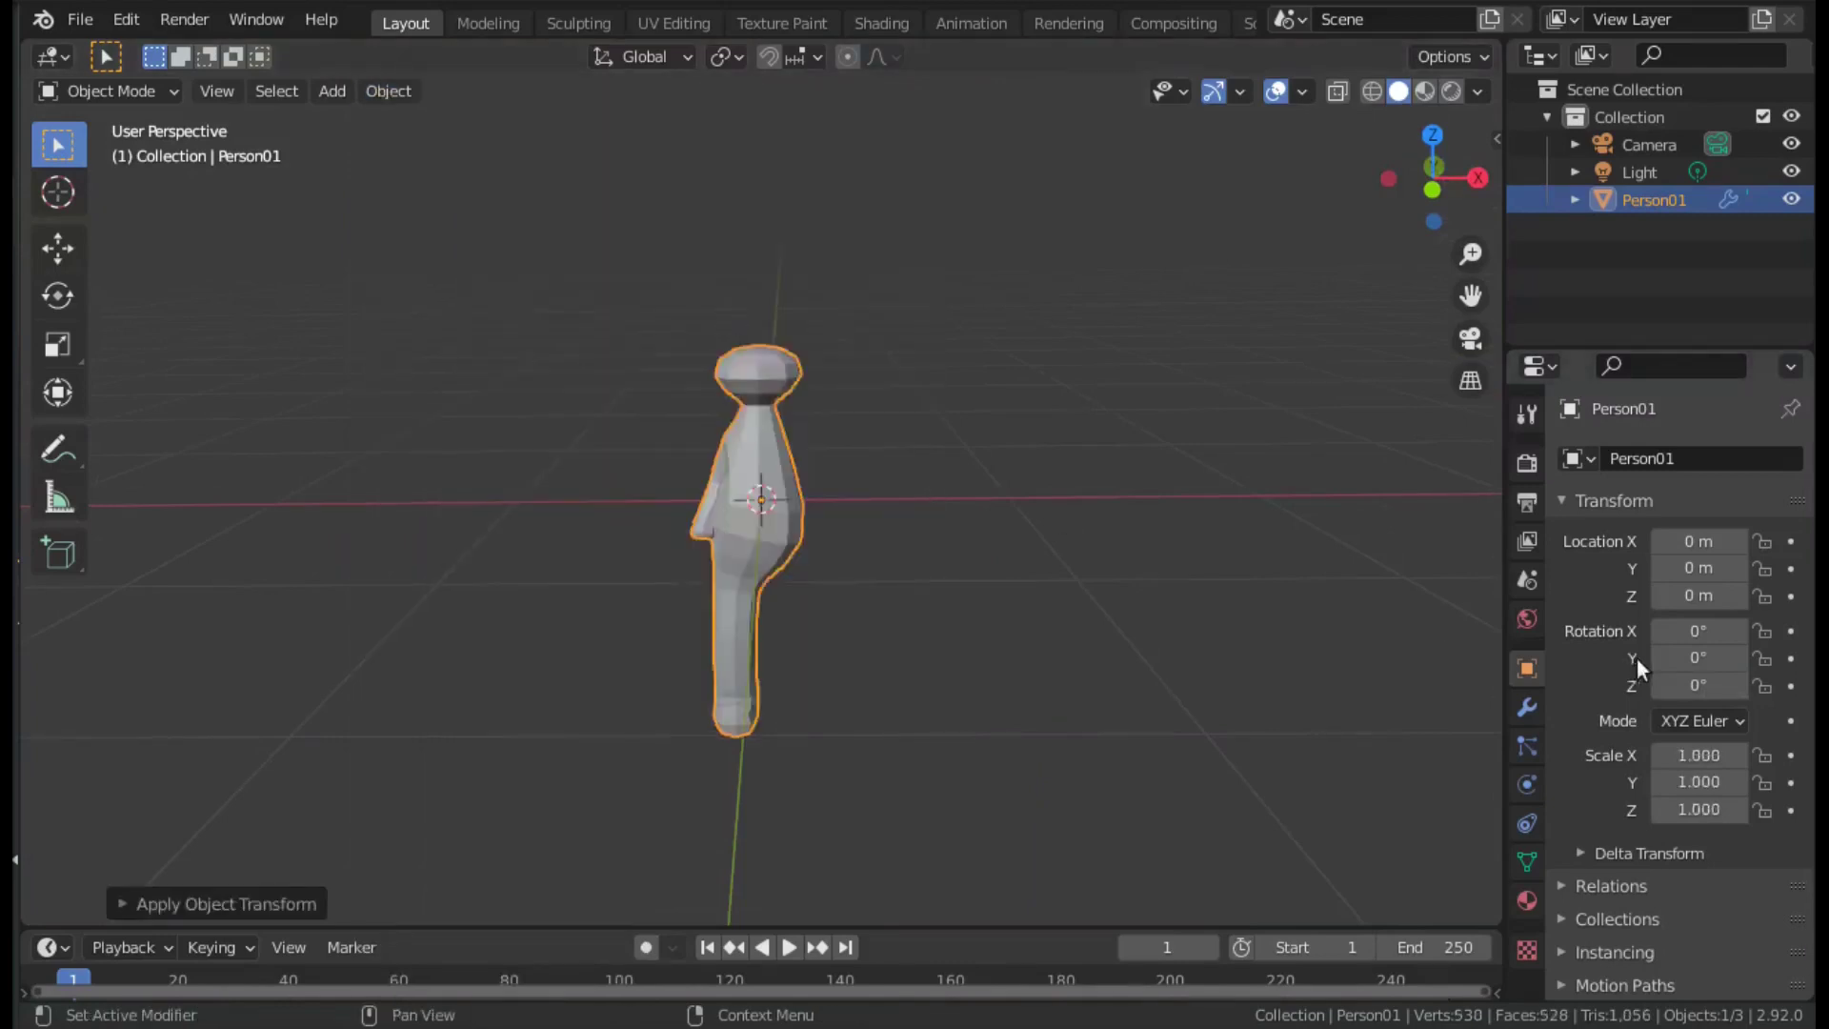
Set the Mirror modifier's axis, bisect and flip all to X.
scroll(1090, 607, "up", 2)
left_click(1524, 710)
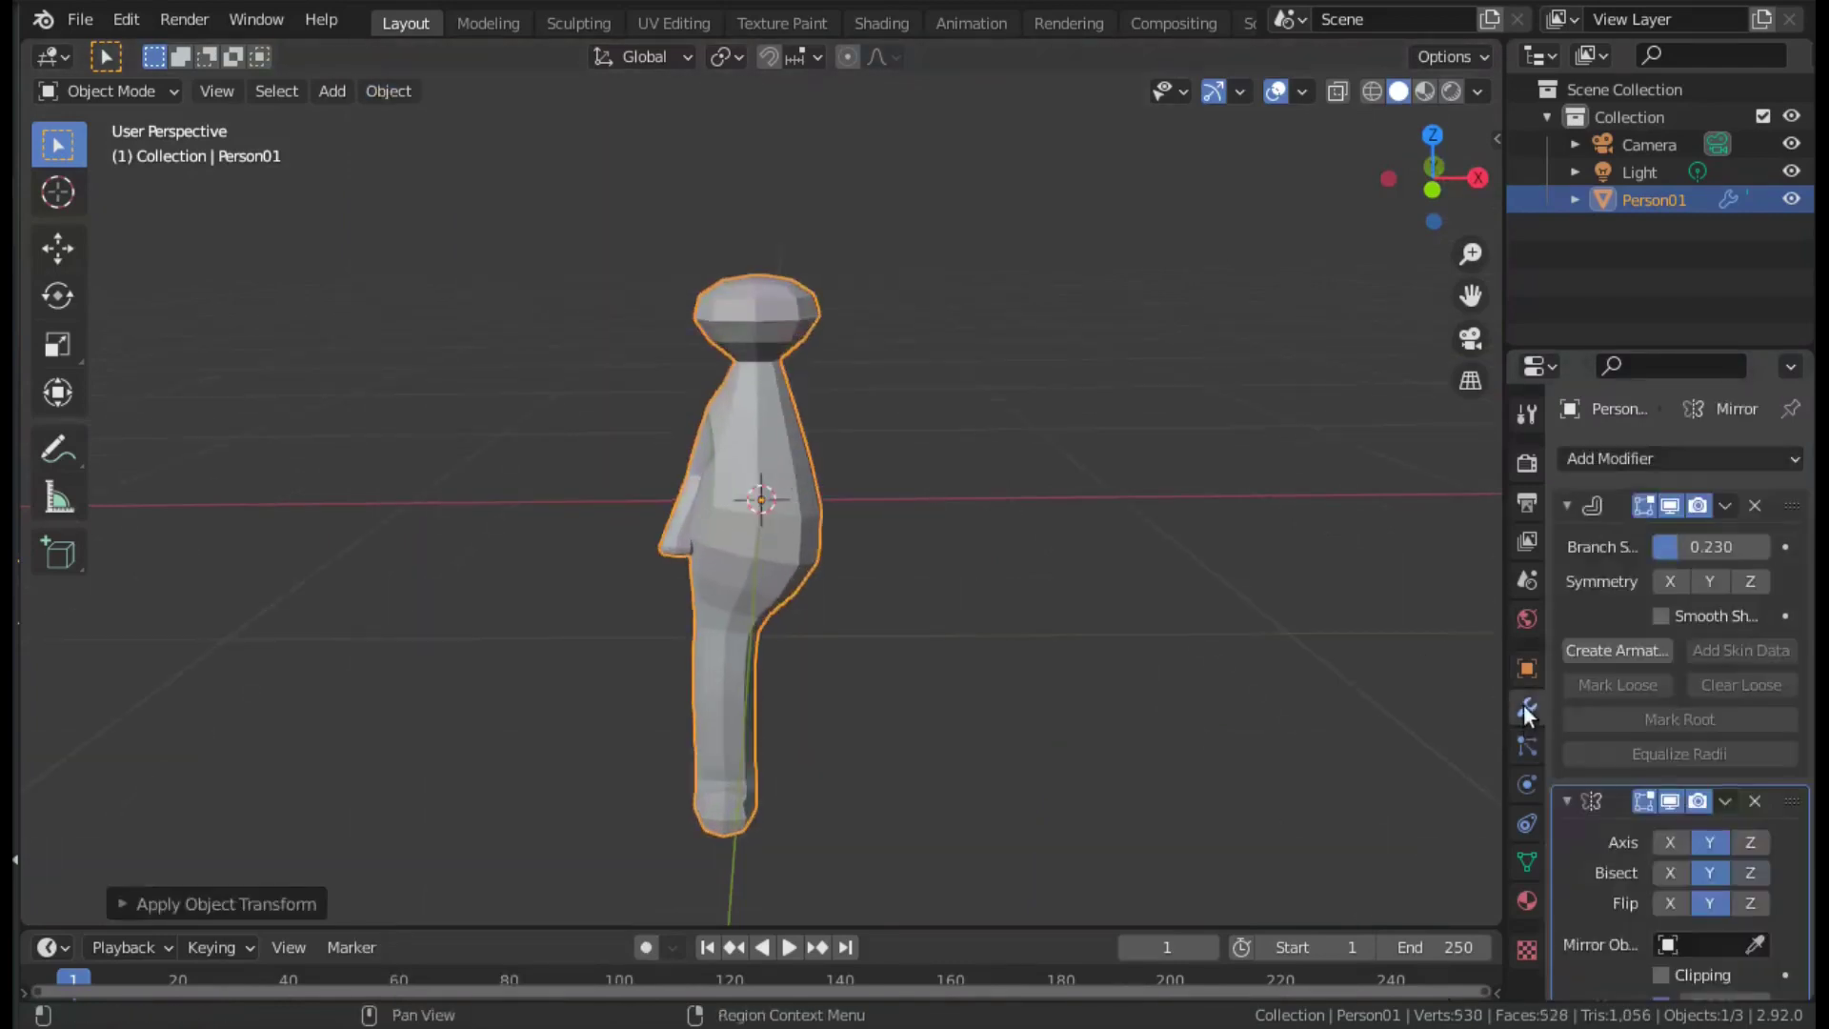
left_click(1673, 842)
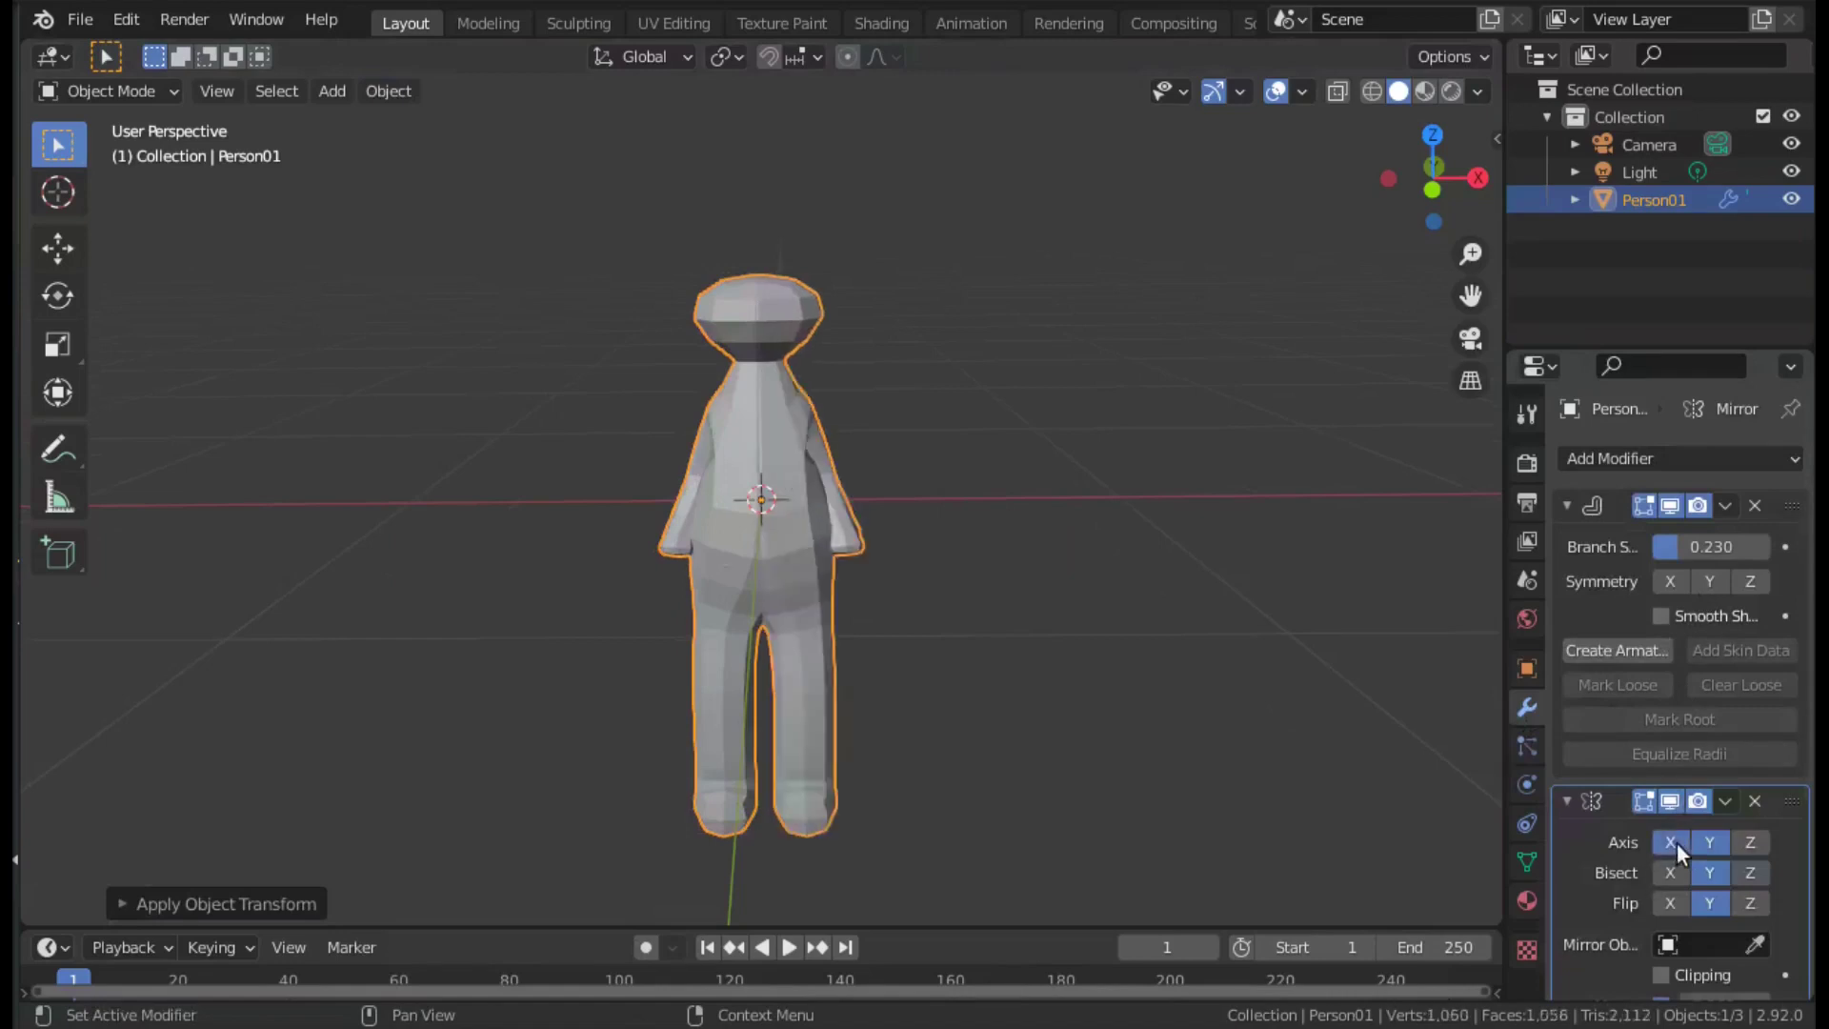
left_click(1663, 875)
left_click(1711, 870)
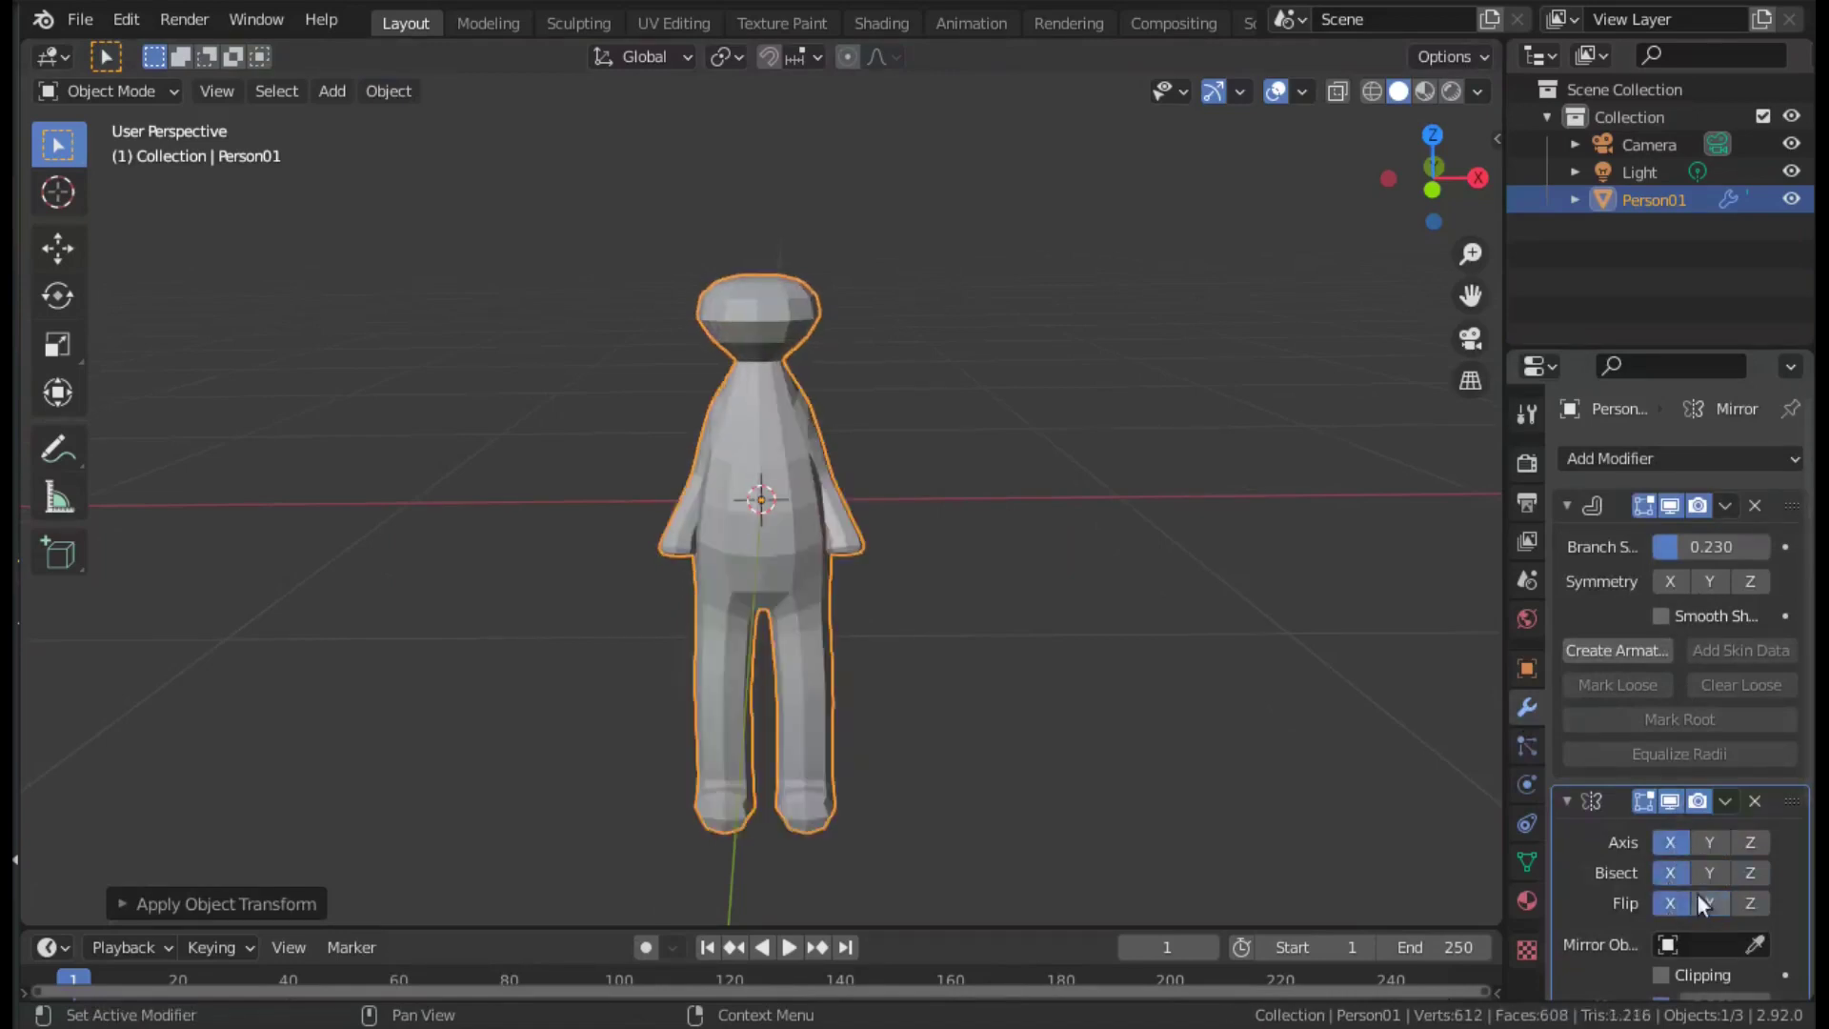
Move the Mirror modifier above the Skin modifier in the stack.
scroll(1016, 625, "up", 3)
mouse_move(1016, 625)
middle_mouse_down()
mouse_move(1231, 603)
mouse_move(1021, 596)
mouse_move(814, 546)
middle_mouse_up()
scroll(1231, 604, "down", 3)
key("Tab")
key("Tab")
left_click_drag(1791, 694, 1791, 505)
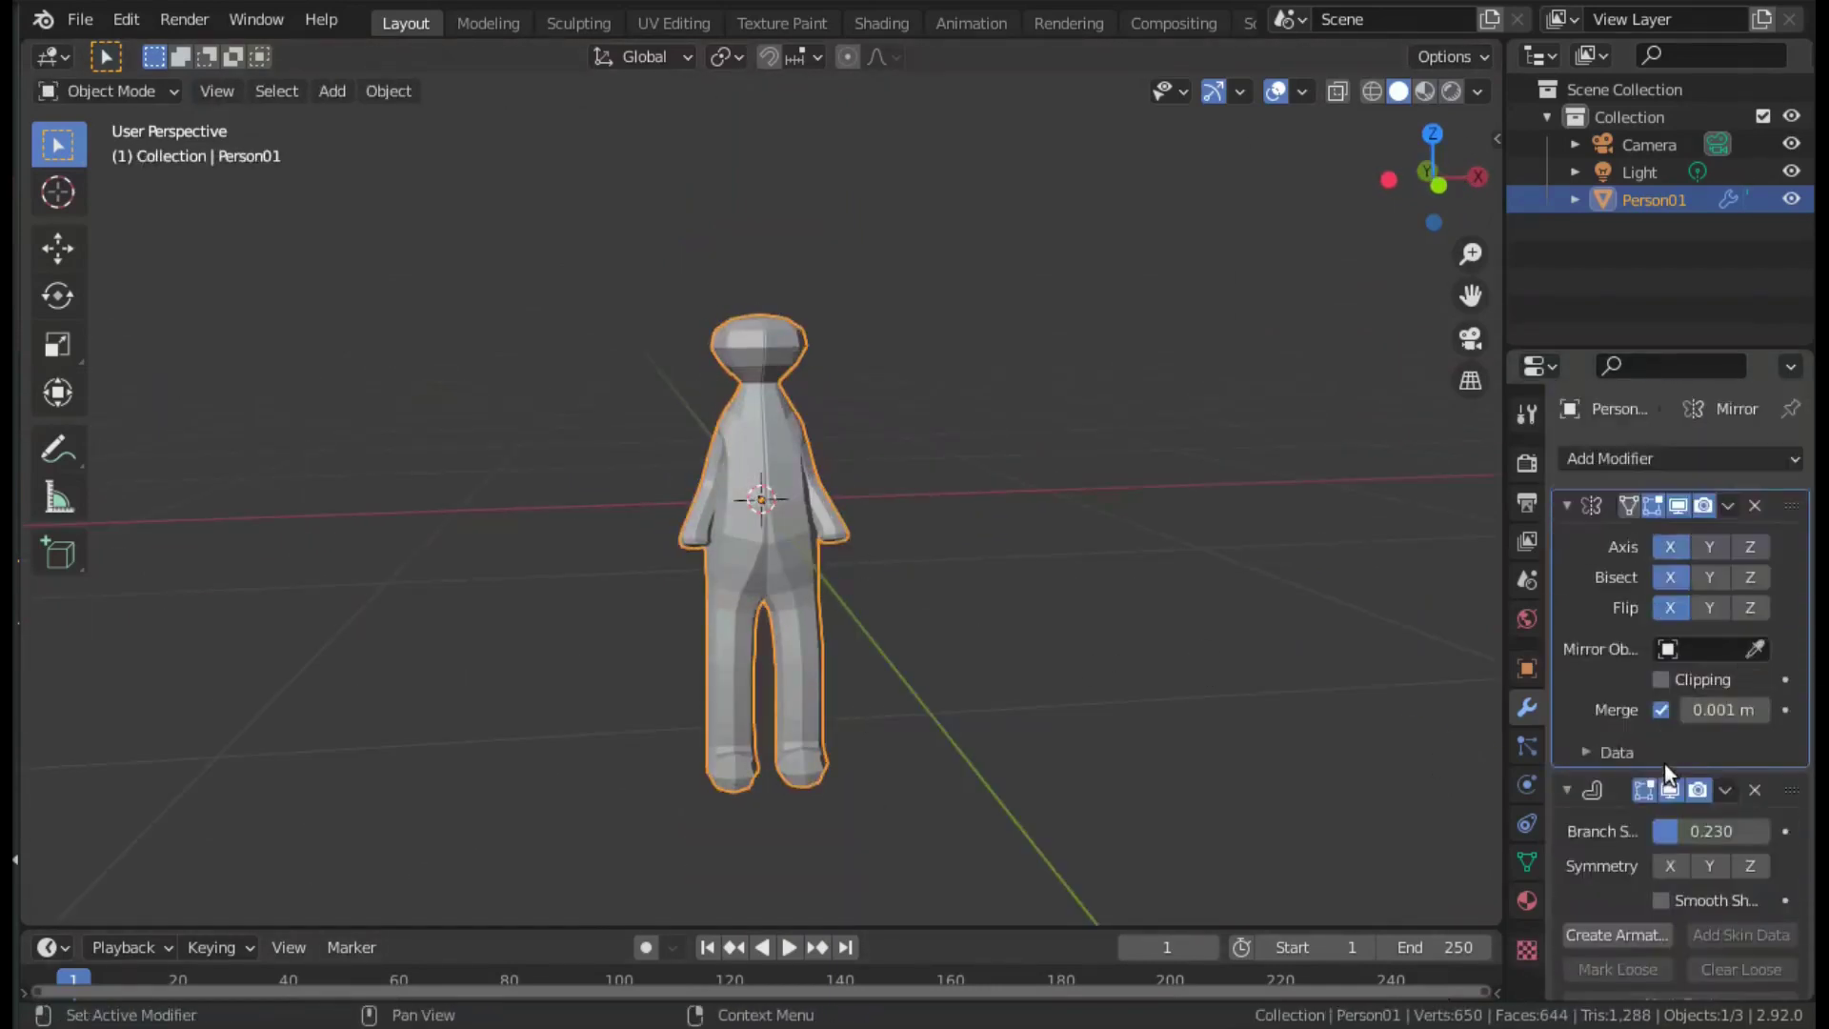
In X-ray Edit Mode, resize the skin thickness at the upper leg, knee and mid-leg vertices.
scroll(1747, 820, "down", 5)
key("Tab")
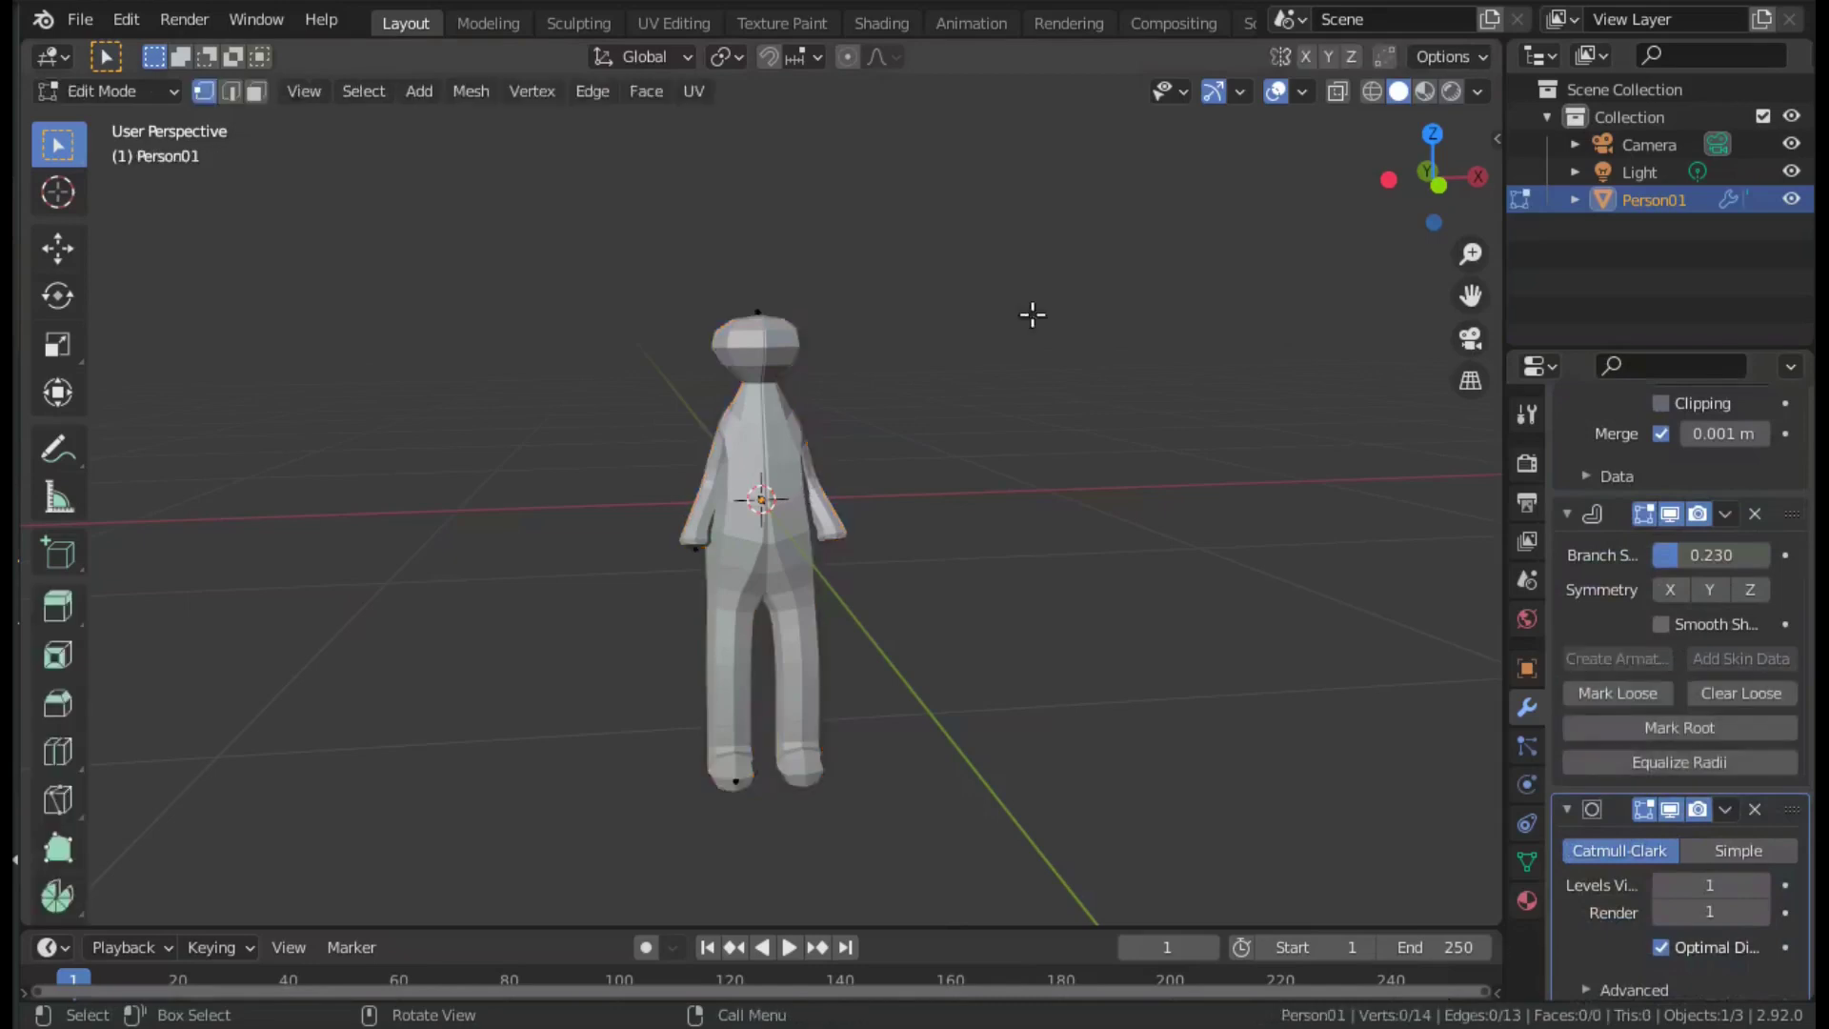
key("alt+z")
key("ctrl+a")
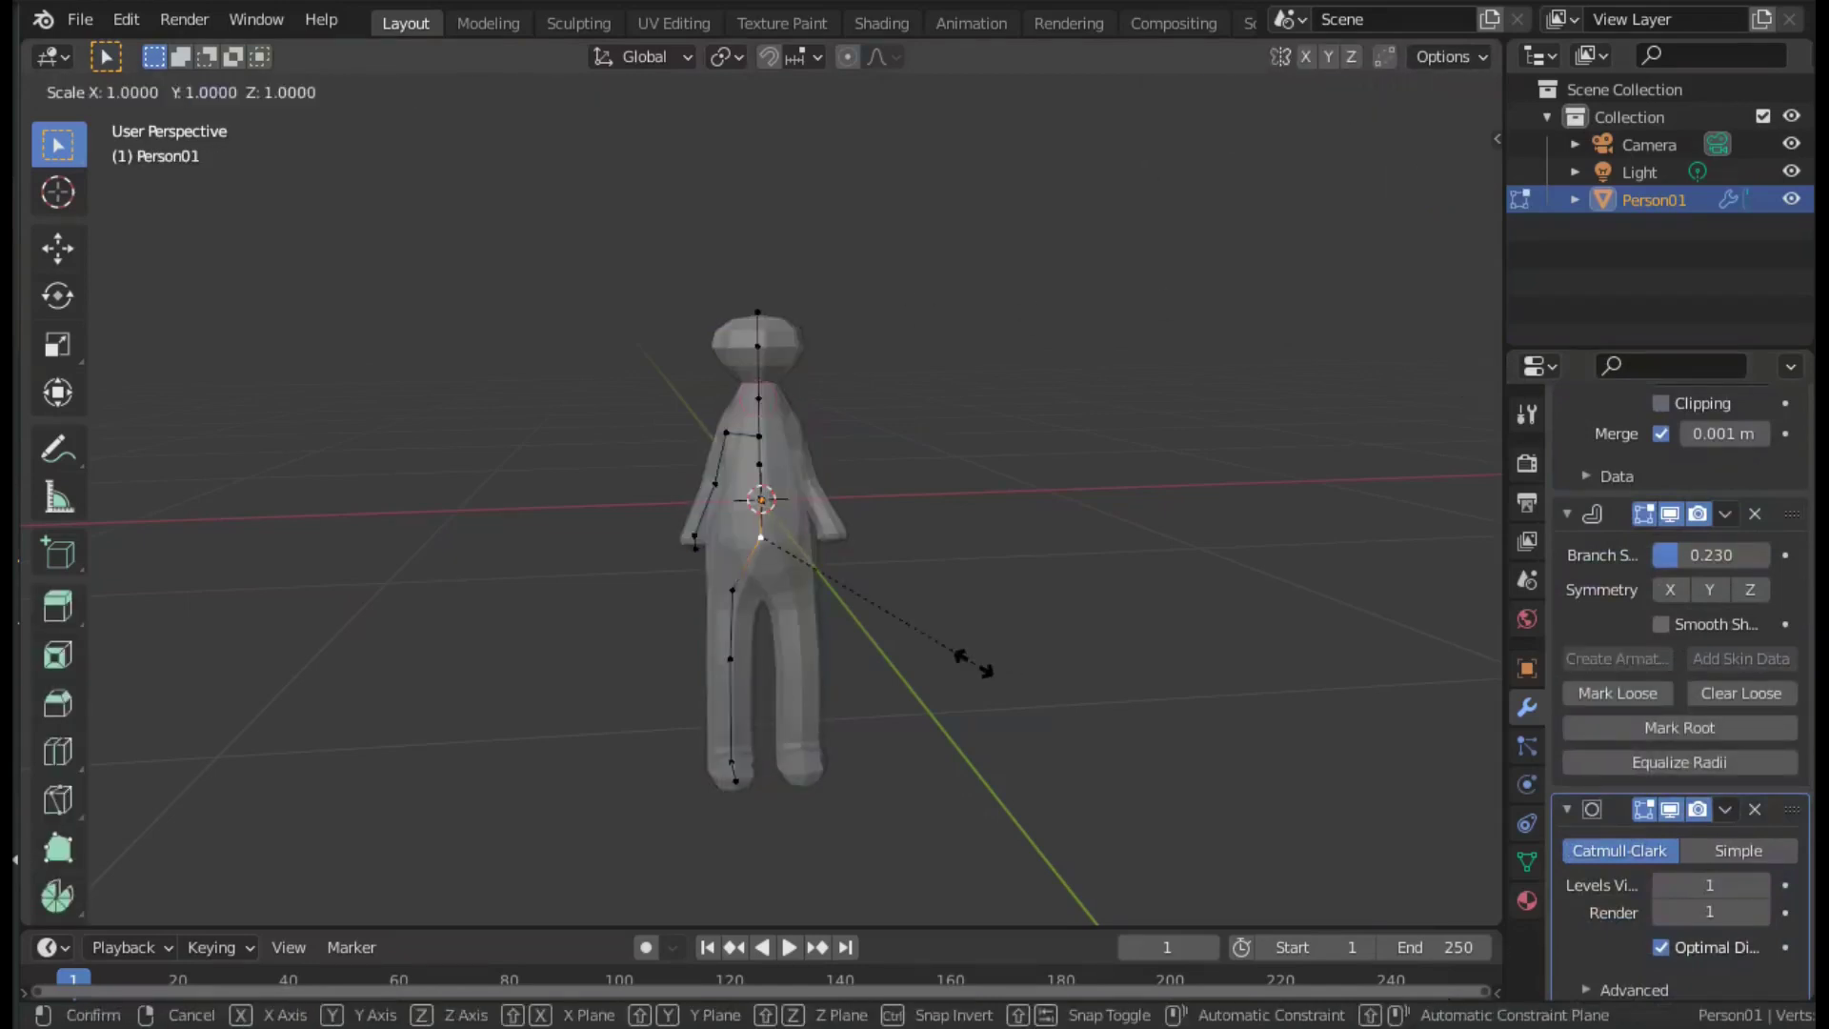
right_click(816, 583)
left_click(732, 591)
key("ctrl+a")
left_click(1064, 680)
left_click(730, 658)
key("ctrl+a")
left_click(967, 723)
Resize the skin thickness at the foot, the foot tip and one more leg point.
left_click(732, 762)
key("ctrl+a")
left_click(1012, 817)
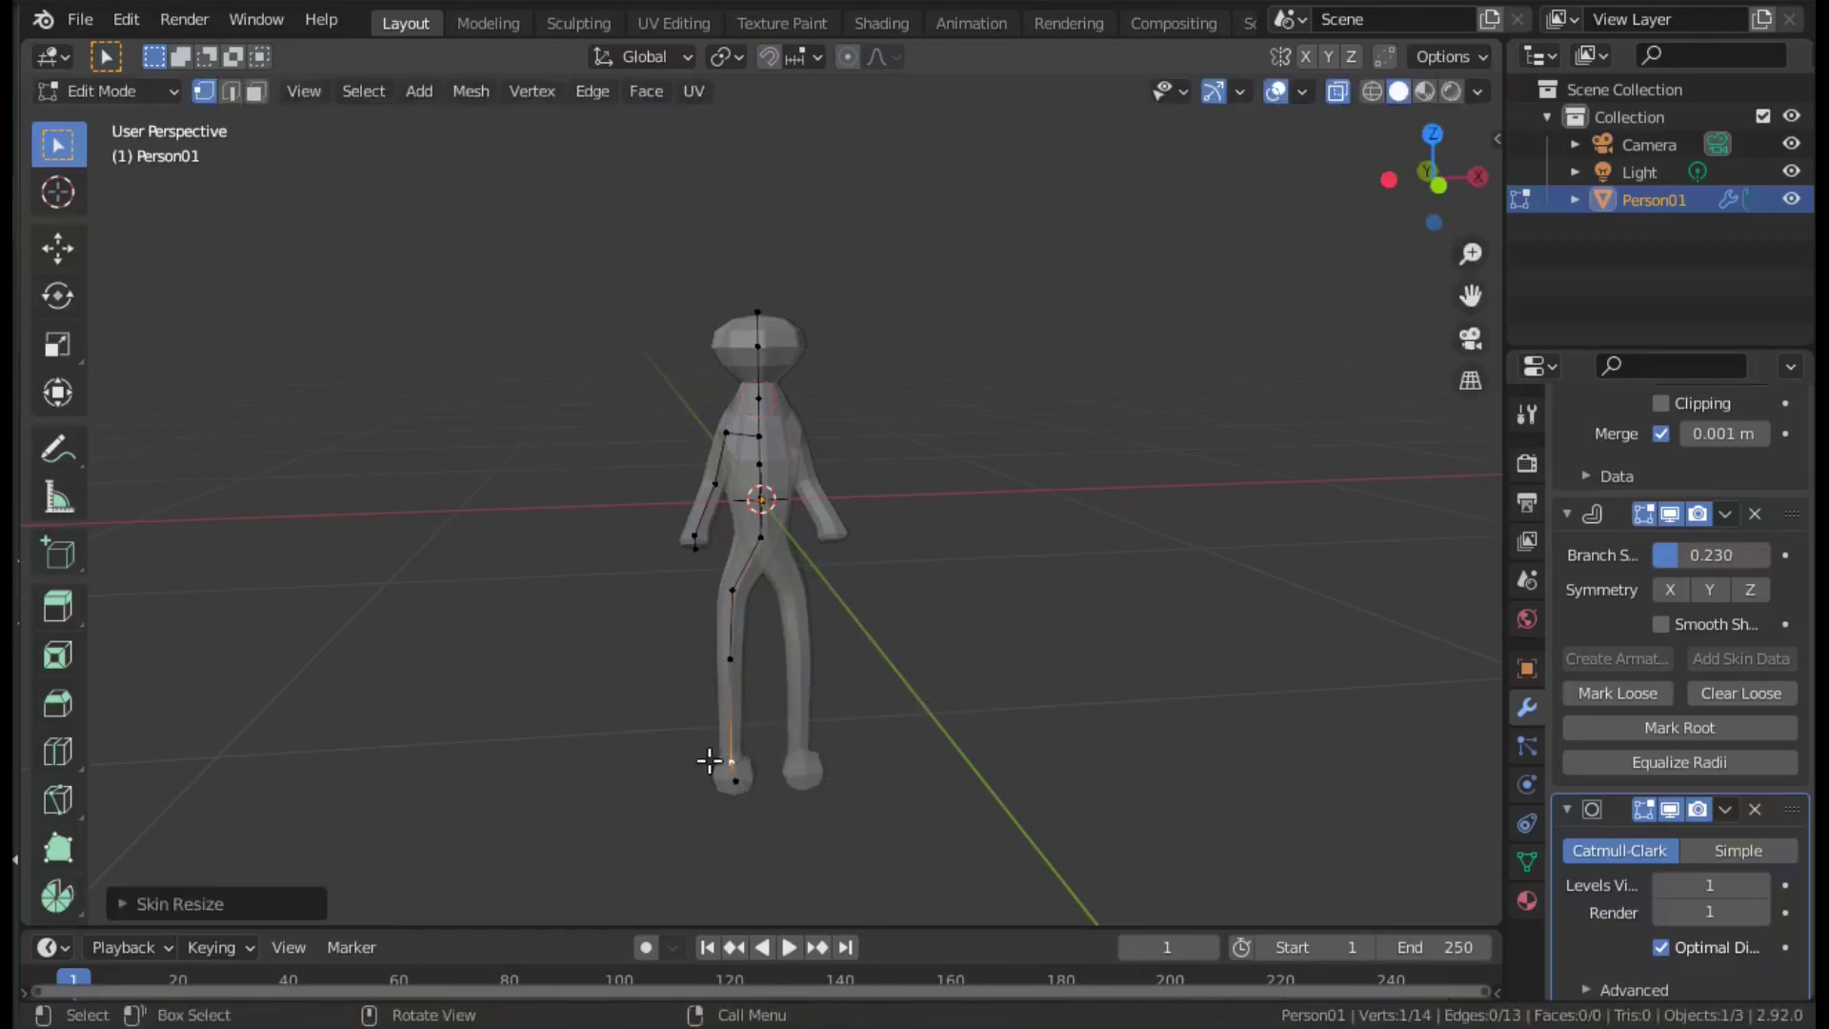
left_click(741, 785)
key("ctrl+a")
left_click(981, 774)
key("ctrl+a")
left_click(1102, 559)
Resize the skin around the neck and enlarge the head's skin radius twice.
left_click(758, 398)
key("ctrl+a")
left_click(990, 445)
scroll(1008, 413, "up", 5)
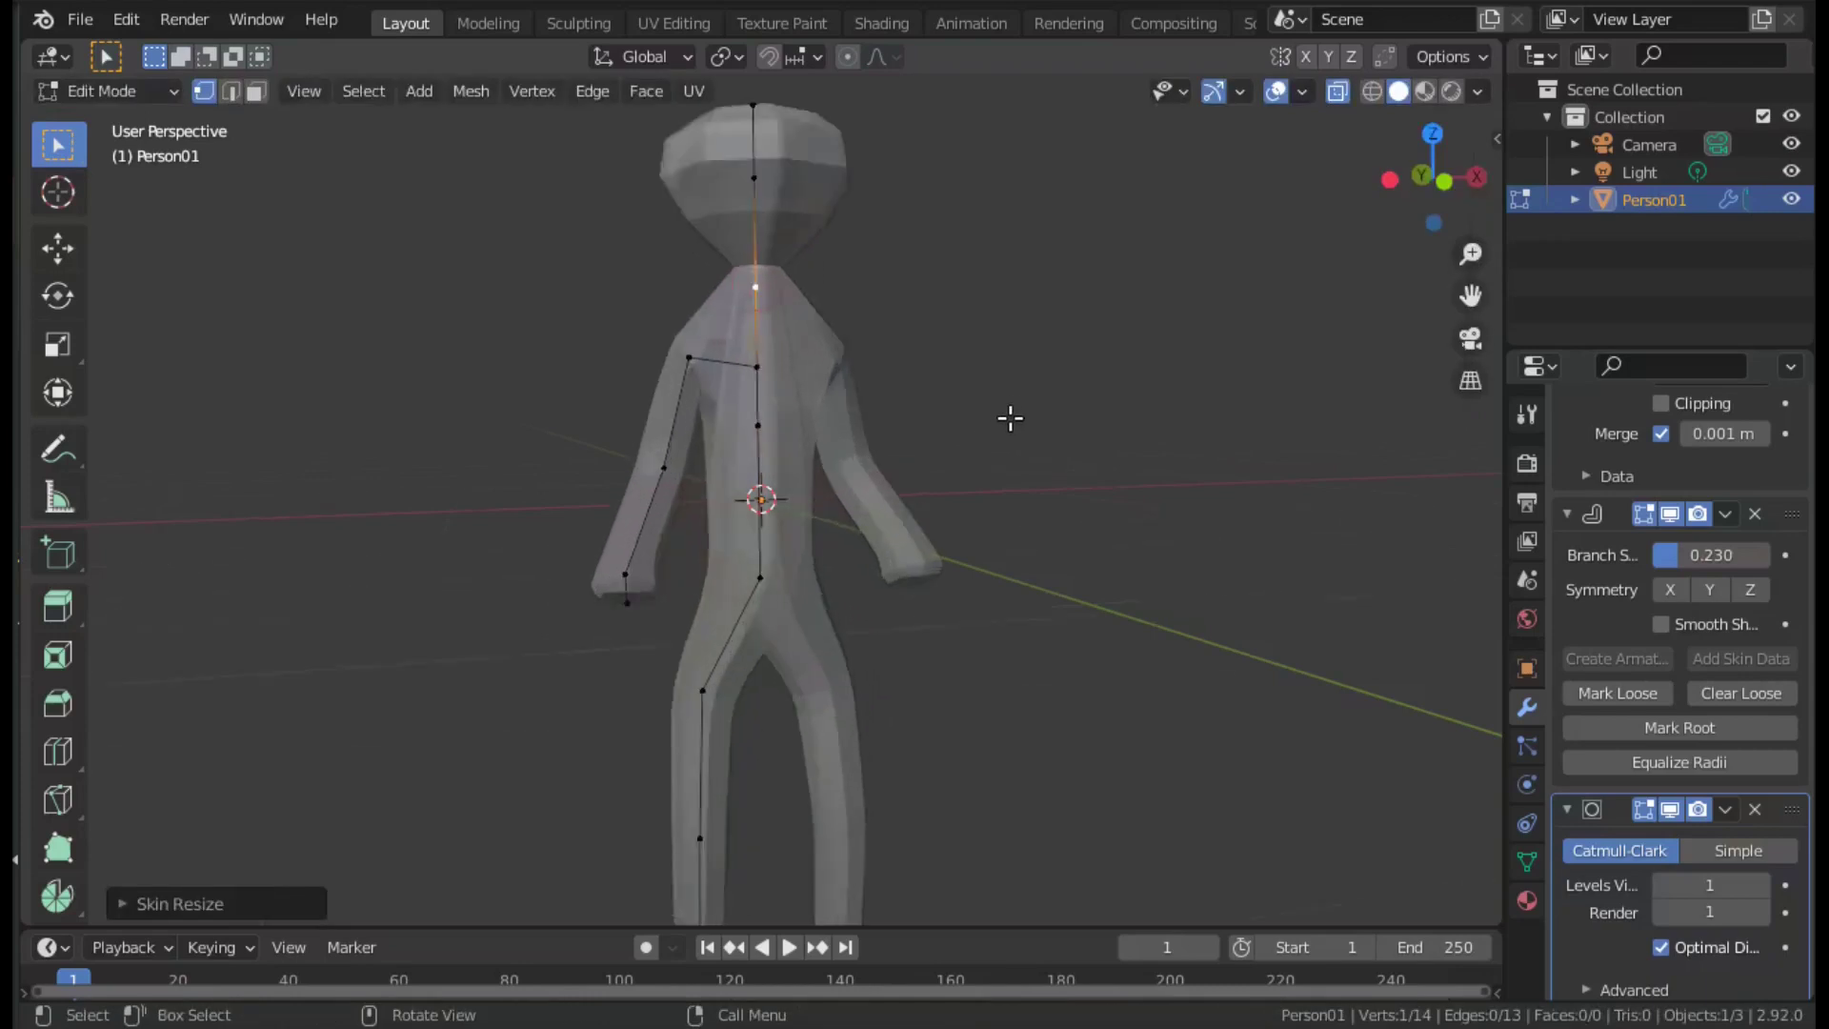
middle_click_drag(1008, 412, 981, 433)
left_click(751, 169)
key("ctrl+a")
left_click(894, 212)
key("ctrl+a")
left_click(816, 122)
Readjust the neck skin thickness from a side view.
middle_click_drag(816, 122, 970, 279)
left_click(758, 291)
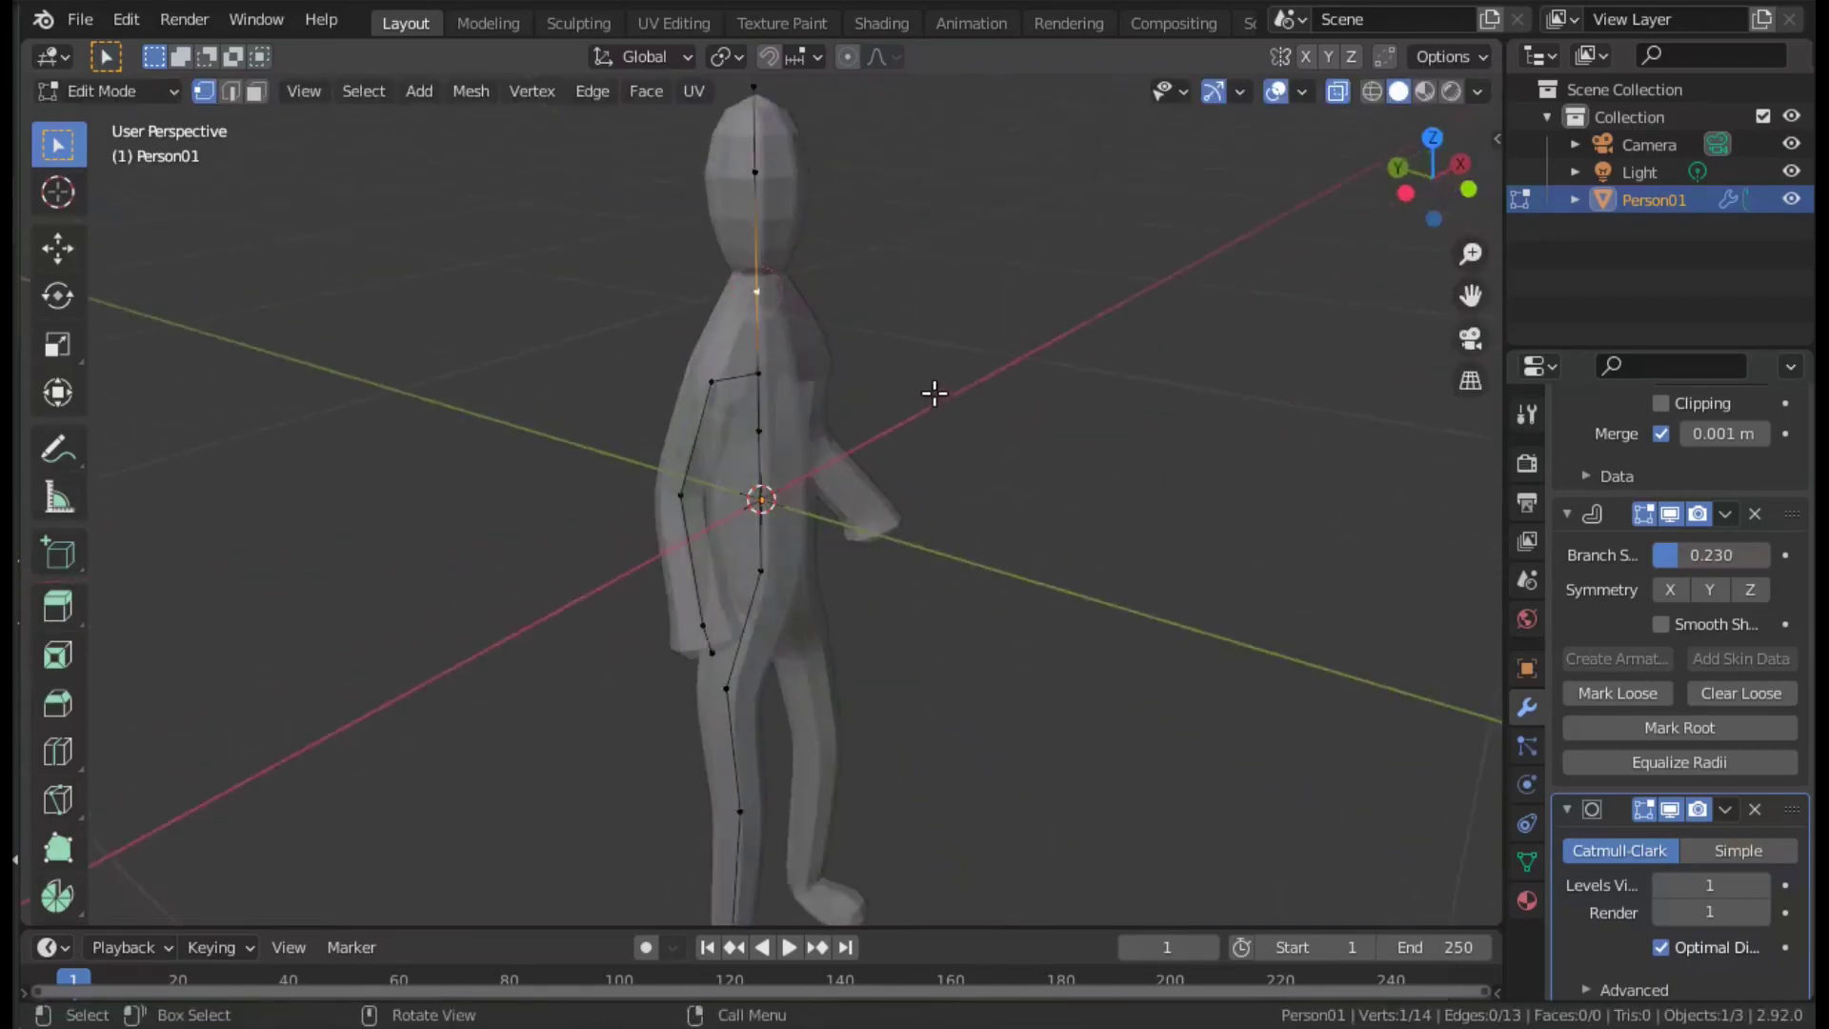
key("ctrl+a")
left_click(870, 368)
mouse_move(869, 367)
middle_mouse_down()
mouse_move(1008, 409)
mouse_move(733, 531)
middle_mouse_up()
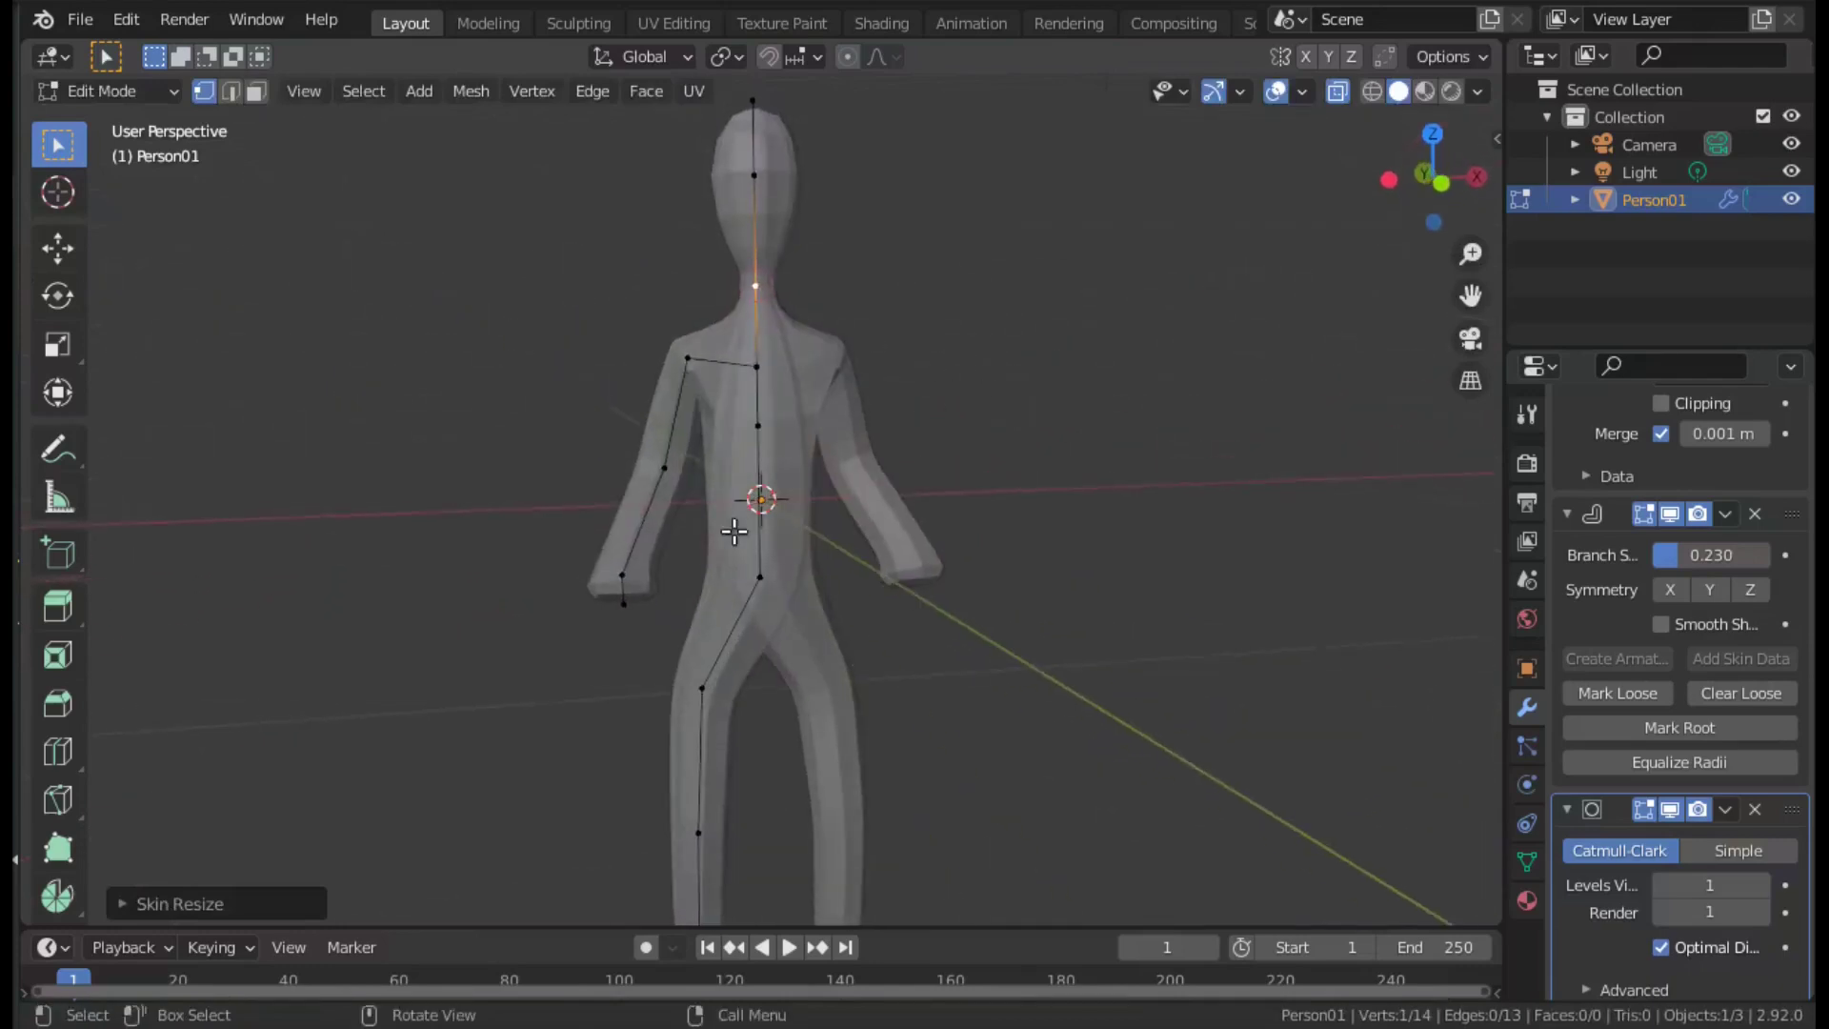
Set the hip-to-neck spine vertices' median X to 0 and flatten them along X.
scroll(765, 505, "up", 2)
left_click(759, 611)
key("n")
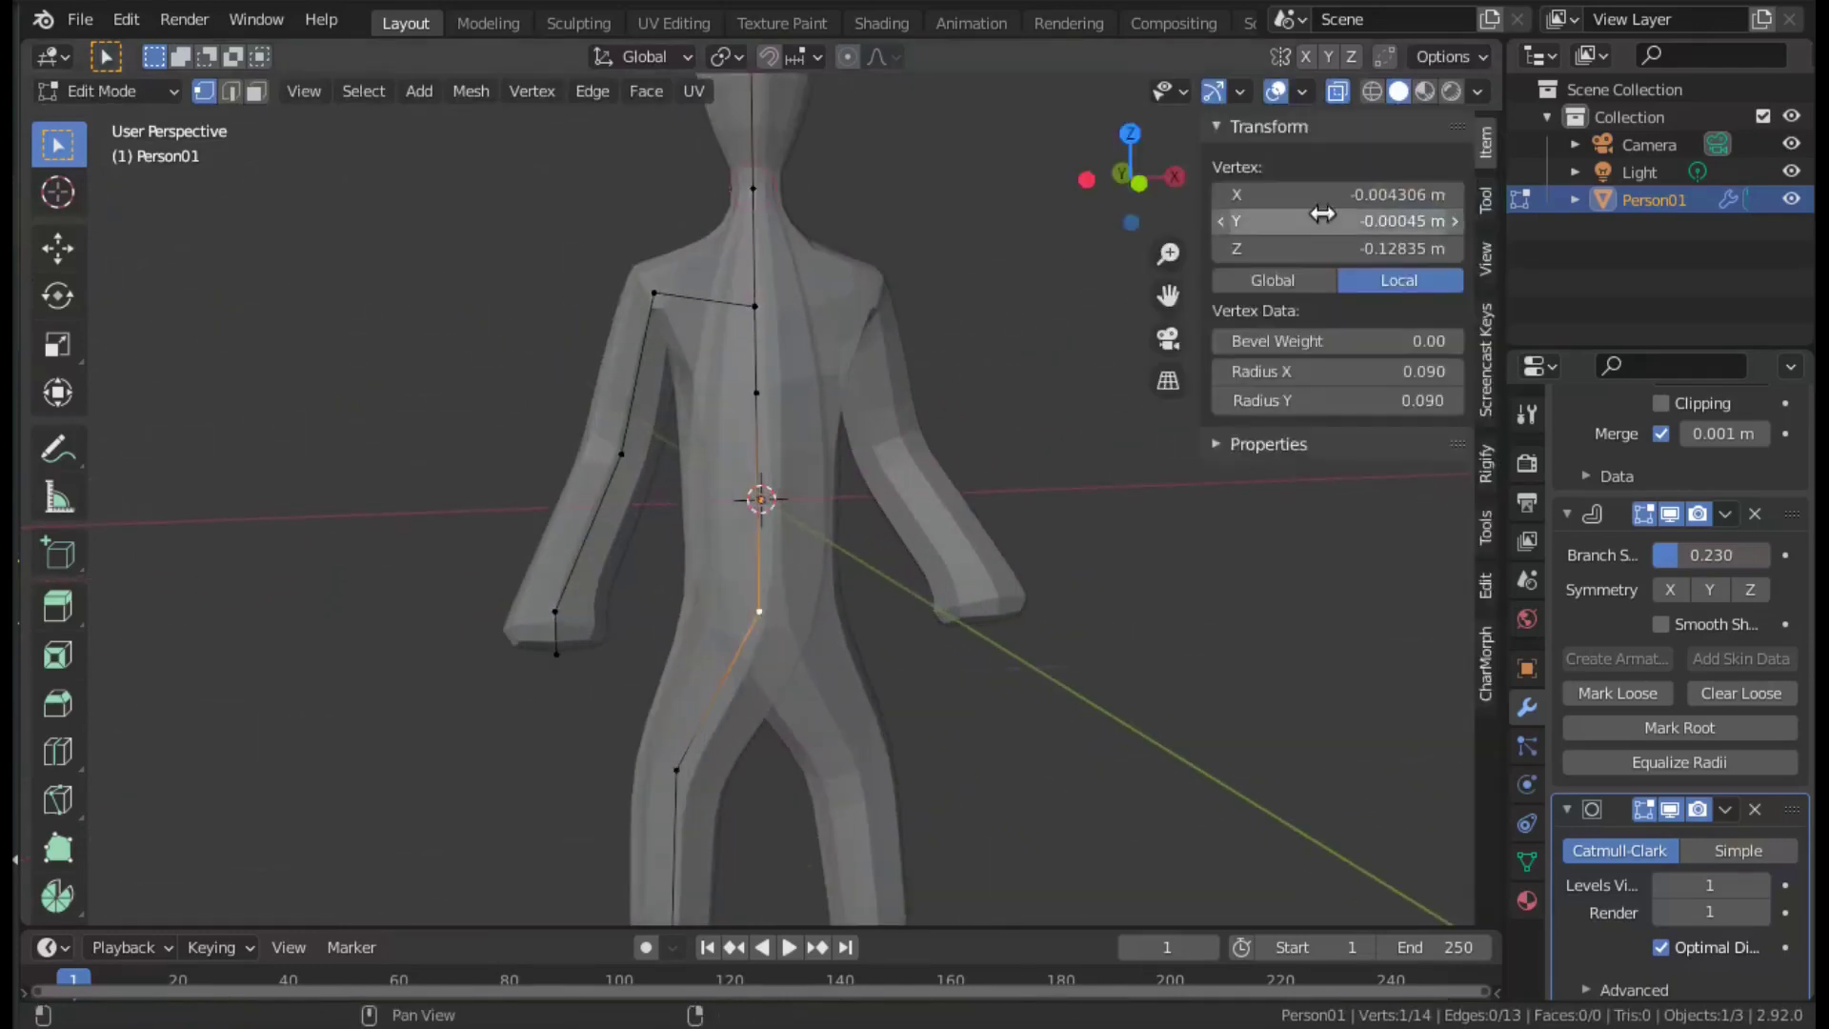
left_click(752, 188, "ctrl")
middle_click_drag(752, 188, 844, 198)
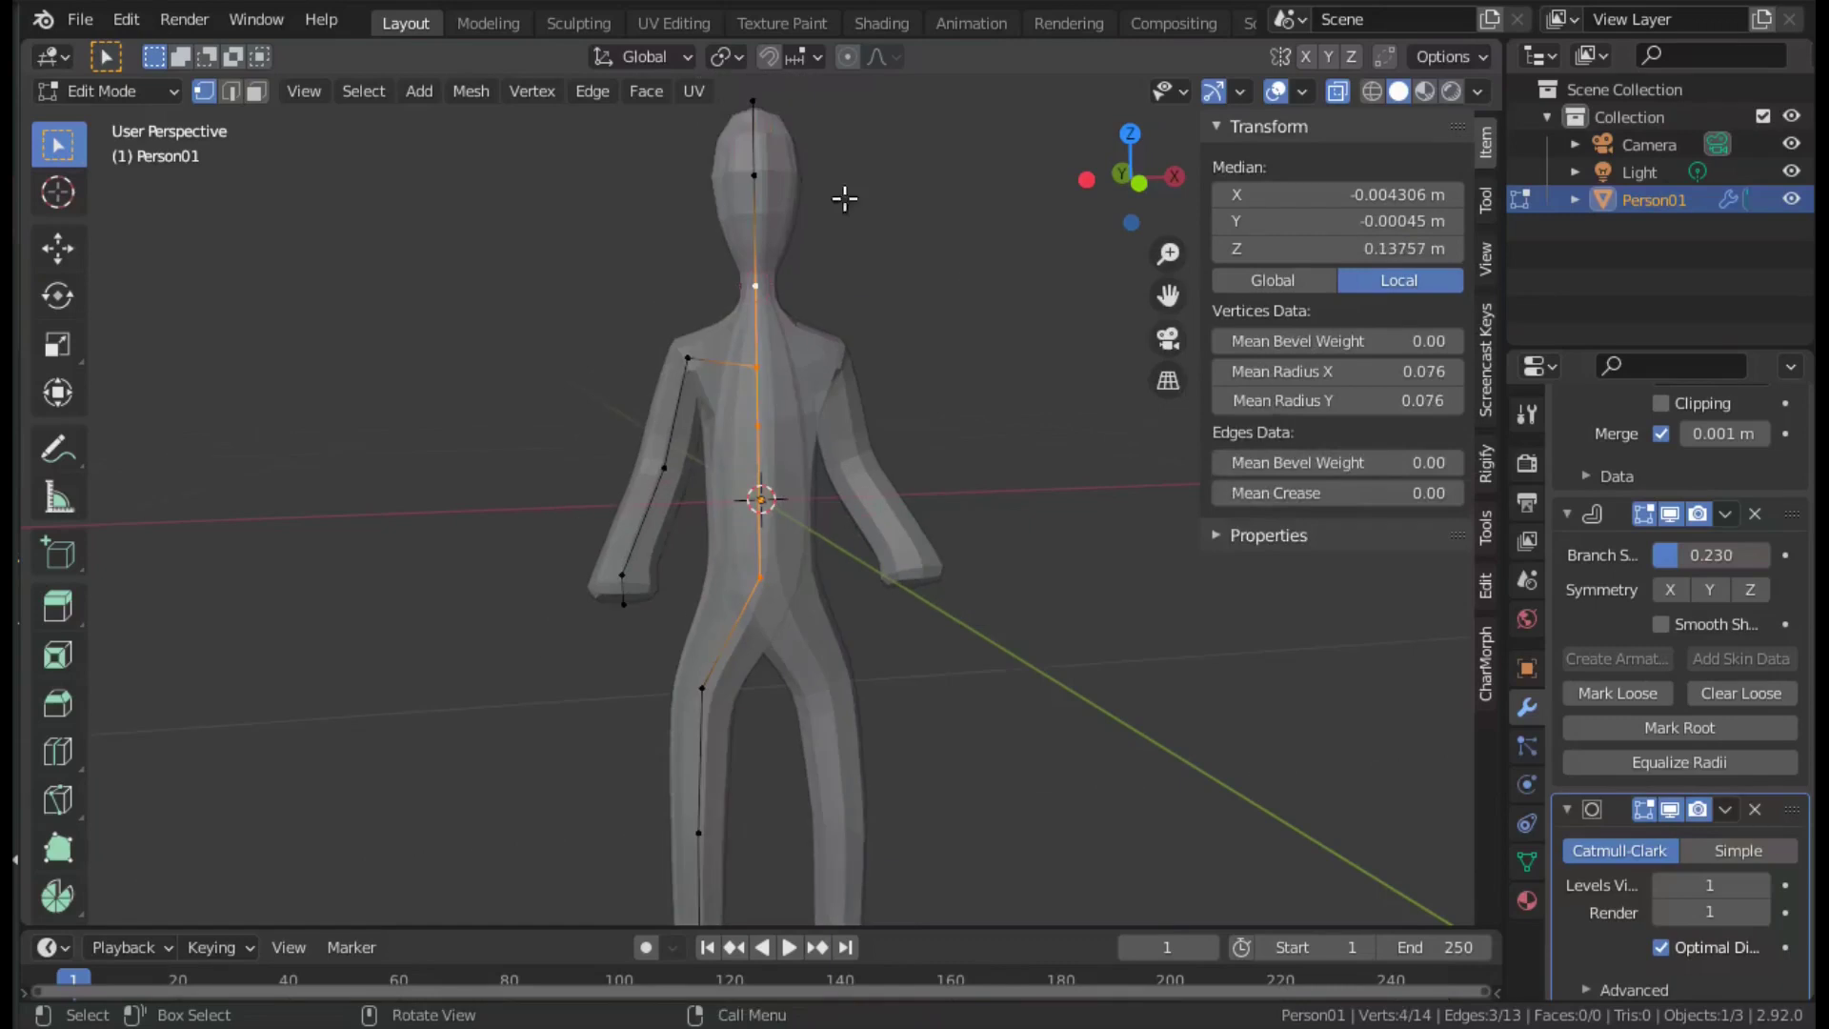
double_click(1333, 194)
type("0")
key("Return")
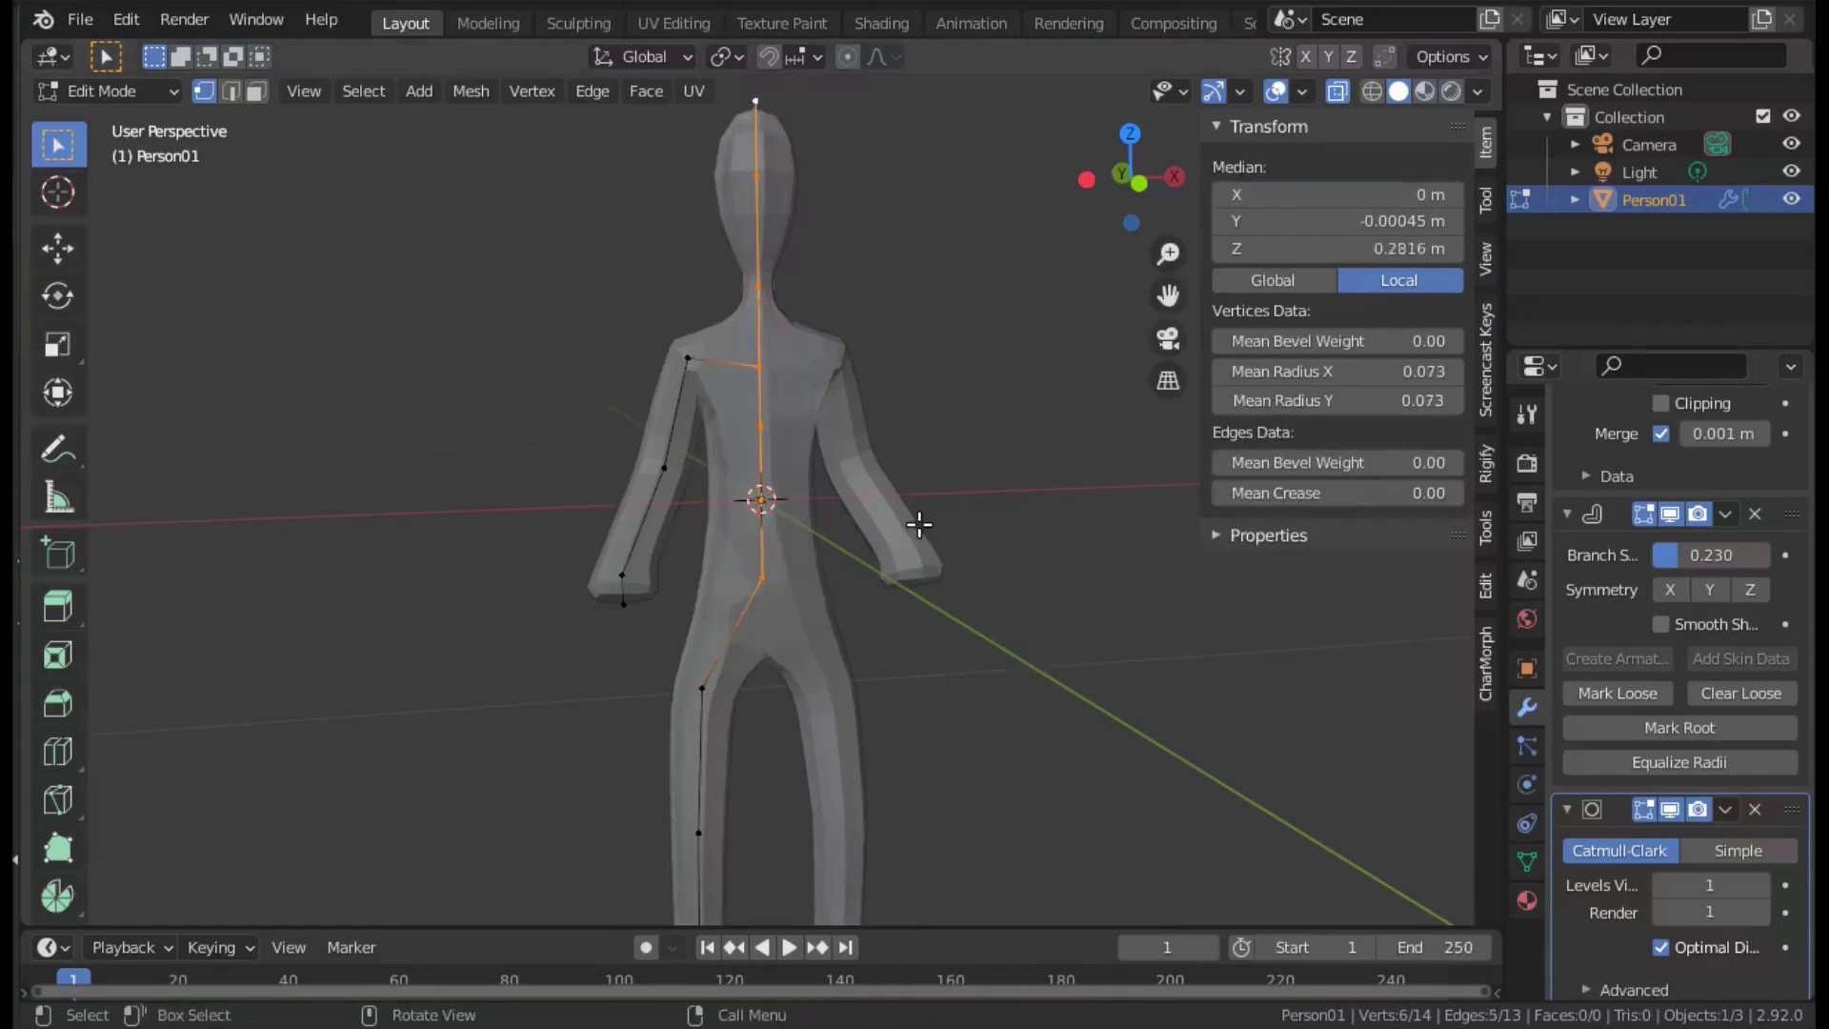
key("s")
key("x")
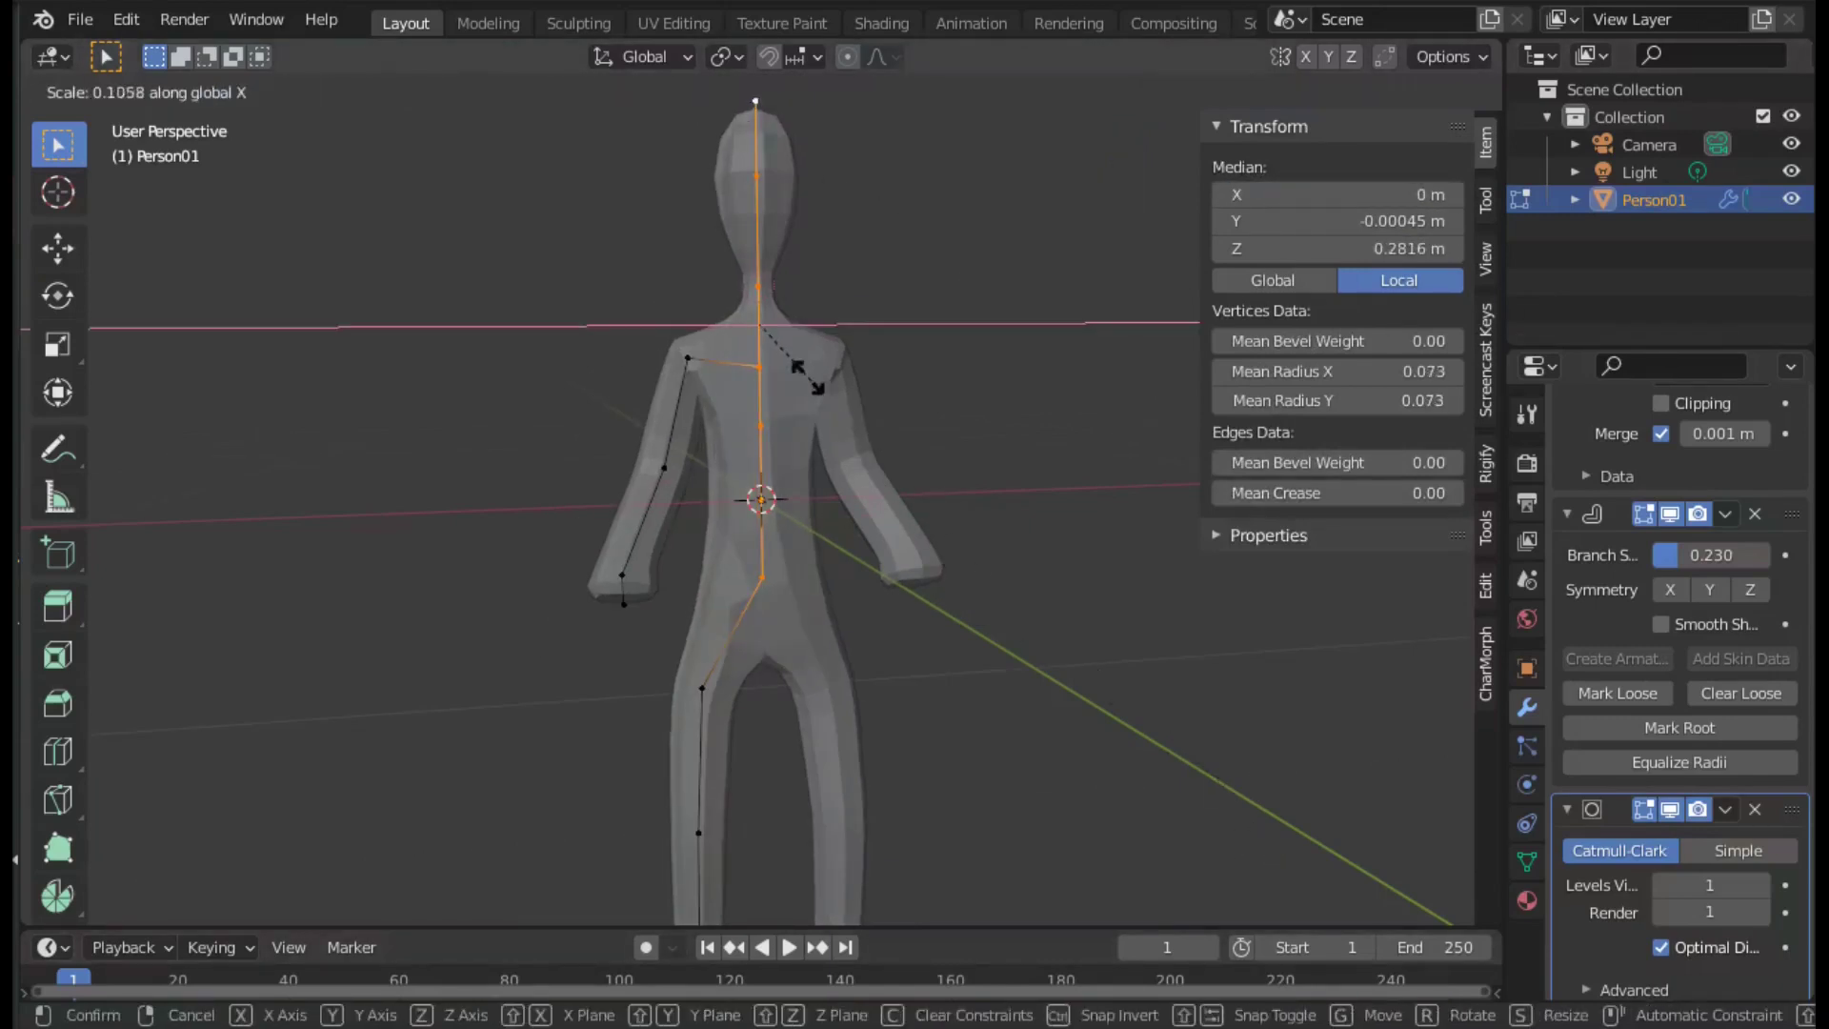
left_click(807, 377)
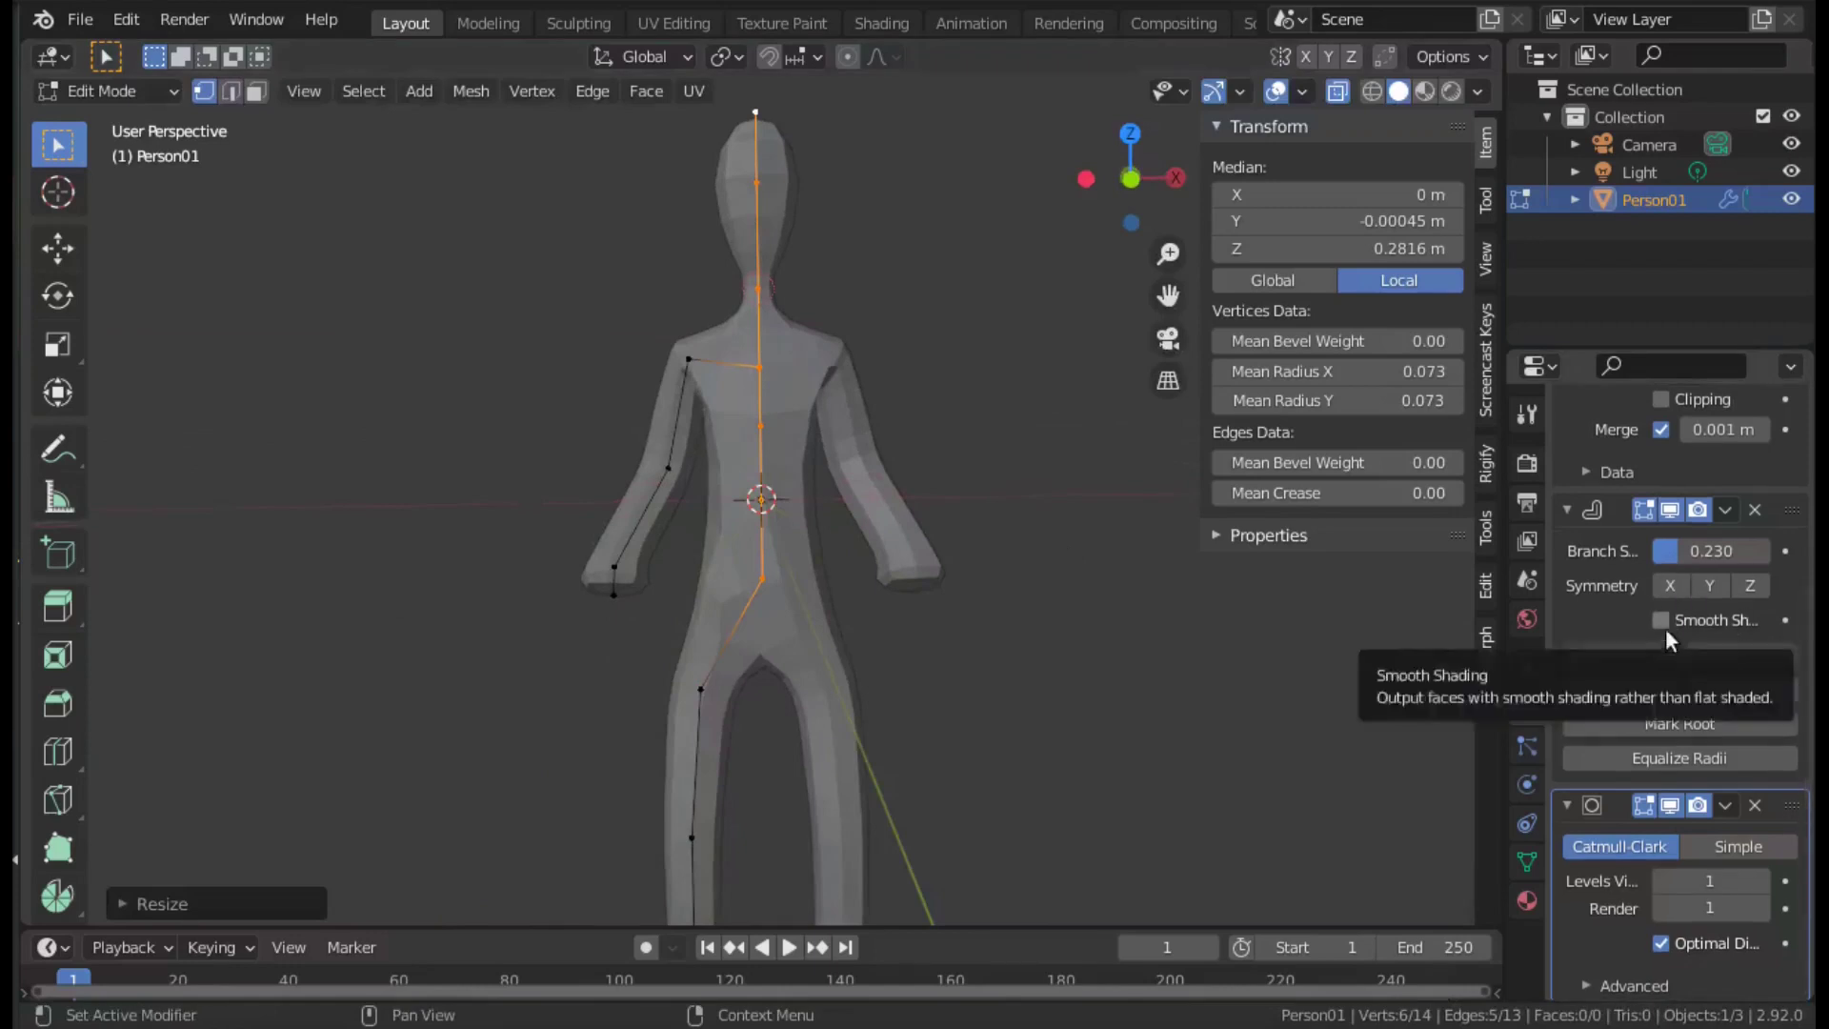
Enable X skin symmetry and reposition the hand vertex.
left_click(1670, 585)
mouse_move(1070, 735)
middle_mouse_down()
mouse_move(1049, 788)
mouse_move(1133, 786)
mouse_move(1052, 706)
middle_mouse_up()
left_click(764, 632)
key("g")
left_click(900, 686)
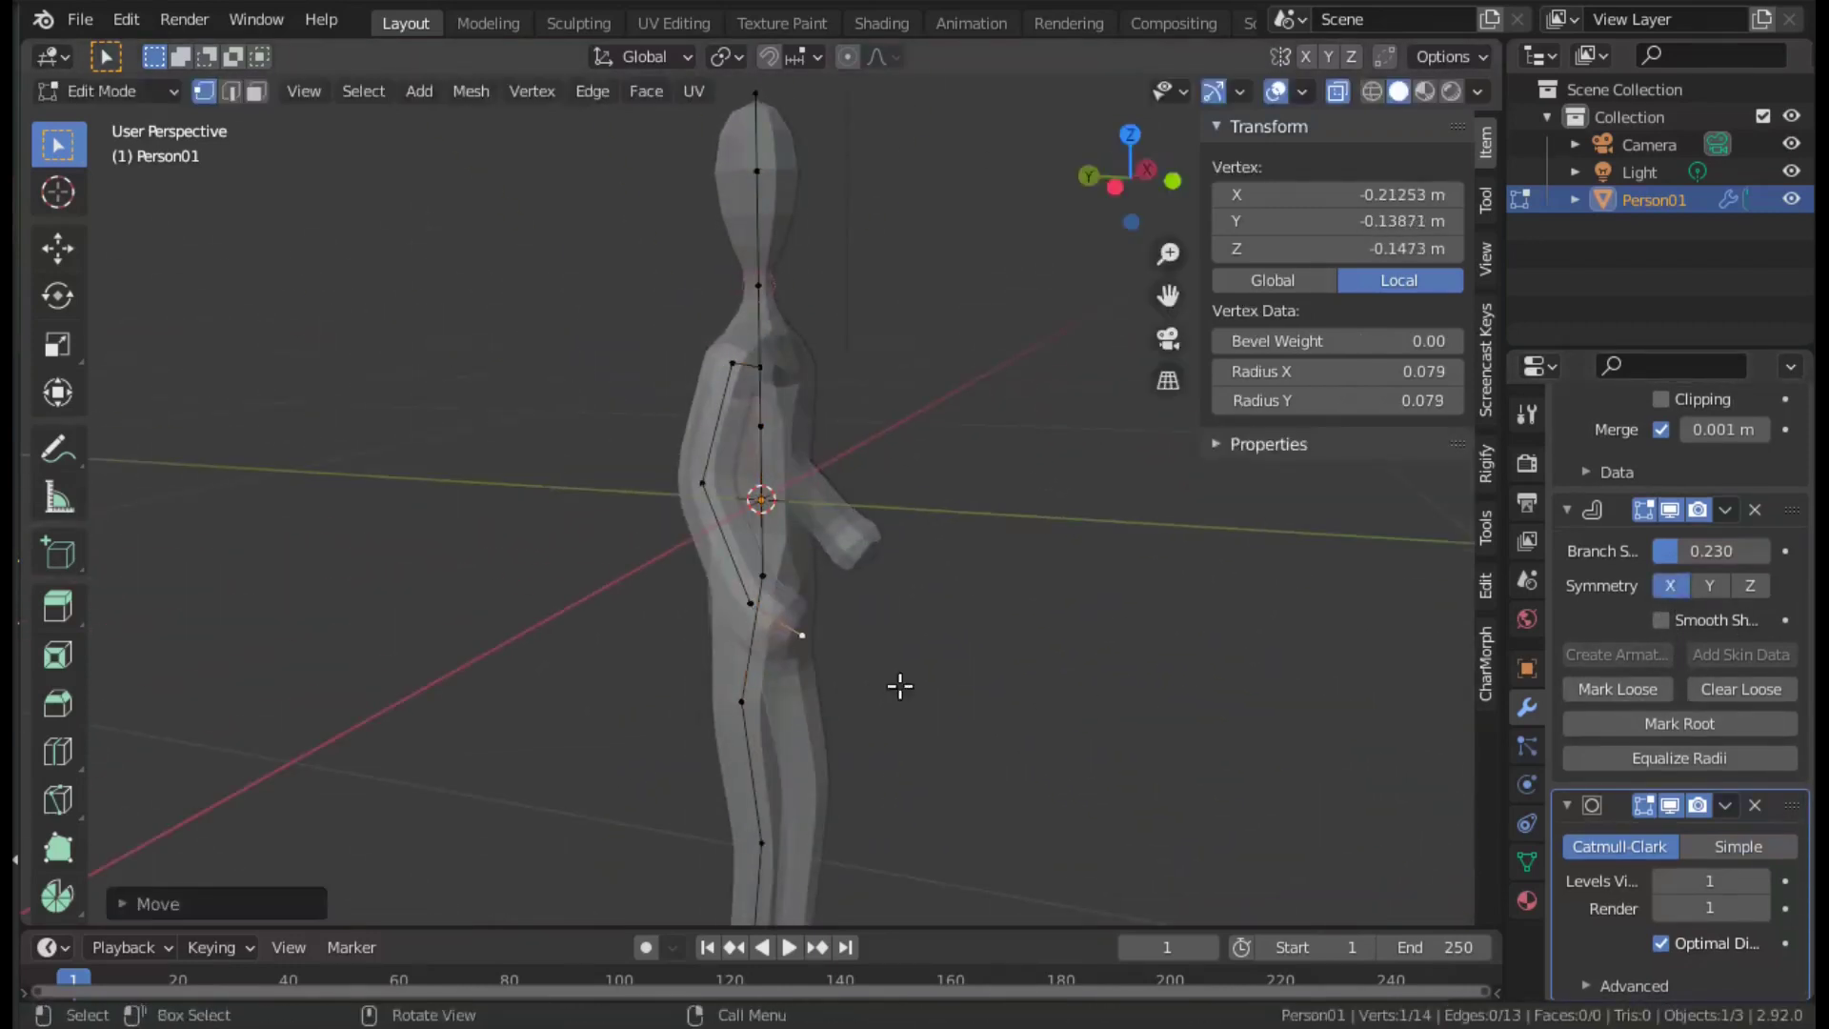
middle_click_drag(900, 686, 1010, 691)
Shrink the upper arm's skin radius and raise a spine vertex vertically.
left_click(664, 467)
key("ctrl+a")
left_click(1098, 704)
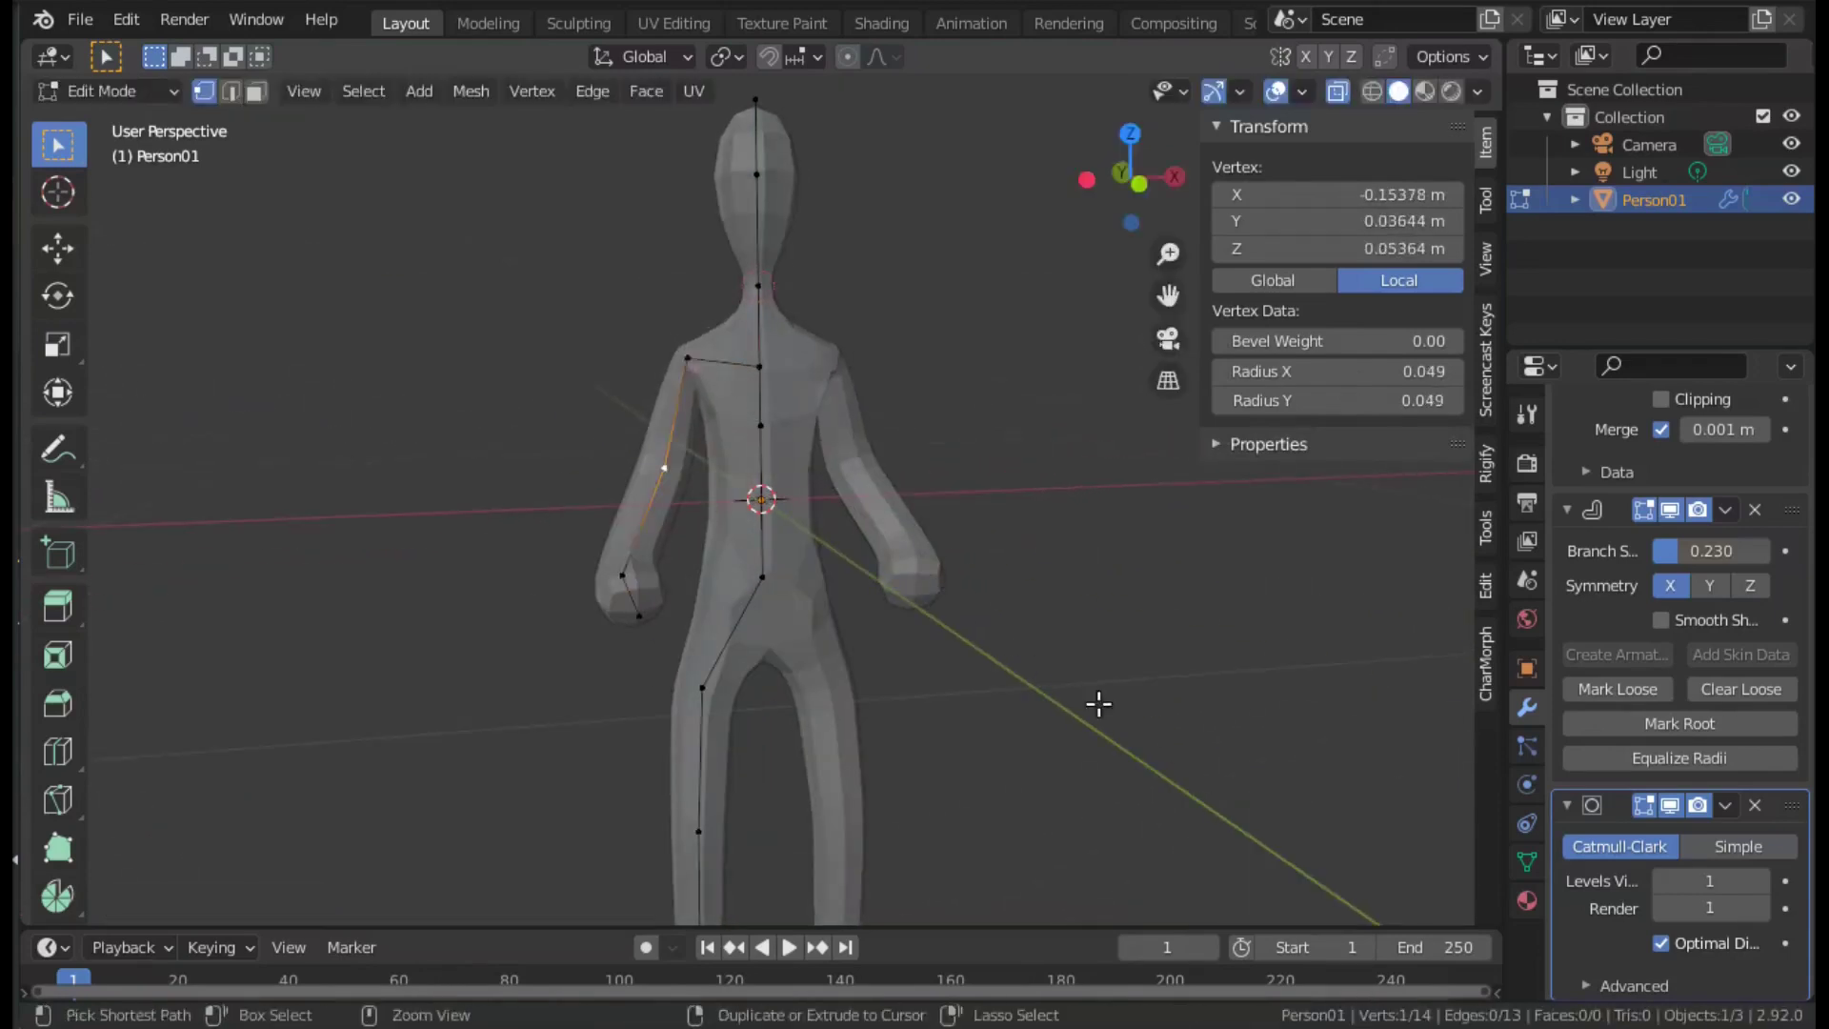
middle_click_drag(987, 664, 1020, 649)
key("g")
key("z")
left_click(1010, 348)
scroll(1070, 499, "down", 3)
scroll(805, 566, "up", 2)
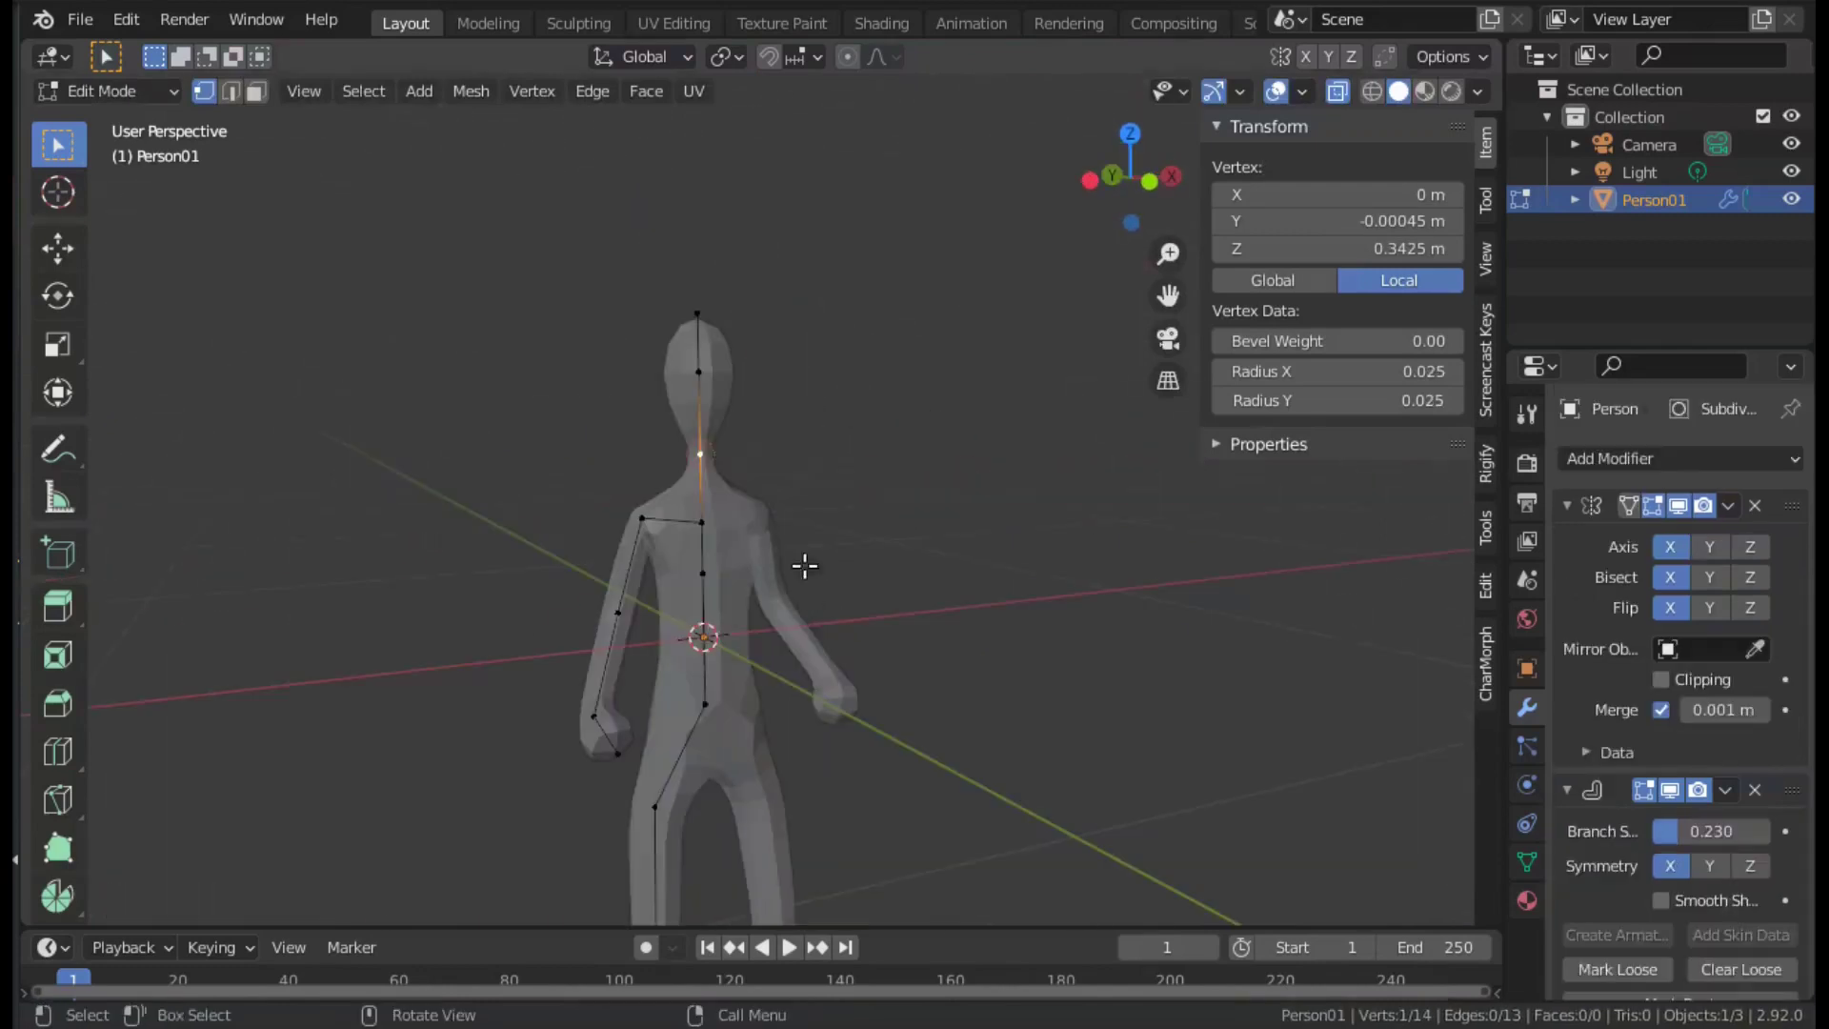
Apply the Mirror modifier and generate an armature from the skin.
key("Tab")
left_click(1723, 507)
left_click(1682, 533)
key("Tab")
key("Tab")
left_click(1609, 650)
Undo the first armature and regenerate it from the skin in Object Mode.
middle_click_drag(796, 631, 666, 492)
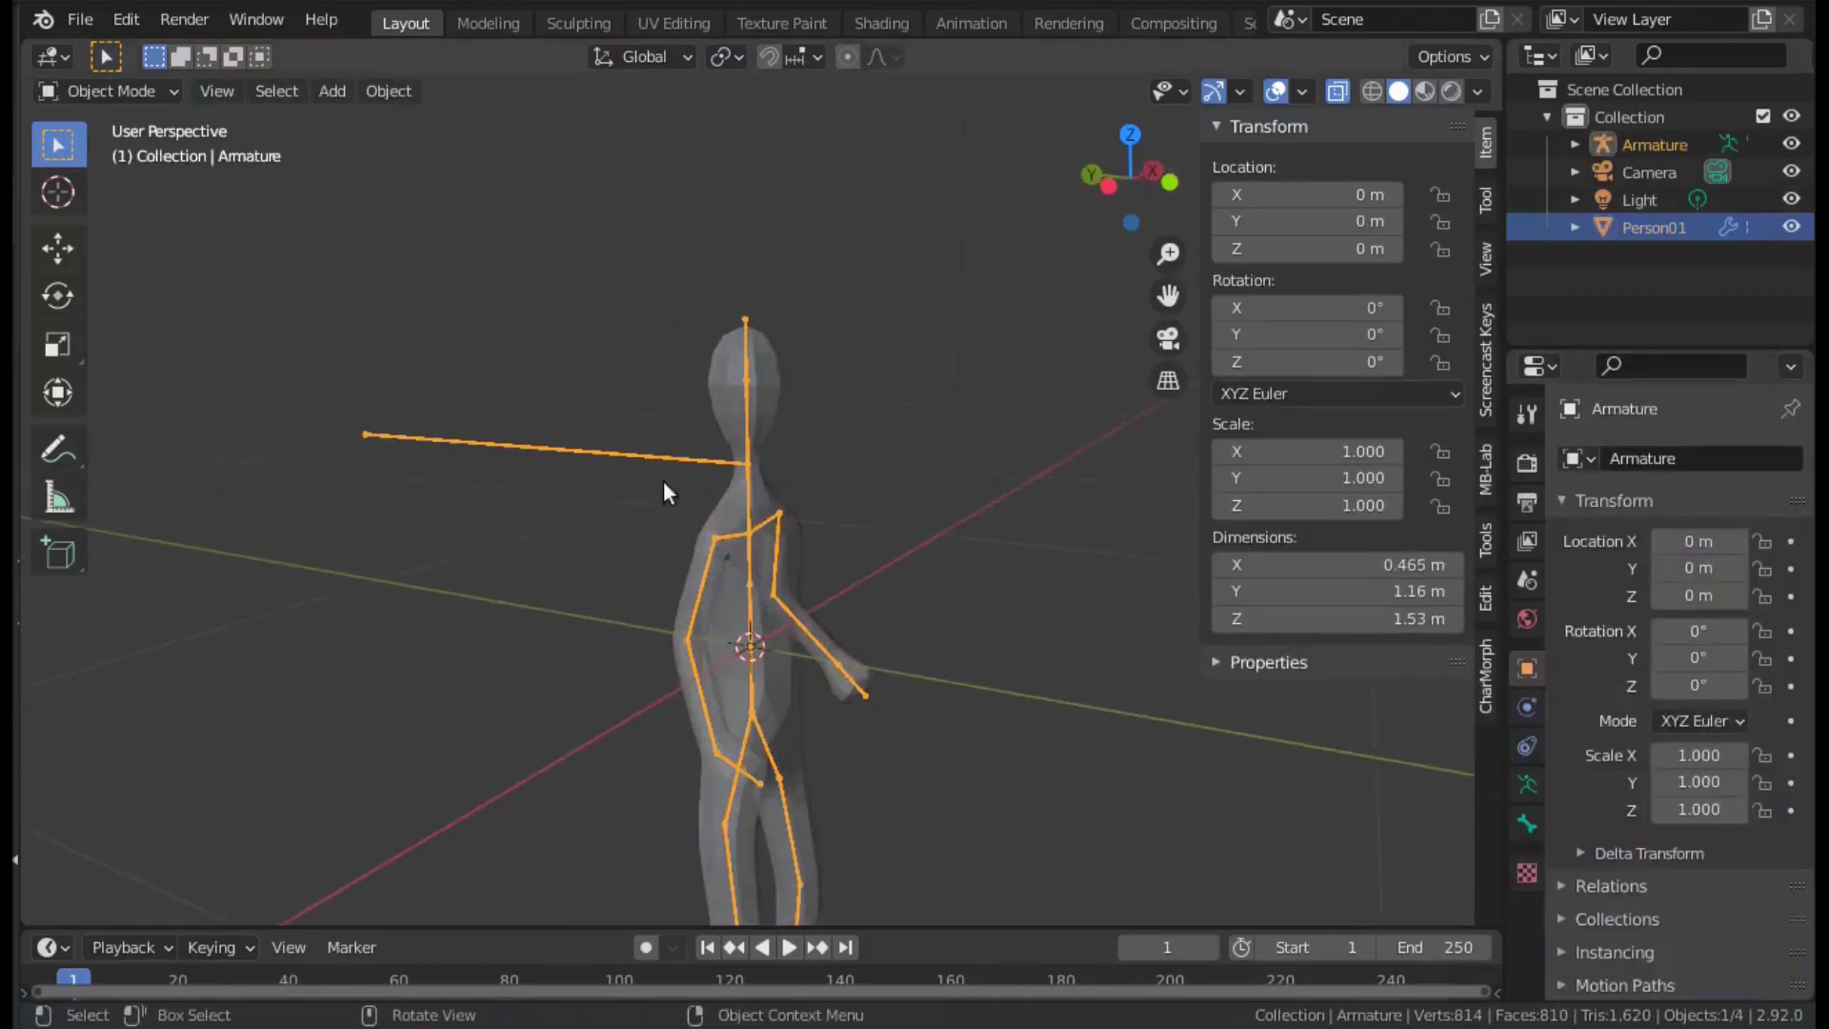
key("ctrl+z")
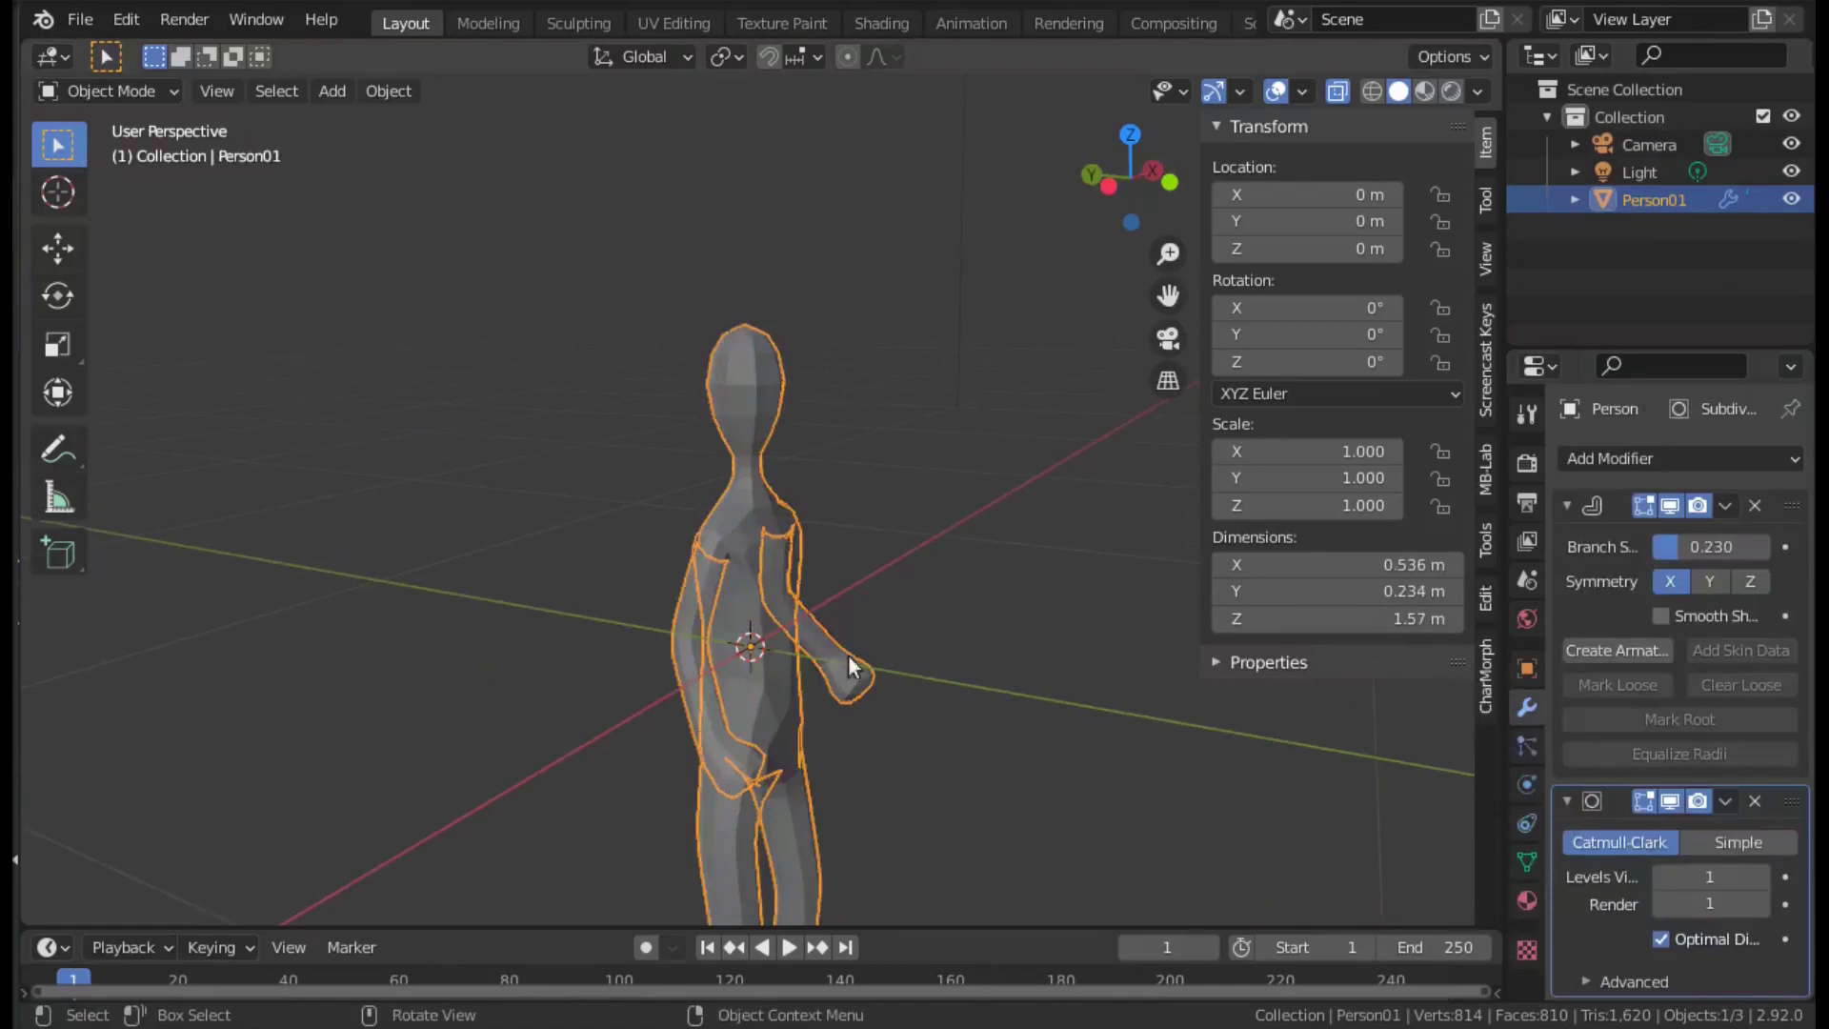
key("Tab")
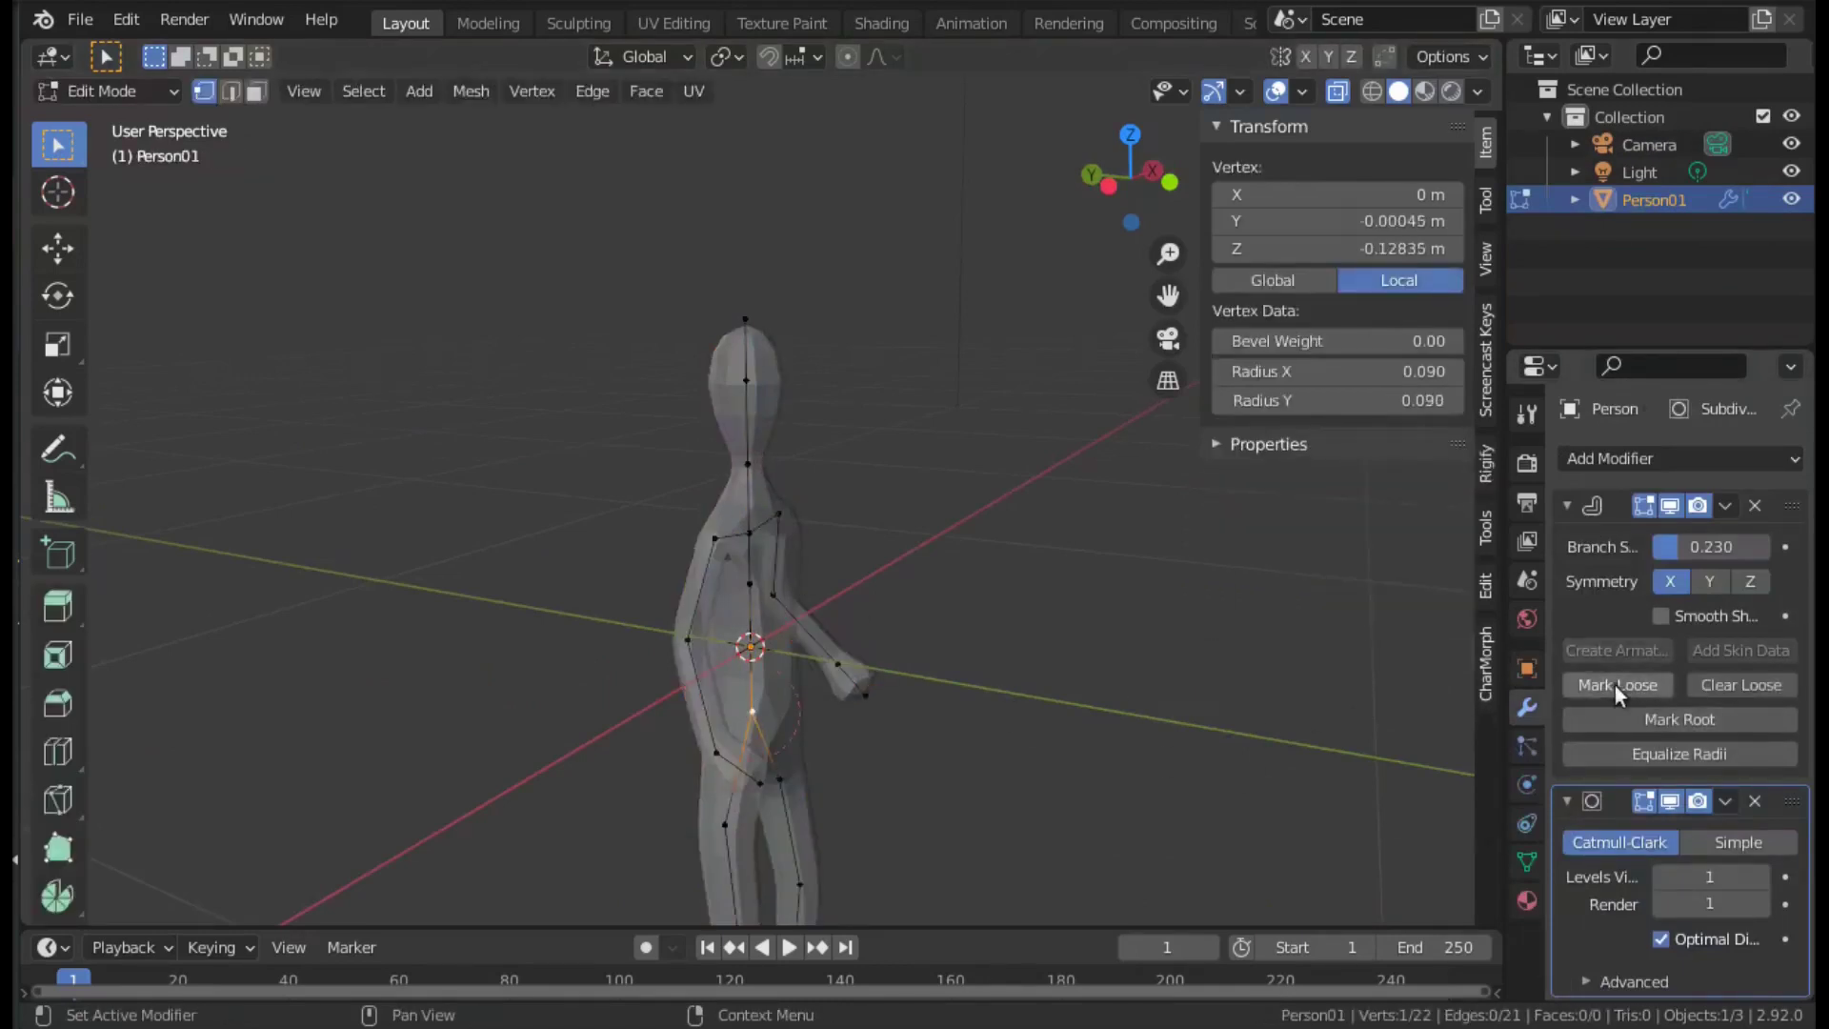
key("Tab")
left_click(1609, 652)
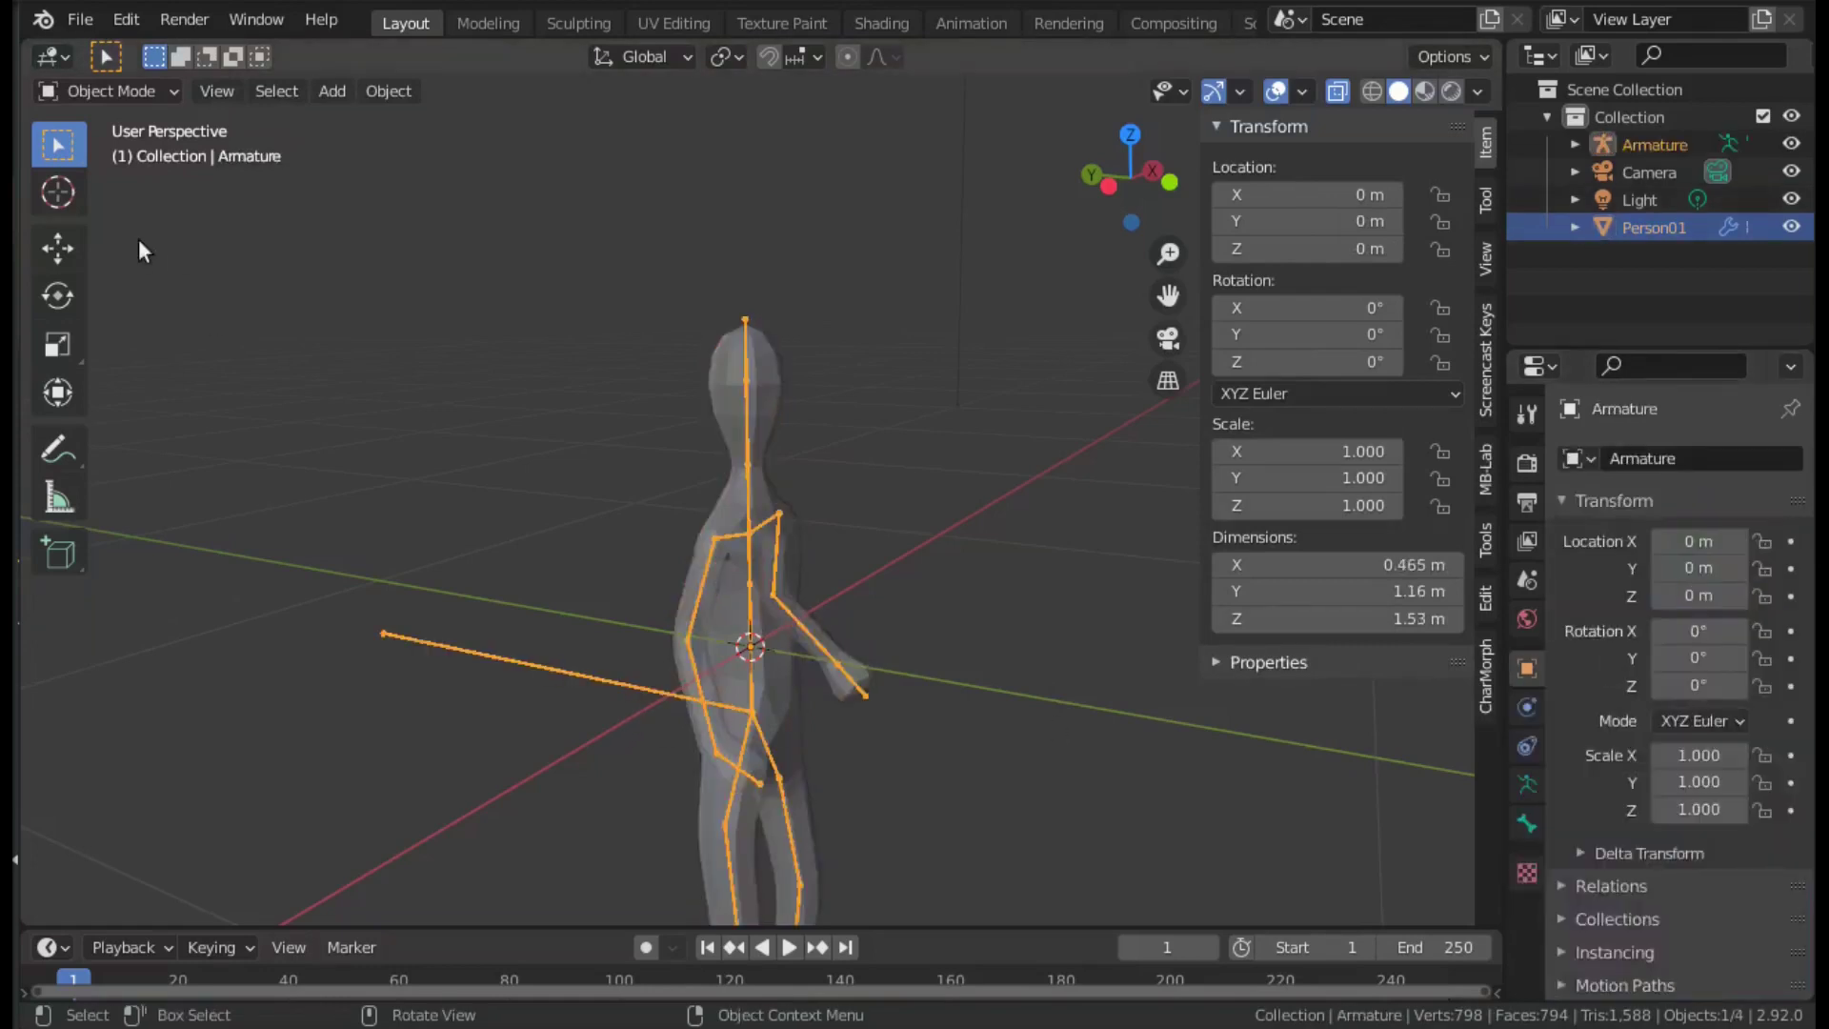
In armature Edit Mode, shorten the stray hip bone by moving its end along Y.
left_click(110, 91)
left_click(116, 153)
left_click(378, 633)
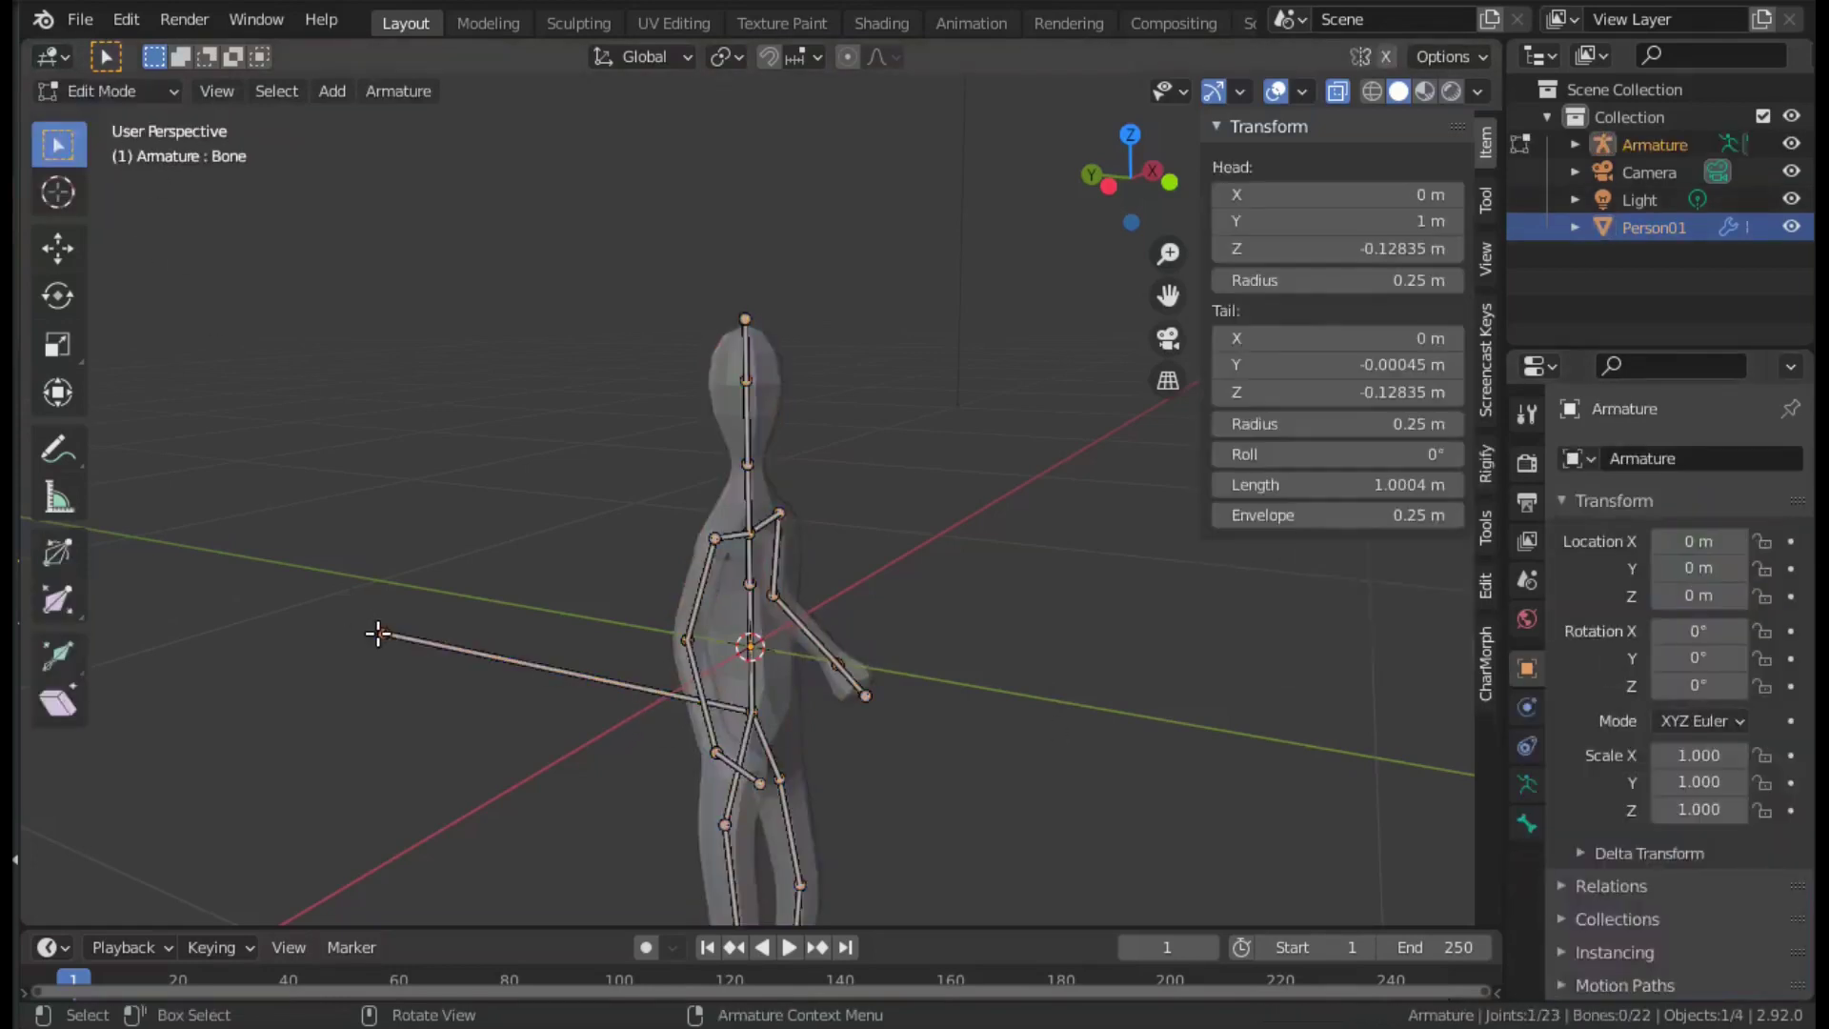
key("g")
key("z")
key("y")
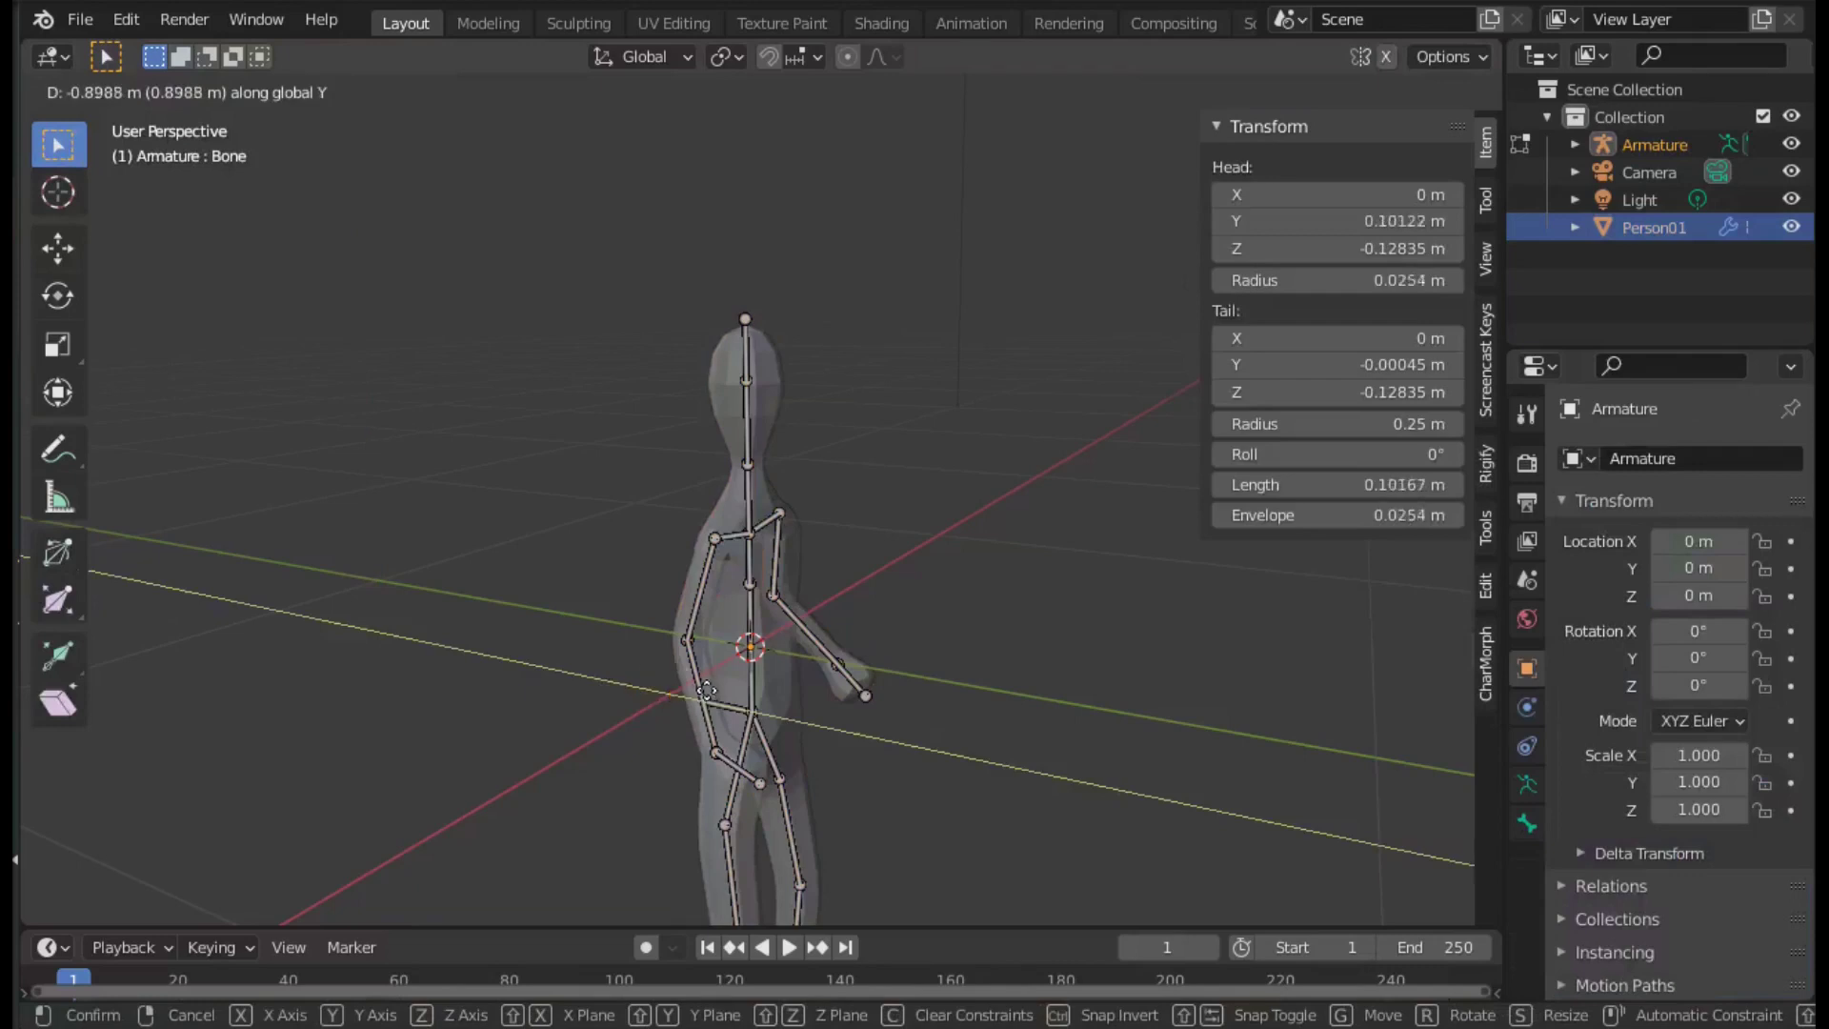
left_click(719, 695)
In Pose Mode, test-rotate the arm bones, then reset them to the rest pose.
left_click(117, 95)
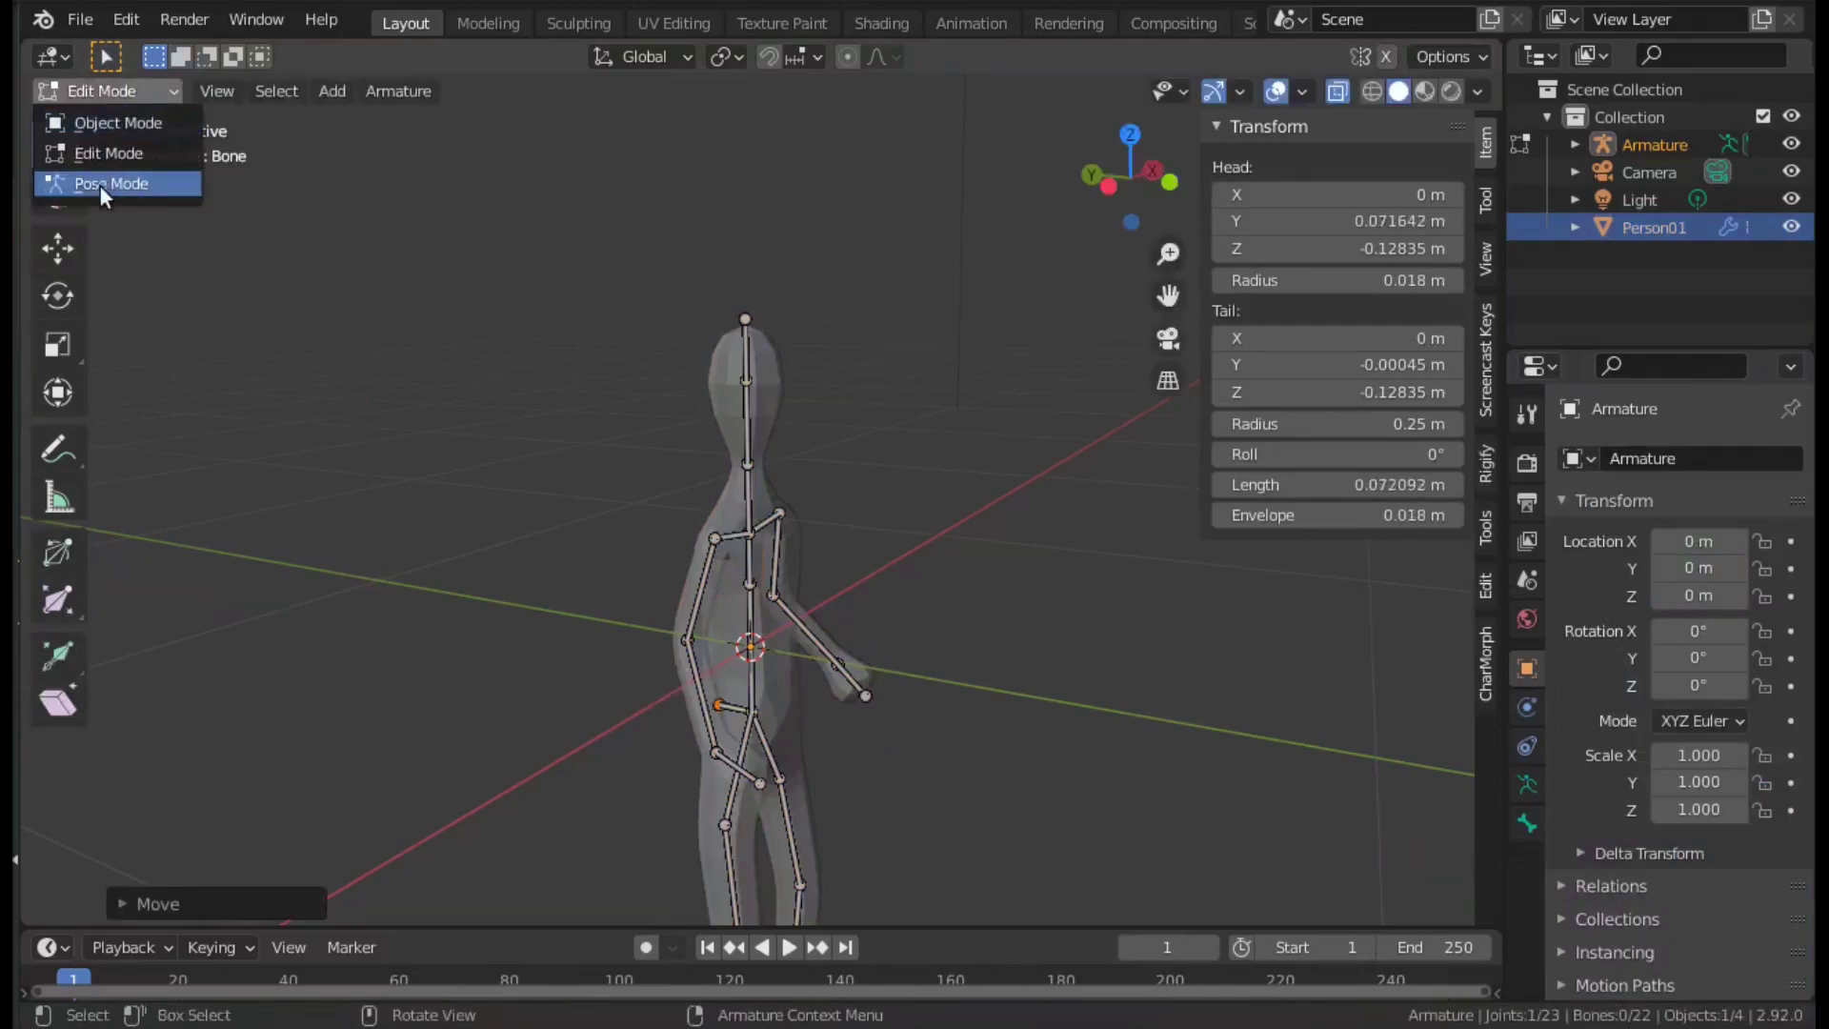
left_click(106, 181)
left_click(694, 605)
key("r")
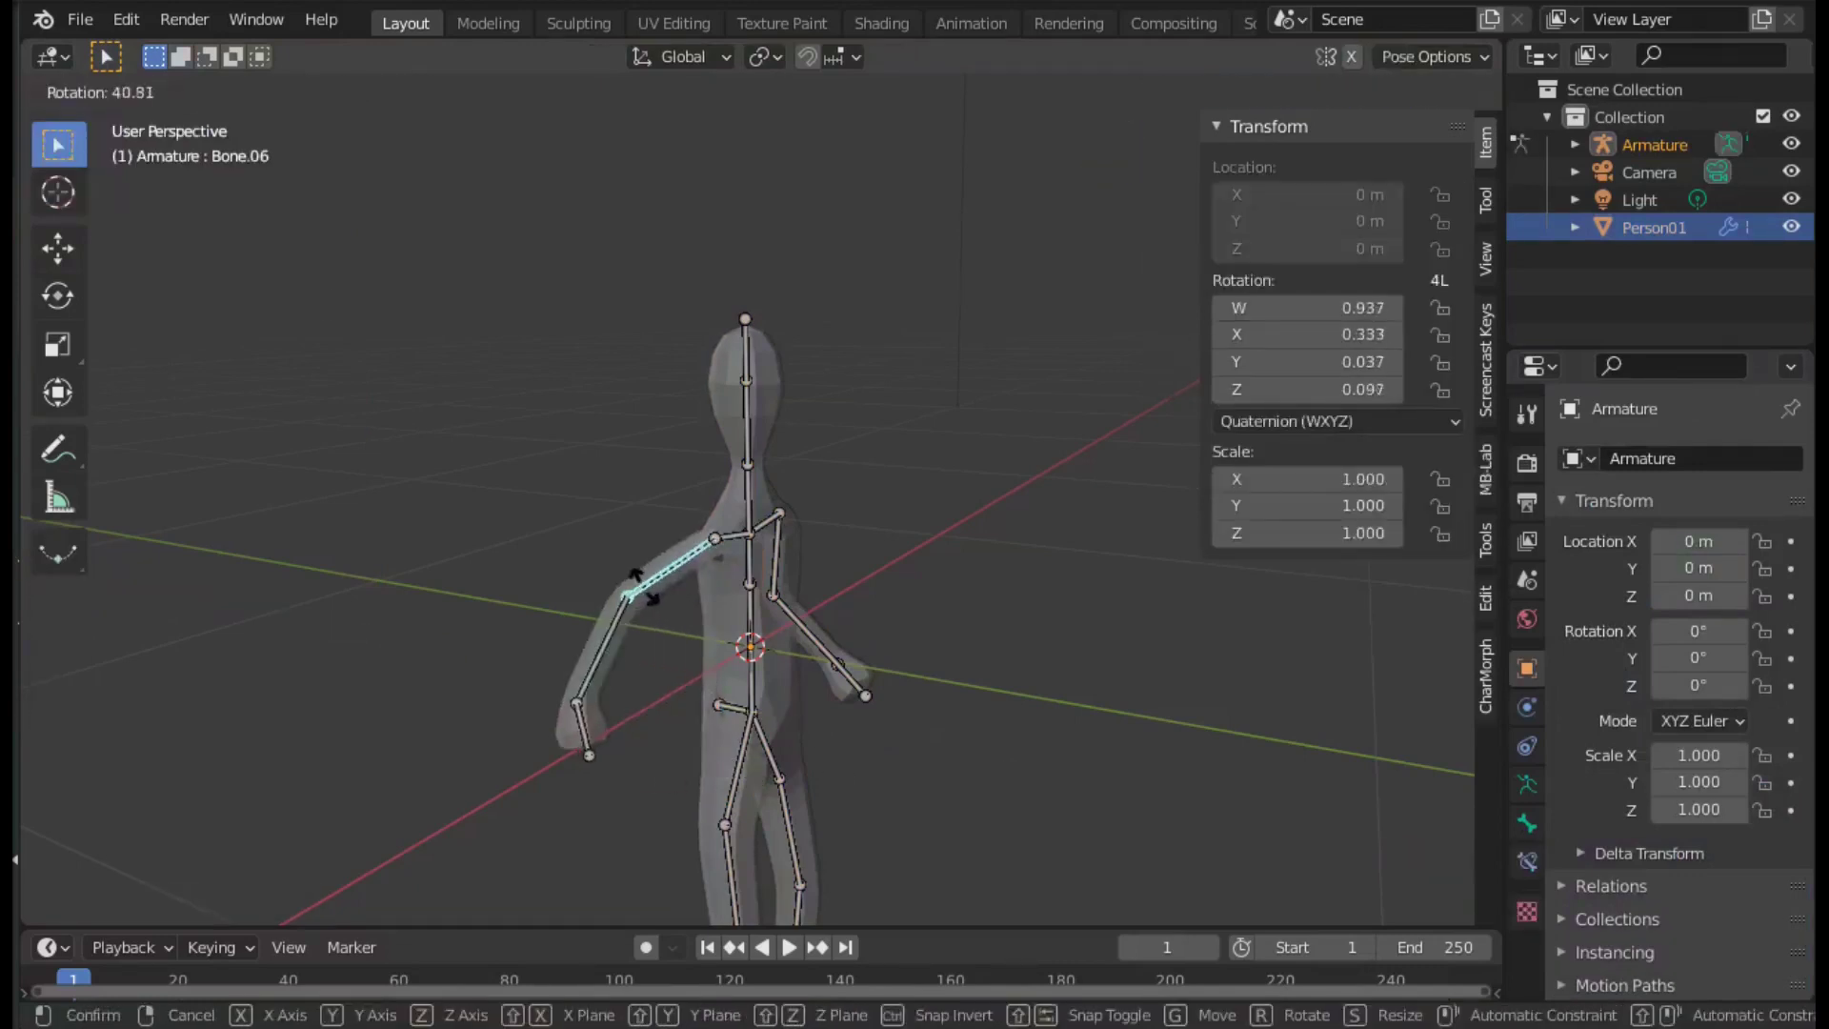
left_click(710, 609)
left_click(774, 551)
key("r")
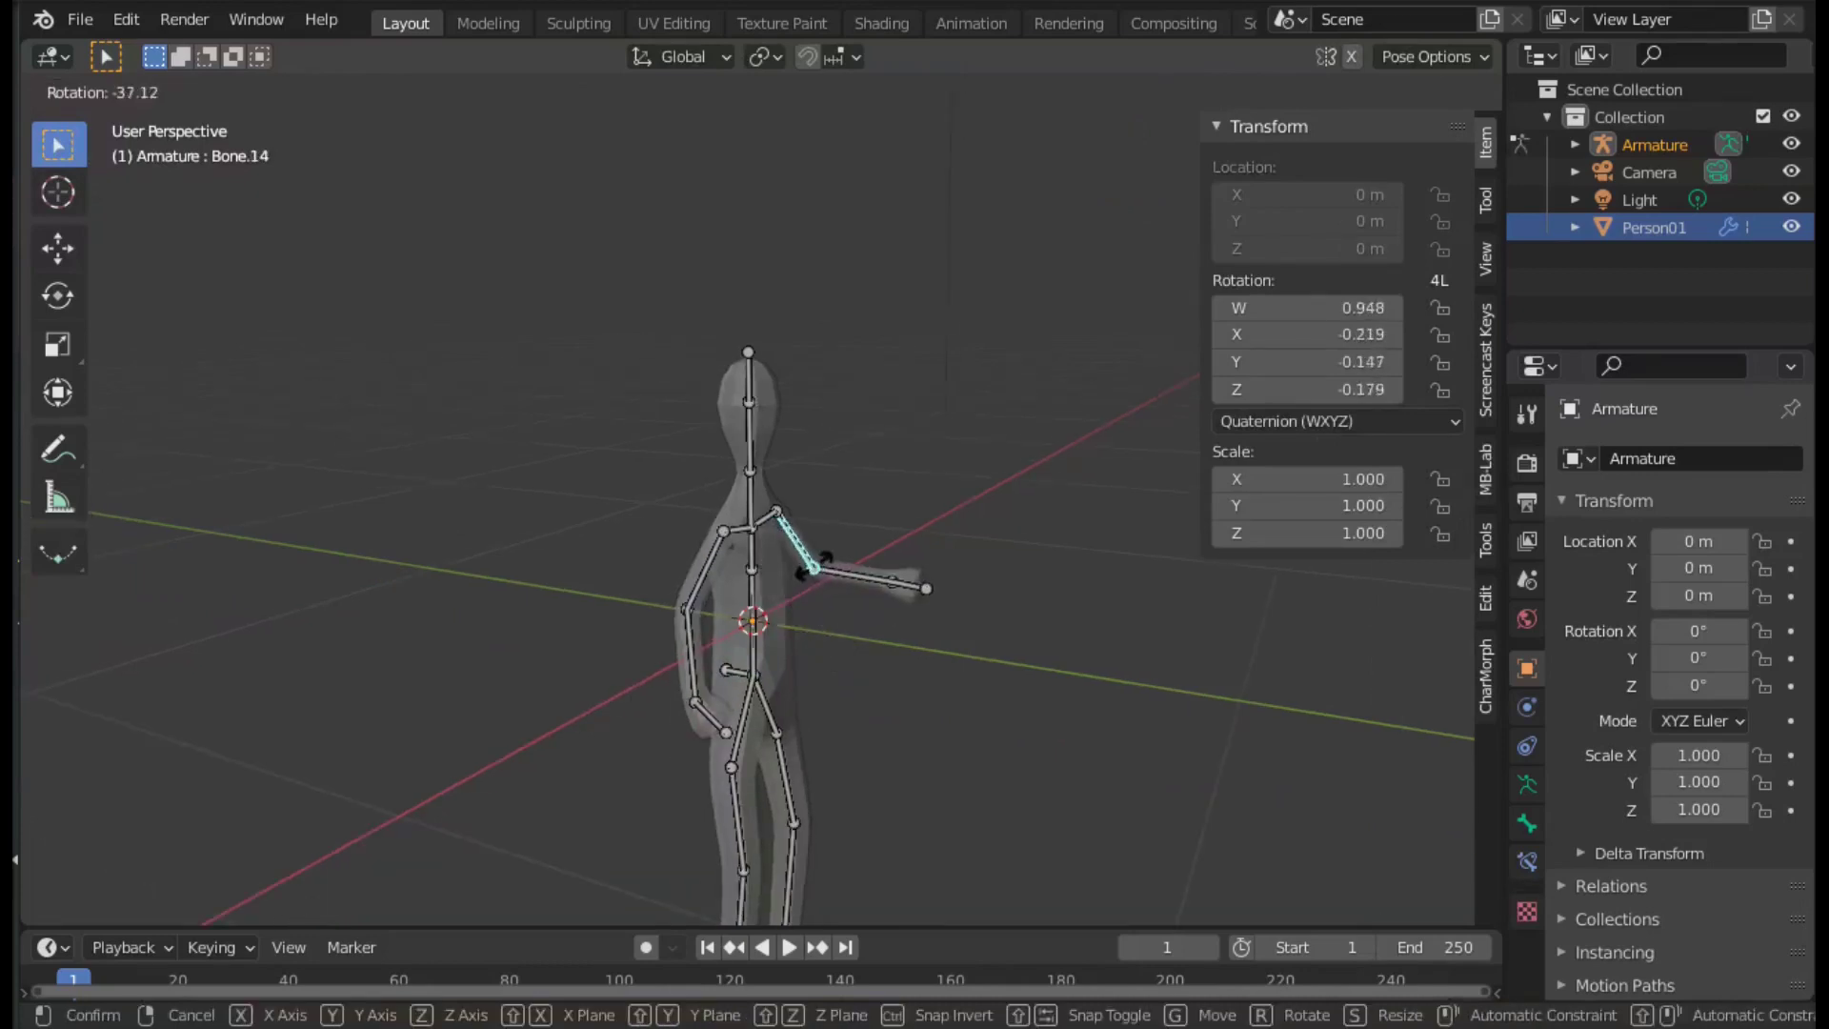
right_click(884, 657)
key("ctrl+z")
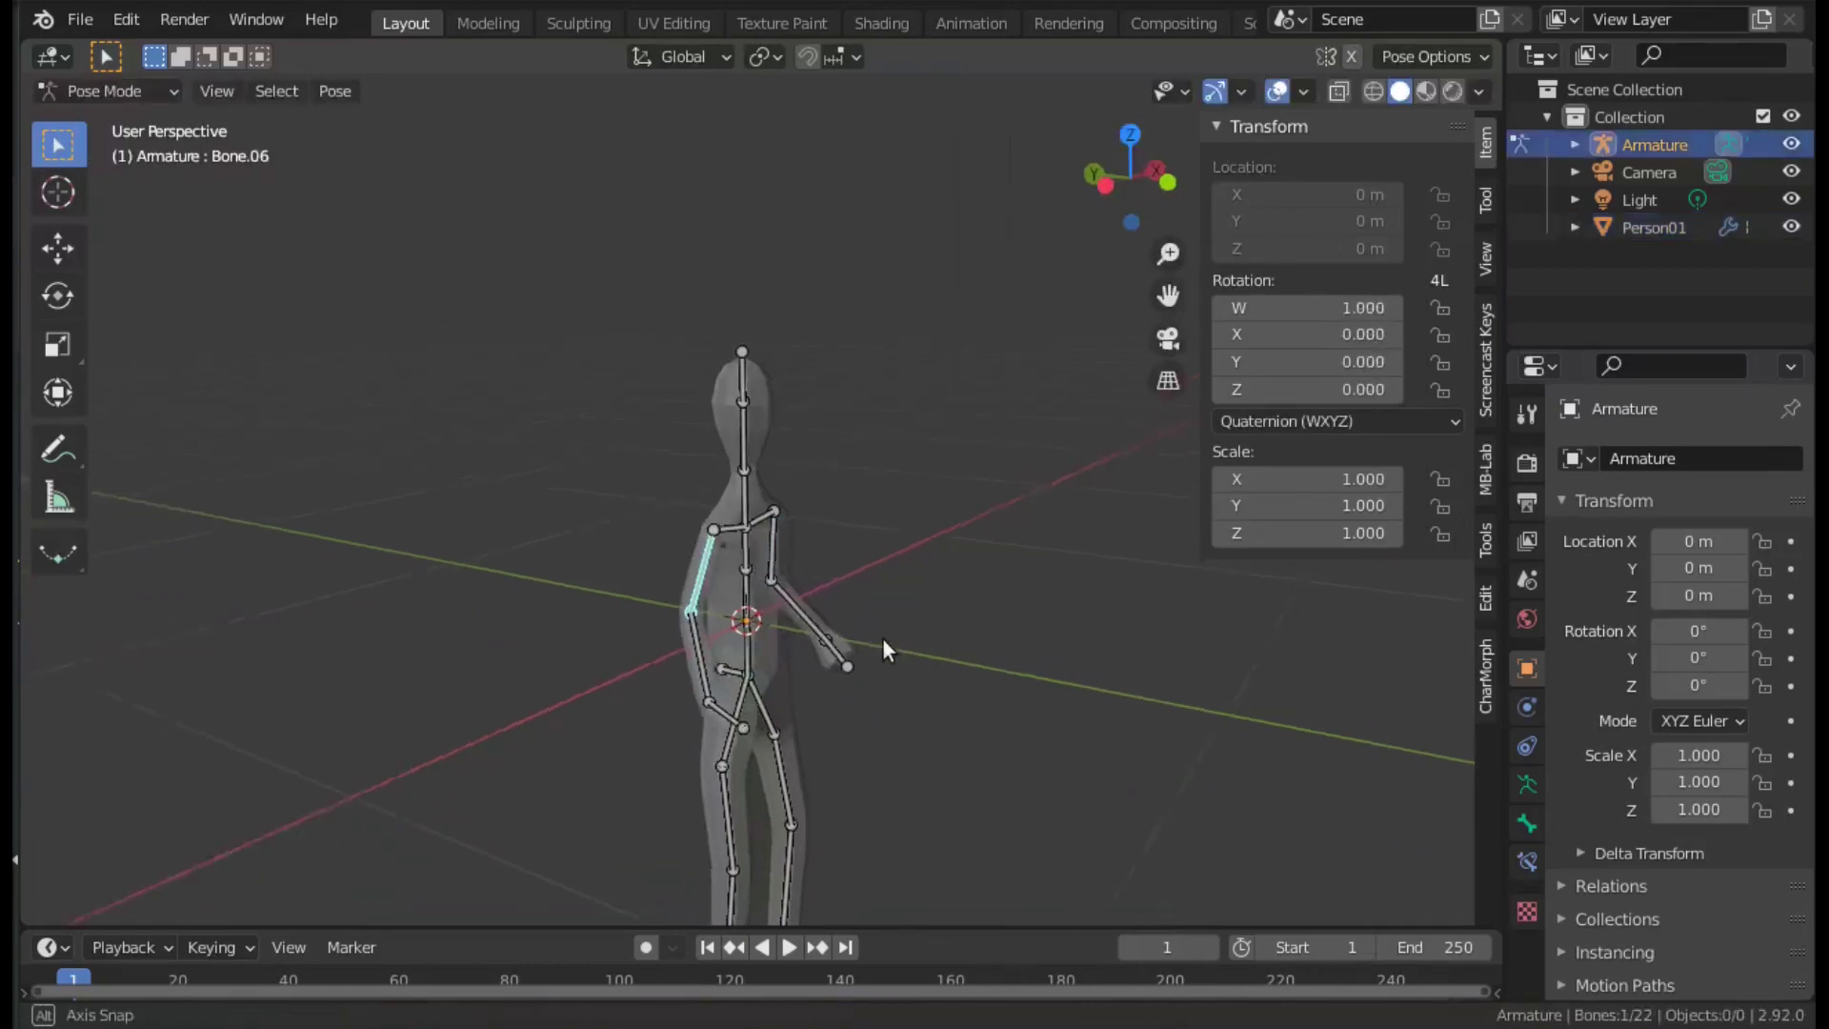
In Object Mode, select Person01 and apply its Skin modifier.
scroll(863, 636, "up", 4)
mouse_move(863, 636)
middle_mouse_down()
mouse_move(873, 612)
mouse_move(896, 619)
middle_mouse_up()
left_click(105, 90)
left_click(798, 303)
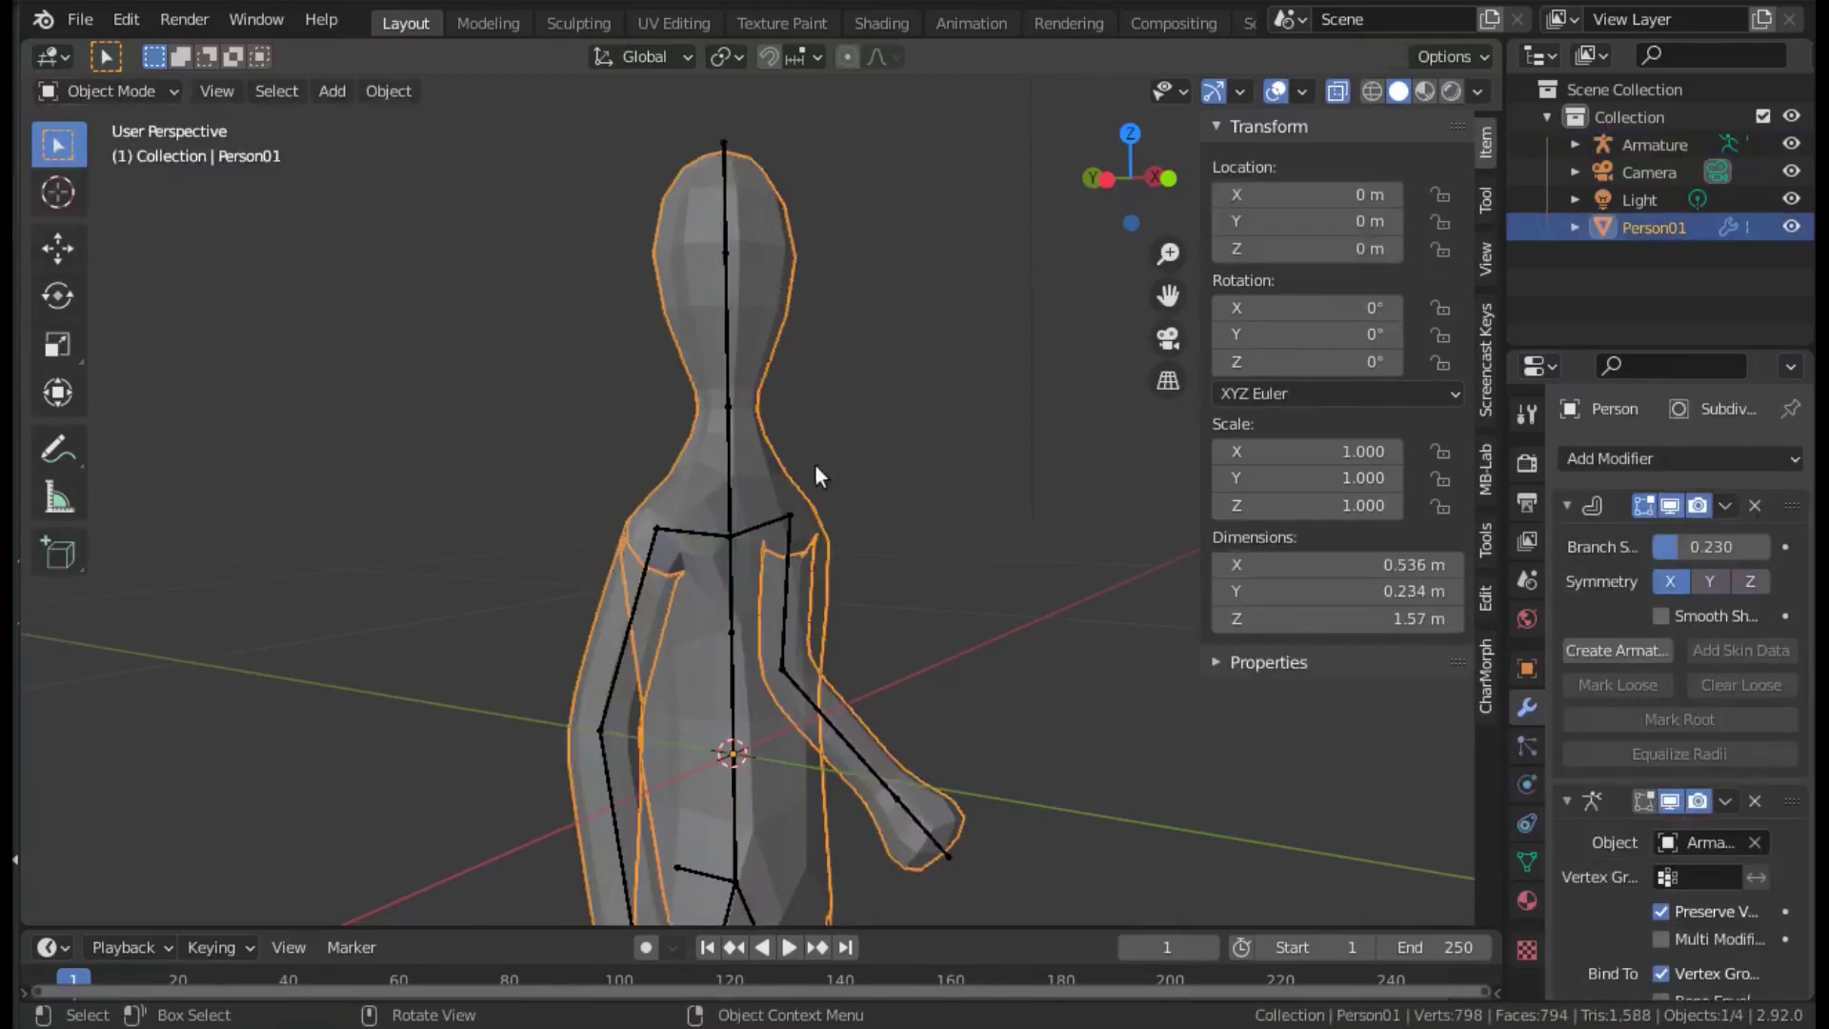
middle_click_drag(1238, 753, 1277, 742)
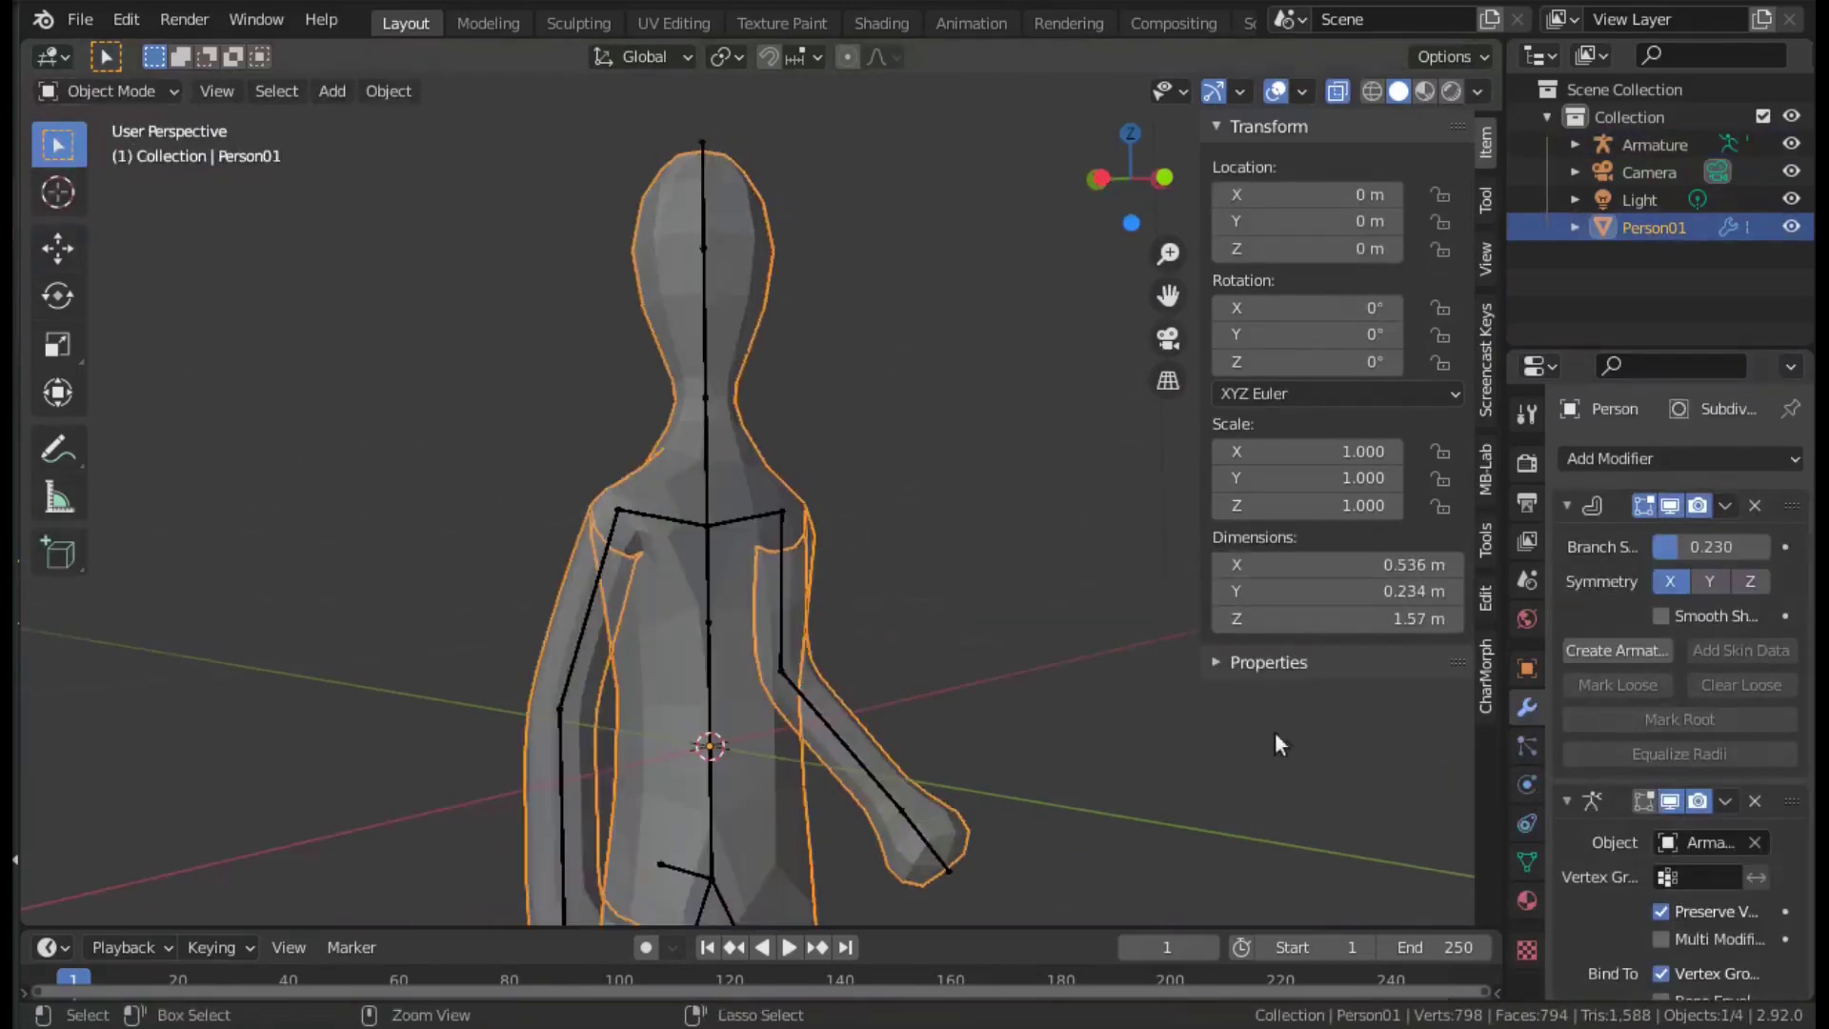
left_click(1726, 510)
left_click(1630, 560)
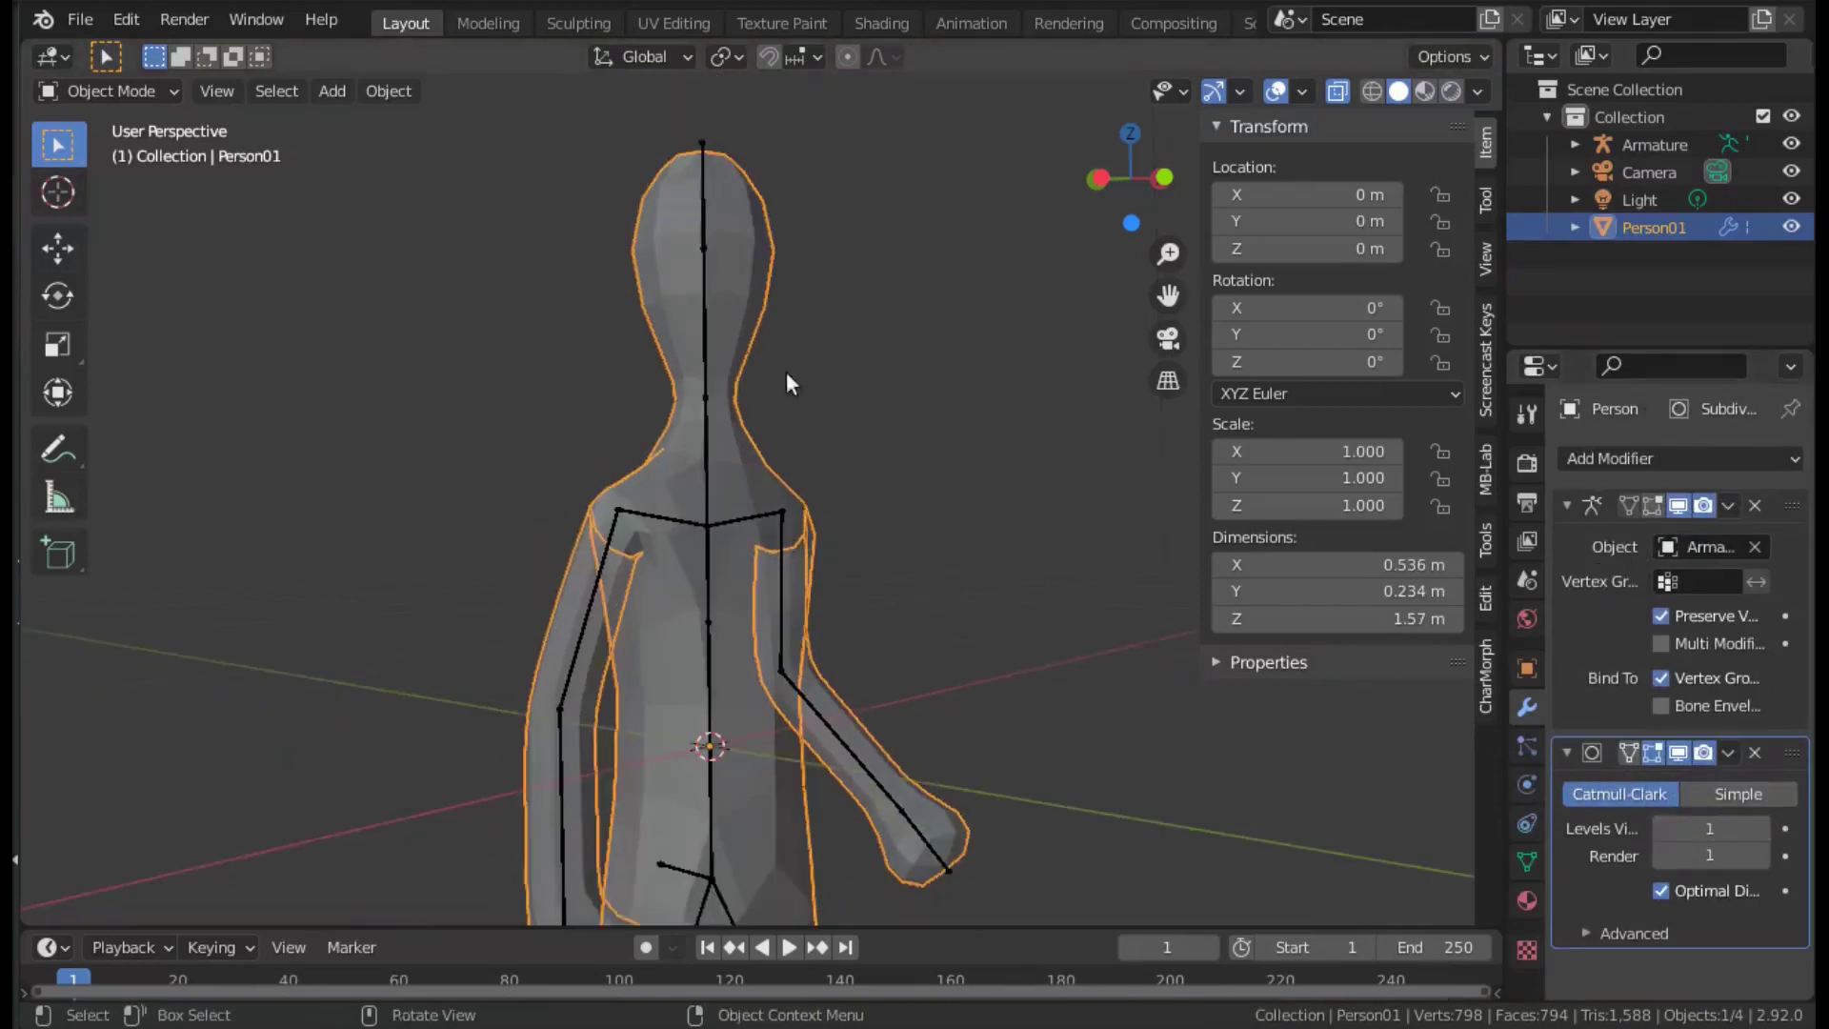
In Edit Mode, circle-select the neck and head cage vertices.
key("Tab")
middle_click_drag(870, 404, 943, 441)
left_click(653, 408)
key("c")
mouse_move(724, 409)
left_mouse_down()
mouse_move(882, 340)
mouse_move(813, 155)
left_mouse_up()
Subdivide the selected head cage with 2 cuts.
right_click(1041, 482)
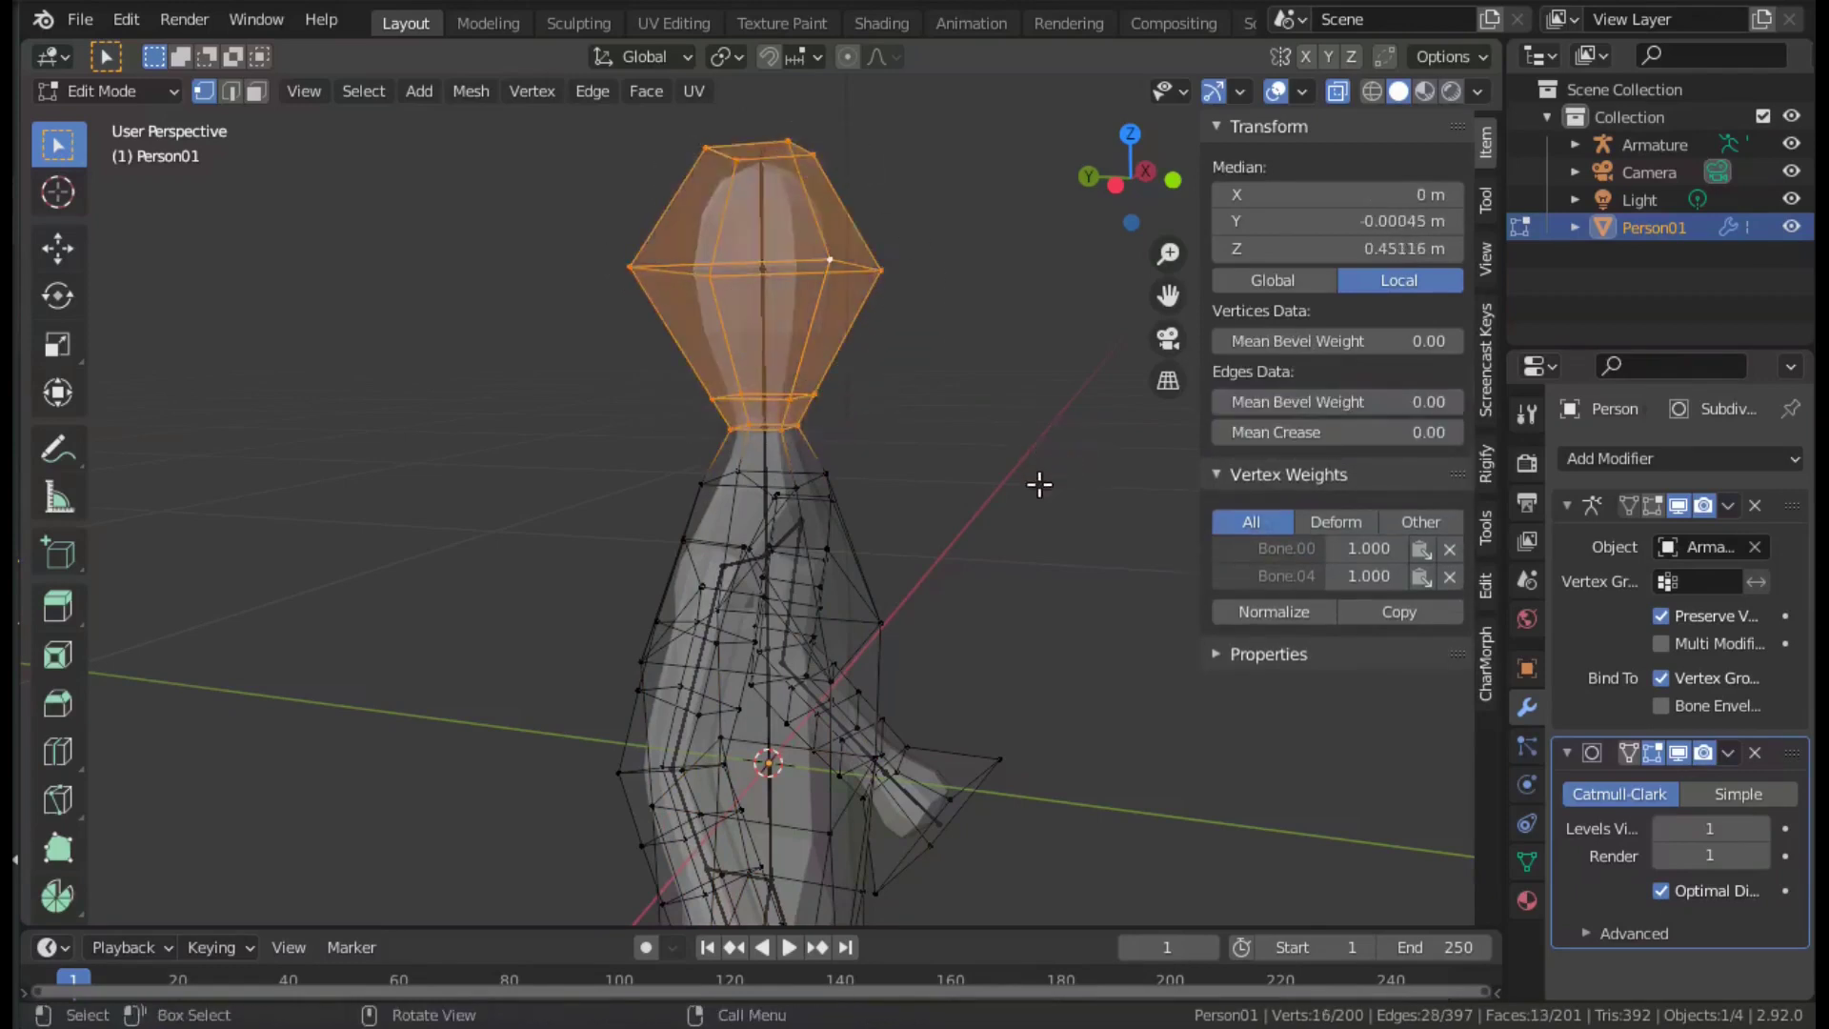
right_click(952, 527)
left_click(898, 407)
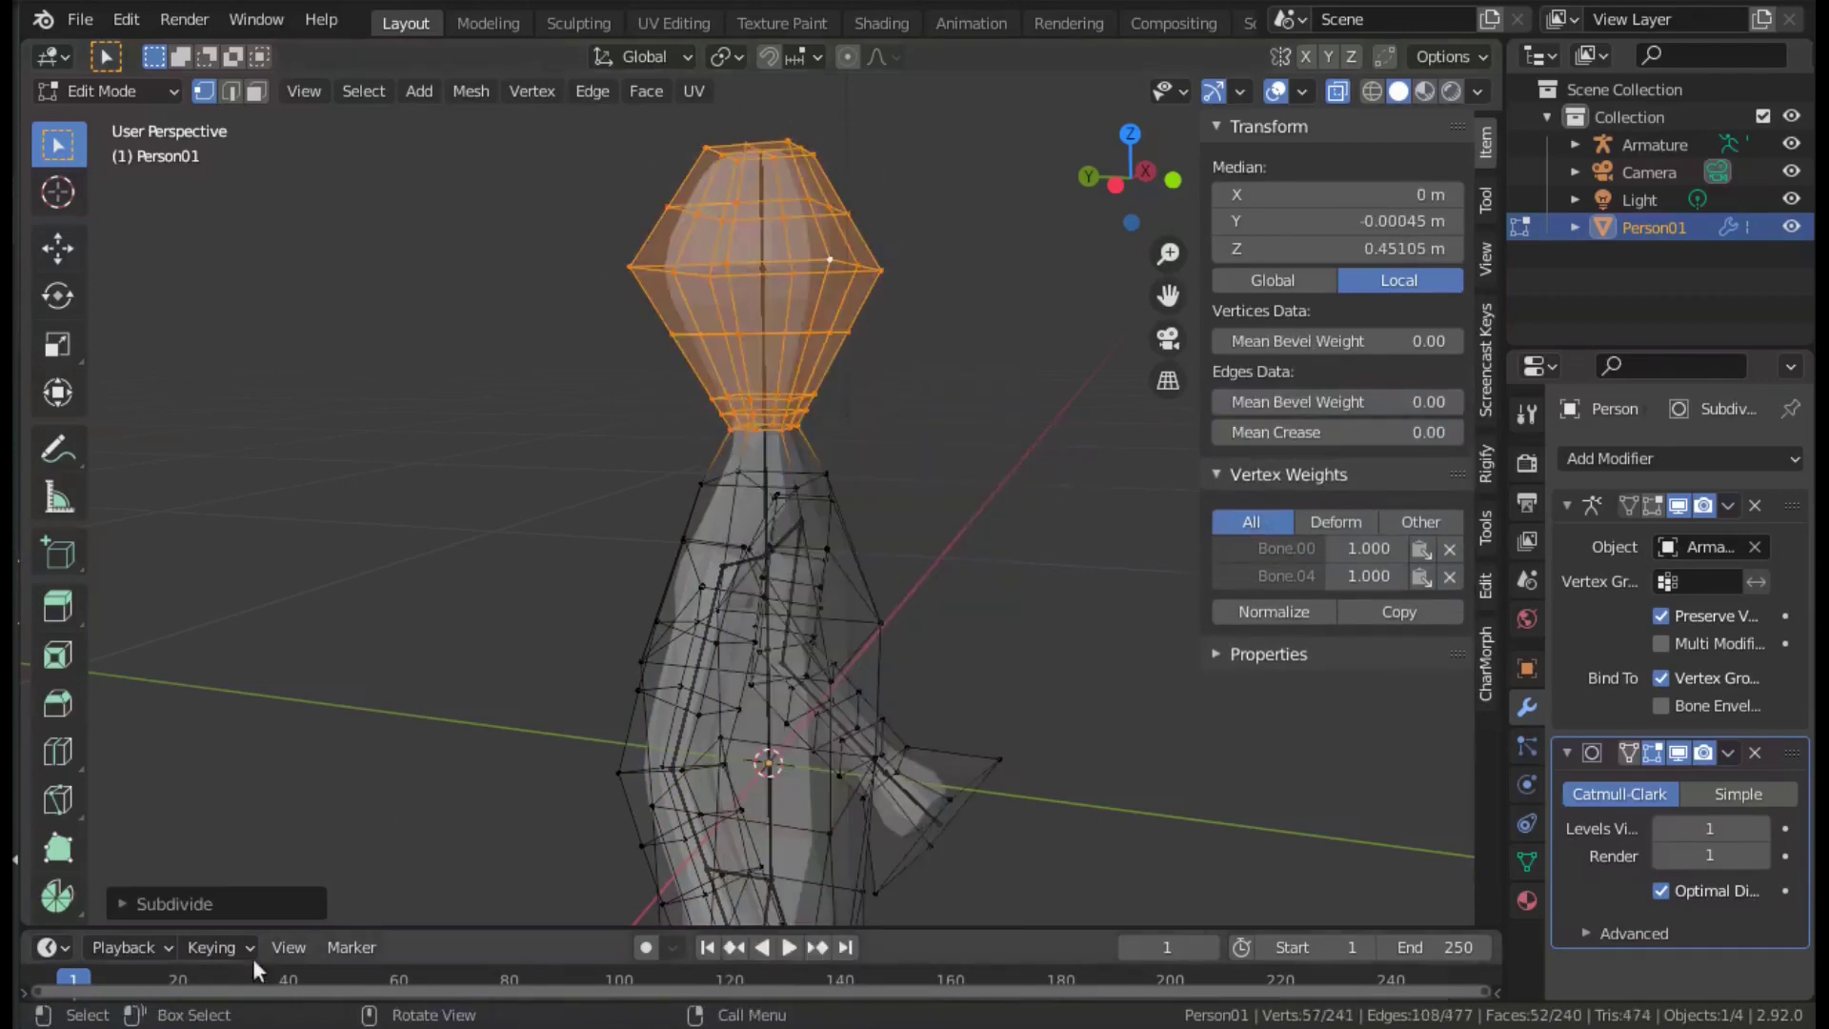
left_click(243, 907)
left_click(472, 712)
Smooth the head vertices into a rounded shape and return to Object Mode.
middle_click_drag(981, 563, 976, 631)
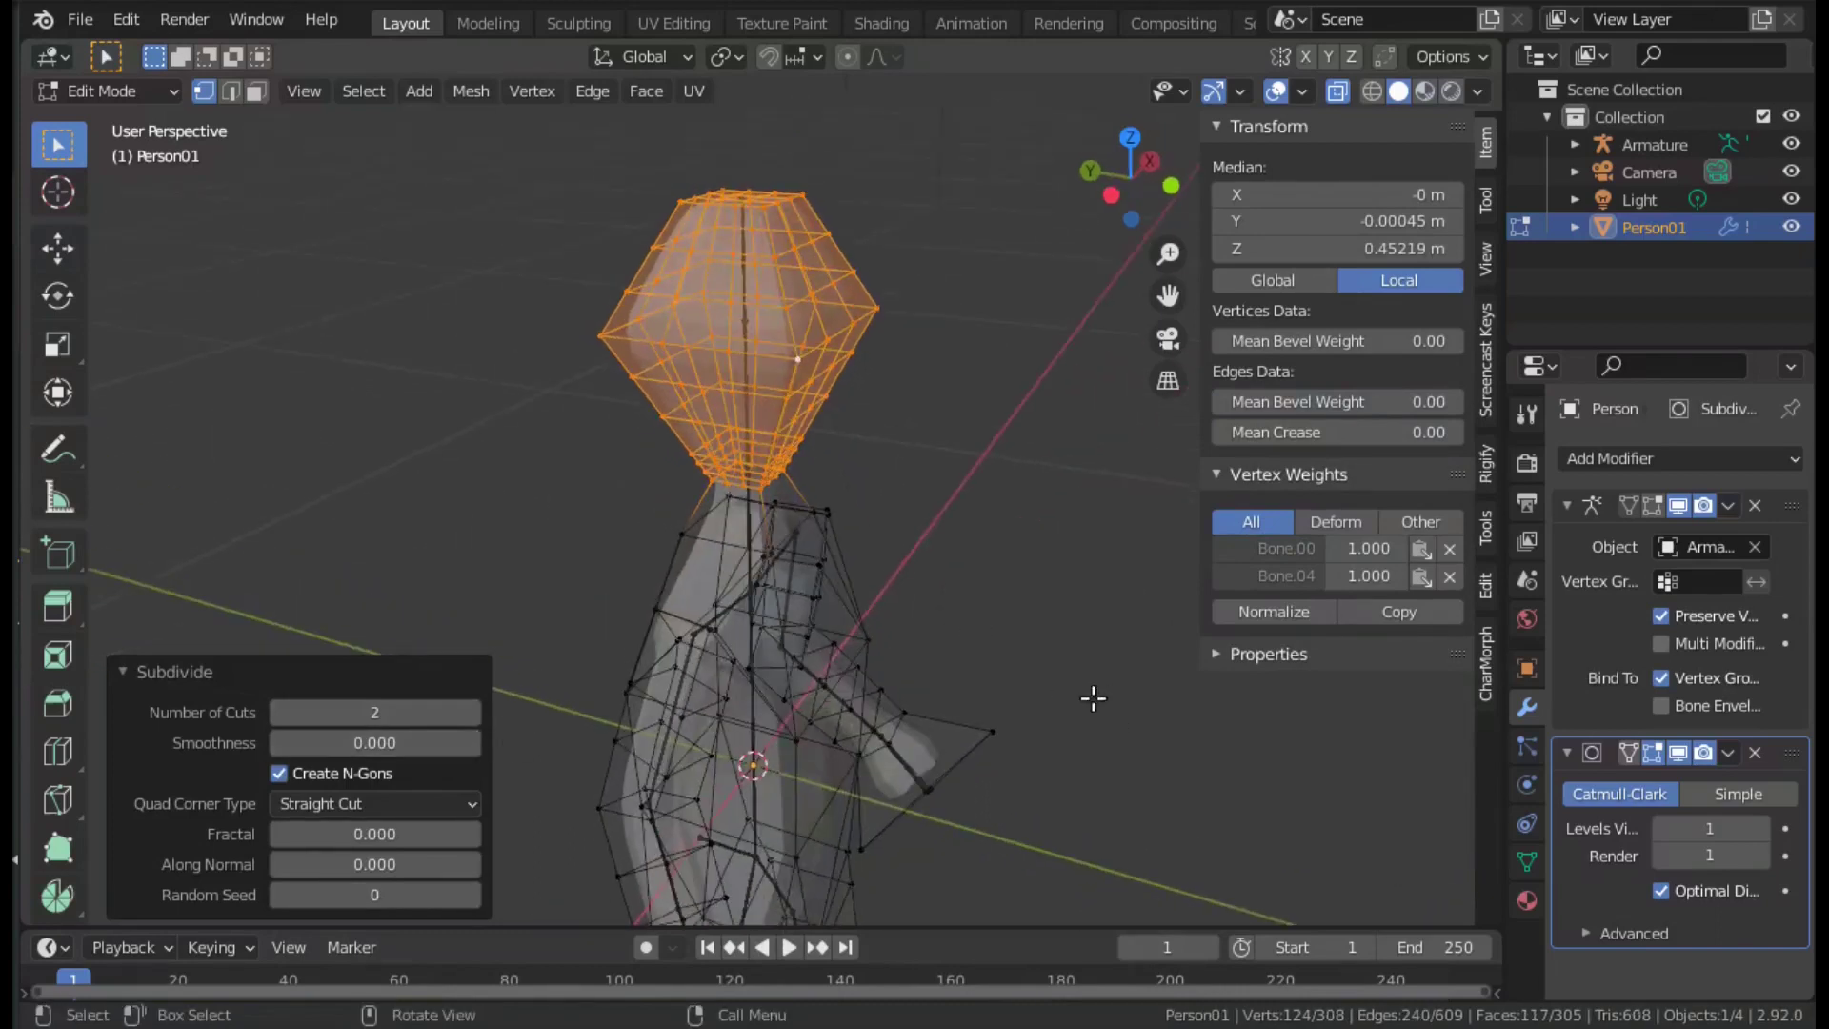
scroll(992, 581, "up", 3)
scroll(989, 570, "down", 2)
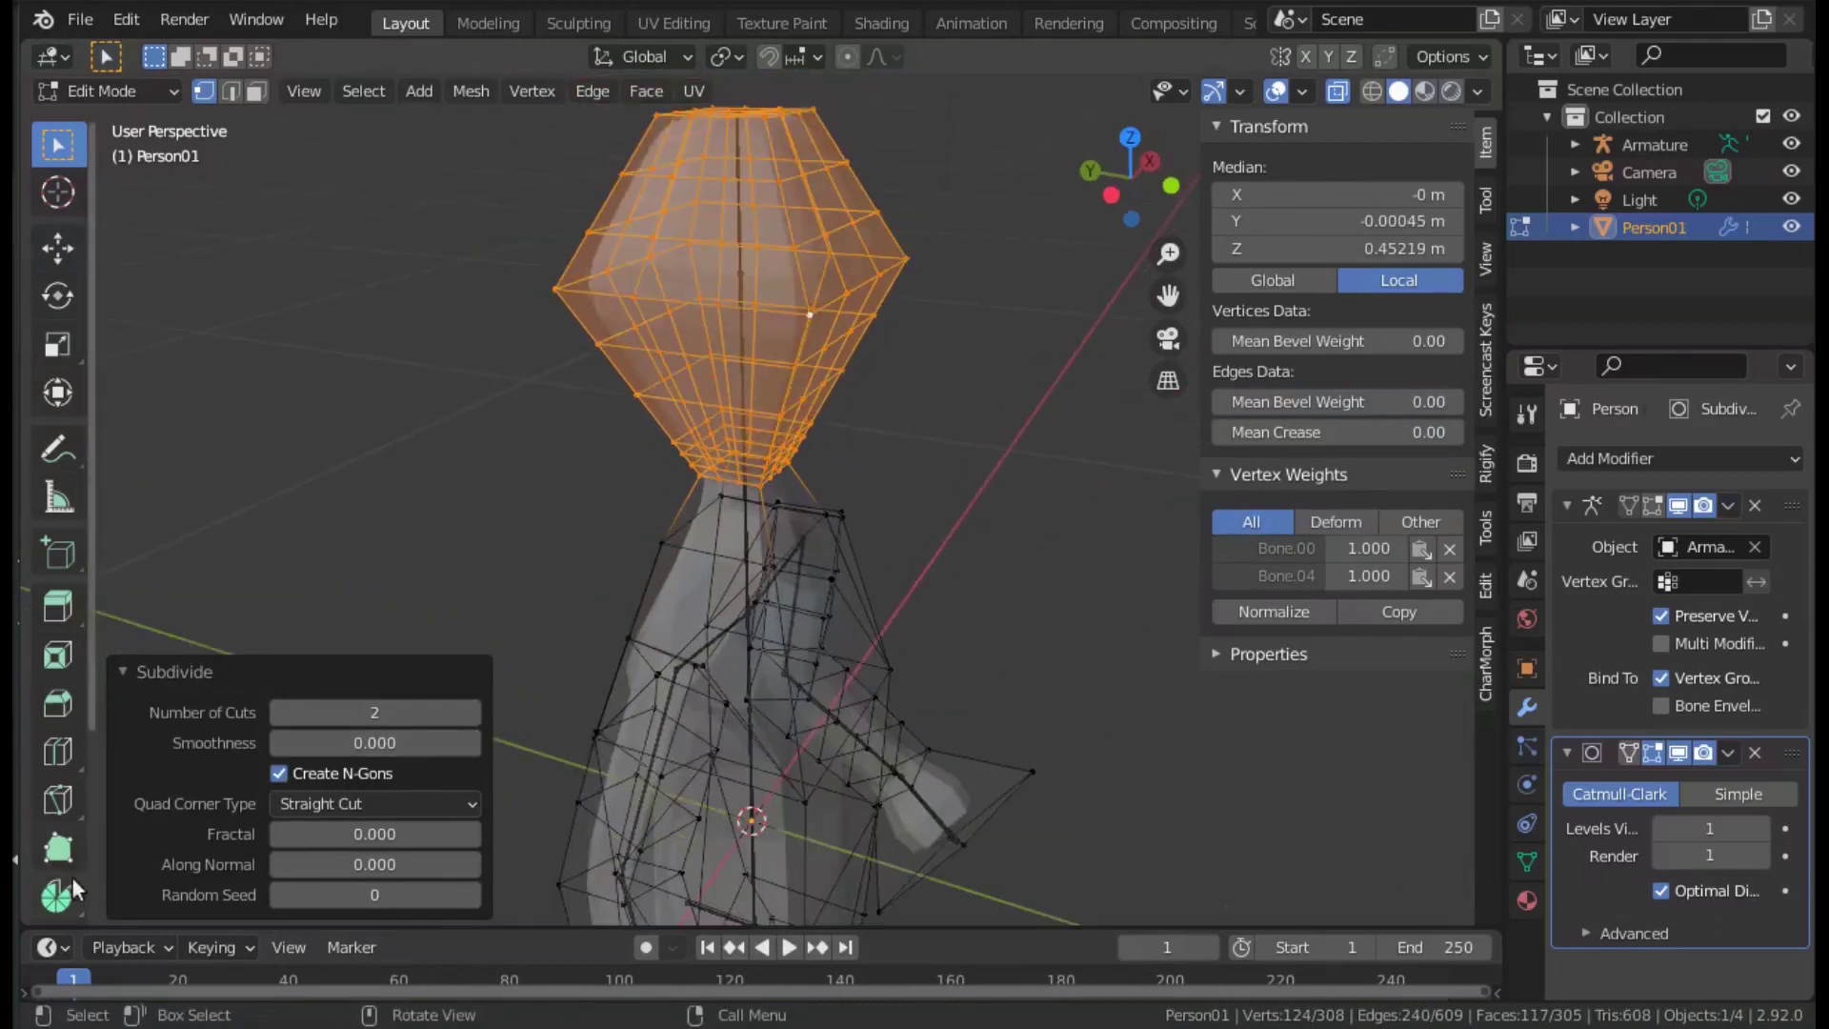
scroll(74, 876, "down", 2)
scroll(95, 724, "down", 3)
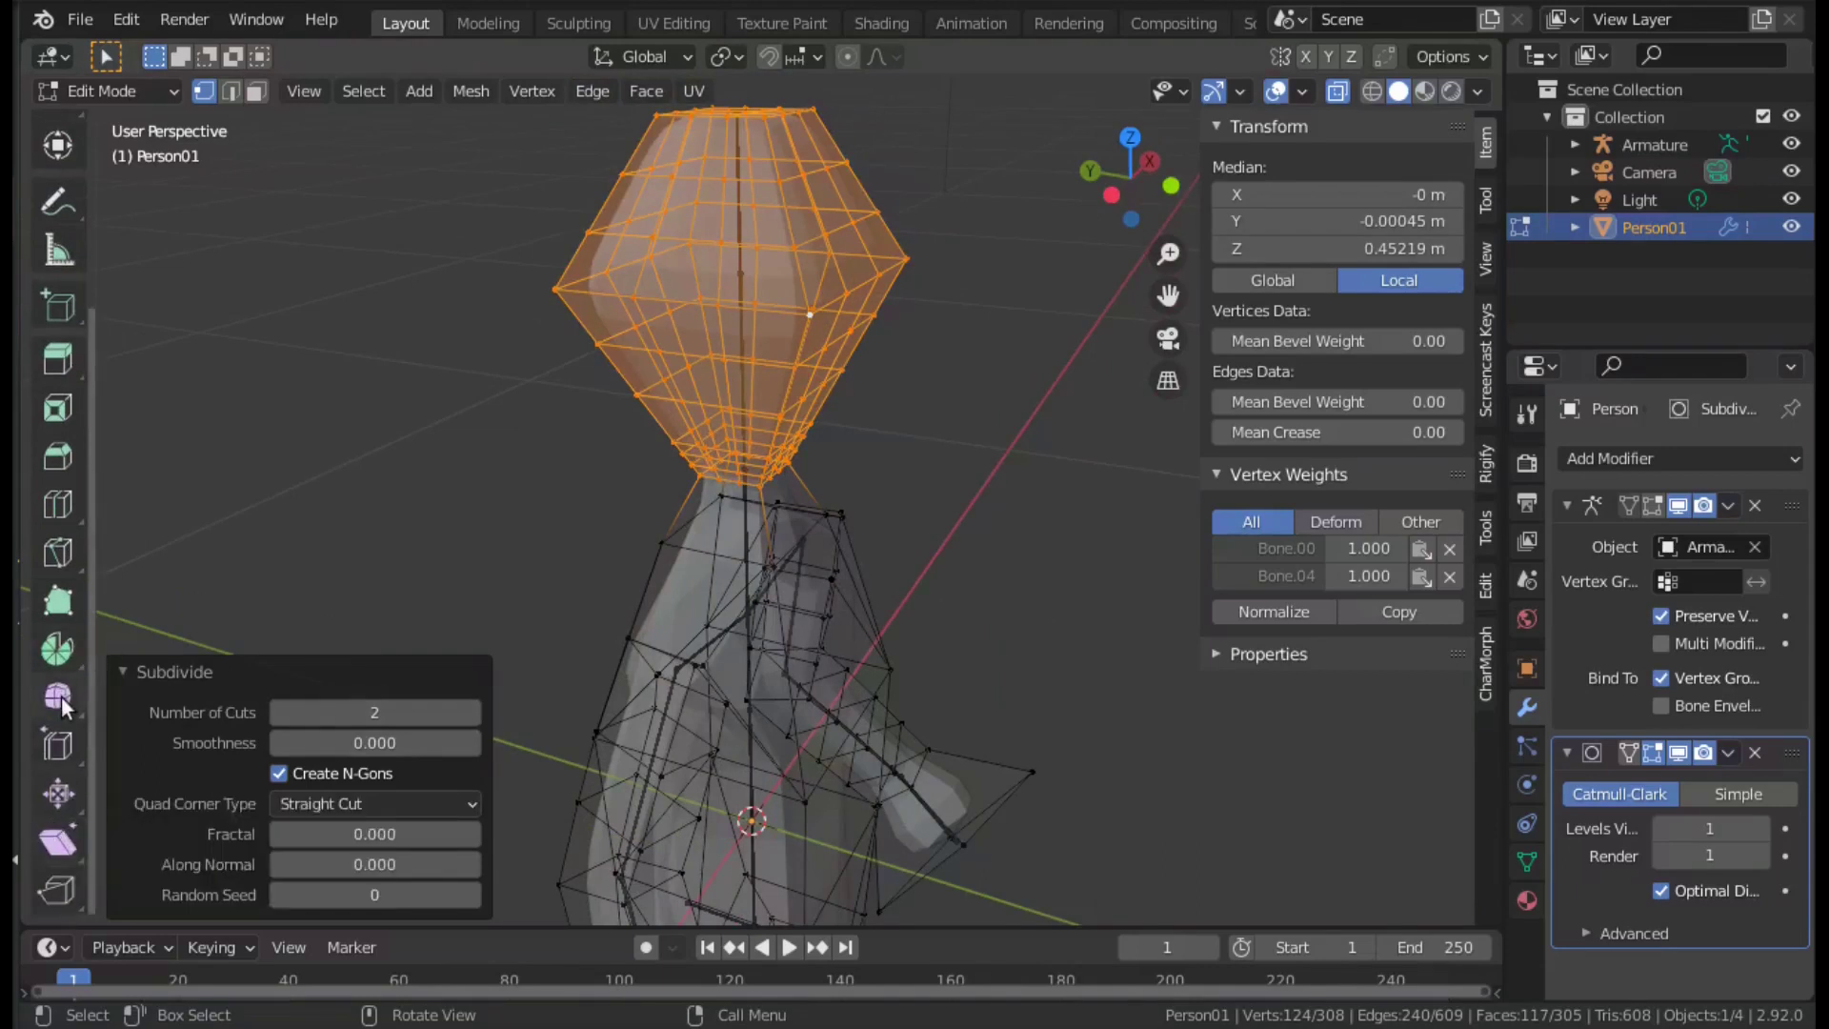
left_click(59, 700)
mouse_move(857, 514)
left_mouse_down()
mouse_move(1198, 532)
mouse_move(1208, 560)
left_mouse_up()
key("Tab")
middle_click_drag(1029, 562, 1045, 538)
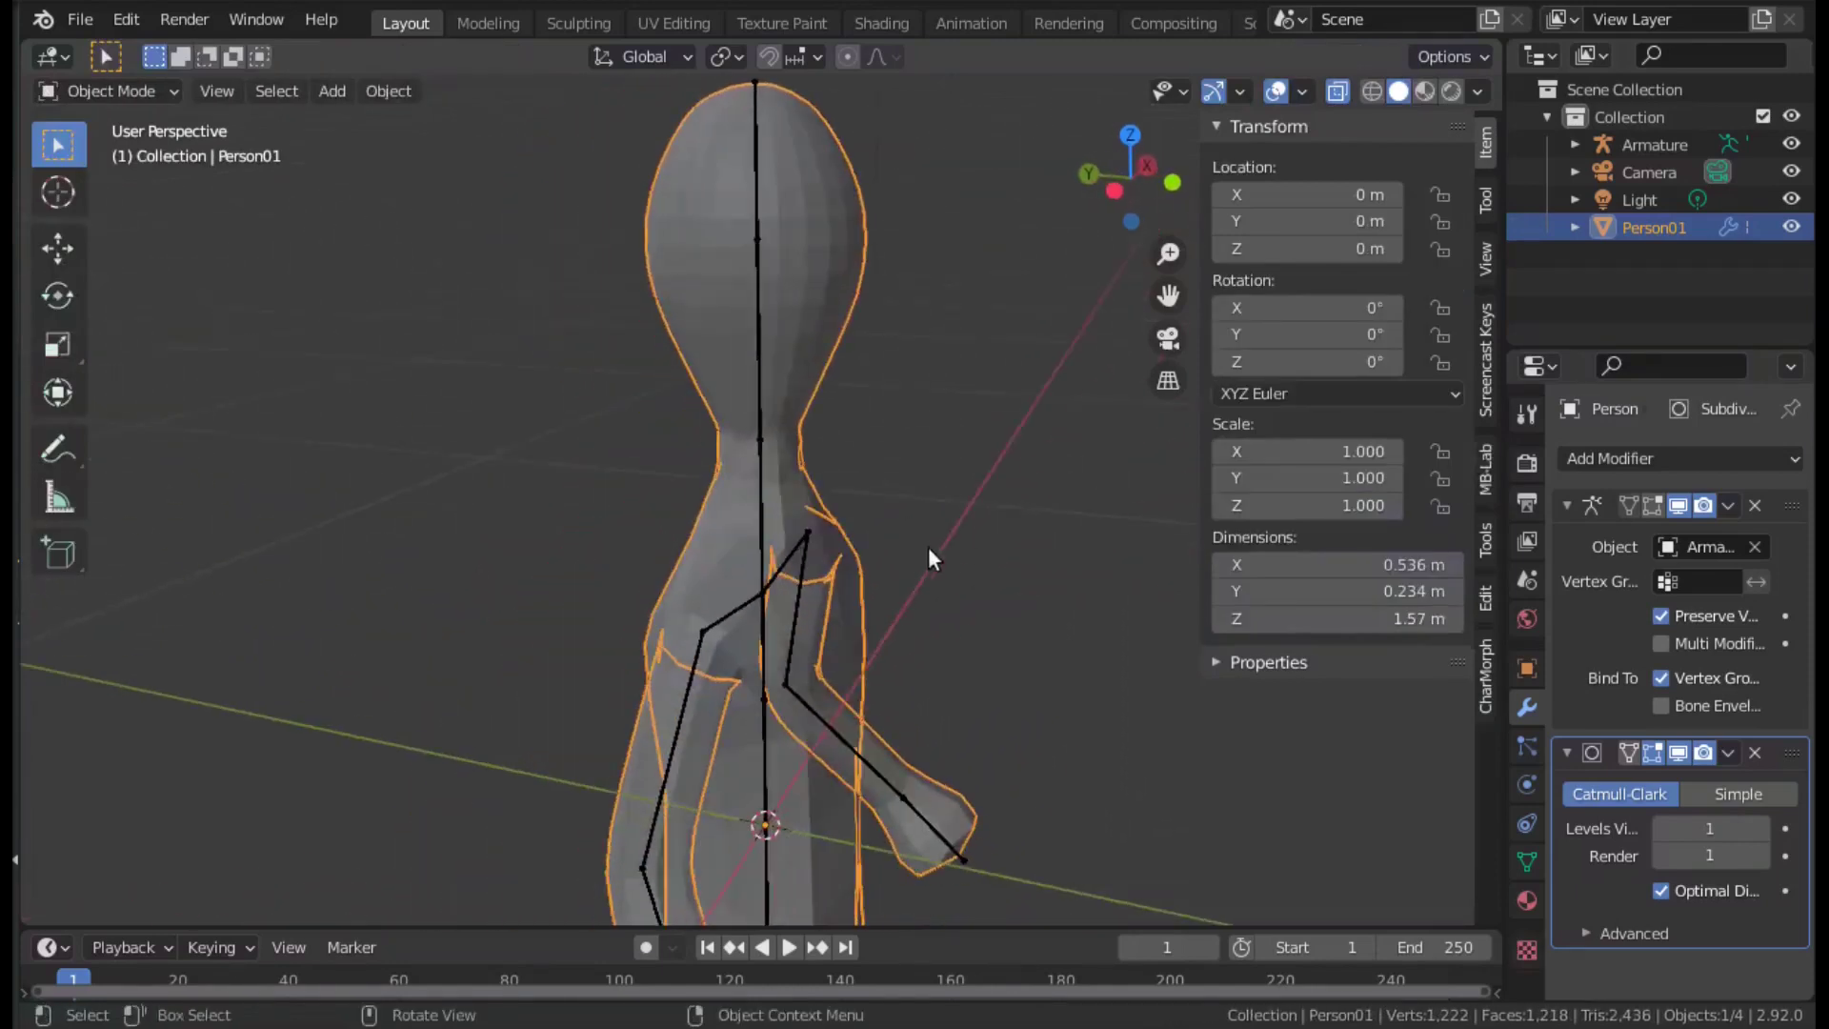
middle_click_drag(929, 557, 885, 566)
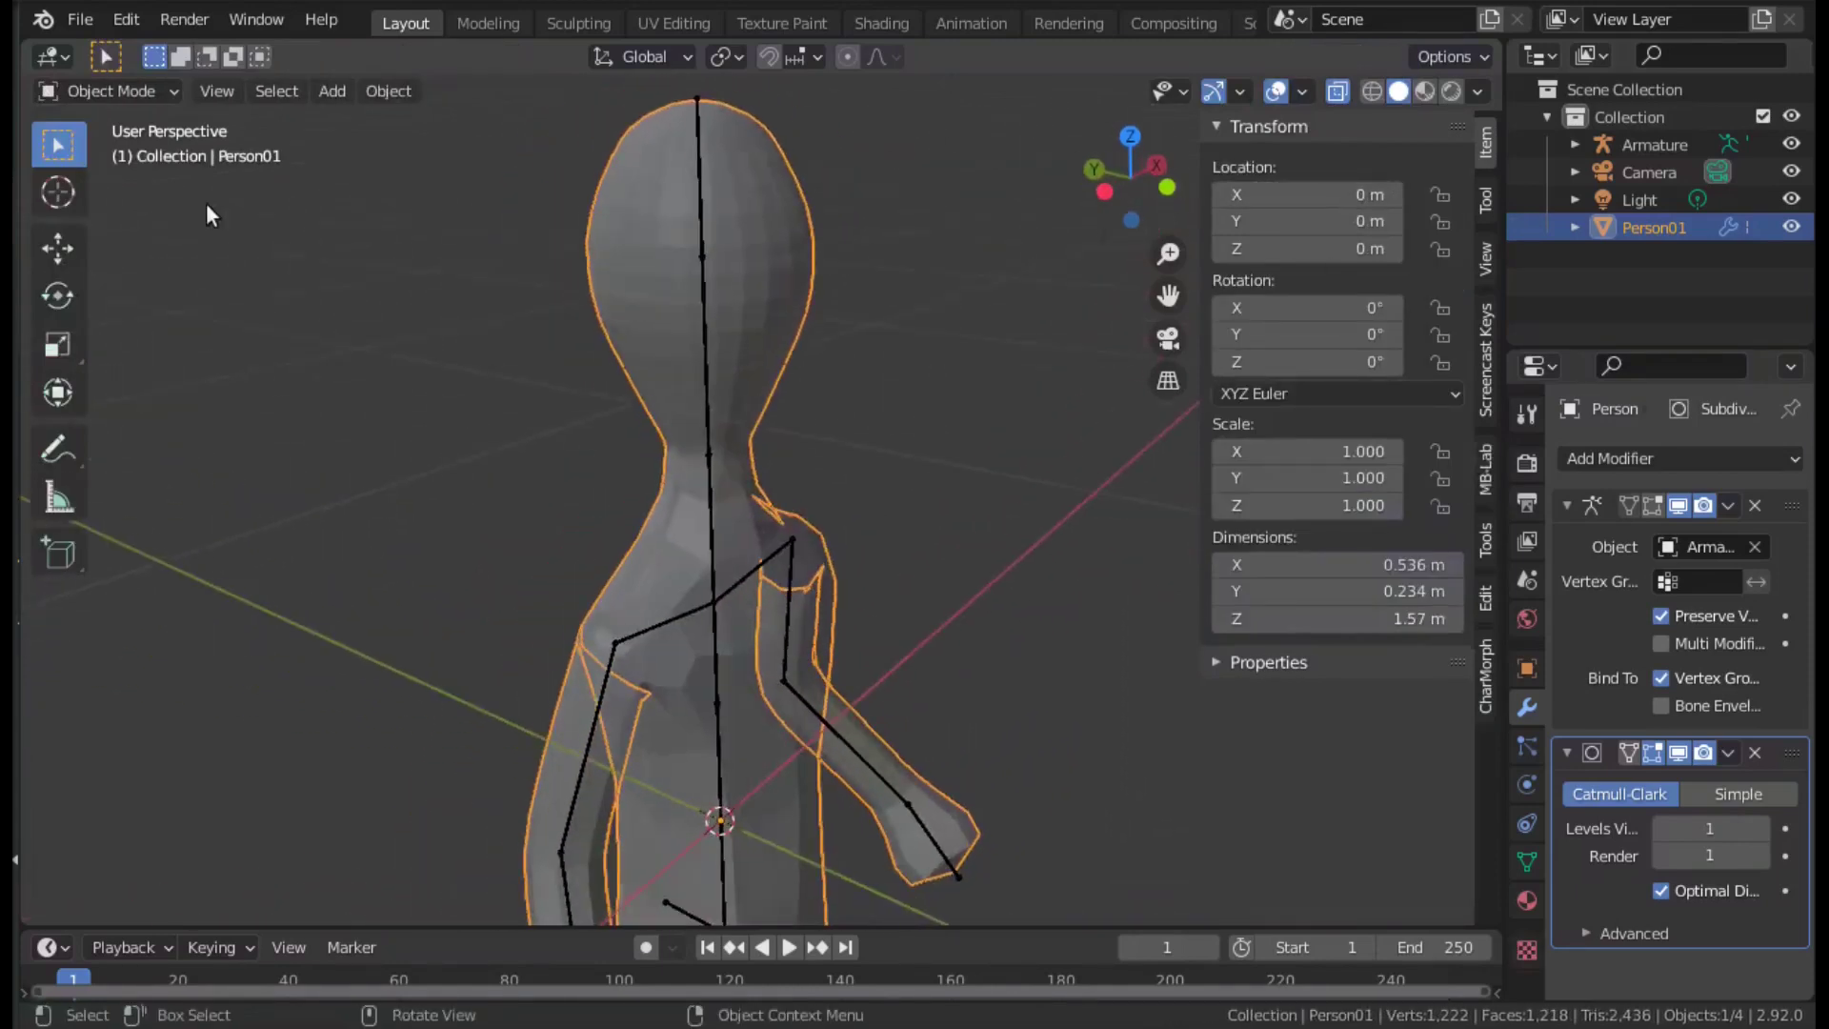
Select two neck vertices and move them along Y with proportional editing on.
key("Tab")
mouse_move(967, 405)
middle_mouse_down()
mouse_move(980, 396)
mouse_move(866, 420)
mouse_move(882, 400)
mouse_move(866, 429)
mouse_move(739, 380)
mouse_move(695, 388)
middle_mouse_up()
left_click(856, 367)
key("Tab")
key("Tab")
left_click(624, 352, "shift")
key("o")
mouse_move(805, 491)
middle_mouse_down()
mouse_move(972, 534)
mouse_move(943, 506)
mouse_move(747, 457)
mouse_move(840, 220)
mouse_move(907, 388)
mouse_move(891, 437)
mouse_move(878, 421)
mouse_move(904, 443)
mouse_move(1000, 368)
mouse_move(848, 141)
middle_mouse_up()
key("g")
key("y")
scroll(871, 509, "up", 4)
scroll(896, 515, "up", 4)
left_click(901, 517)
Shift and slightly scale head vertices along Y, then raise the top of the head along Z.
left_click(840, 220, "shift")
key("g")
key("y")
left_click(924, 391)
key("s")
left_click(922, 393)
left_click(849, 142)
key("g")
key("z")
left_click(1008, 388)
Reshape the neck by moving a mirrored pair of neck vertices with soft falloff.
middle_click_drag(1007, 388, 930, 408)
left_click(705, 362)
middle_click_drag(704, 362, 809, 430)
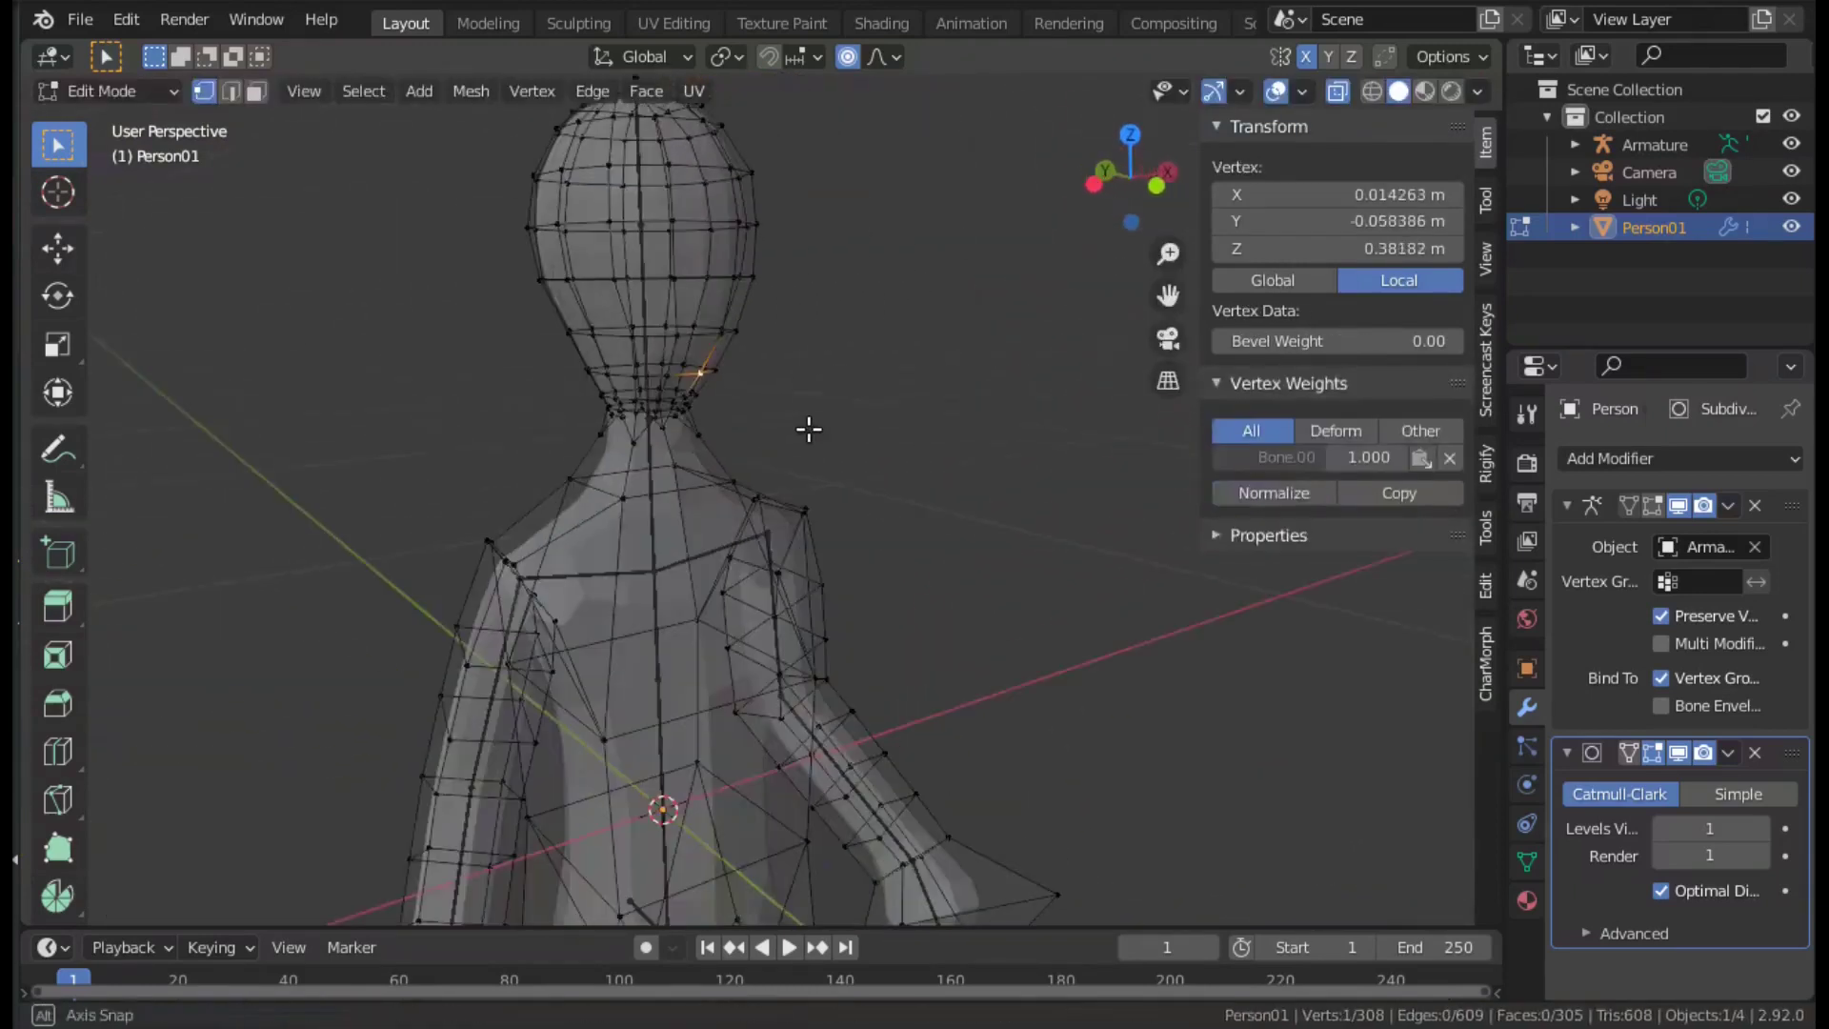
scroll(726, 408, "up", 2)
scroll(645, 408, "up", 2)
left_click(570, 316)
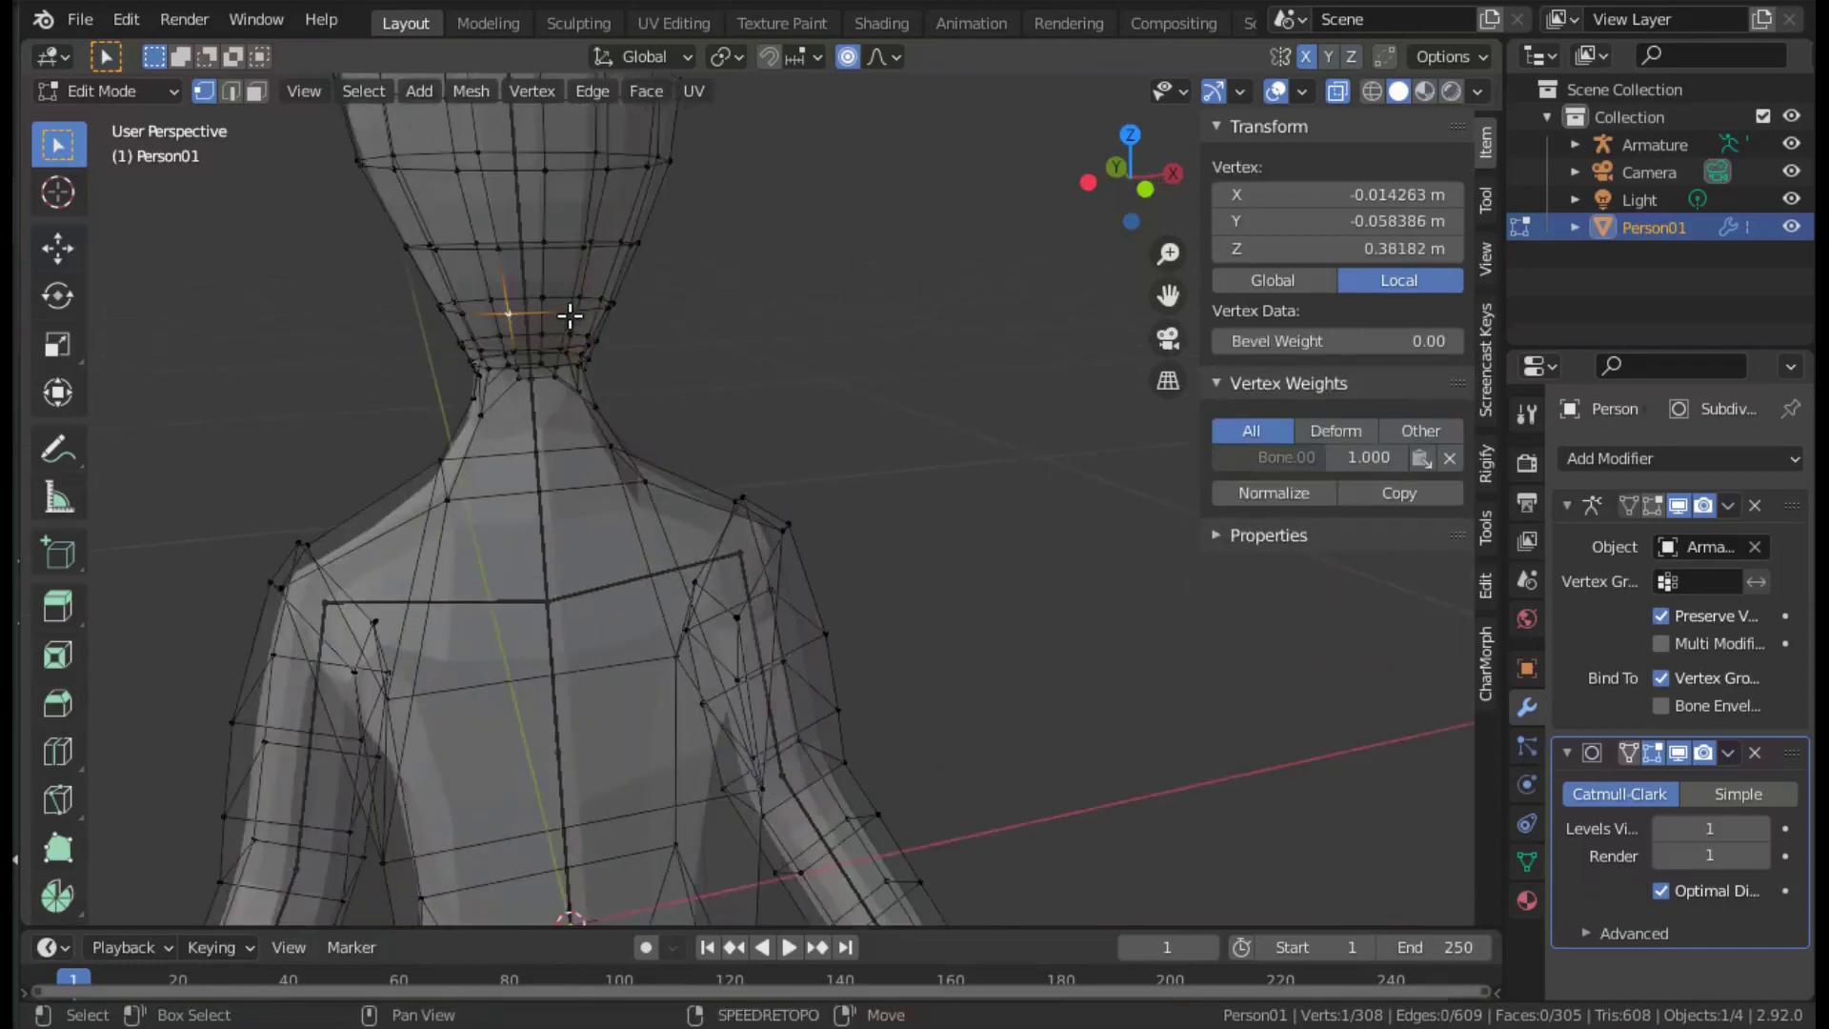
middle_click_drag(570, 317, 979, 416)
key("g")
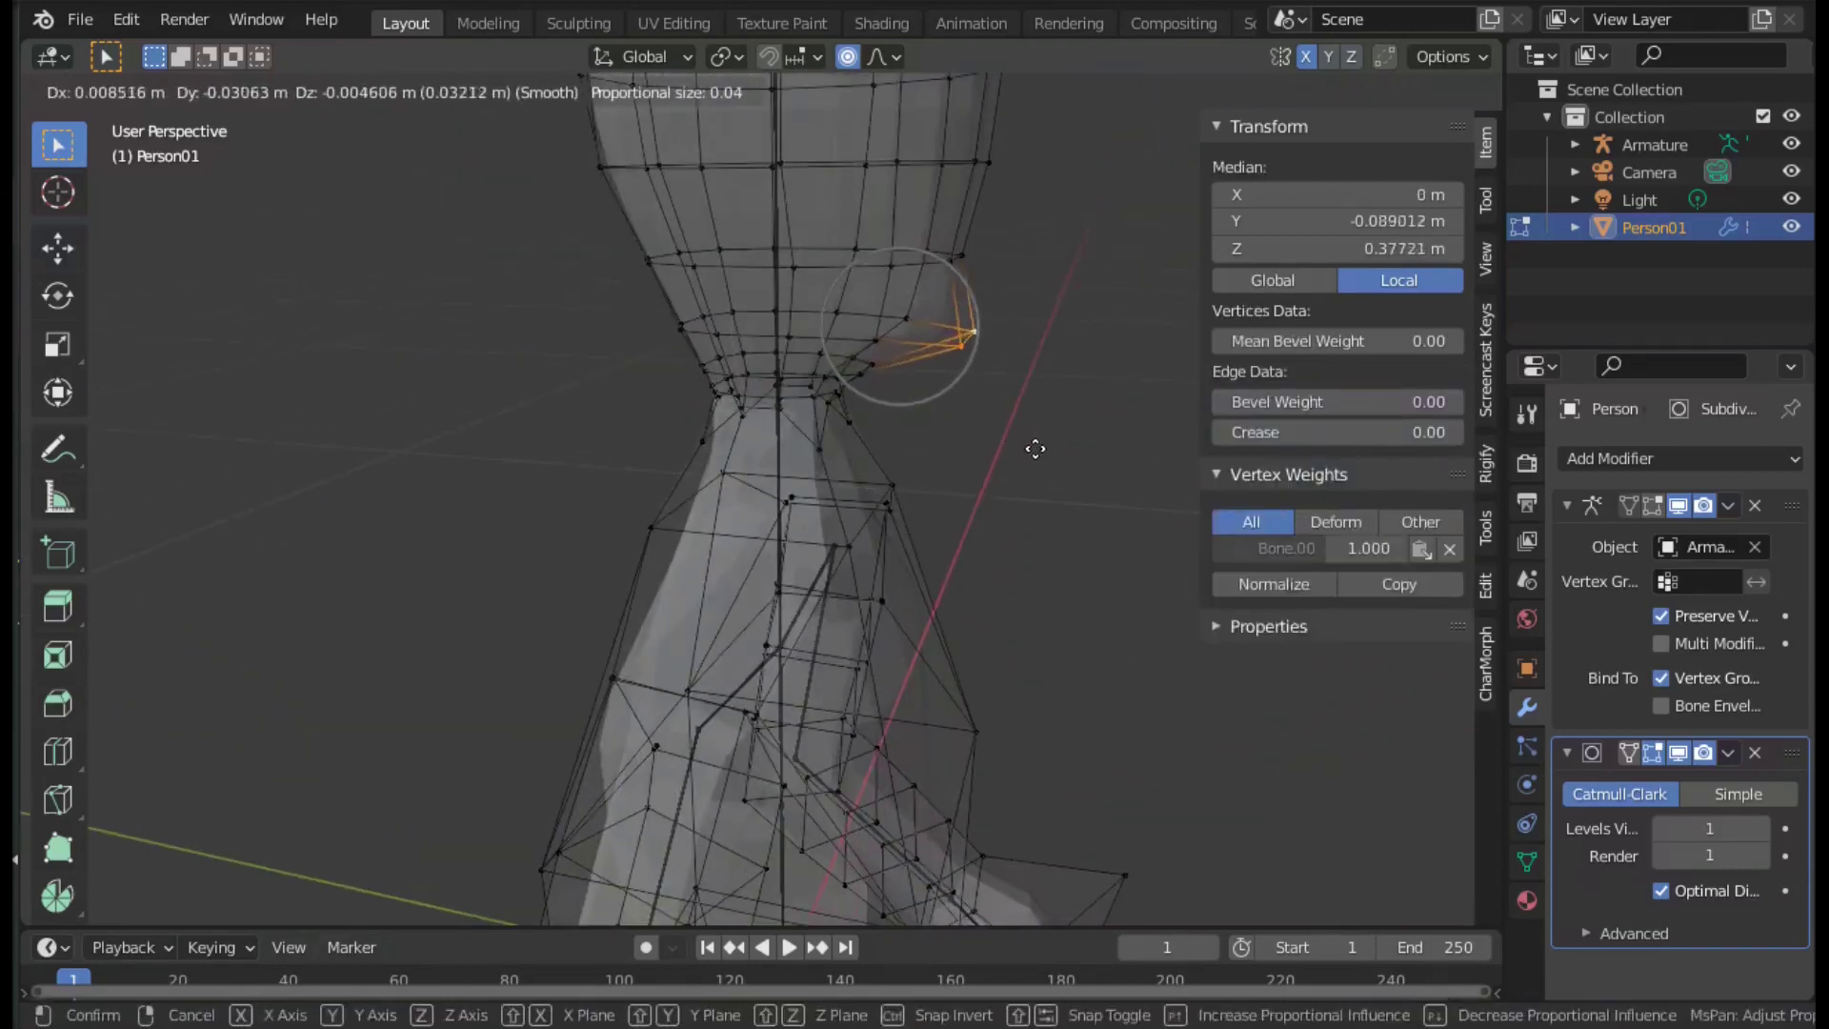
left_click(1061, 457)
Scale a head edge loop with proportional falloff to widen the face.
scroll(1061, 457, "down", 3)
mouse_move(836, 477)
middle_mouse_down()
mouse_move(1073, 454)
mouse_move(963, 204)
middle_mouse_up()
left_click(963, 204, "alt")
key("s")
mouse_move(1118, 560)
middle_mouse_down()
mouse_move(990, 576)
mouse_move(1003, 555)
mouse_move(997, 571)
middle_mouse_up()
left_click(1046, 575)
Check the shape in Object Mode, then move the jaw vertices along Y.
key("Tab")
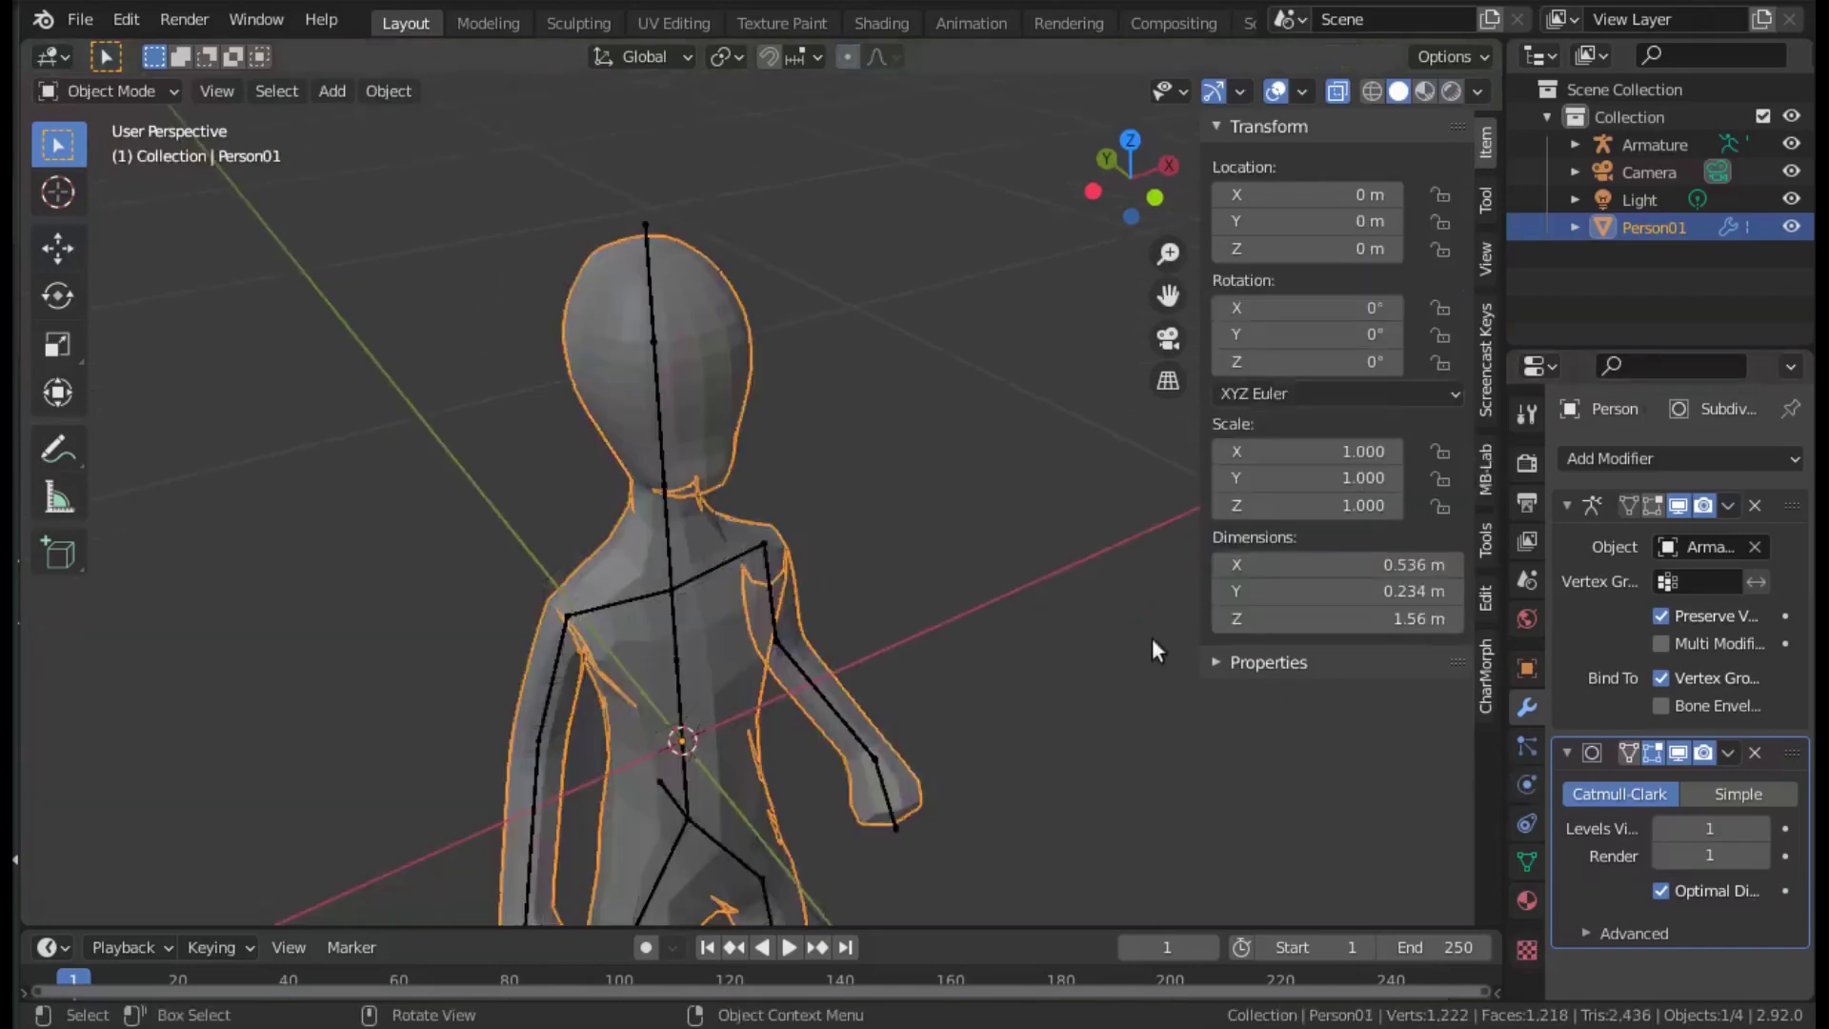
key("Tab")
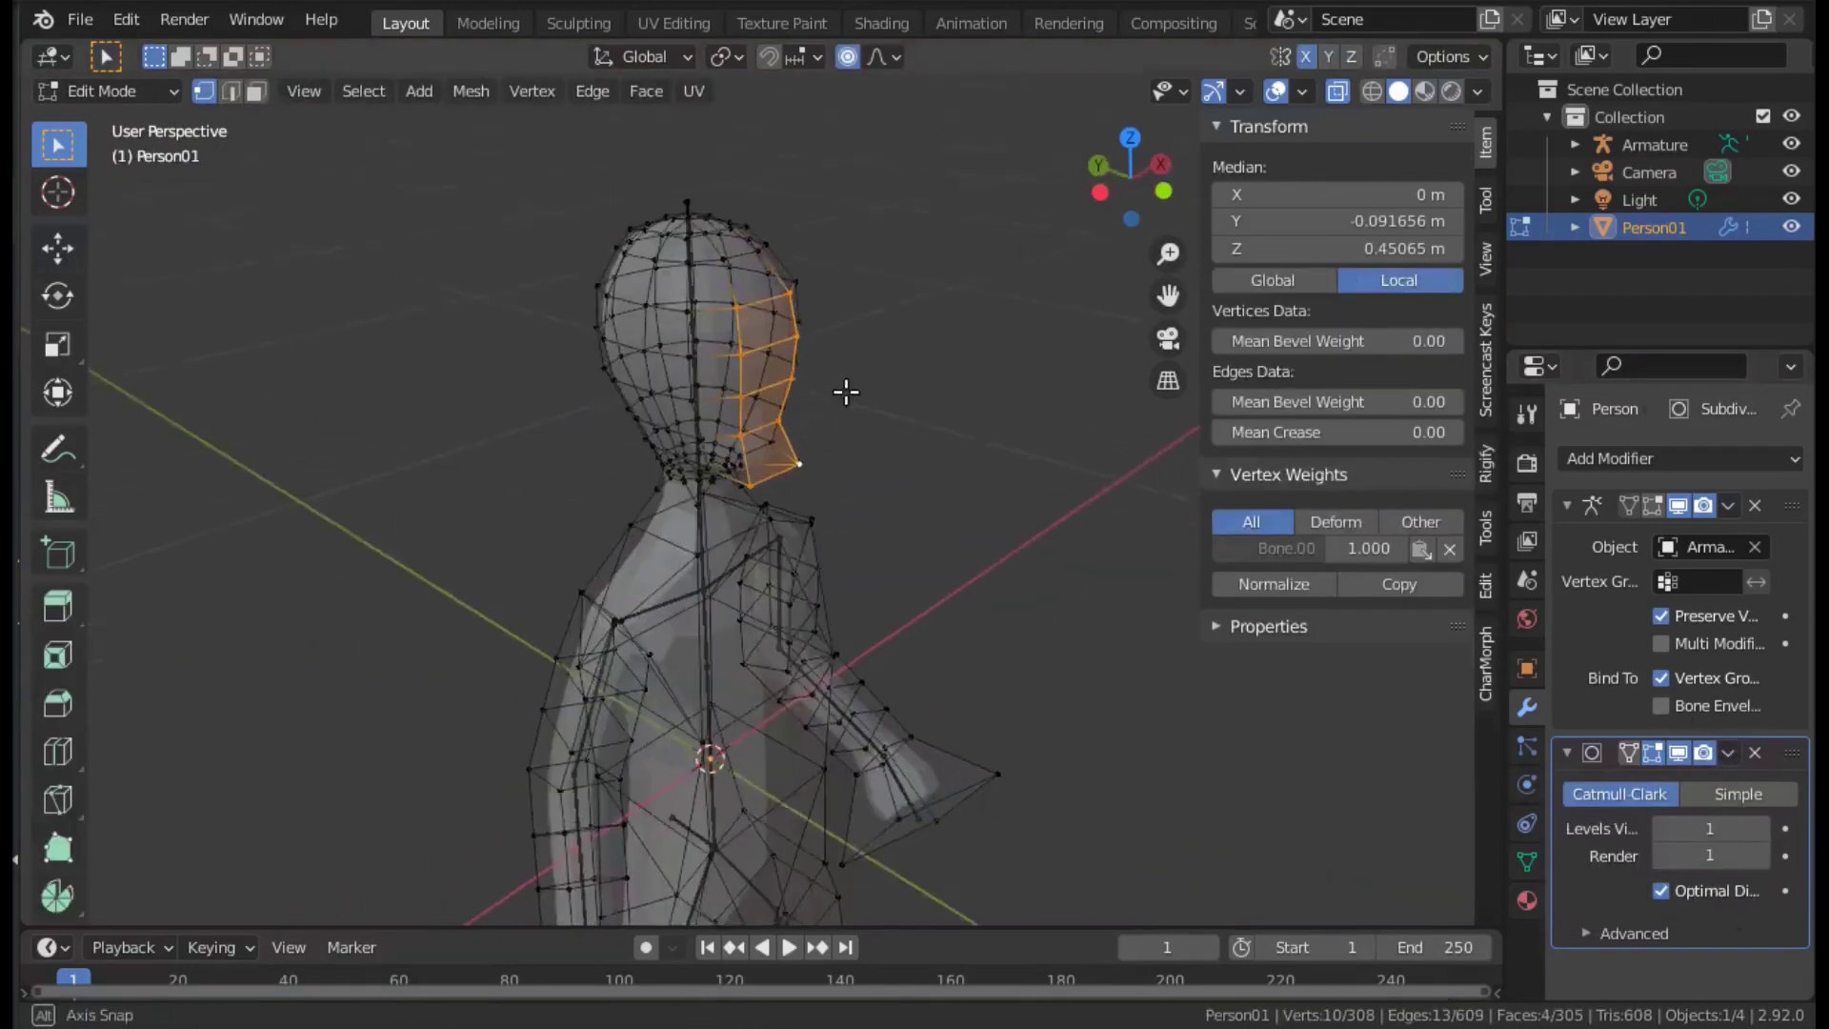
middle_click_drag(845, 388, 723, 379)
left_click(723, 378)
key("g")
key("y")
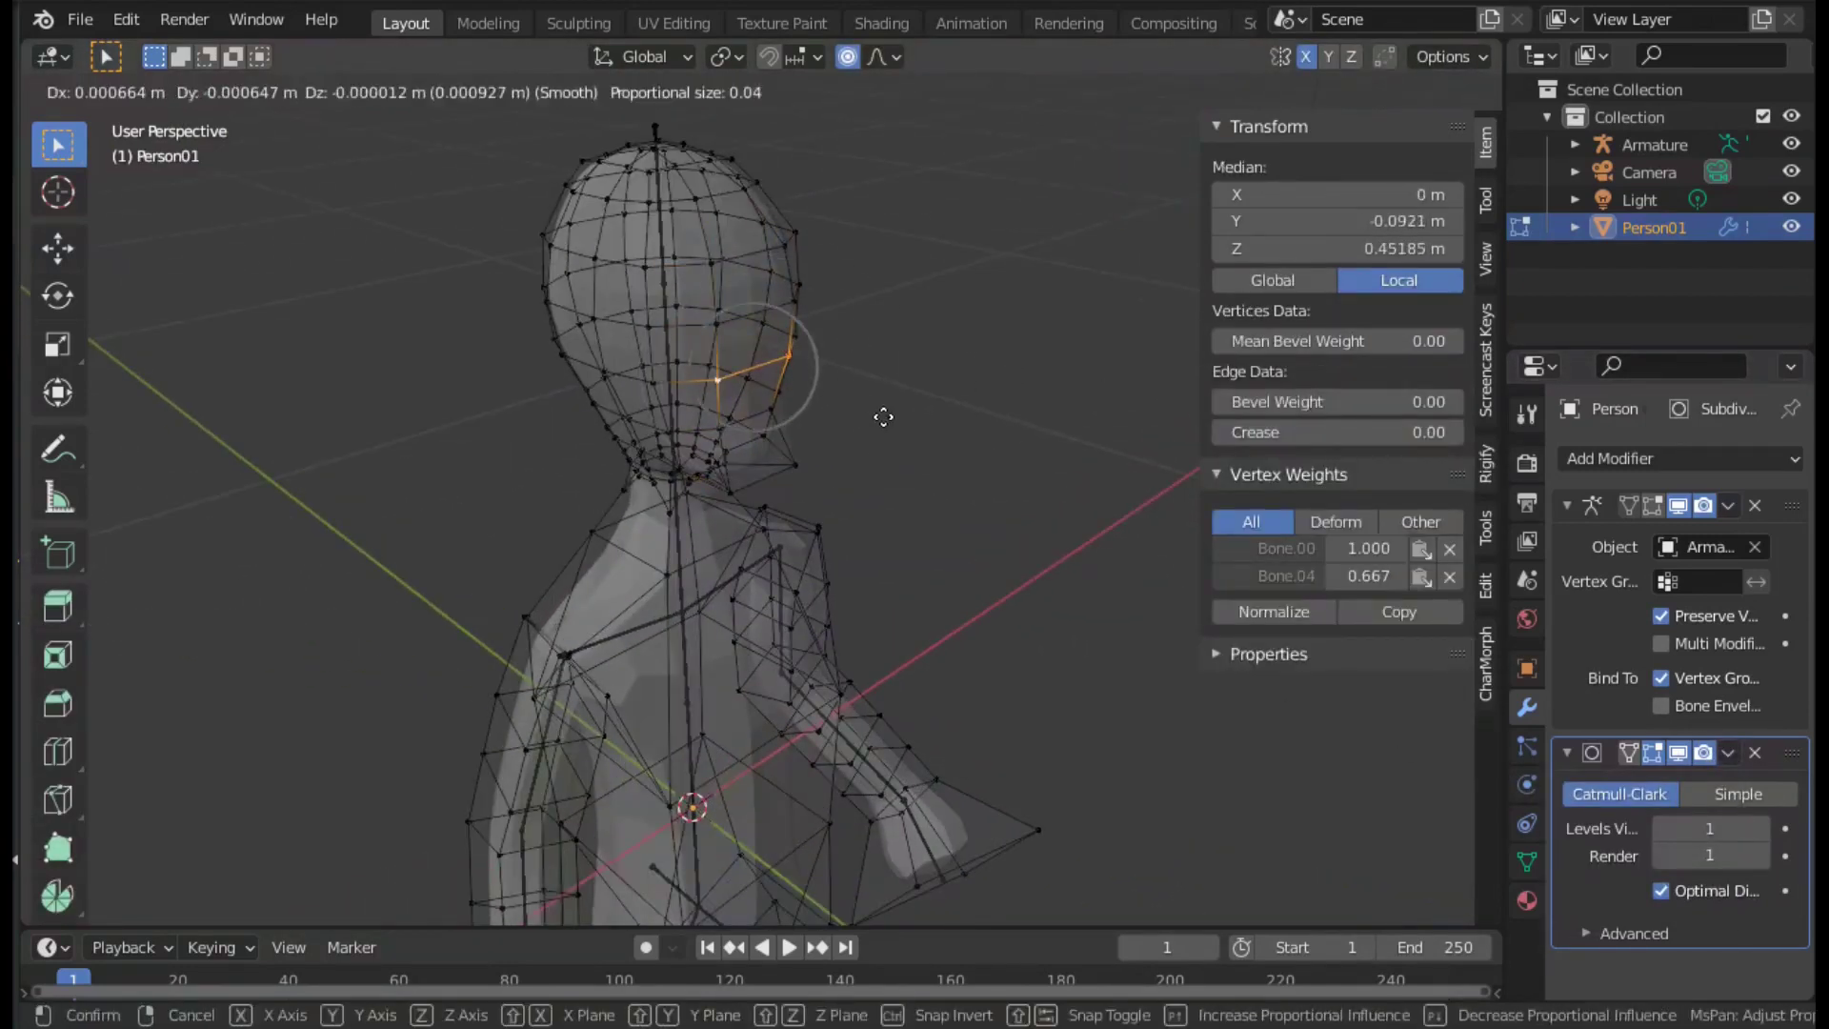
left_click(932, 416)
middle_click_drag(931, 416, 1039, 419)
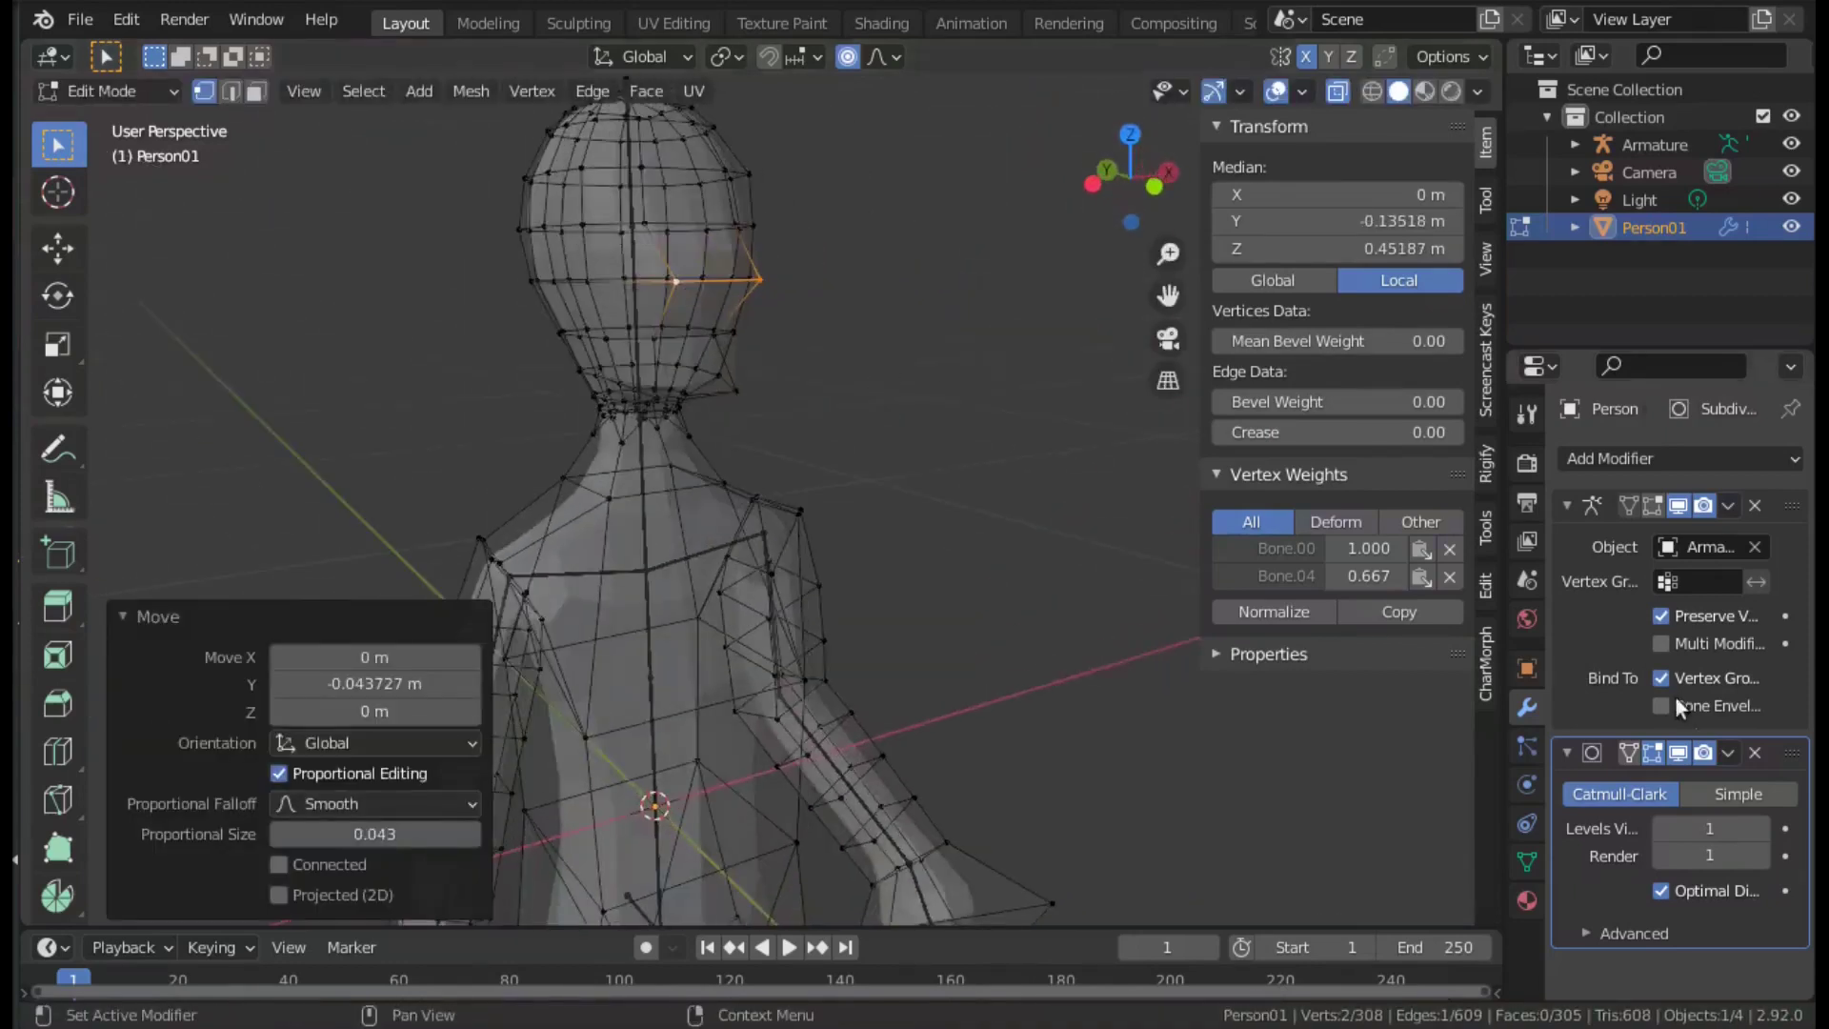
Apply the Subdivision modifier in Object Mode, leaving only the Armature modifier.
key("Tab")
key("ctrl+a")
middle_click_drag(1095, 610, 1049, 614)
Switch Person01 to Sculpt Mode and widen the brush toolbar to two columns.
left_click(109, 91)
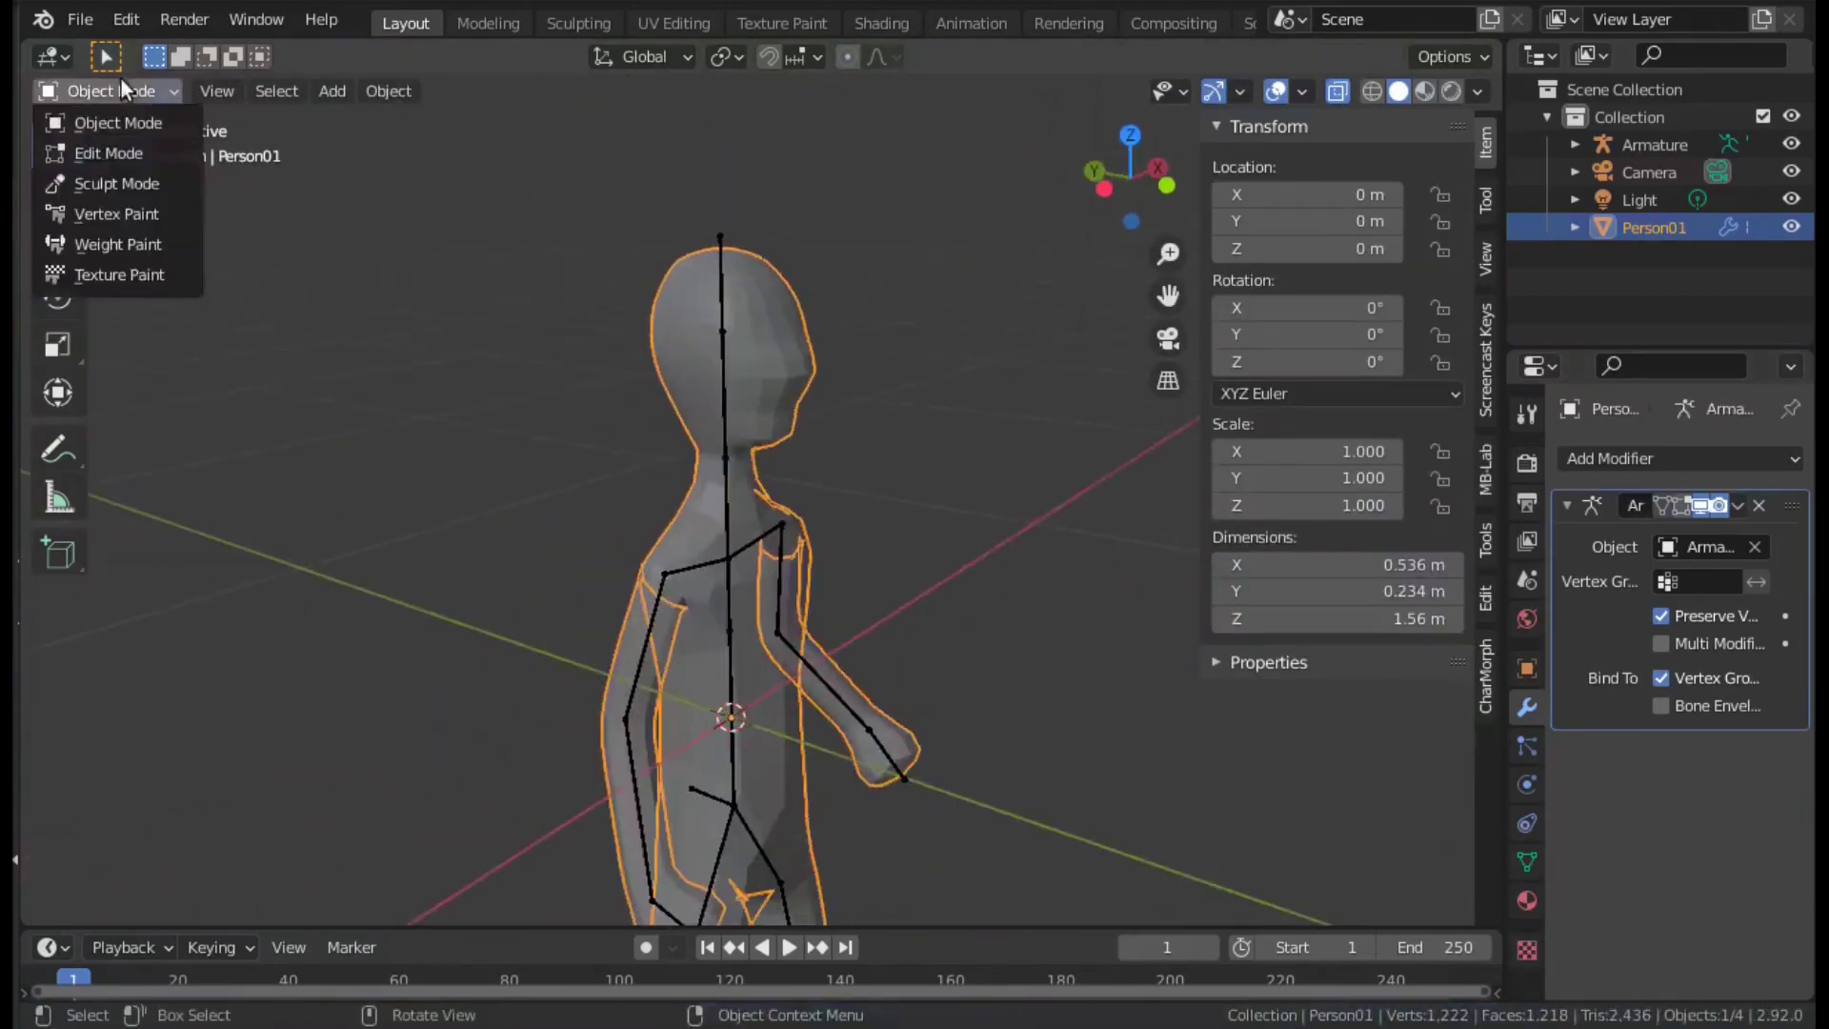
left_click(95, 181)
middle_click_drag(381, 477, 94, 803)
left_click_drag(109, 792, 221, 738)
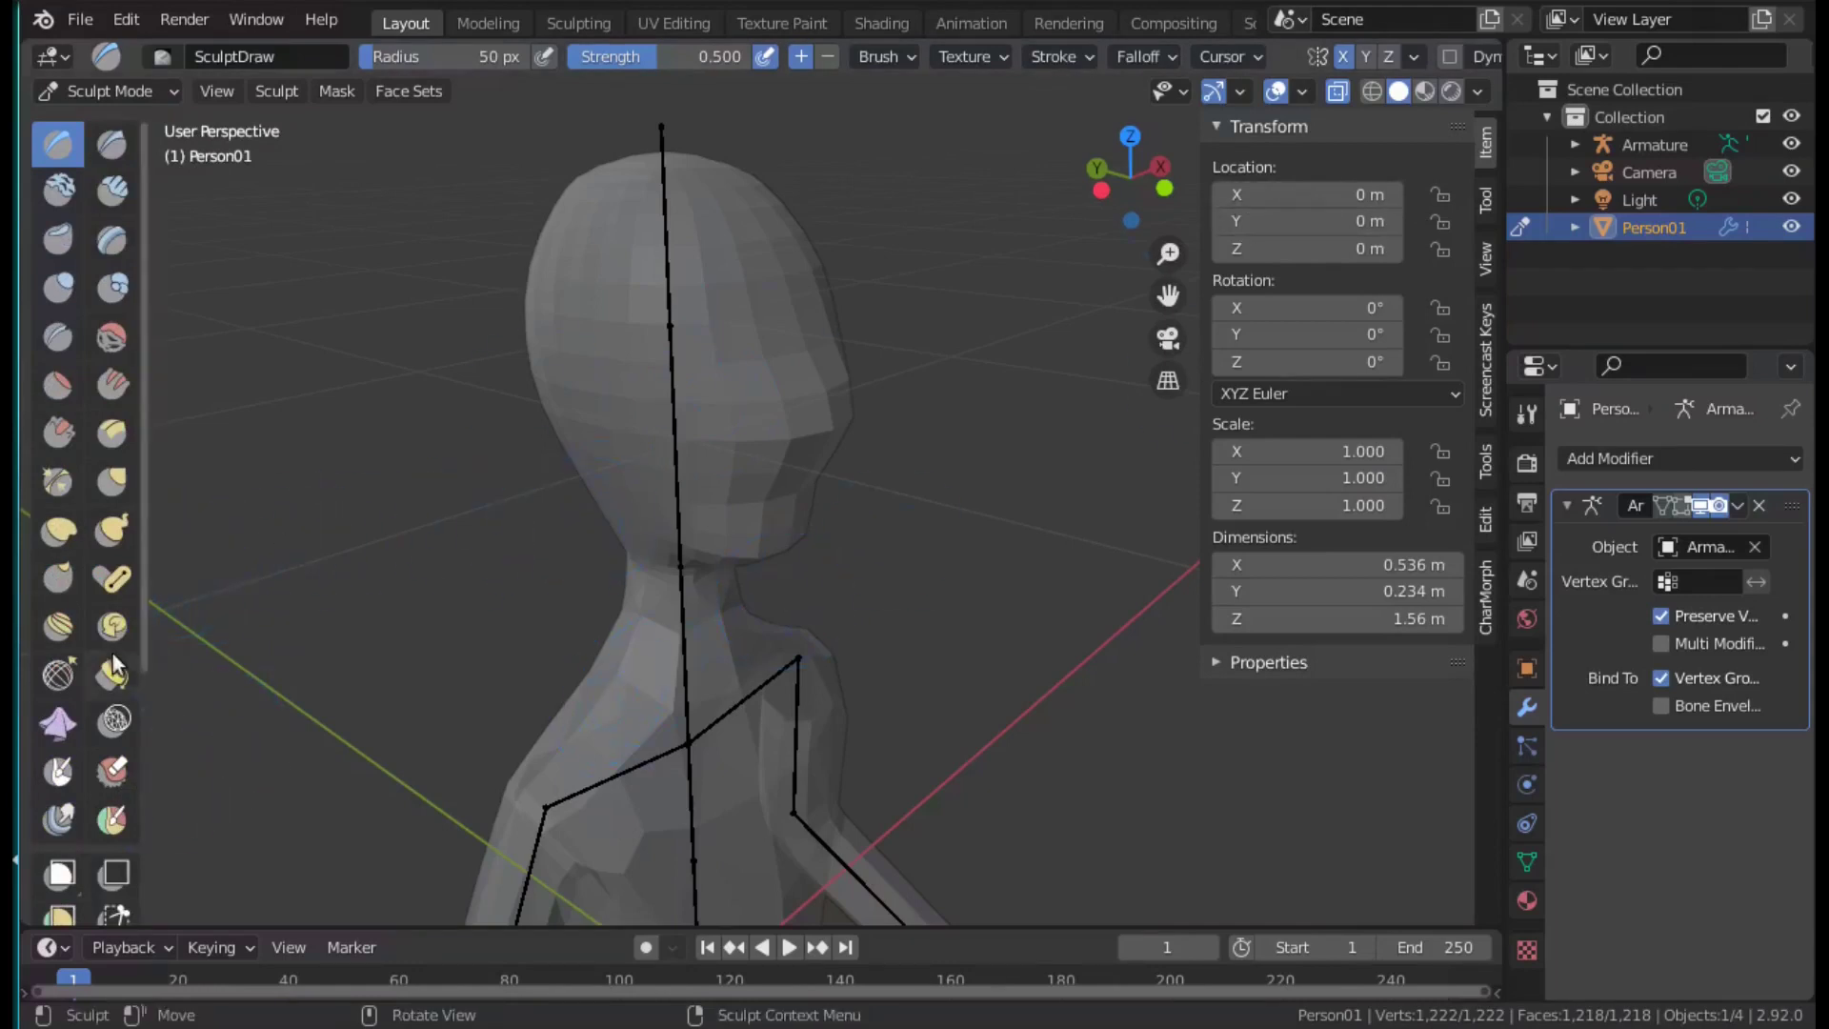
scroll(729, 432, "up", 2)
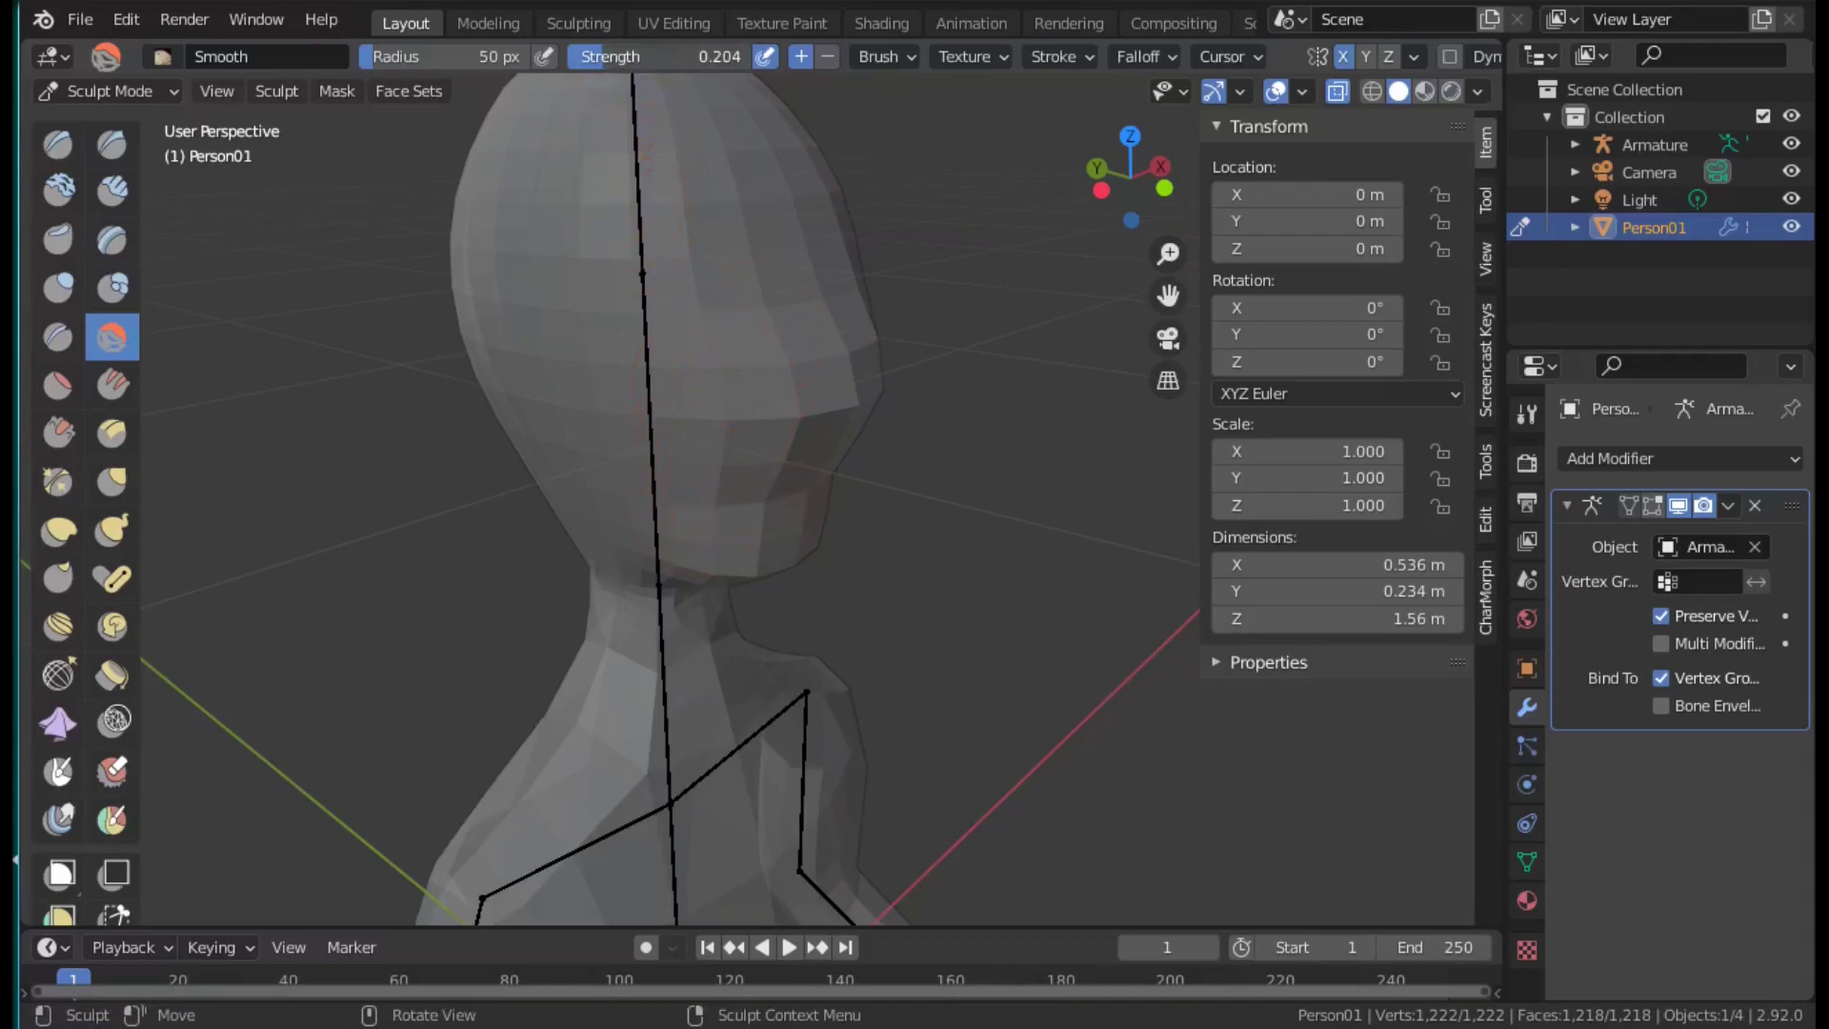
Select the Clay Strips brush and enable dynamic topology with Ctrl+D.
left_click(112, 194)
mouse_move(760, 396)
middle_mouse_down()
mouse_move(623, 221)
mouse_move(782, 263)
middle_mouse_up()
key("ctrl+d")
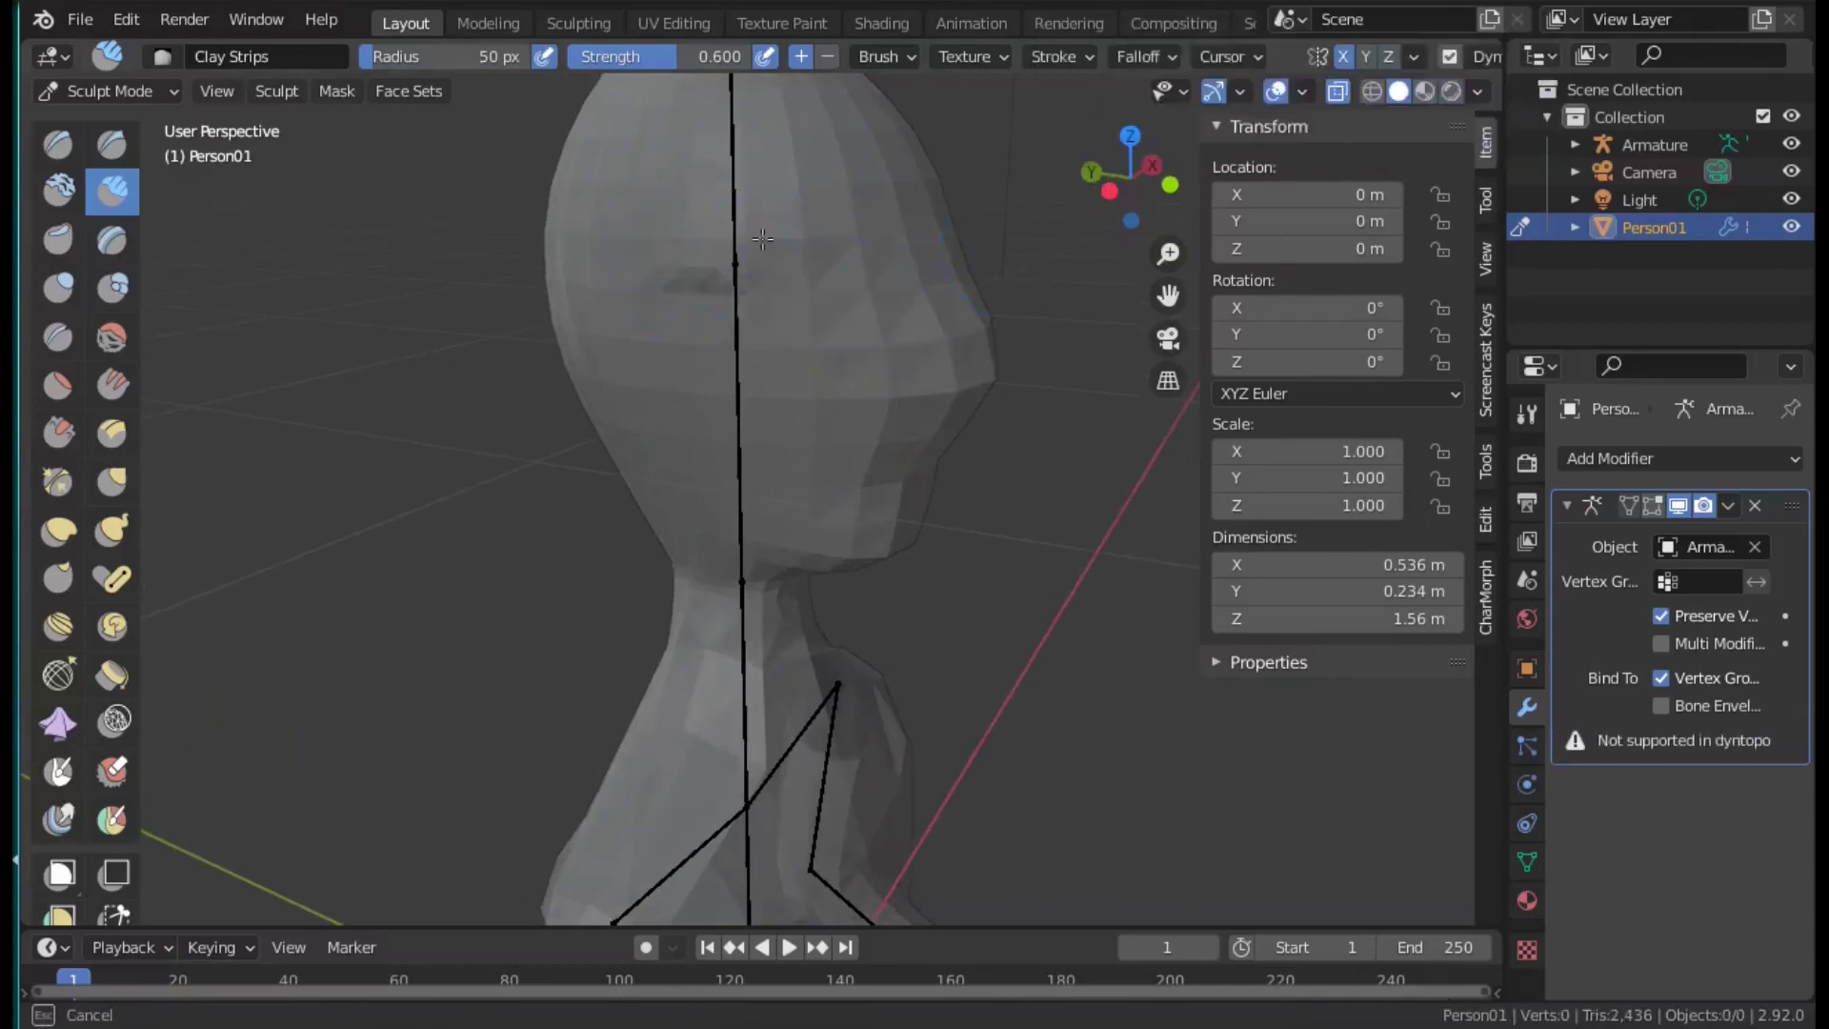
Sculpt rough strokes around the mouth and across the face.
scroll(747, 242, "up", 1)
scroll(748, 243, "up", 2)
scroll(781, 381, "up", 1)
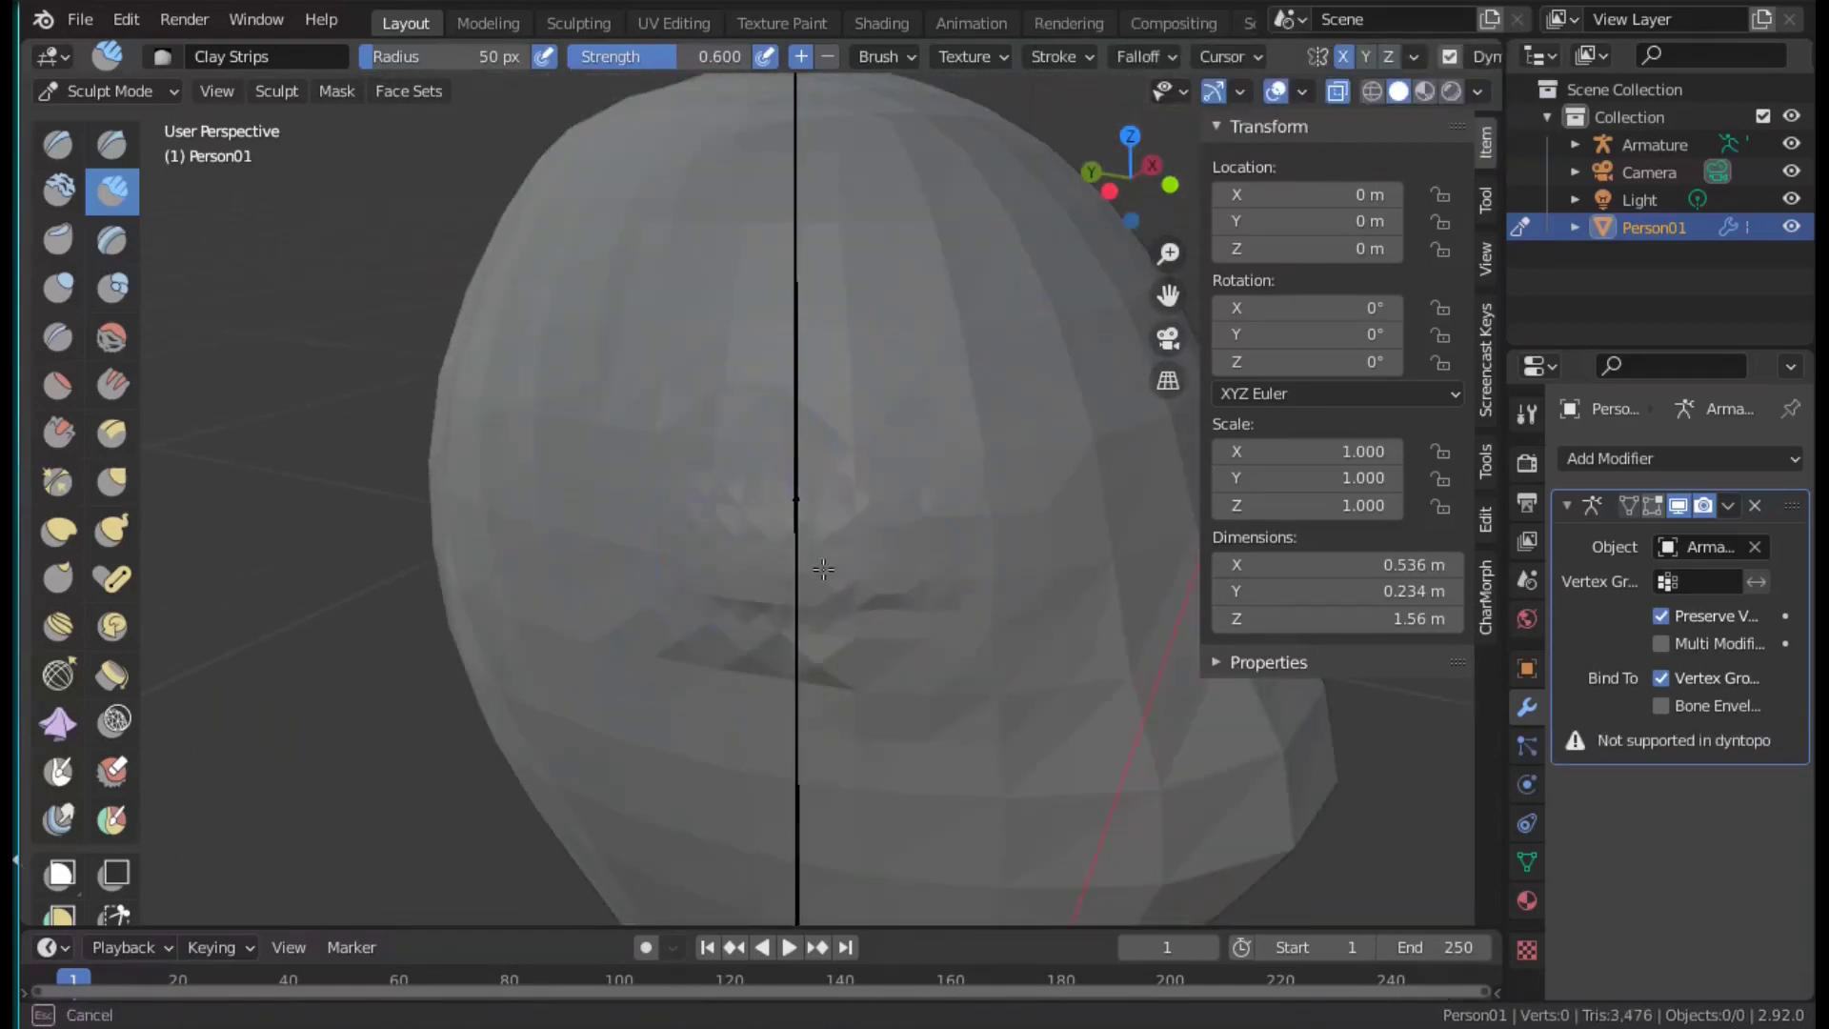
middle_click_drag(823, 568, 762, 257, "shift")
left_click_drag(672, 393, 581, 329)
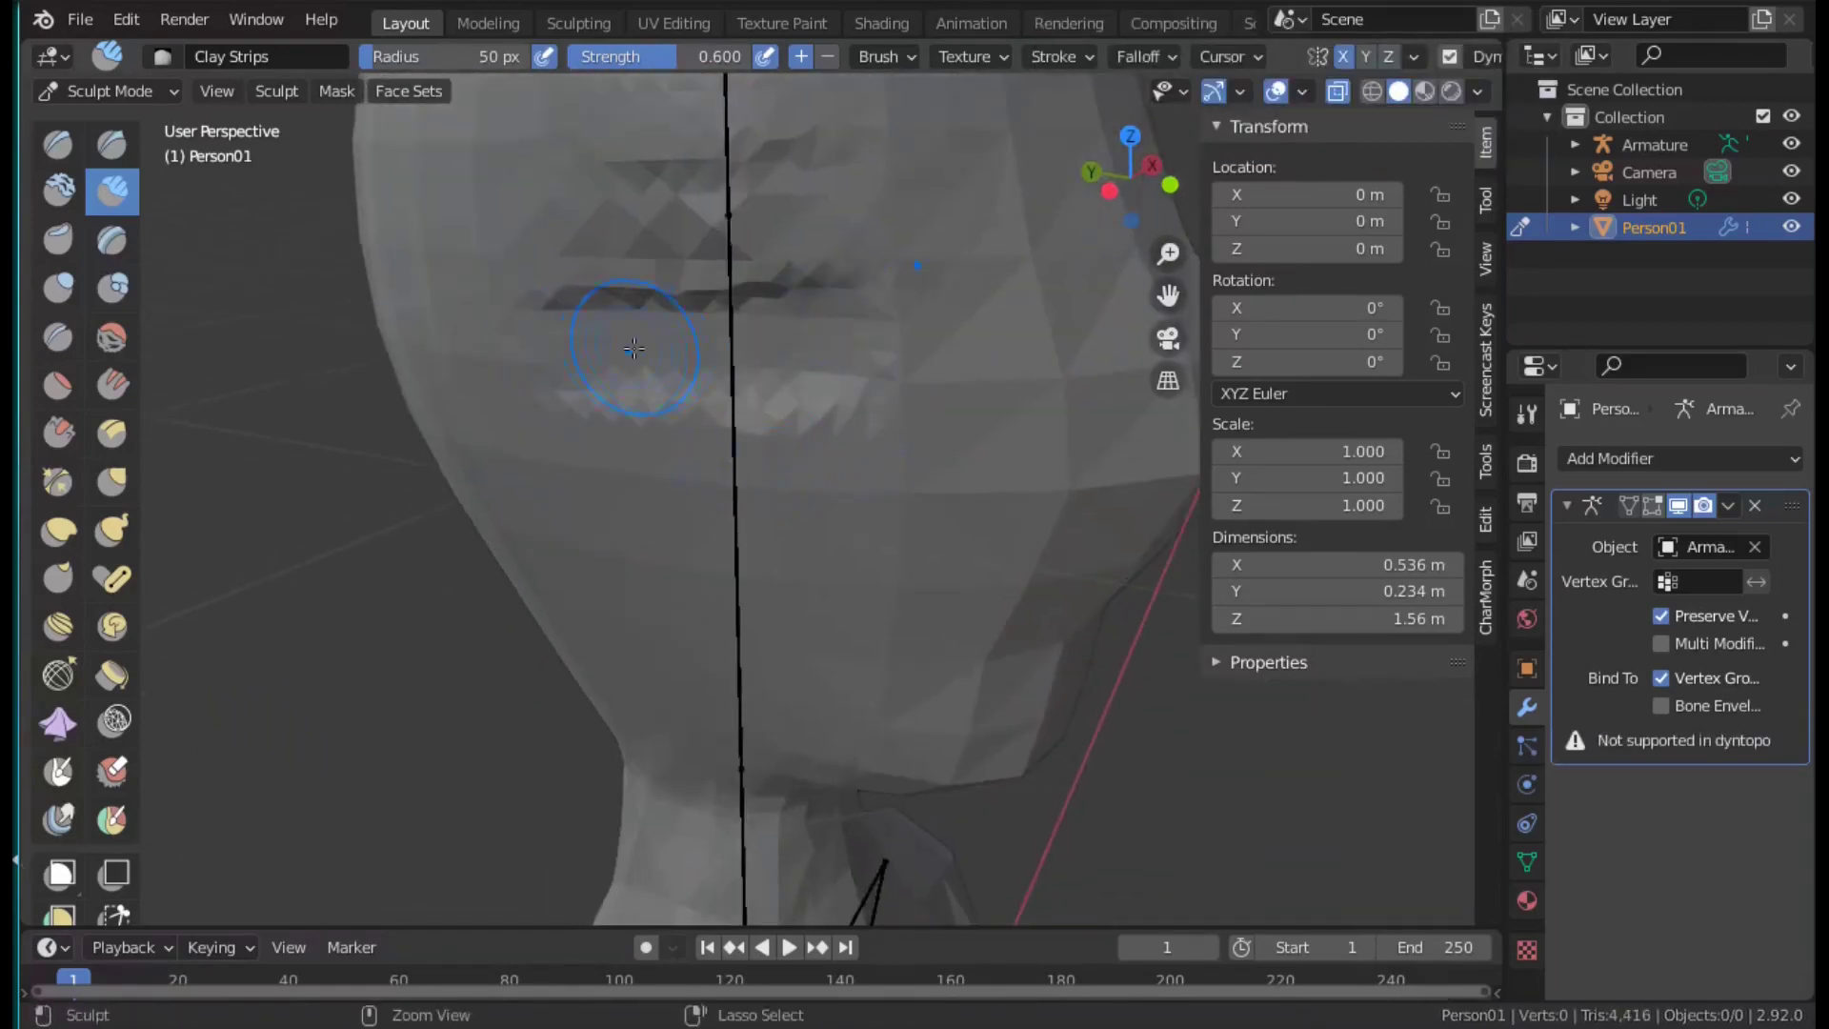
middle_click_drag(646, 319, 642, 338)
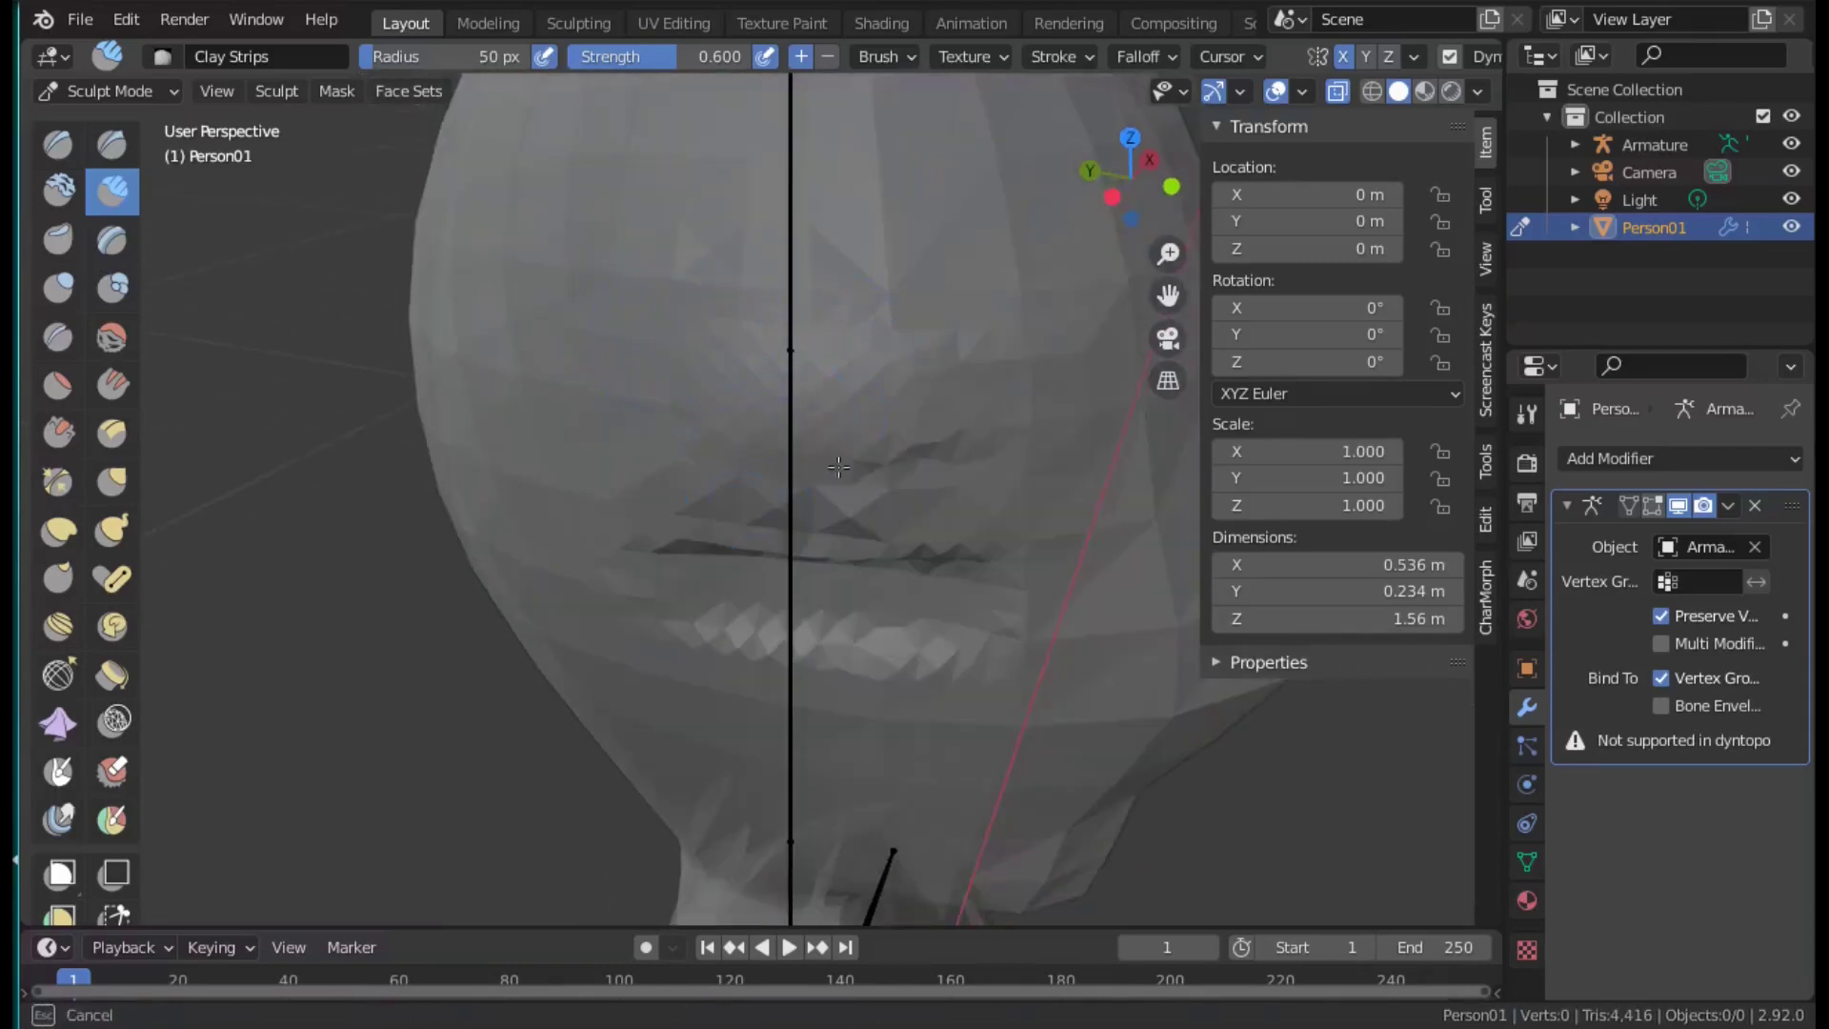
middle_click_drag(818, 640, 852, 380, "shift")
left_click_drag(919, 263, 810, 374)
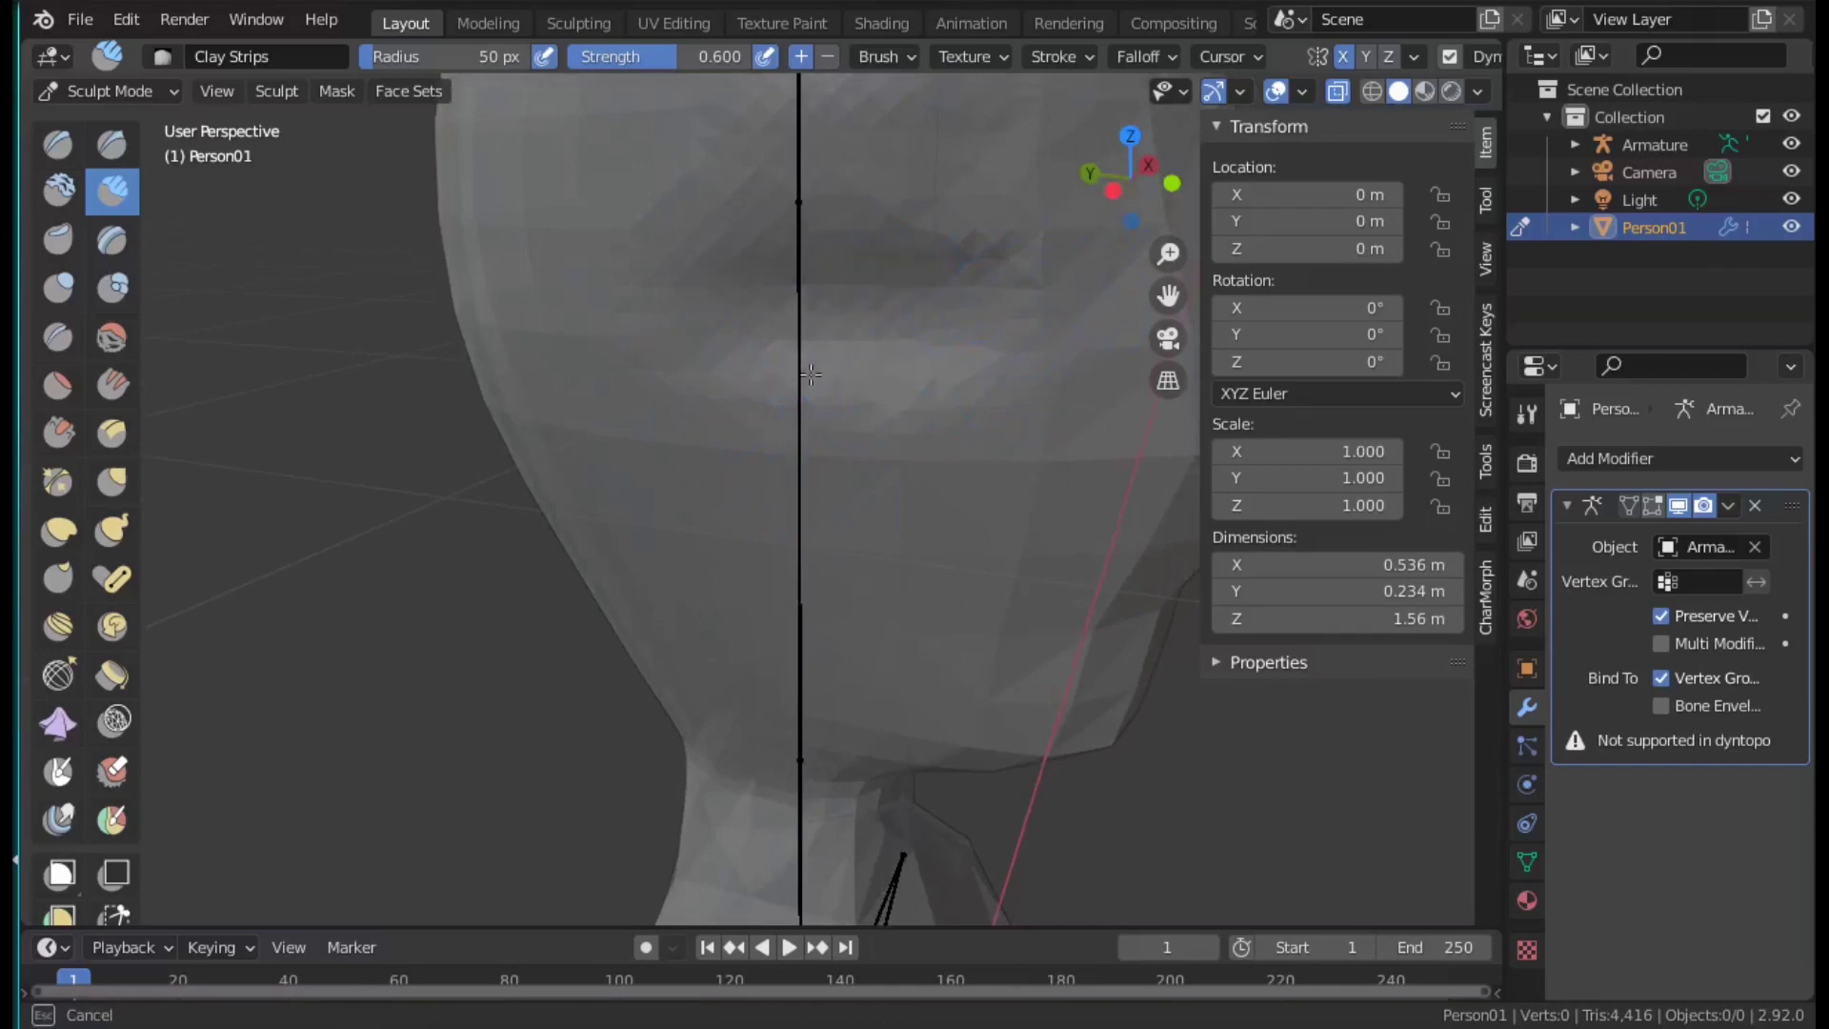
left_click_drag(962, 239, 705, 576)
Undo the sculpt strokes and frame the smooth head in a front view.
key("ctrl+z")
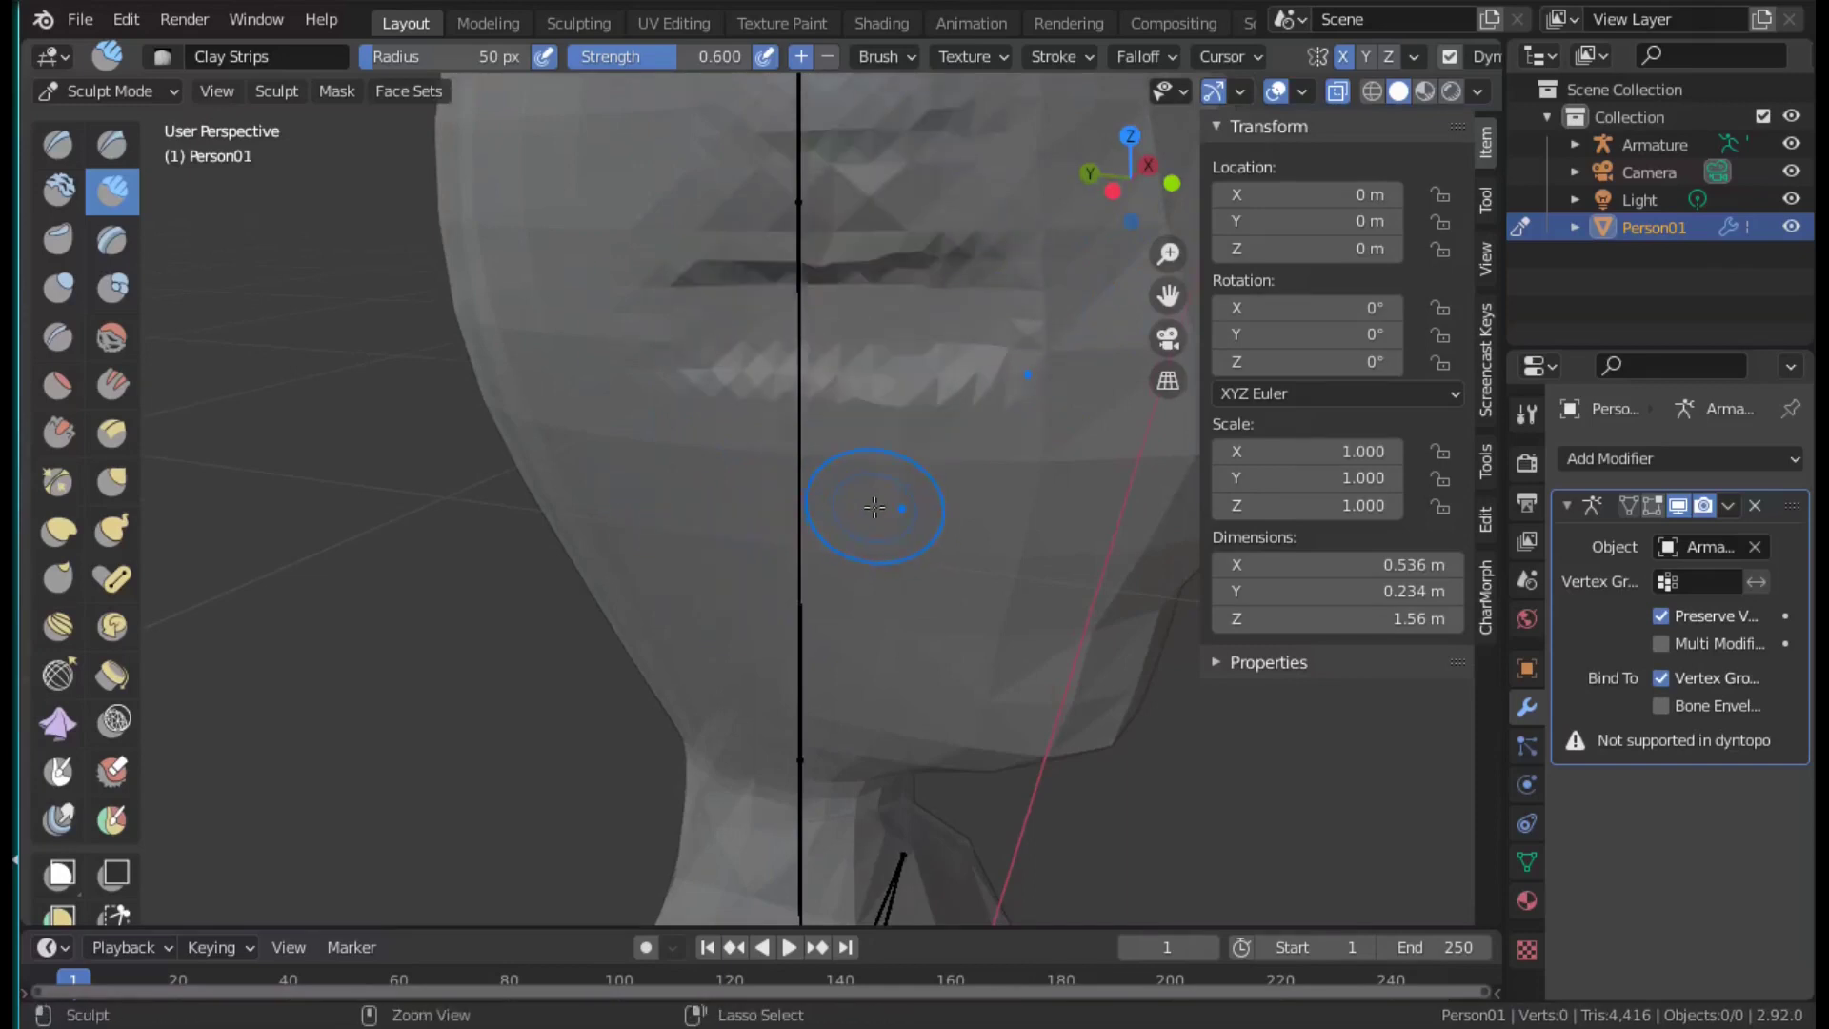
key("ctrl+z")
key("ctrl+z")
key("ctrl+z")
middle_click_drag(889, 532, 1132, 305)
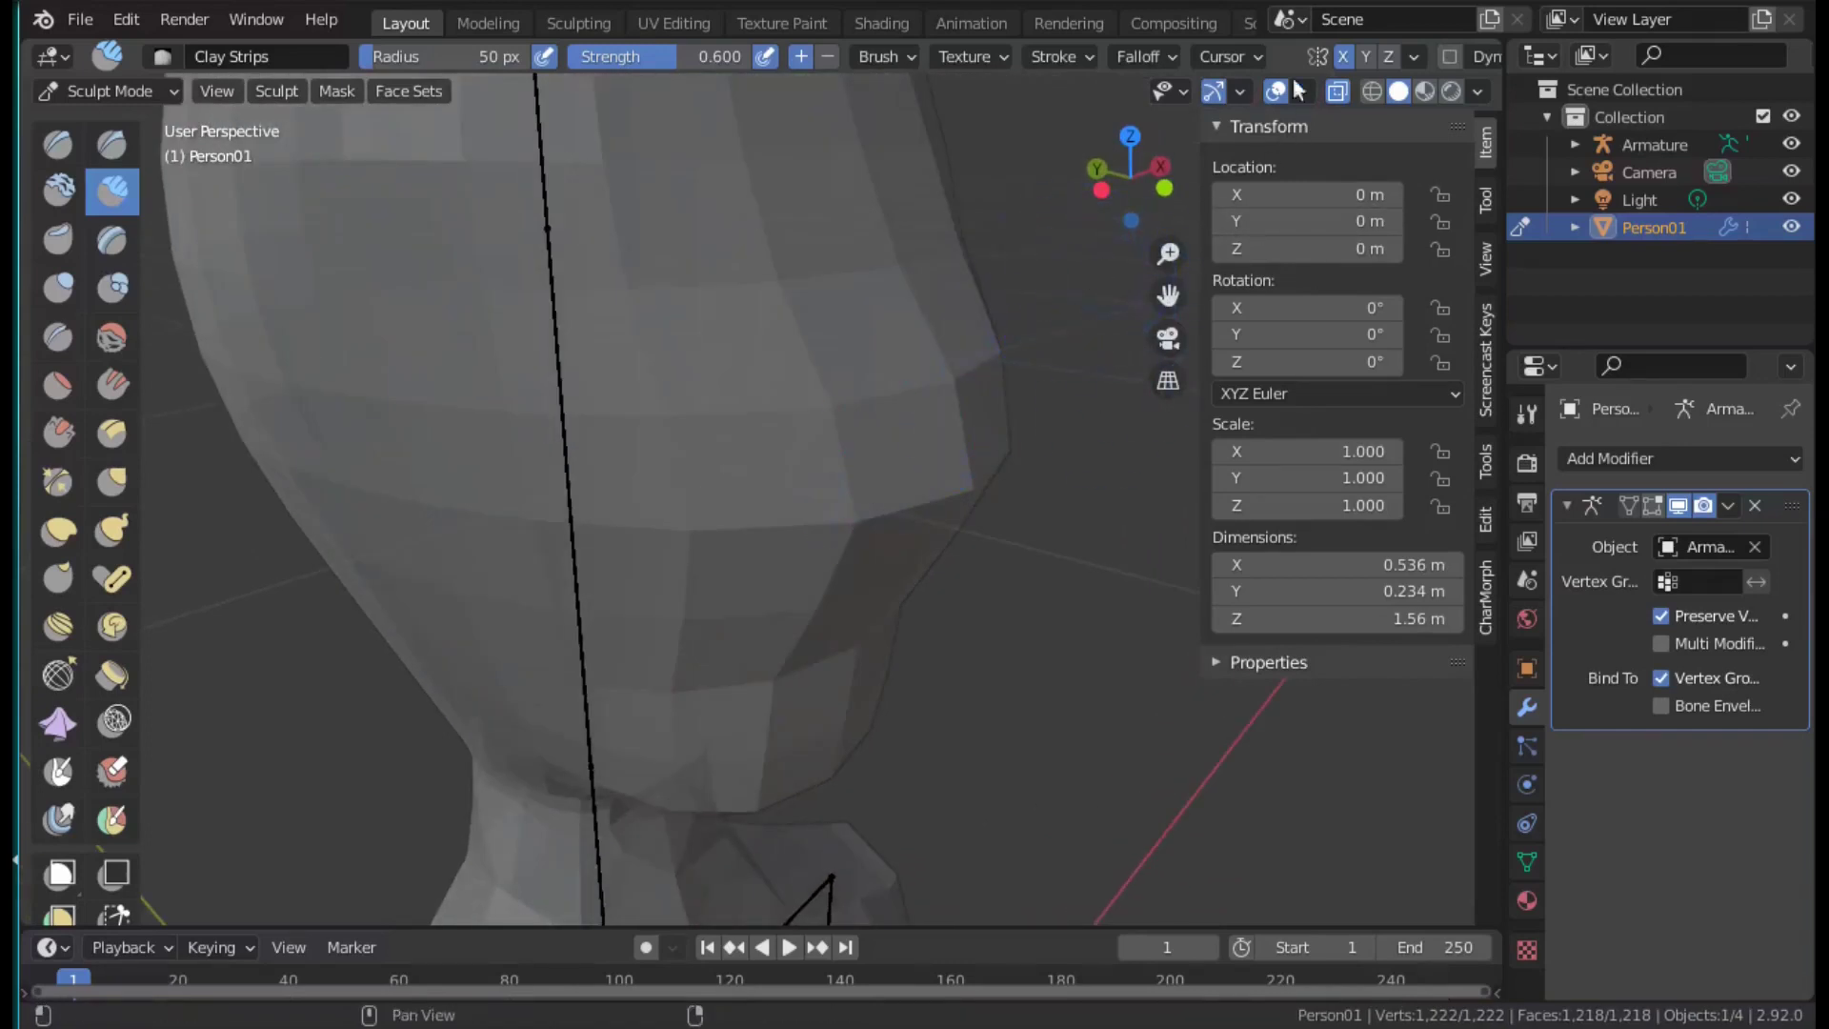
left_click(1164, 187)
mouse_move(734, 363)
middle_mouse_down("shift")
mouse_move(939, 591)
mouse_move(1039, 612)
mouse_move(1025, 534)
middle_mouse_up("shift")
scroll(1019, 603, "up", 3)
scroll(1030, 572, "down", 3)
Use the Draw brush at 20 px radius, 0.664 strength, with dynamic topology on.
left_click(59, 144)
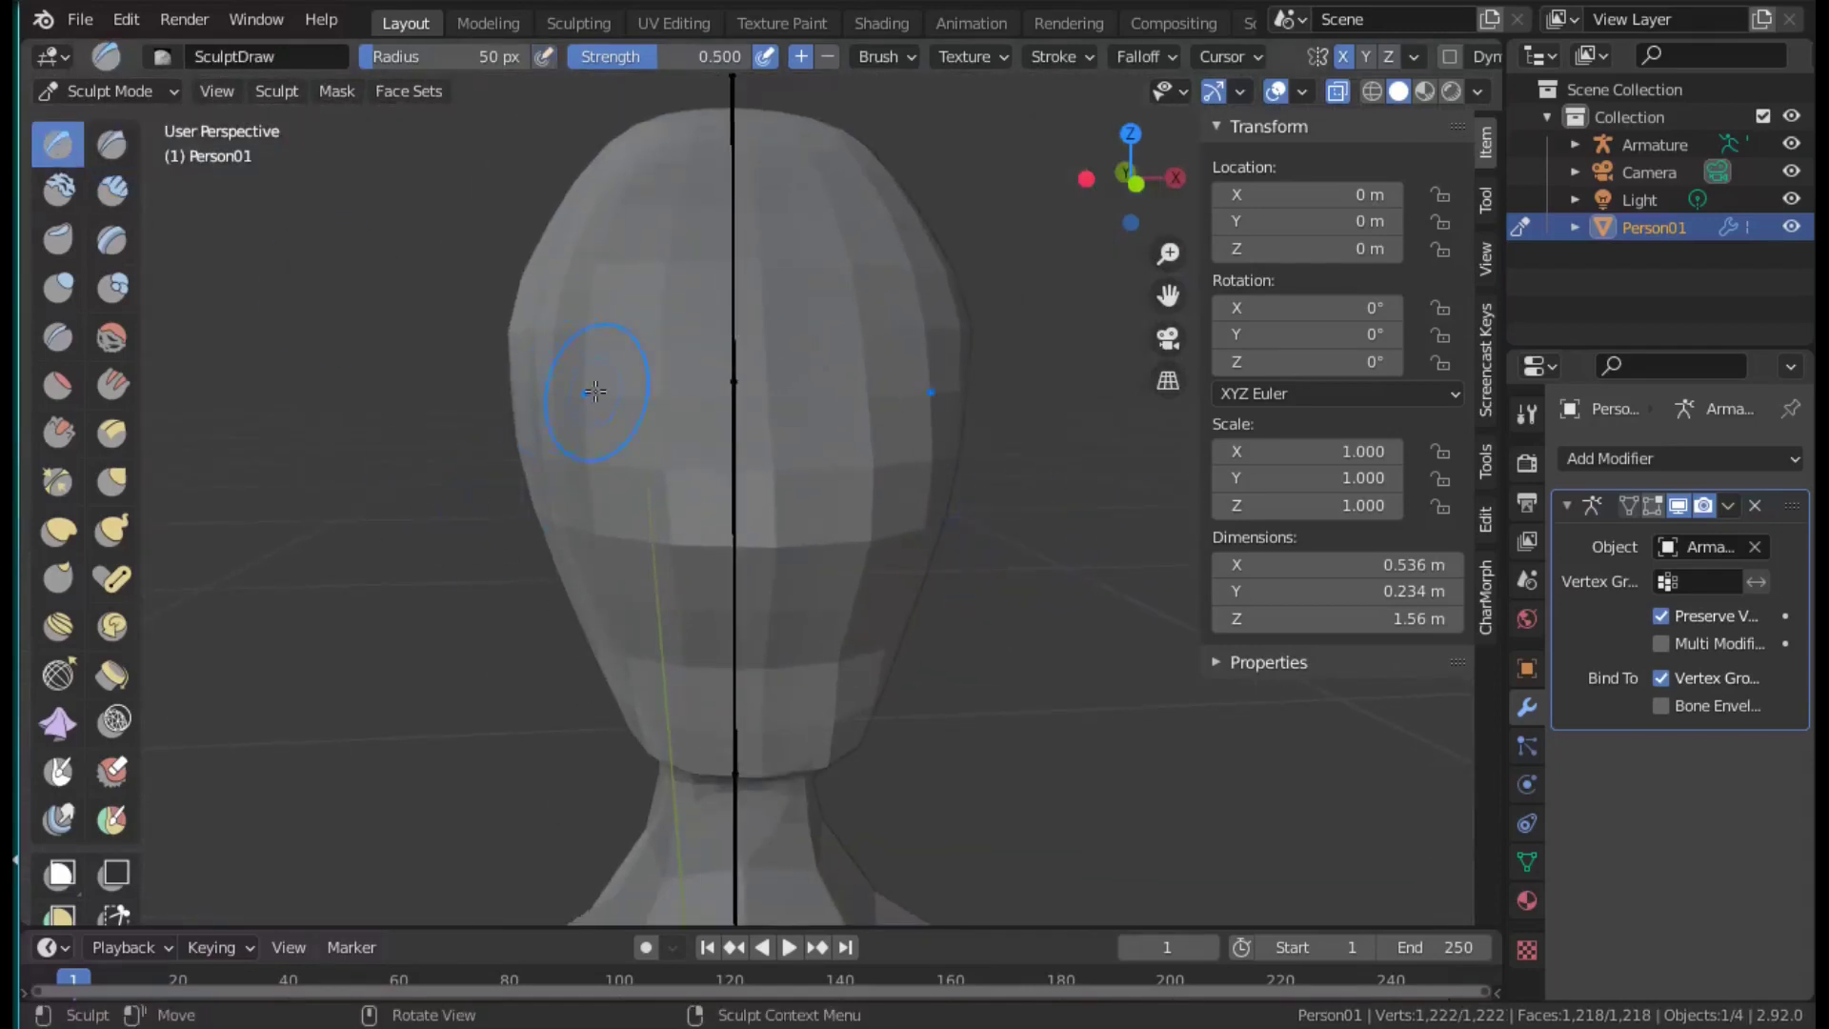
key("f")
left_click(698, 496)
key("shift+f")
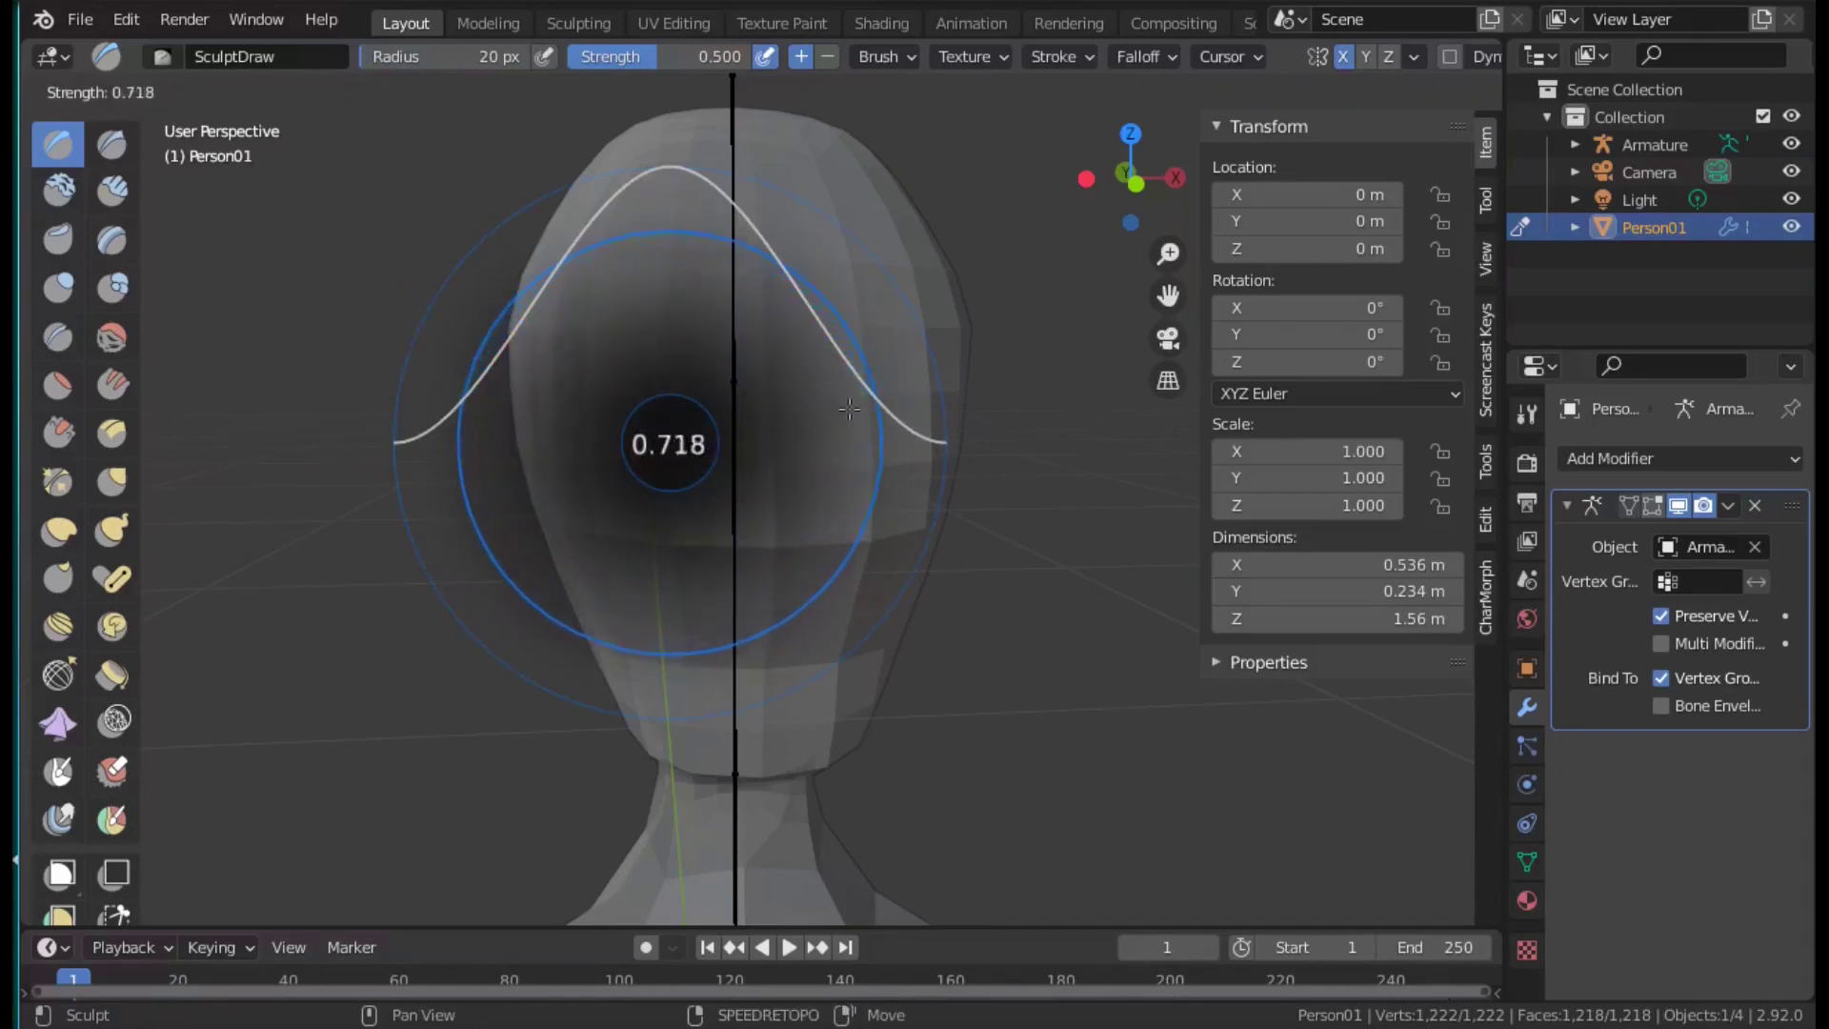
left_click(719, 450)
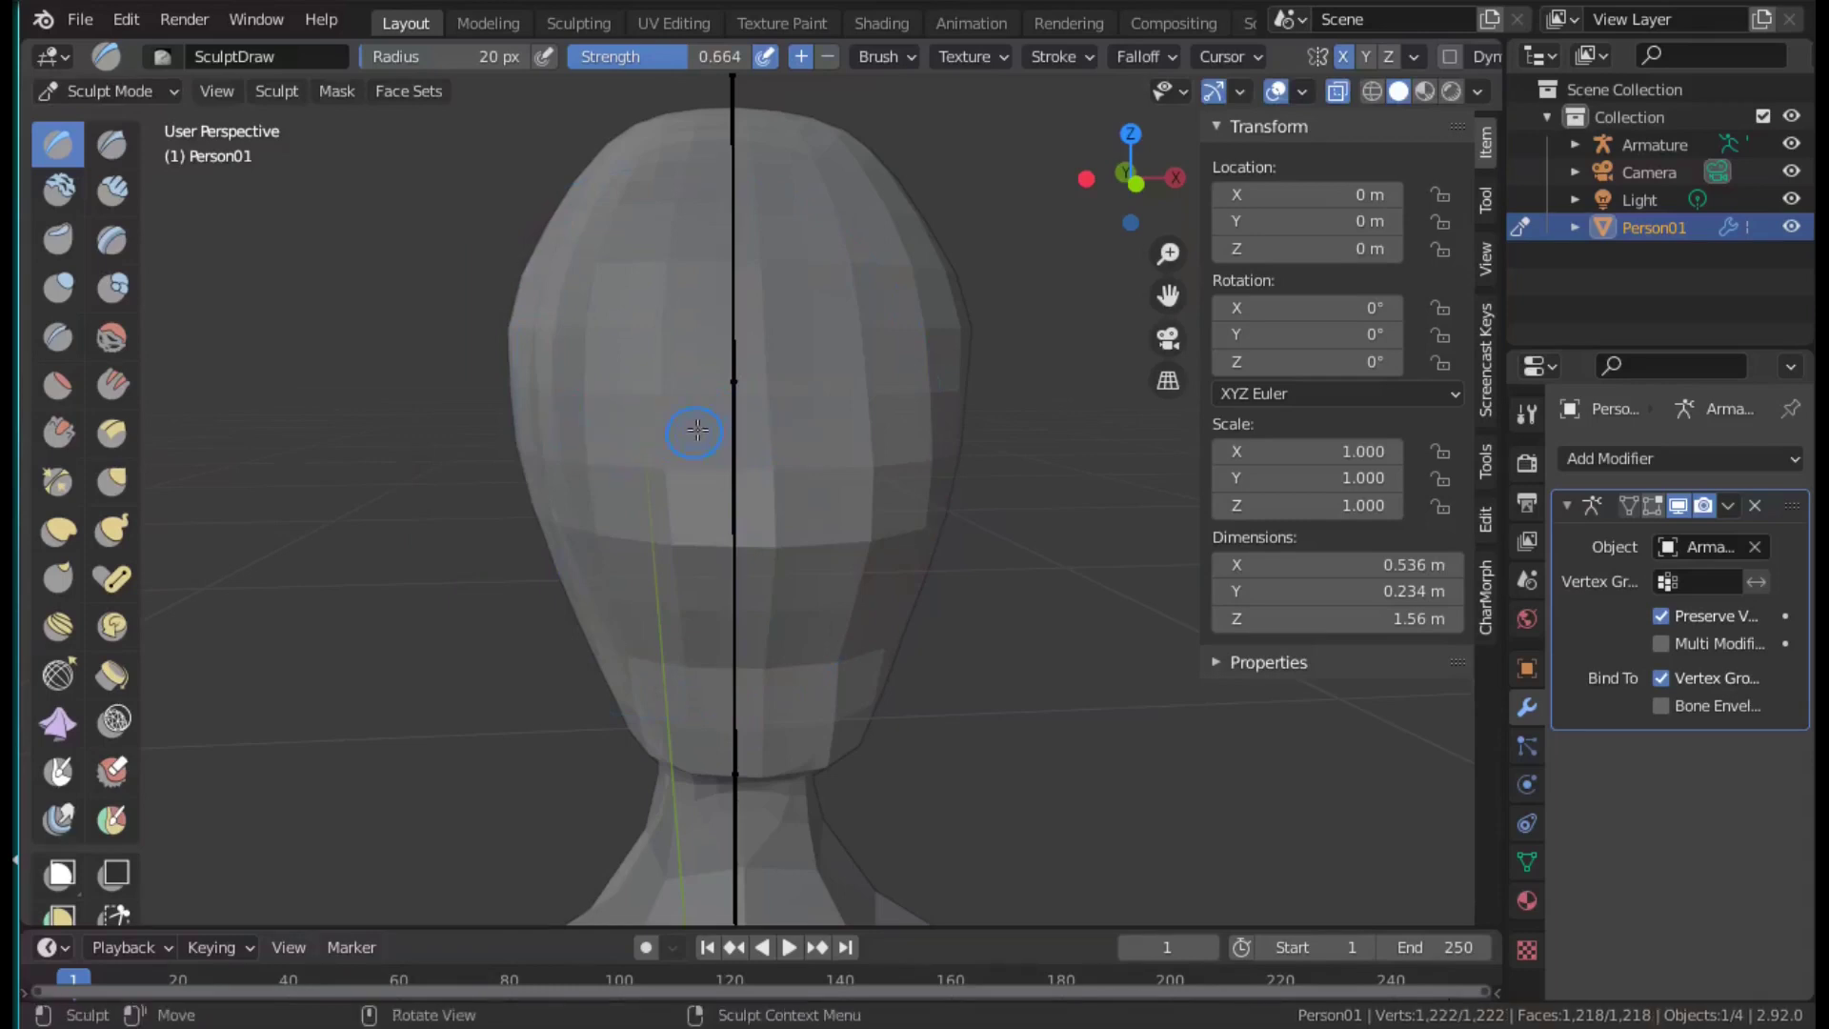
left_click(1449, 57)
Carve mirrored eye-socket dents, enlarging the brush to 49 px.
mouse_move(610, 433)
left_mouse_down()
mouse_move(715, 428)
mouse_move(530, 408)
left_mouse_up()
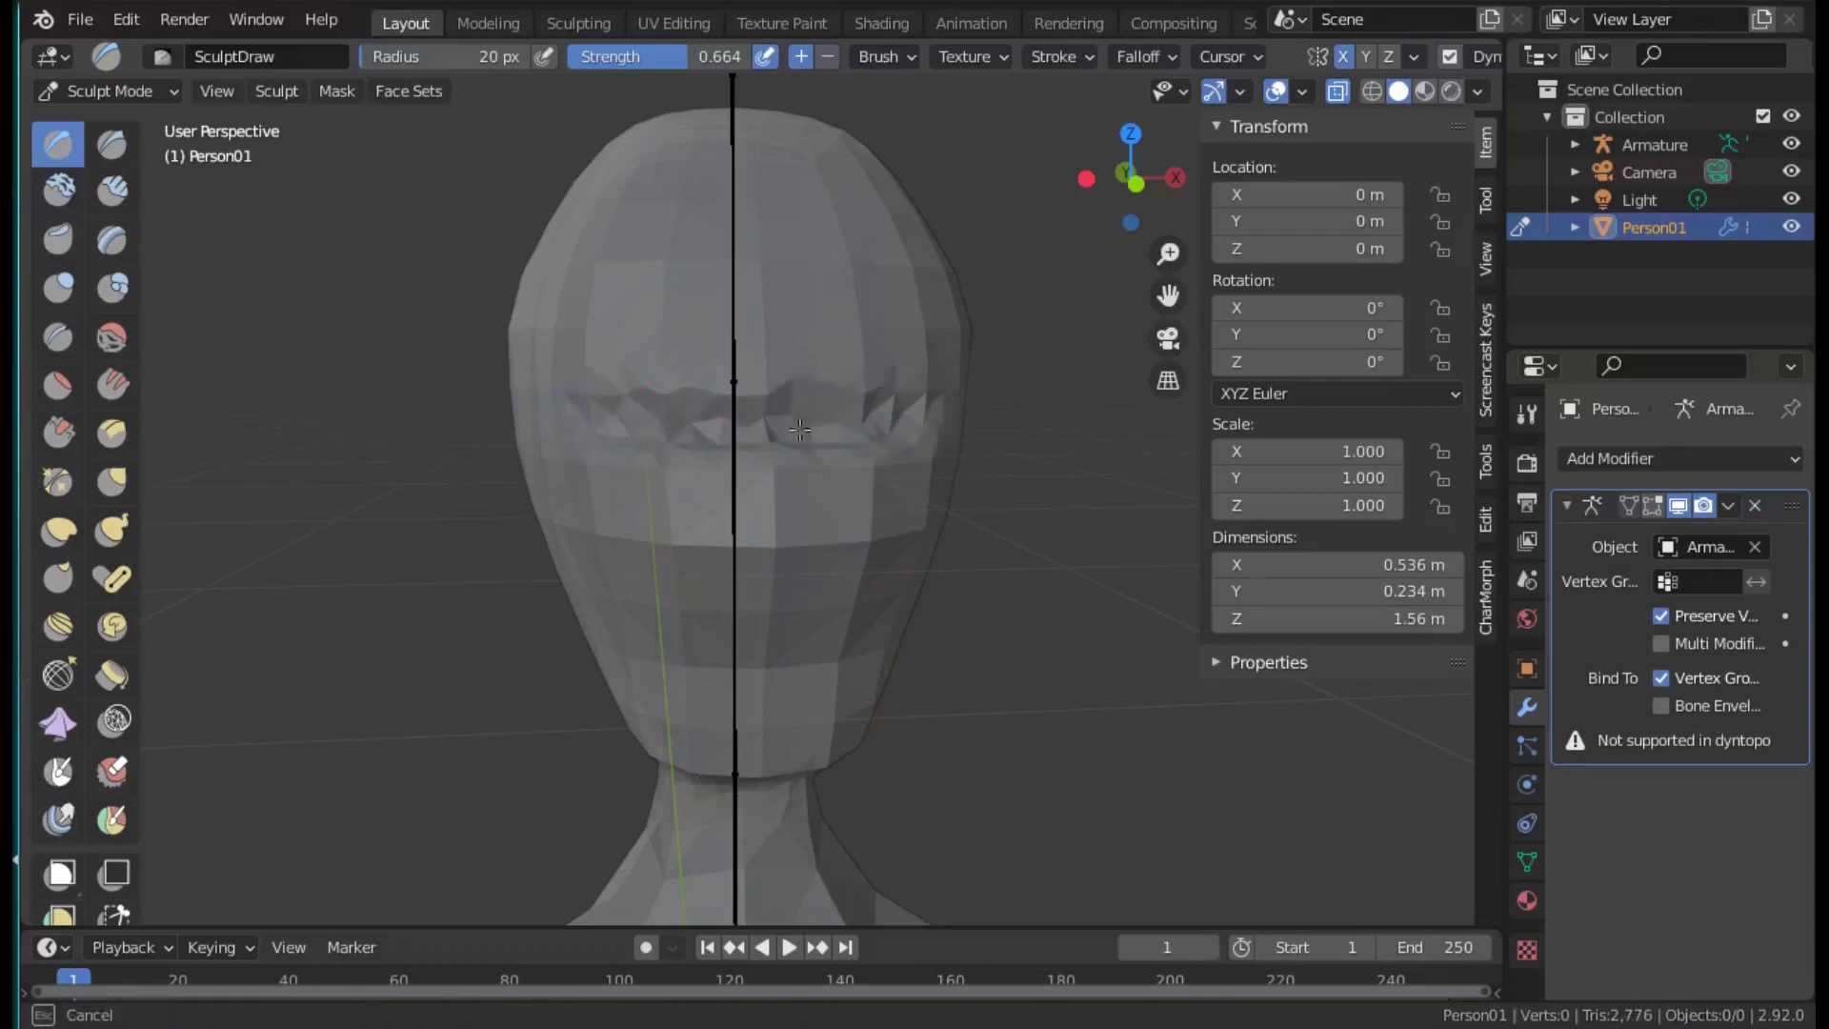
middle_click_drag(657, 447, 670, 467)
key("f")
left_click(647, 451)
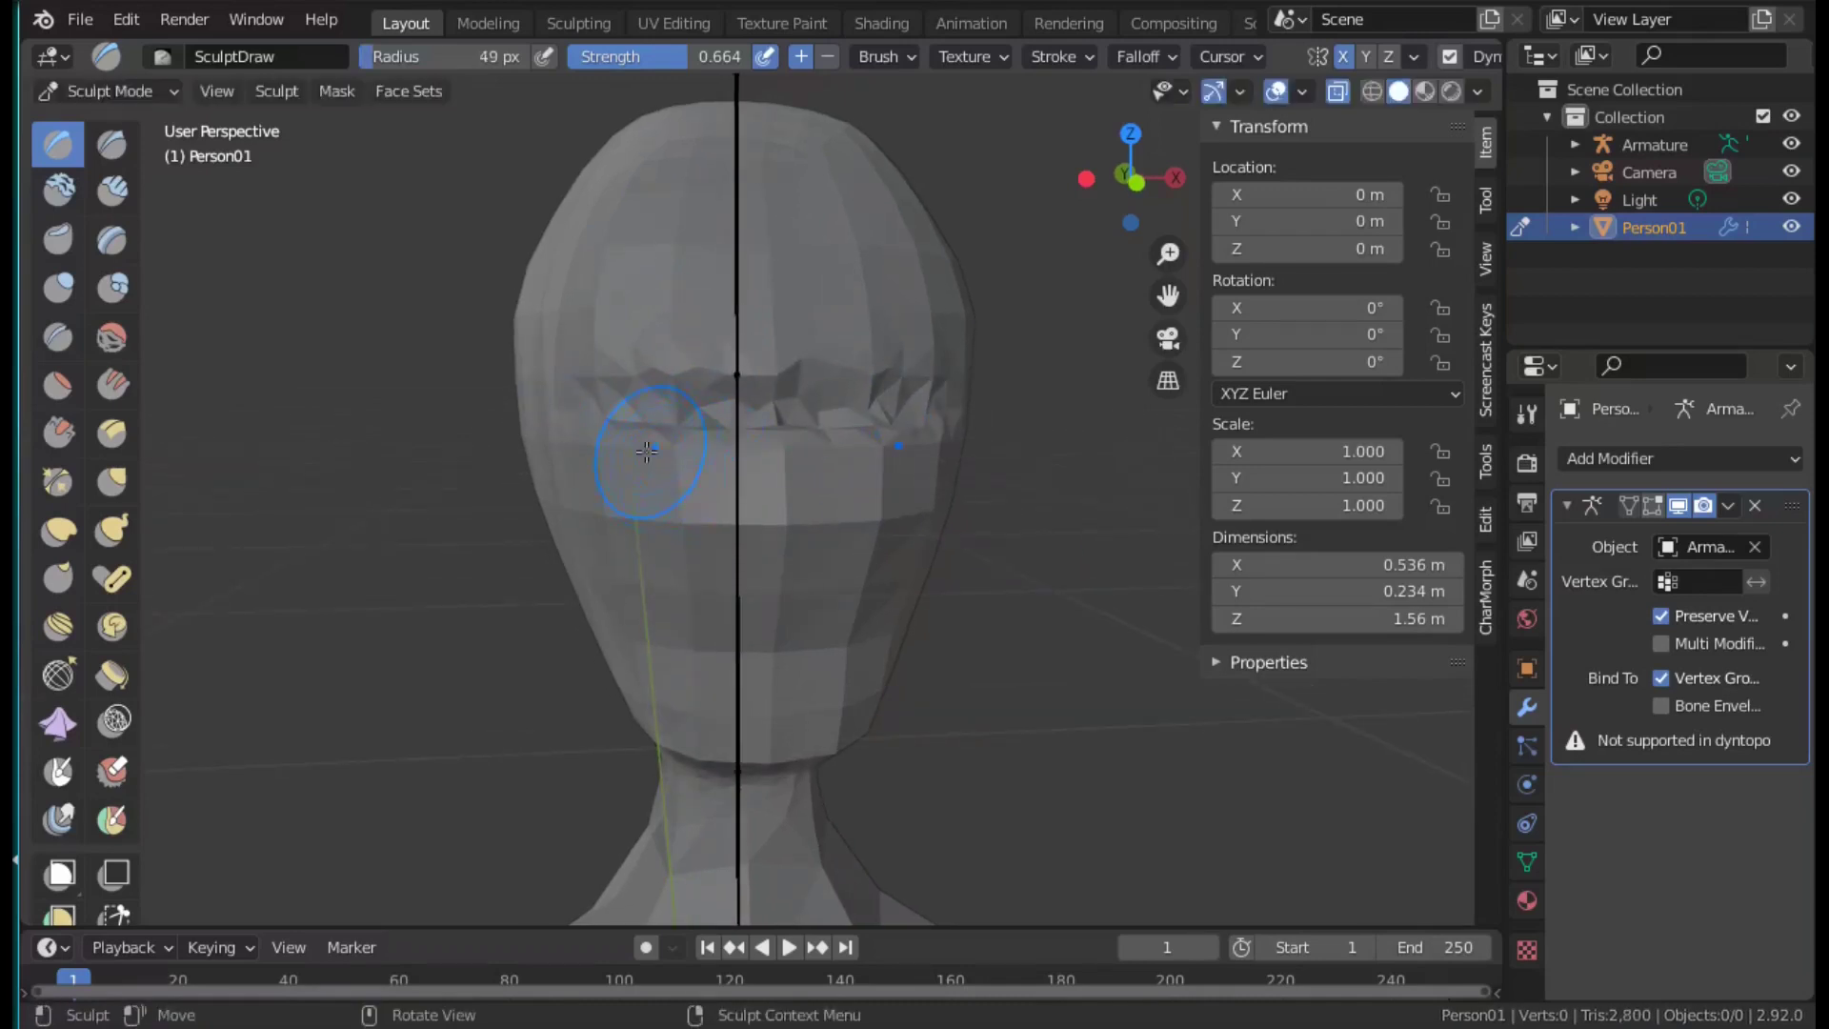
left_click_drag(672, 451, 679, 455)
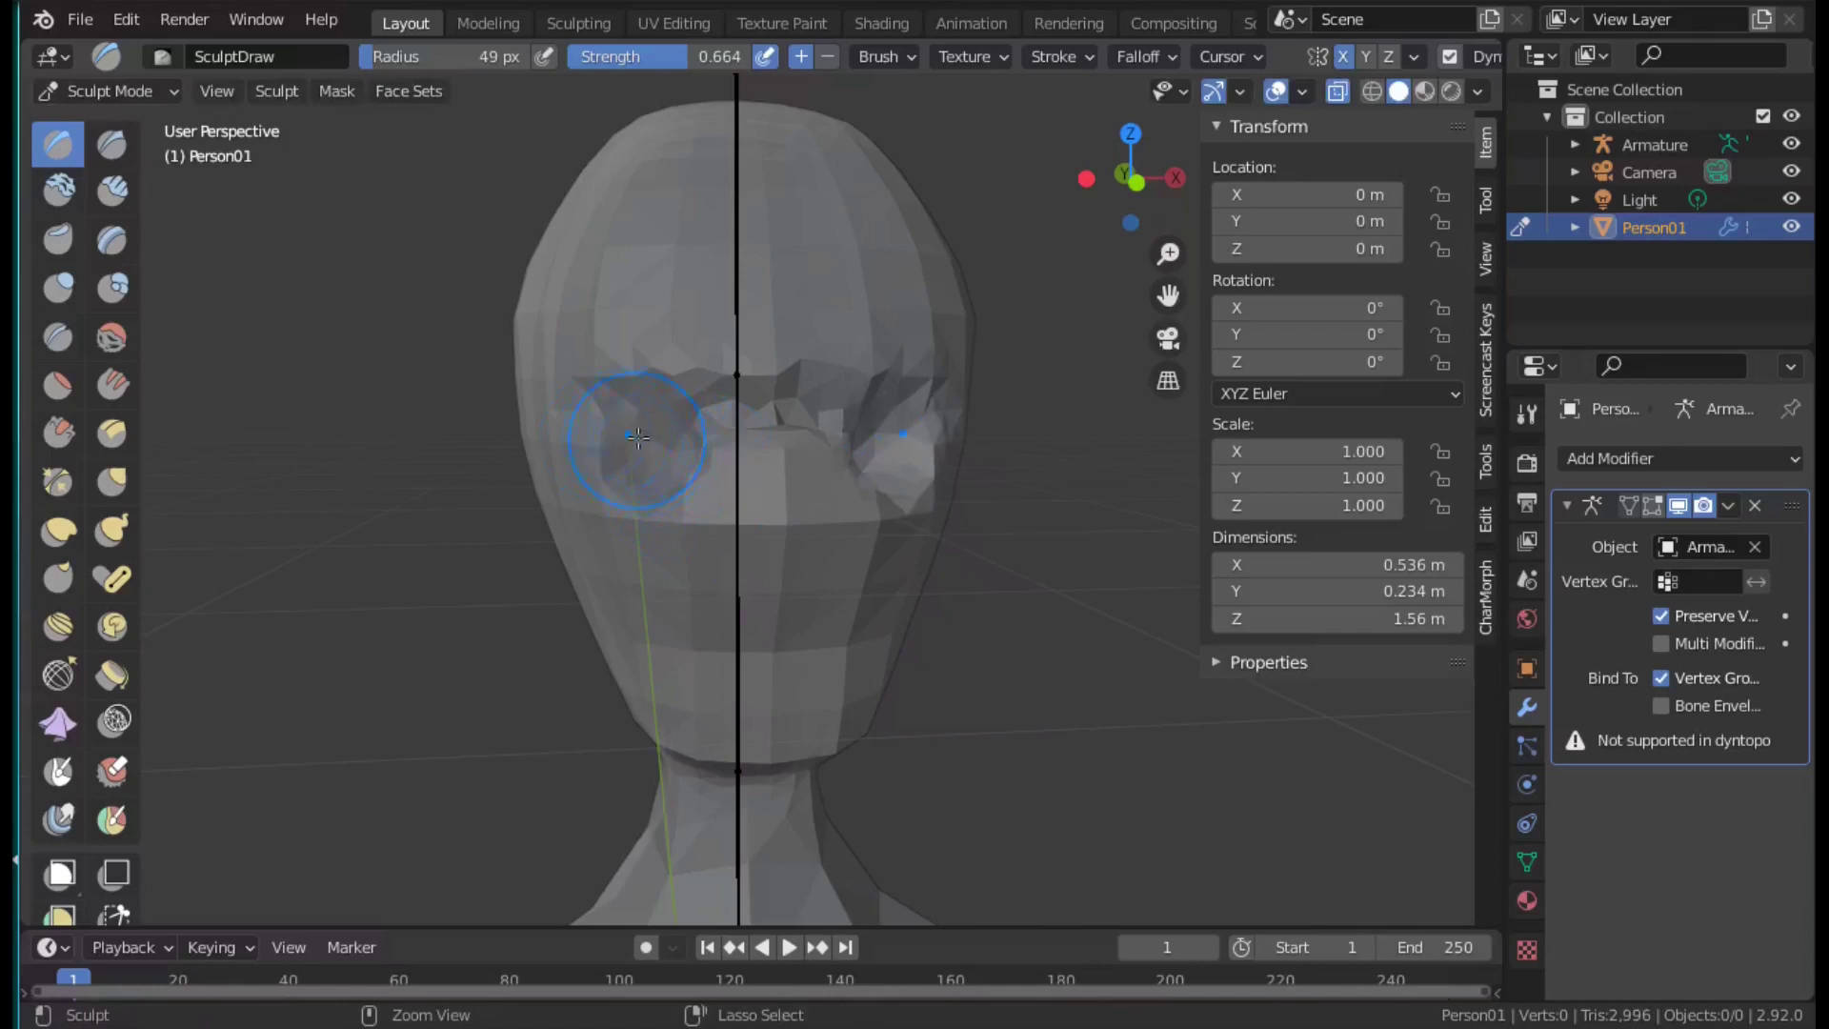
Build up the nose and mouth area with the Clay Strips brush.
key("c")
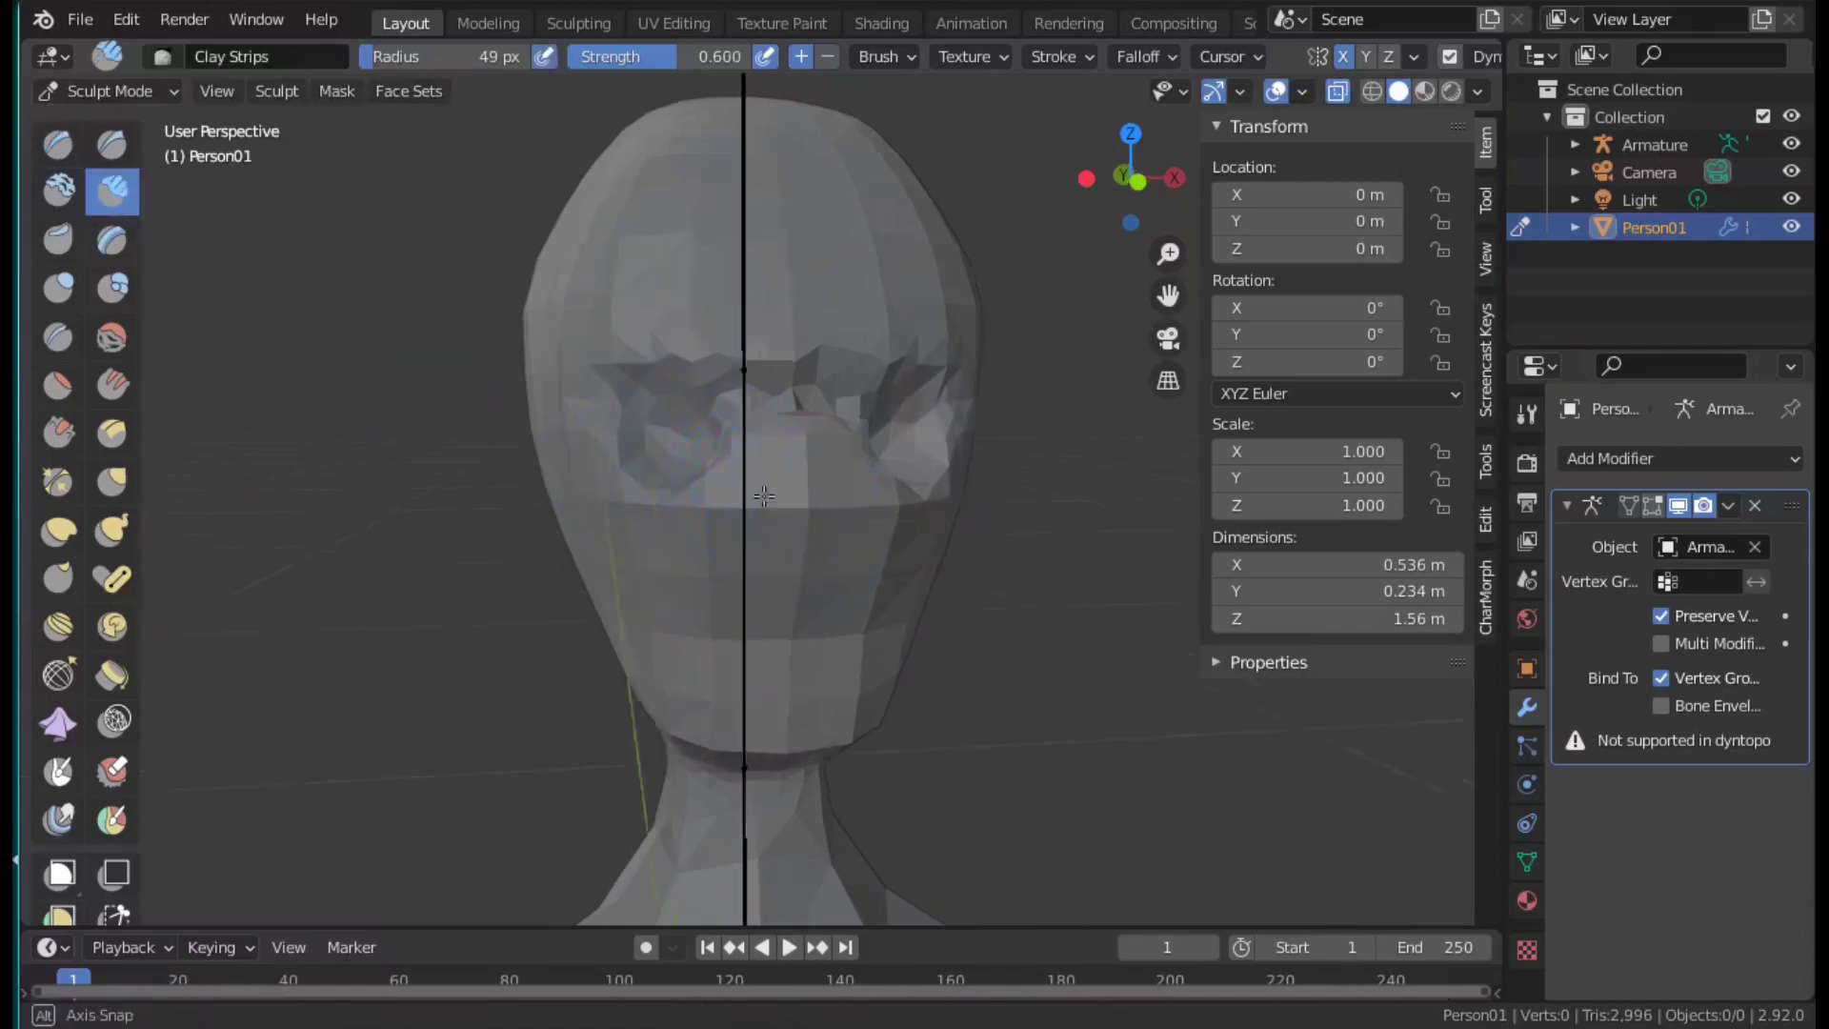
scroll(843, 524, "up", 4)
mouse_move(844, 524)
left_mouse_down()
mouse_move(936, 416)
mouse_move(938, 238)
mouse_move(947, 552)
left_mouse_up()
Pull the nose out in side view with the Grab brush.
left_click(1087, 180)
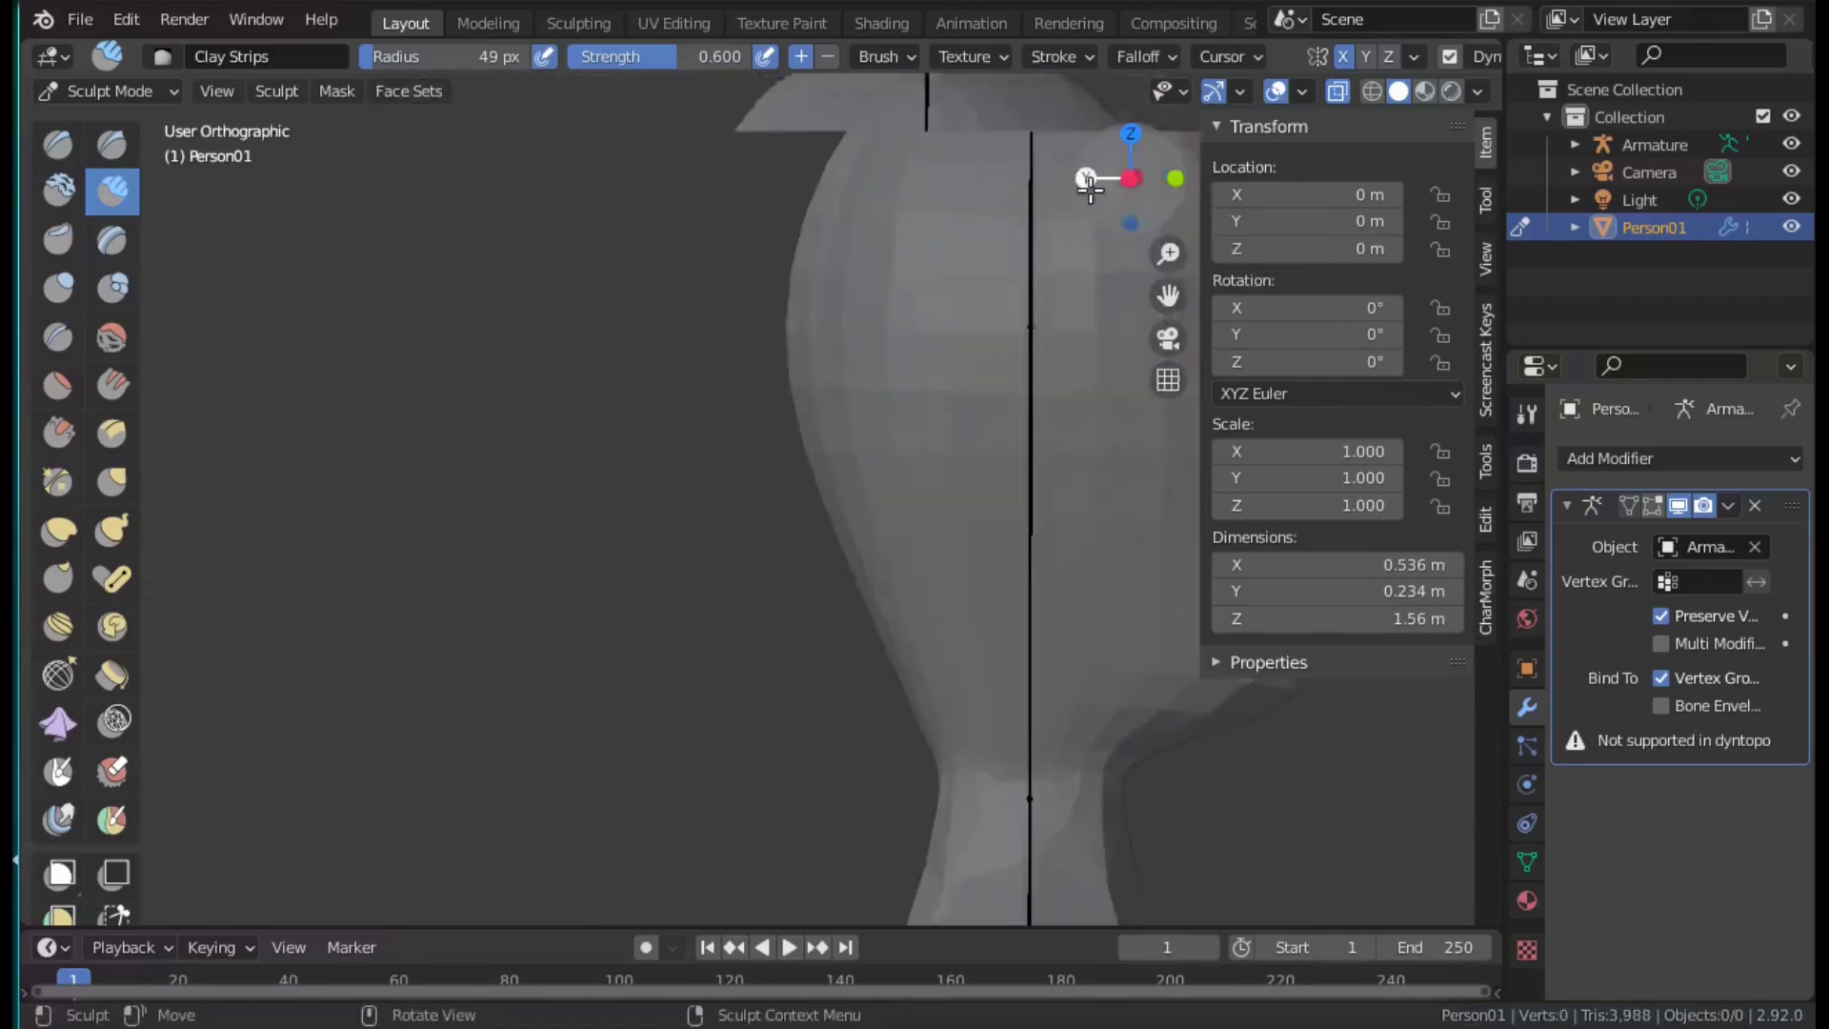
key("g")
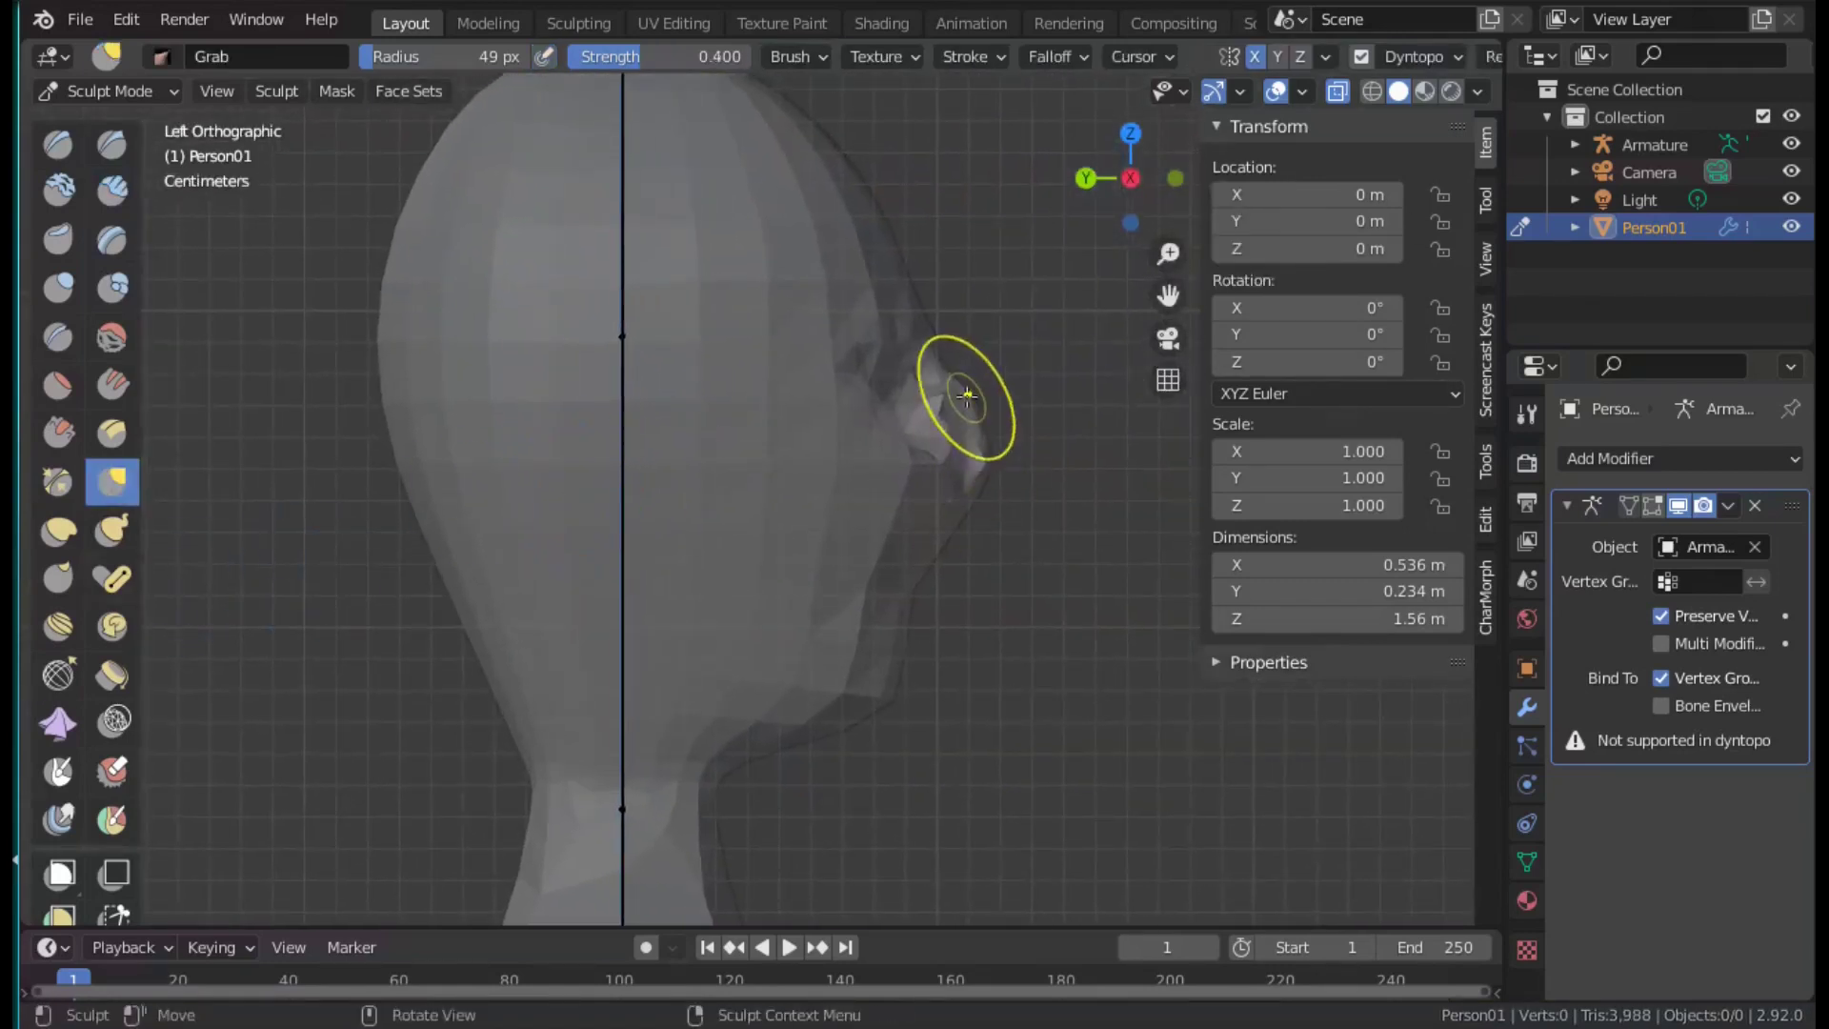
mouse_move(967, 519)
left_mouse_down()
mouse_move(952, 507)
mouse_move(939, 545)
left_mouse_up()
middle_click_drag(1080, 653, 848, 645)
Build up clay on the upper face with Clay Strips.
key("c")
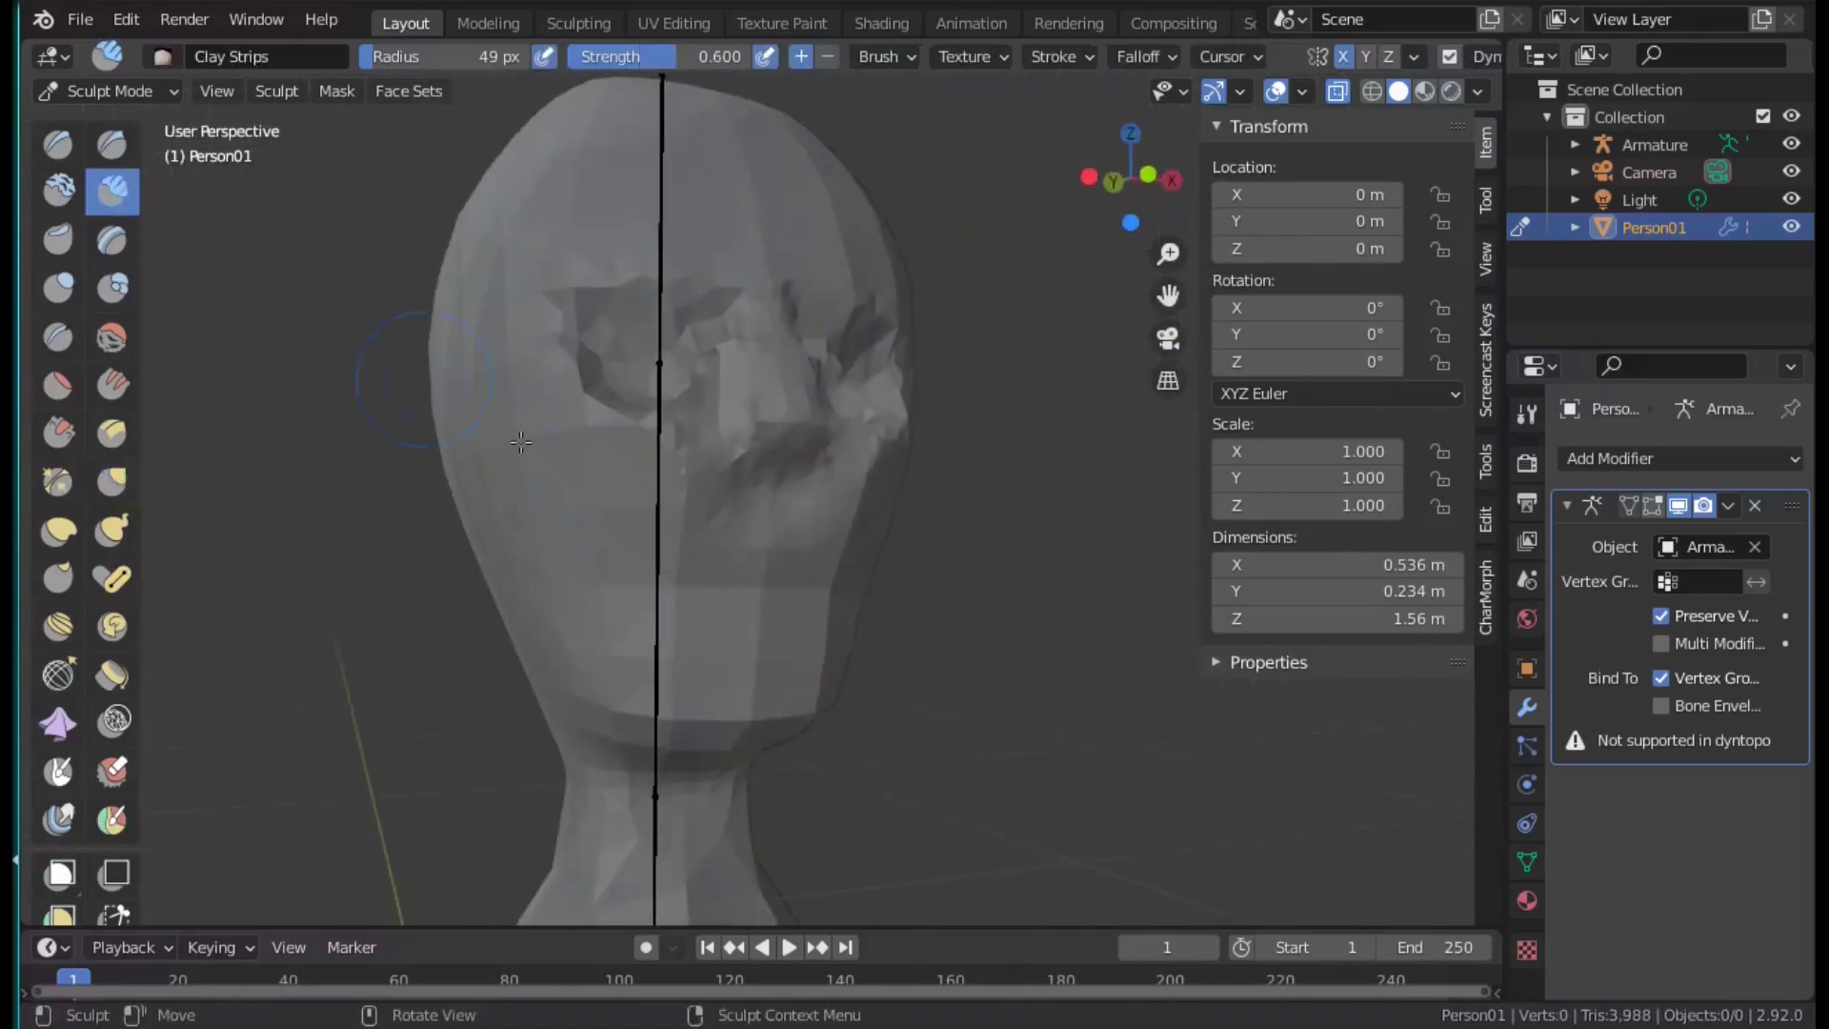
scroll(756, 530, "up", 3)
middle_click_drag(877, 572, 707, 316)
middle_click_drag(735, 255, 735, 531)
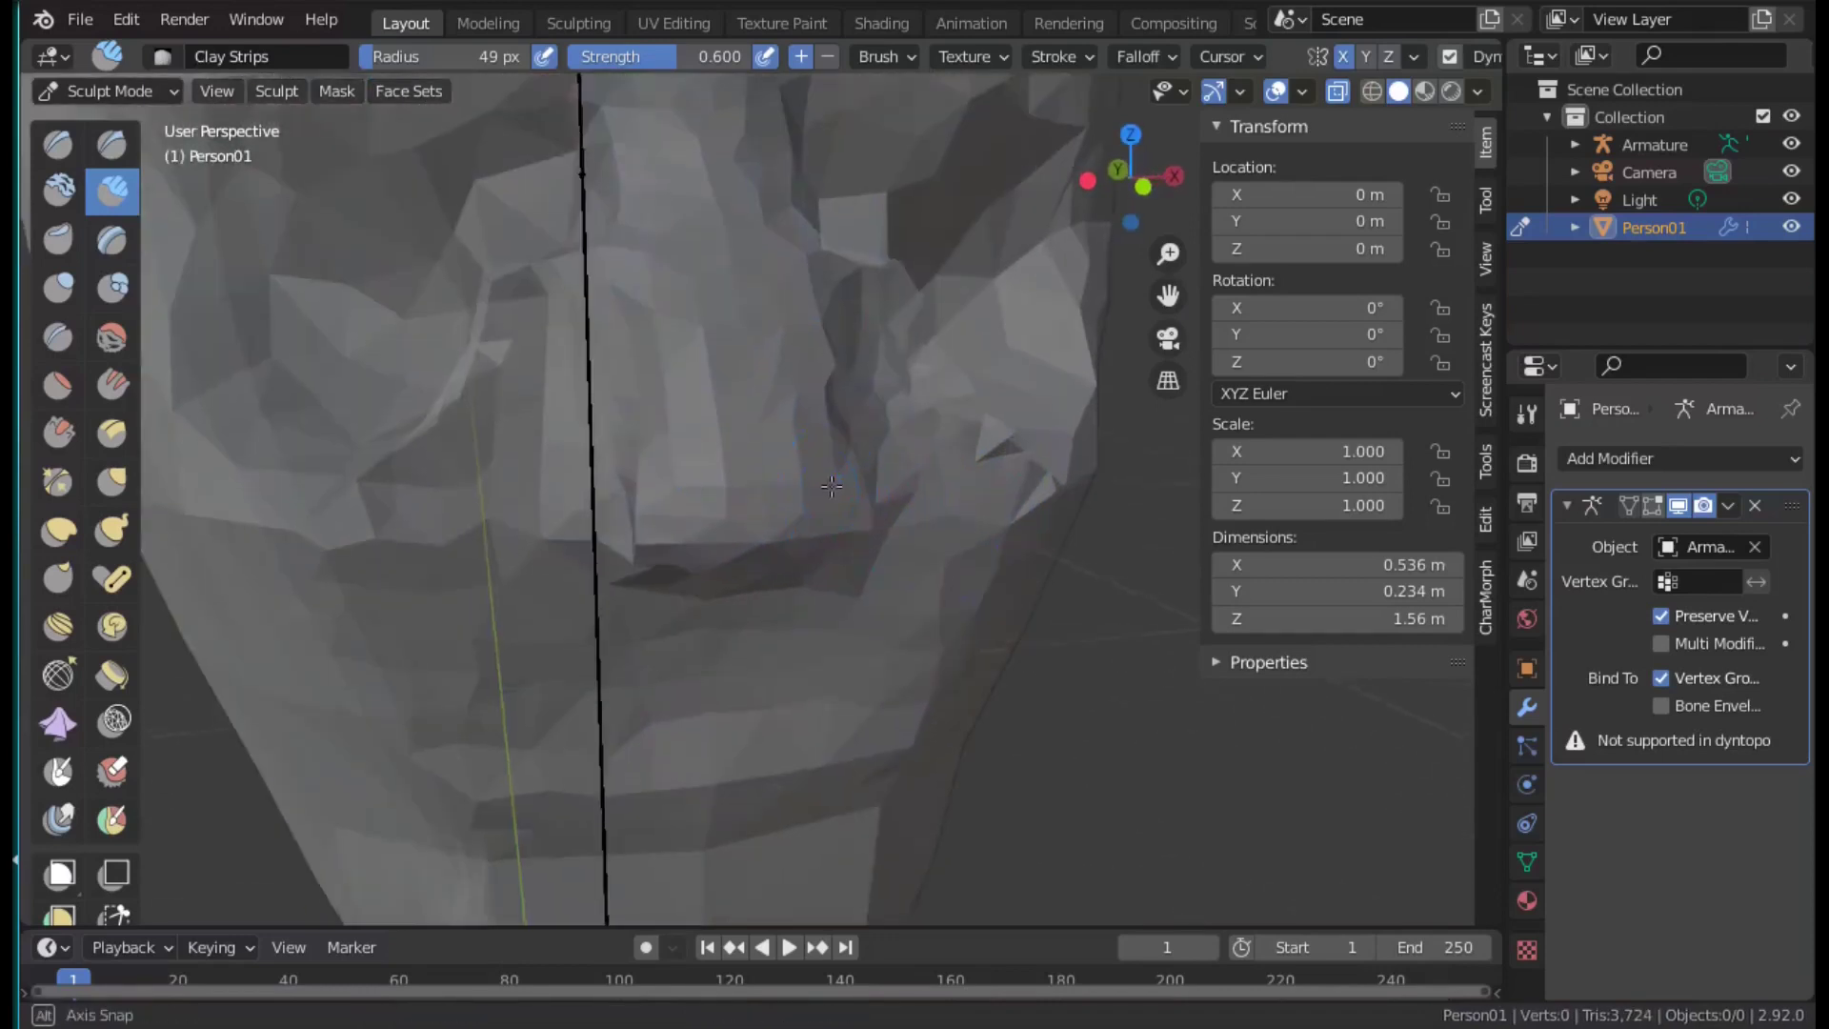
scroll(734, 531, "up", 3)
middle_click_drag(648, 657, 633, 682, "shift")
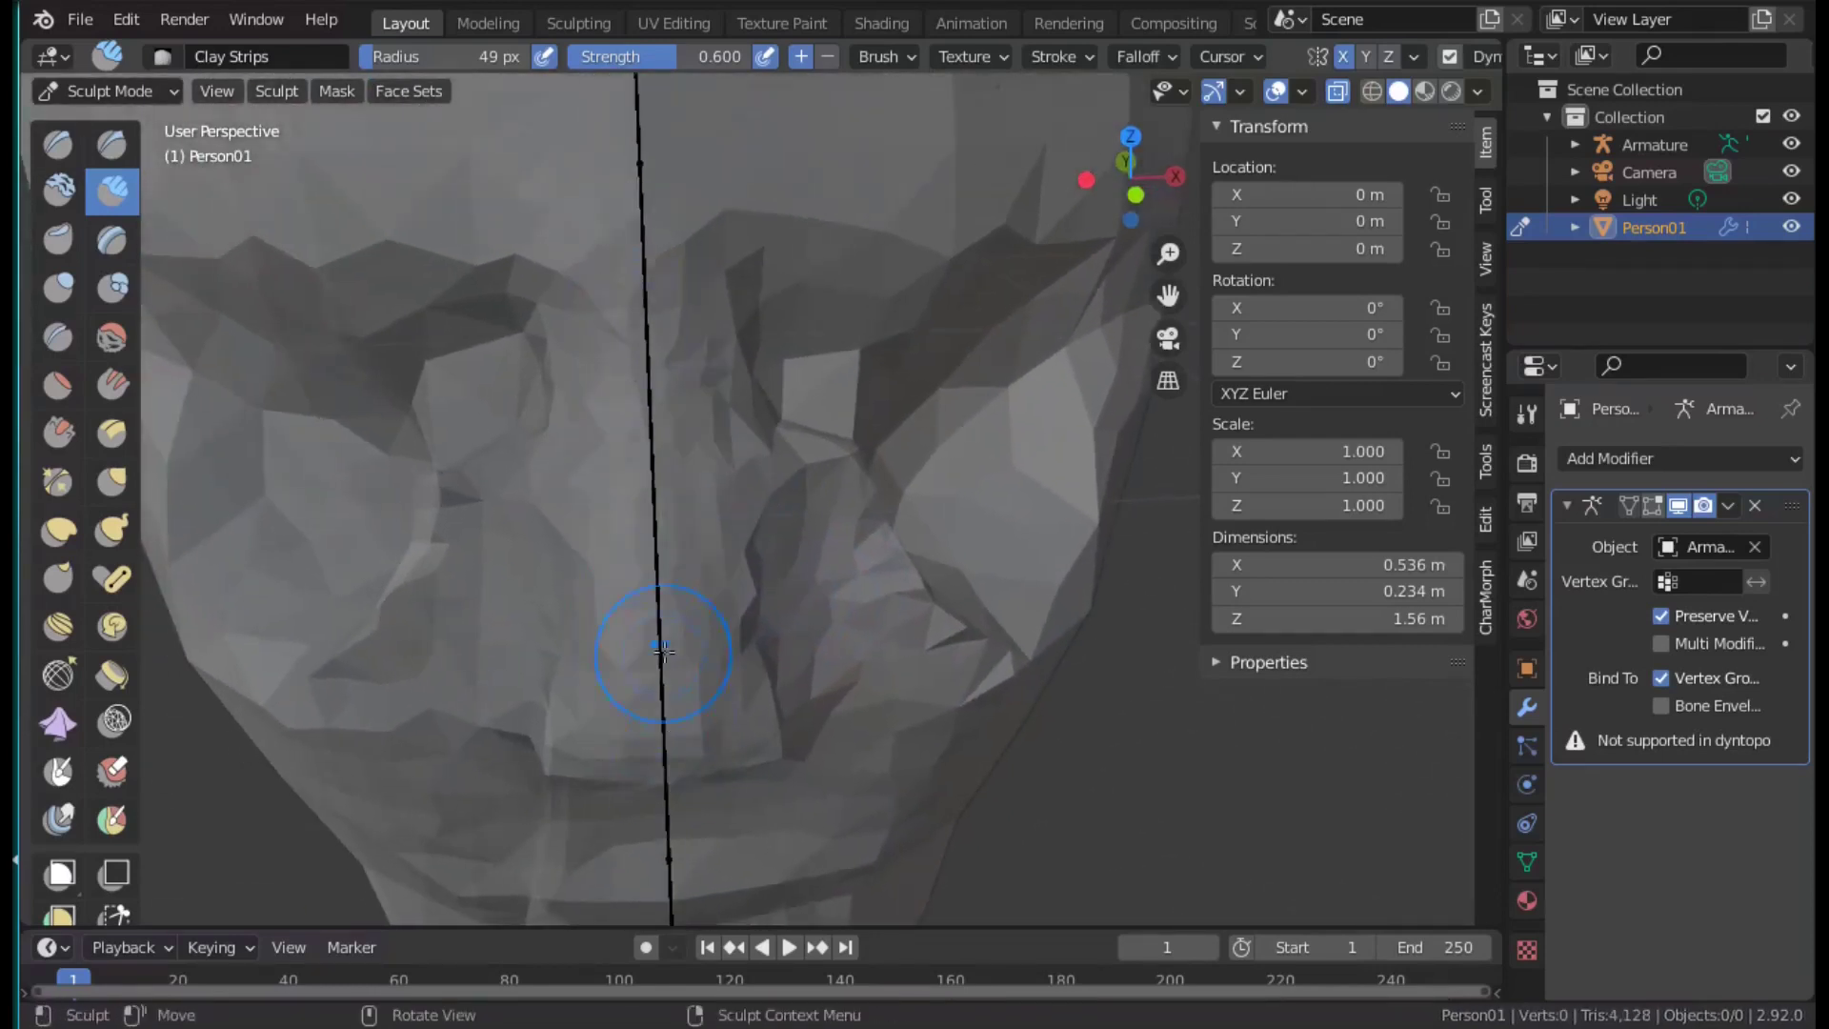
mouse_move(474, 332)
middle_mouse_down()
mouse_move(368, 190)
mouse_move(786, 181)
middle_mouse_up()
left_click_drag(785, 181, 648, 286)
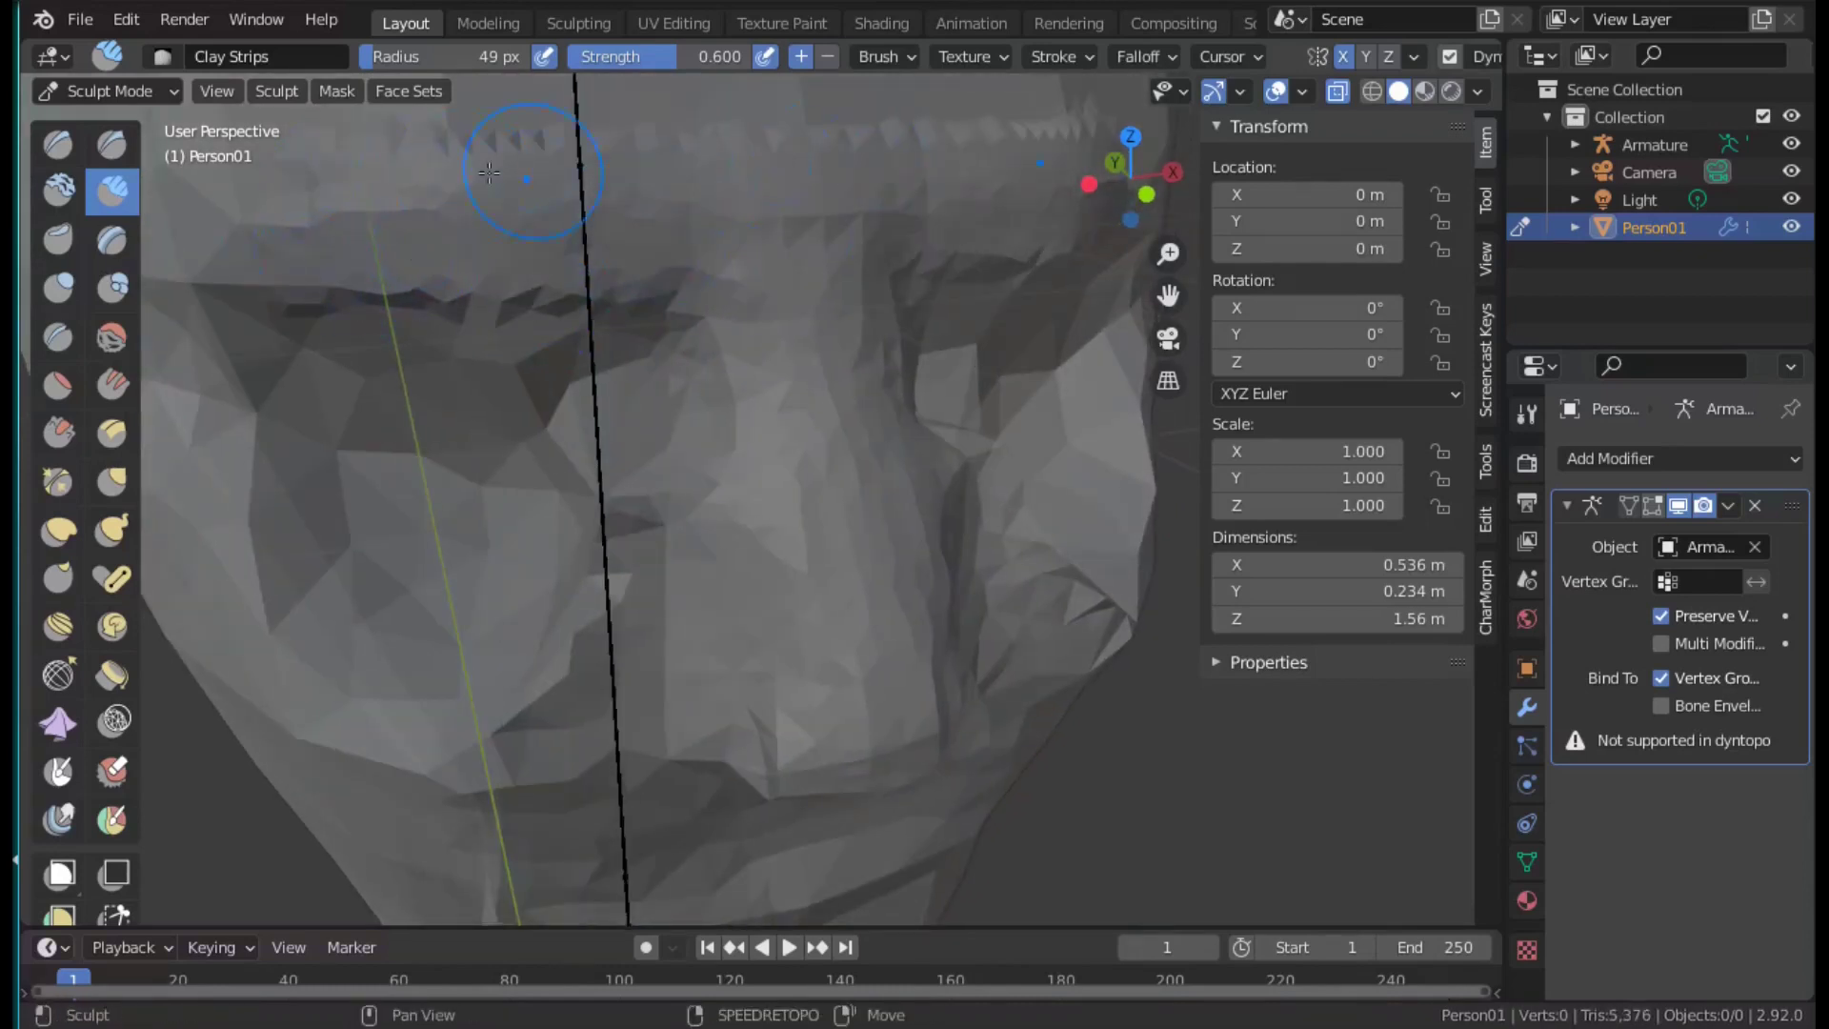
mouse_move(683, 265)
middle_mouse_down()
mouse_move(686, 408)
mouse_move(563, 441)
middle_mouse_up()
mouse_move(563, 441)
left_mouse_down("ctrl")
mouse_move(448, 305)
mouse_move(806, 308)
mouse_move(648, 412)
left_mouse_up("ctrl")
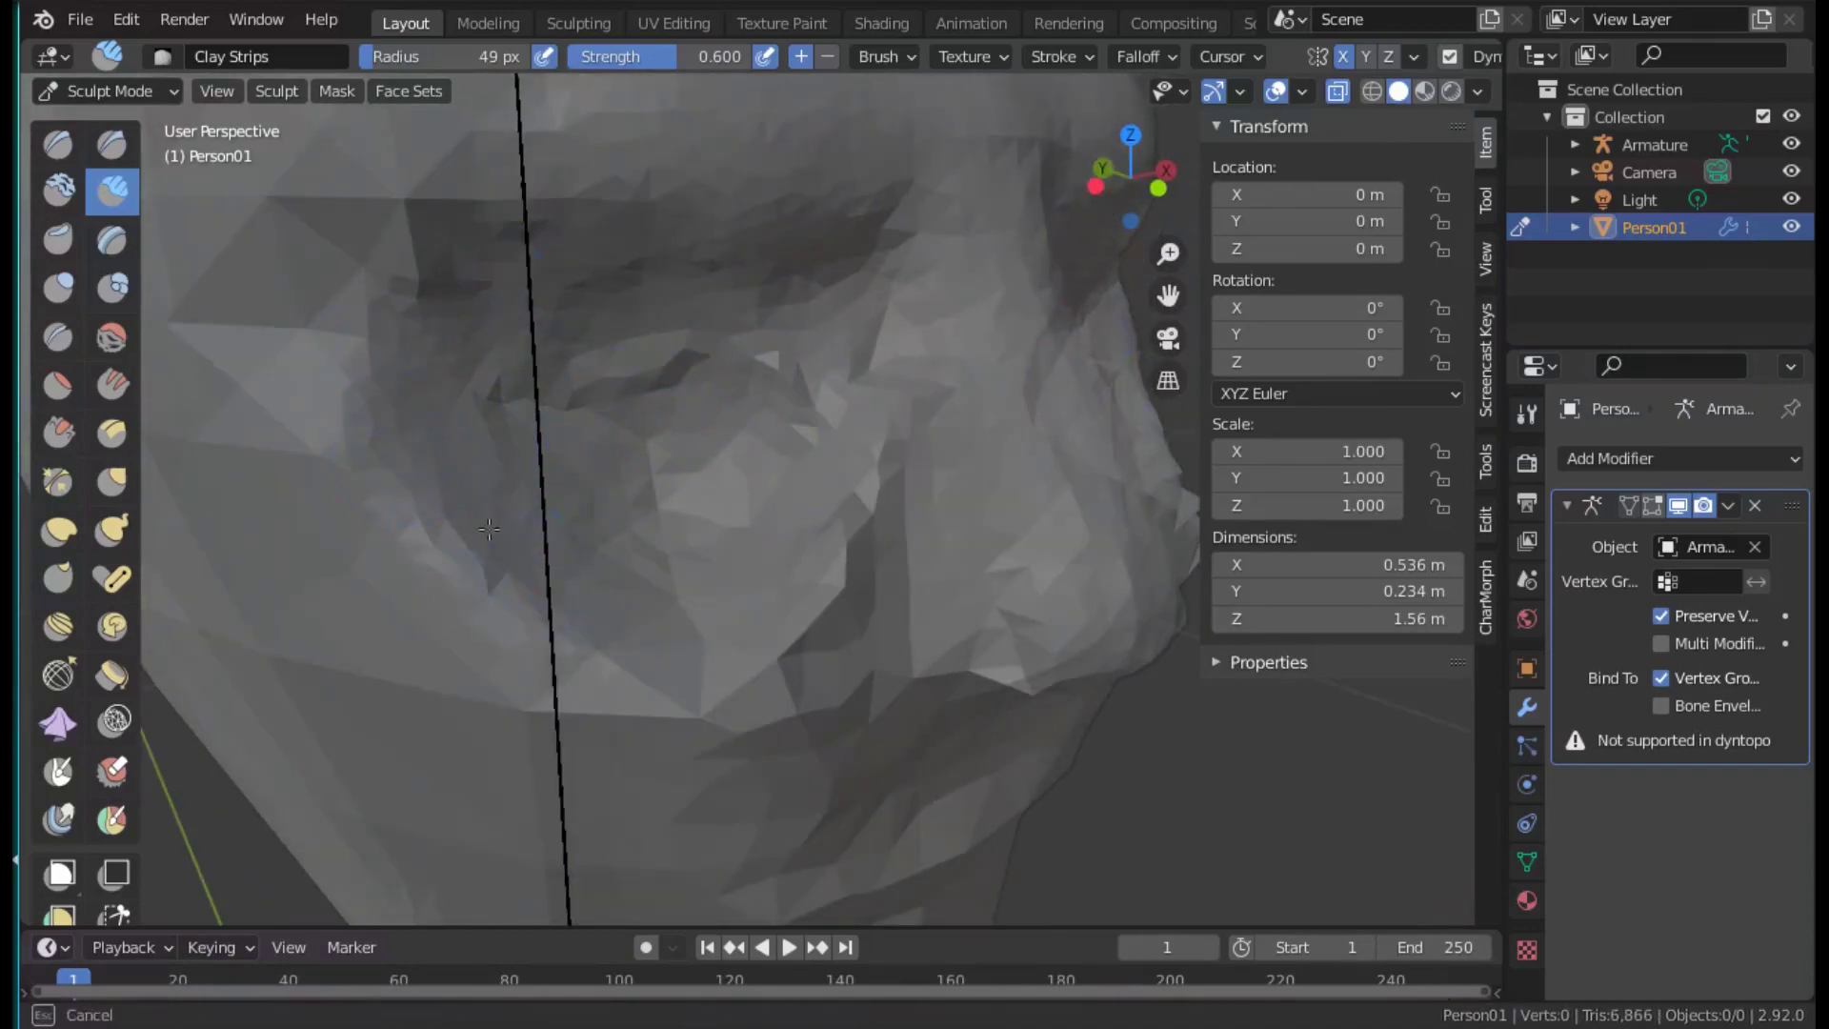
Add Clay Strips detail along the cheek, nose and mouth.
mouse_move(705, 435)
left_mouse_down()
mouse_move(919, 410)
mouse_move(869, 513)
left_mouse_up()
mouse_move(921, 534)
middle_mouse_down()
mouse_move(797, 572)
mouse_move(756, 531)
mouse_move(775, 521)
middle_mouse_up()
mouse_move(775, 521)
left_mouse_down()
mouse_move(817, 387)
mouse_move(756, 469)
mouse_move(710, 489)
left_mouse_up()
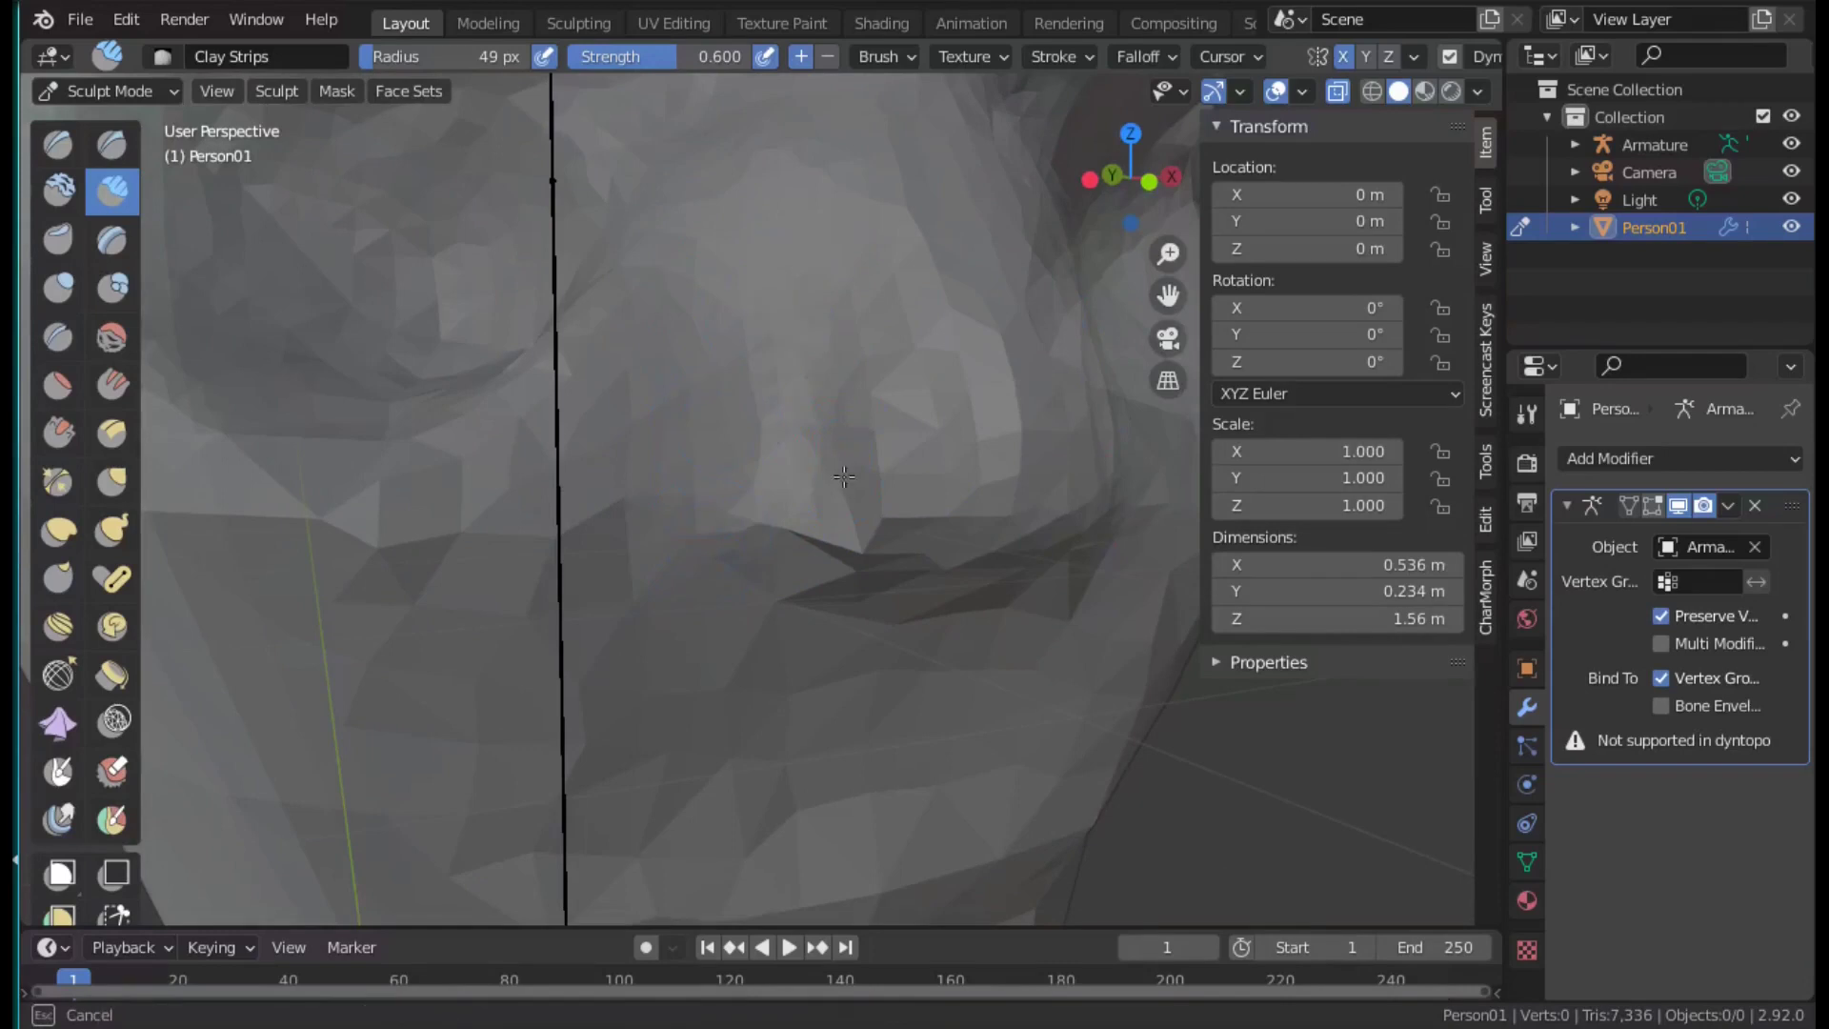
middle_click_drag(801, 599, 798, 528)
left_click_drag(883, 464, 754, 446)
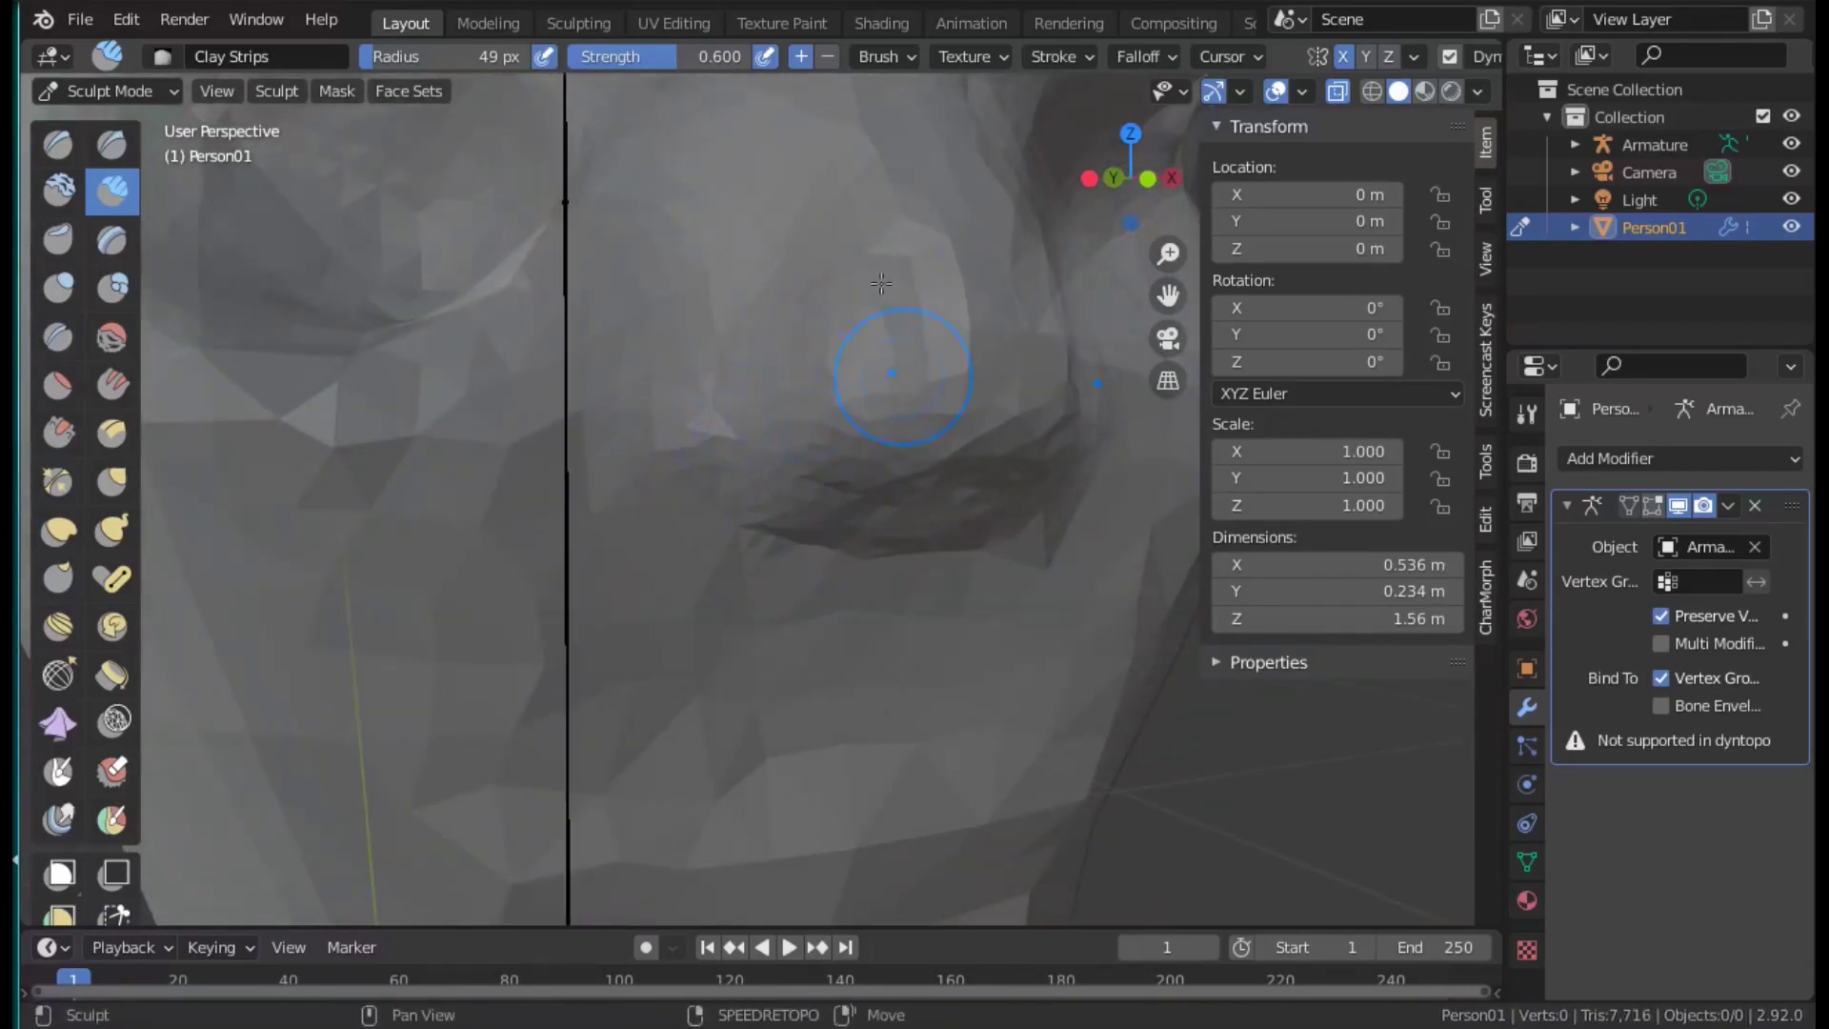
Pull the chin forward with a 110 px Grab brush in side view.
middle_click_drag(551, 613, 784, 617)
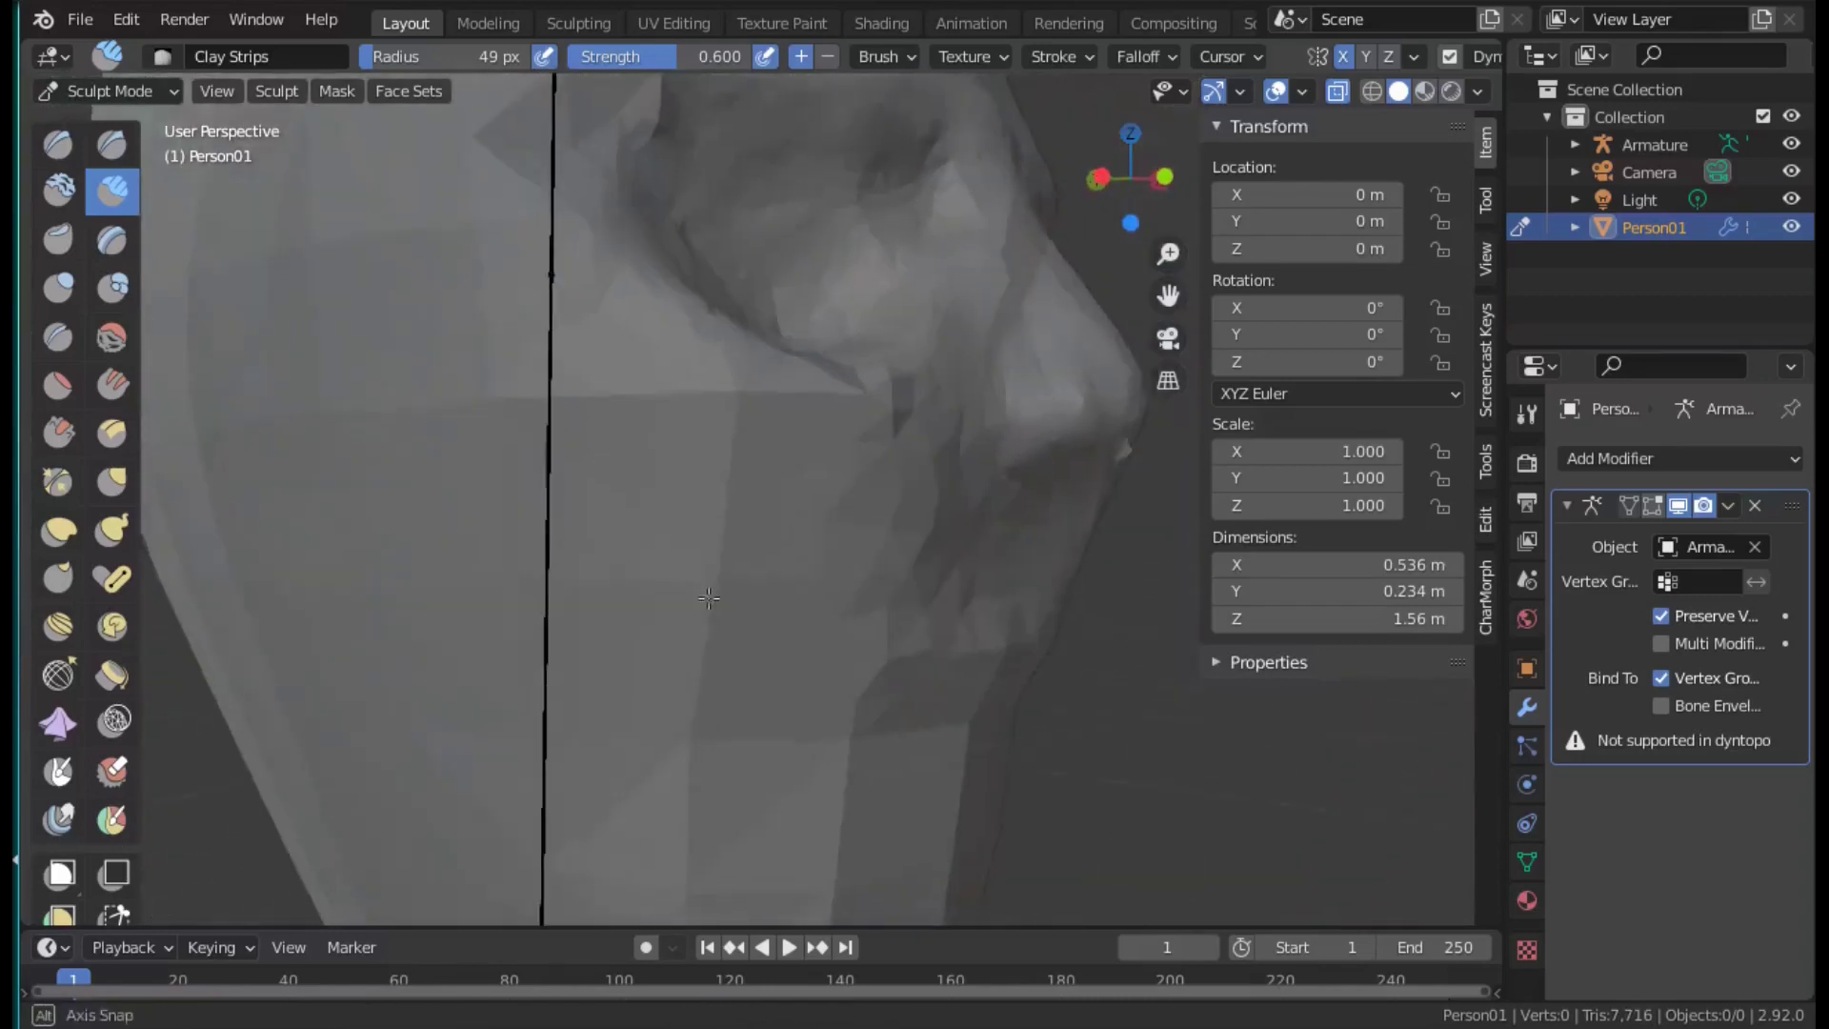
scroll(784, 617, "down", 5)
key("g")
key("f")
left_click(924, 588)
left_click_drag(892, 674, 962, 750)
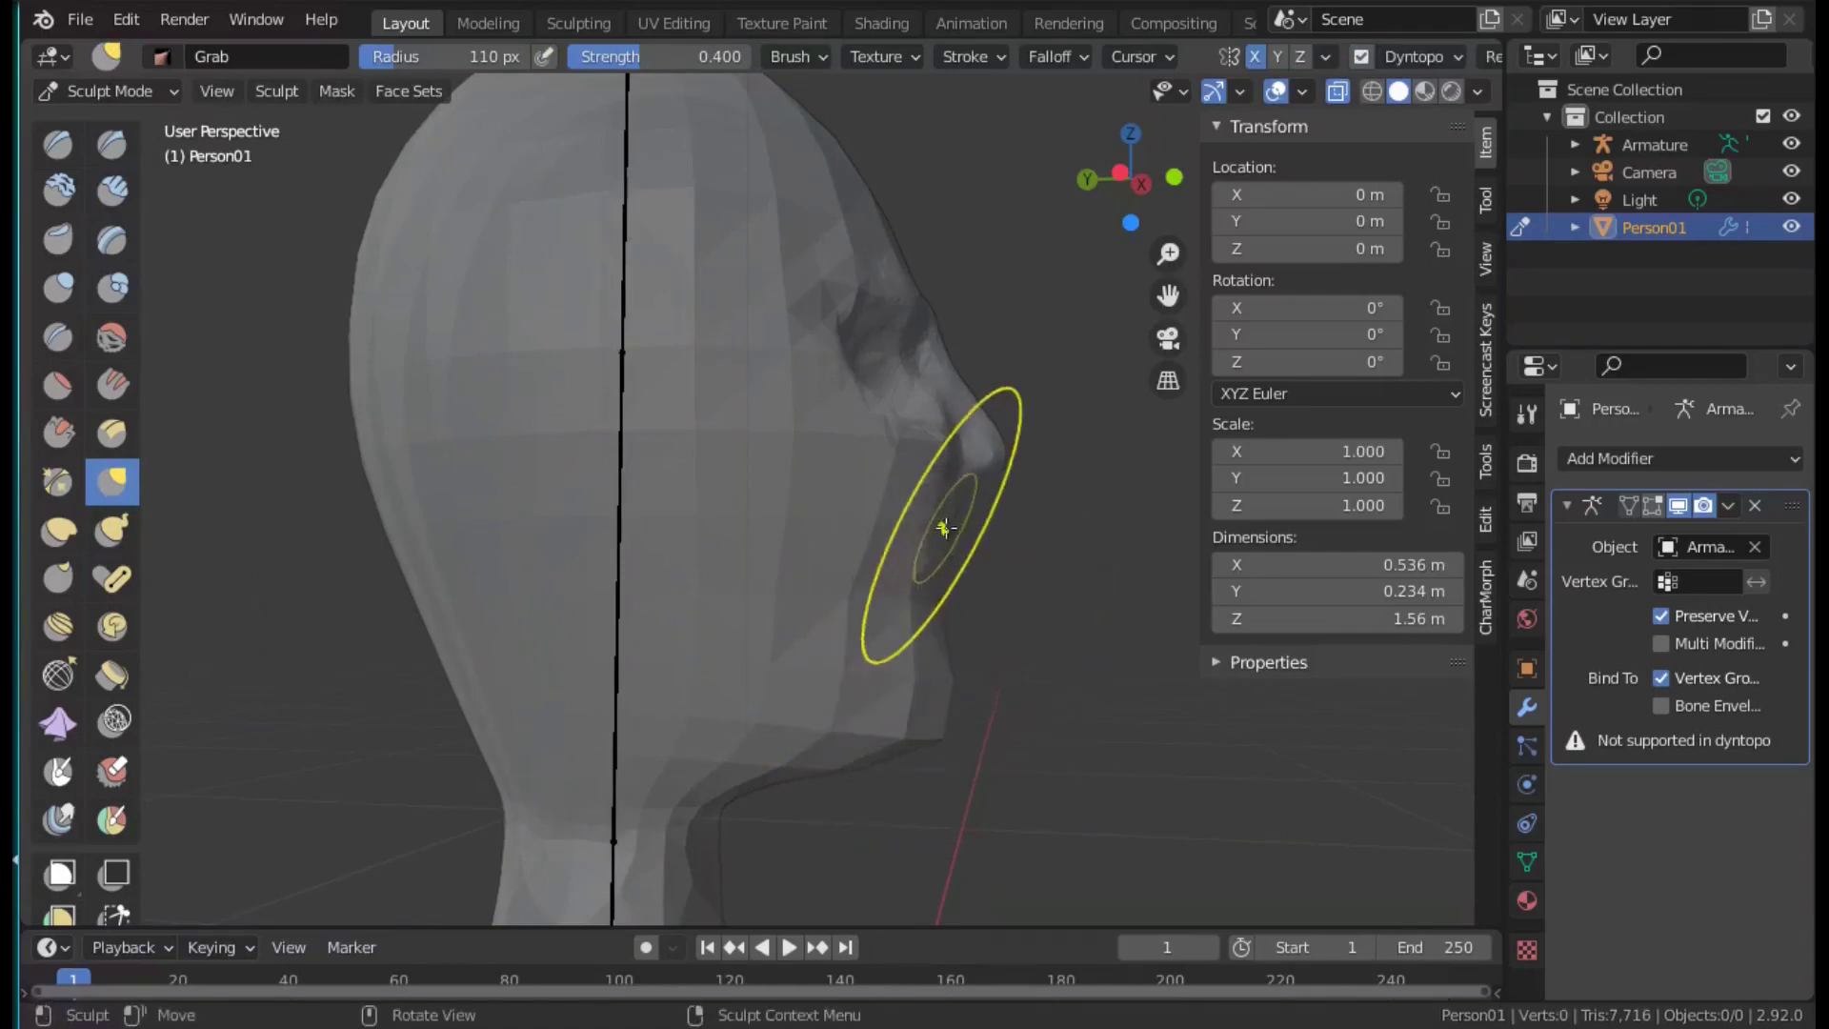
Reduce the Grab brush radius to 55 px and orbit to a three-quarter view.
key("f")
left_click(862, 666)
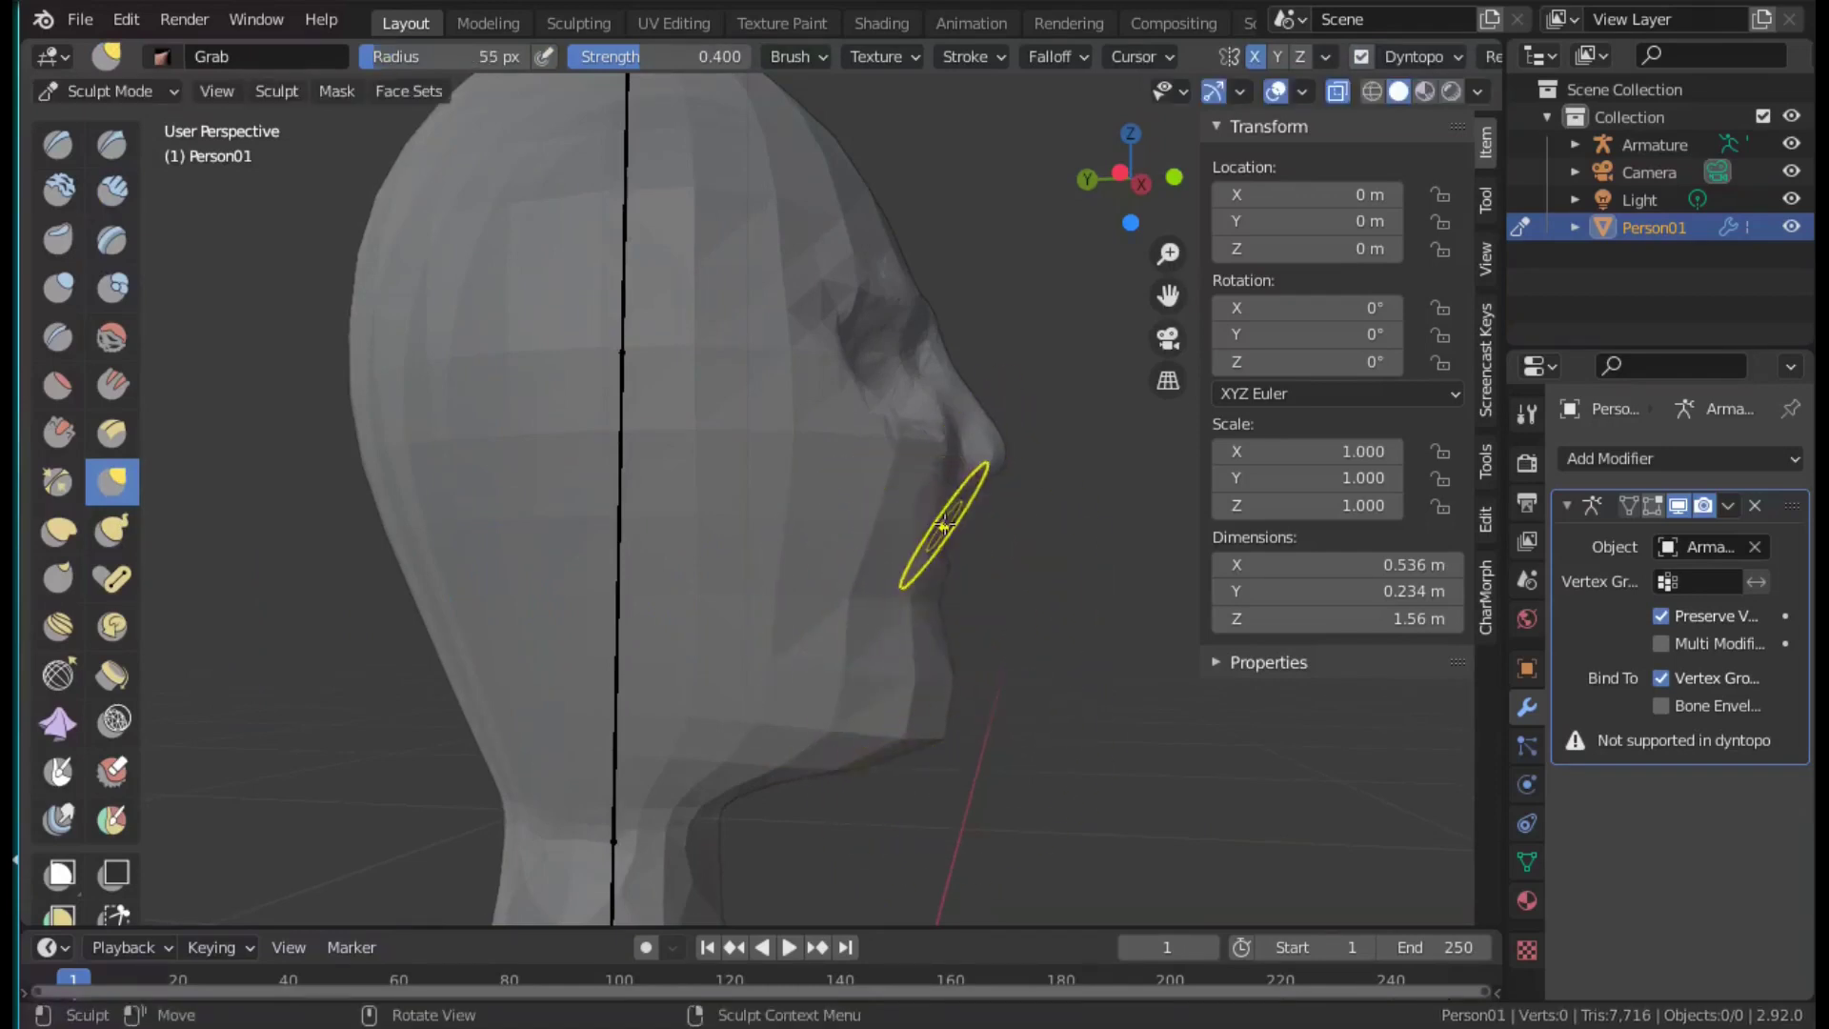
mouse_move(995, 583)
middle_mouse_down()
mouse_move(816, 499)
mouse_move(699, 579)
middle_mouse_up()
scroll(698, 578, "up", 2)
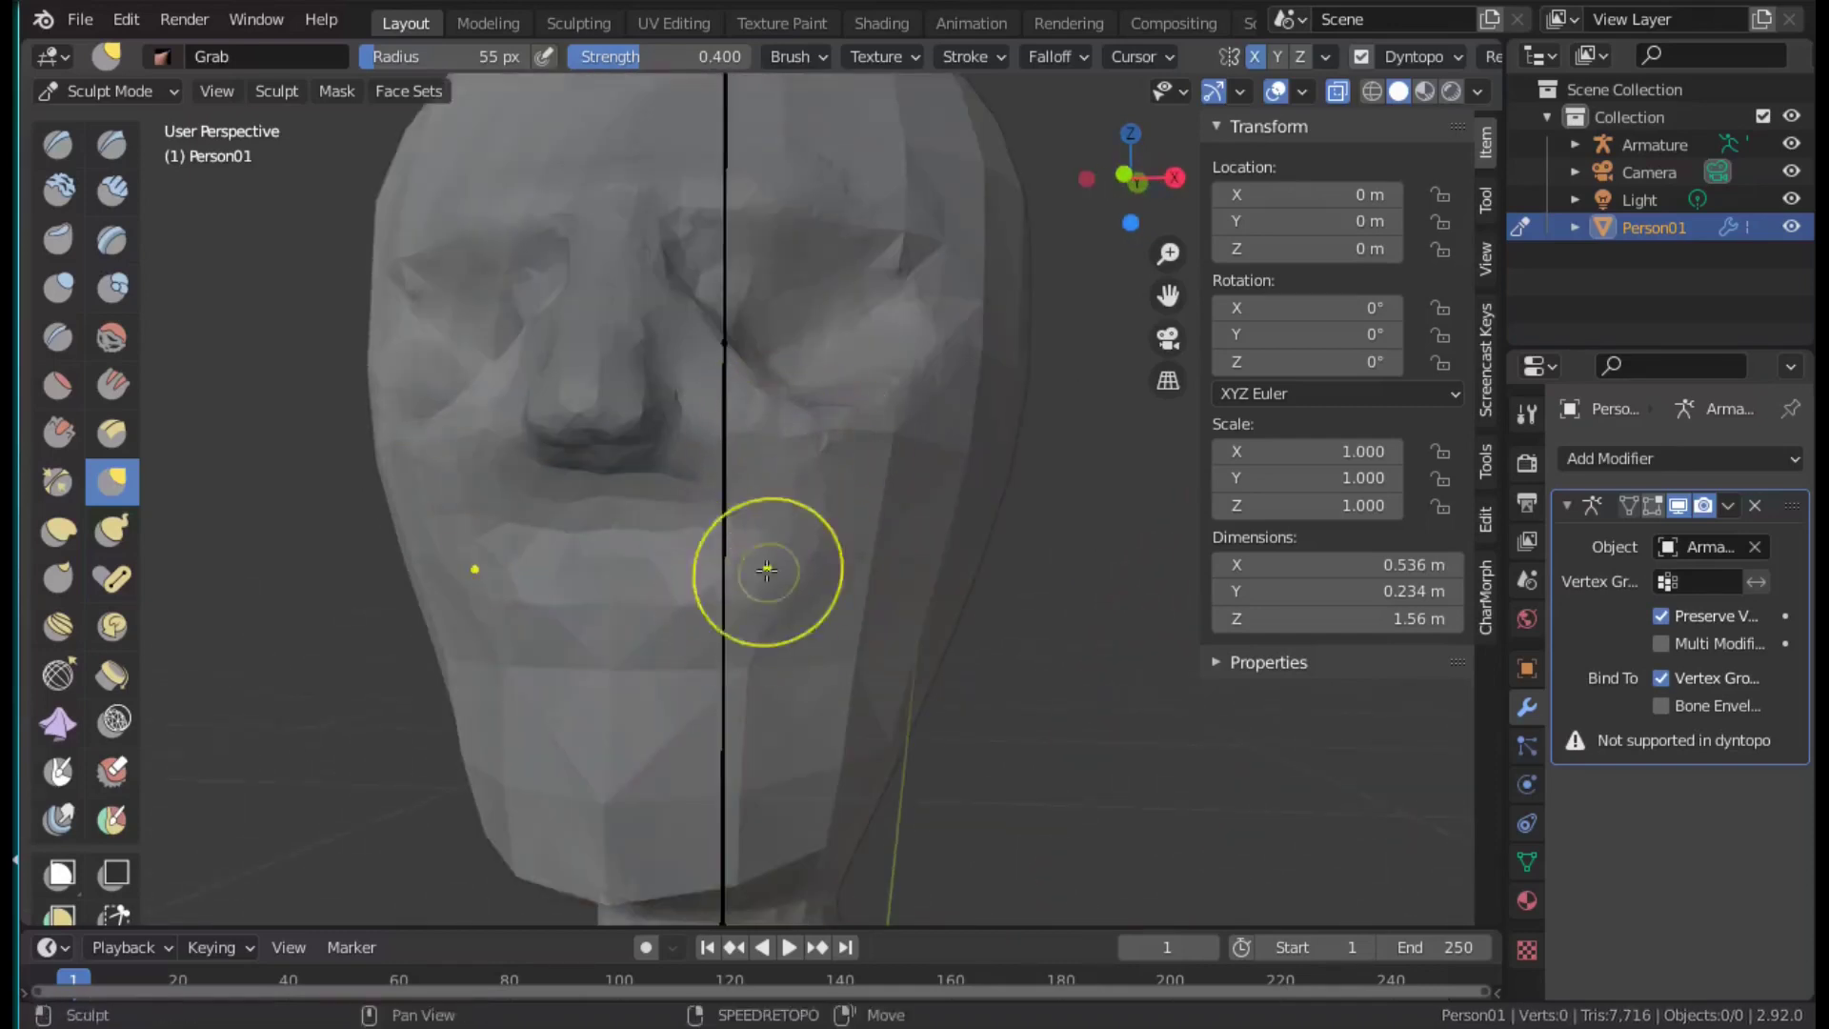
middle_click_drag(667, 498, 930, 604)
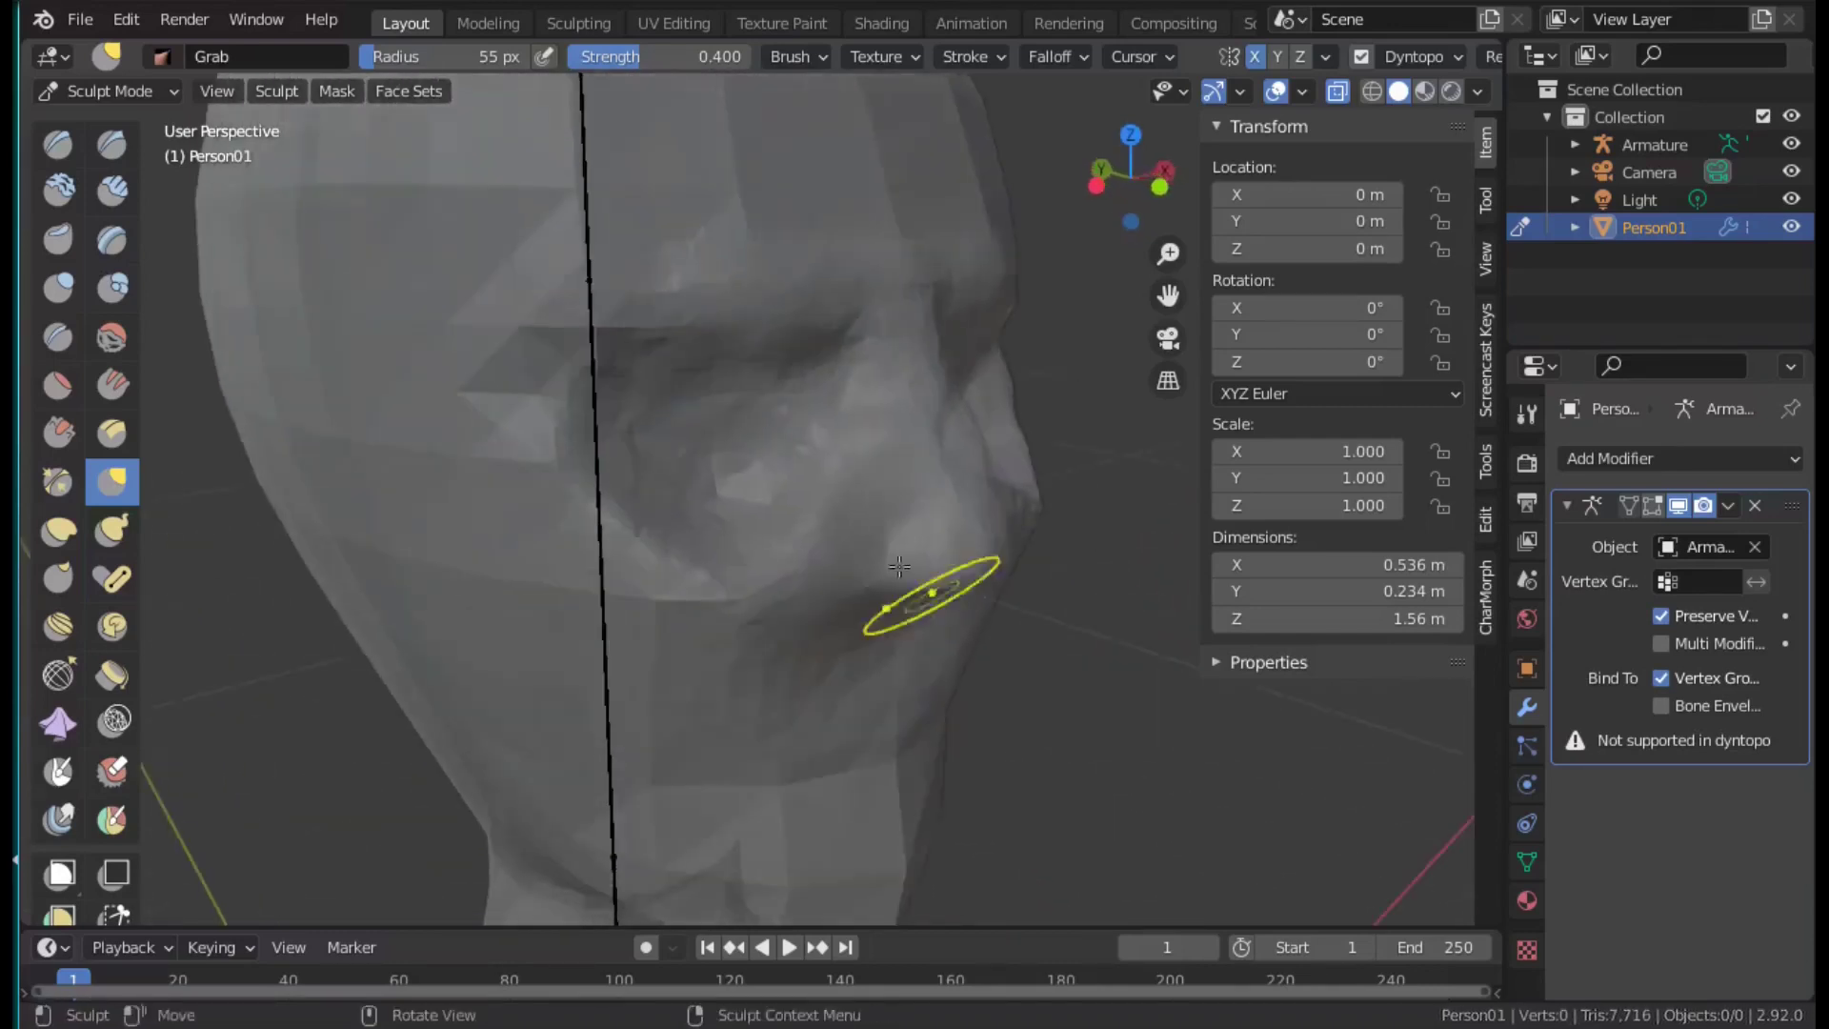
Add Clay Strips detail on the cheek beside the eye and beside the nose.
left_click(111, 190)
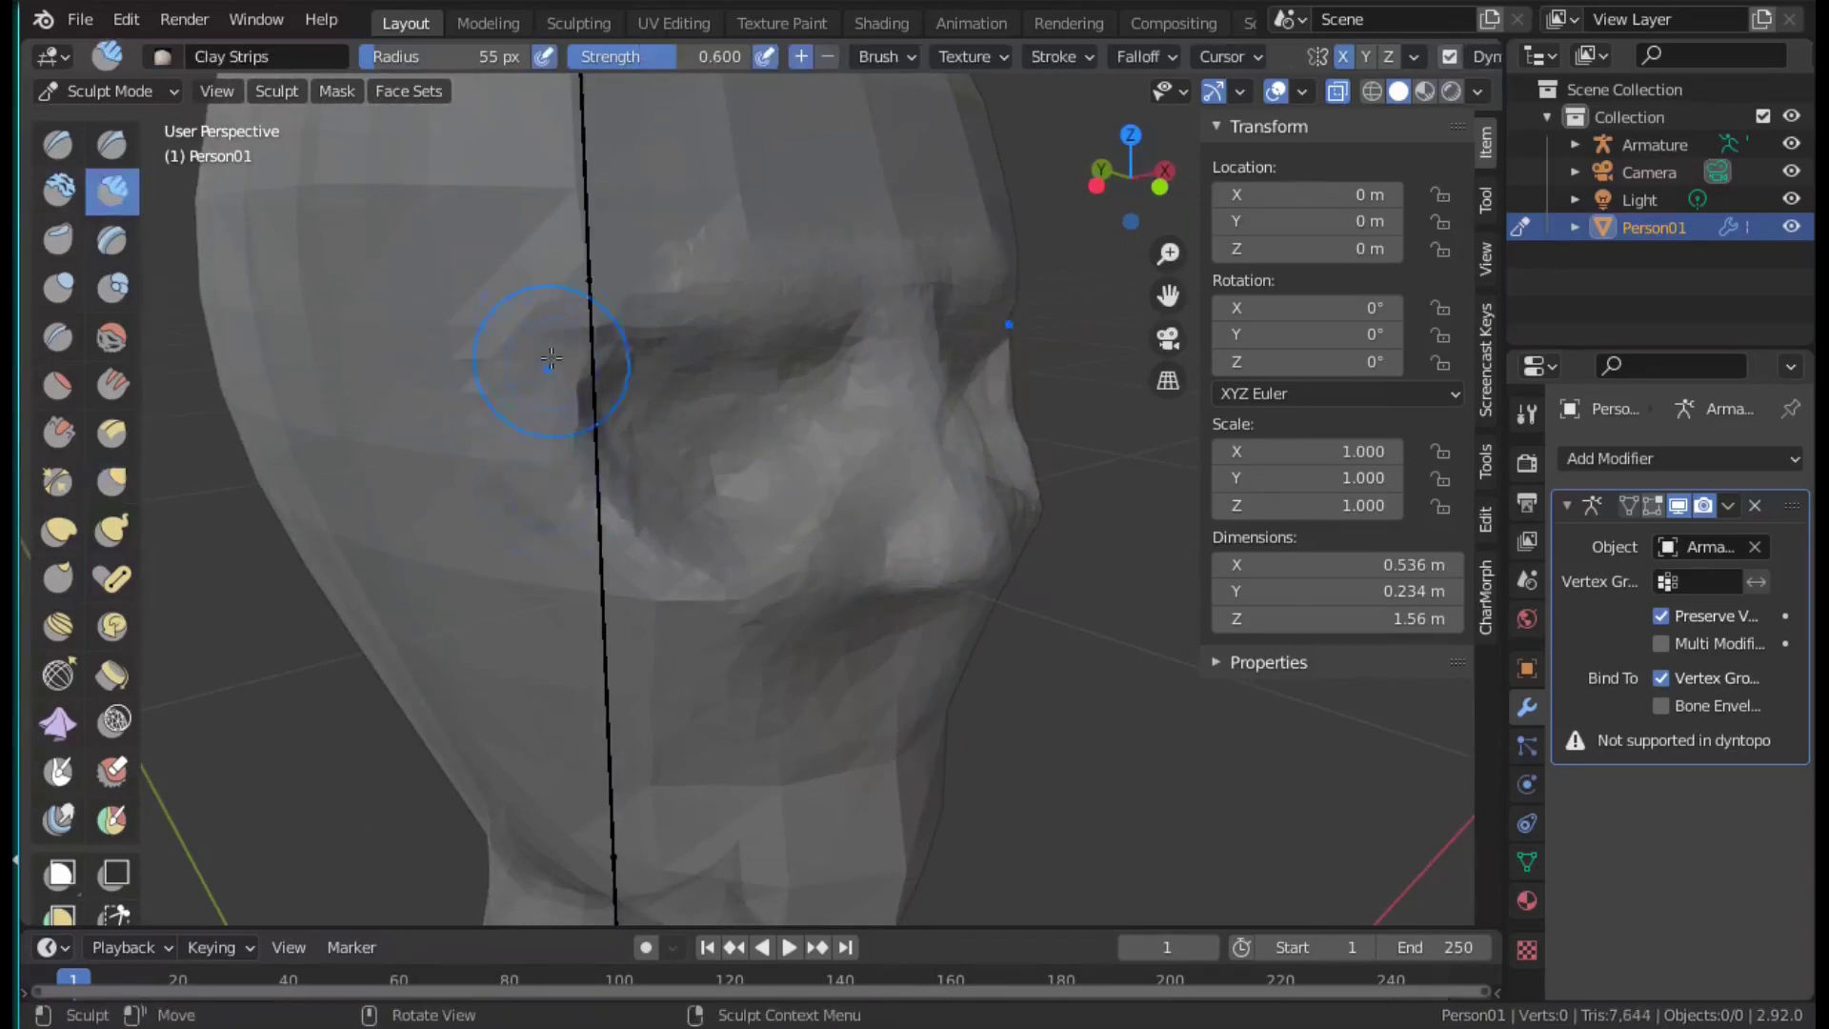
scroll(542, 400, "up", 2)
left_click_drag(551, 449, 355, 404)
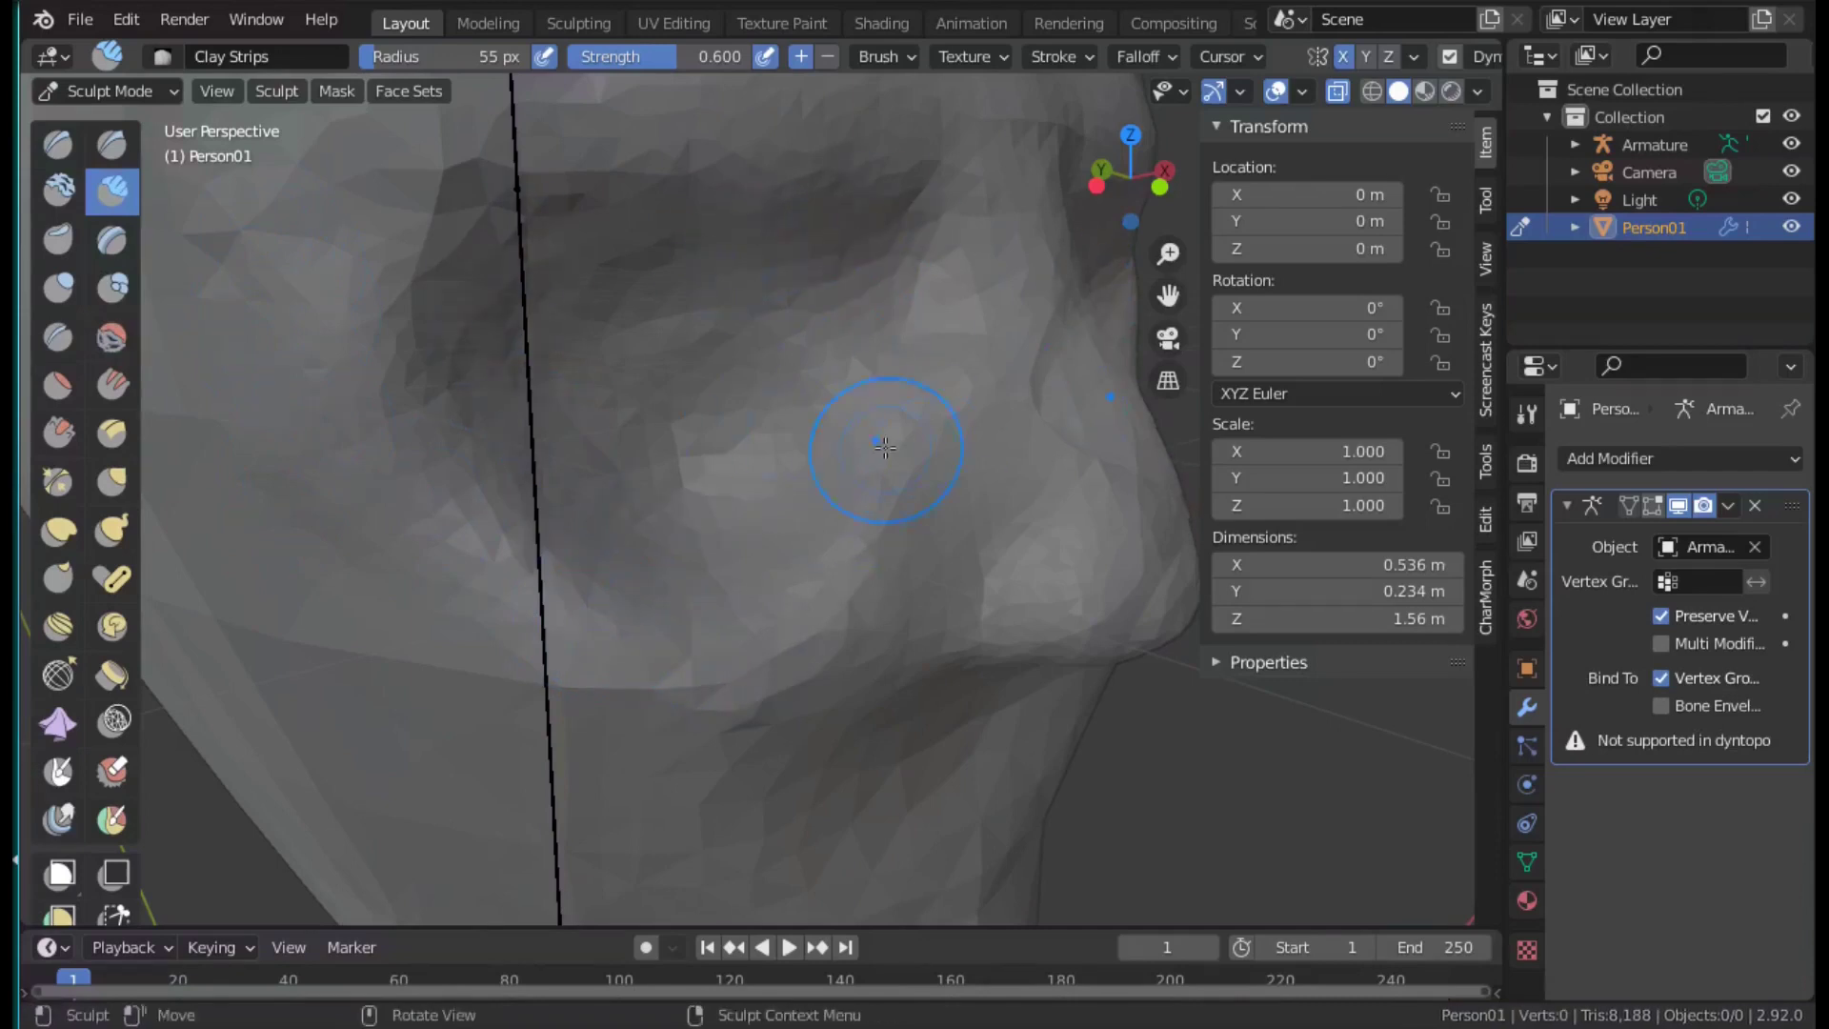
middle_click_drag(885, 447, 830, 438)
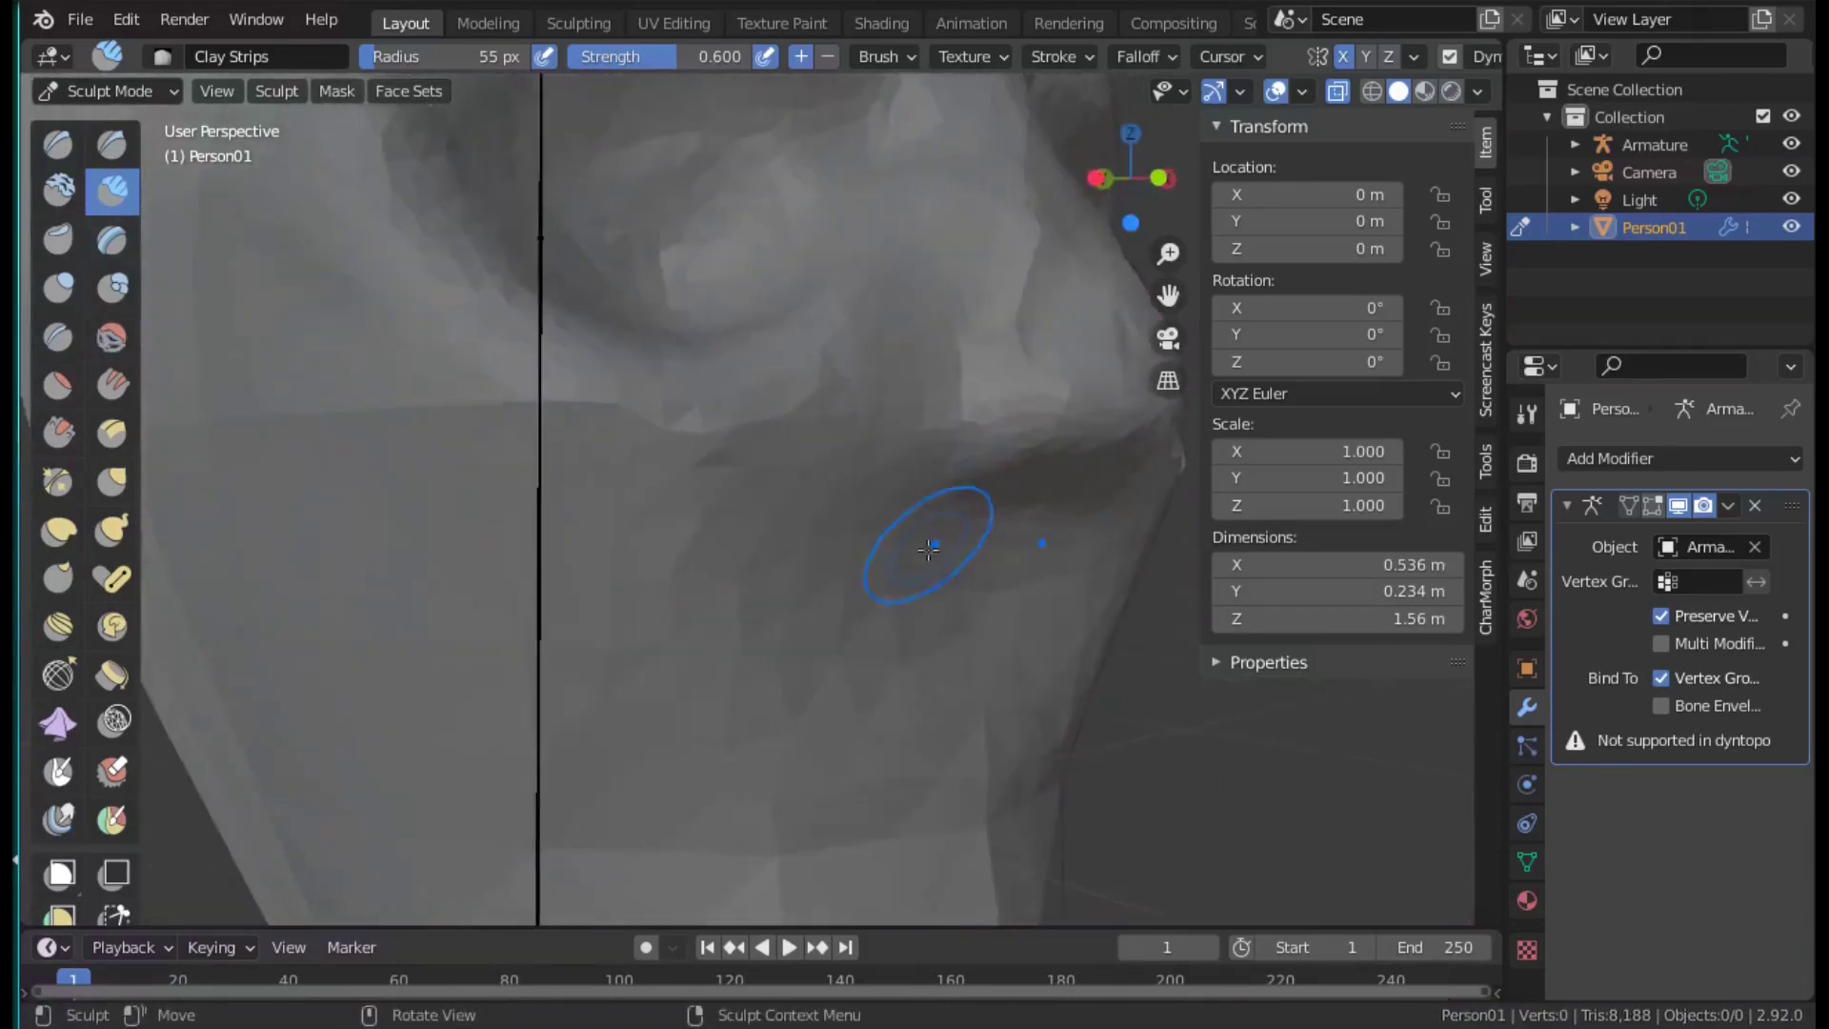
middle_click_drag(939, 531, 896, 504)
left_click_drag(867, 493, 872, 567)
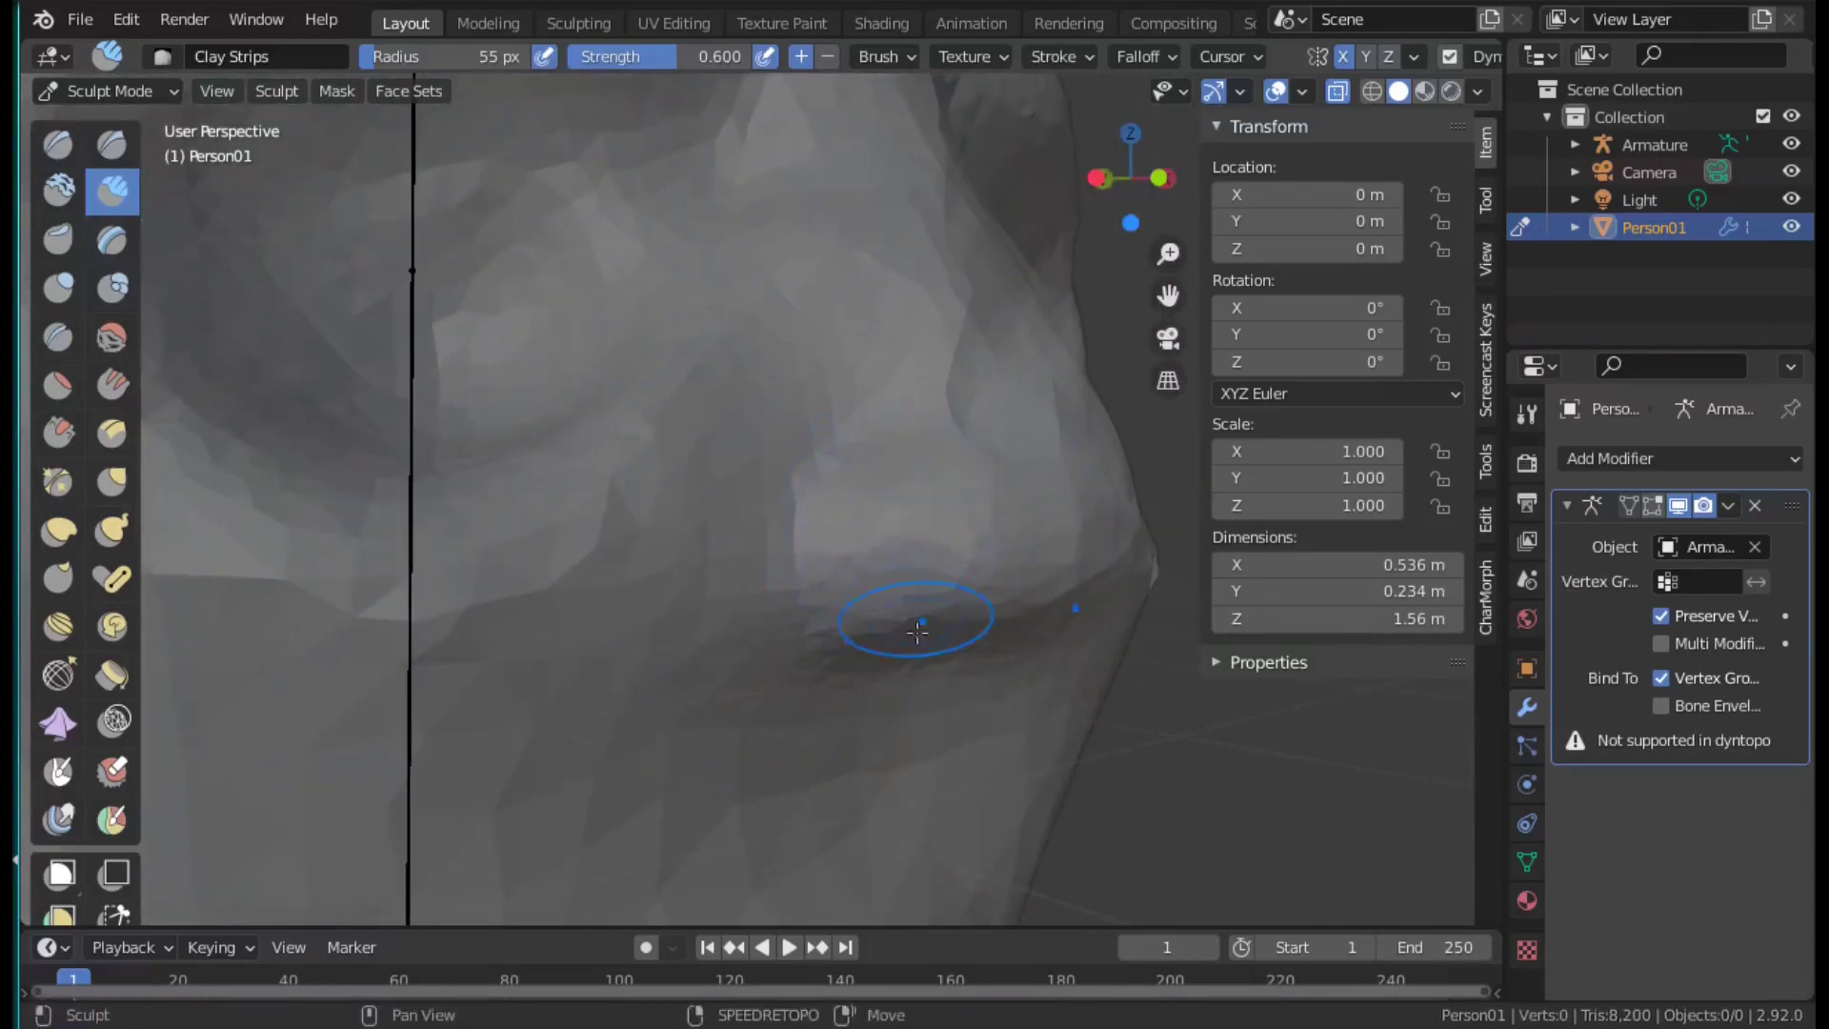
middle_click_drag(933, 634, 697, 614)
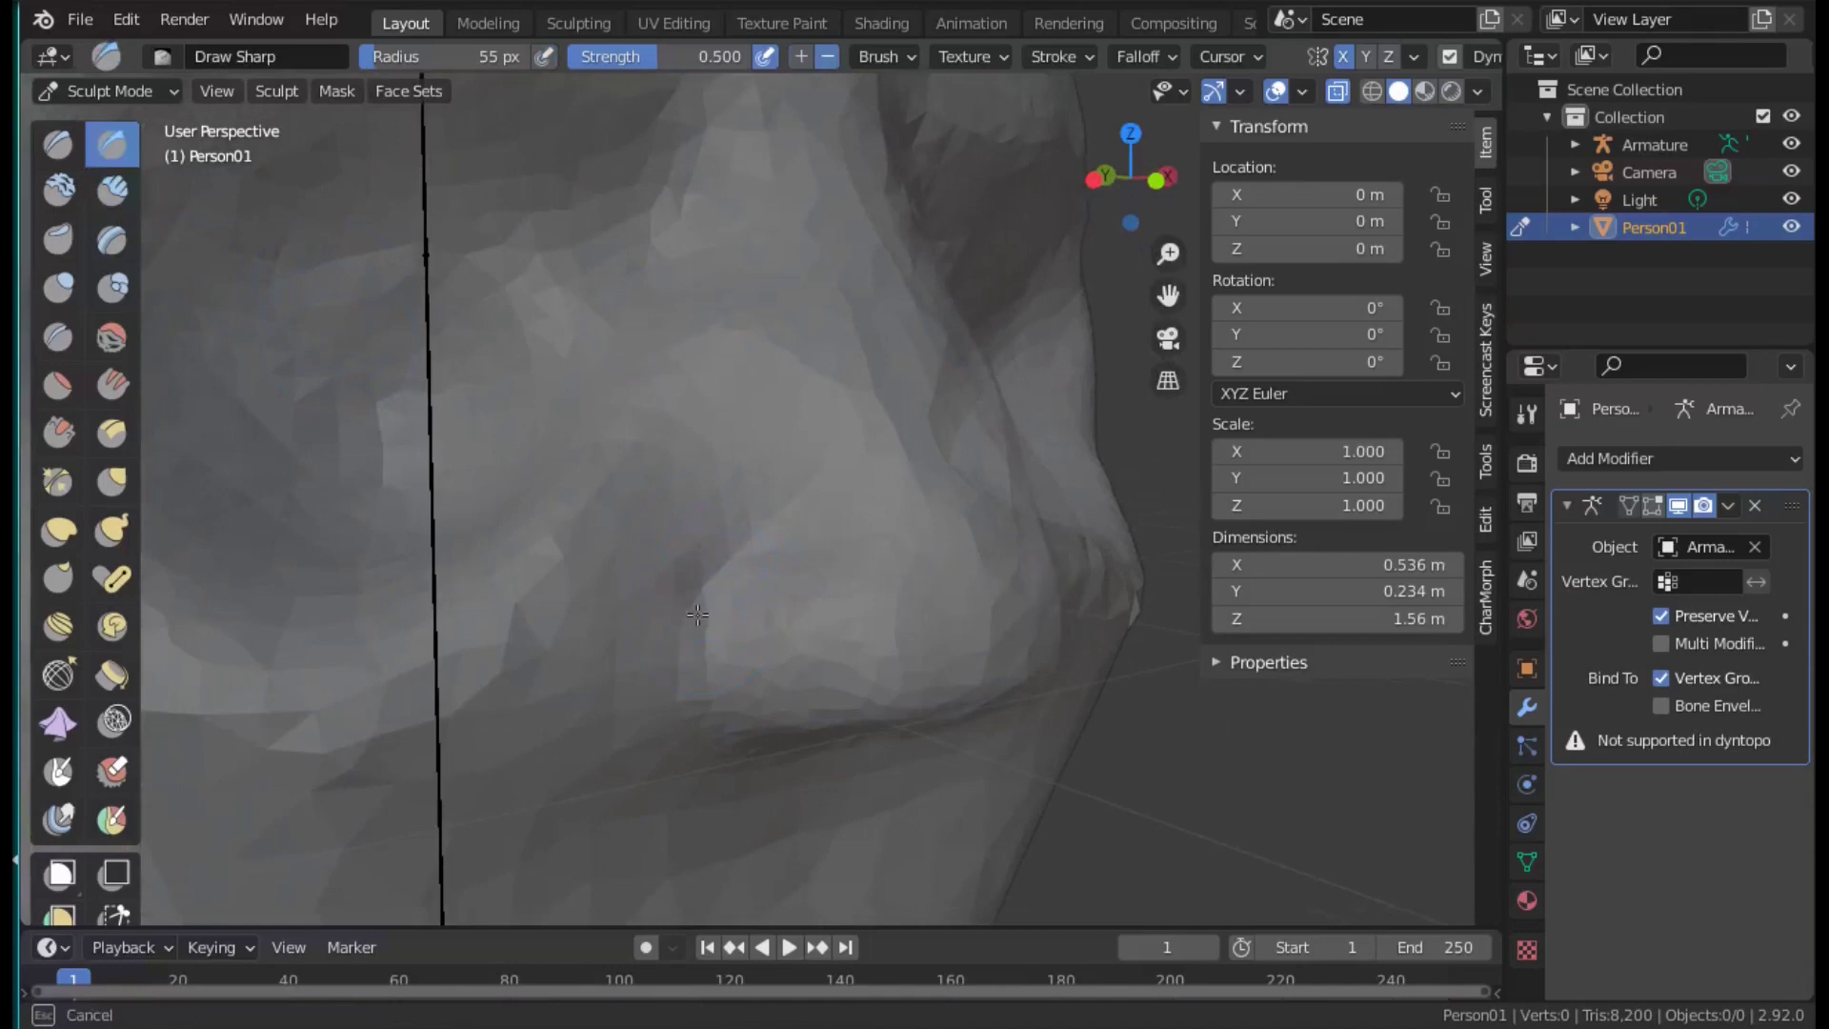
Sharpen a crease beside the nose, then orbit out to see the whole head.
left_click_drag(772, 521, 702, 735)
middle_click_drag(702, 734, 669, 645)
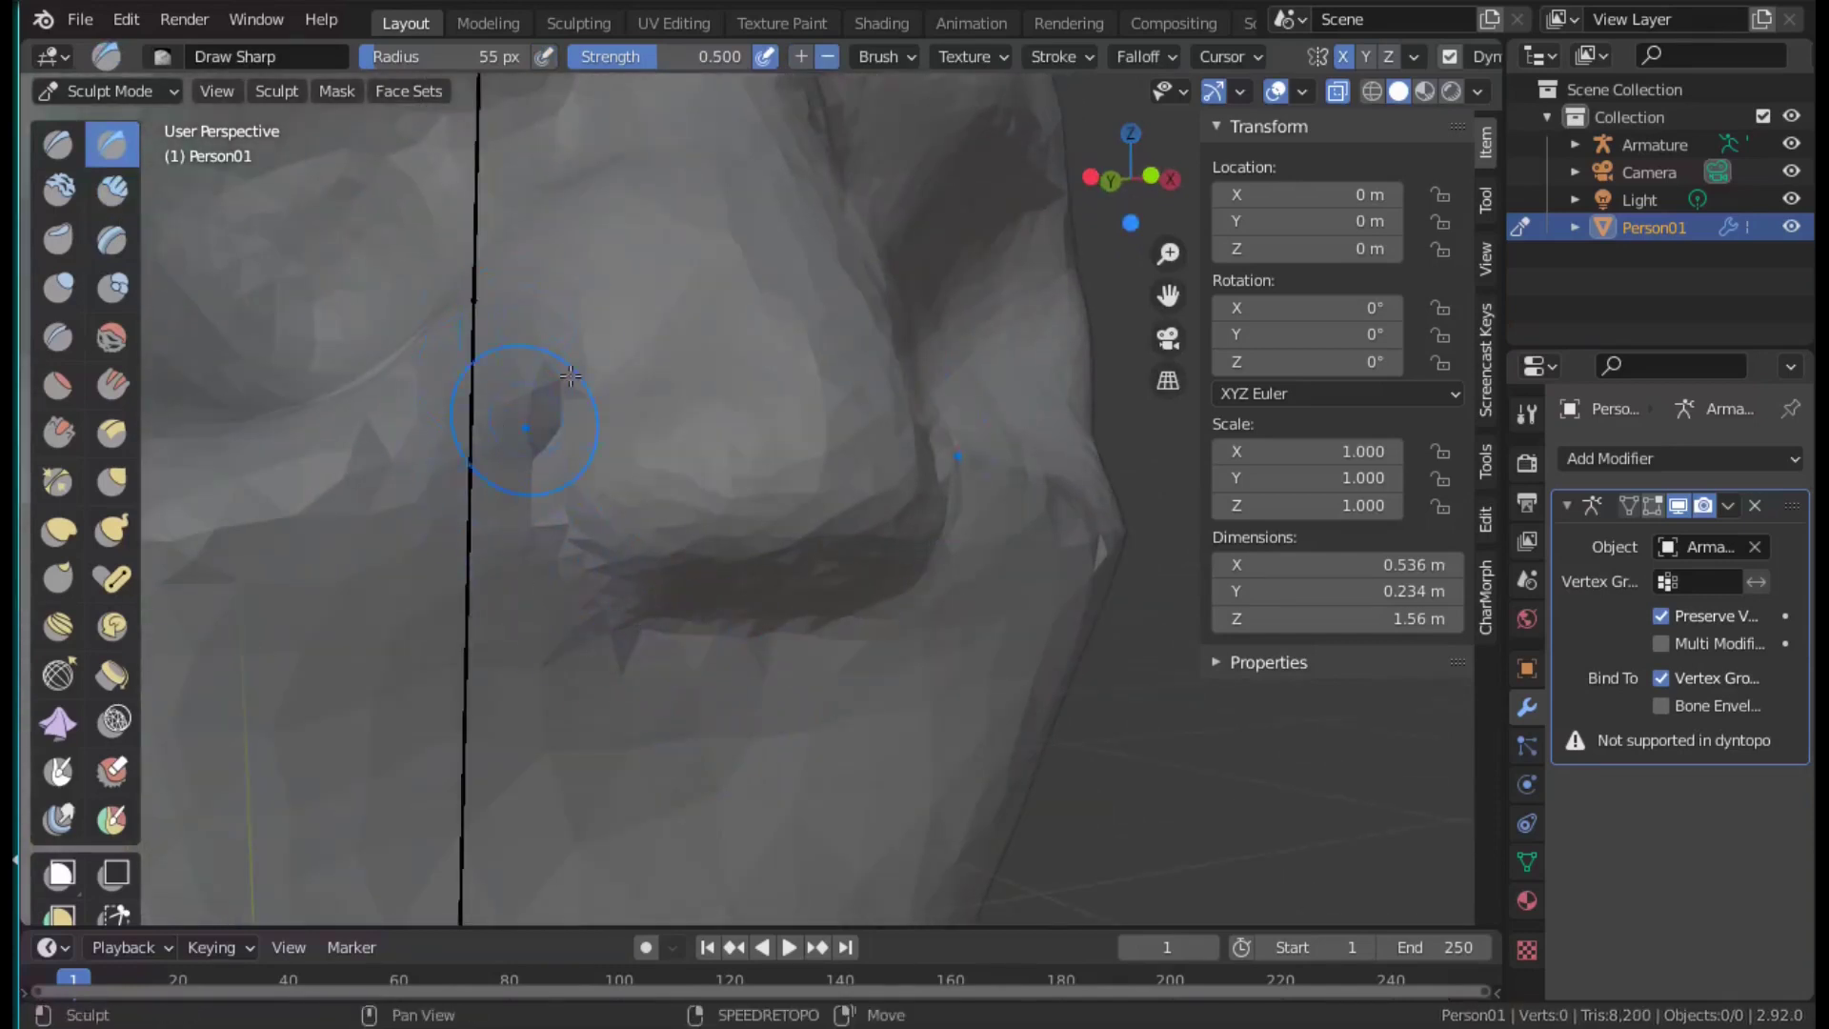
scroll(570, 376, "down", 3)
scroll(857, 686, "down", 4)
mouse_move(857, 685)
middle_mouse_down()
mouse_move(696, 635)
mouse_move(779, 347)
middle_mouse_up()
With the Clay Strips brush active, frame a near-front close-up of the eye and nose.
key("c")
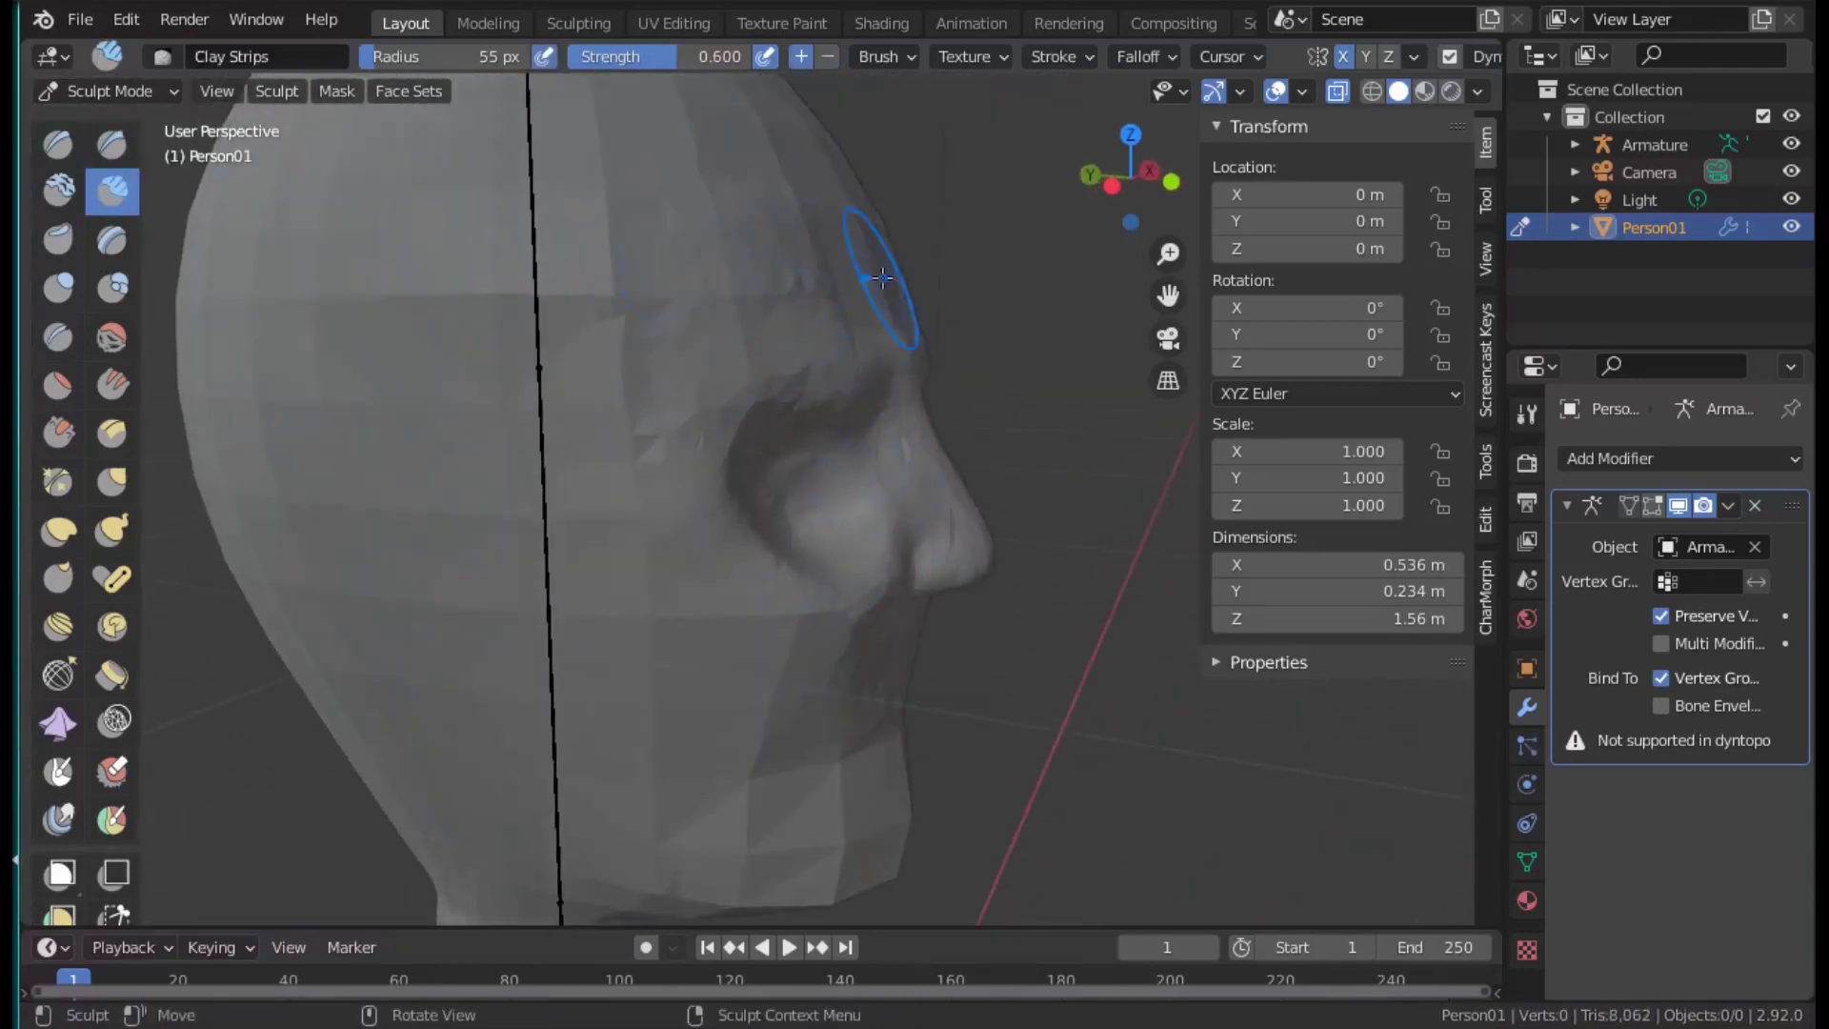
middle_click_drag(883, 277, 616, 328)
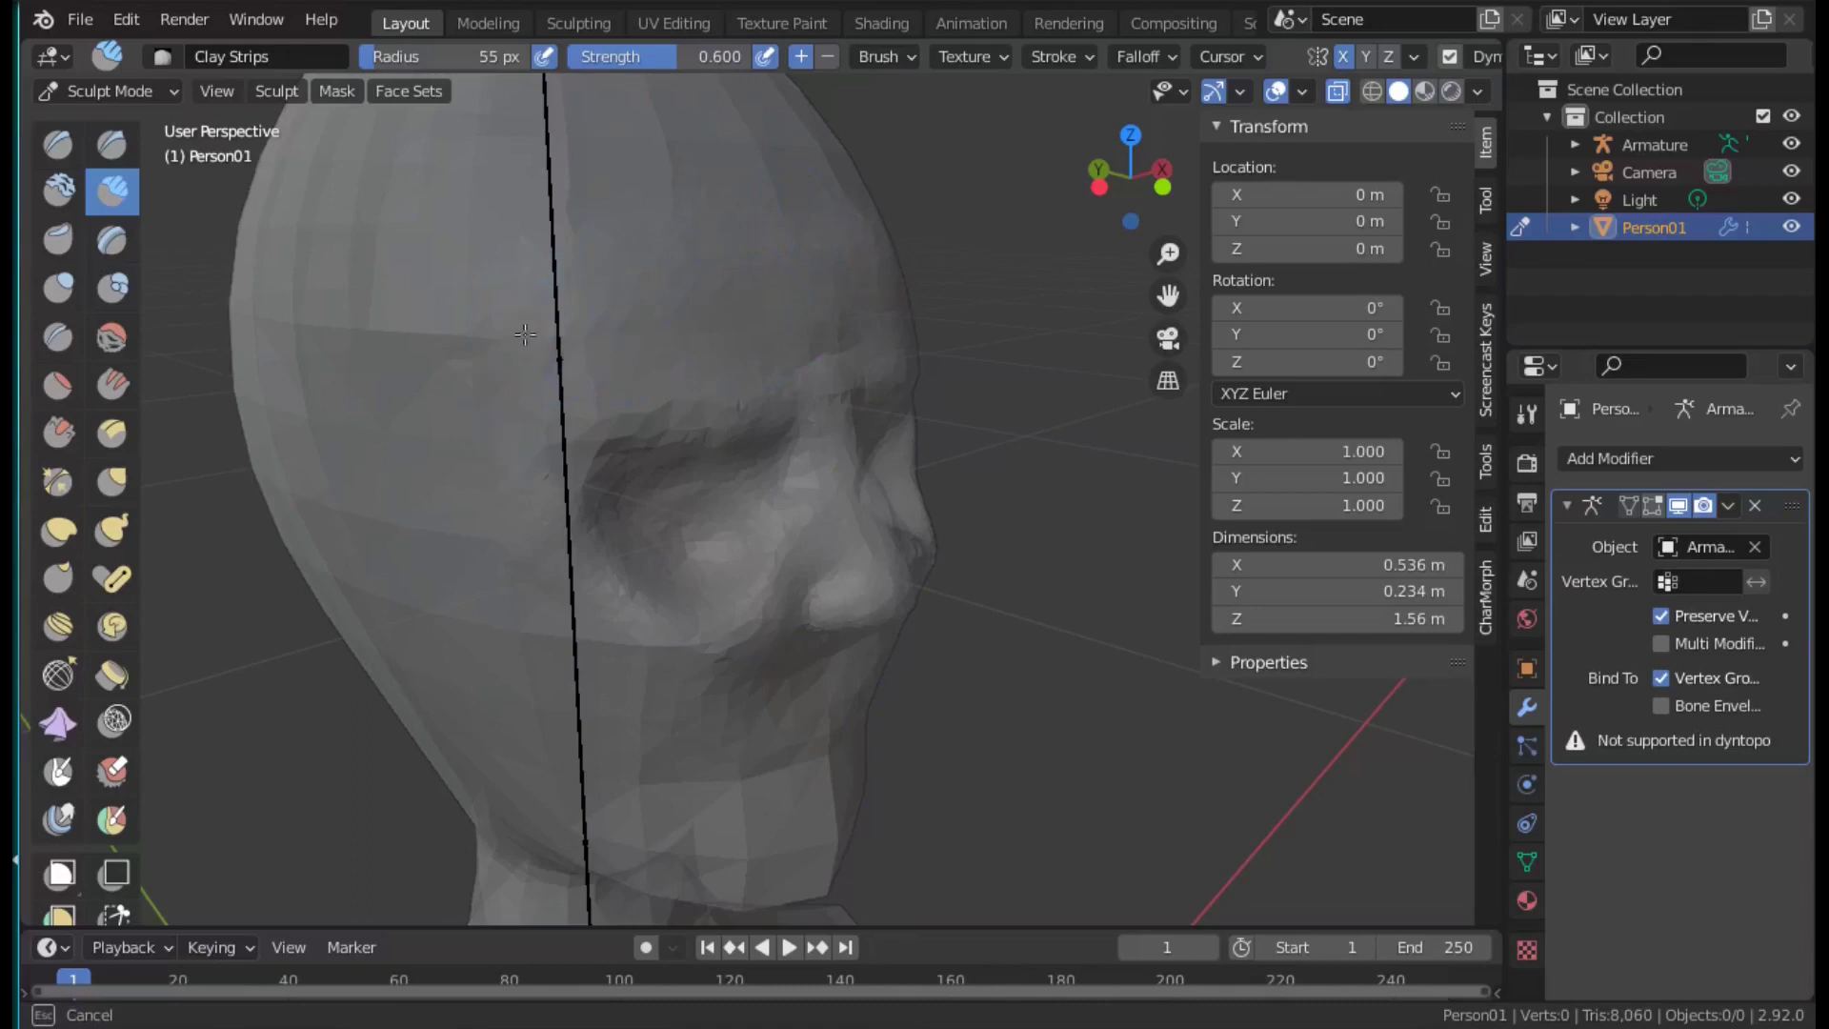
middle_click_drag(813, 292, 817, 233)
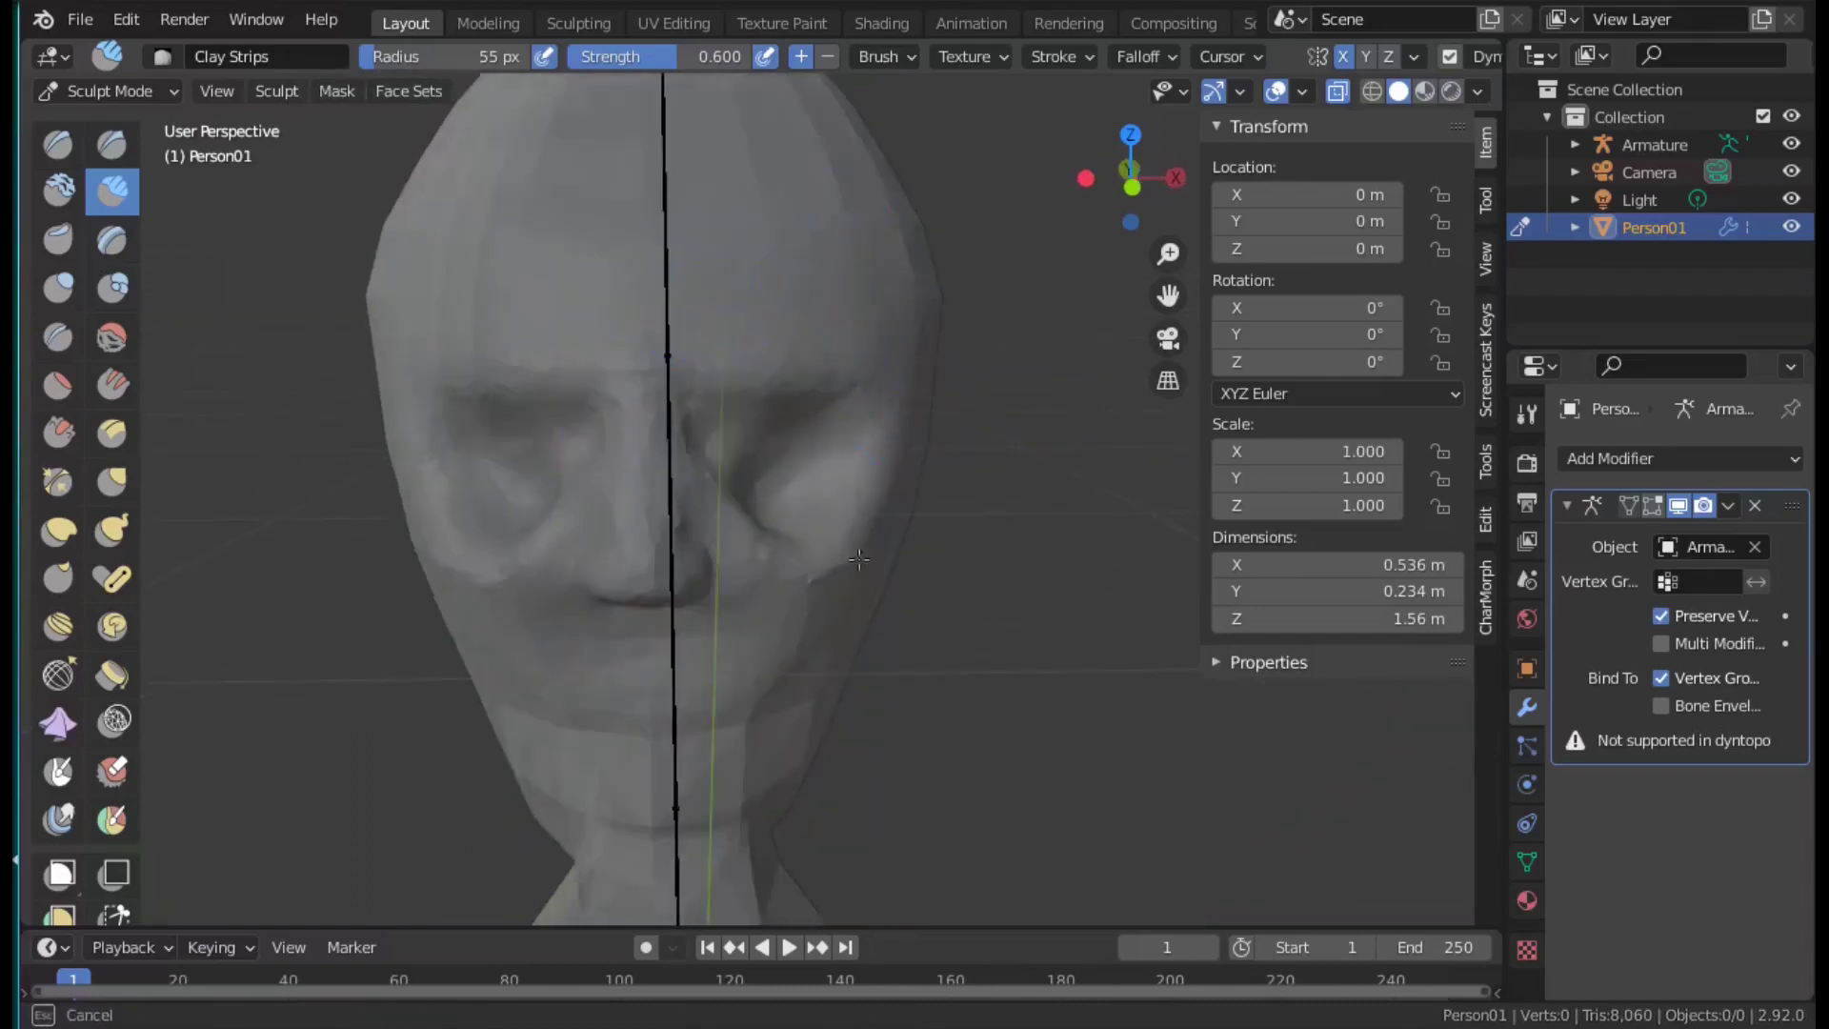
mouse_move(1041, 674)
middle_mouse_down()
mouse_move(557, 661)
mouse_move(513, 699)
middle_mouse_up()
scroll(857, 667, "up", 3)
scroll(557, 661, "up", 2)
Deepen and reshape the eye socket using the Draw brush.
left_click(111, 143)
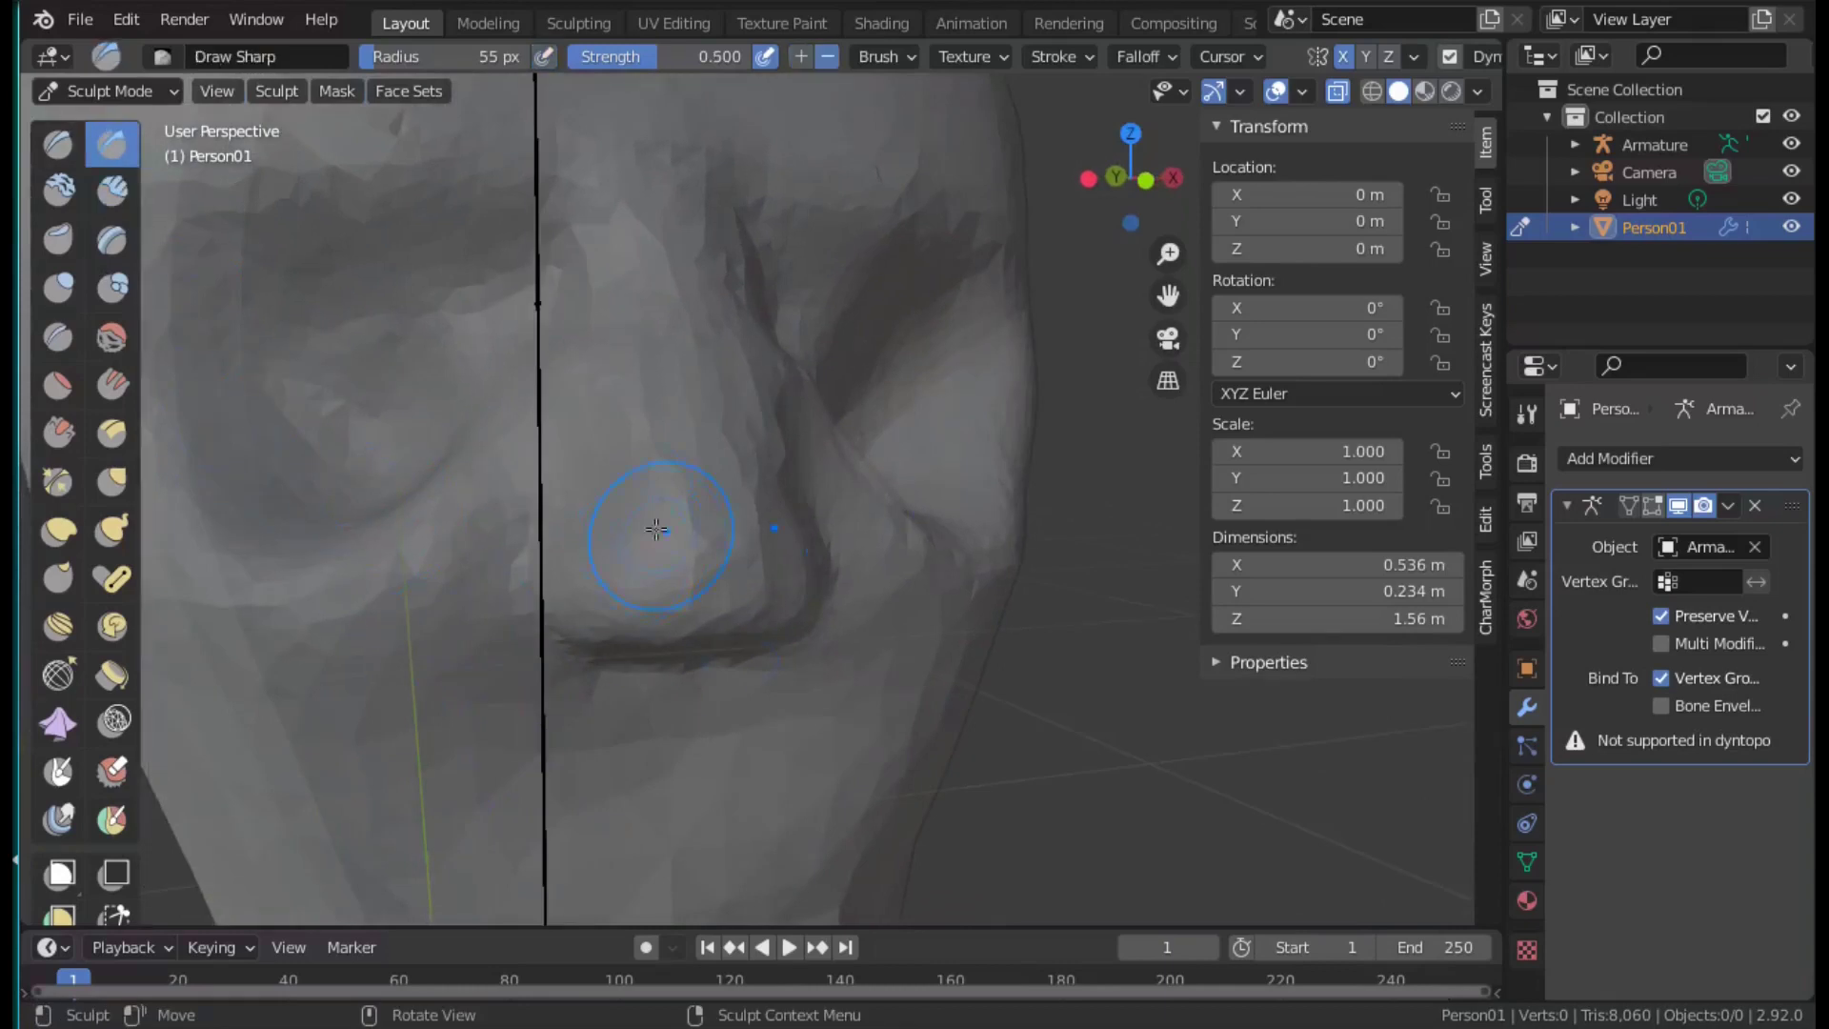
mouse_move(634, 556)
middle_mouse_down()
mouse_move(758, 607)
mouse_move(653, 407)
mouse_move(612, 428)
middle_mouse_up()
key("x")
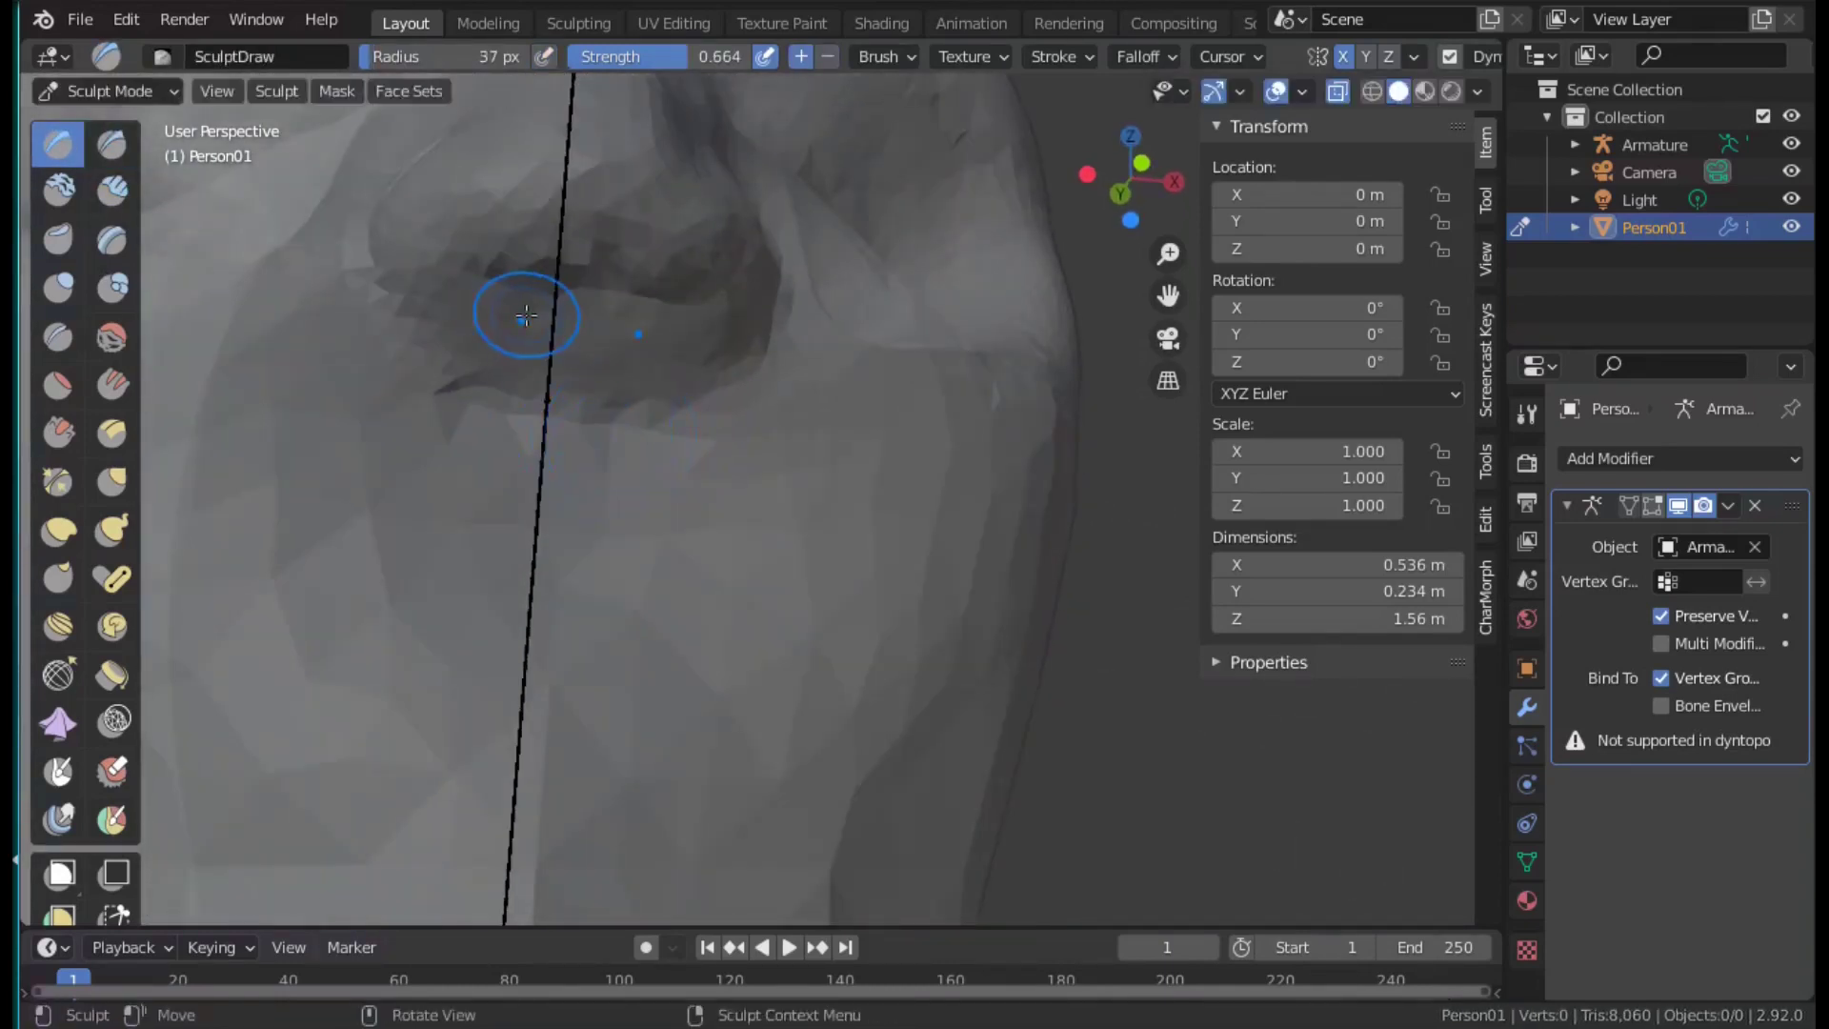
middle_click_drag(525, 316, 589, 426)
left_click_drag(589, 426, 583, 495)
middle_click_drag(696, 494, 723, 661)
Switch between Clay Strips and Draw Sharp brushes and reframe the whole nose and eye.
key("c")
mouse_move(387, 531)
middle_mouse_down()
mouse_move(610, 639)
mouse_move(661, 759)
mouse_move(584, 783)
mouse_move(854, 790)
mouse_move(824, 795)
middle_mouse_up()
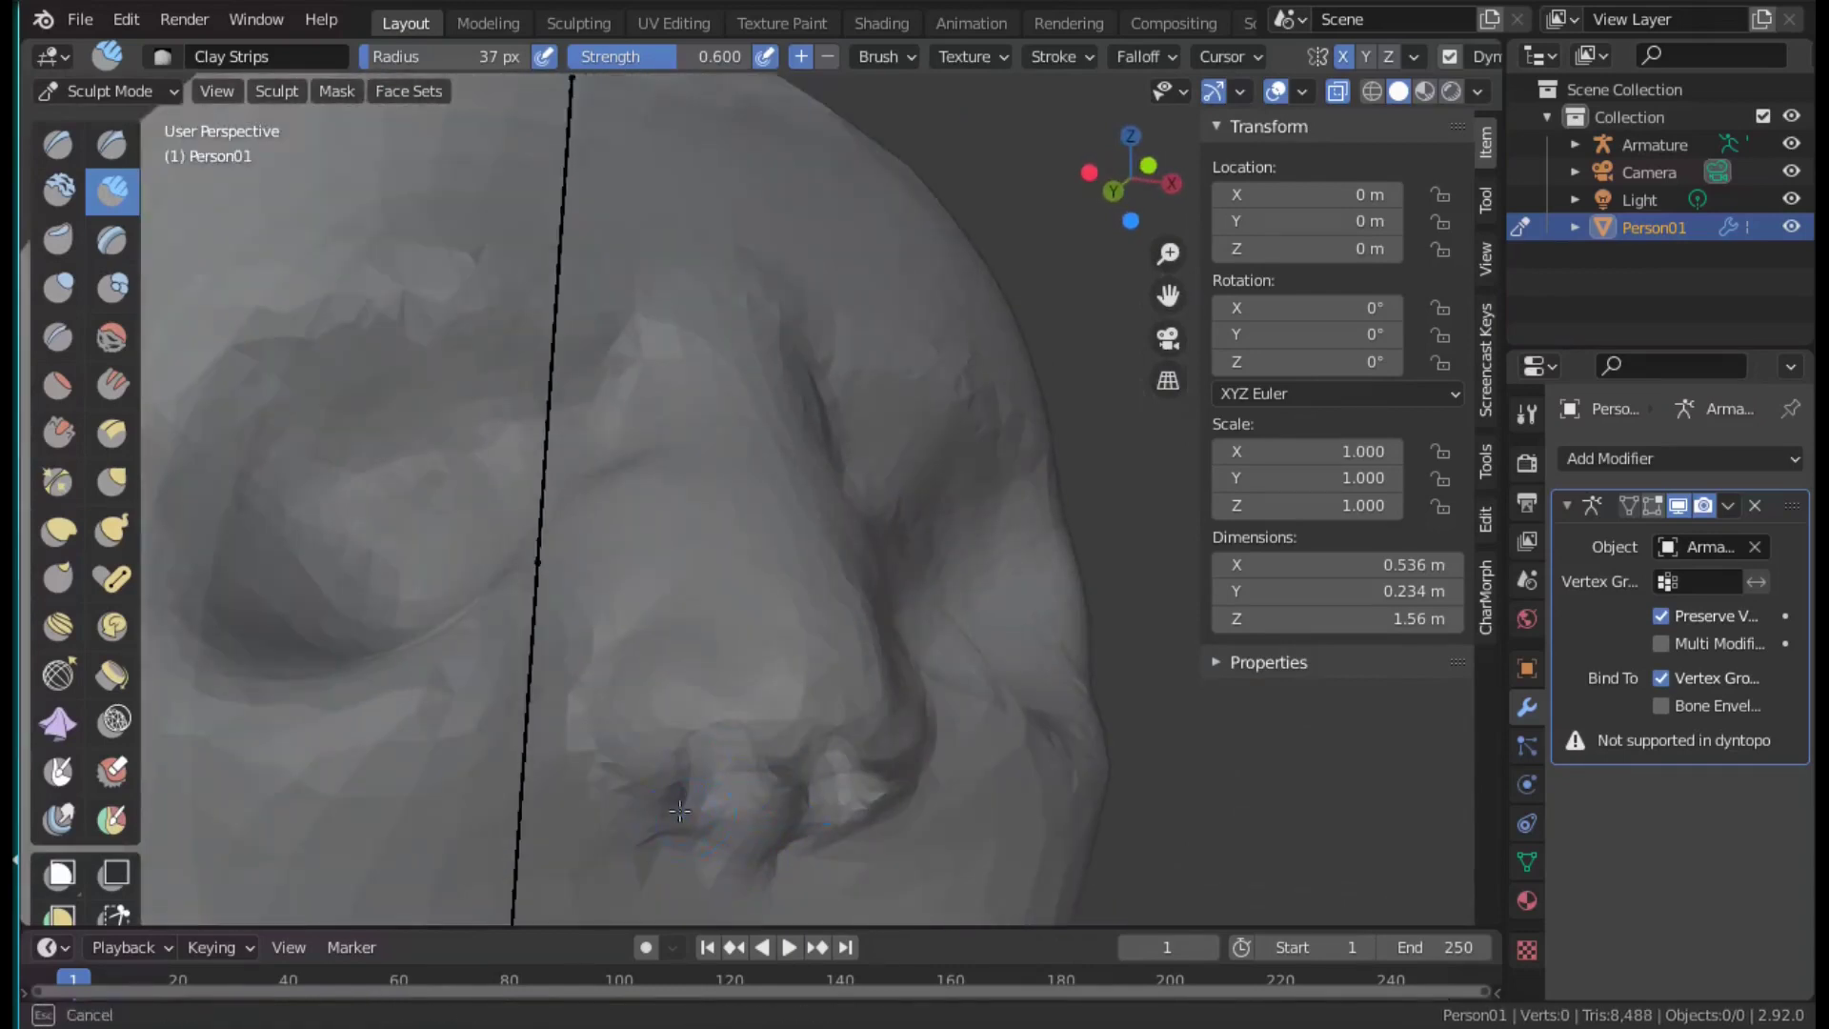
left_click(112, 143)
middle_click_drag(657, 743, 685, 778)
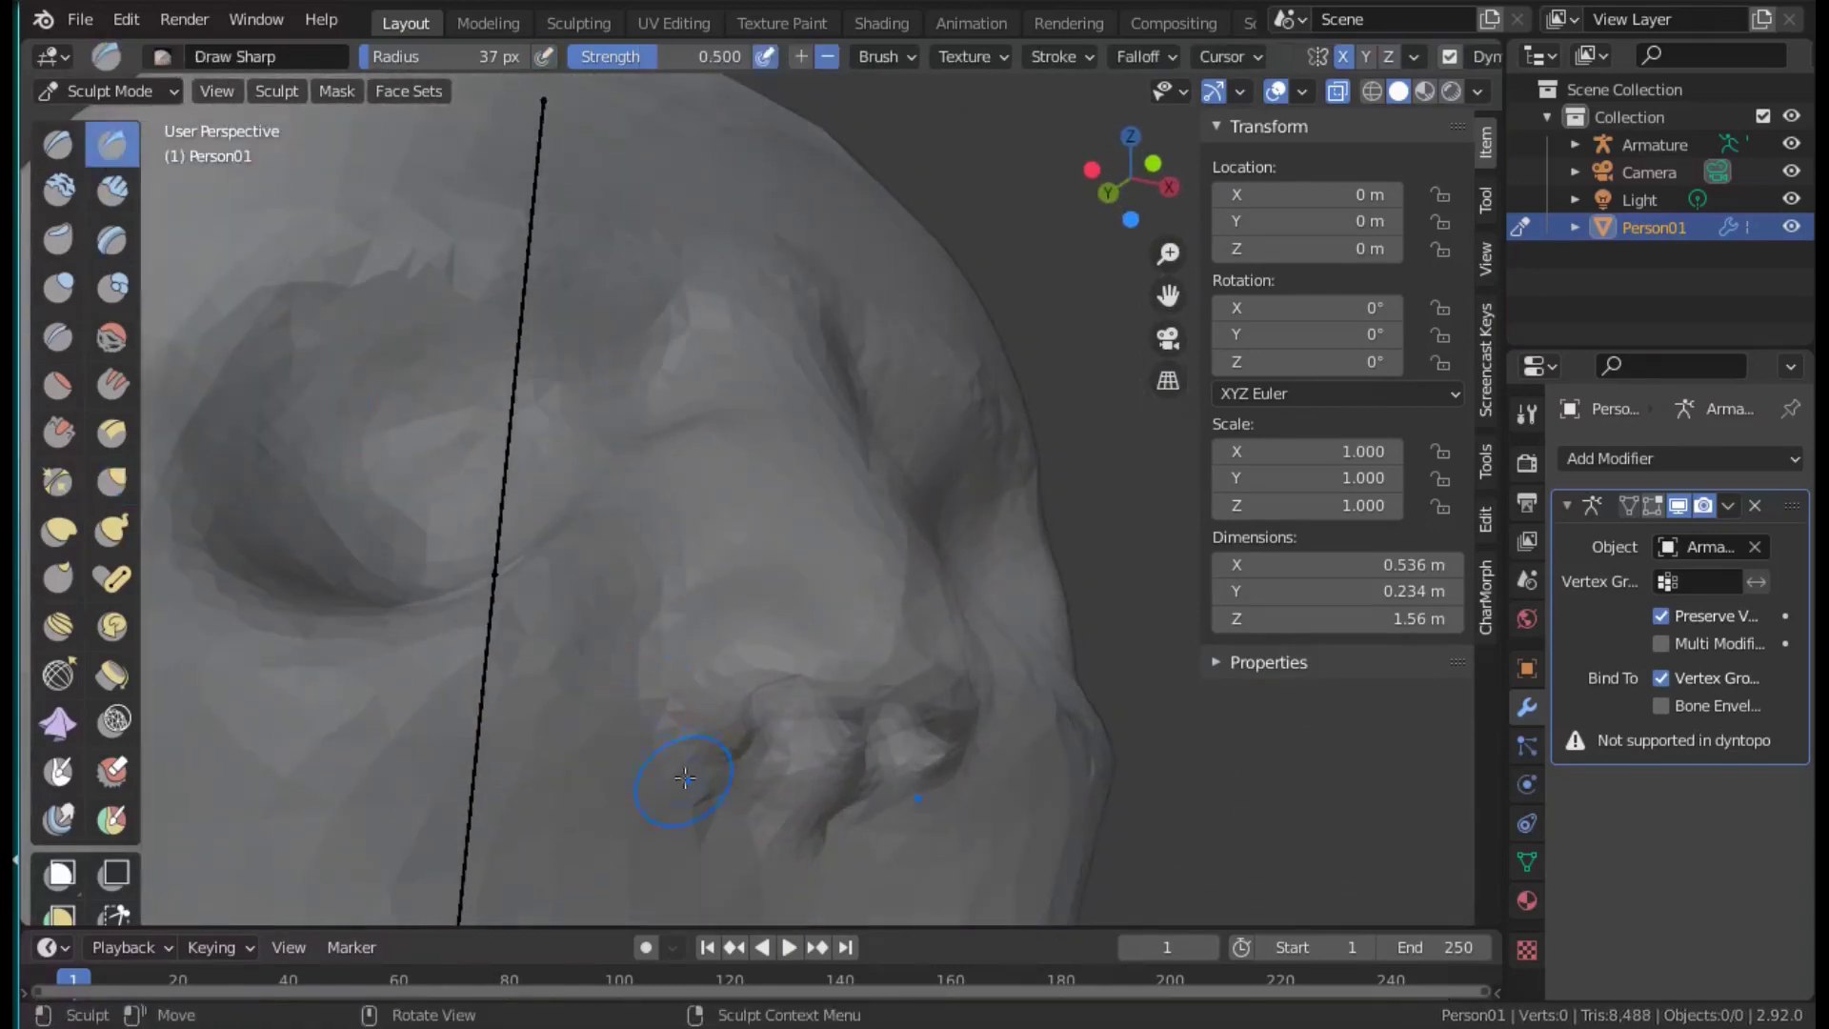
scroll(740, 415, "up", 3)
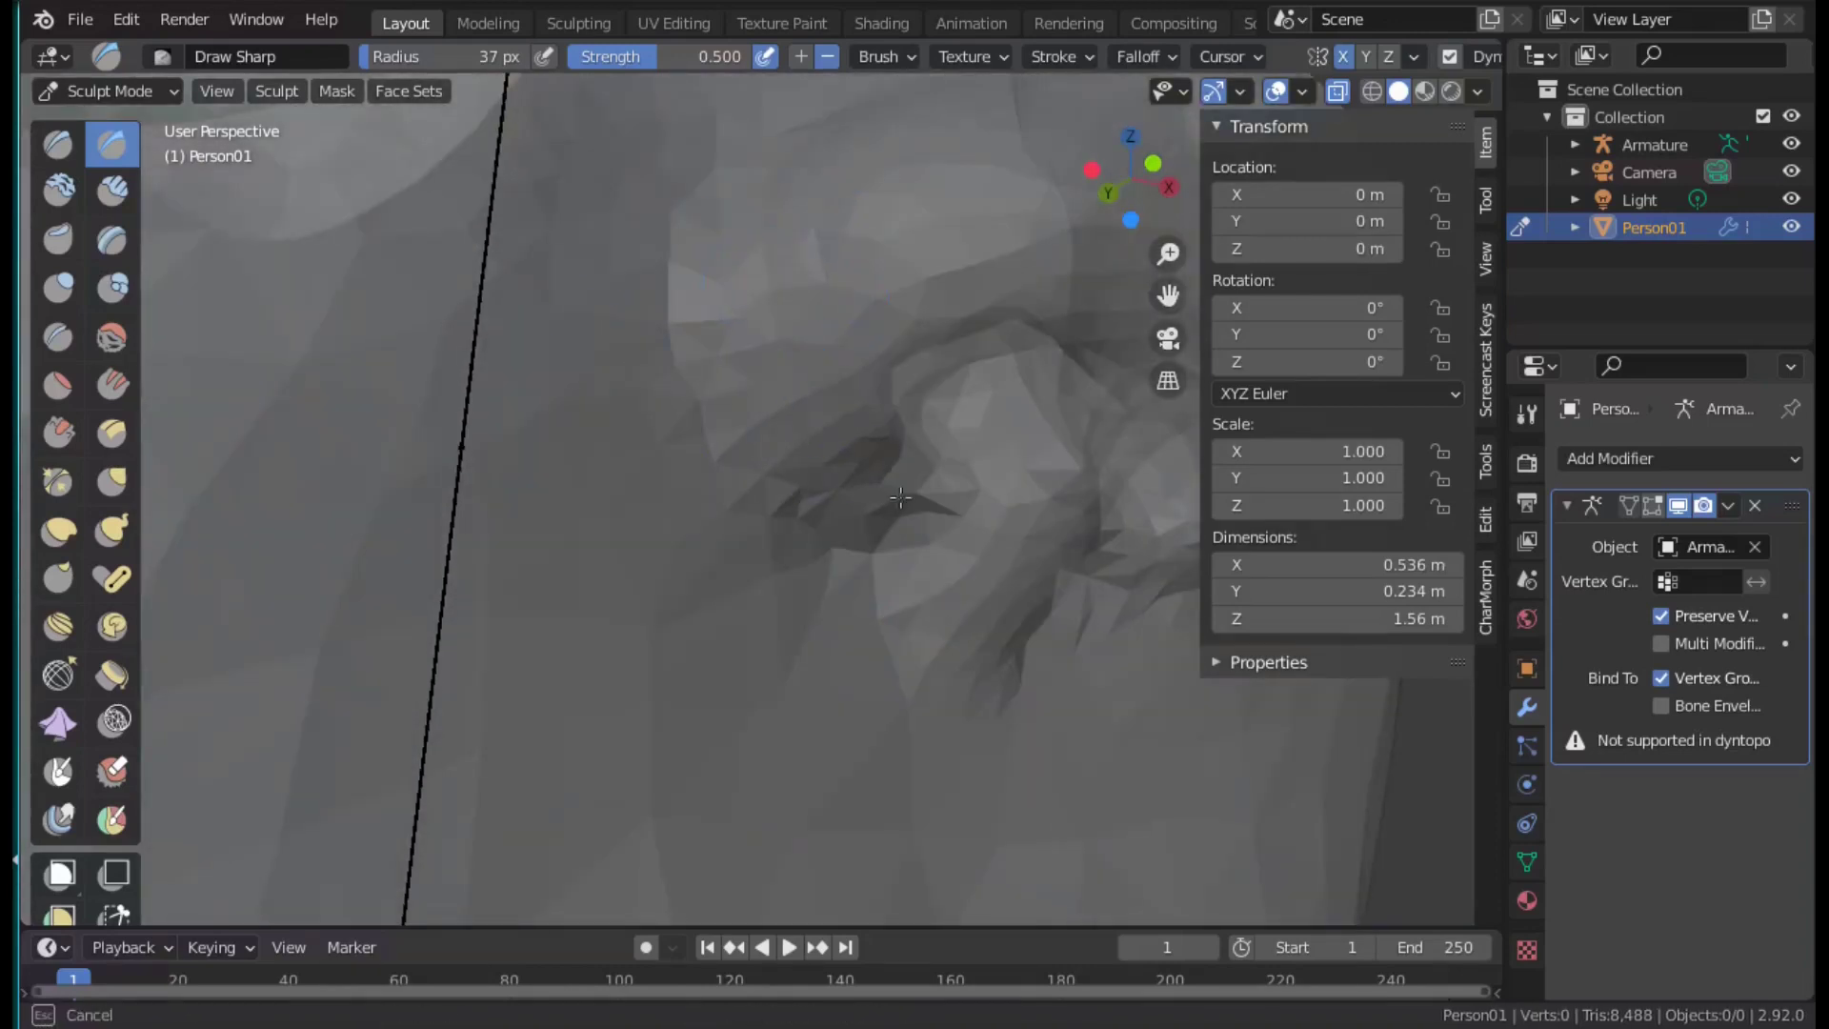
scroll(819, 619, "down", 2)
mouse_move(825, 661)
middle_mouse_down()
mouse_move(771, 636)
mouse_move(632, 470)
middle_mouse_up()
Build up the surface beside the nose, shape the nose bridge, and add an eyebrow ridge with Clay Strips.
key("c")
left_click_drag(839, 469, 808, 503)
middle_click_drag(794, 498, 495, 420)
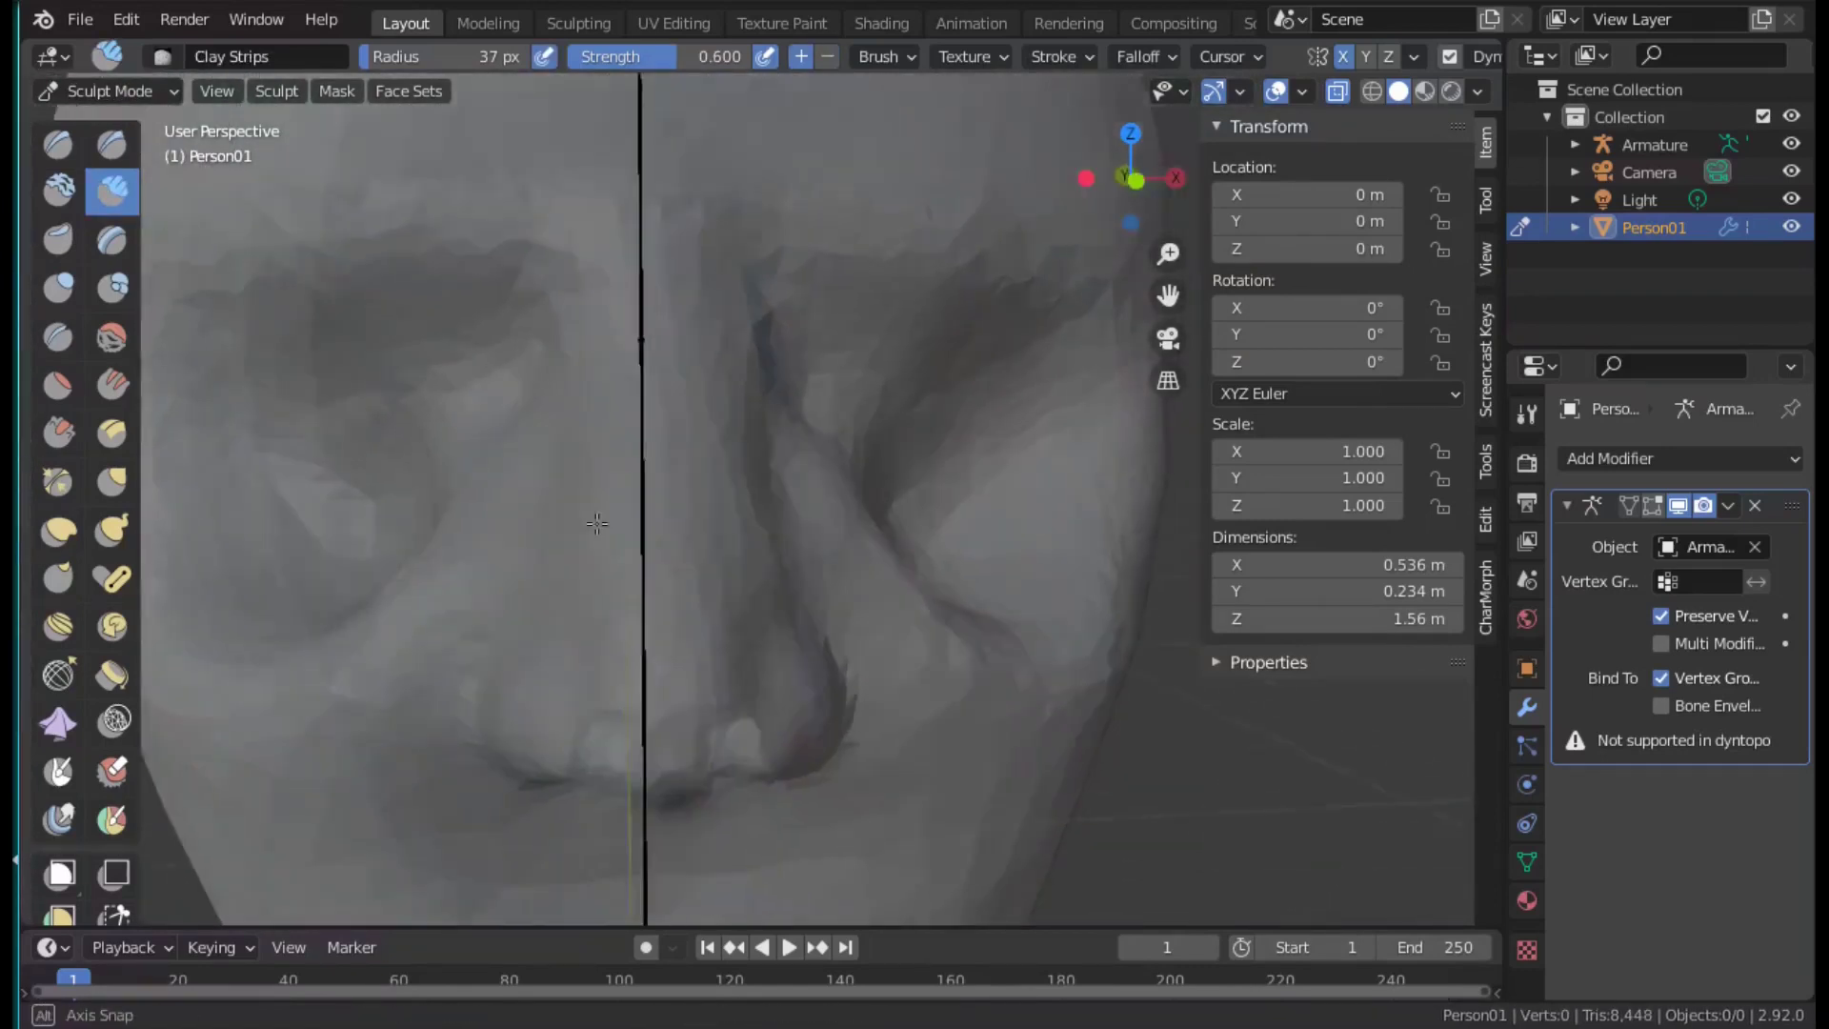
left_click_drag(457, 362, 513, 382)
middle_click_drag(513, 382, 645, 556)
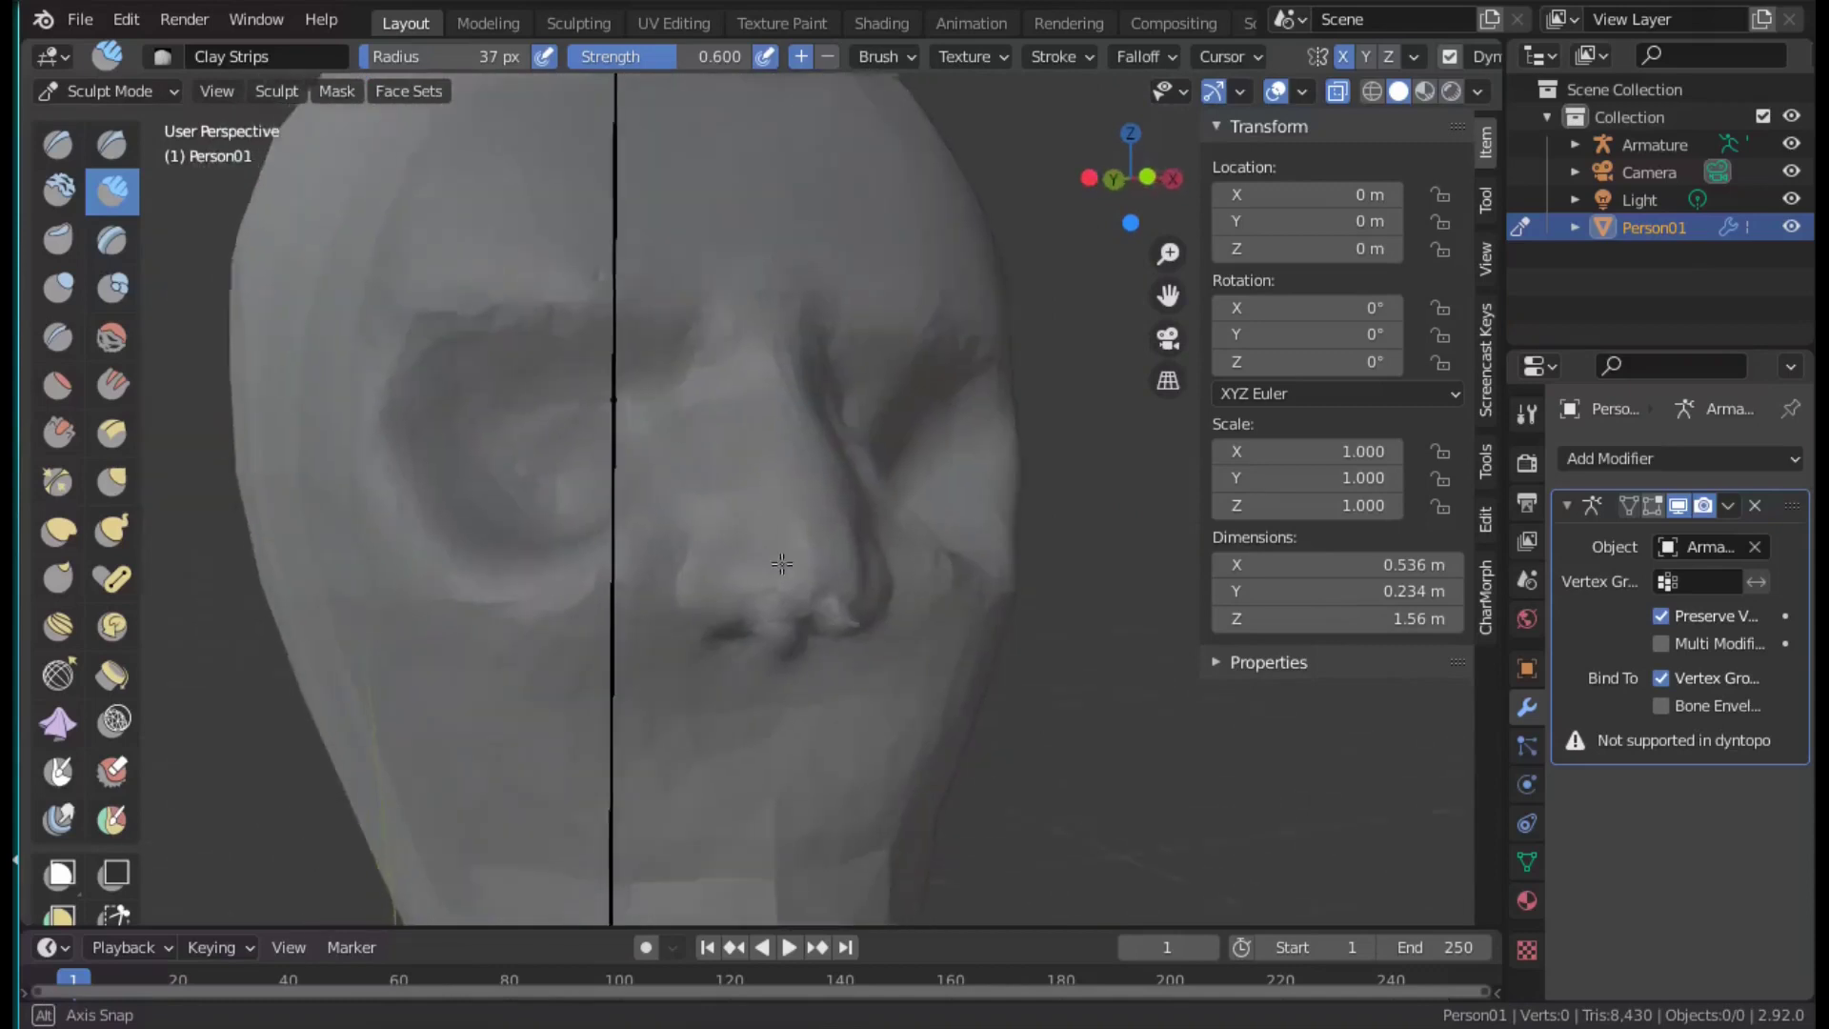
left_click_drag(644, 556, 574, 456)
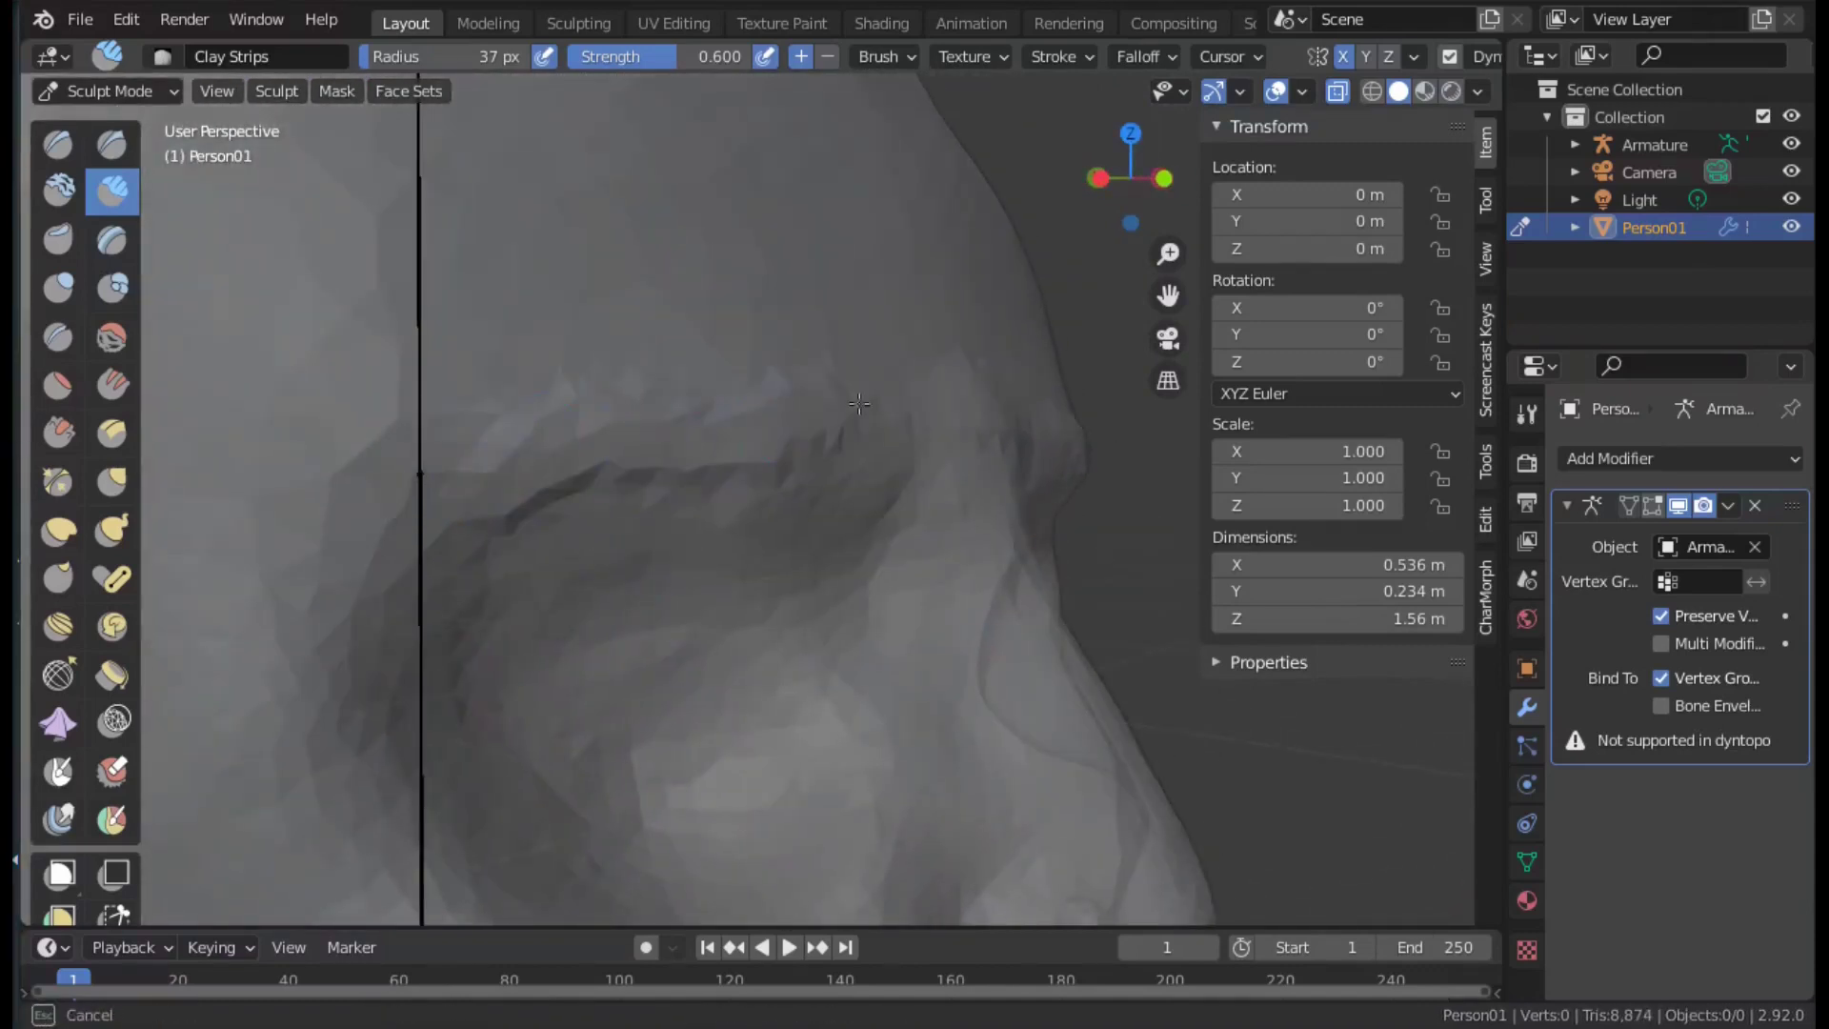
Add a small stroke below the brow, view the head from the front, and return to Object Mode.
middle_click_drag(892, 455, 747, 645)
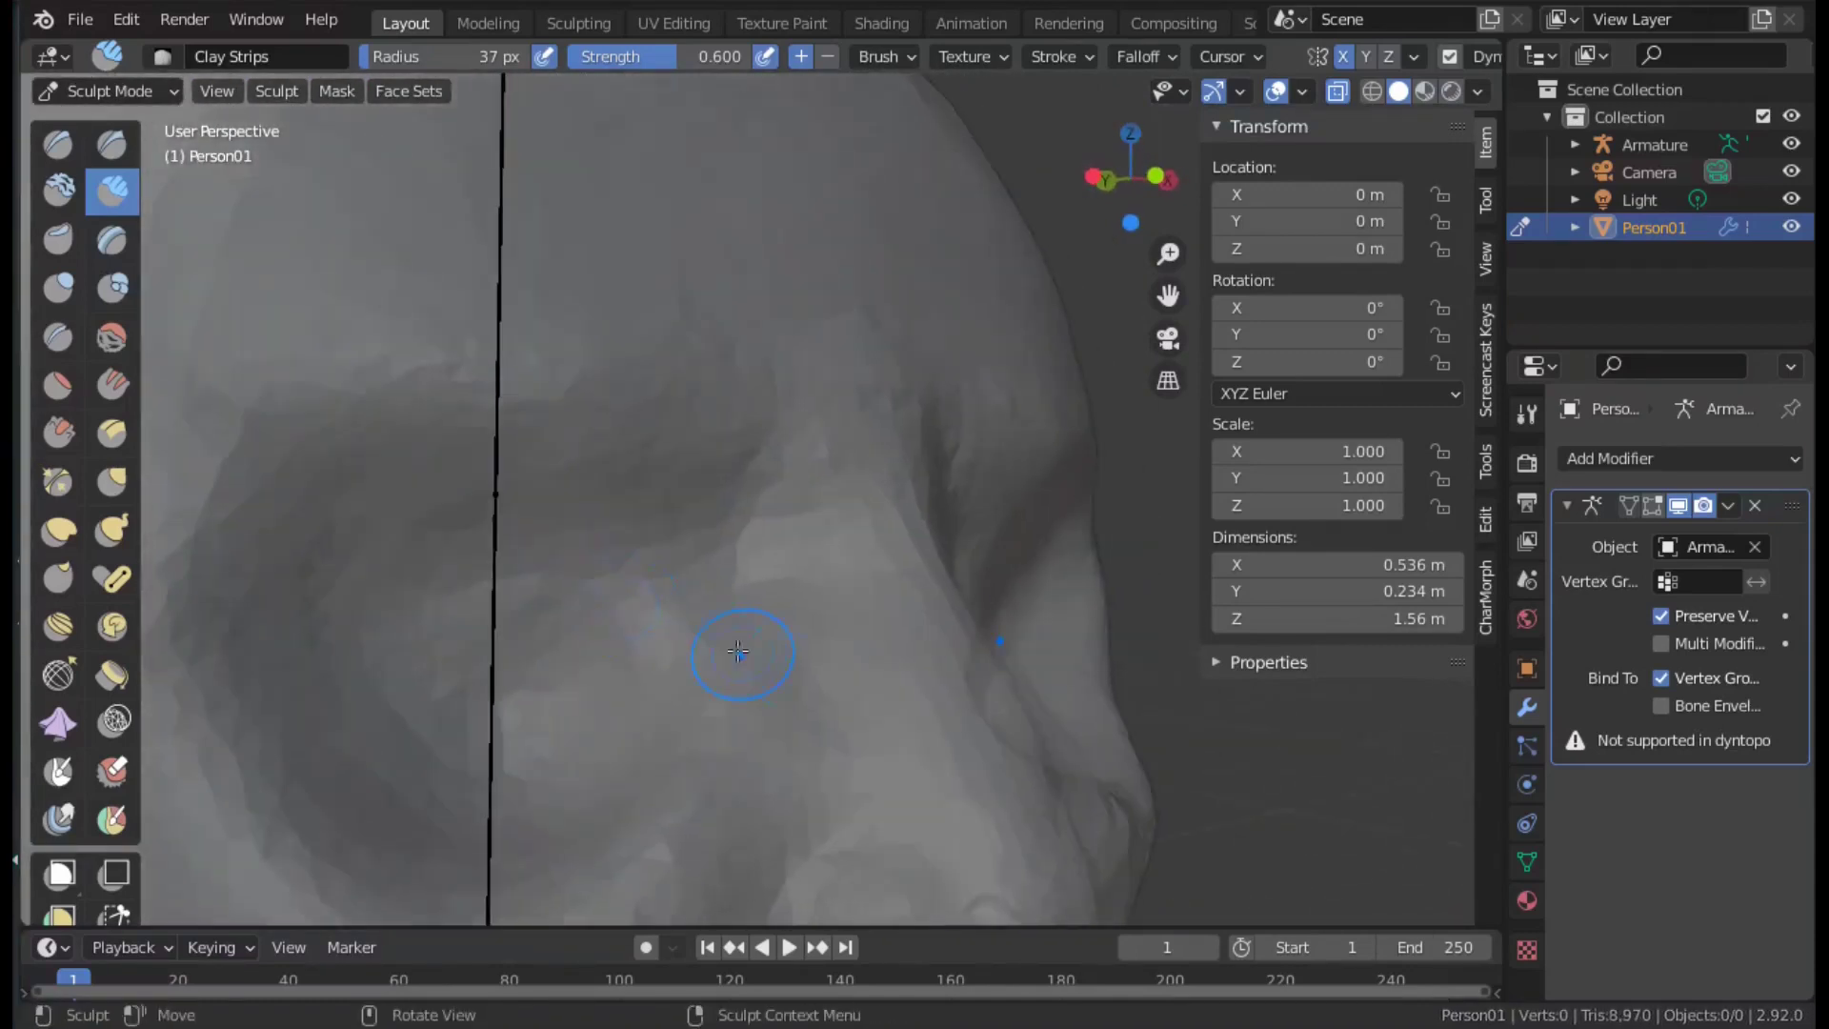
left_click_drag(609, 543, 533, 567)
key("KP_1")
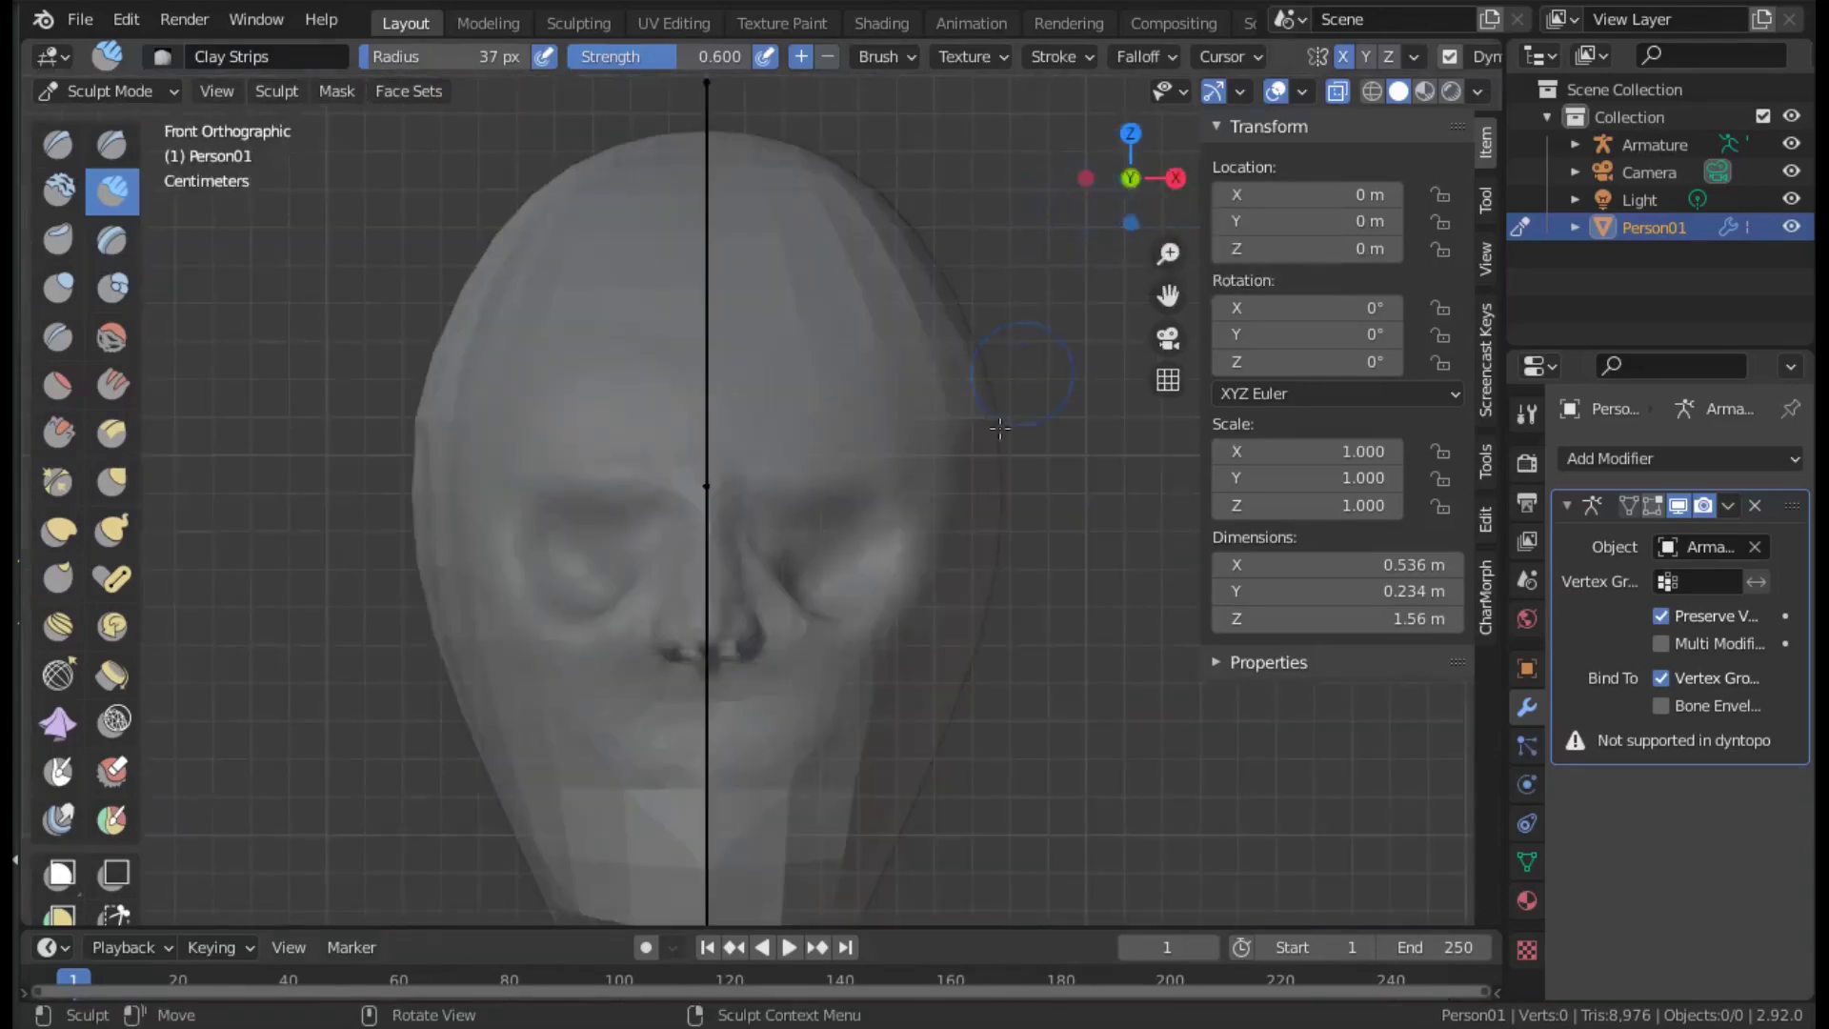
key("ctrl+Tab")
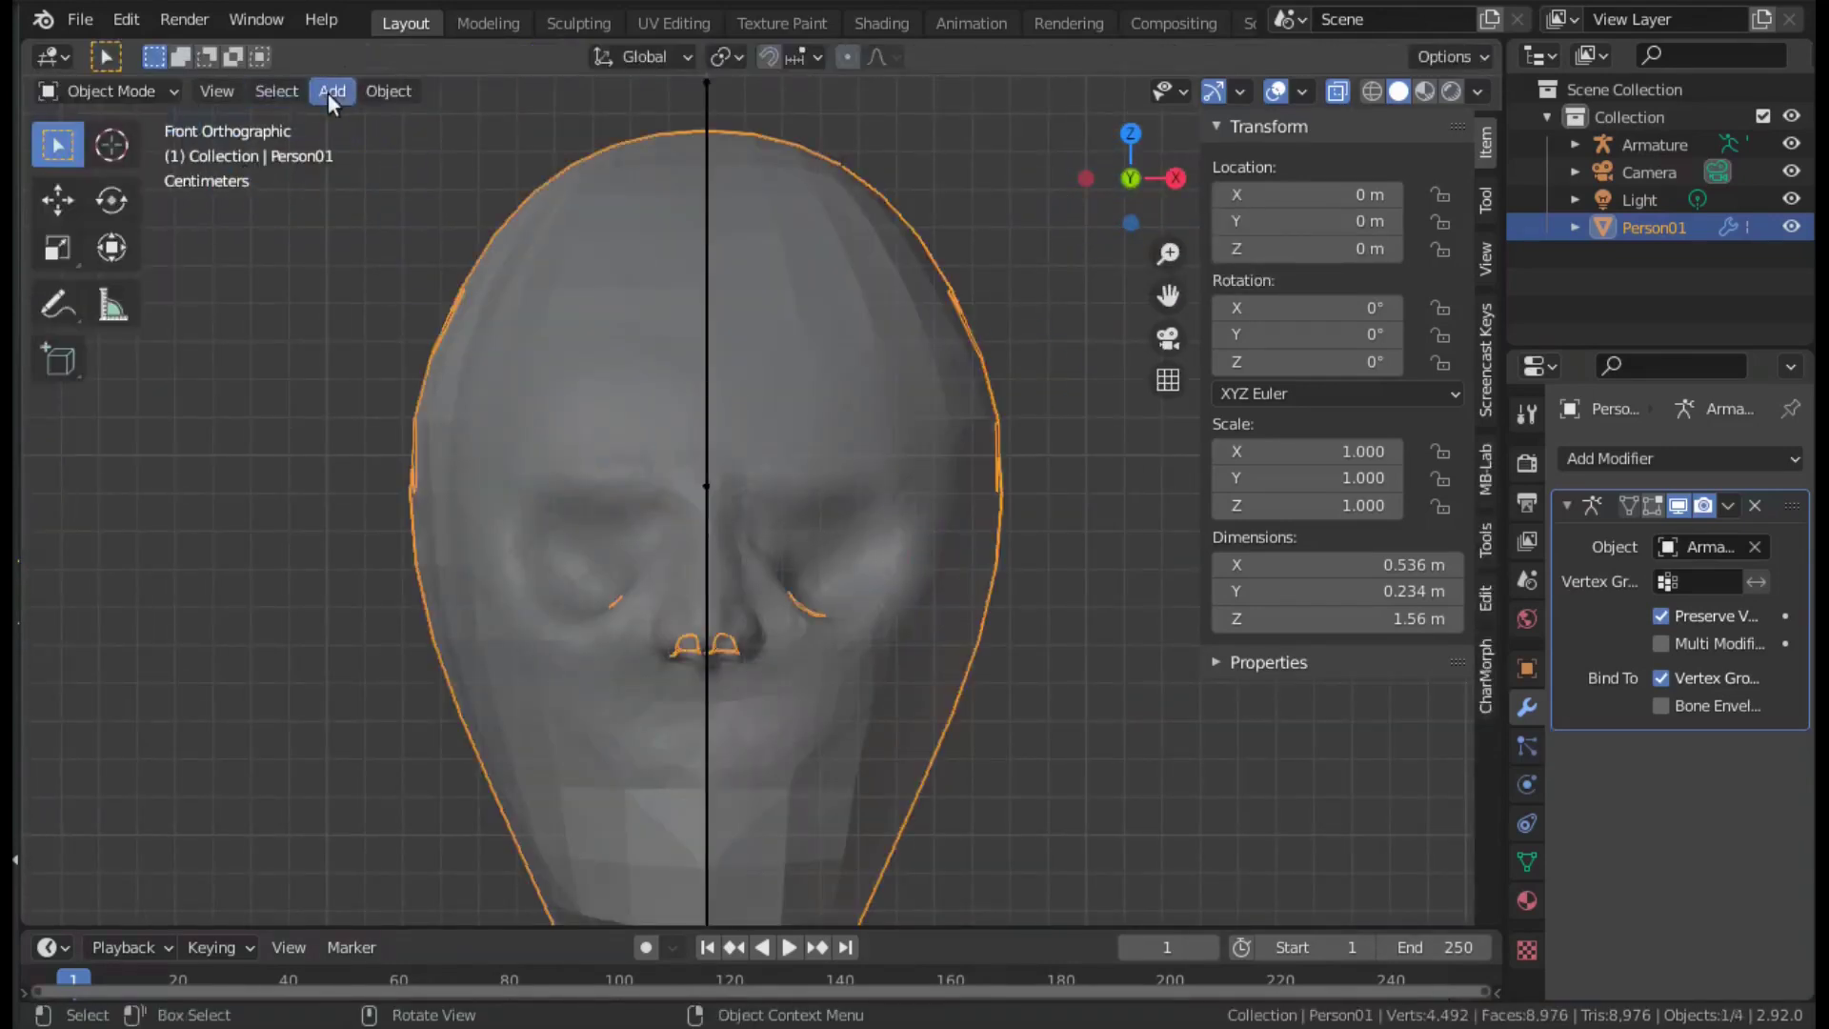
Add a UV sphere and scale it down to 0.055.
left_click(330, 91)
left_click(607, 196)
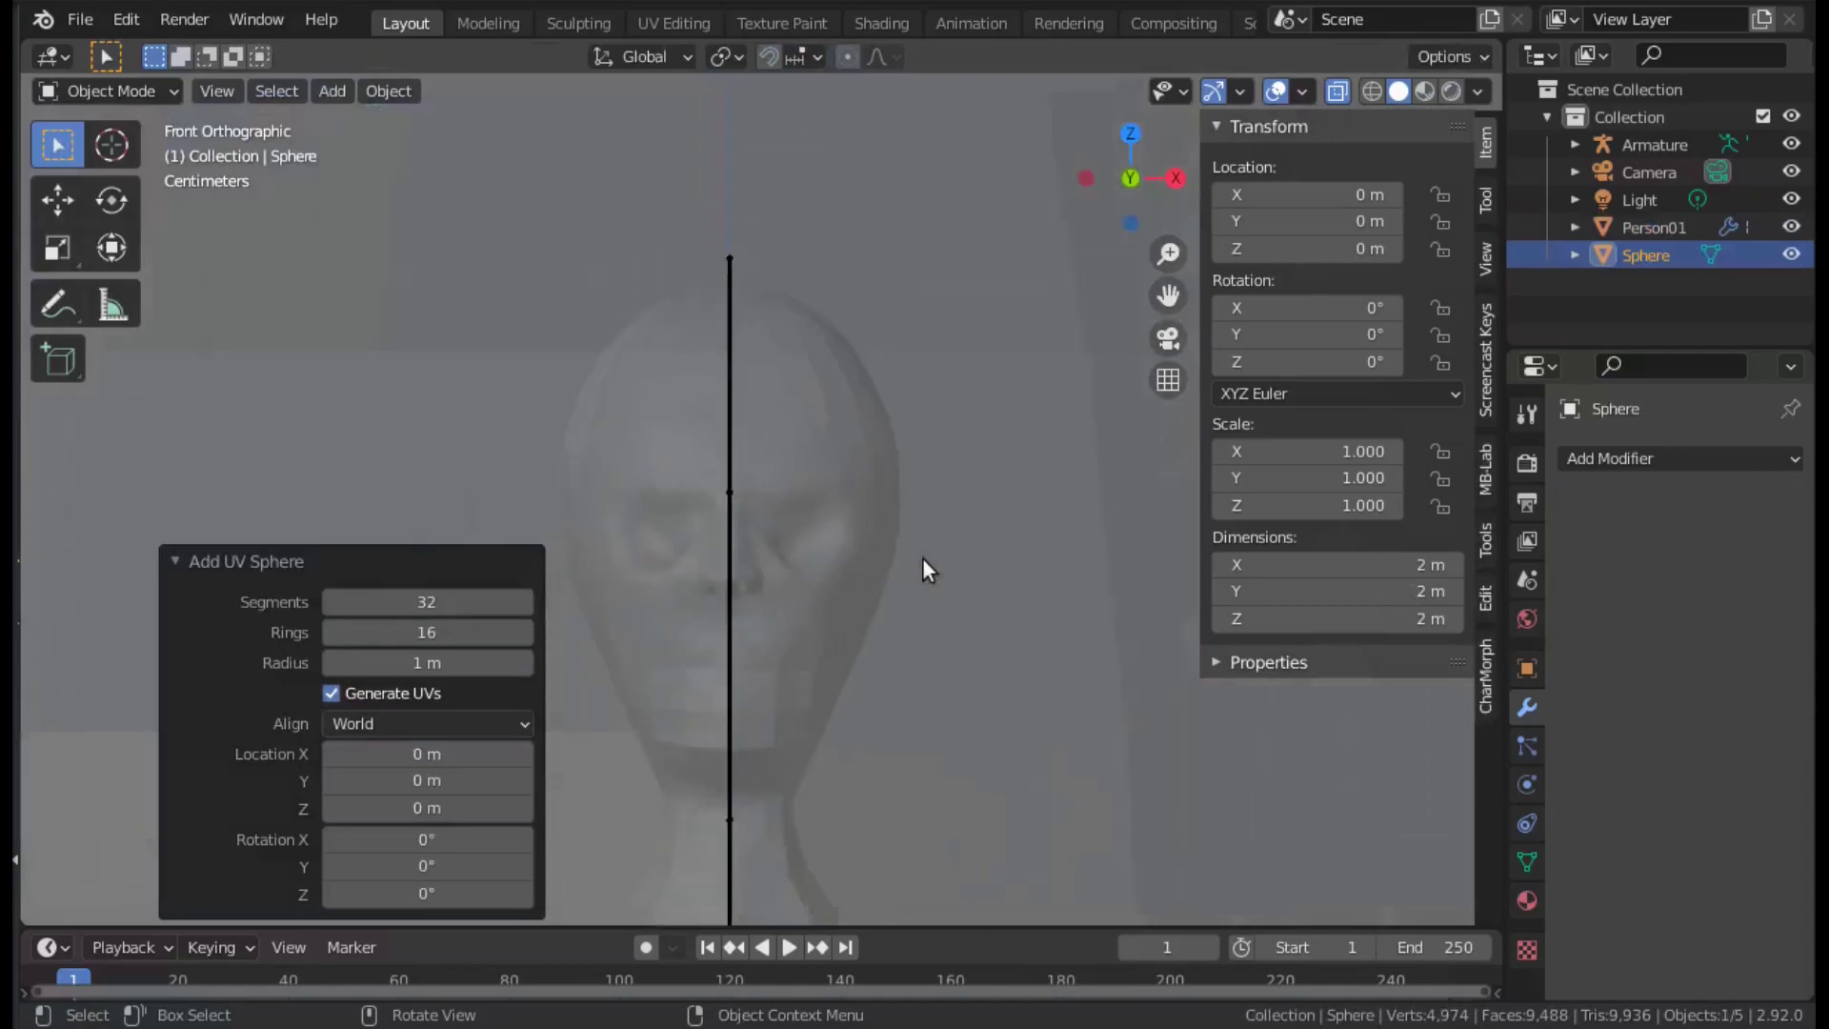
scroll(922, 557, "down", 8)
key("s")
left_click(809, 726)
scroll(809, 726, "up", 3)
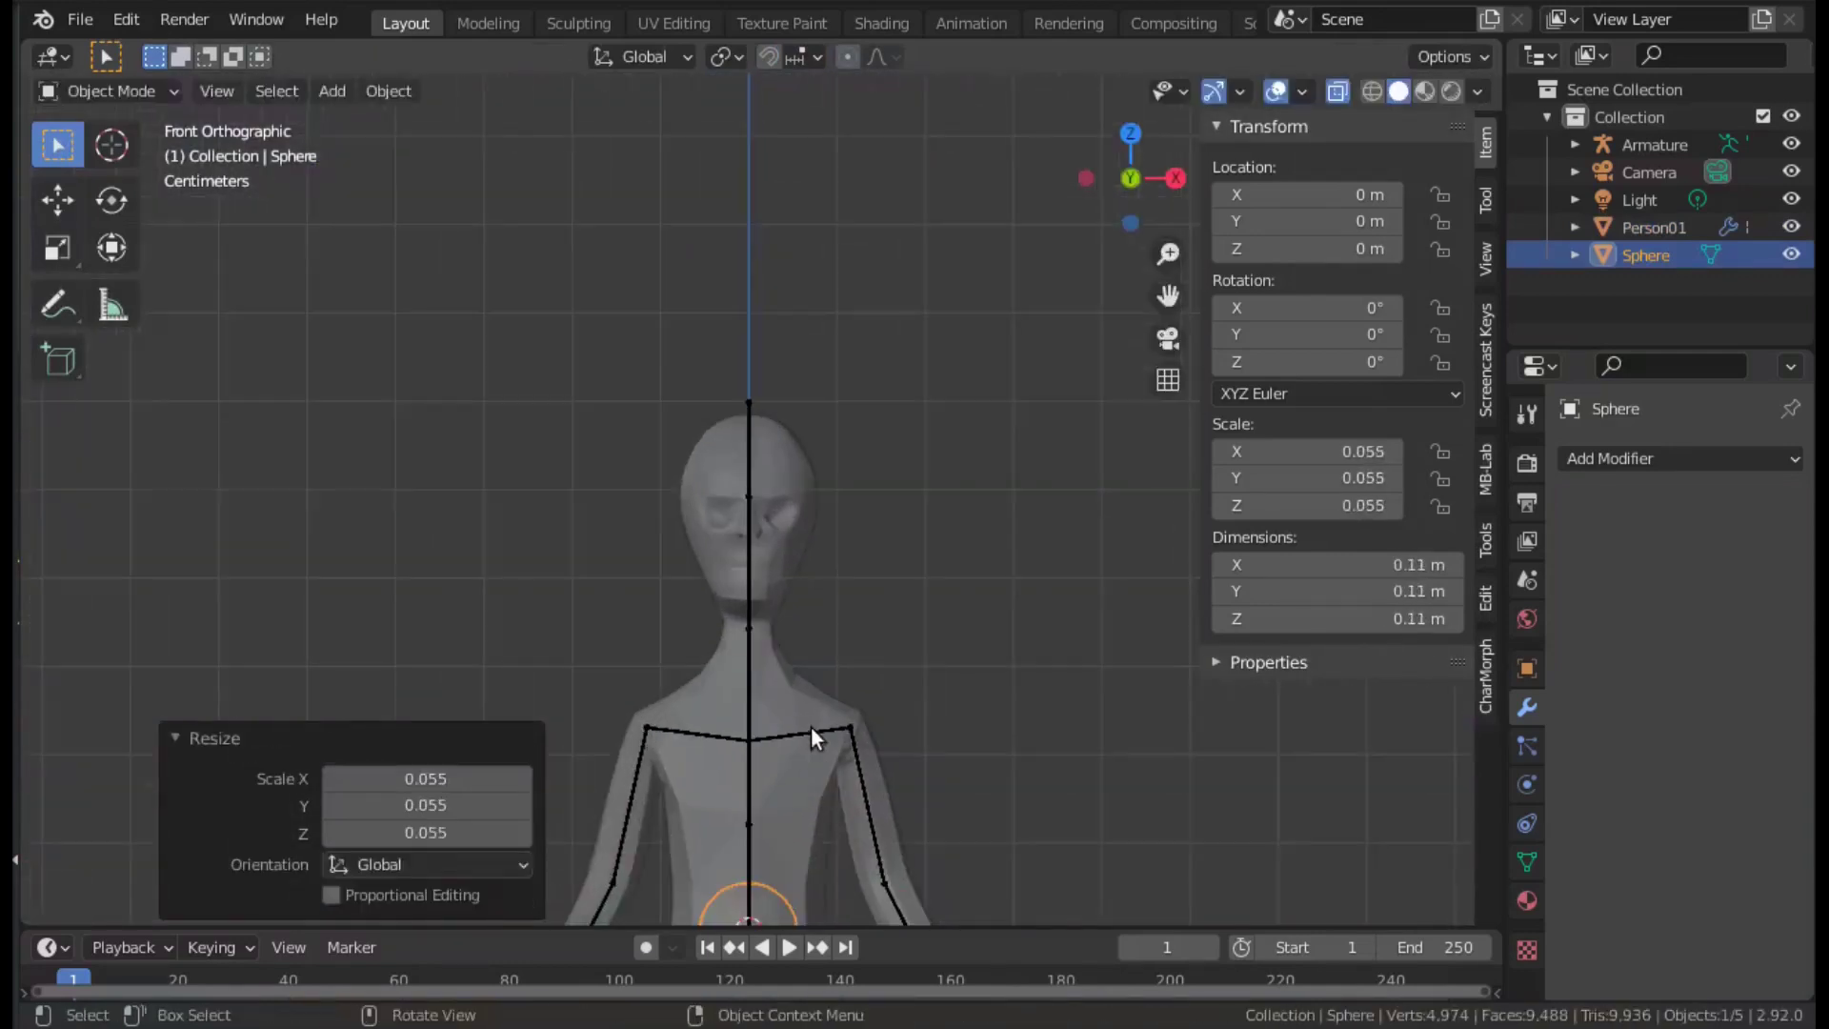
Lift the sphere along Z to head height and shrink it to eyeball size (0.017).
key("g")
key("z")
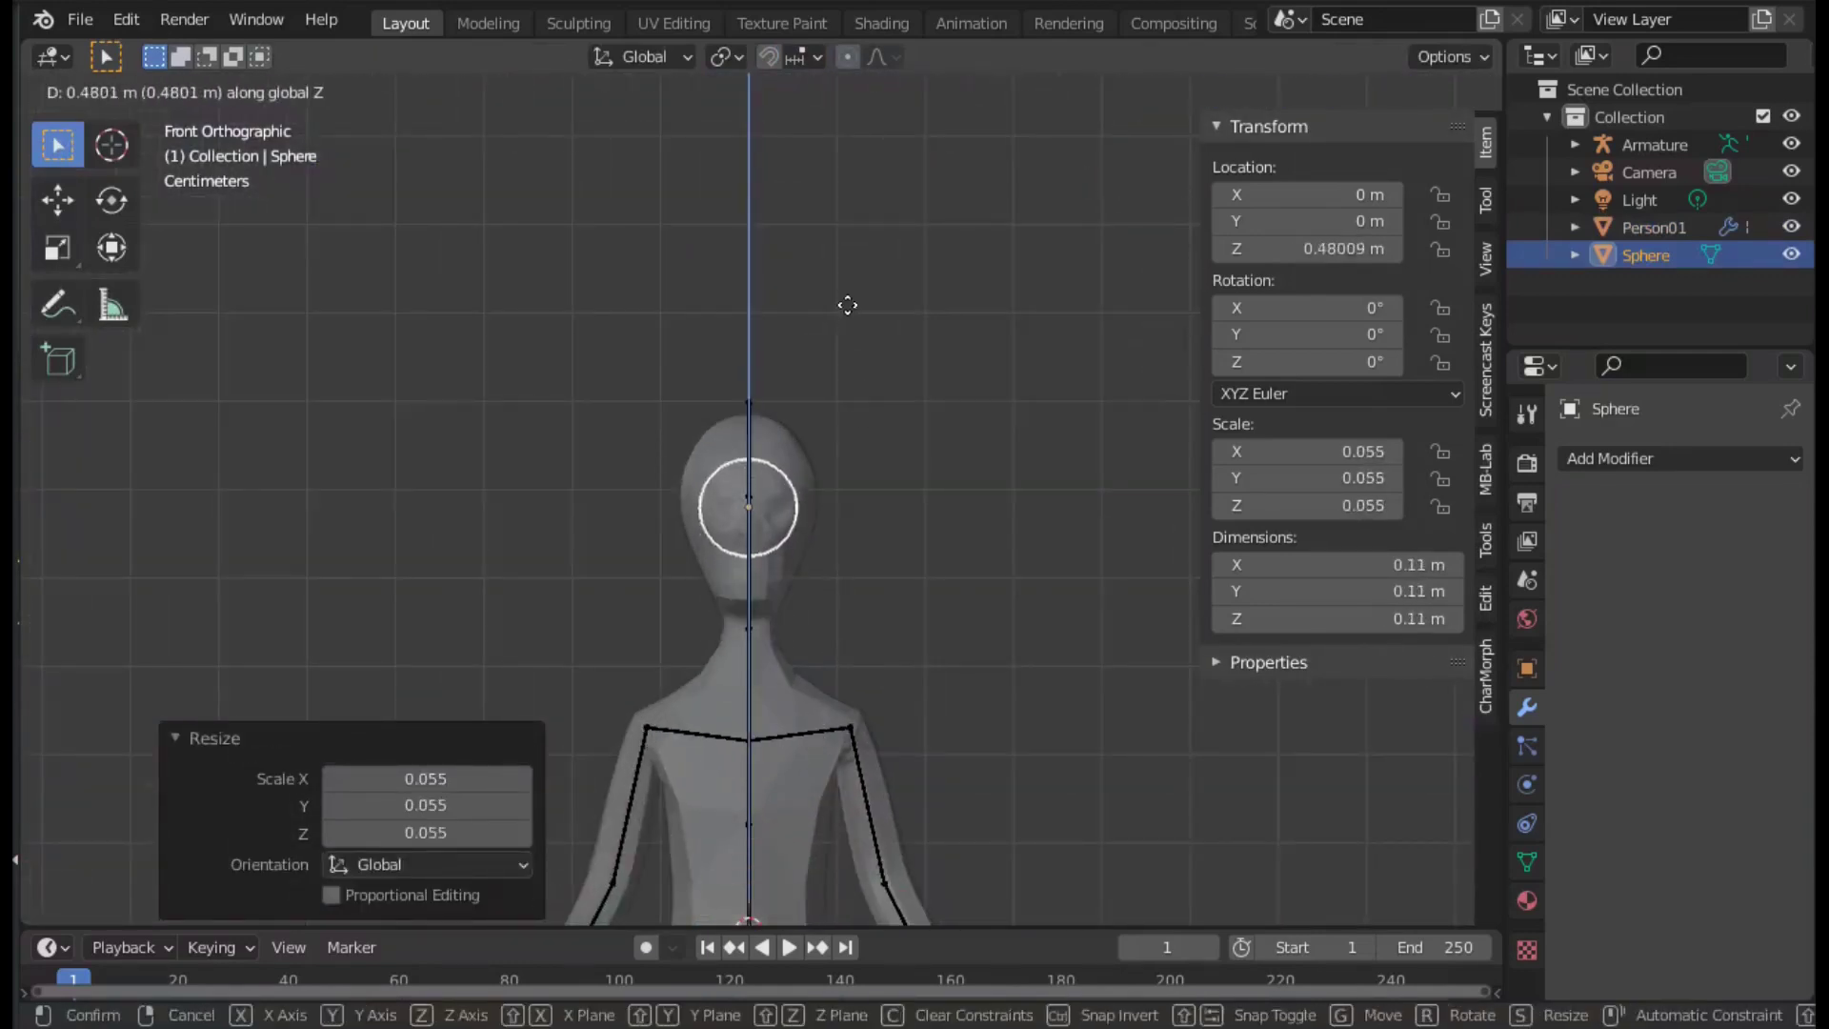
left_click(844, 306)
scroll(905, 529, "up", 7)
key("s")
left_click(843, 648)
Rotate the sphere 90° on X and set its depth in the socket from the side view.
key("r")
key("x")
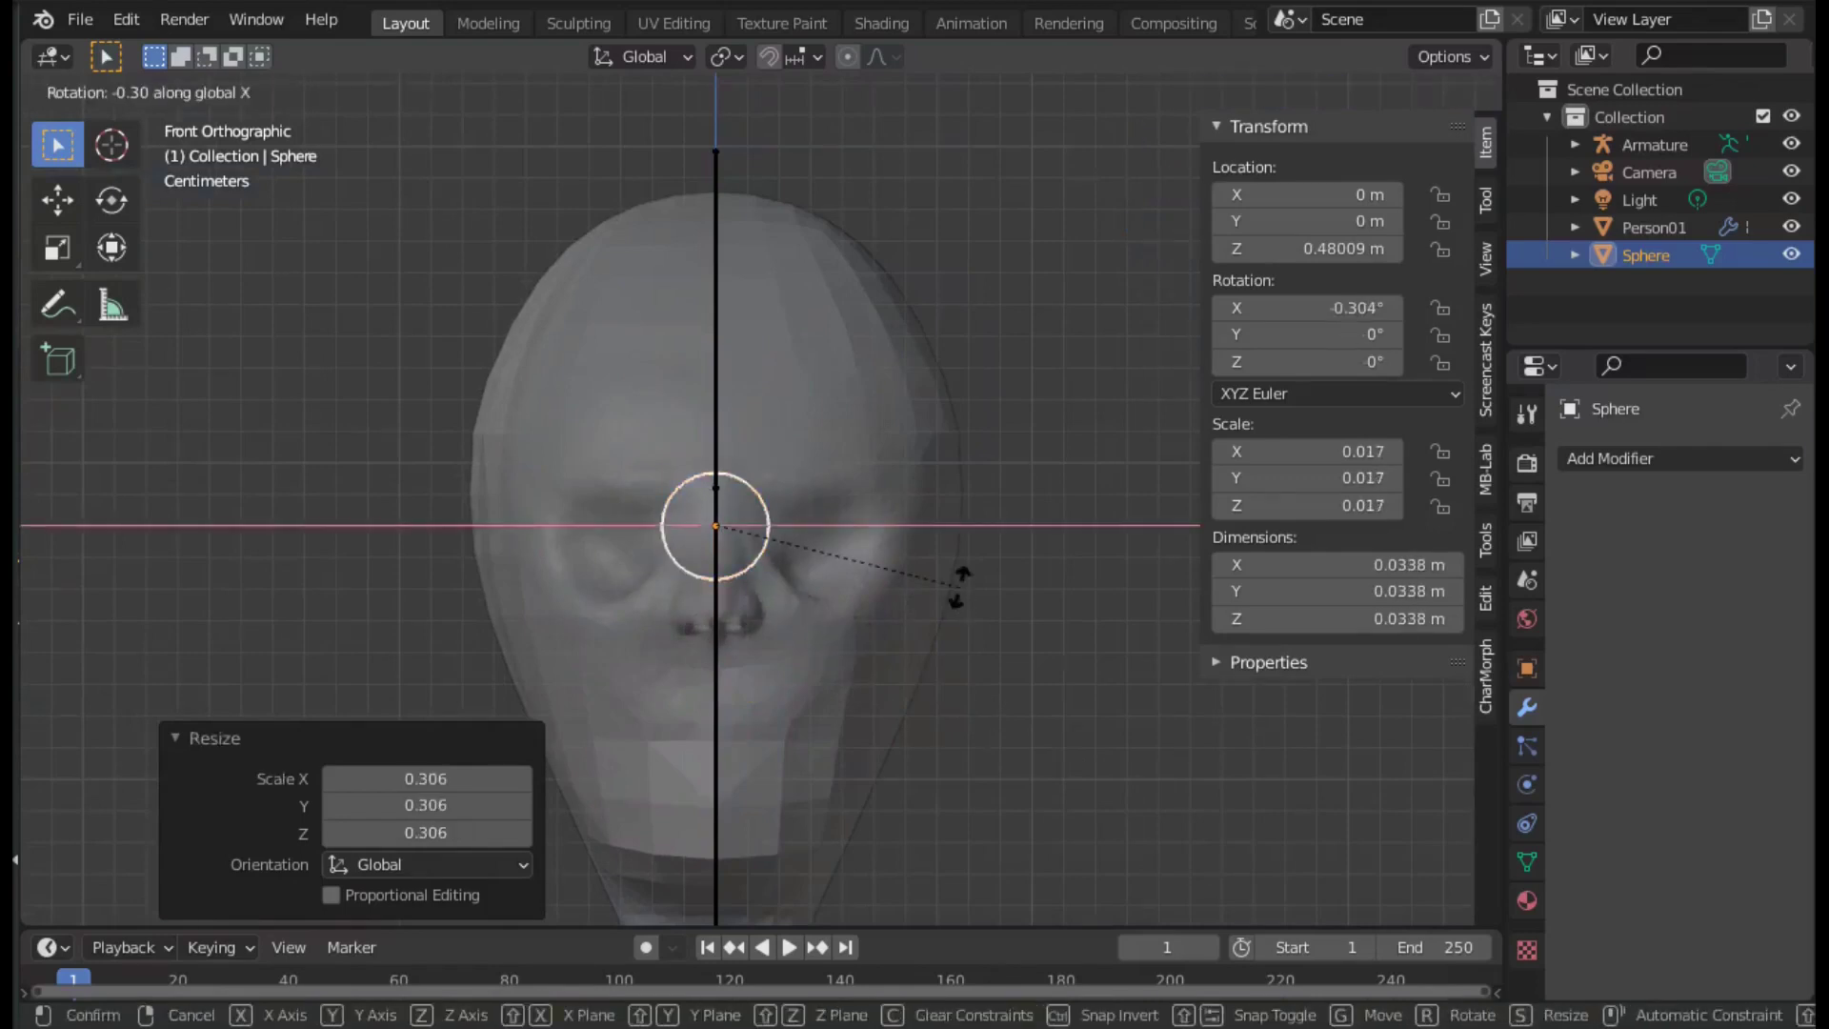
type("90")
key("Return")
left_click(1086, 178)
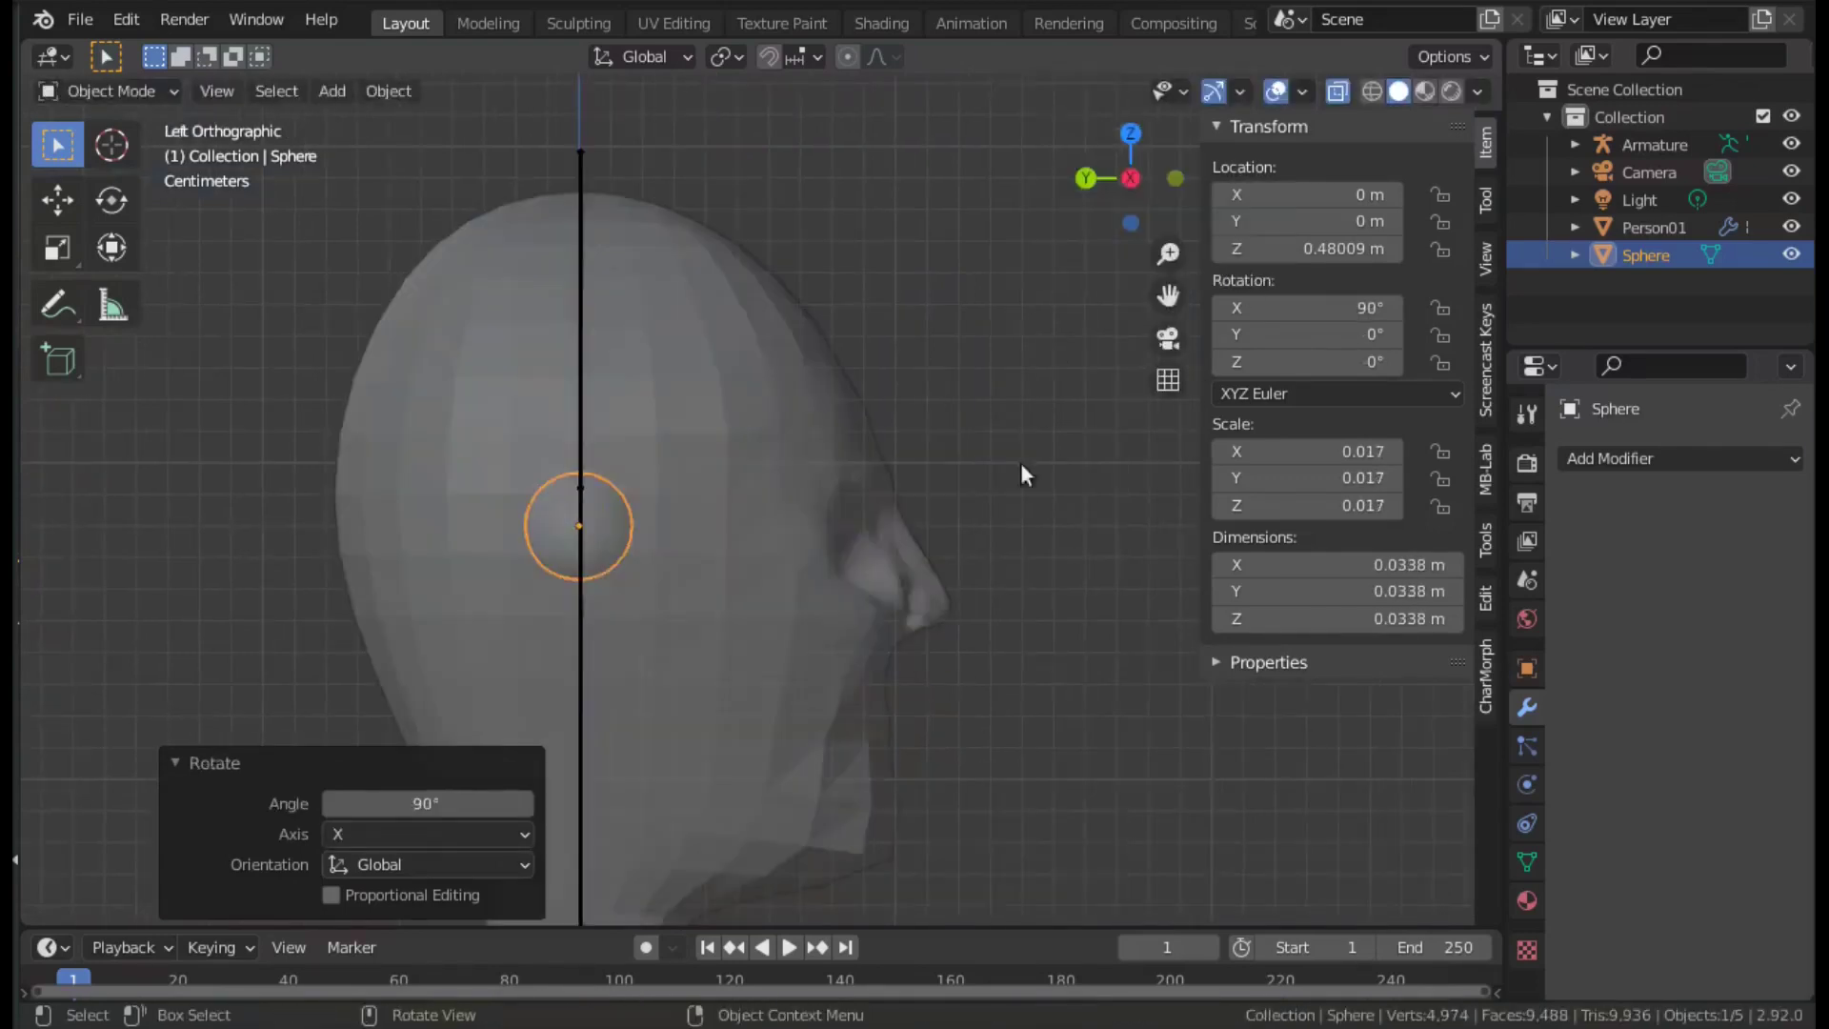
key("g")
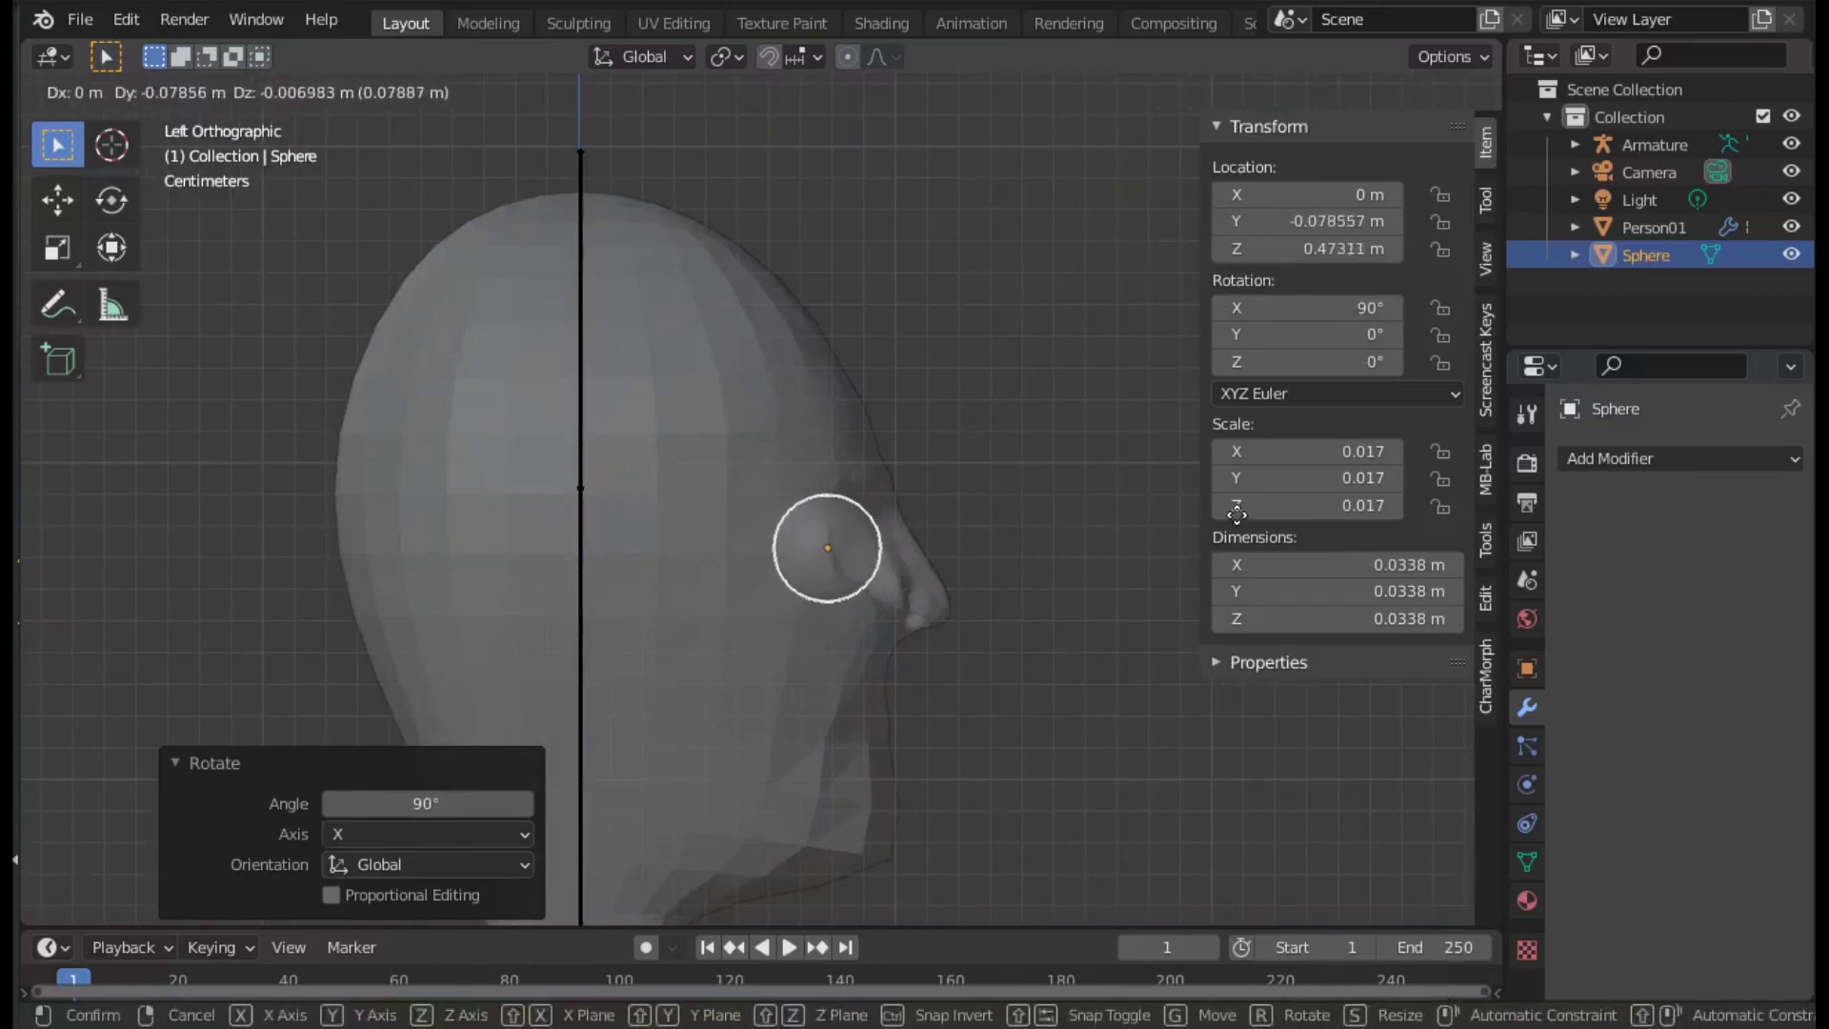
left_click(1234, 512)
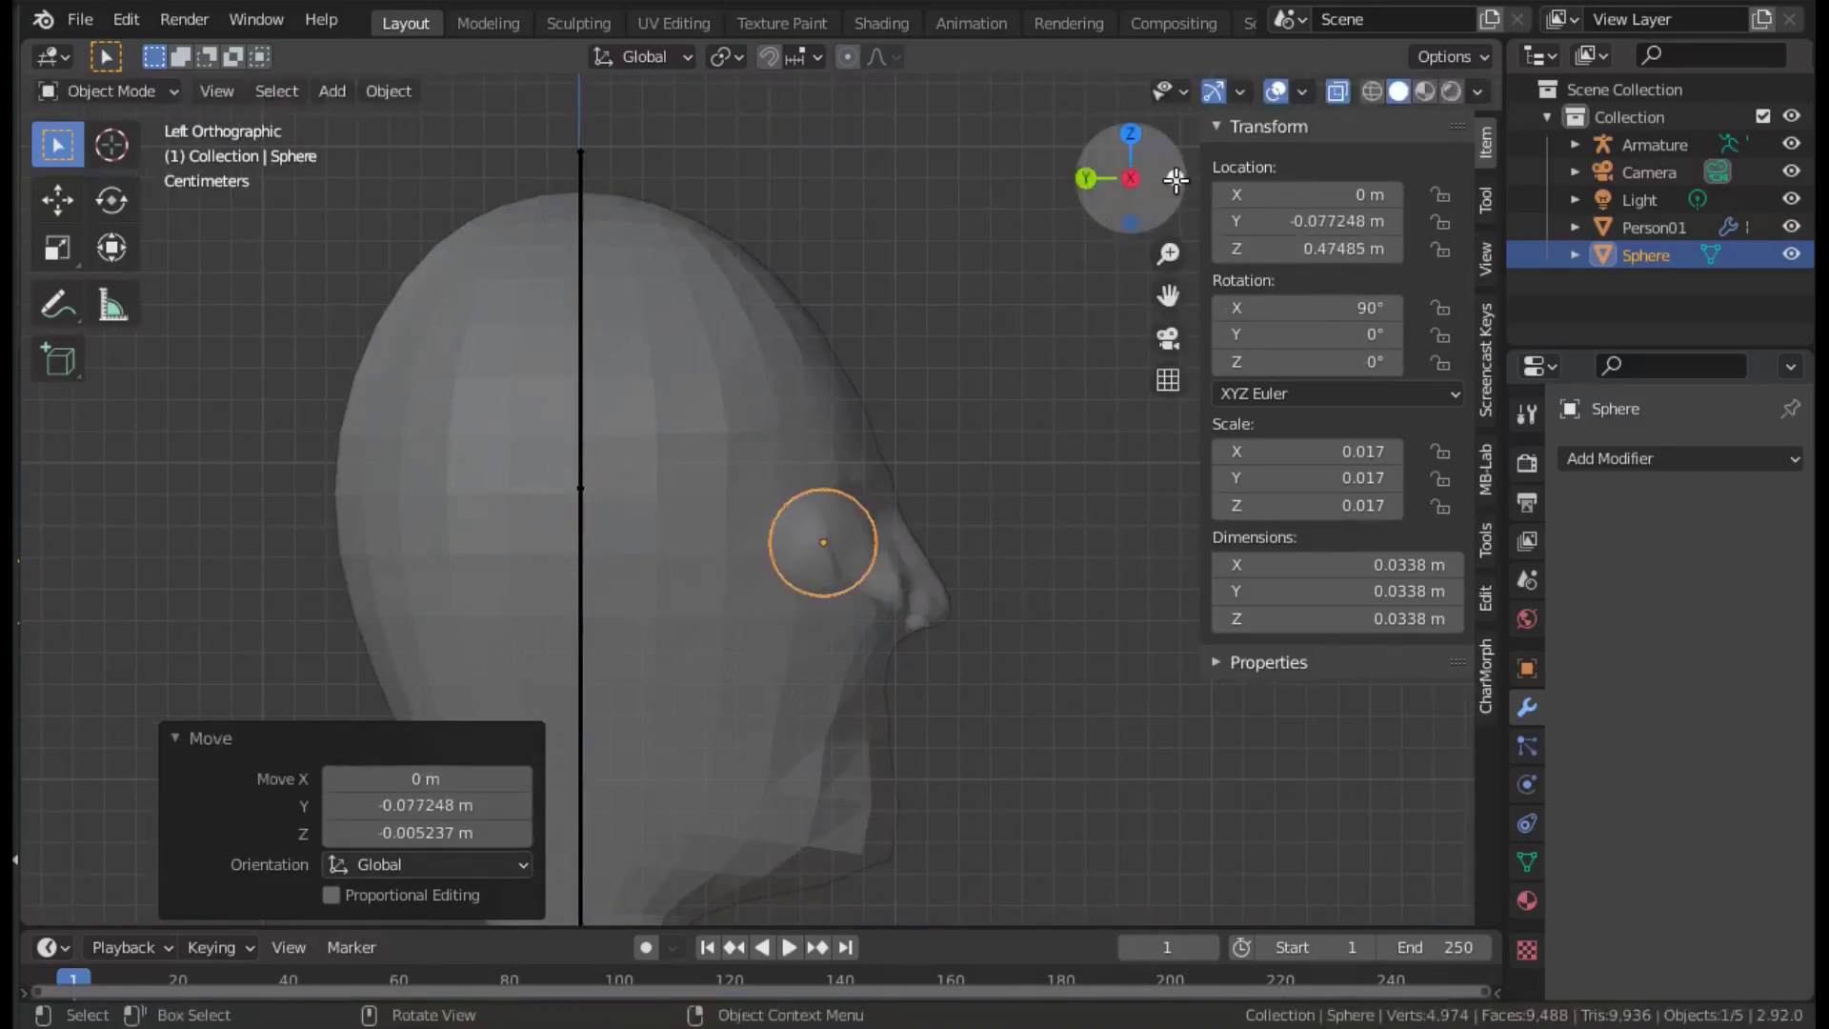
Place the sphere in the left eye socket from the front view, then fine-tune it from the side.
left_click(1176, 181)
key("g")
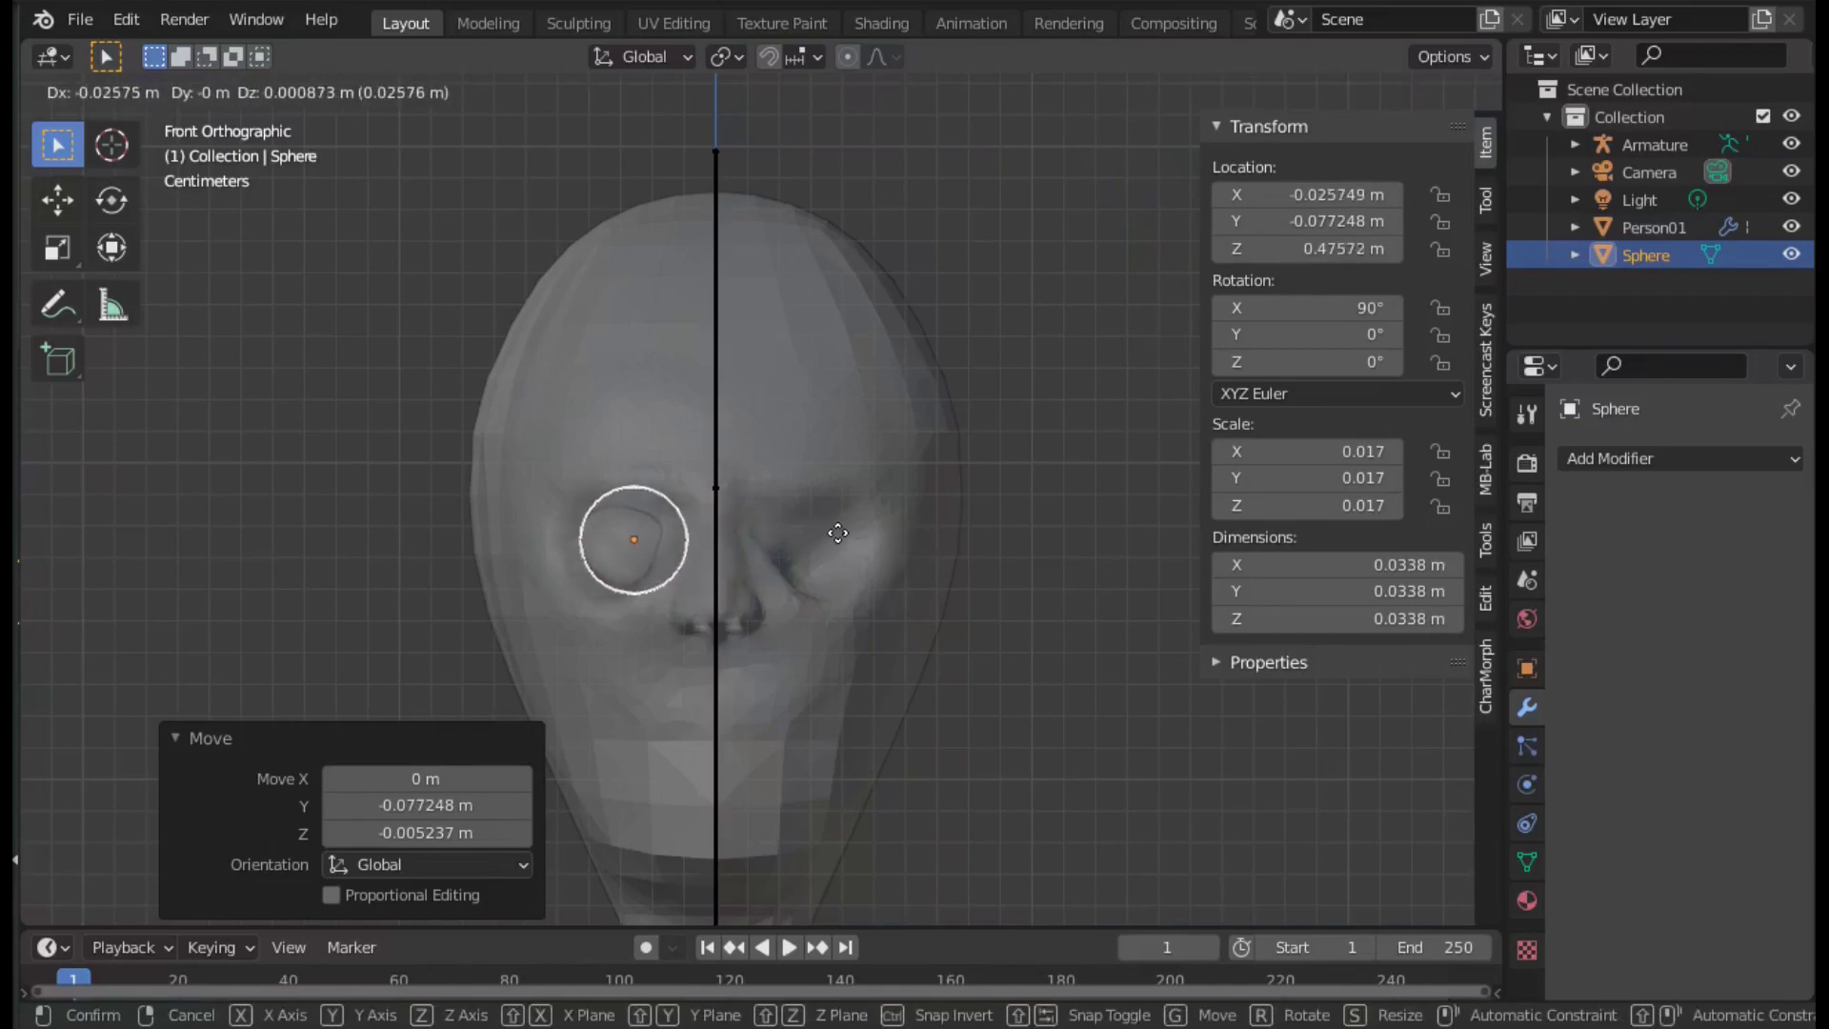
left_click(837, 532)
left_click(1086, 178)
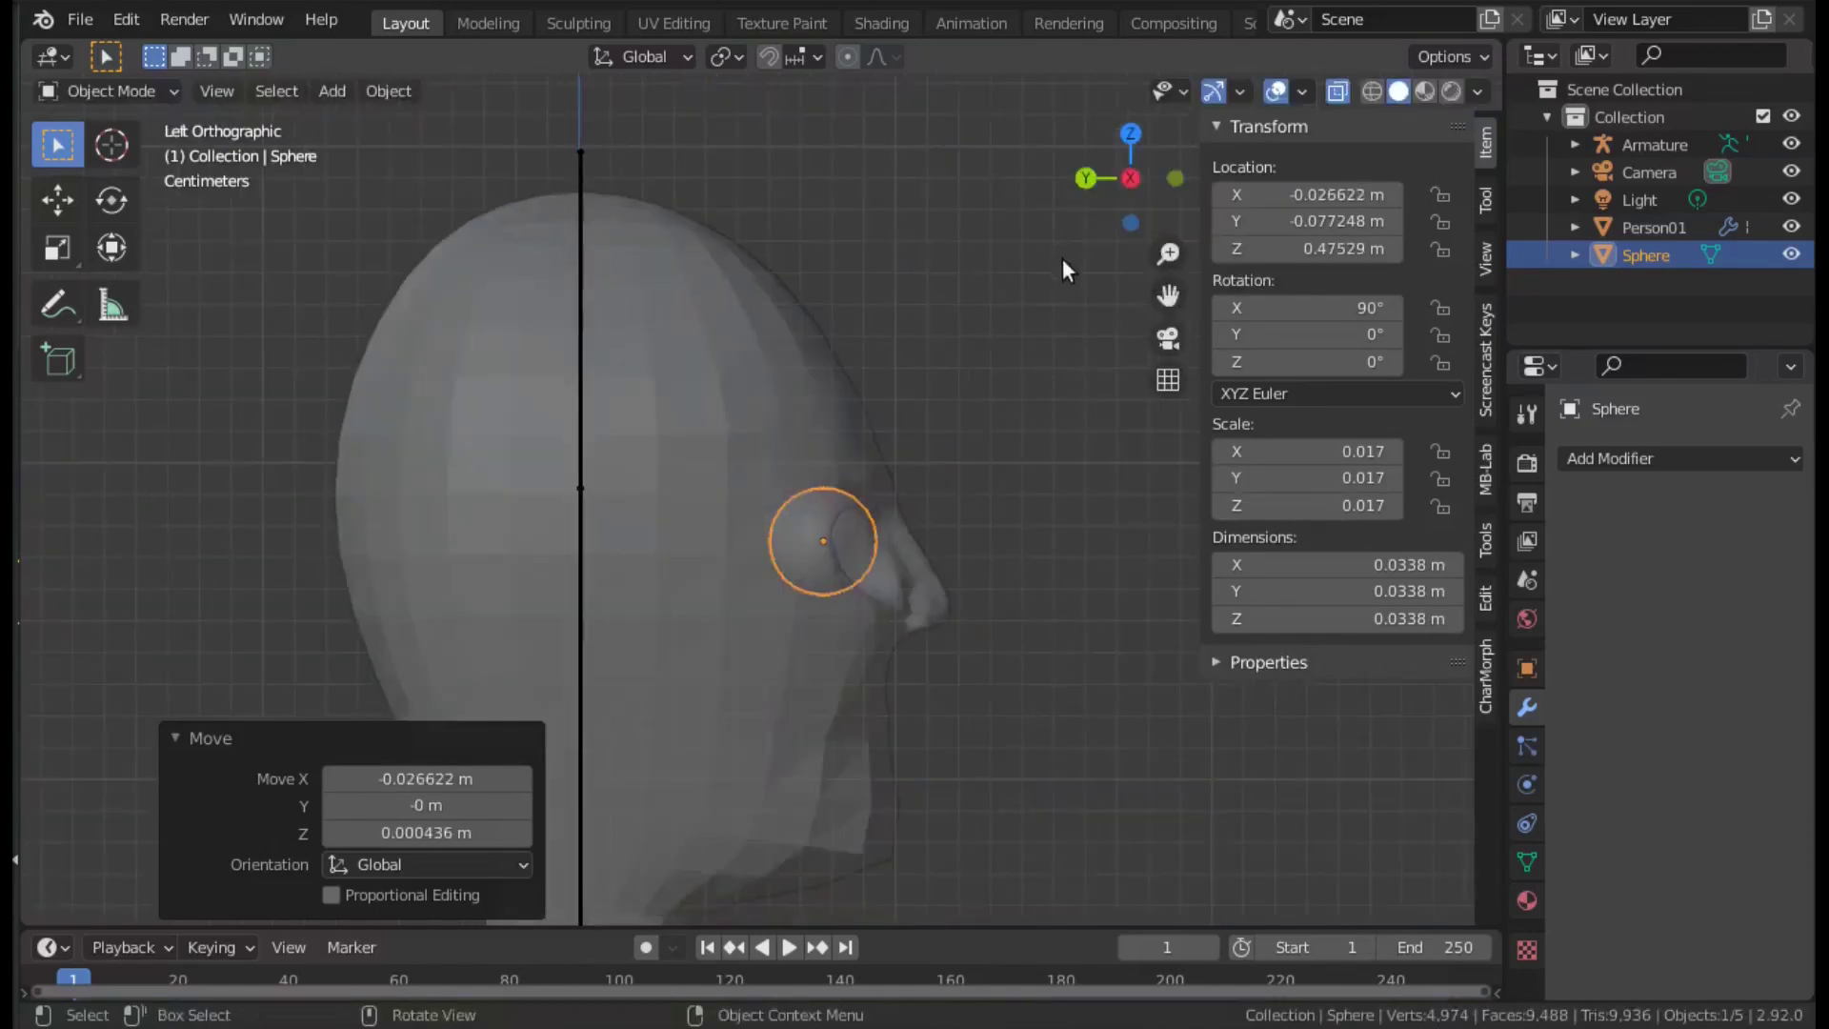
key("g")
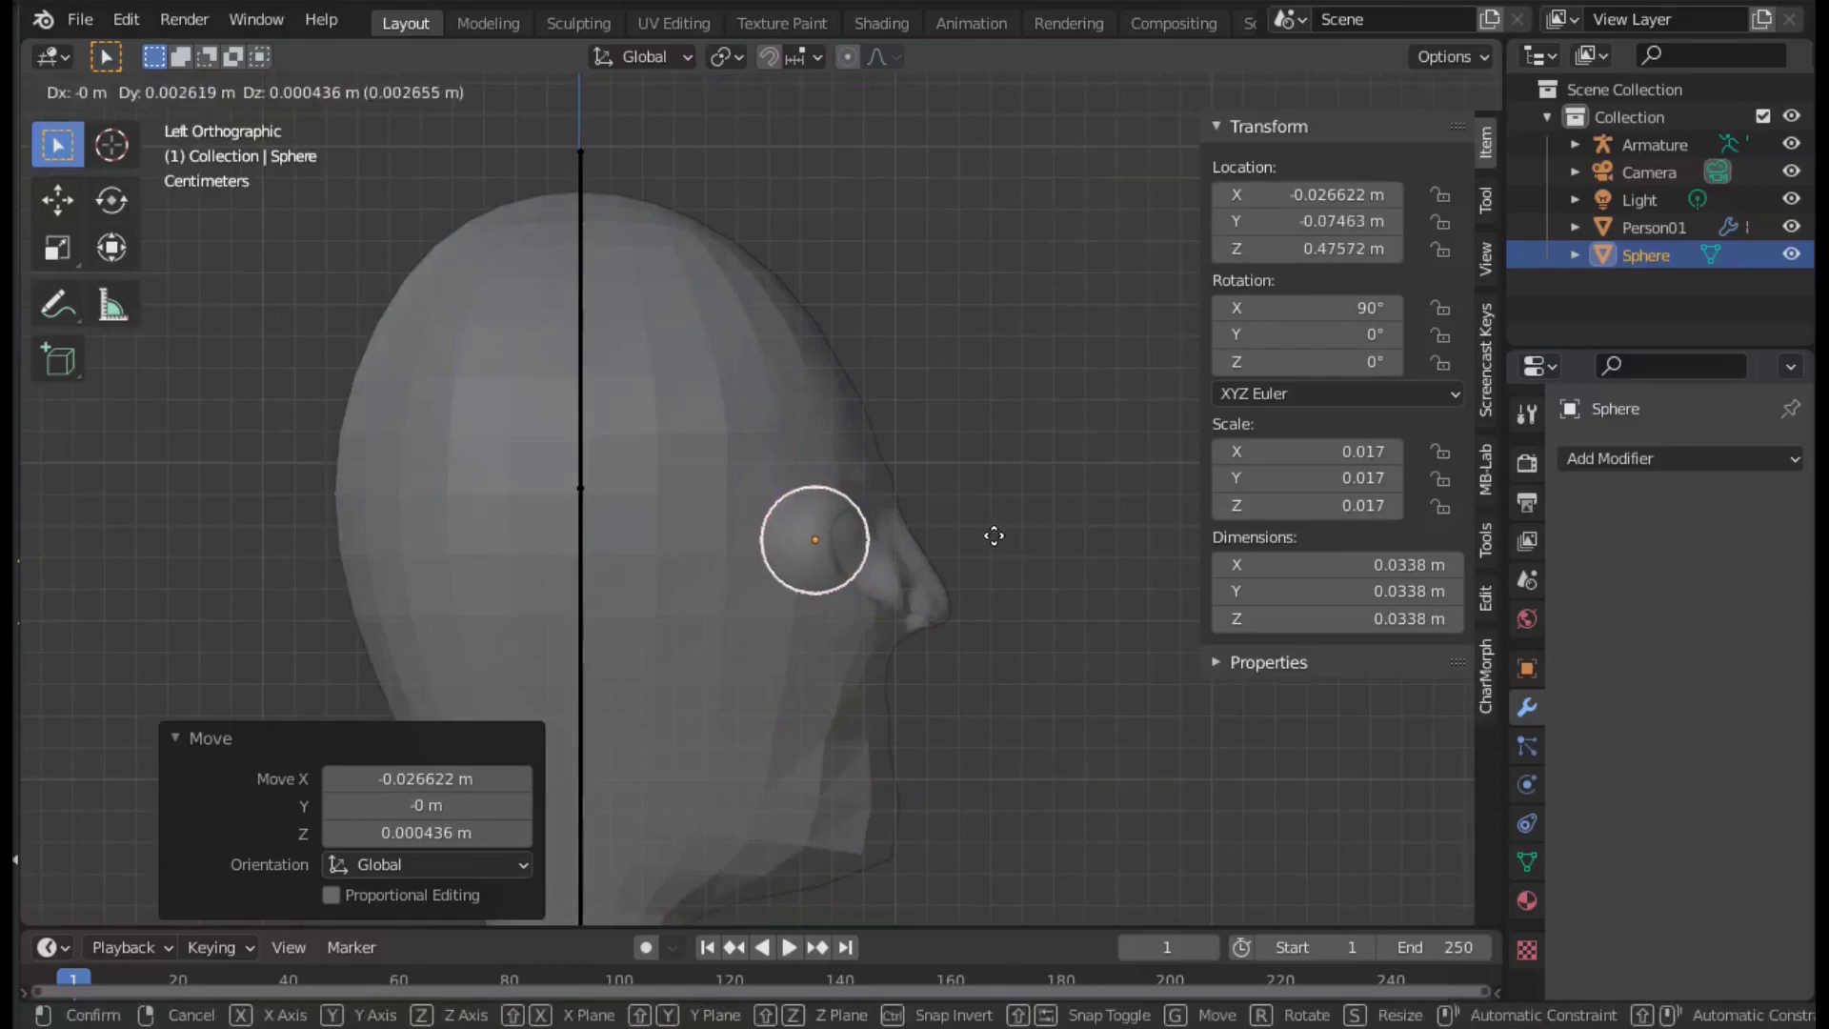
left_click(996, 533)
Add an X-axis Mirror modifier to the eyeball sphere.
left_click(1621, 460)
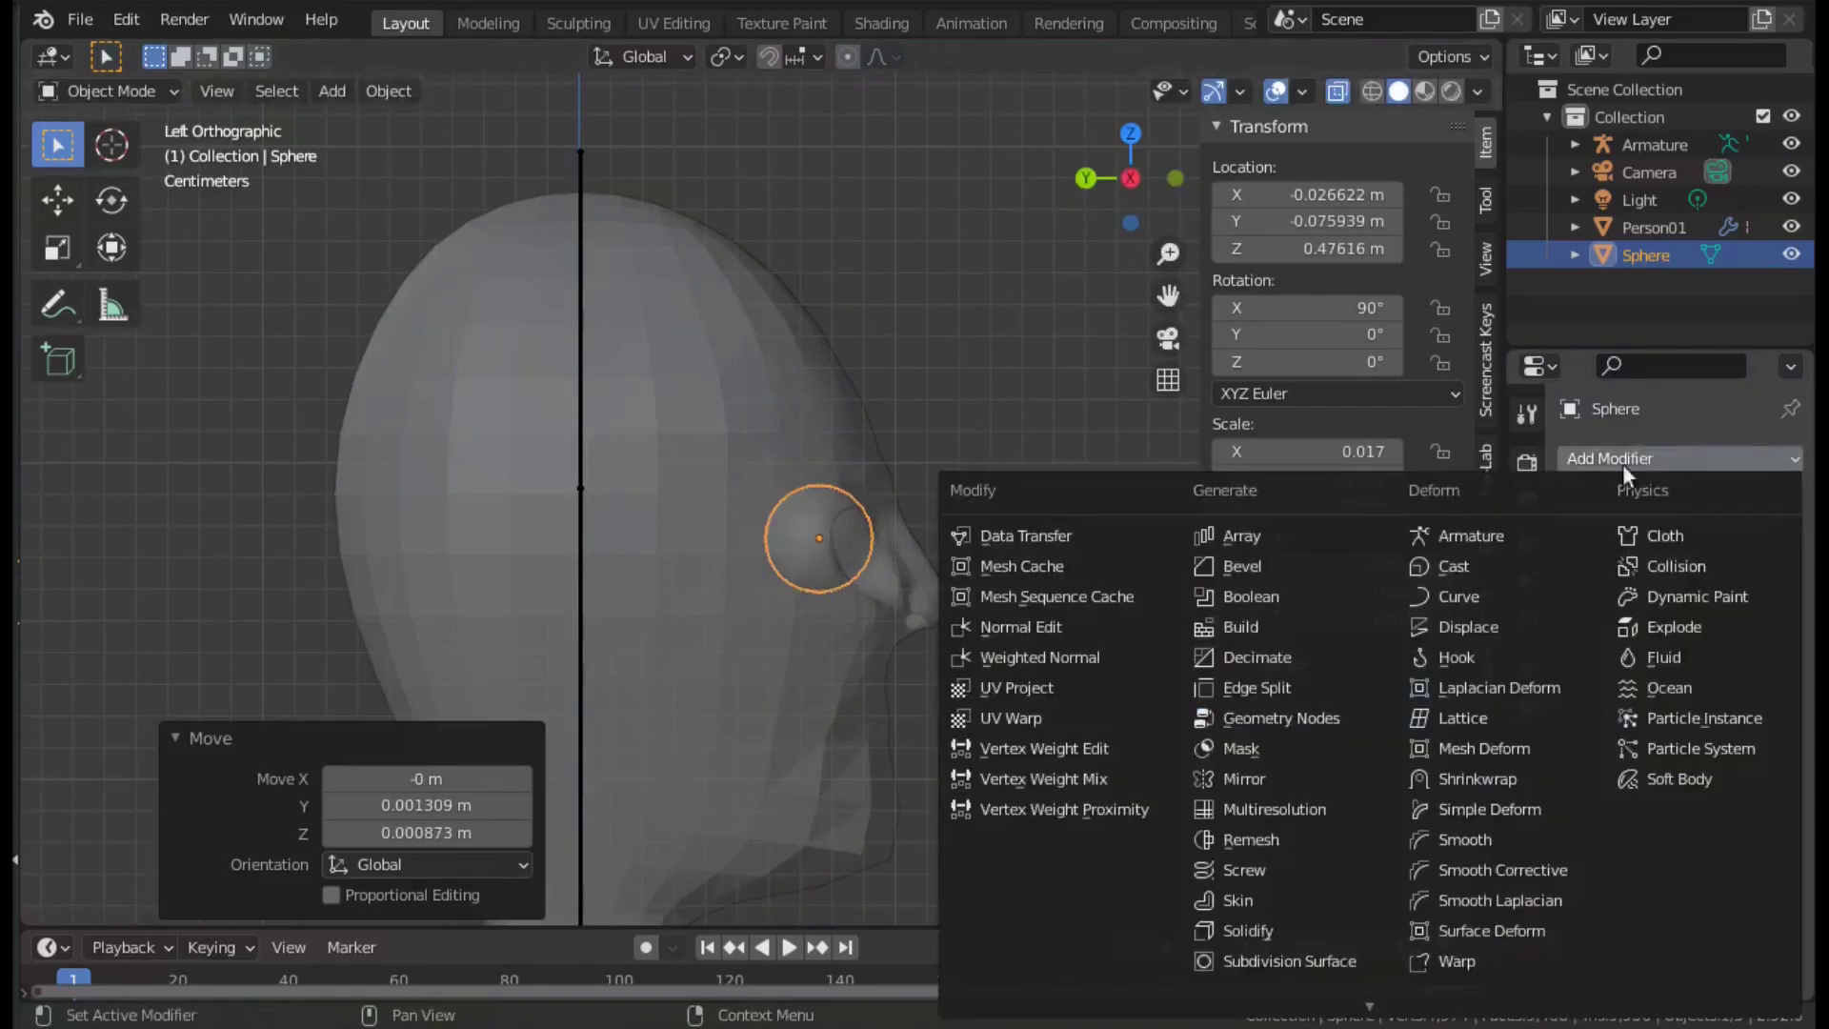
left_click(1266, 775)
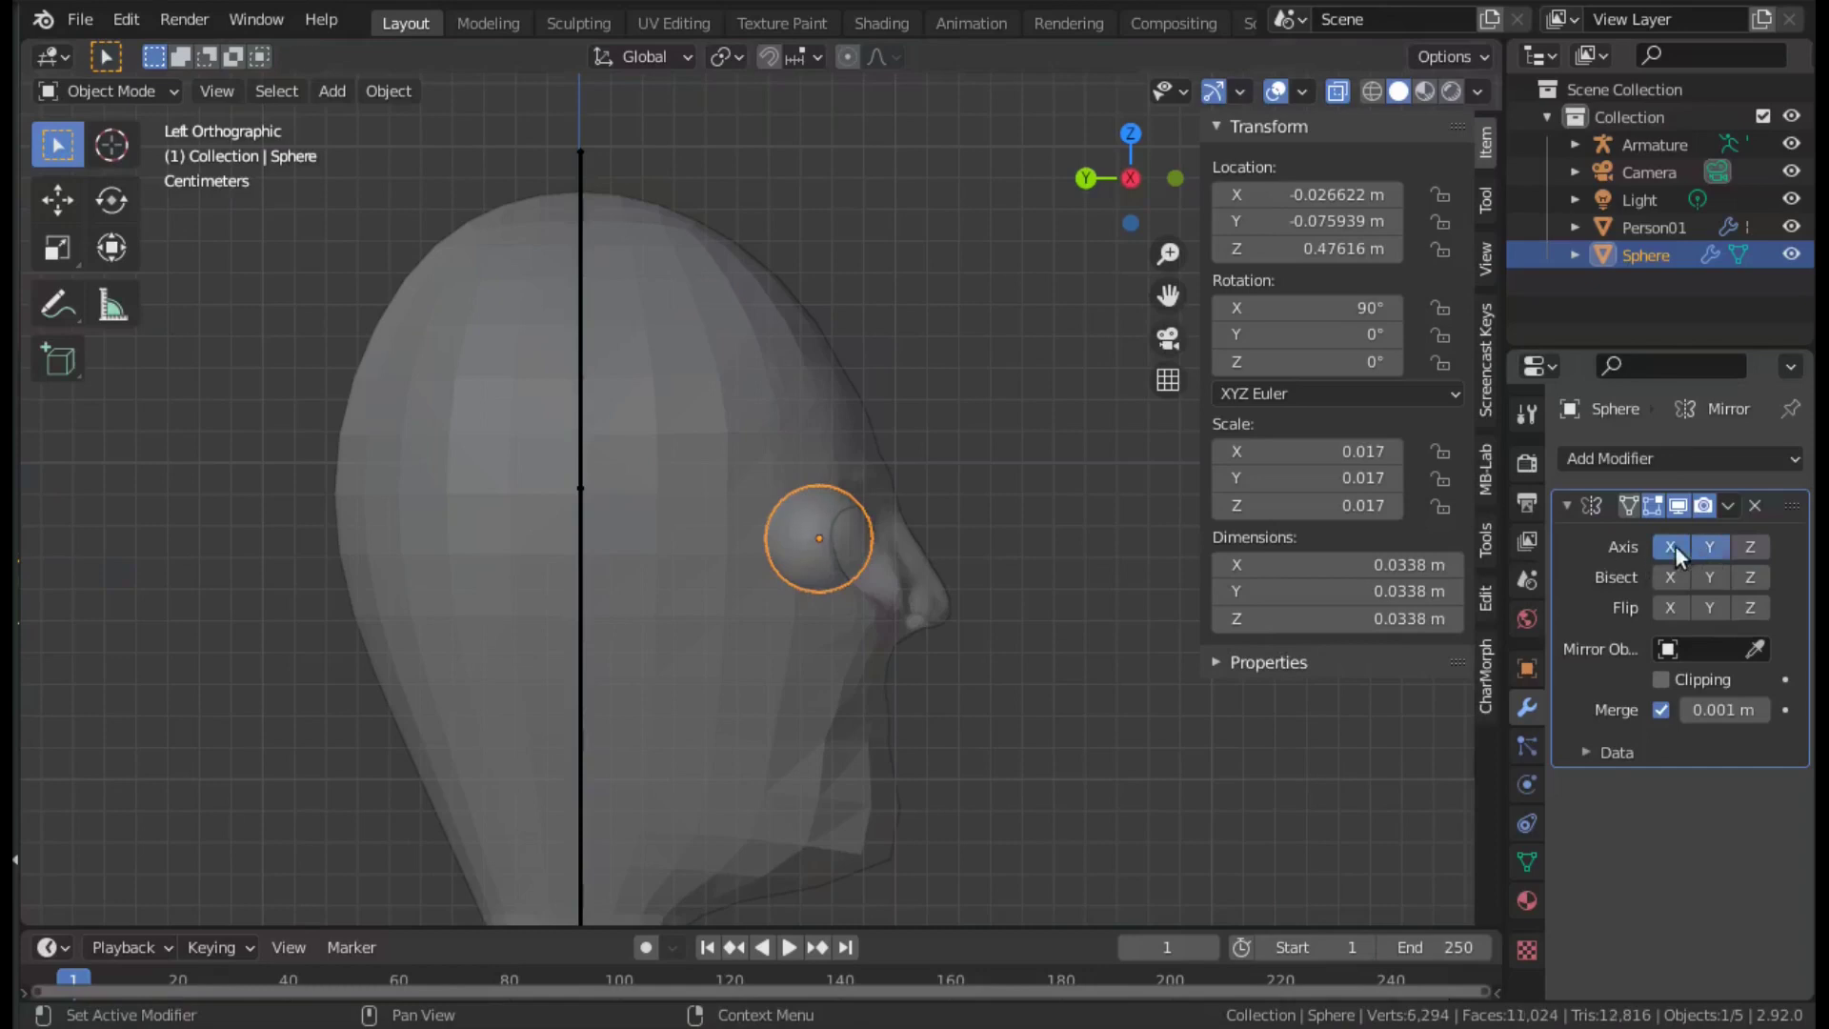
left_click(1176, 178)
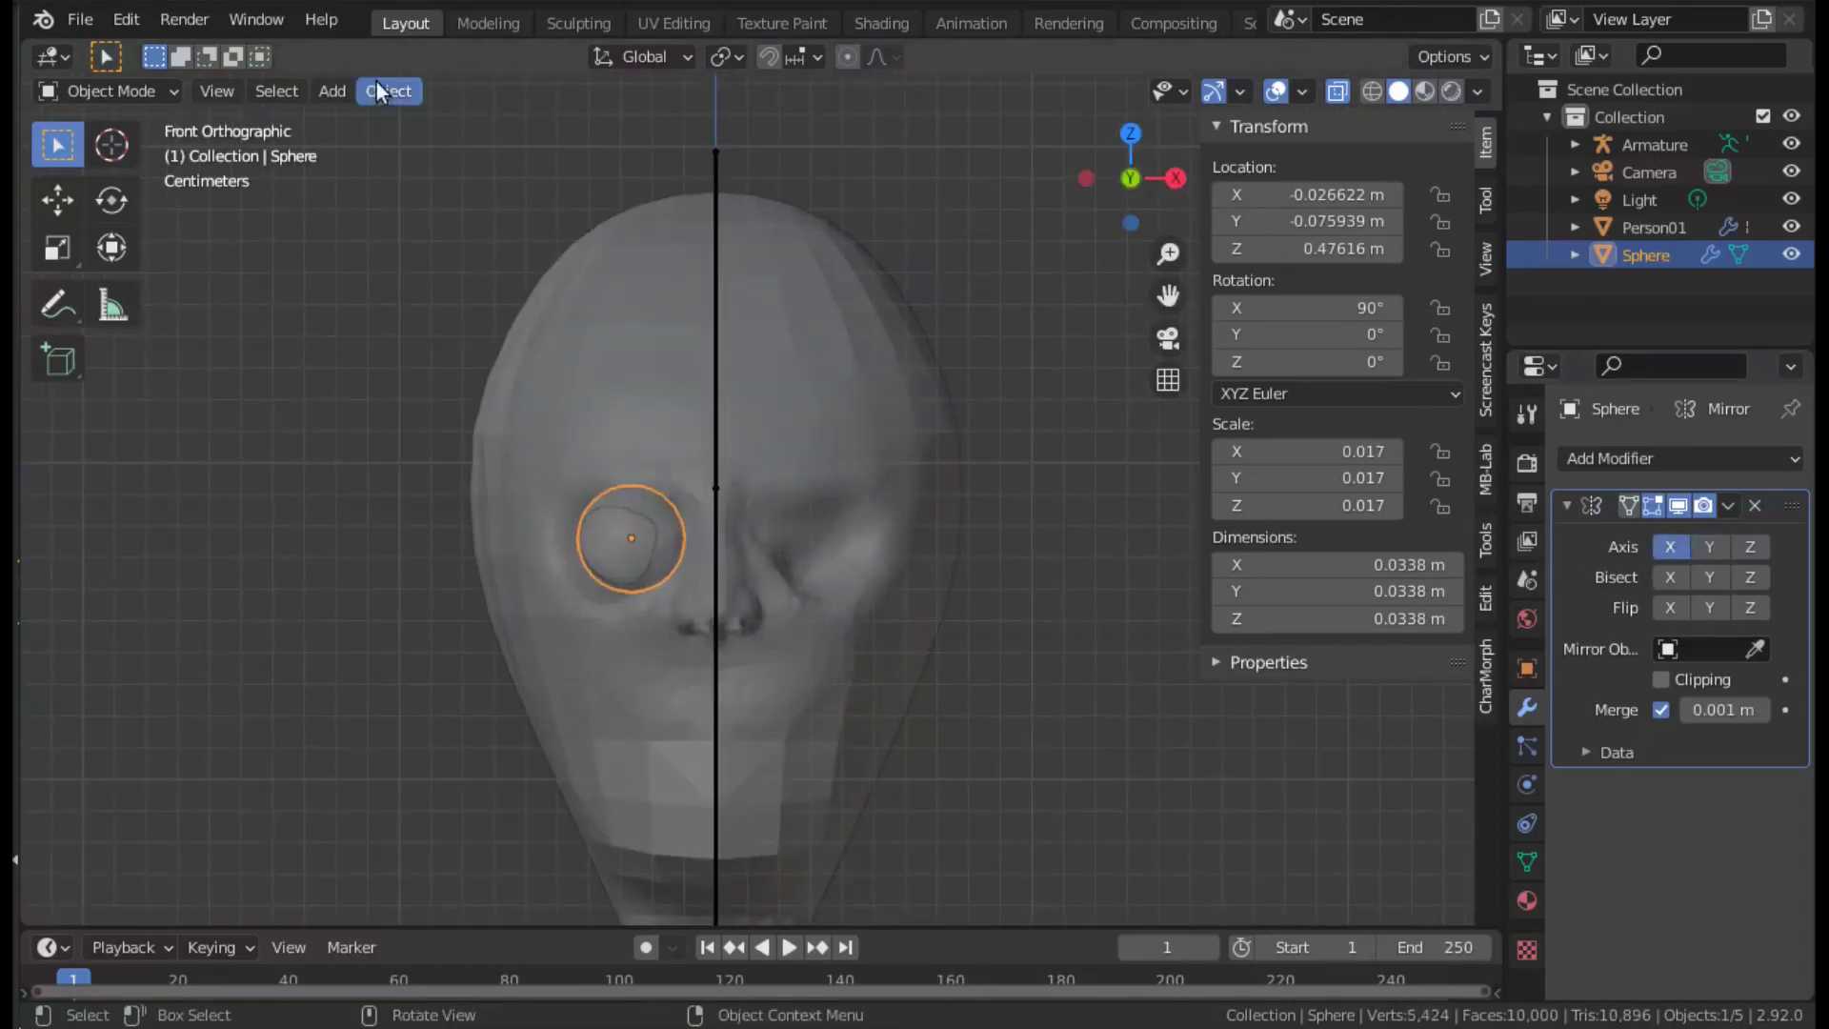
Apply all transforms to the sphere so the mirrored second eye appears in place.
left_click(377, 91)
left_click(757, 317)
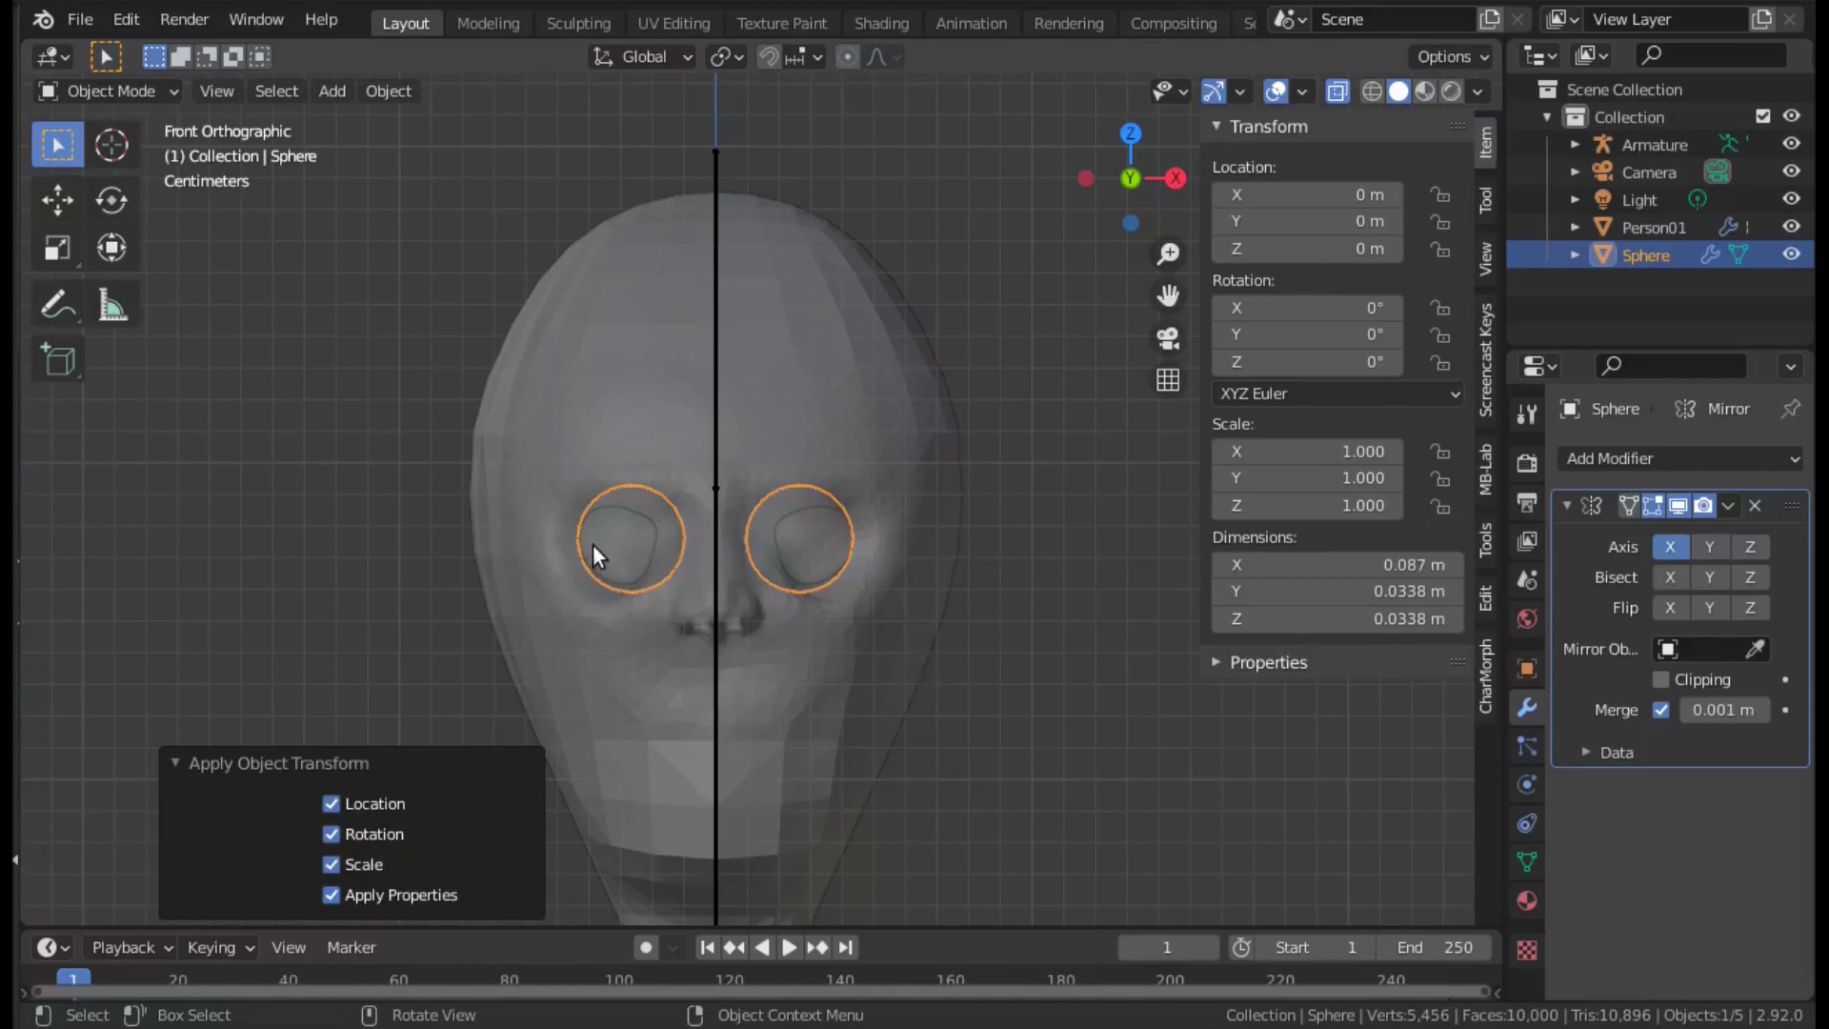
key("g")
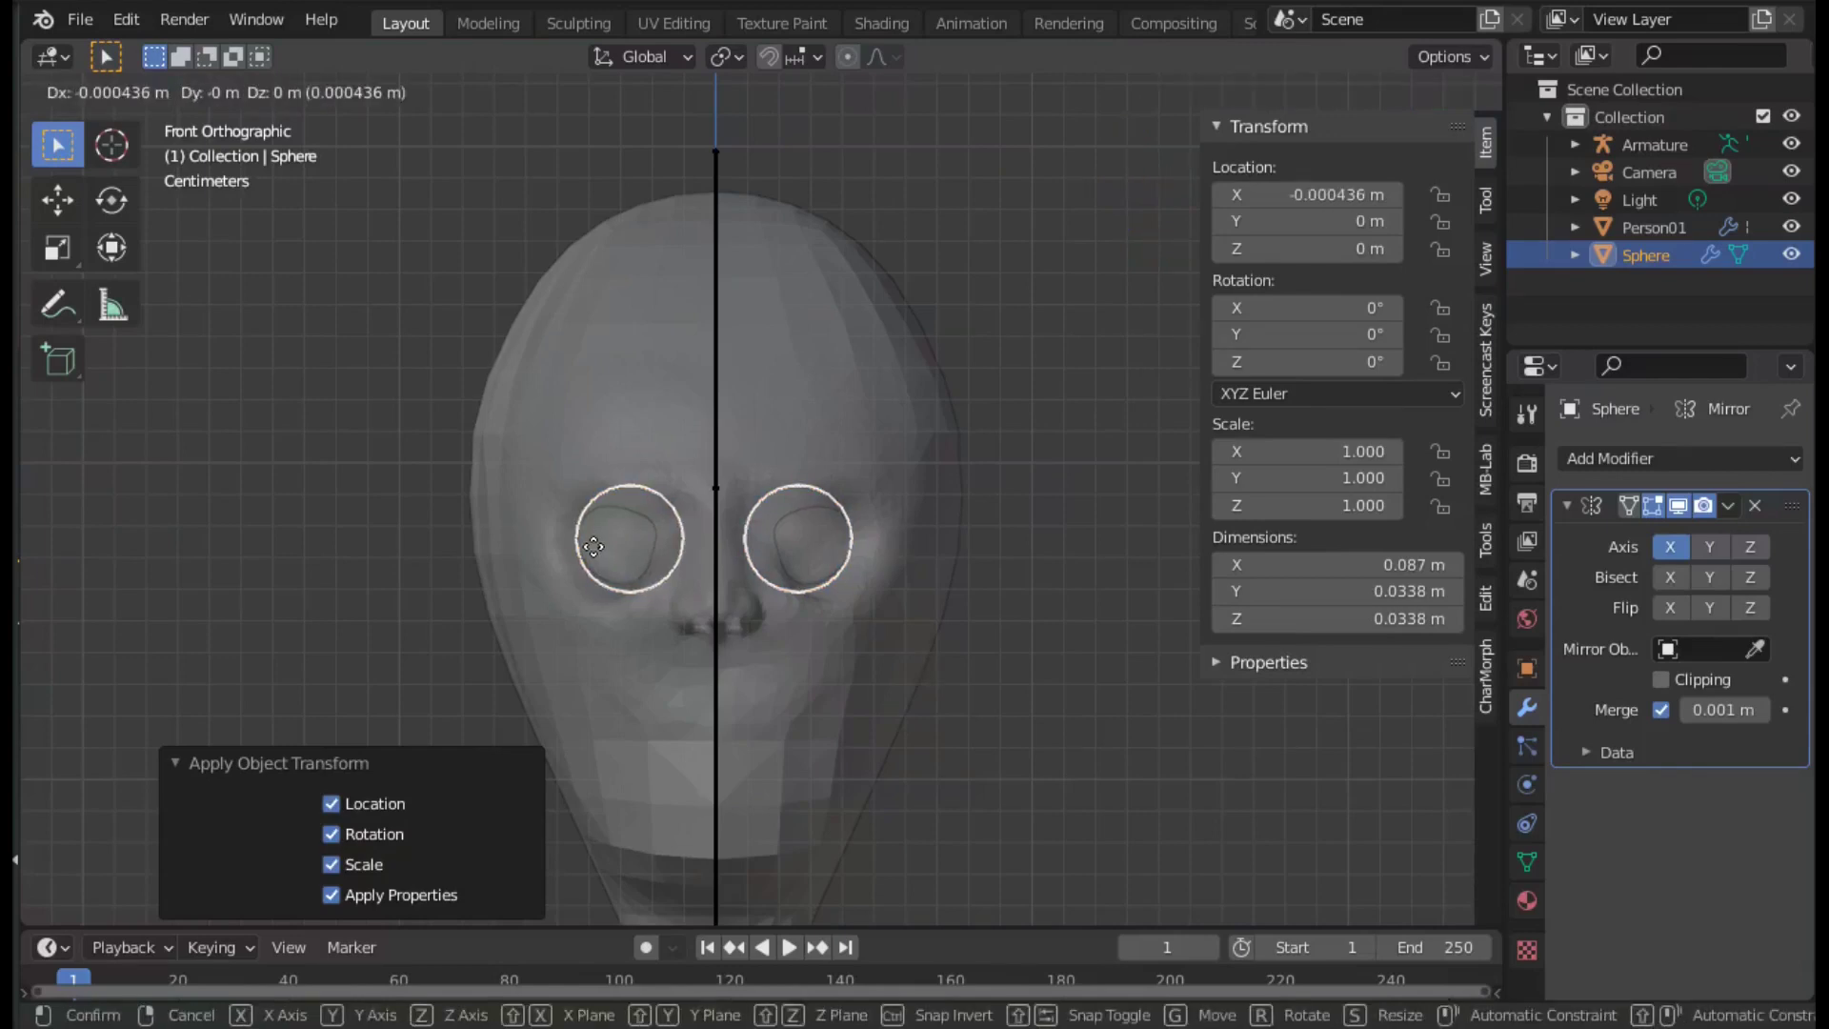
key("Escape")
key("Tab")
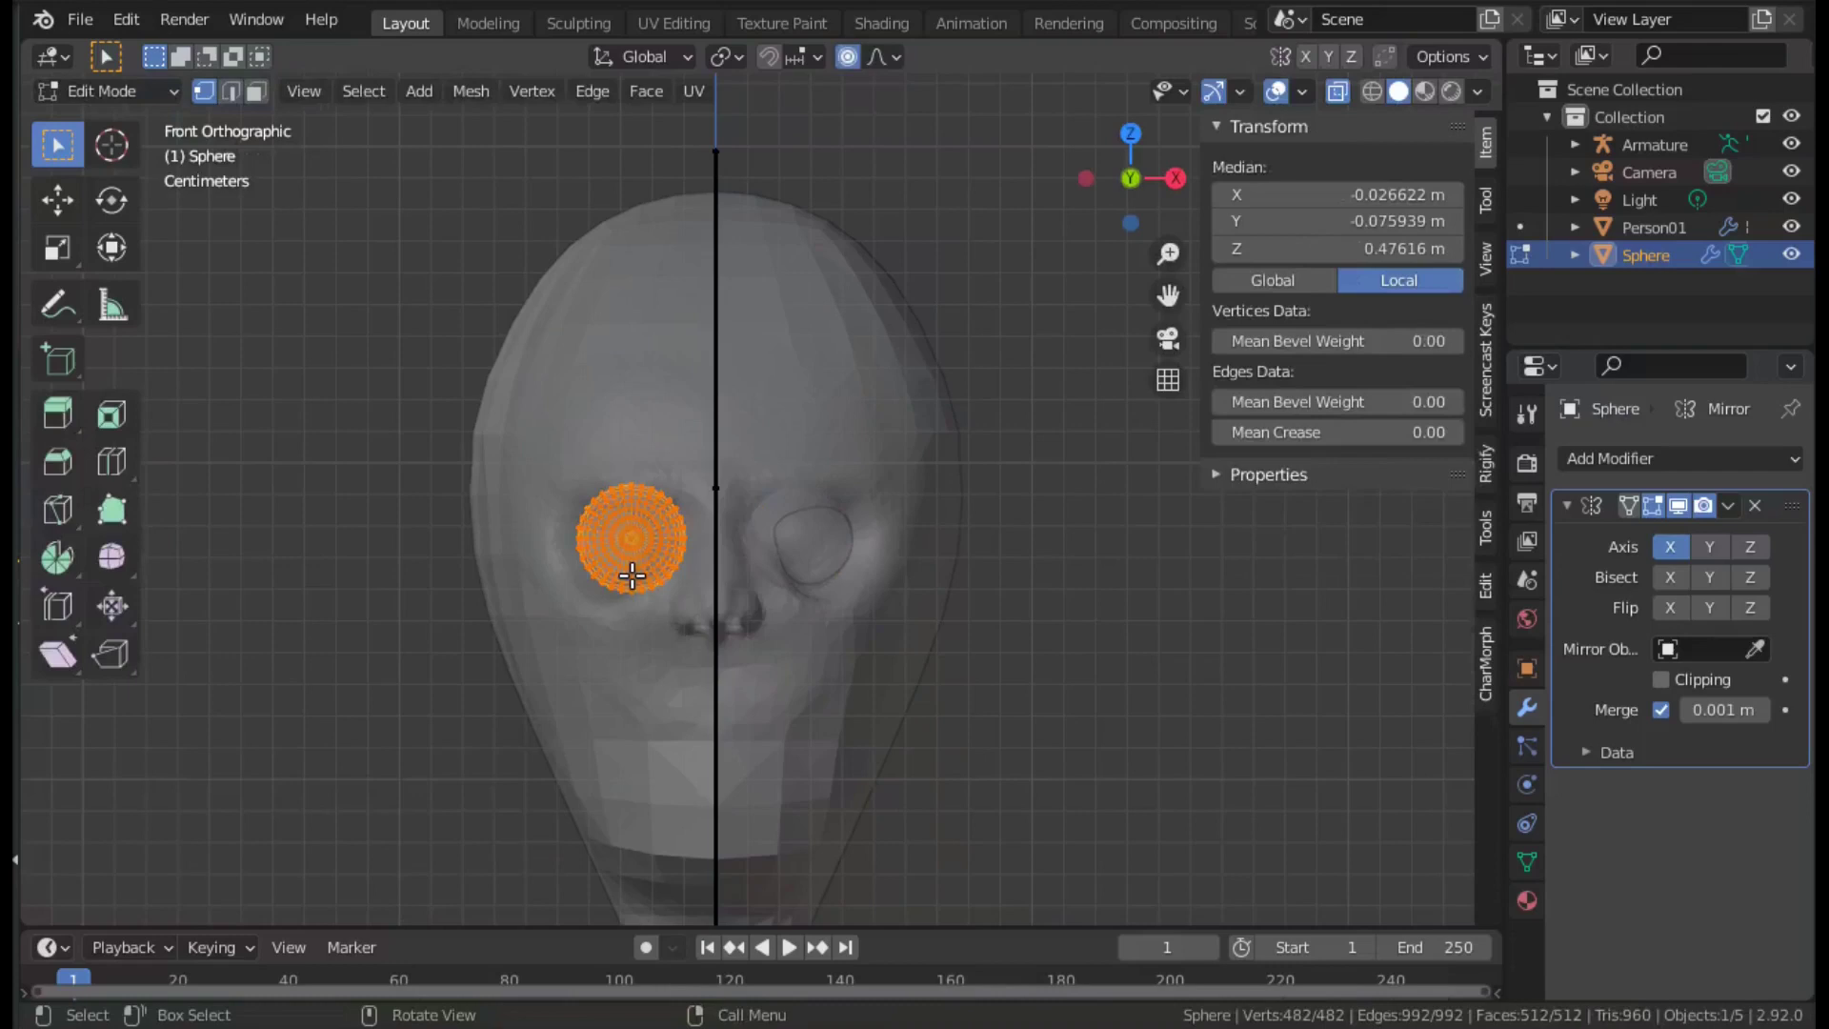
Shift the eyeball mesh 0.002182 m along X in Edit Mode, then go back to Object Mode and select Person01.
key("g")
key("x")
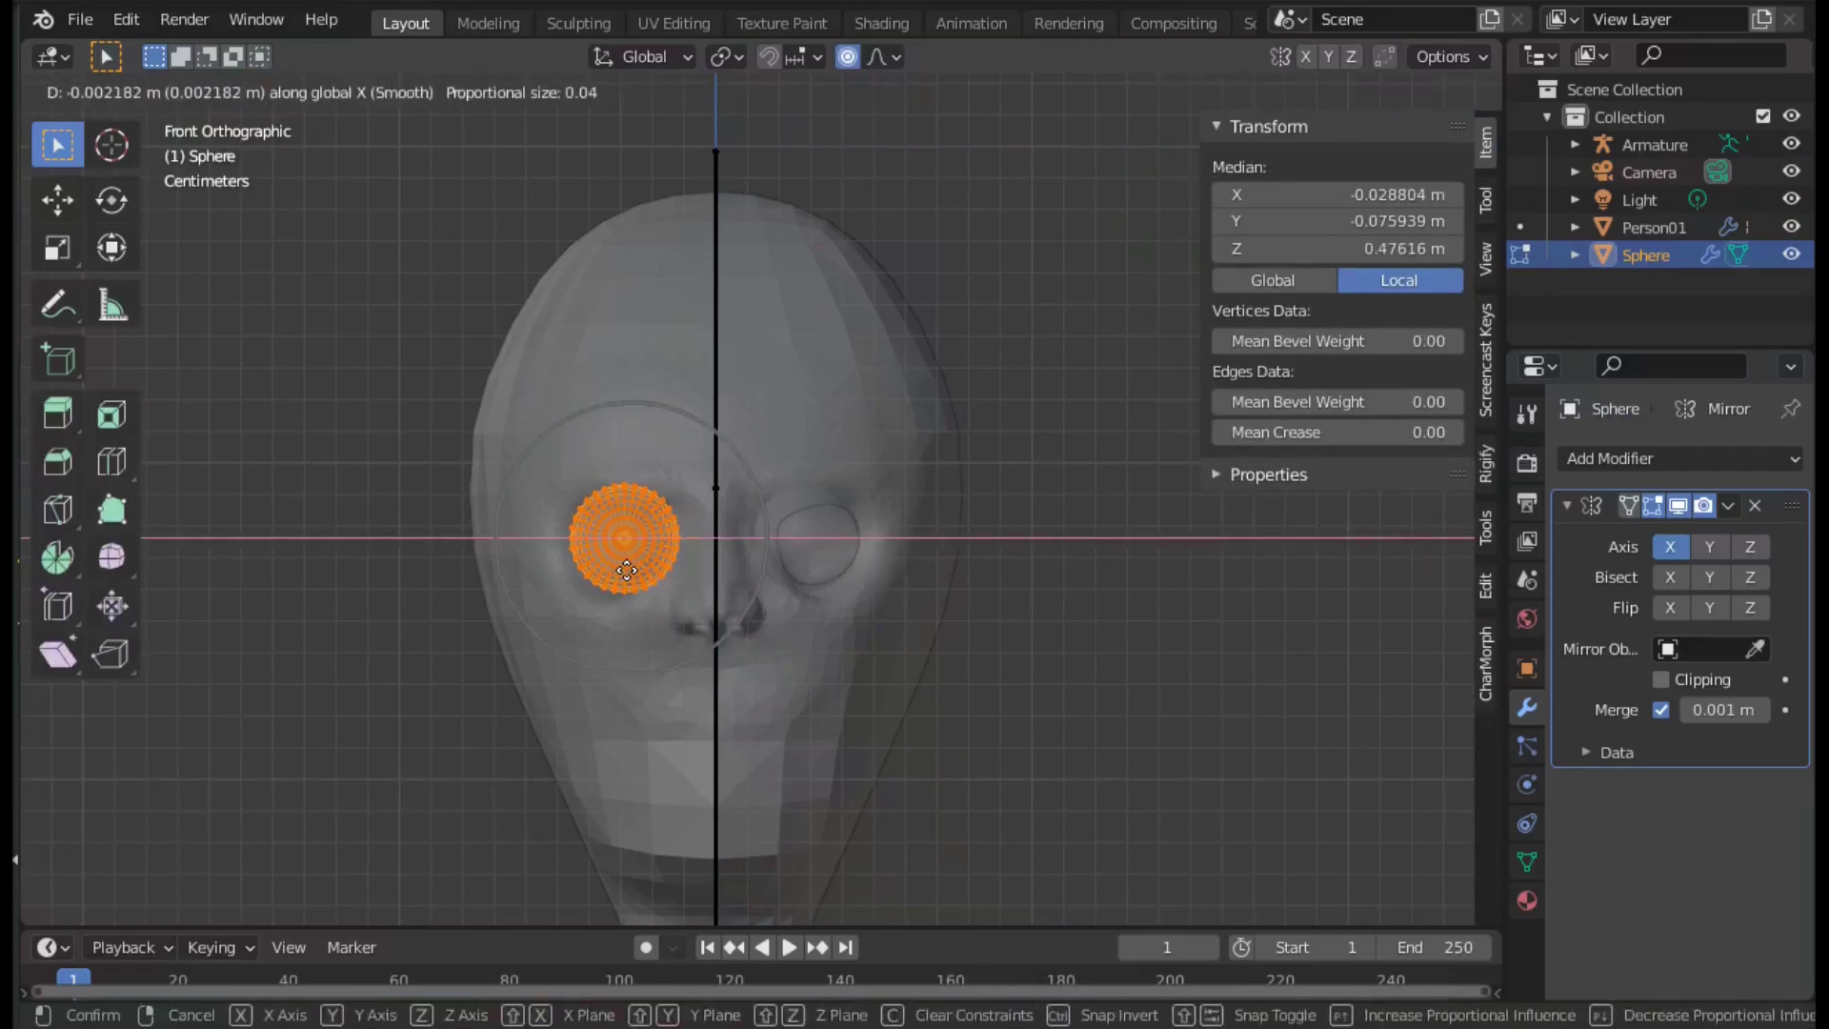
left_click(626, 568)
scroll(776, 732, "up", 2)
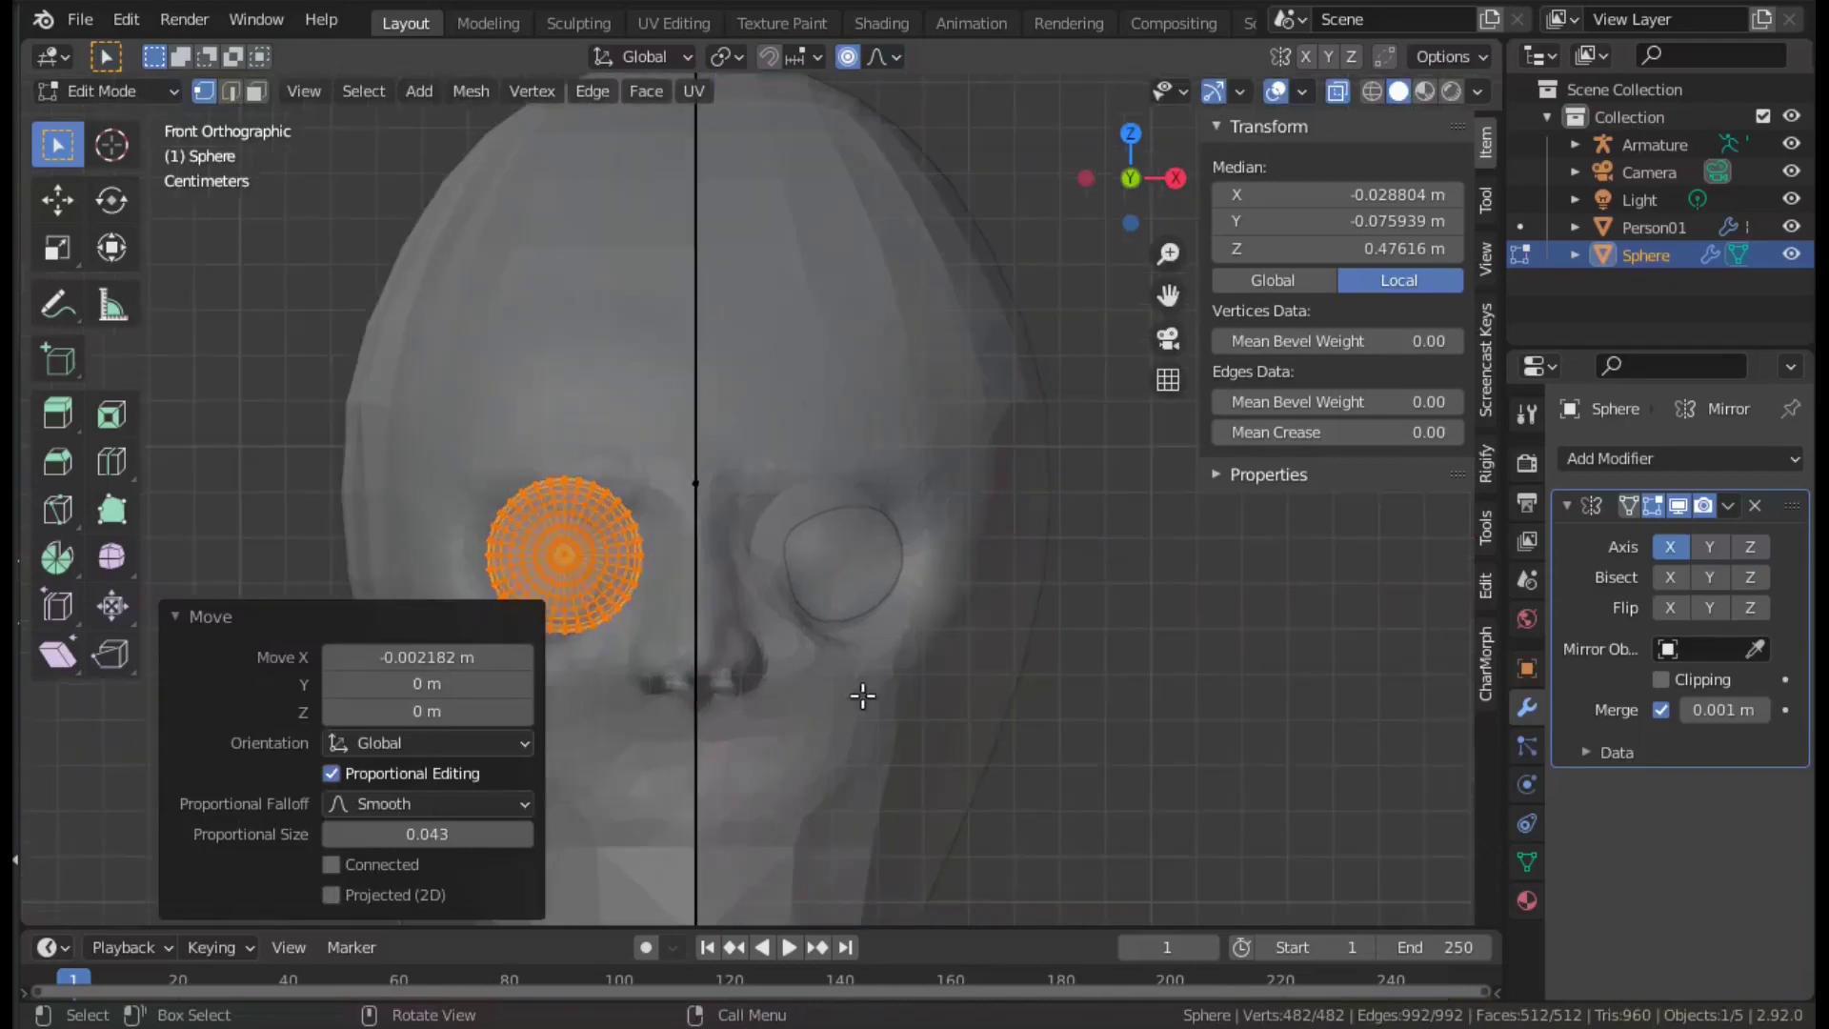
key("Tab")
left_click(876, 393)
mouse_move(899, 406)
middle_mouse_down()
mouse_move(1020, 478)
mouse_move(989, 529)
middle_mouse_up()
Put Person01 in Sculpt Mode with the Draw brush at 0.664 strength, framed on the eye.
scroll(629, 739, "up", 1)
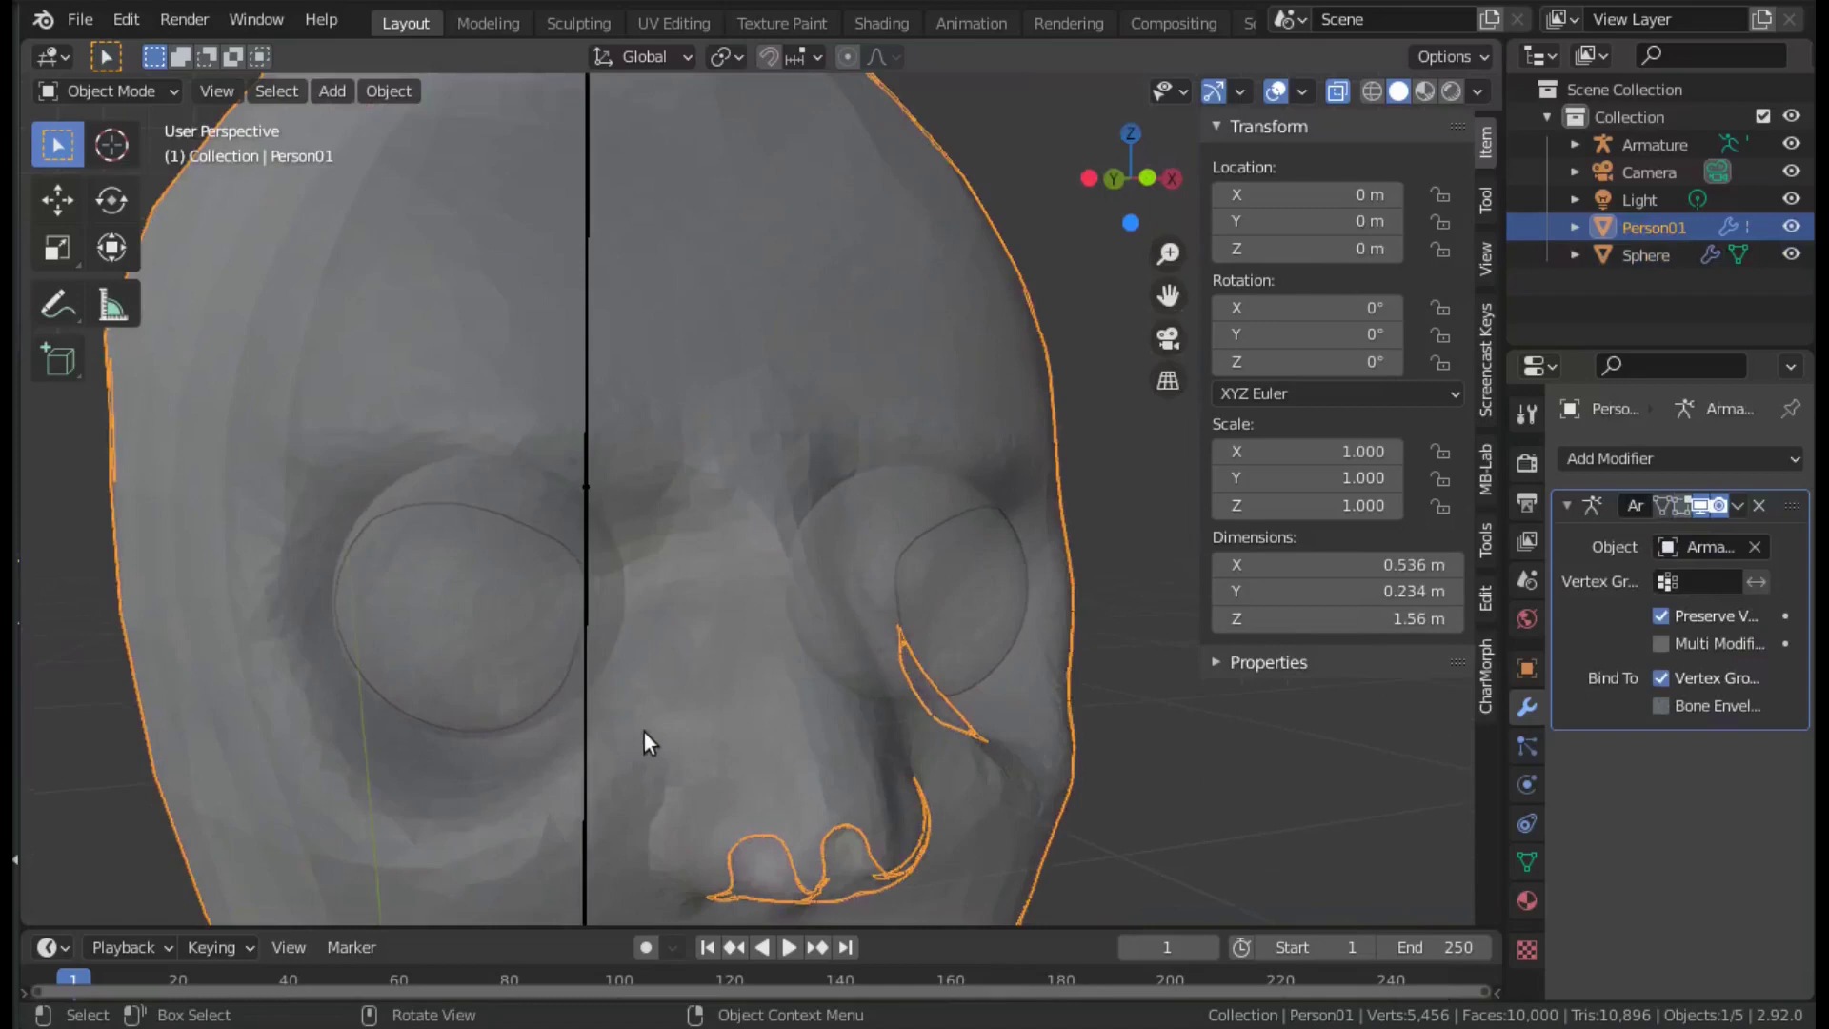
scroll(644, 715, "up", 1)
left_click(105, 90)
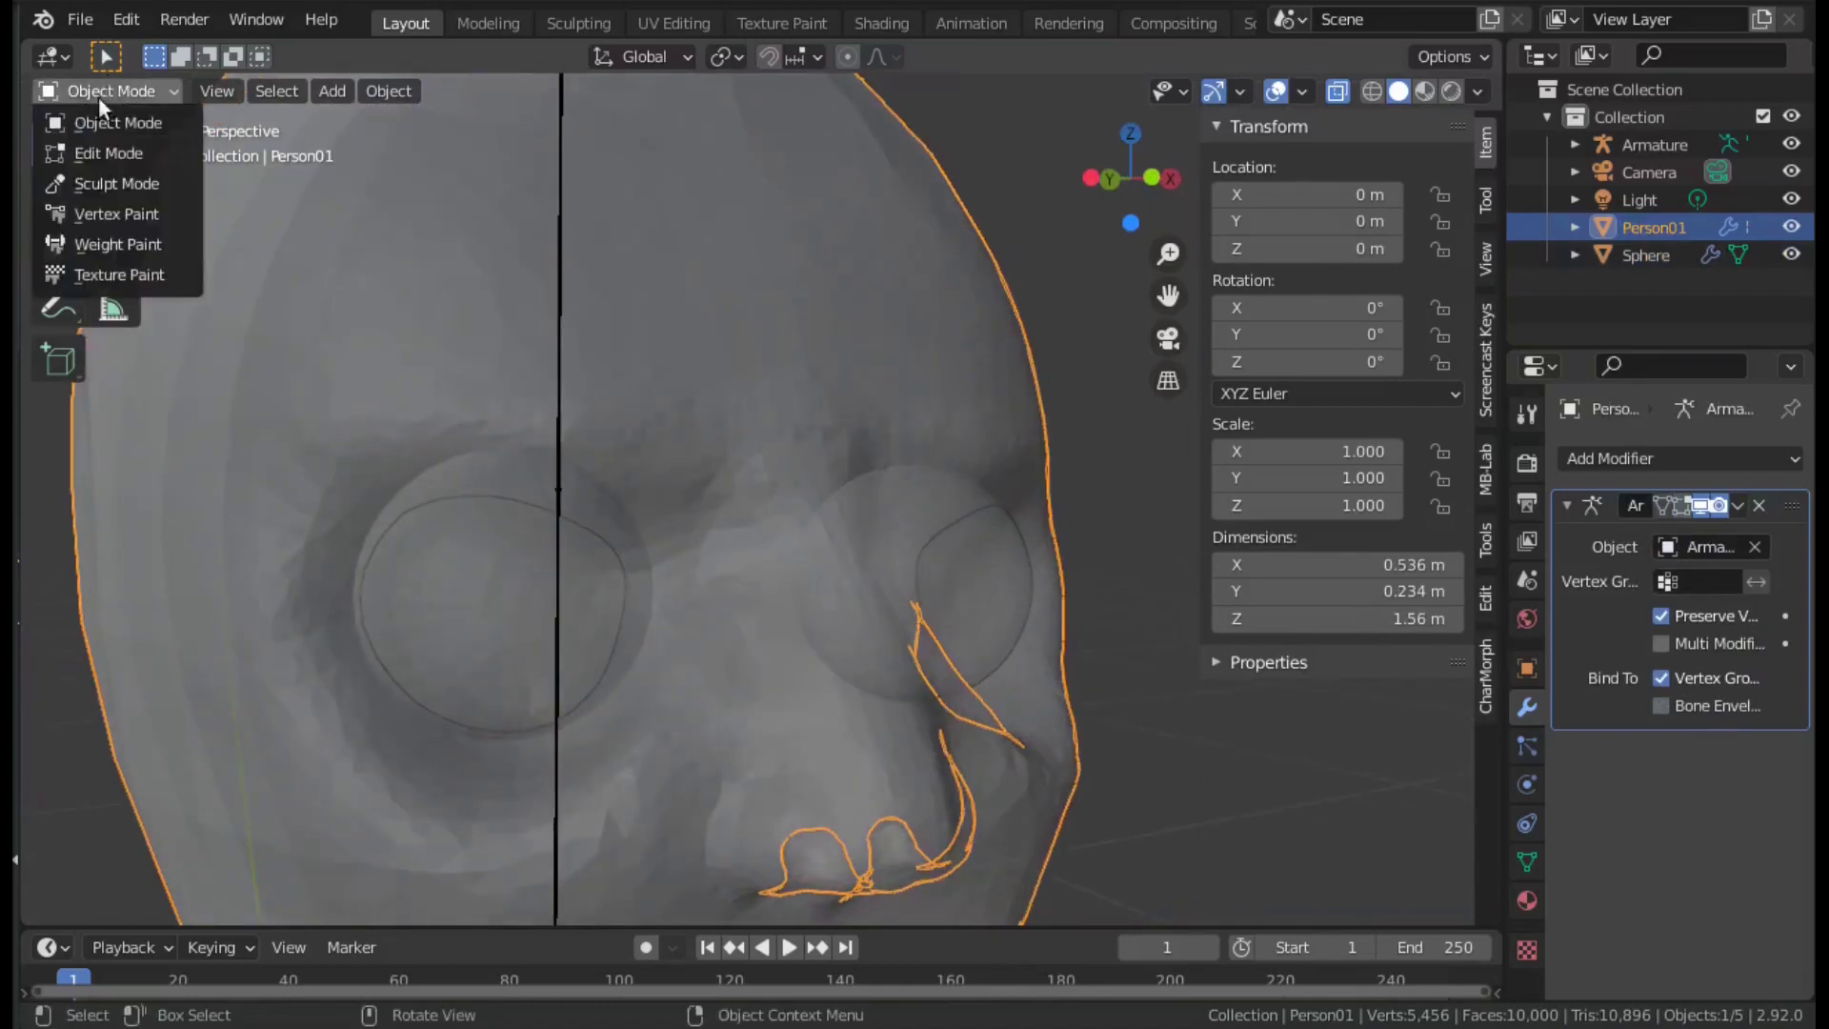
left_click(114, 183)
left_click(59, 143)
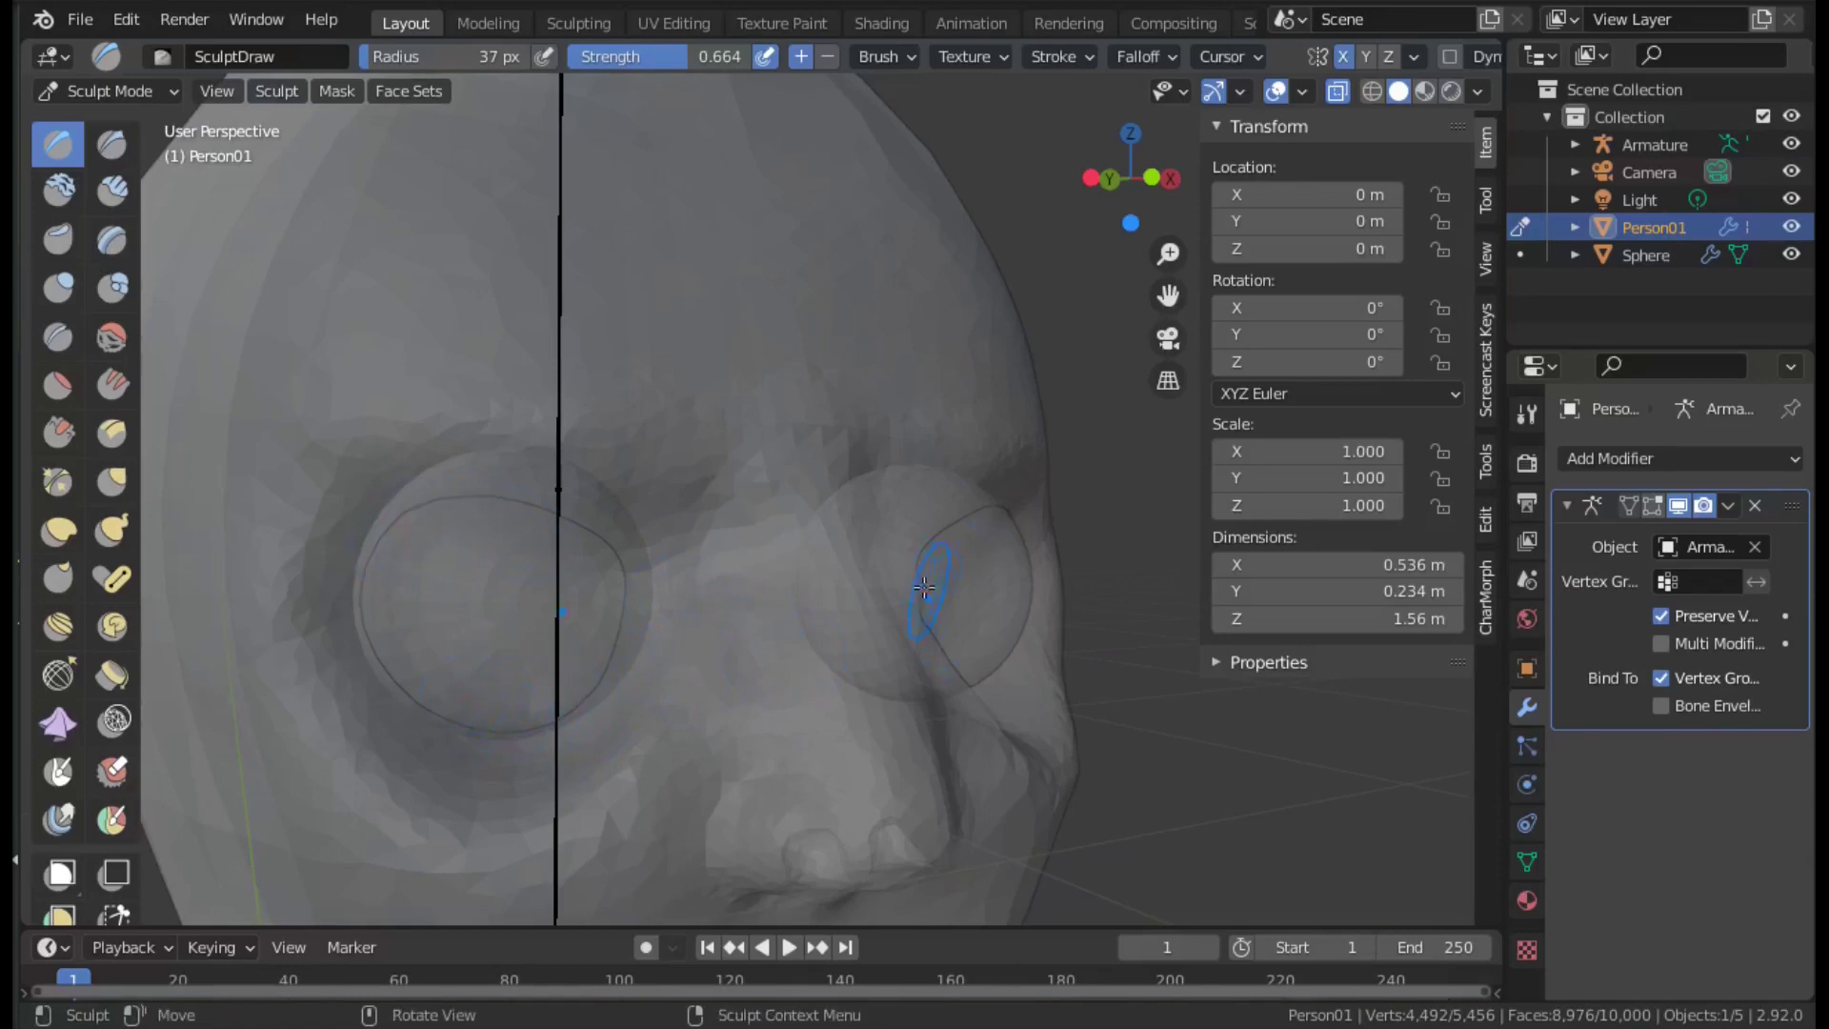
left_click(1646, 254)
mouse_move(953, 428)
middle_mouse_down()
mouse_move(773, 562)
mouse_move(671, 533)
middle_mouse_up()
scroll(495, 609, "up", 1)
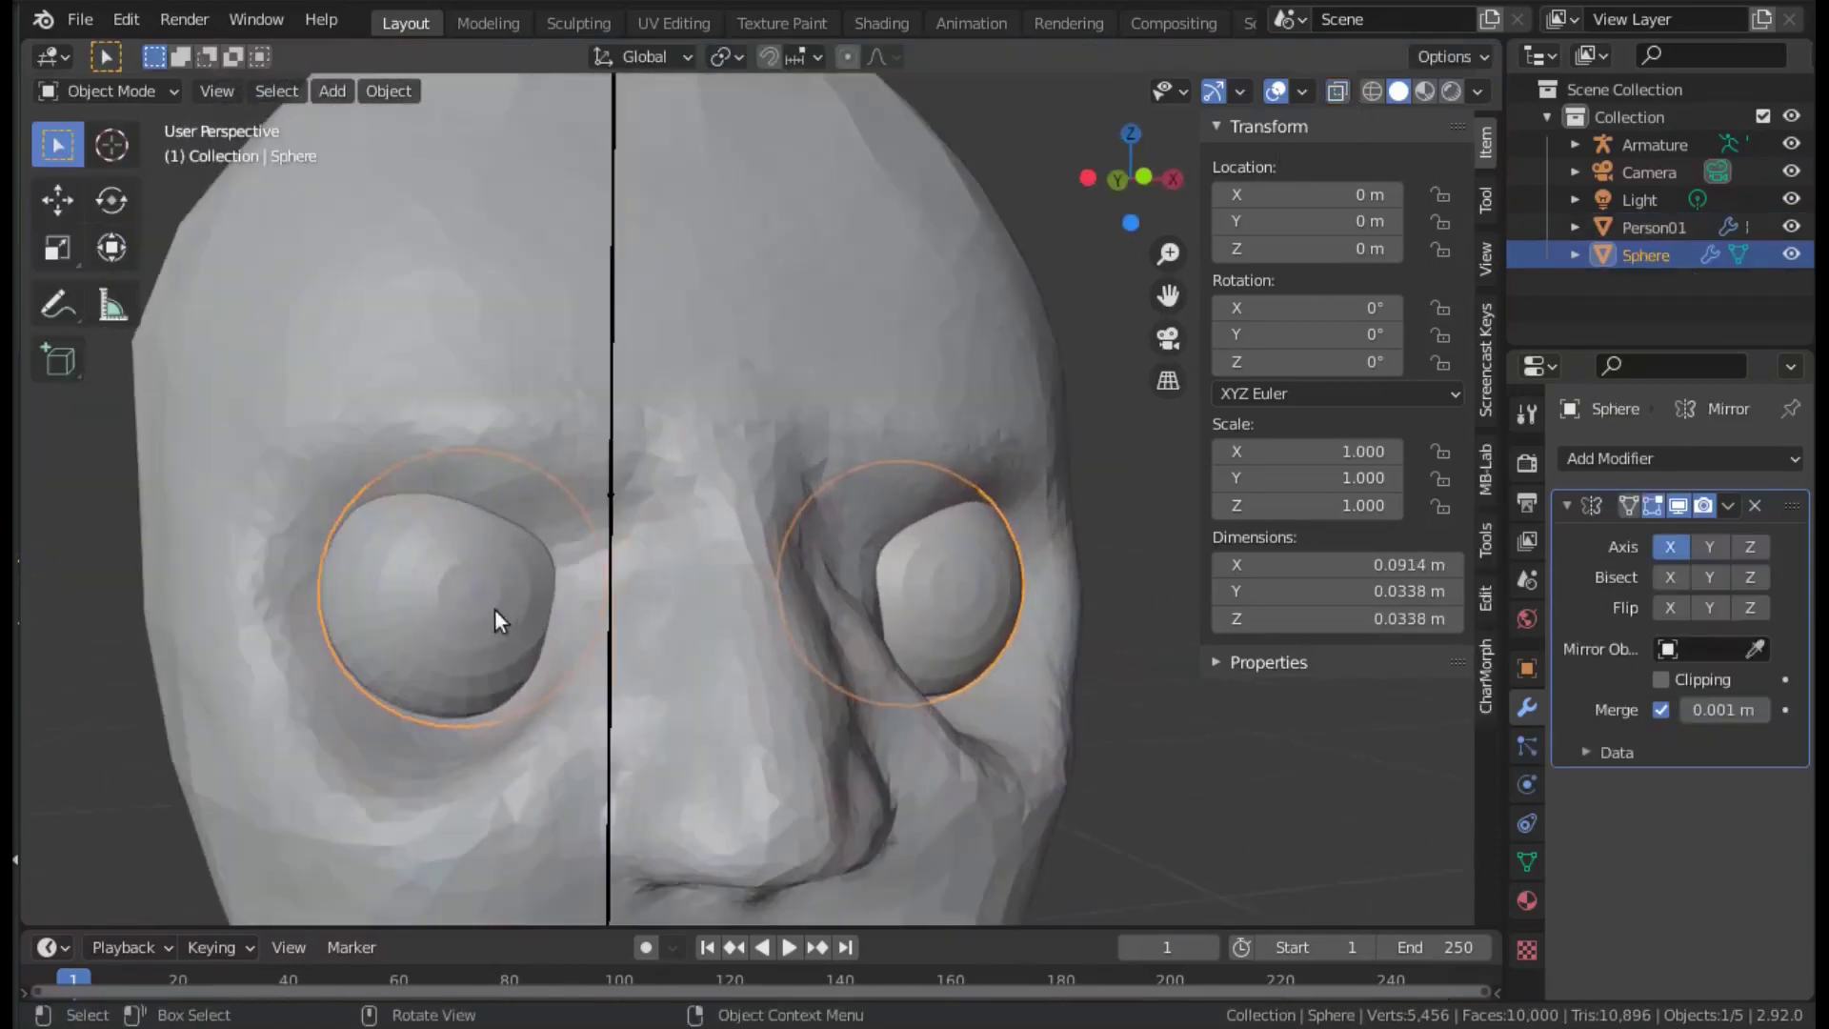
left_click(105, 91)
left_click(114, 183)
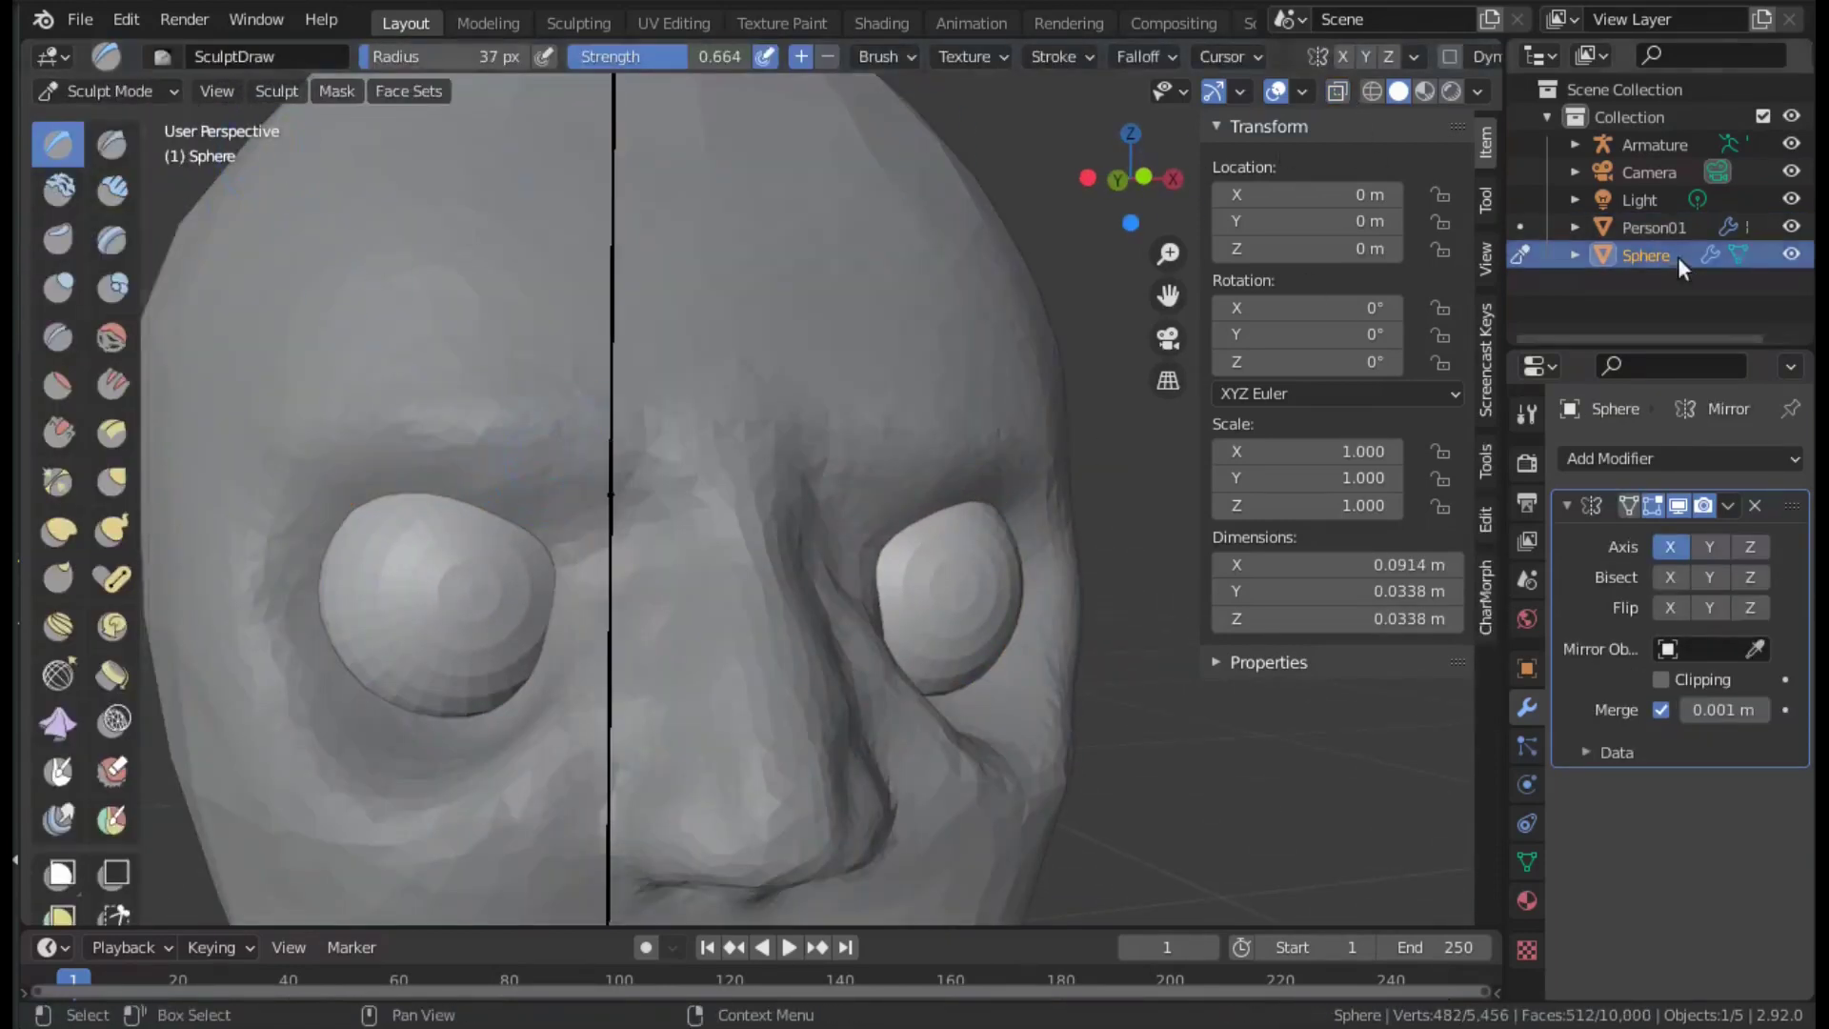
left_click(1654, 227)
middle_click_drag(800, 533, 718, 539)
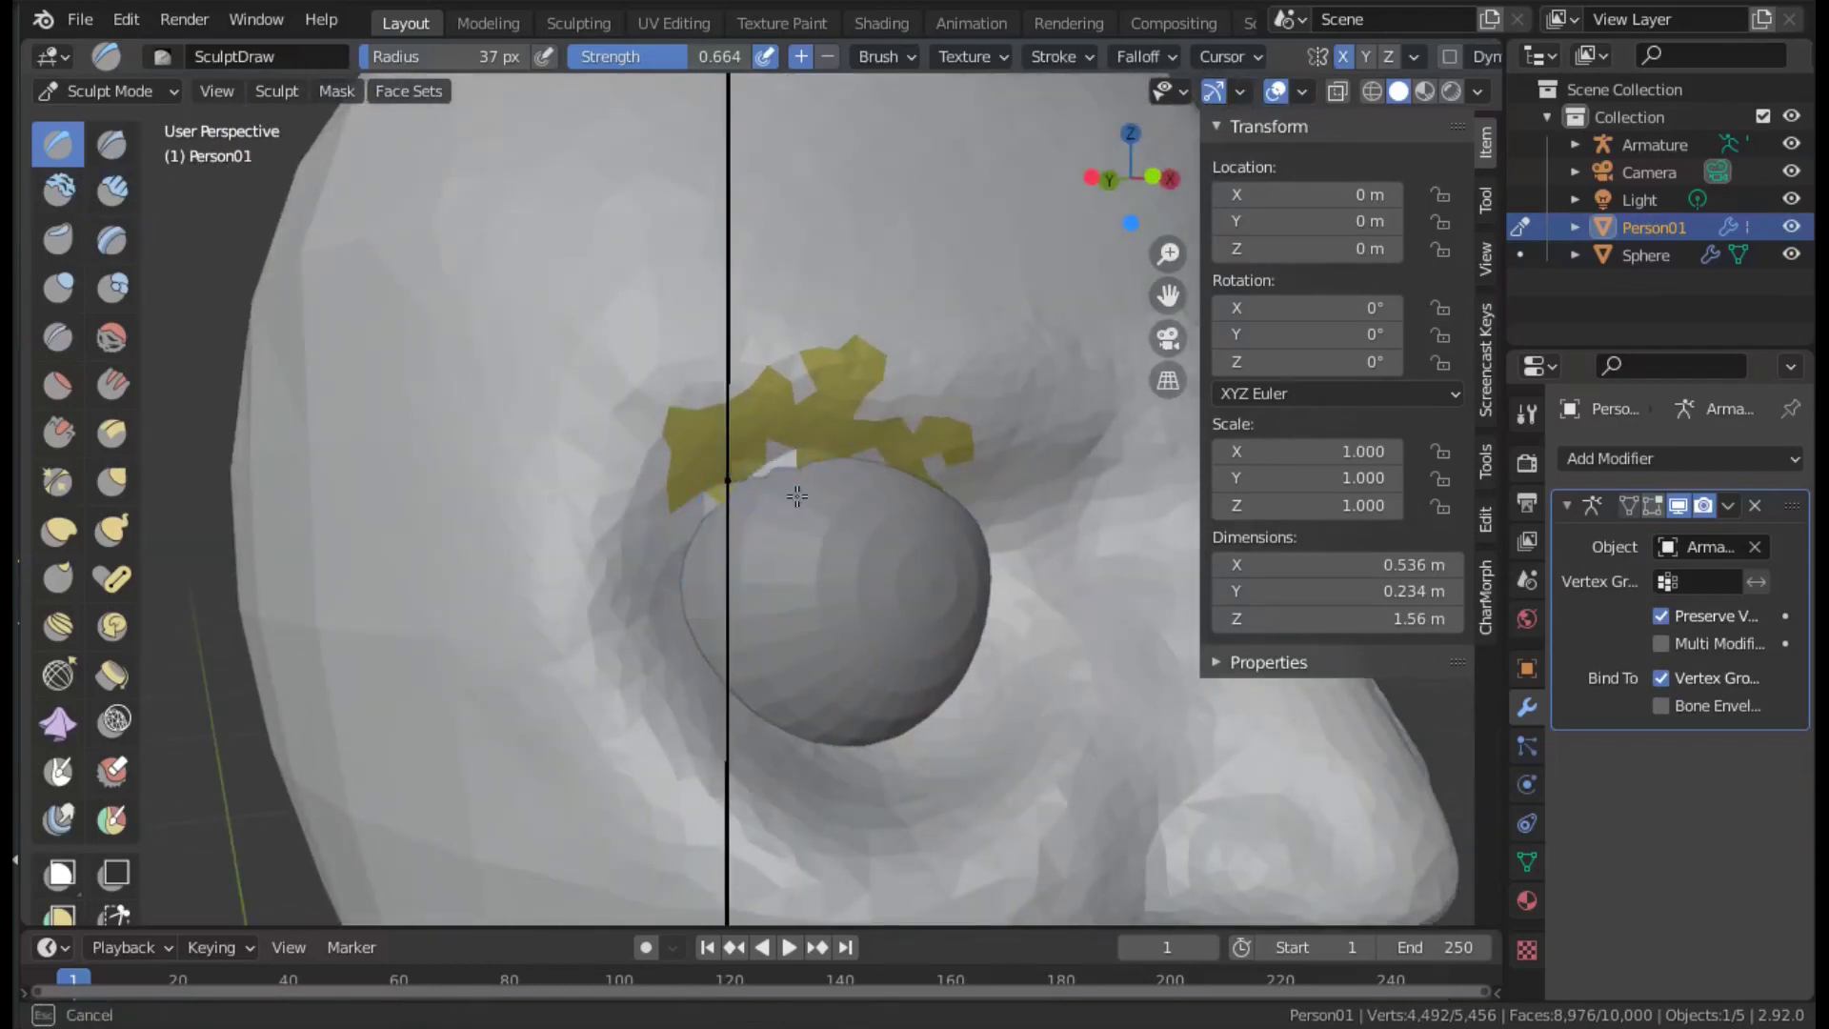
Turn on dynamic topology and sculpt the upper eyelid edge over the eyeball.
left_click_drag(797, 495, 733, 519)
left_click(1448, 56)
scroll(877, 476, "up", 3)
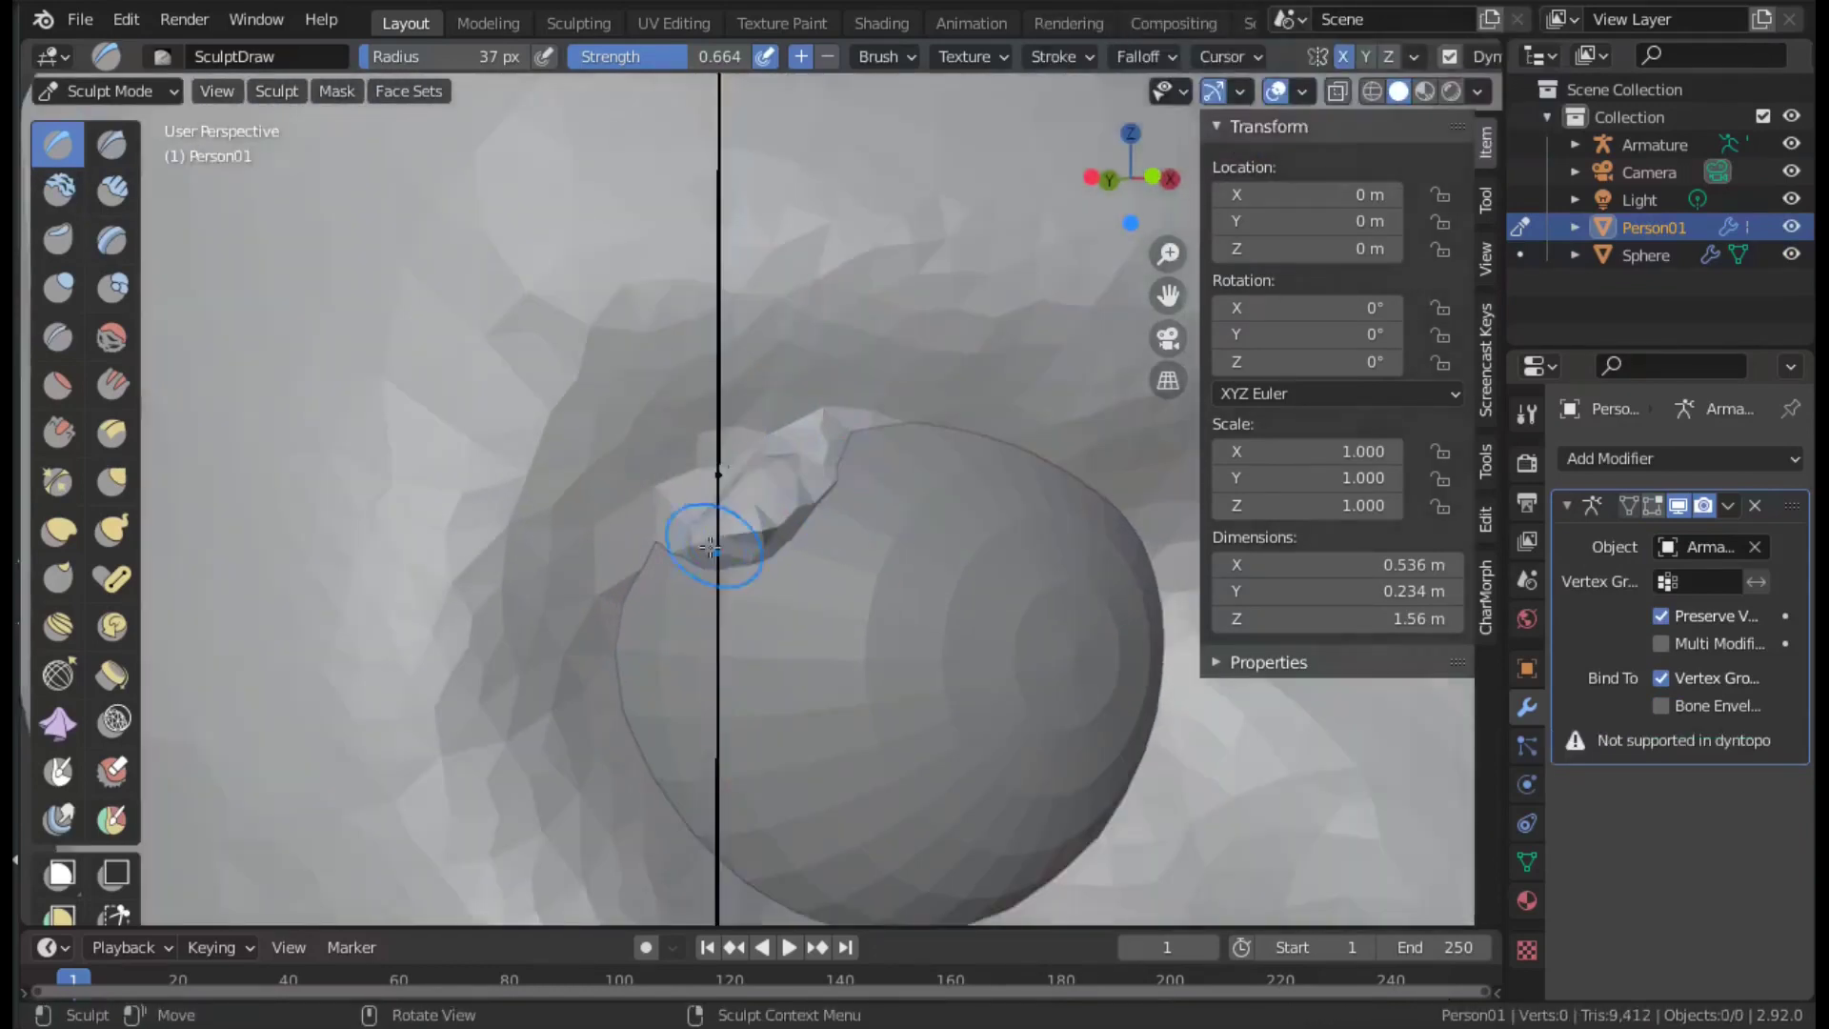
mouse_move(912, 496)
left_mouse_down()
mouse_move(817, 481)
mouse_move(648, 572)
left_mouse_up()
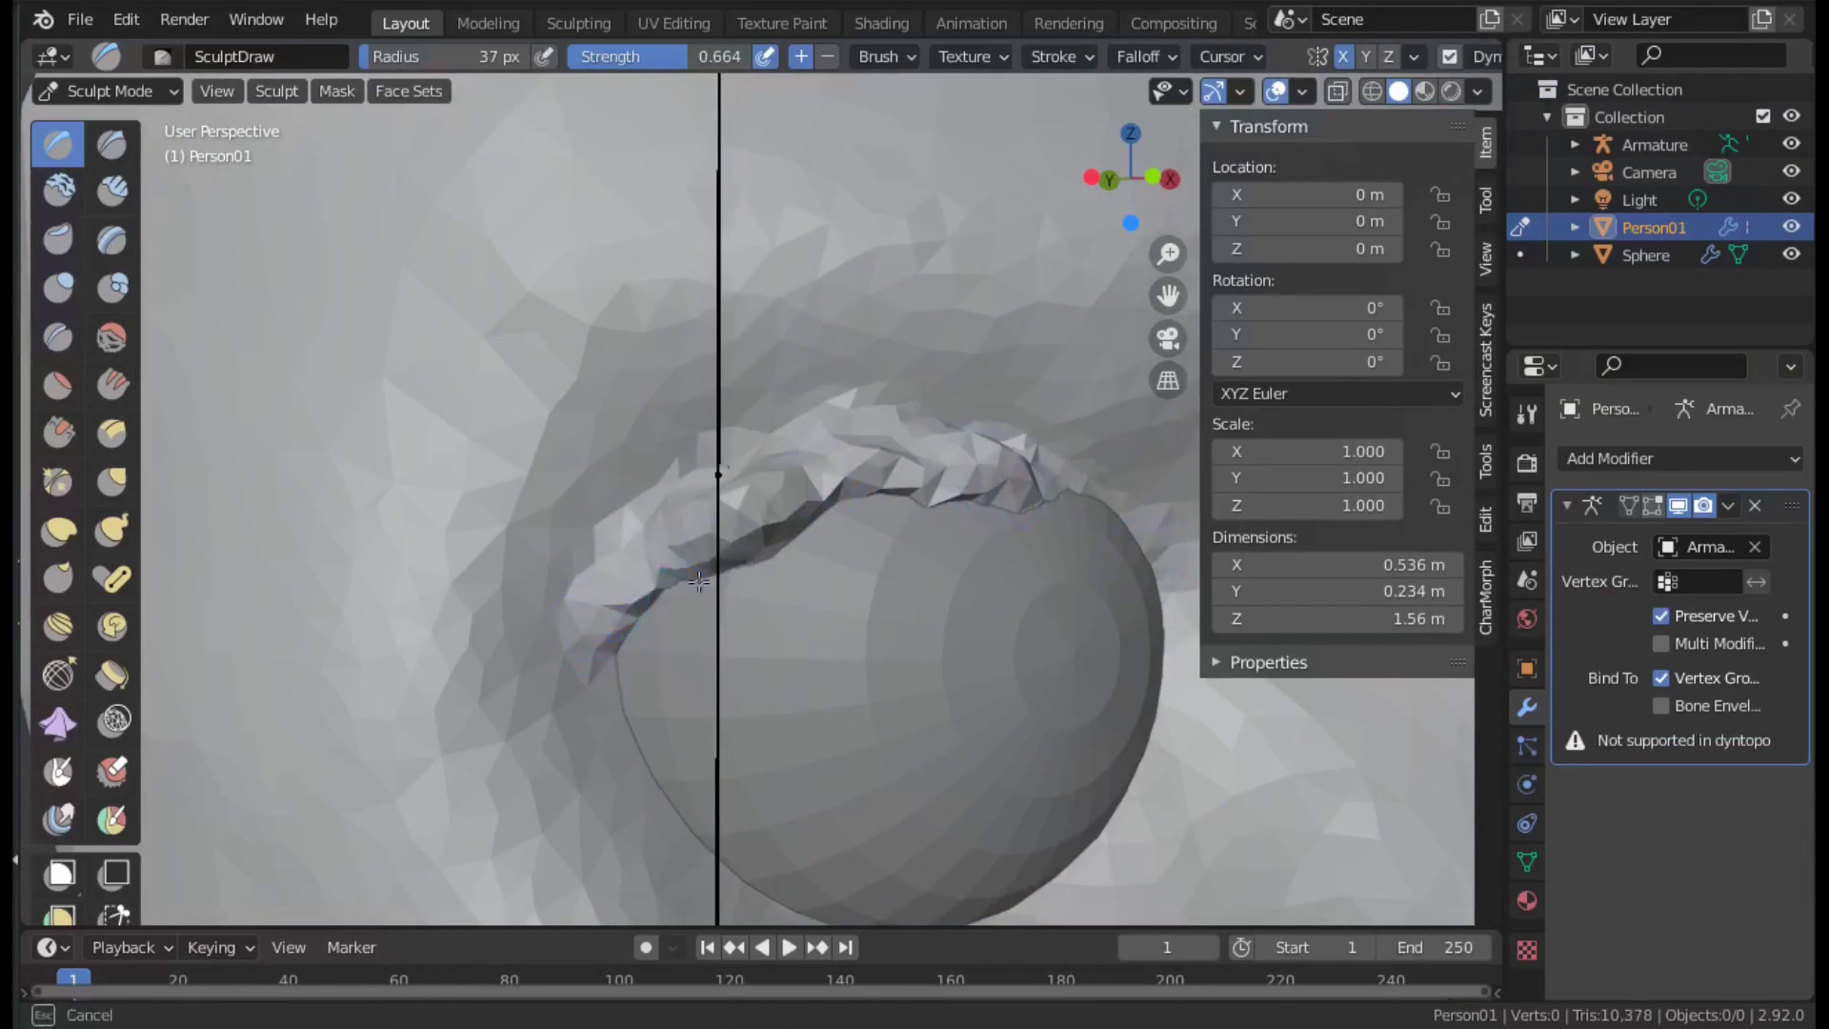
middle_click_drag(648, 572, 743, 571)
Switch to the Clay Strips brush and reshape the eyelid rim.
left_click(109, 195)
scroll(537, 524, "down", 3)
mouse_move(948, 441)
left_mouse_down()
mouse_move(667, 419)
mouse_move(457, 533)
left_mouse_up()
scroll(619, 529, "down", 3)
scroll(619, 528, "up", 2)
Build up the lower eyelid below the eyeball with repeated Clay Strips strokes.
left_click_drag(609, 724, 857, 724)
left_click_drag(571, 666, 895, 686)
scroll(752, 819, "up", 2)
left_click_drag(667, 838, 1057, 686)
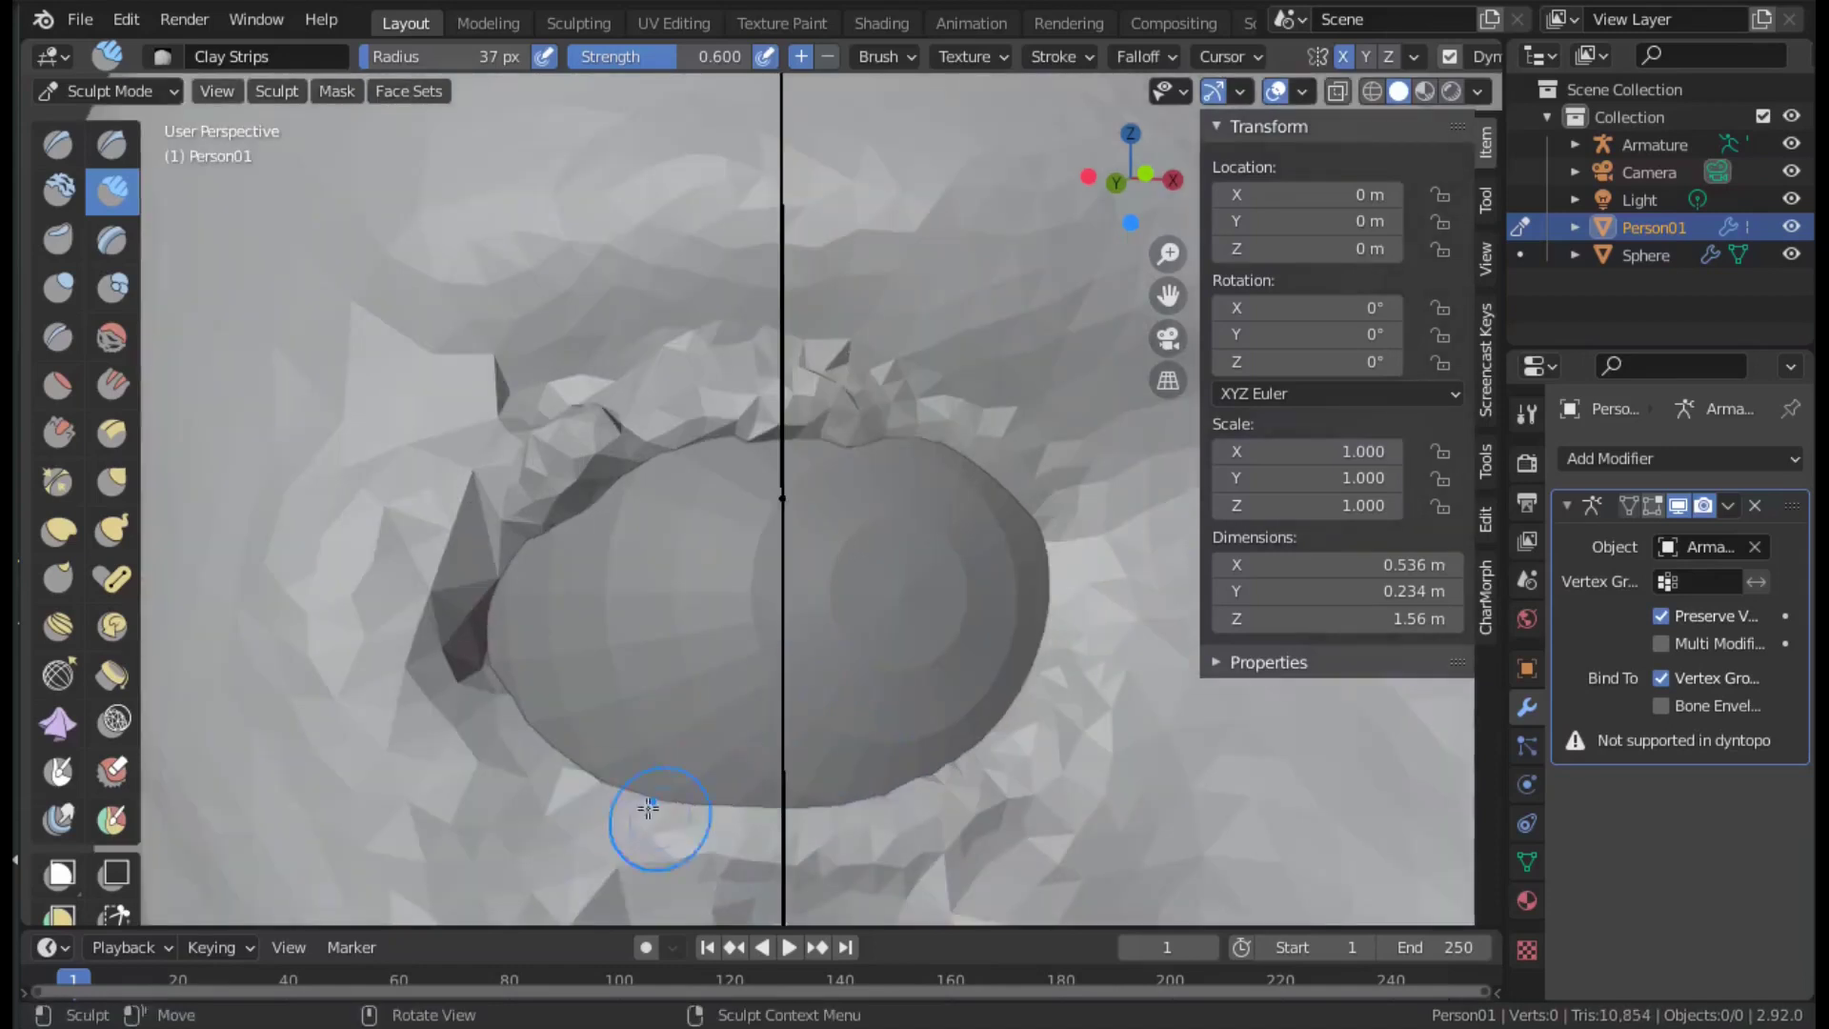
left_click_drag(419, 733, 915, 838)
left_click_drag(790, 829, 1076, 667)
left_click_drag(439, 724, 705, 657)
scroll(350, 436, "down", 2)
Reshape and smooth the mesh at the eye's left corner.
left_click_drag(533, 400, 510, 714)
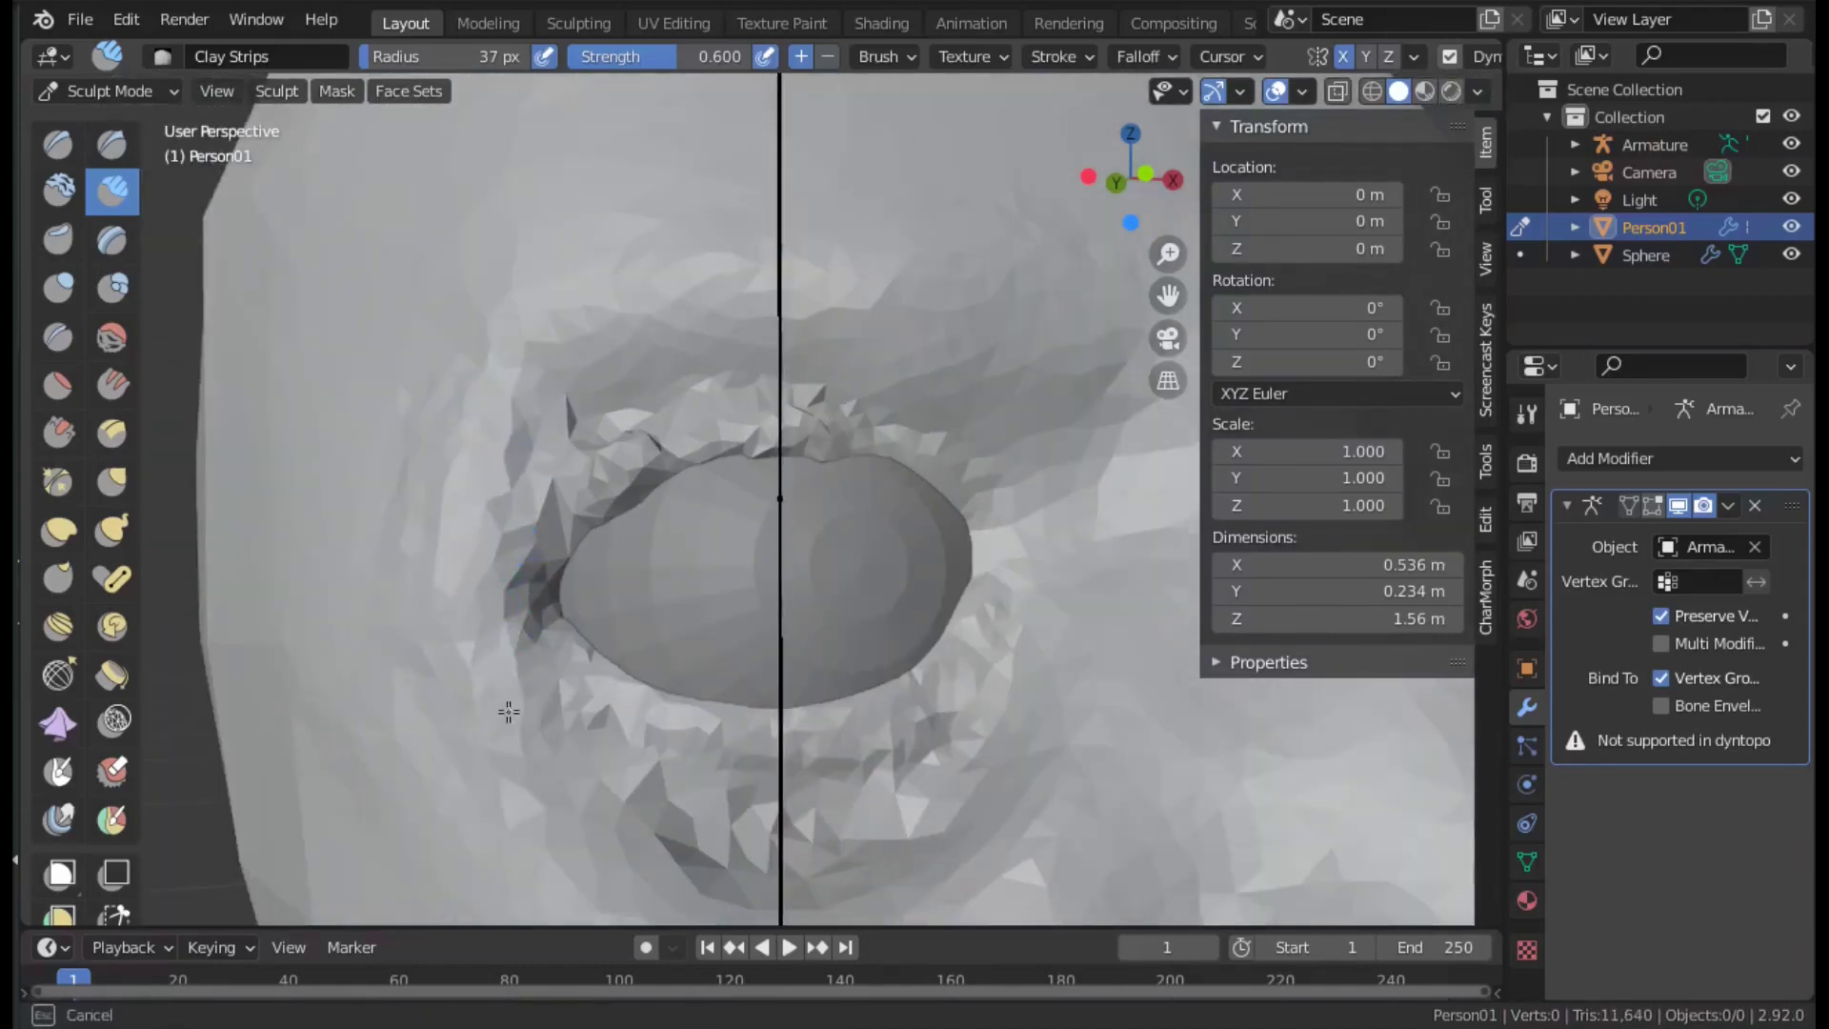
left_click_drag(562, 457, 590, 745)
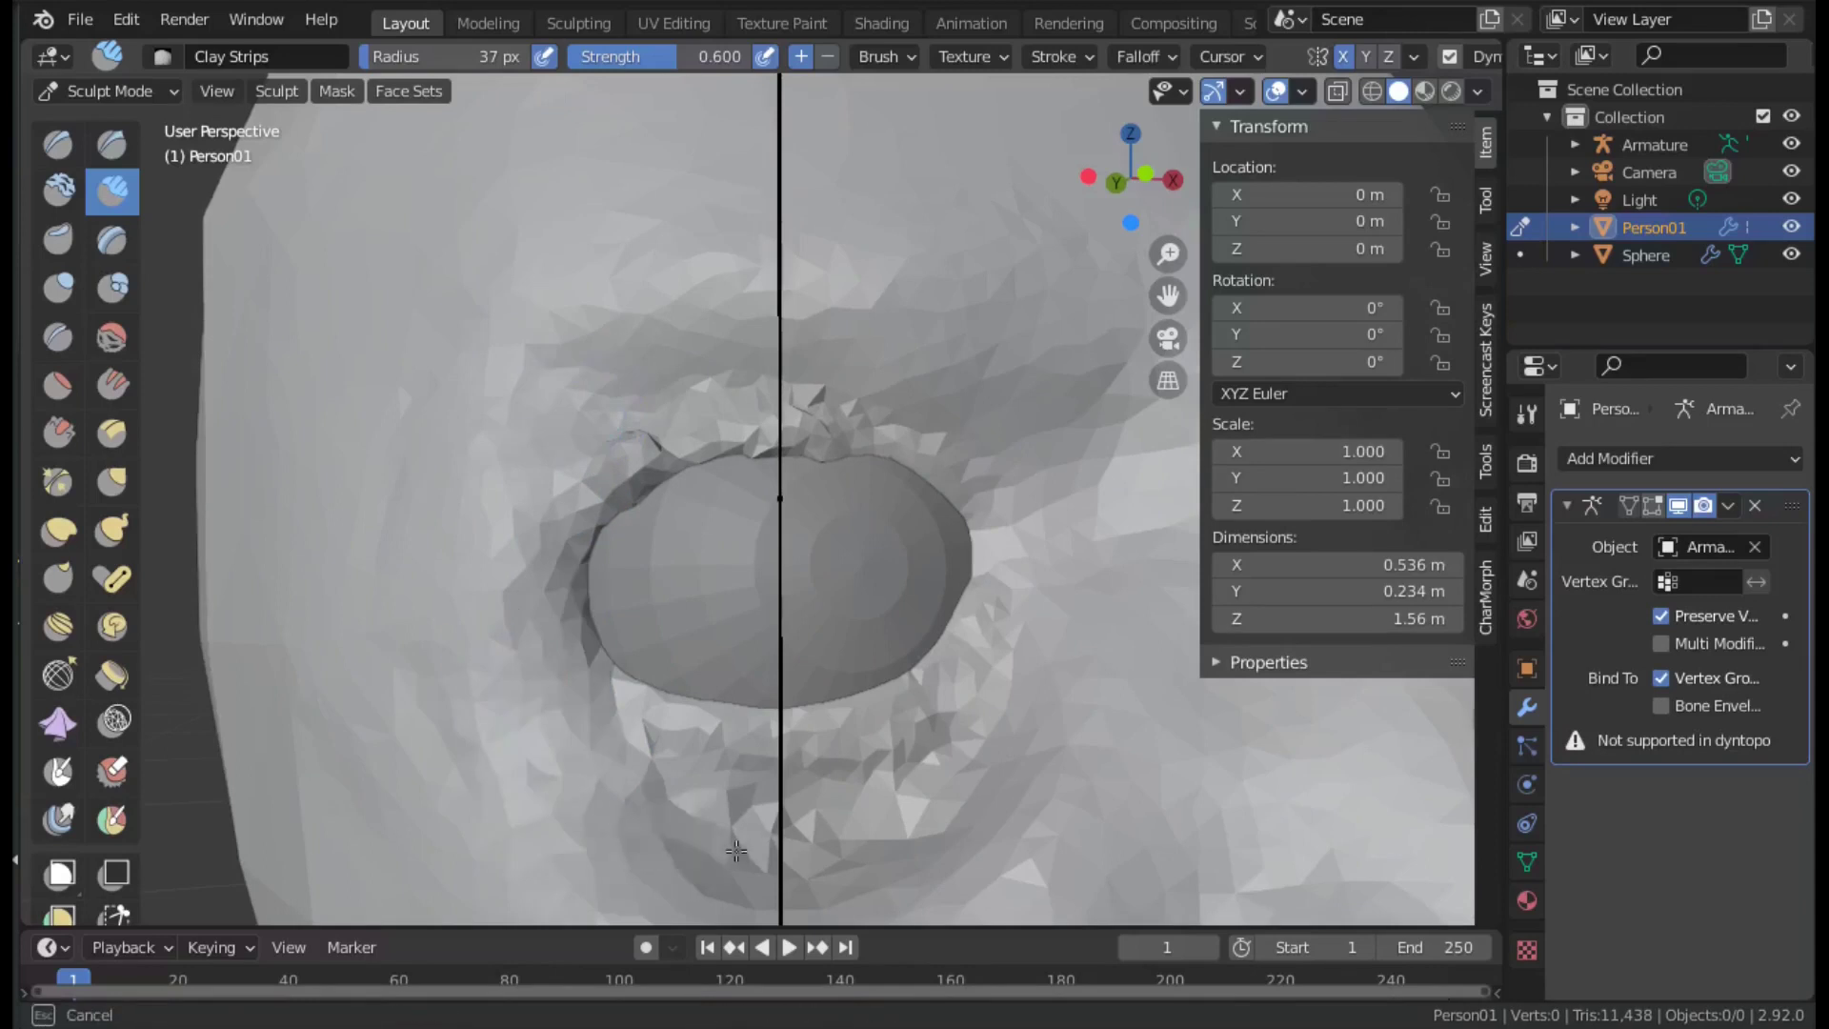
left_click_drag(552, 552, 614, 529)
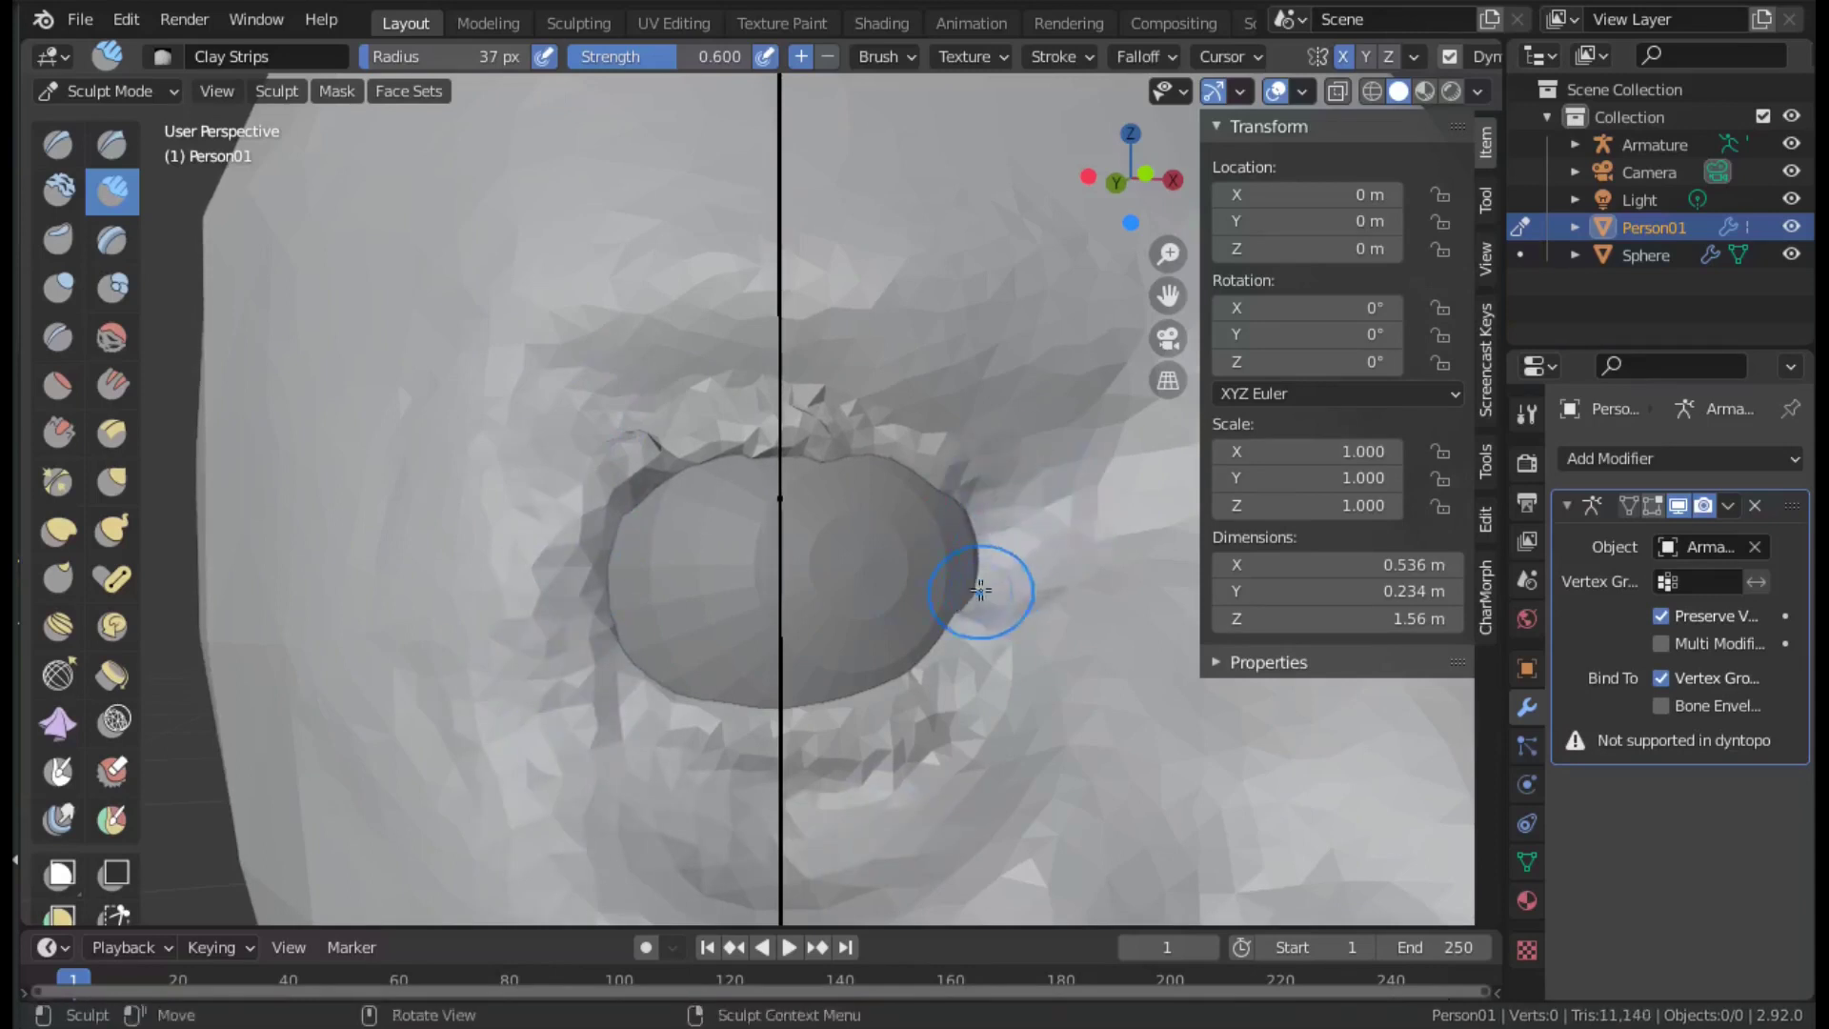
middle_click_drag(980, 591, 826, 590)
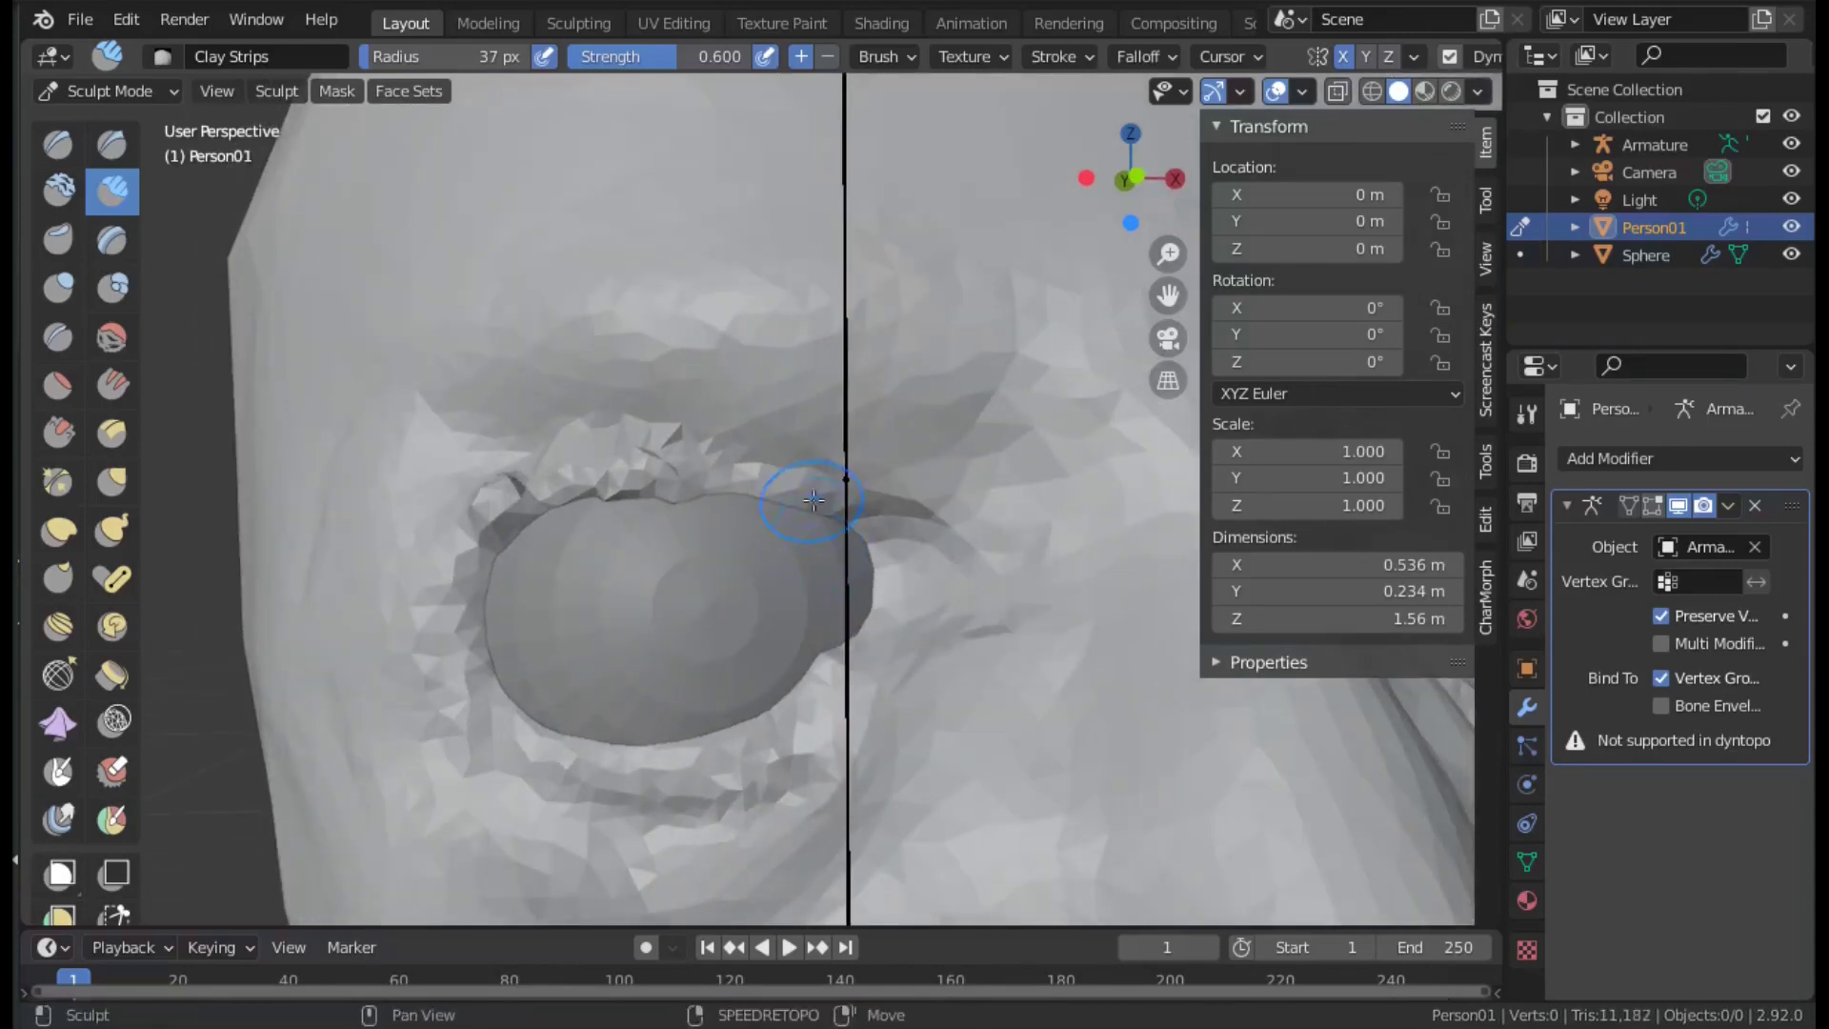
Build up the lower-left eye rim into a ridge along the lower rim.
mouse_move(562, 795)
left_mouse_down()
mouse_move(429, 641)
mouse_move(426, 543)
left_mouse_up()
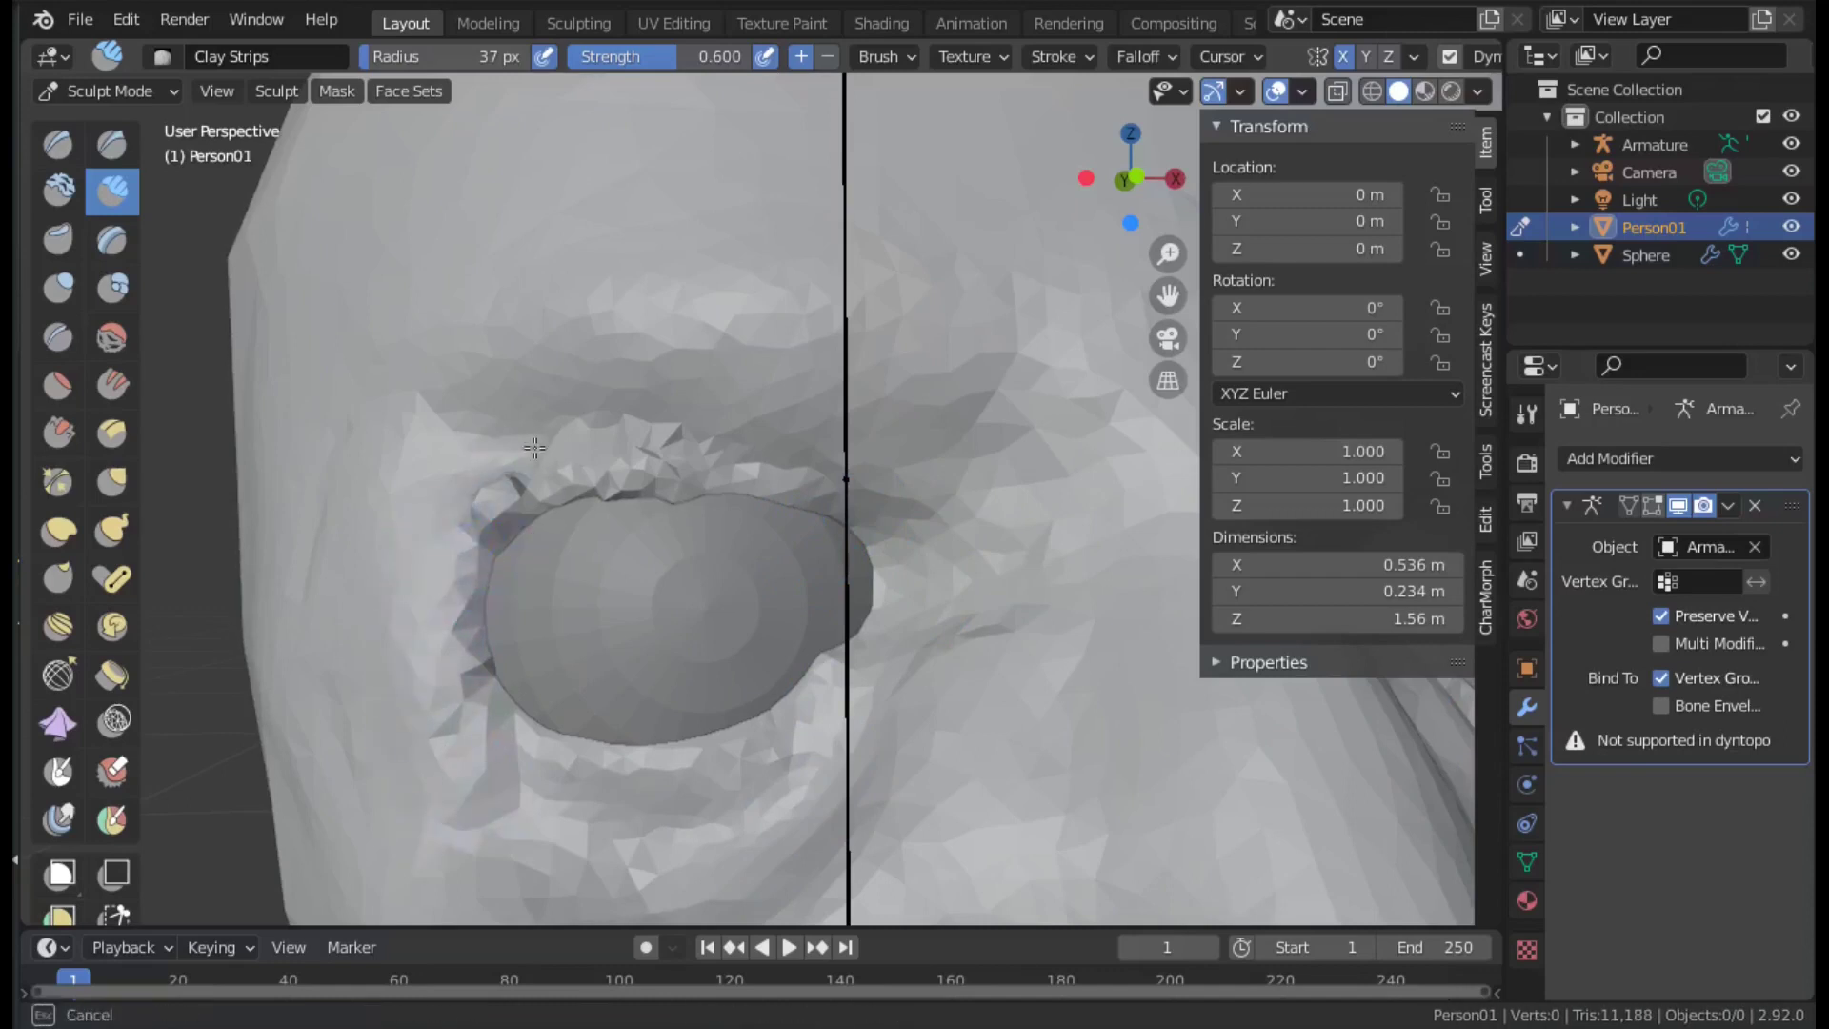
scroll(715, 479, "up", 4)
mouse_move(191, 667)
left_mouse_down()
mouse_move(305, 566)
mouse_move(572, 490)
mouse_move(285, 619)
left_mouse_up()
middle_click_drag(286, 619, 498, 714)
scroll(388, 715, "up", 2)
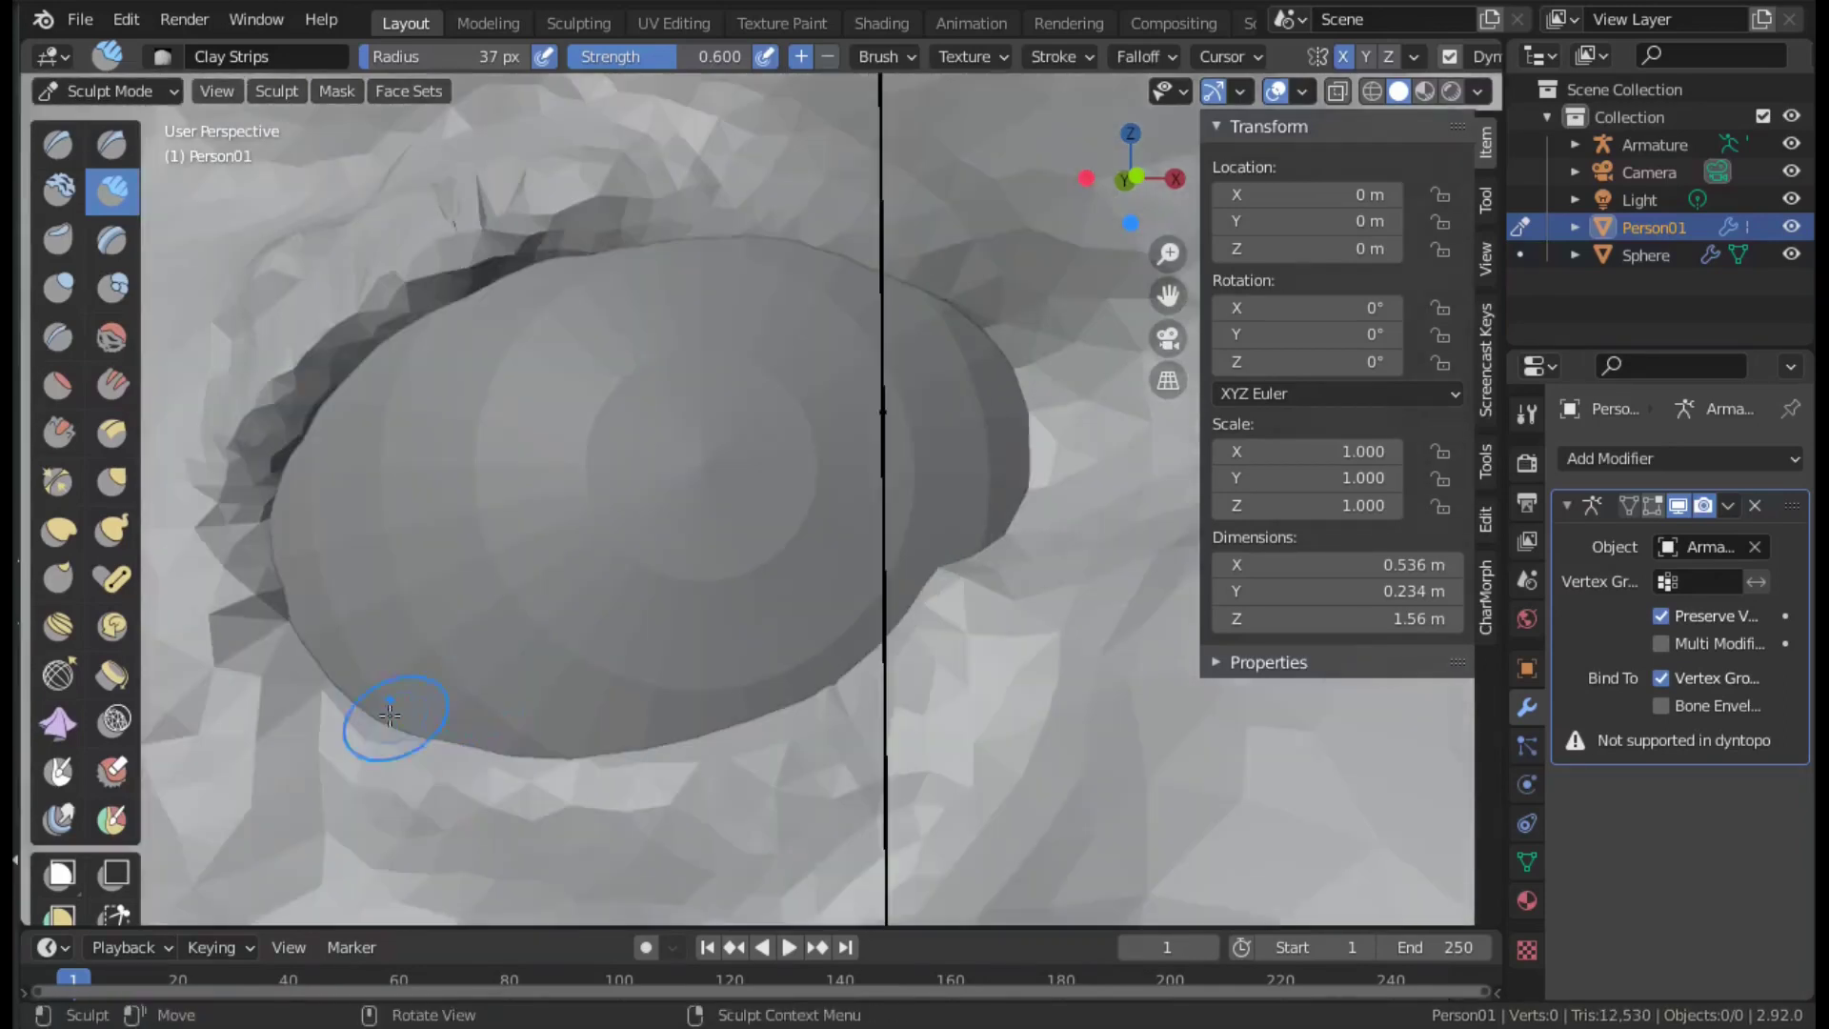
mouse_move(684, 749)
left_mouse_down()
mouse_move(285, 657)
mouse_move(1032, 547)
left_mouse_up()
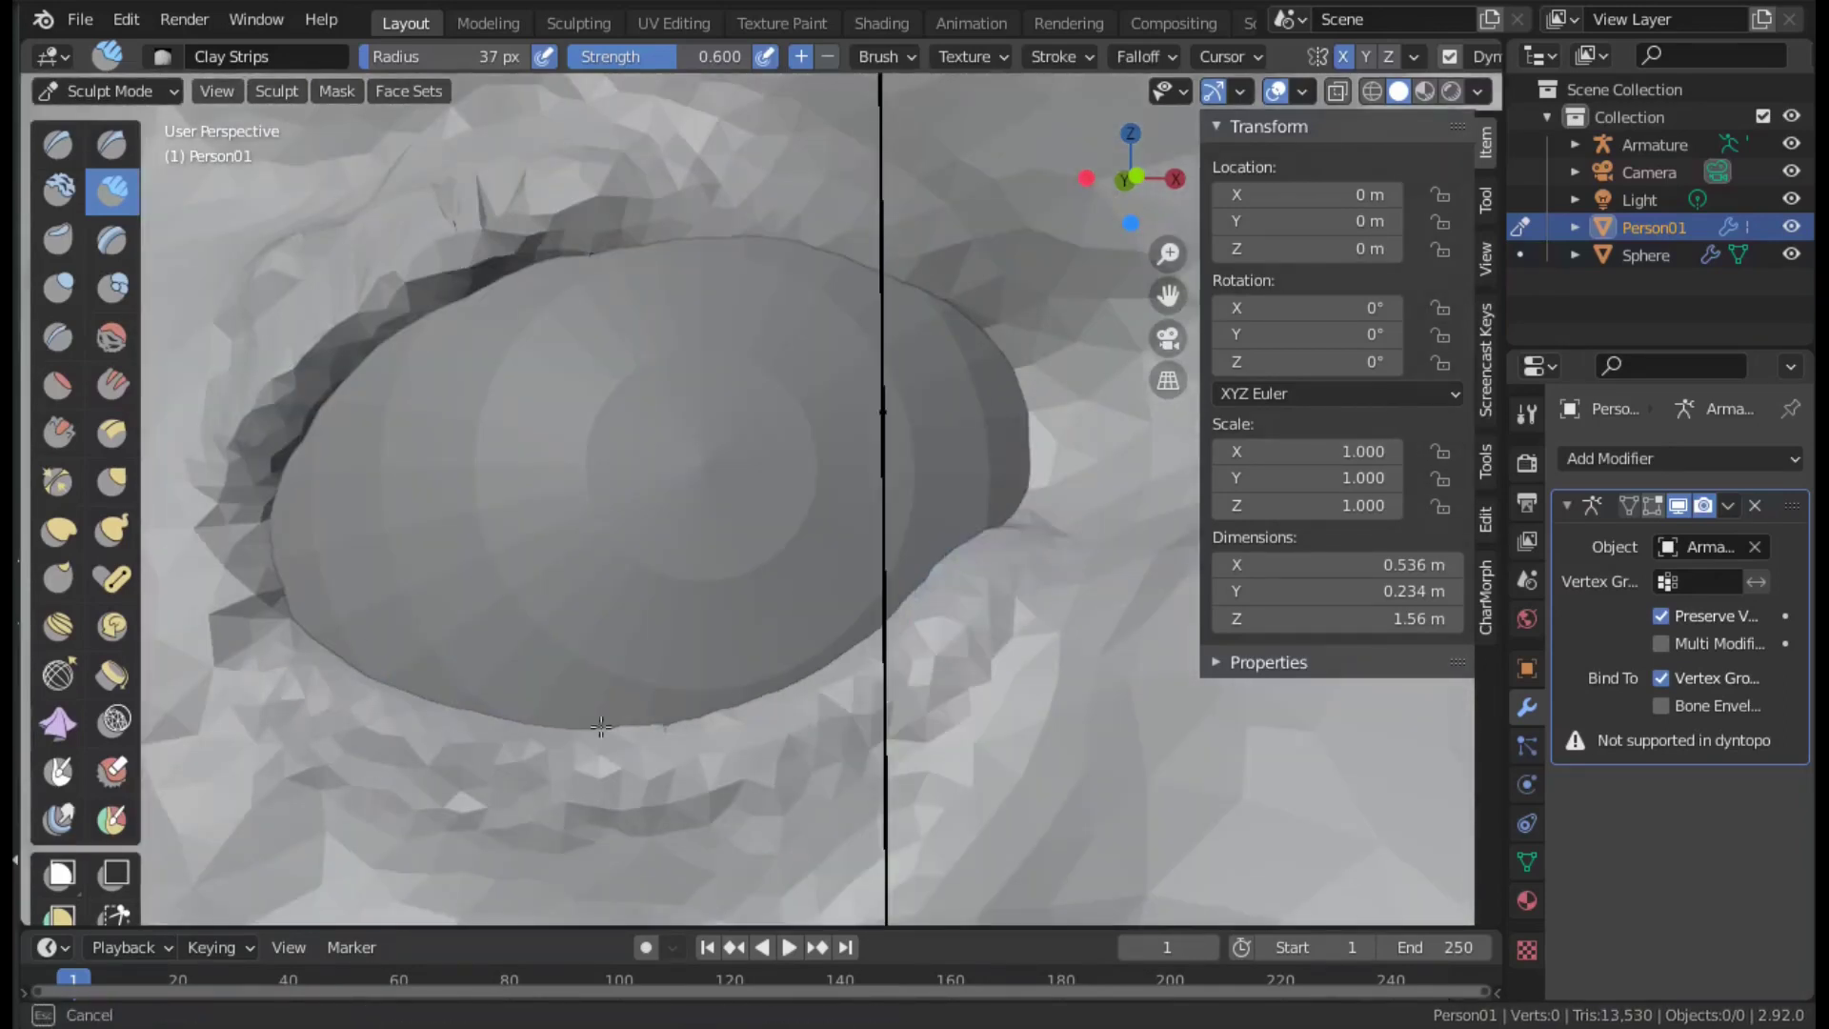
Carve a sharper crease along the lower eye rim with the Draw Sharp brush.
left_click(113, 143)
middle_click_drag(267, 572, 305, 590)
mouse_move(286, 619)
left_mouse_down()
mouse_move(360, 452)
mouse_move(645, 711)
left_mouse_up()
left_click_drag(741, 805, 1124, 590)
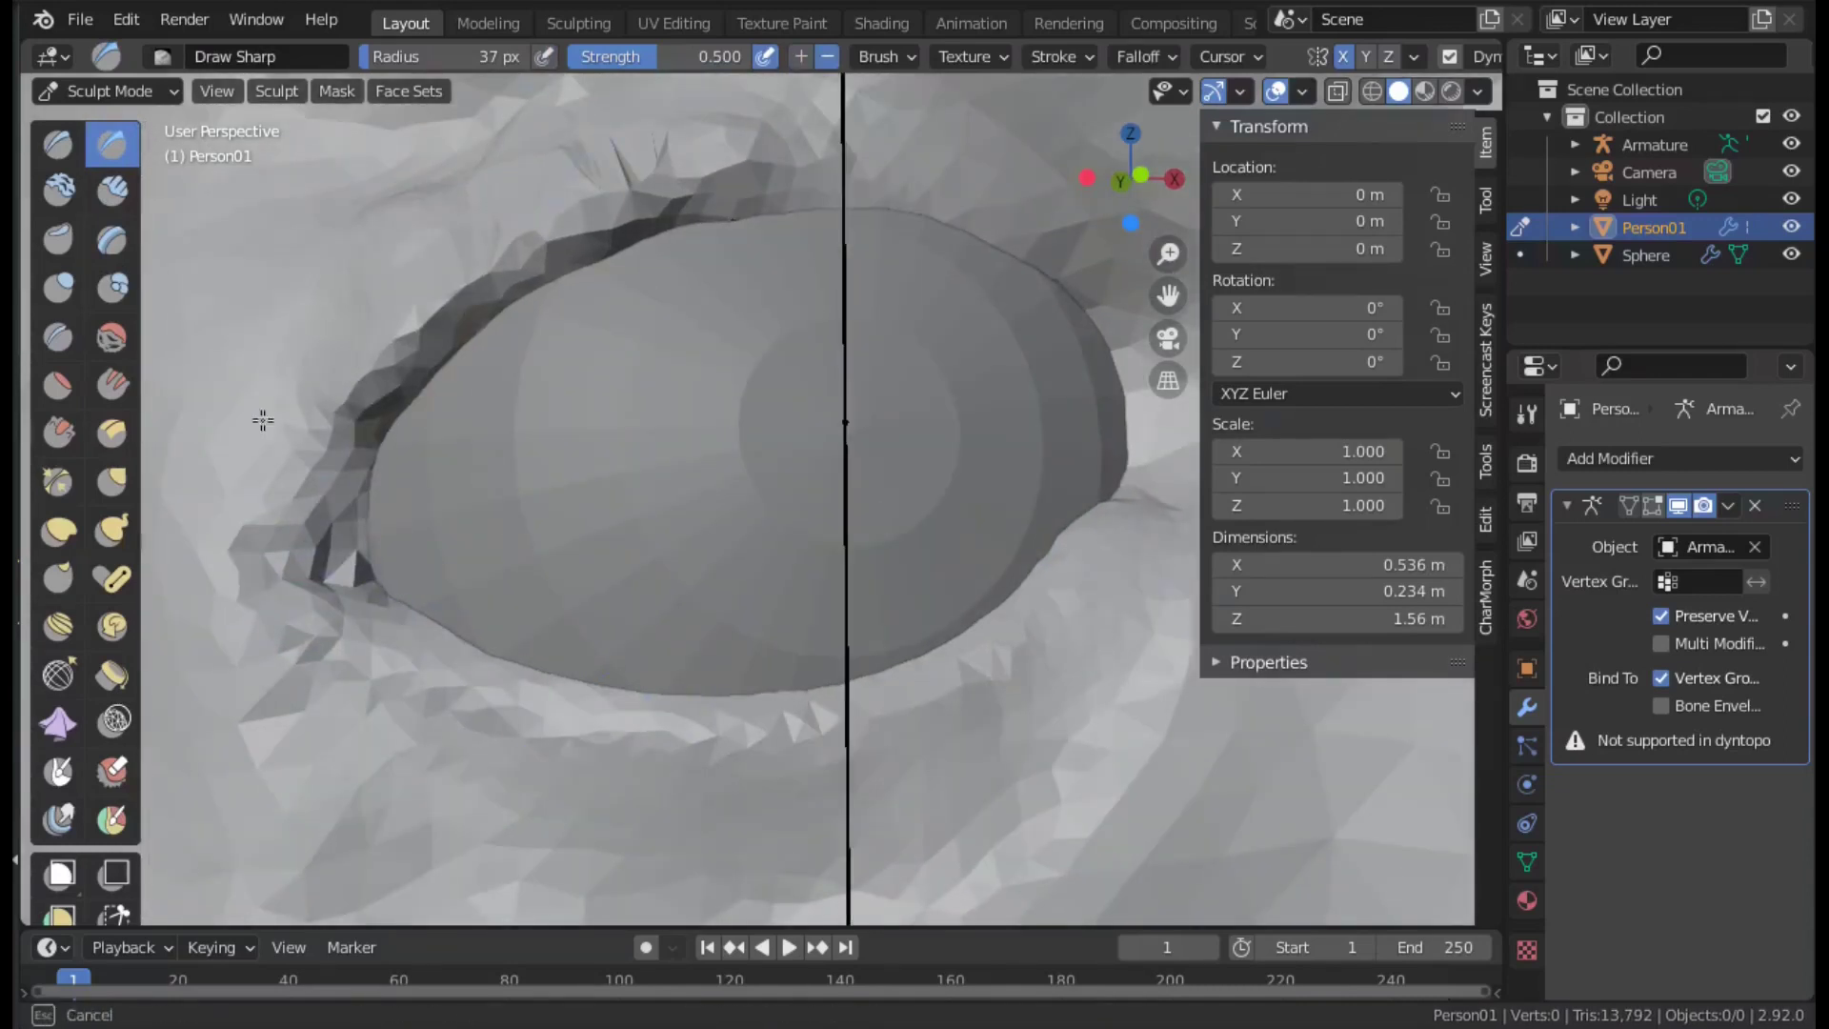
scroll(588, 237, "up", 3)
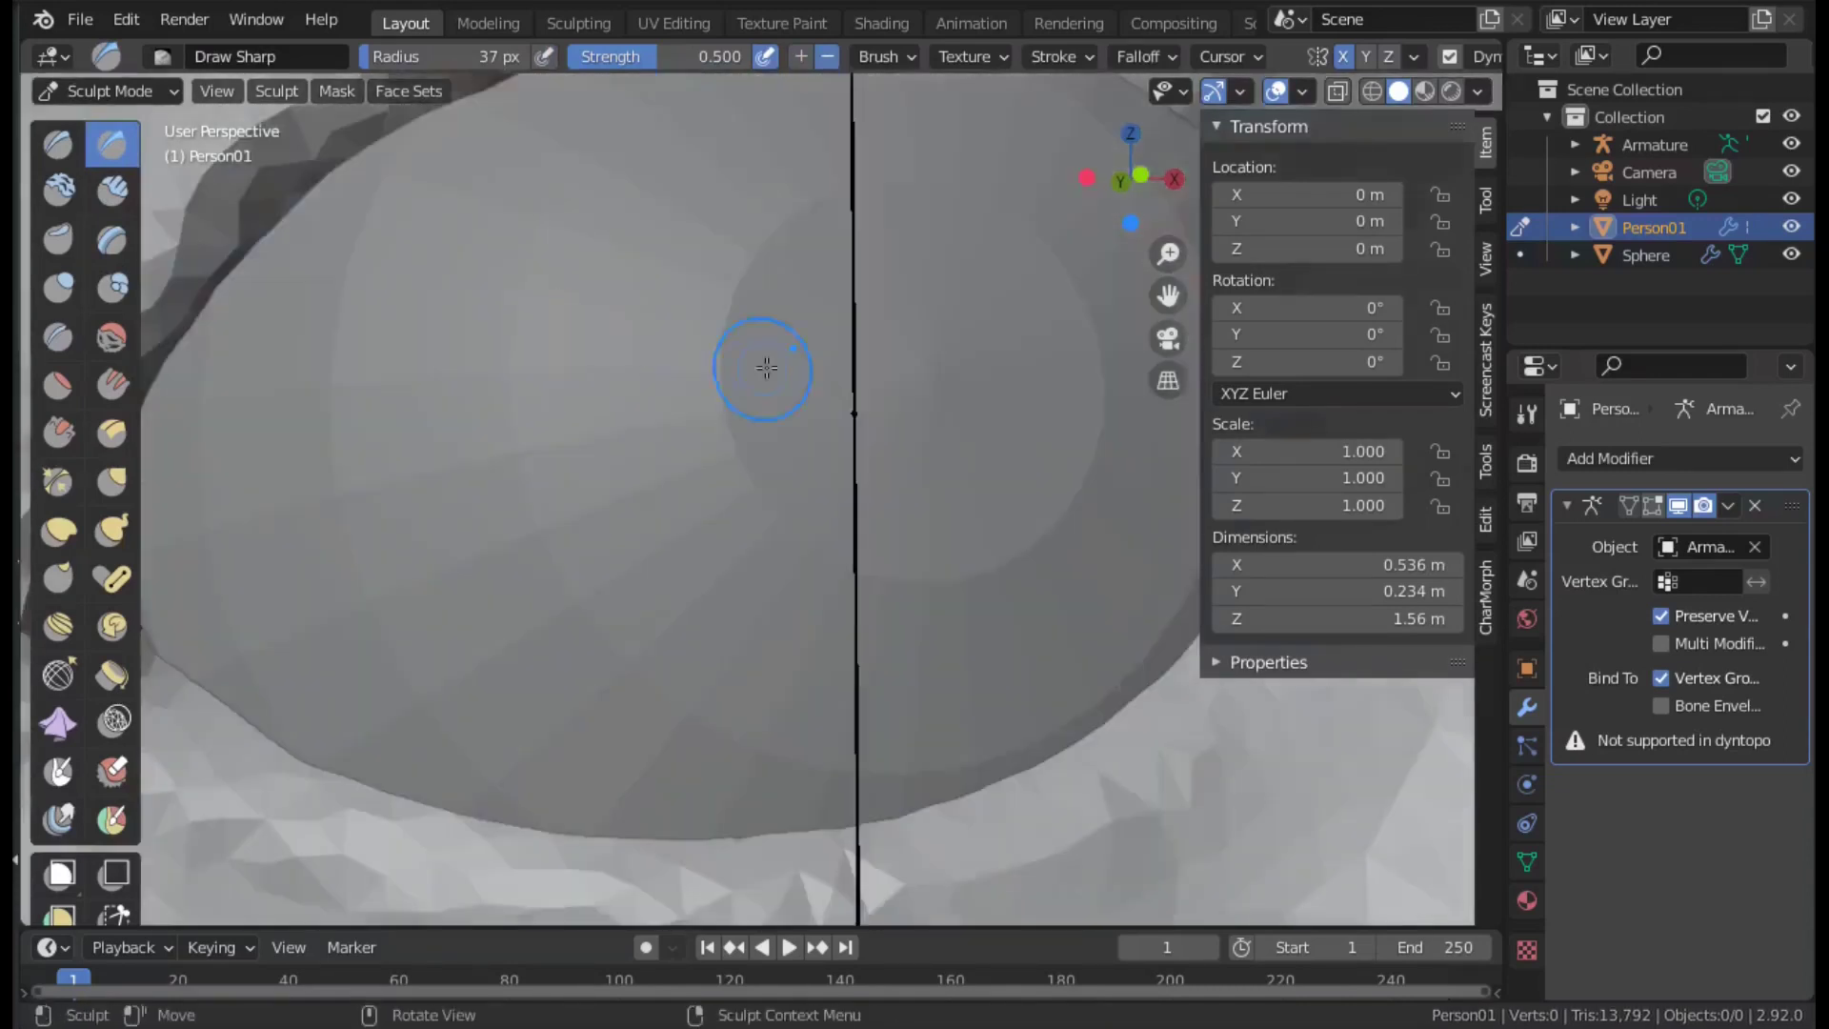
middle_click_drag(764, 368, 711, 286)
scroll(445, 302, "up", 3)
Return to Clay Strips and raise a ridge along the upper-left eye rim.
key("c")
mouse_move(534, 195)
left_mouse_down()
mouse_move(715, 374)
mouse_move(523, 180)
left_mouse_up()
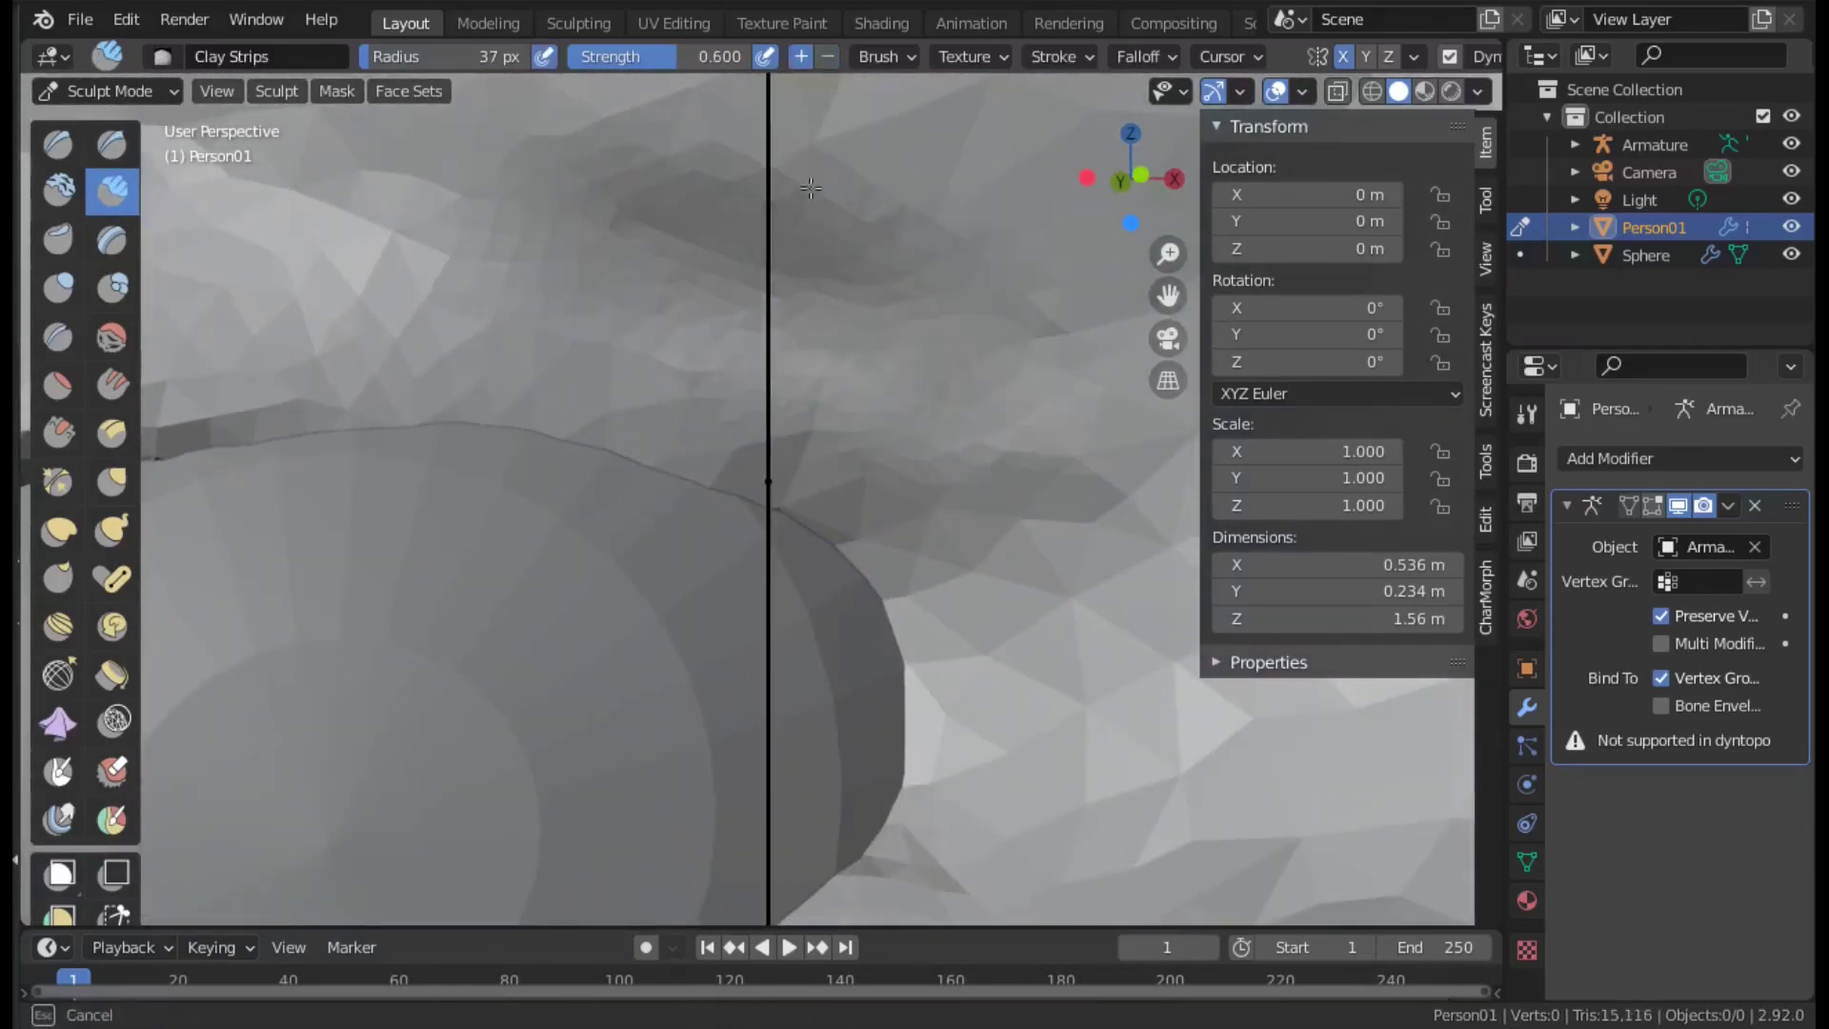
scroll(960, 498, "down", 3)
middle_click_drag(960, 498, 907, 548, "shift")
scroll(225, 441, "up", 2)
scroll(770, 711, "up", 2)
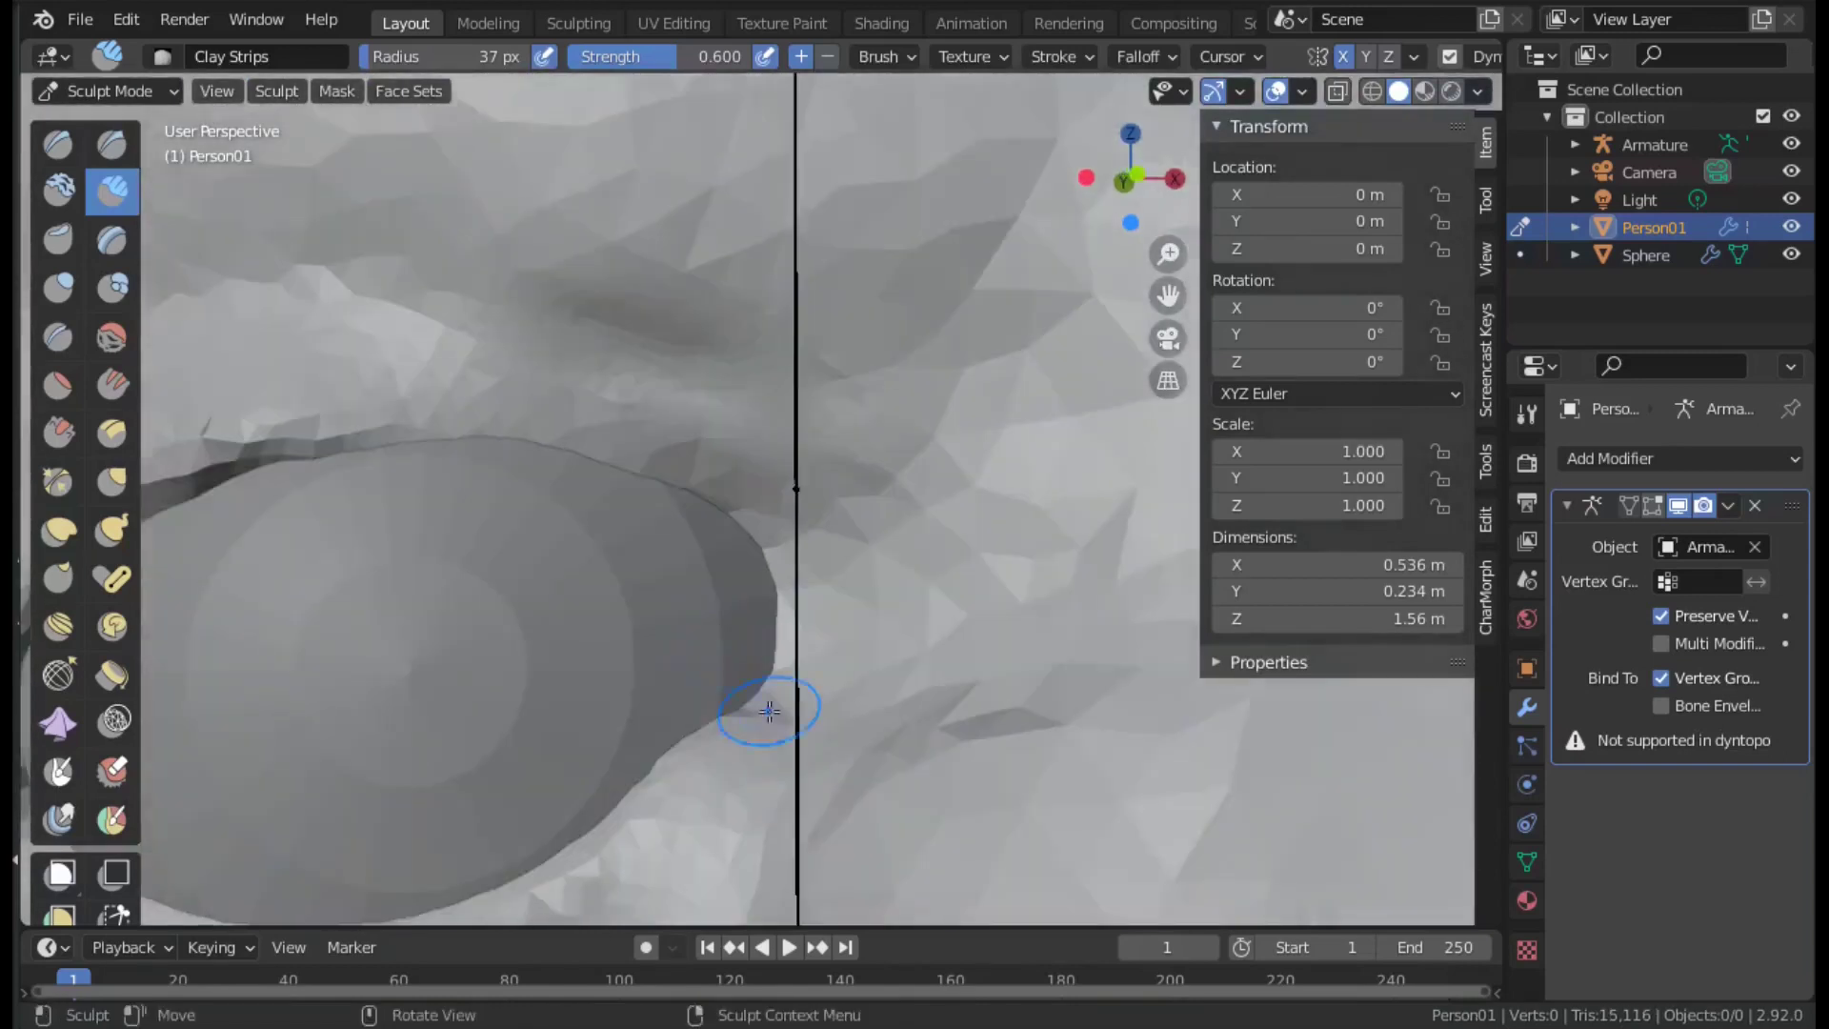
Add more clay ridges along the eye rim and below its left corner.
left_click_drag(770, 711, 728, 670)
mouse_move(715, 556)
left_mouse_down()
mouse_move(829, 620)
mouse_move(804, 797)
left_mouse_up()
scroll(776, 664, "down", 2)
scroll(776, 665, "up", 3)
middle_click_drag(775, 665, 867, 639)
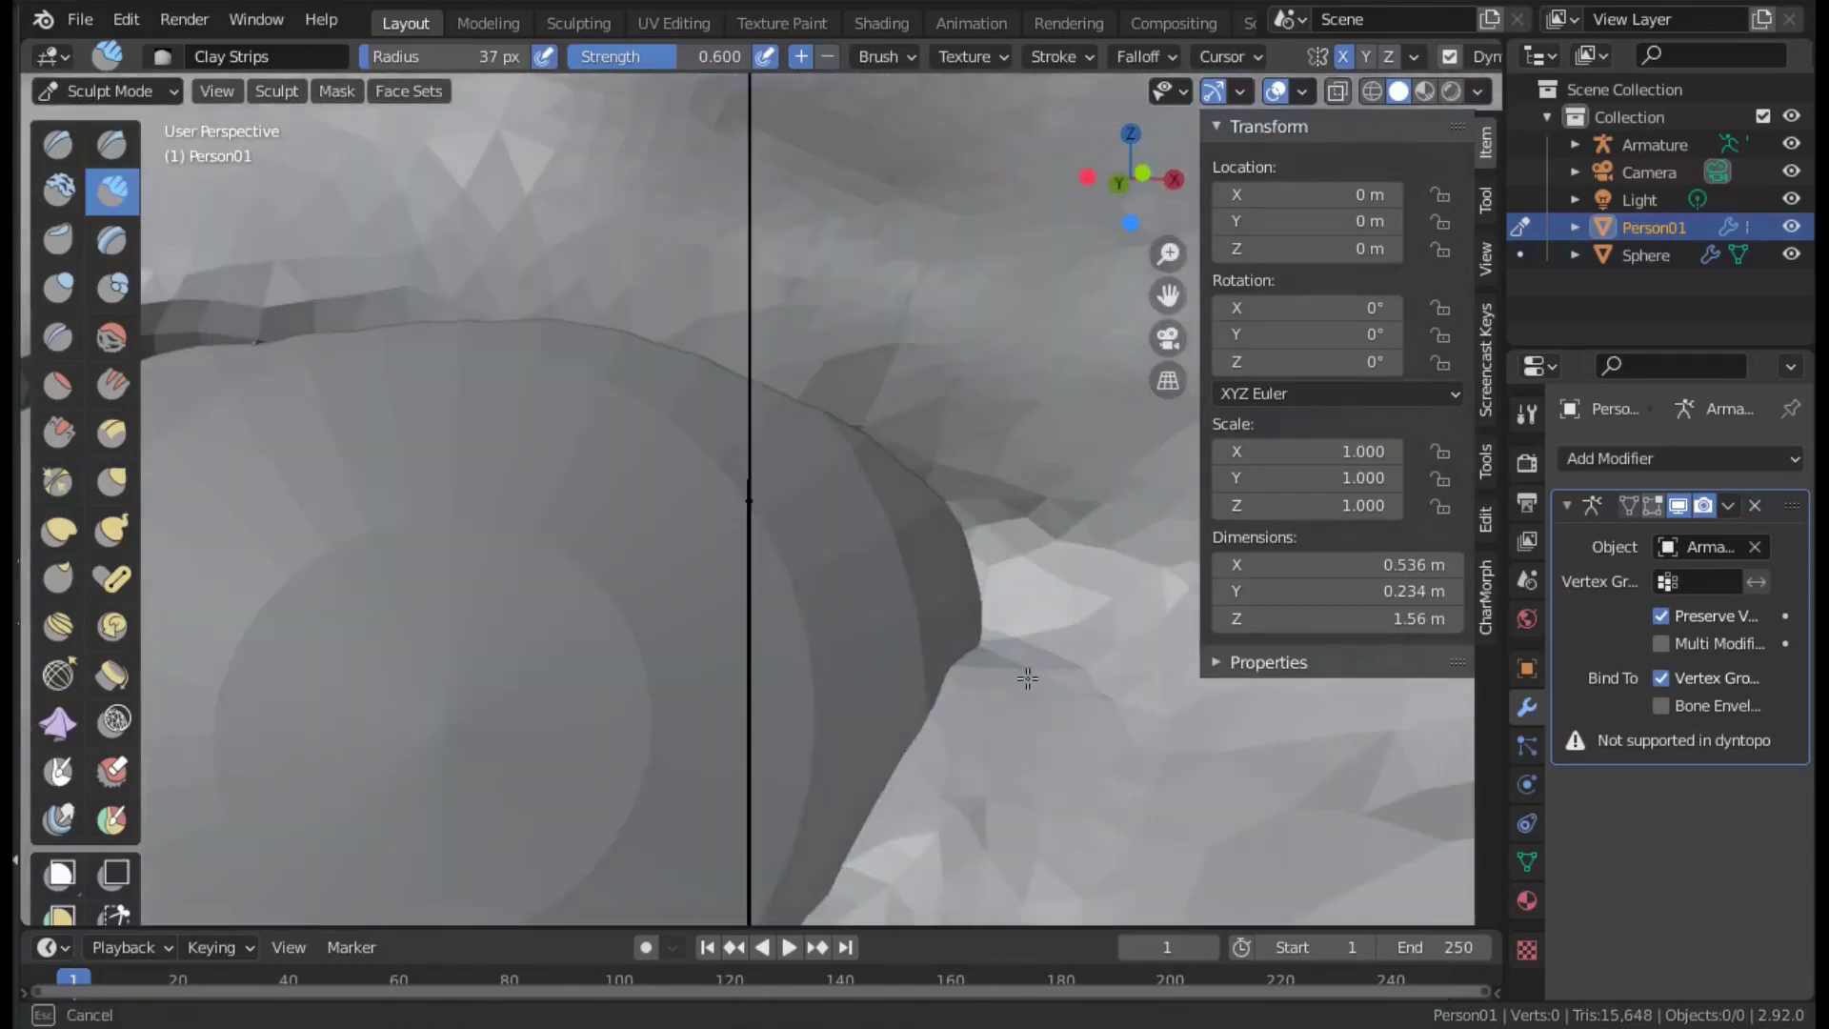
scroll(1027, 678, "down", 4)
scroll(857, 733, "up", 4)
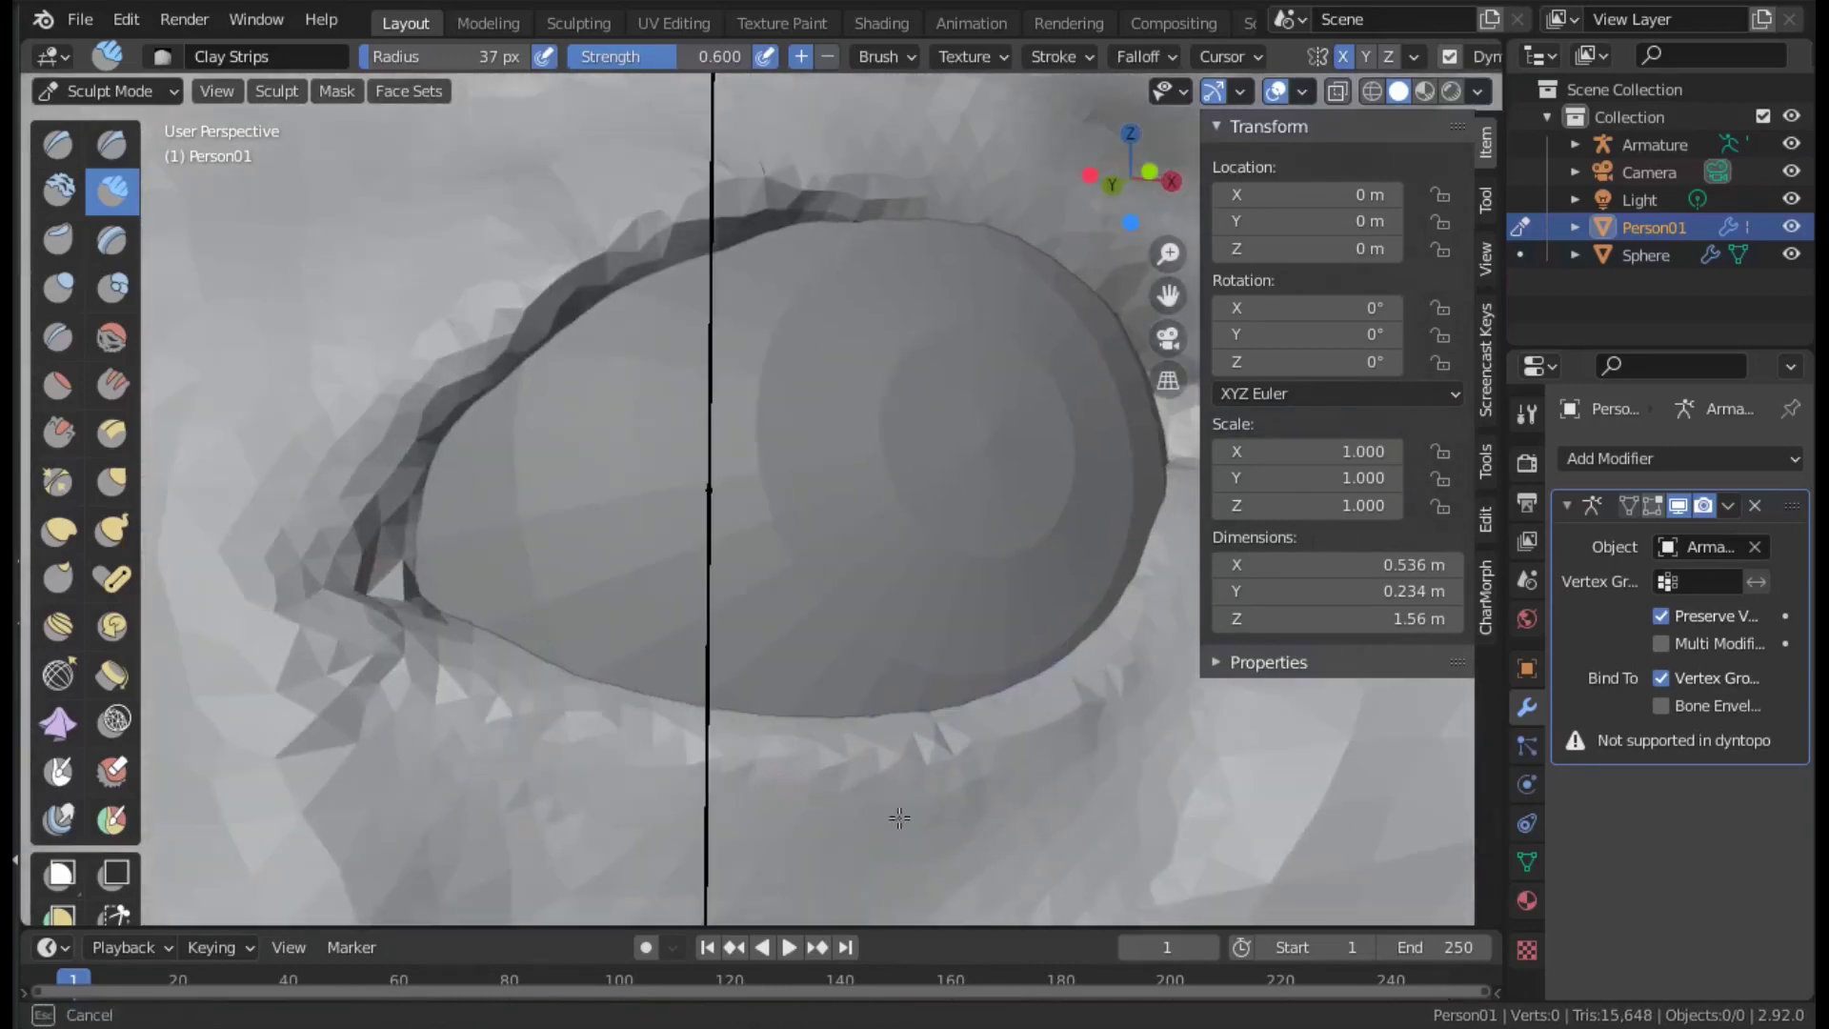
left_click_drag(457, 753, 318, 565)
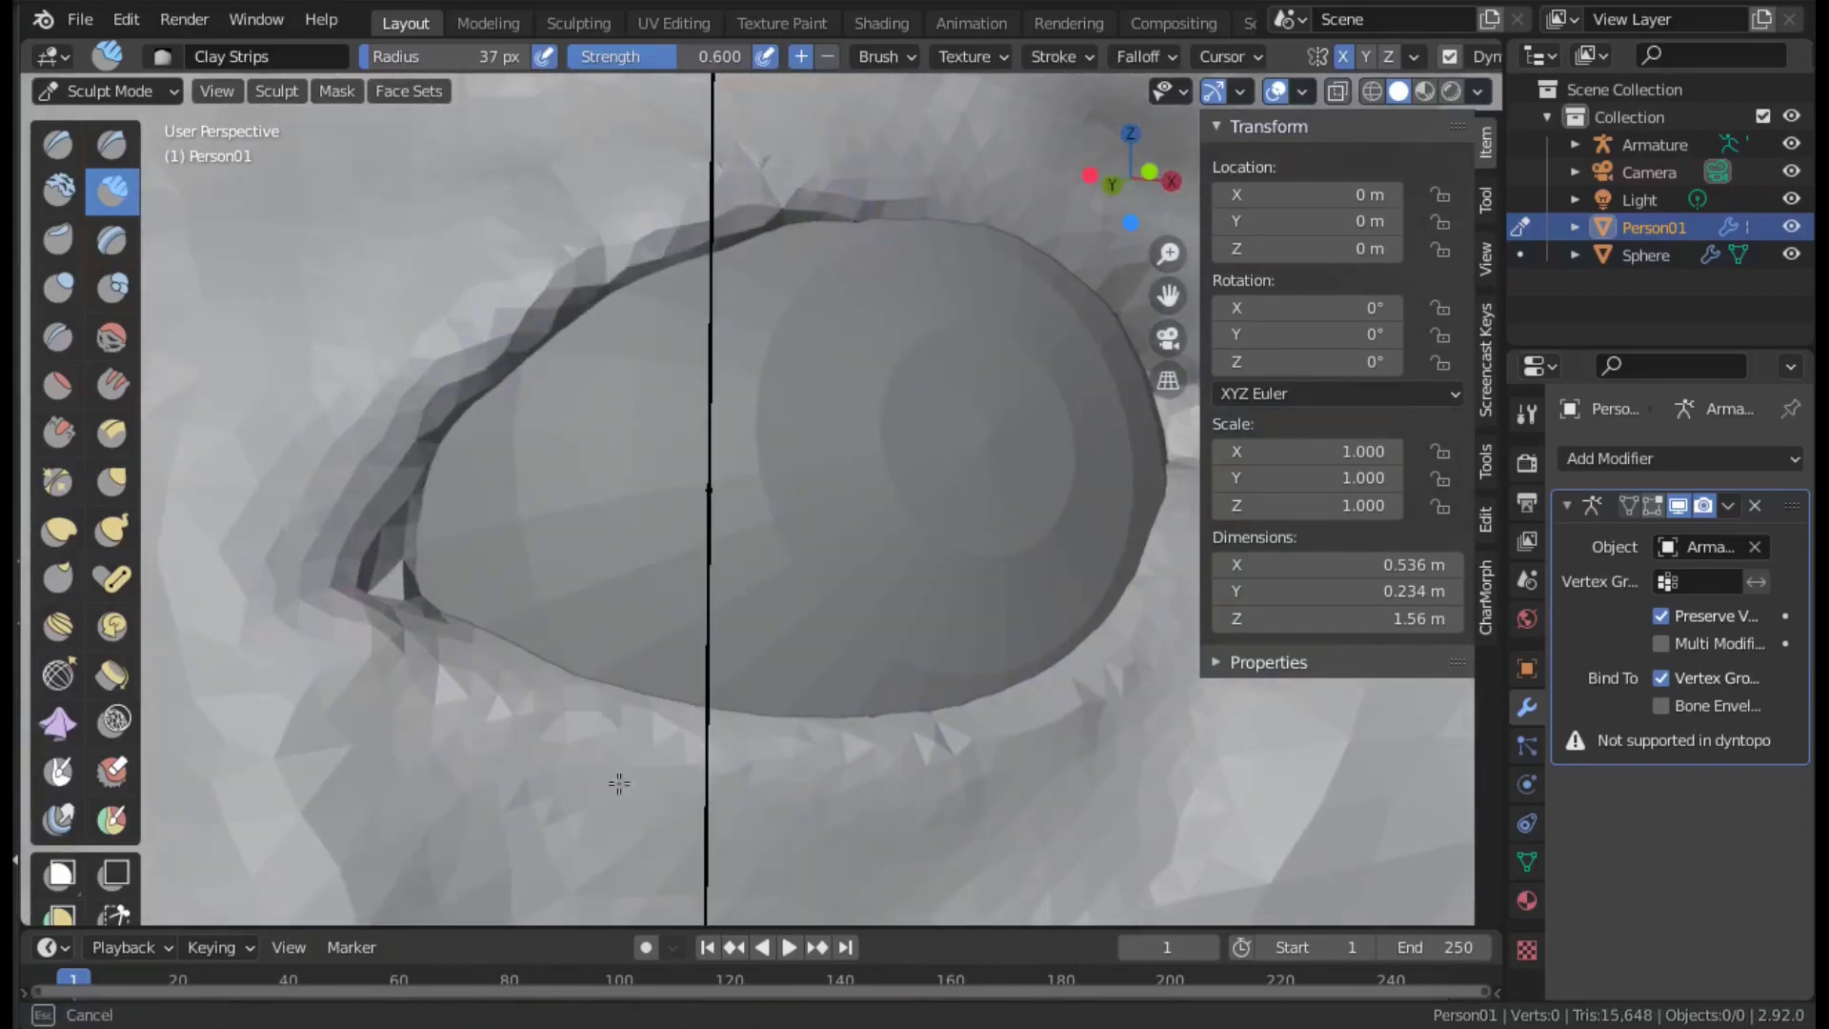
Sharpen the rim crease with Draw Sharp, then thicken the rim with Clay Strips.
left_click(112, 143)
scroll(592, 266, "up", 3)
scroll(583, 286, "up", 3)
left_click_drag(381, 591, 690, 341)
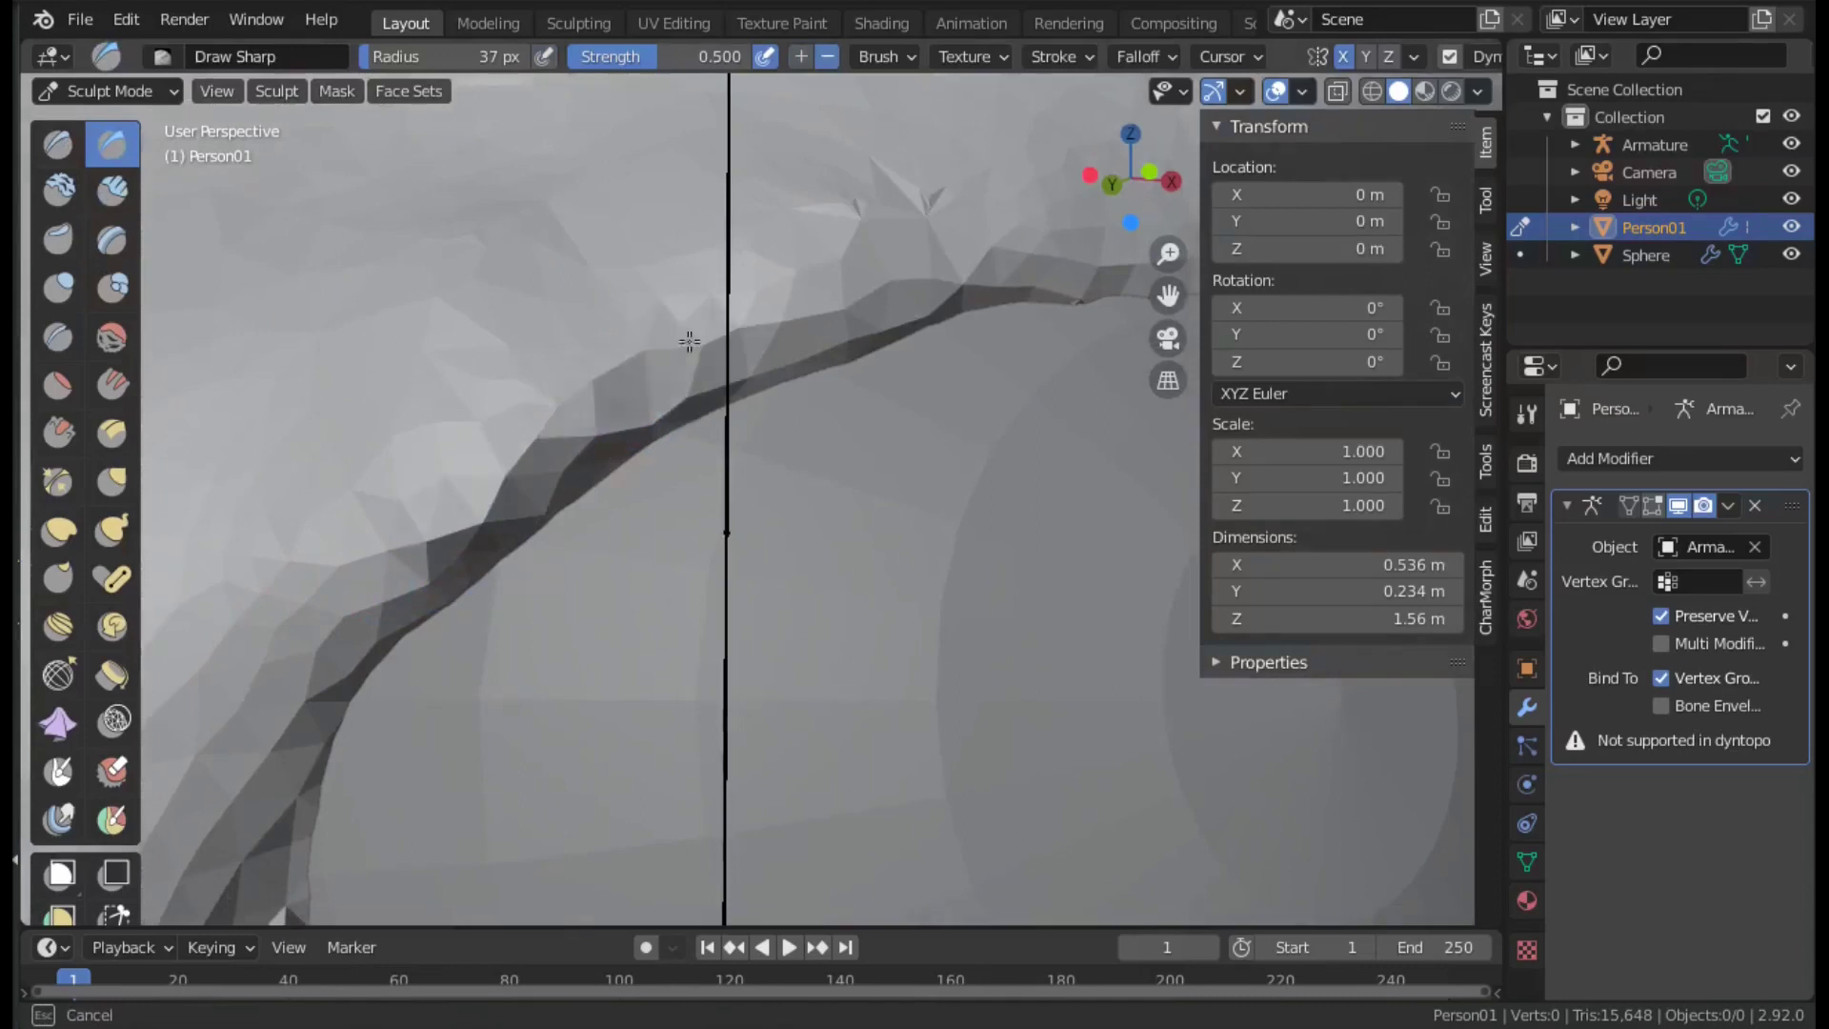
left_click(111, 191)
mouse_move(276, 657)
left_mouse_down()
mouse_move(667, 400)
mouse_move(822, 214)
left_mouse_up()
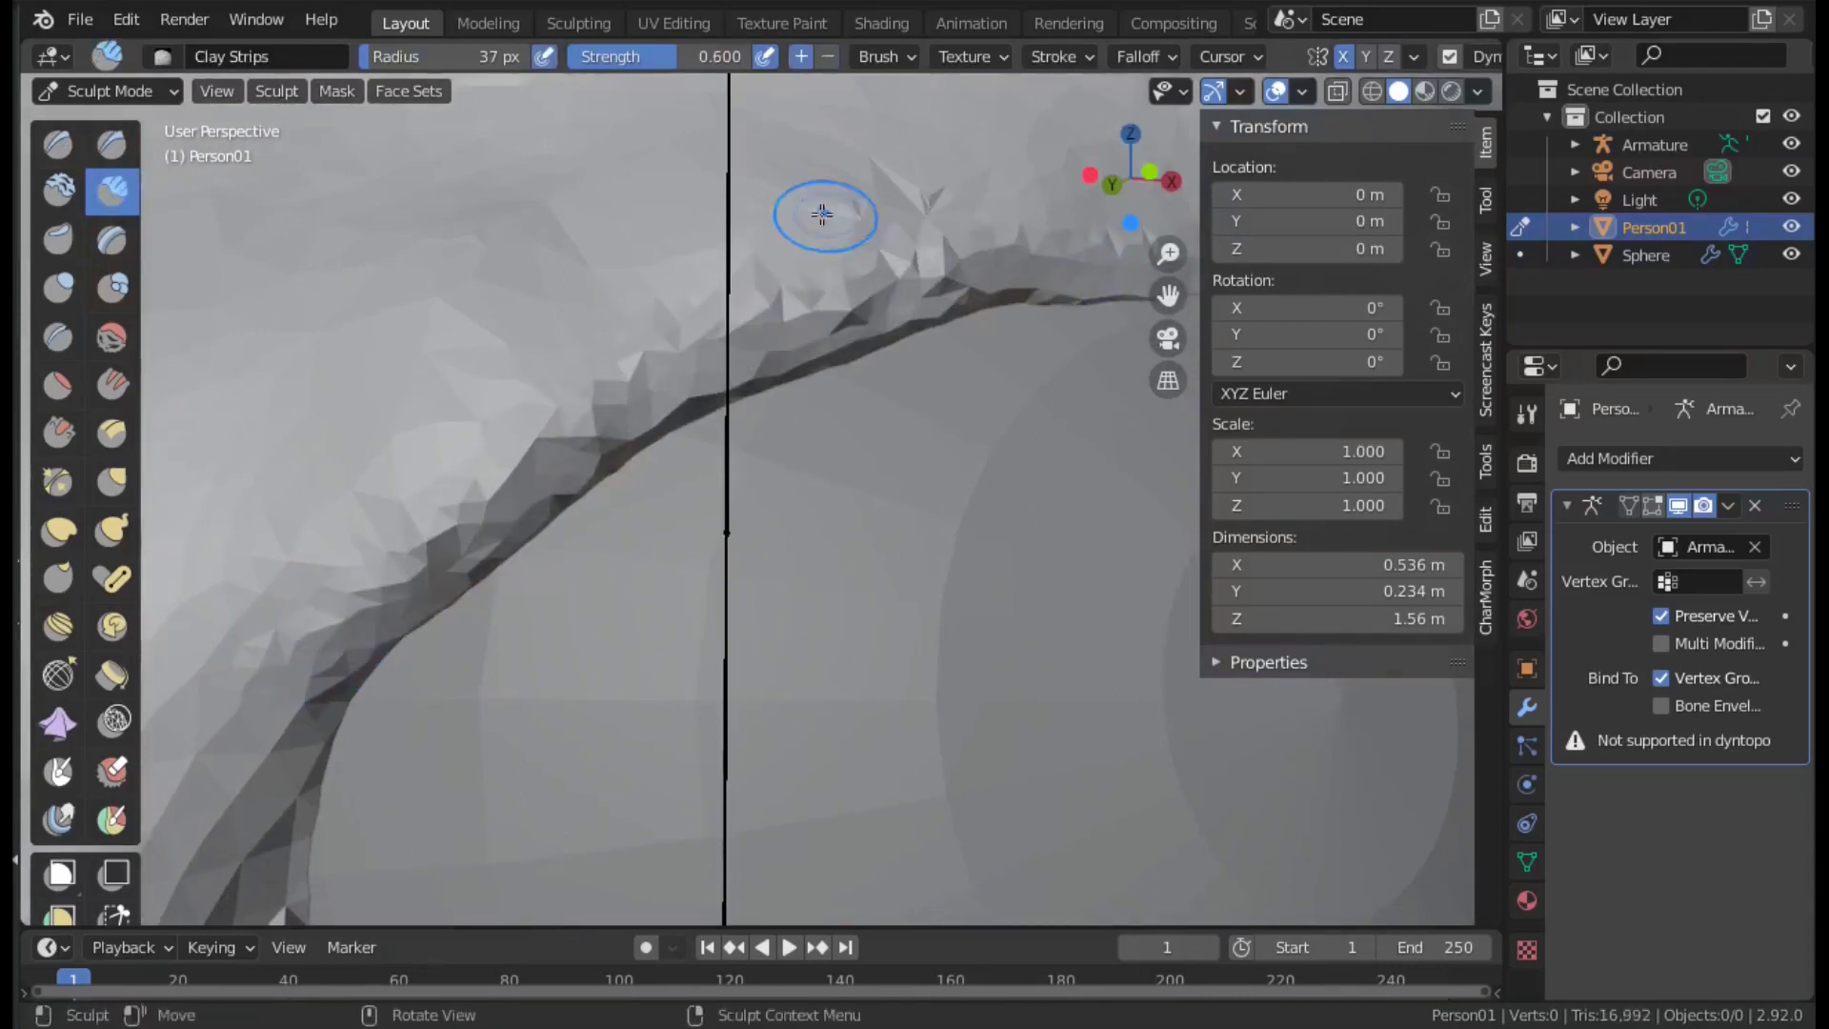
left_click_drag(592, 497, 890, 319)
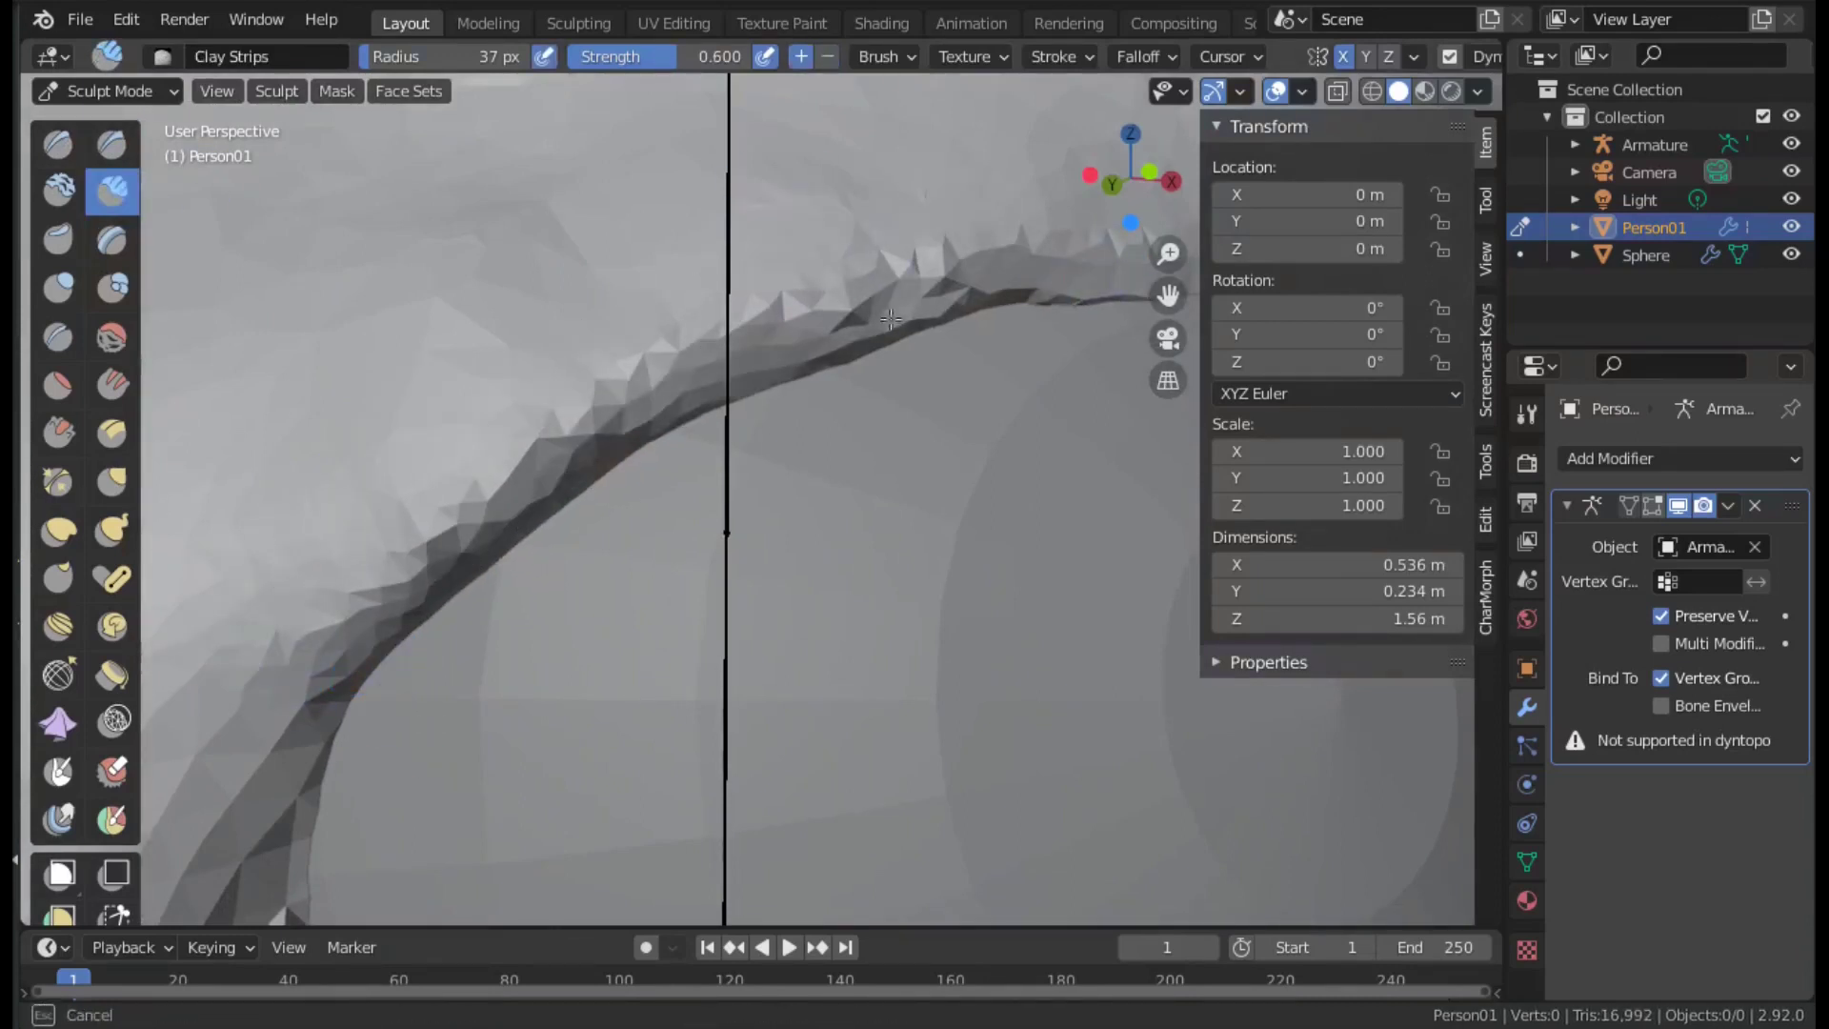
Build up the brow above the eye rim with Clay Strips.
middle_click_drag(458, 547, 845, 702)
scroll(339, 306, "up", 4)
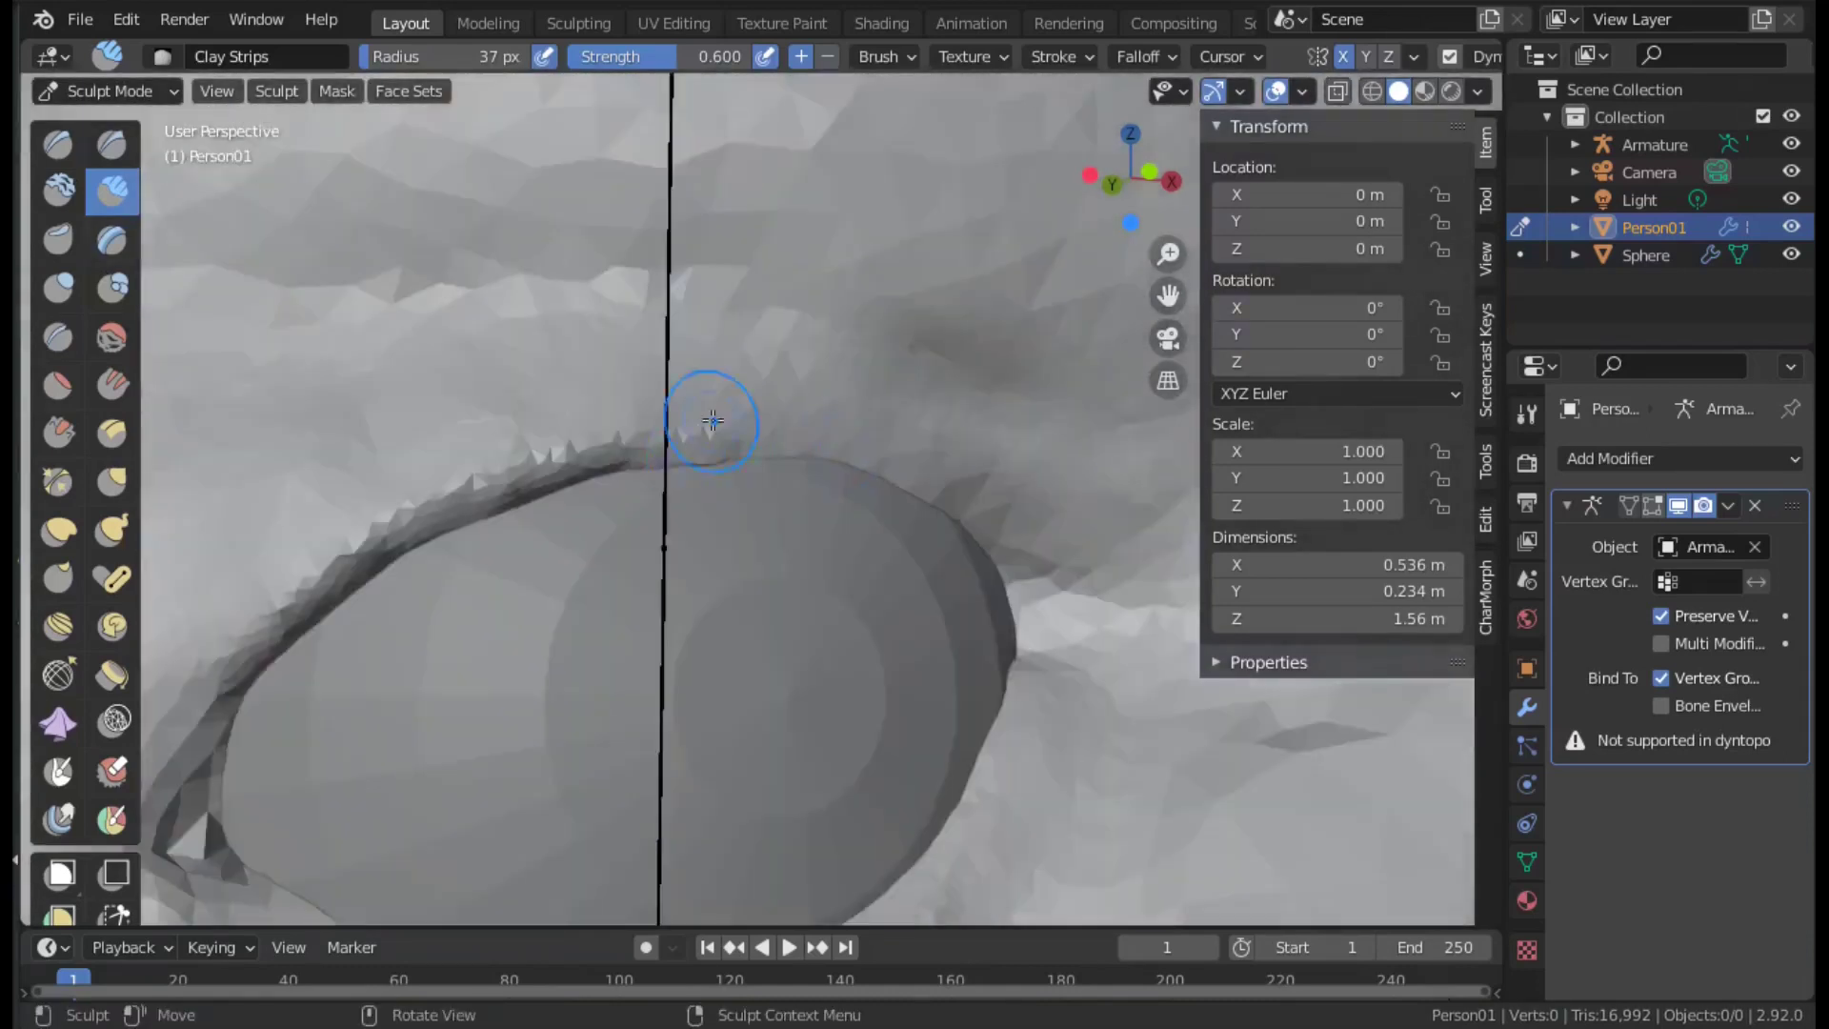
mouse_move(995, 463)
left_mouse_down()
mouse_move(819, 304)
mouse_move(697, 265)
left_mouse_up()
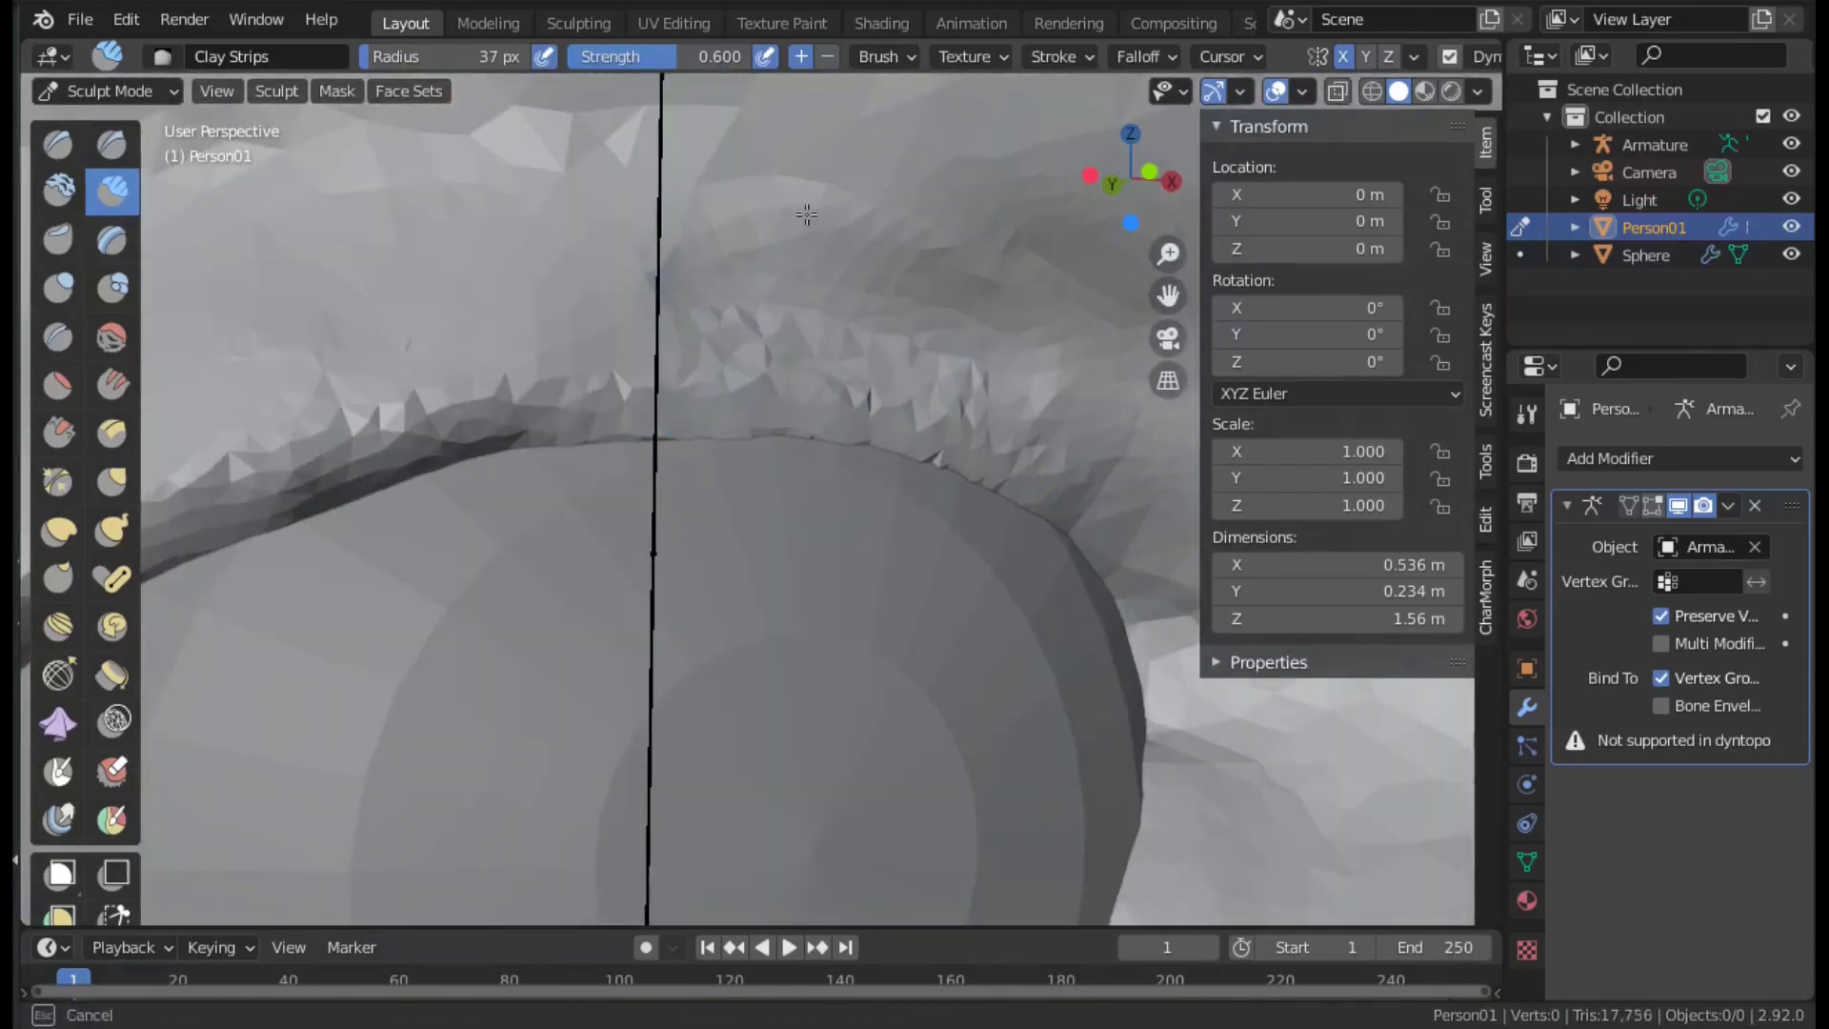
left_click_drag(808, 234, 534, 180)
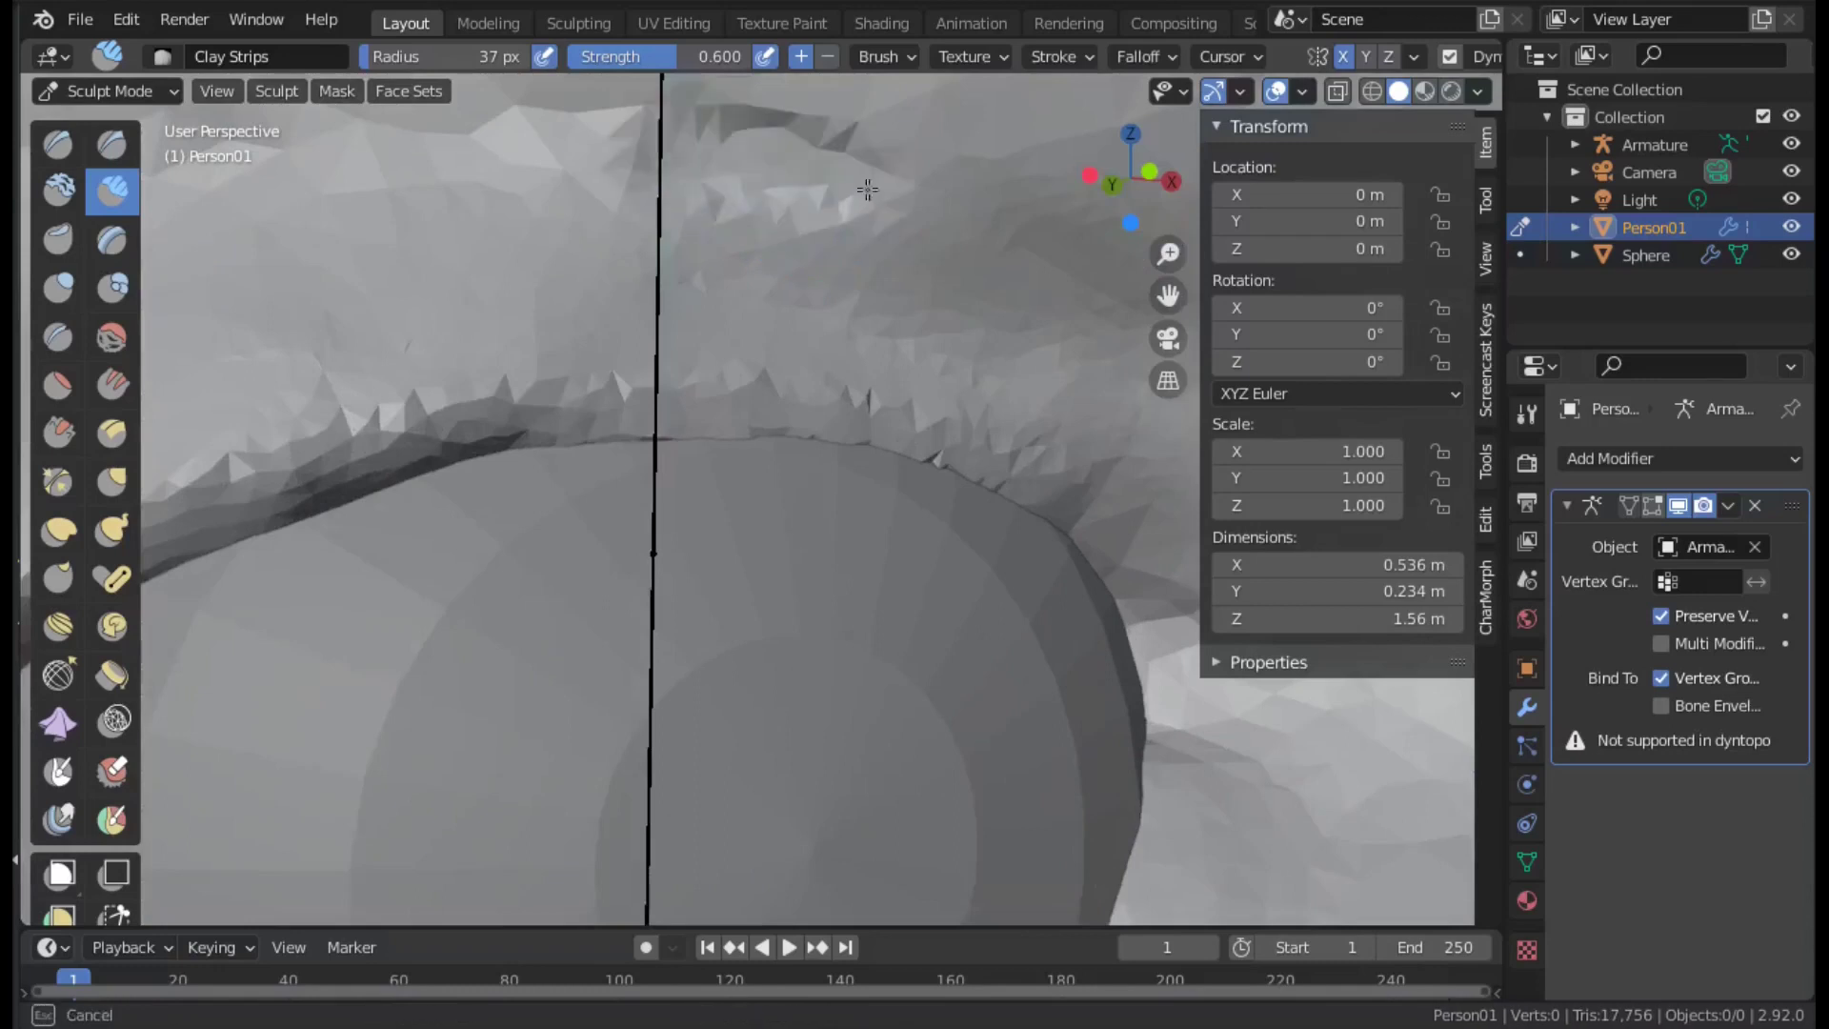
scroll(763, 146, "down", 2)
scroll(946, 346, "down", 4)
Add clay below the eye and orbit out to the head's side profile.
mouse_move(1013, 408)
middle_mouse_down()
mouse_move(914, 755)
mouse_move(775, 654)
middle_mouse_up()
scroll(914, 756, "up", 3)
scroll(816, 776, "up", 2)
left_click_drag(775, 654, 717, 649)
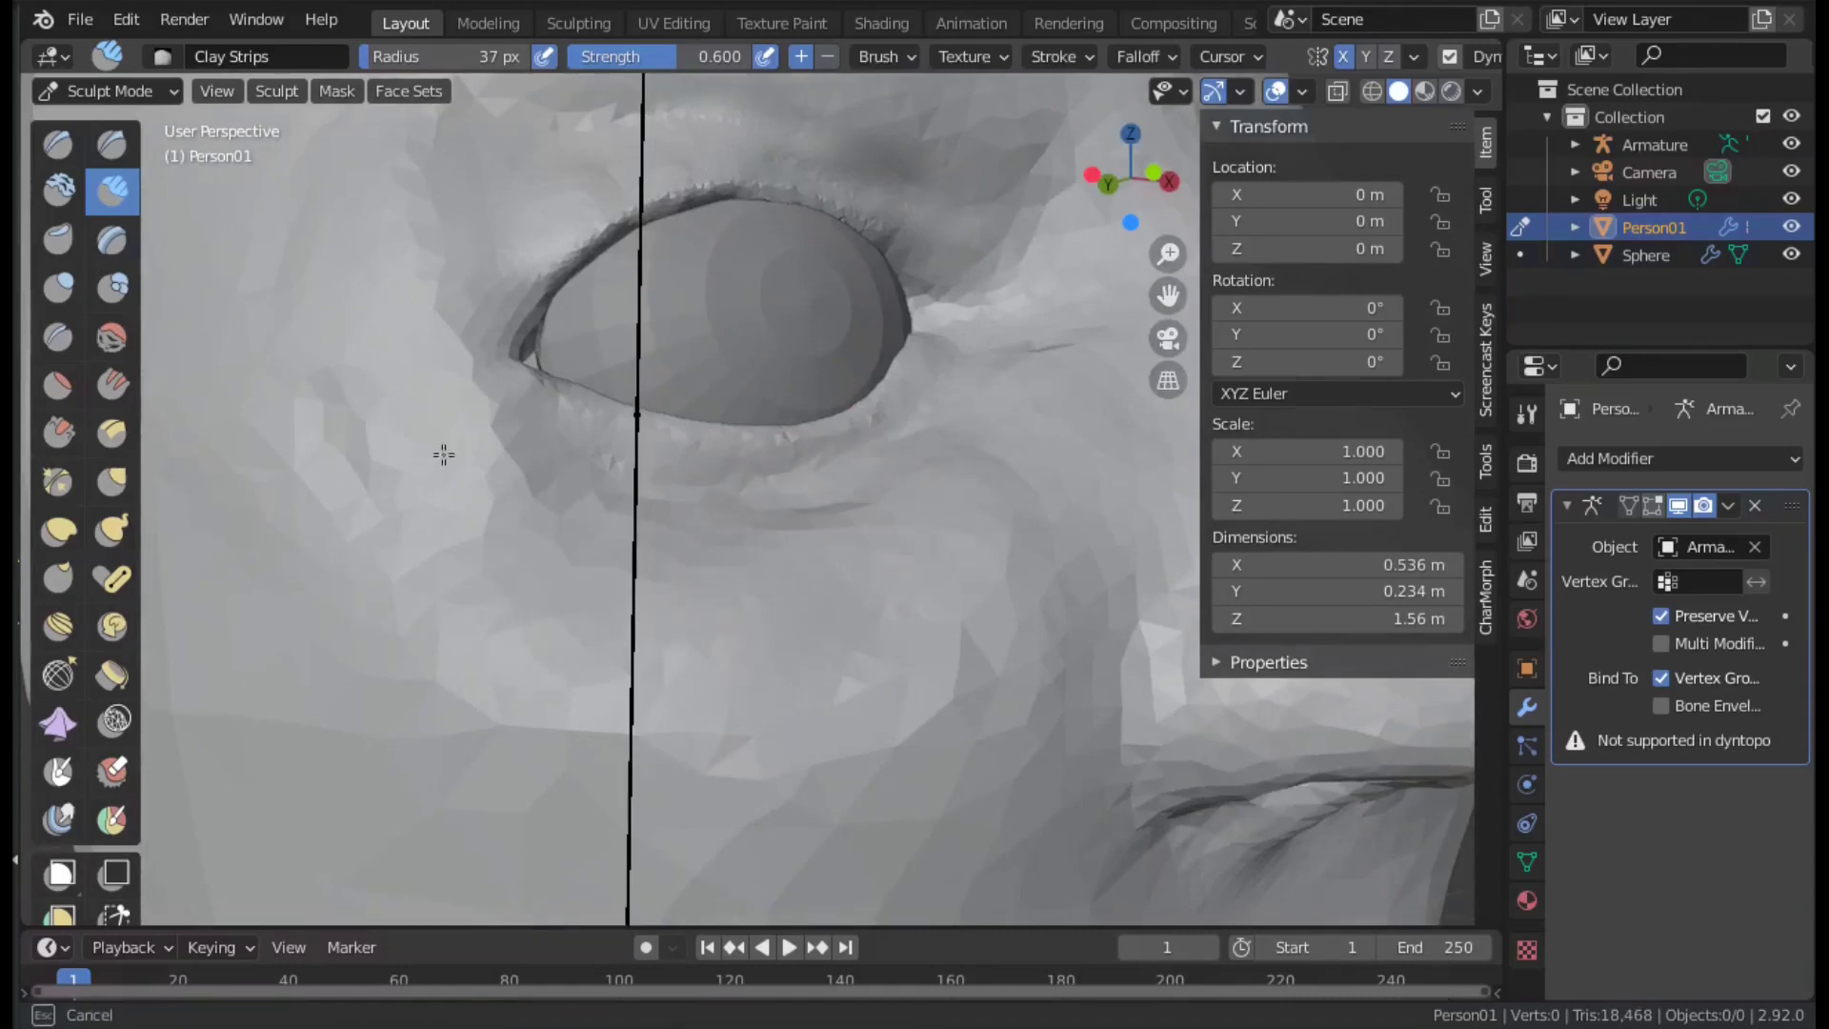
scroll(543, 474, "down", 2)
scroll(667, 619, "down", 4)
middle_click_drag(762, 610, 495, 580)
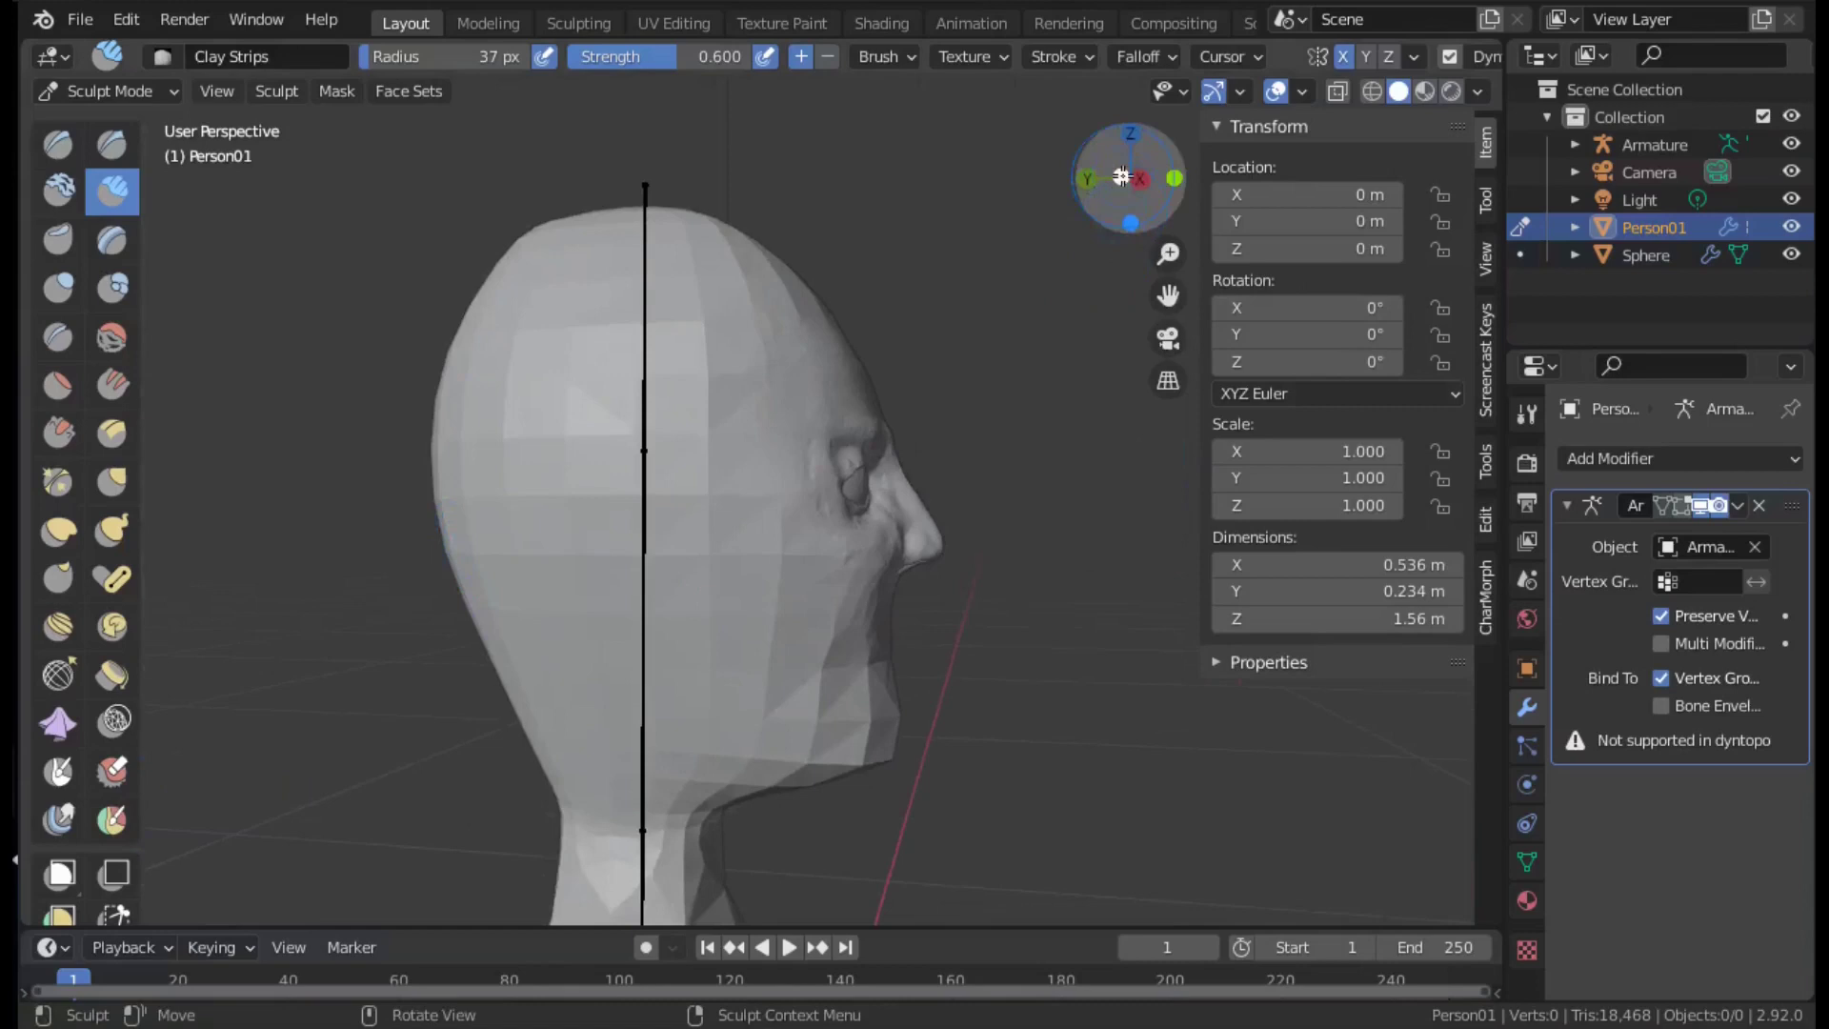
Add a Clay Strips bulge for the ear on the left side of the head.
left_click(1121, 176)
scroll(599, 497, "up", 2)
left_click_drag(552, 452, 562, 495)
scroll(548, 479, "up", 1)
left_click_drag(470, 432, 453, 545)
left_click(1129, 134)
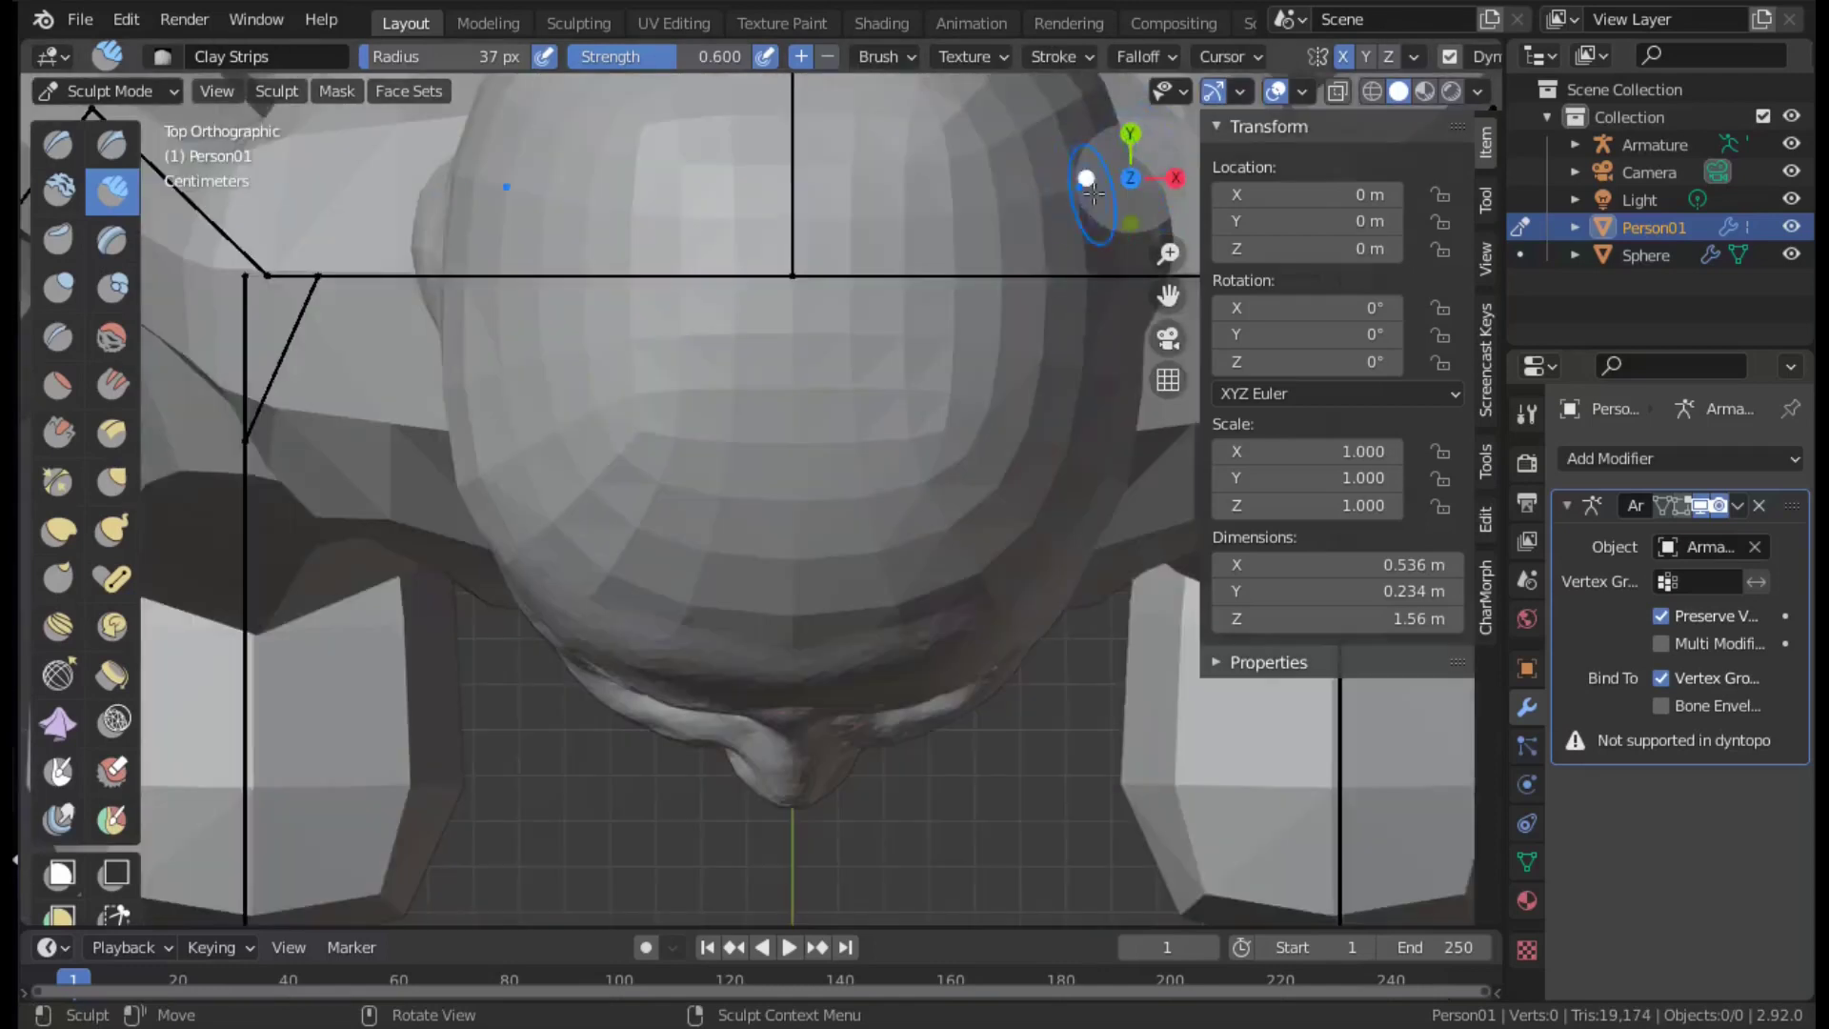
left_click(1076, 181)
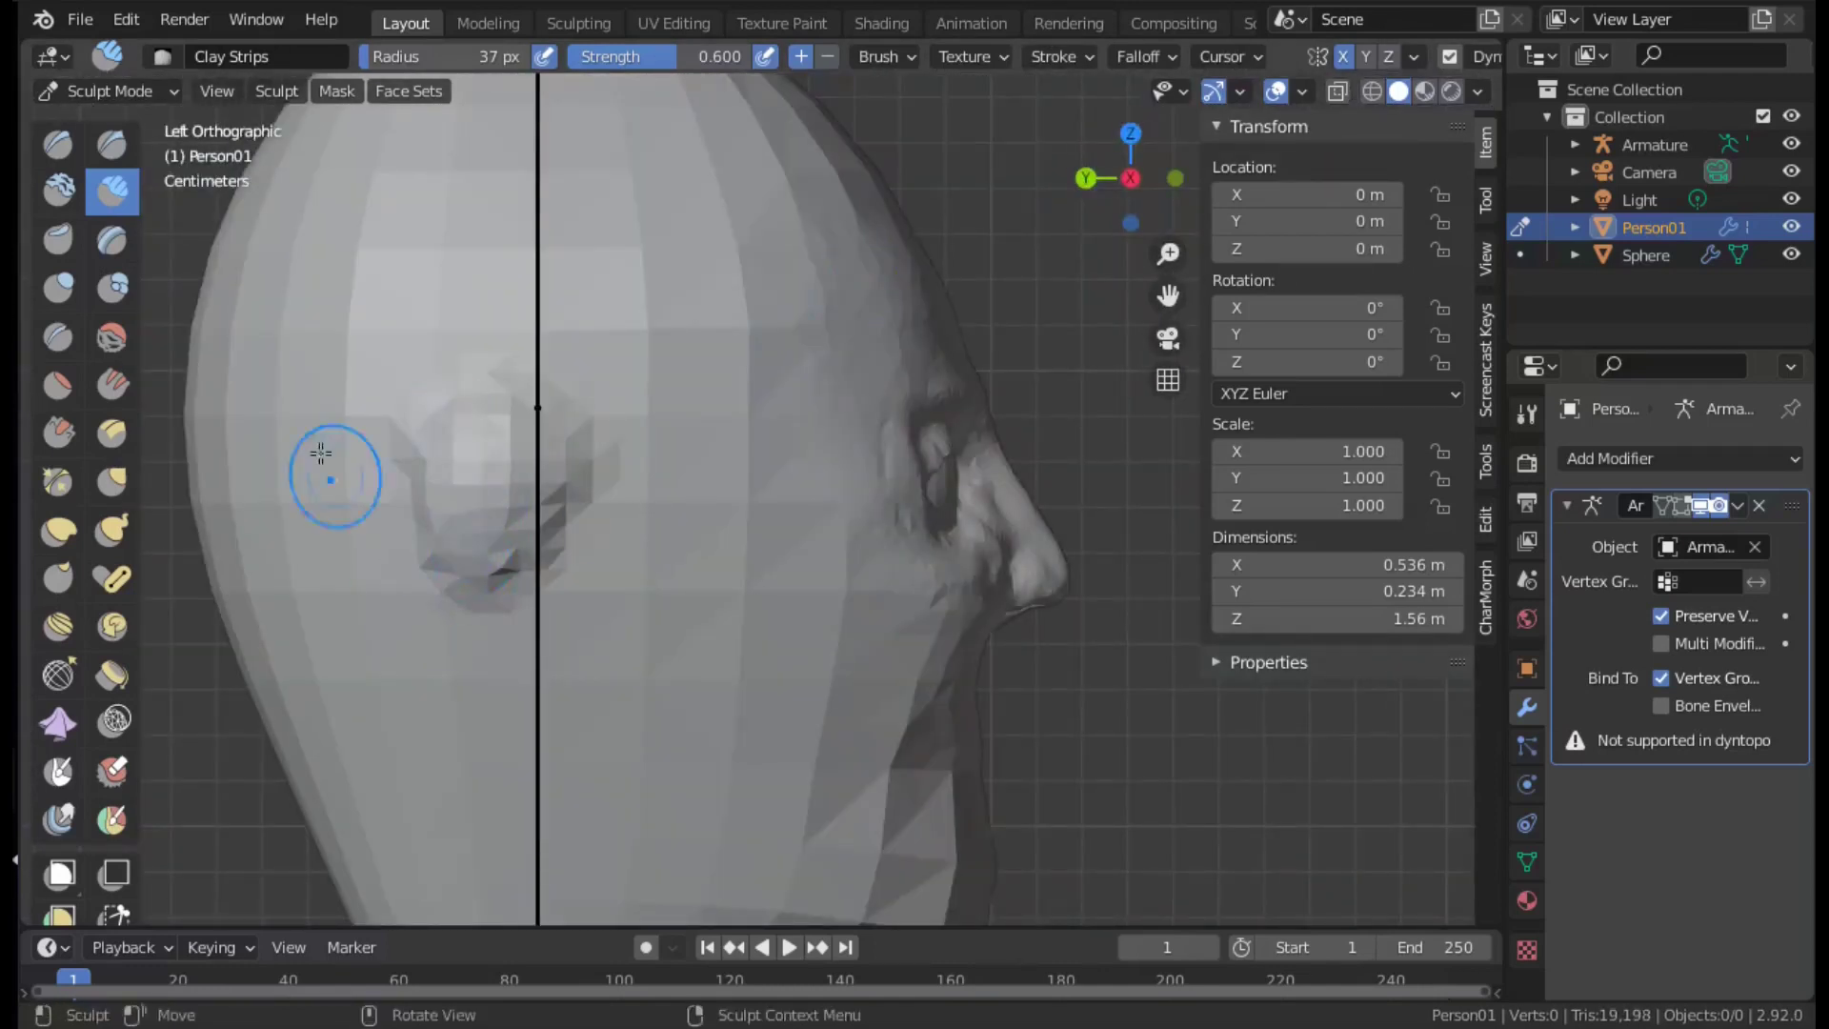
Grow the ear bulge with a few more small strokes.
mouse_move(562, 483)
middle_mouse_down()
mouse_move(836, 509)
mouse_move(900, 385)
mouse_move(911, 801)
mouse_move(928, 714)
mouse_move(709, 735)
middle_mouse_up()
left_click(900, 384)
left_click(936, 702)
left_click(709, 735)
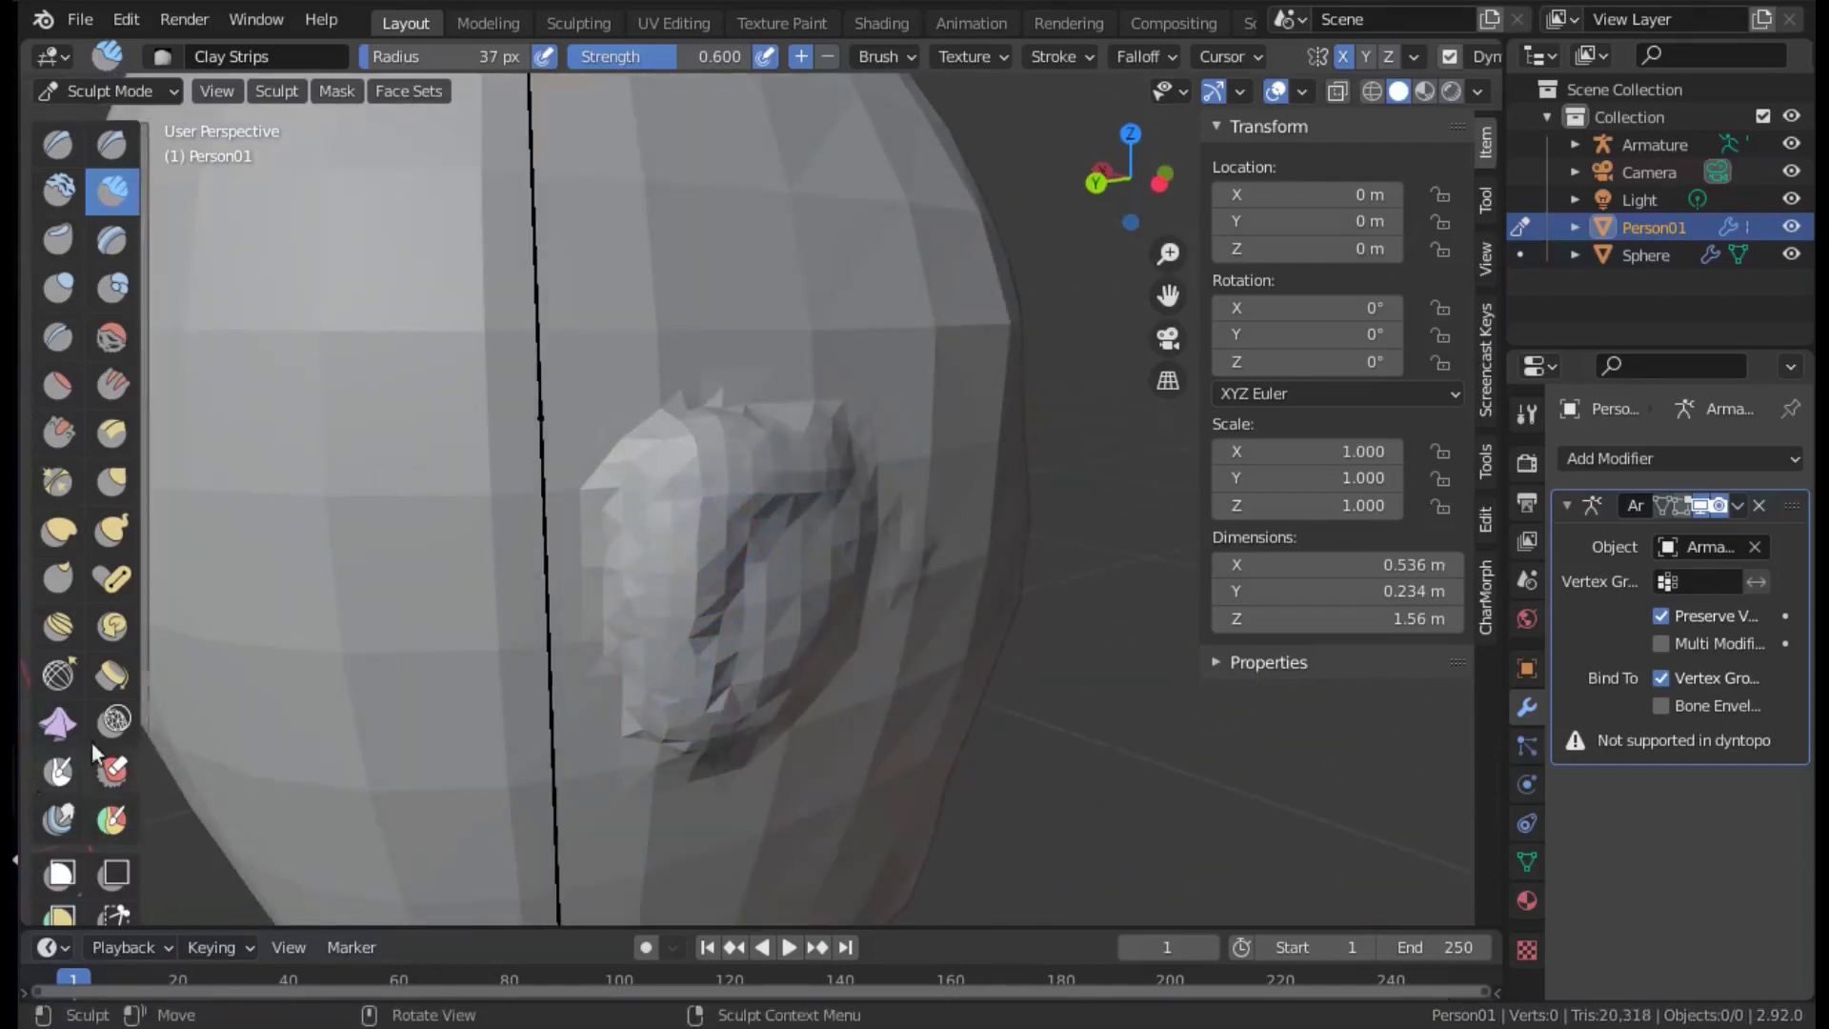
Mask the head around and below the ear bulge.
mouse_move(533, 592)
left_mouse_down()
mouse_move(584, 418)
mouse_move(535, 423)
mouse_move(576, 819)
left_mouse_up()
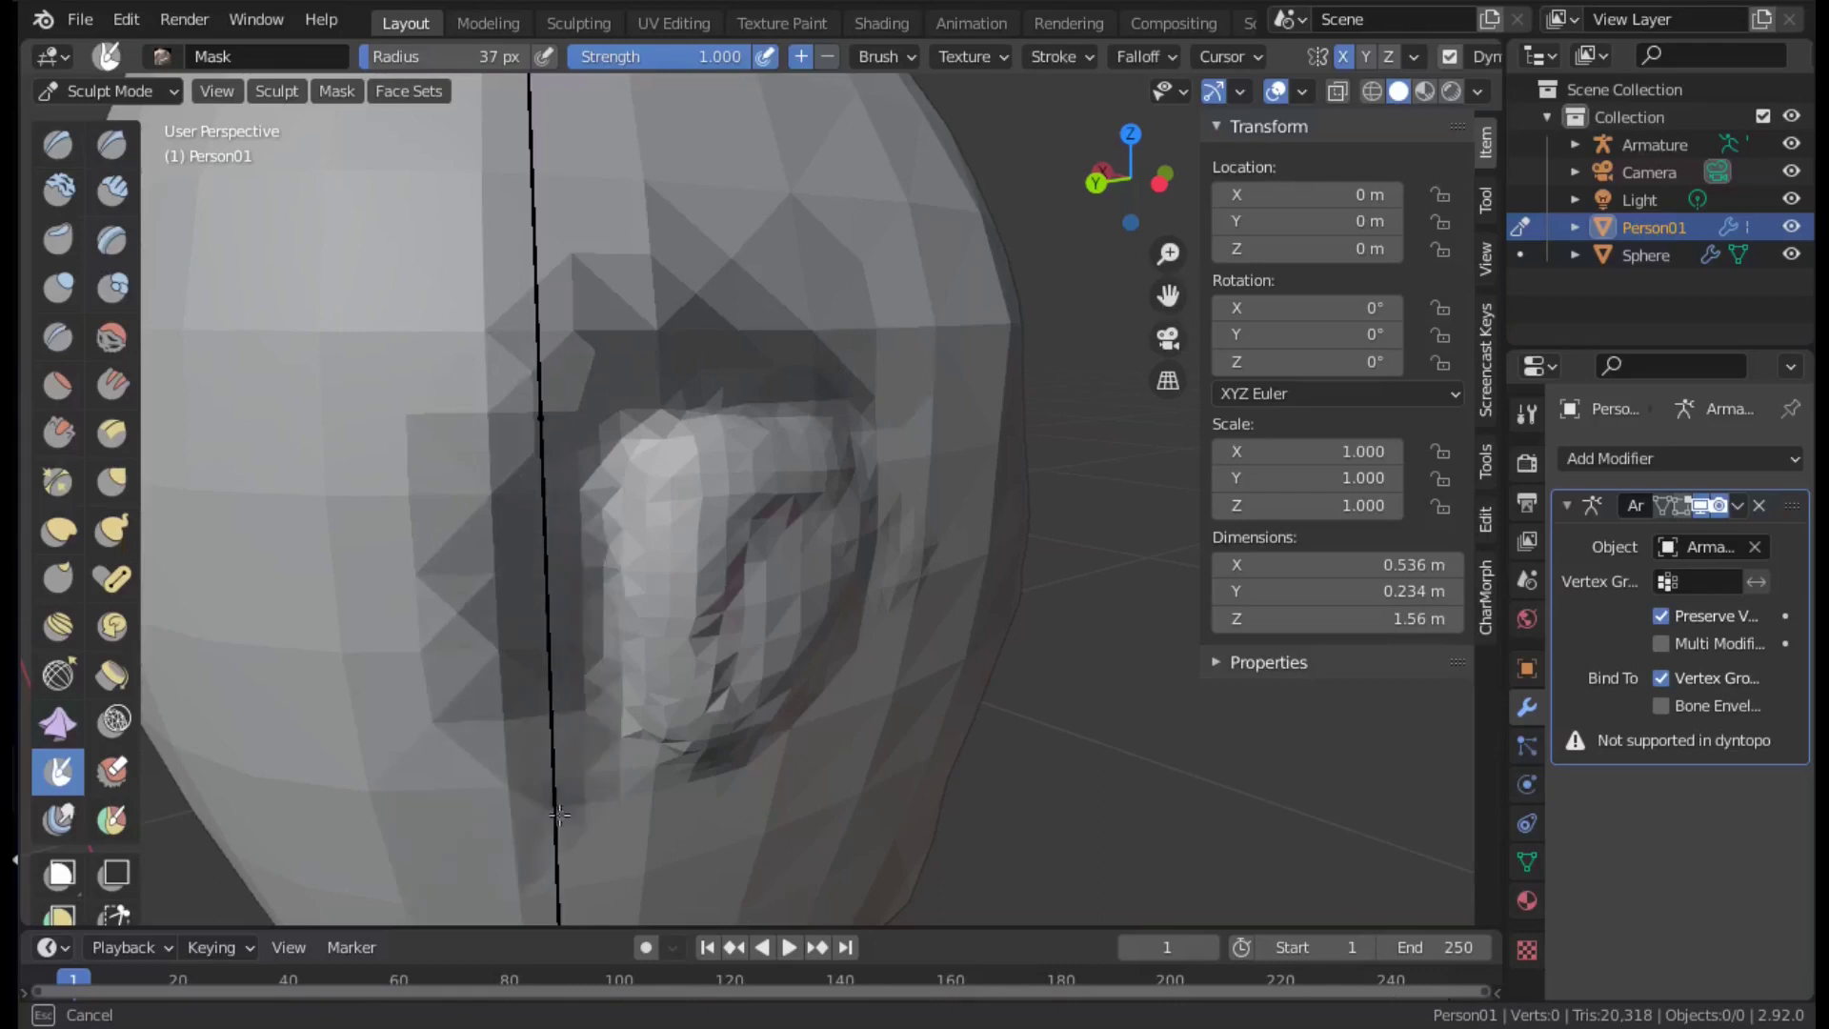
middle_click_drag(577, 819, 668, 620)
left_click_drag(669, 620, 835, 551)
mouse_move(863, 460)
left_mouse_down()
mouse_move(466, 433)
mouse_move(409, 339)
mouse_move(343, 477)
mouse_move(429, 188)
left_mouse_up()
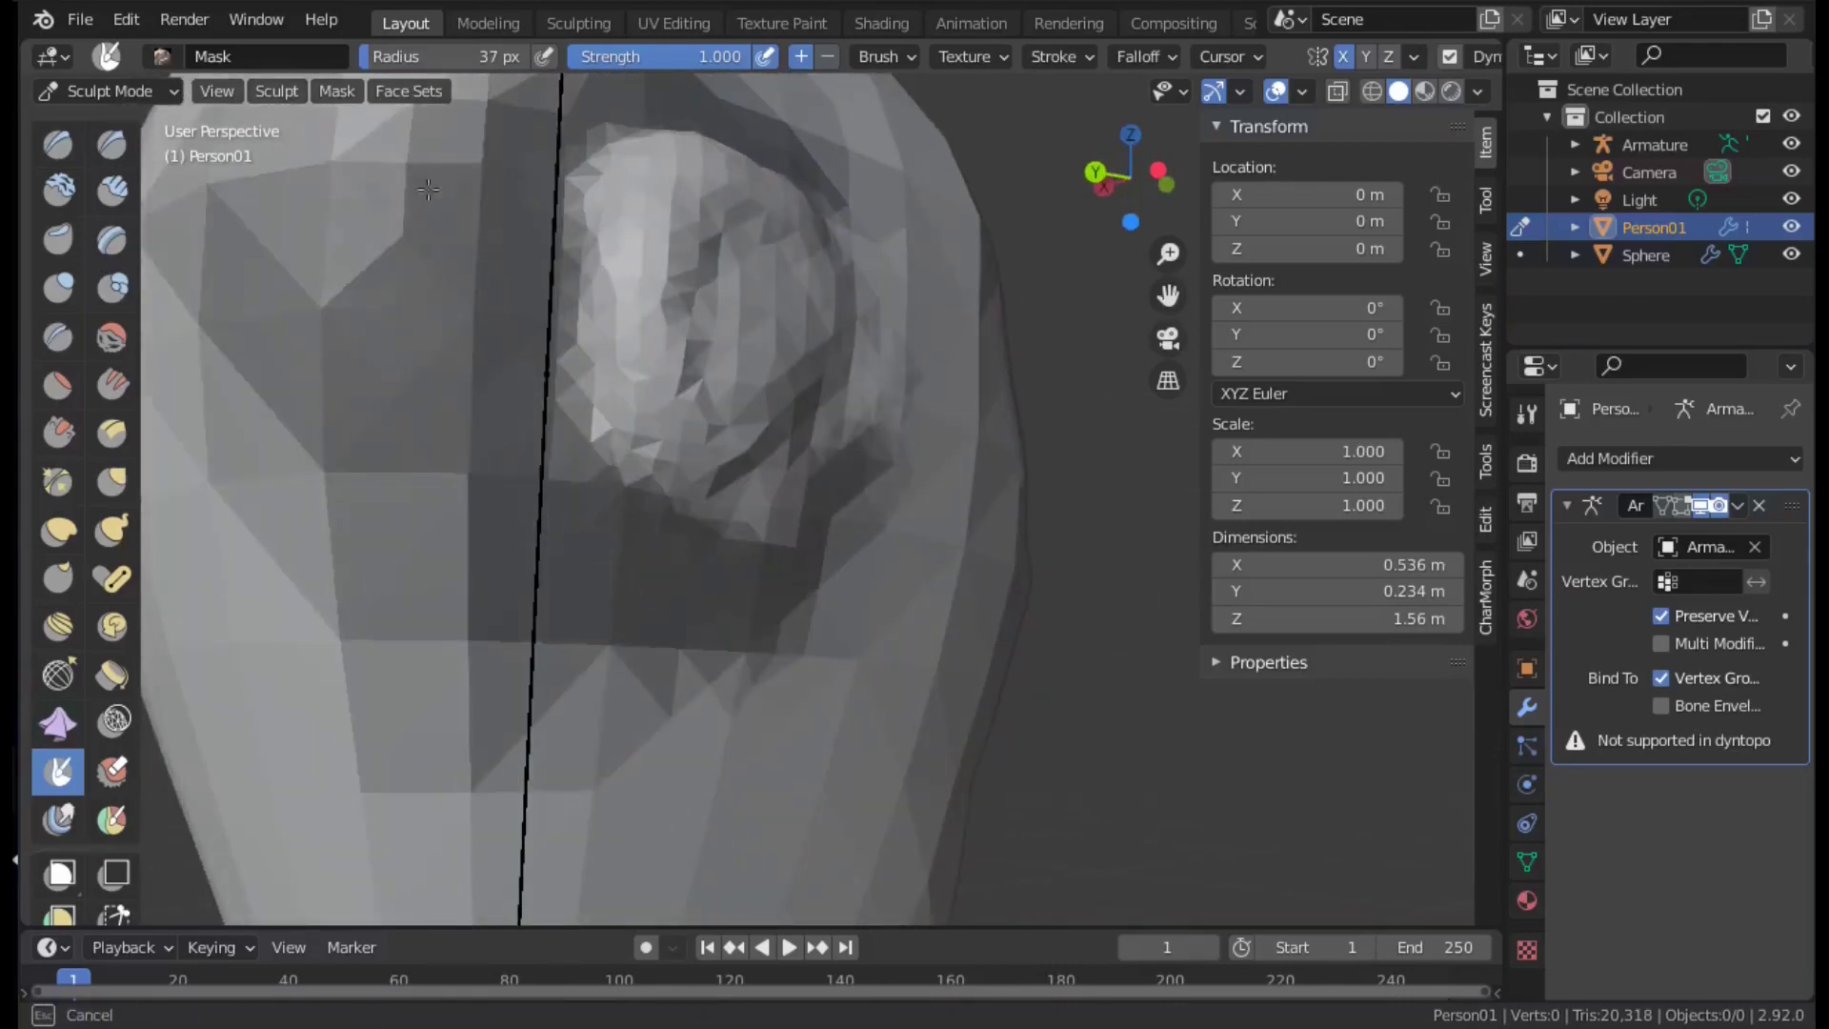
middle_click_drag(428, 189, 425, 295)
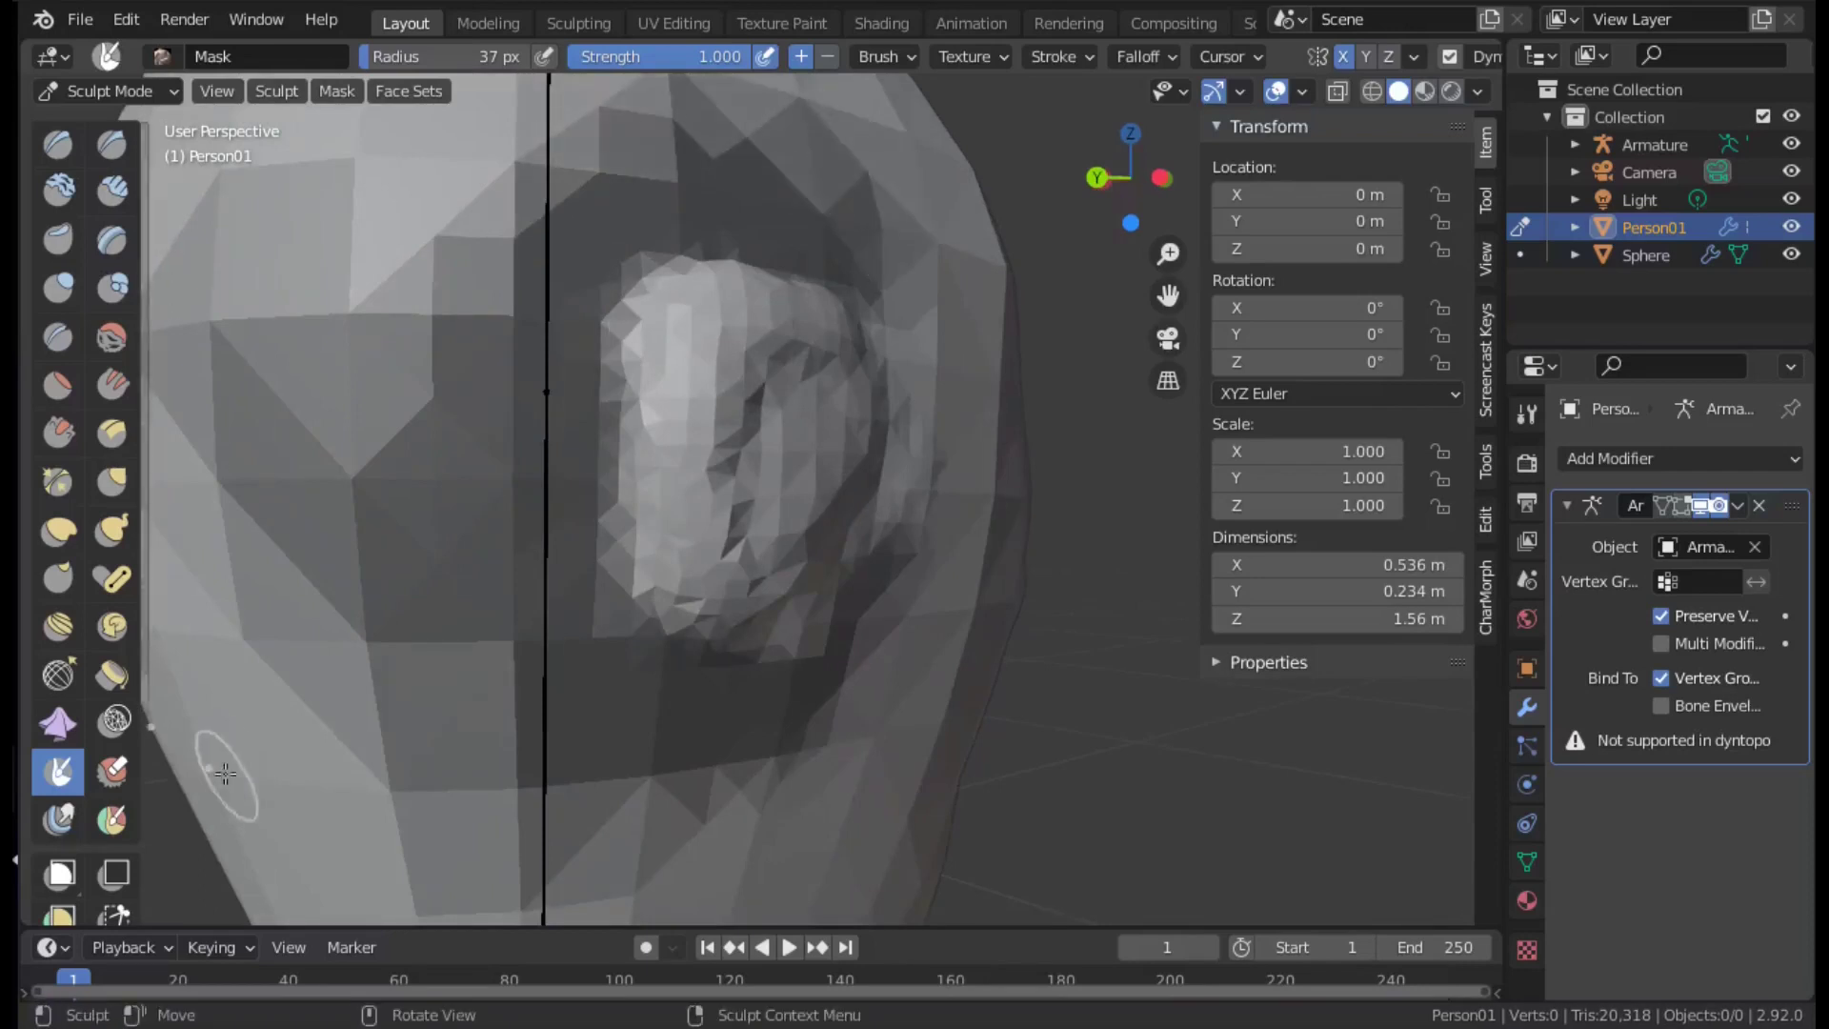
Pull the ear outward from the head with a 94 px Grab brush.
left_click(112, 481)
middle_click_drag(645, 632, 385, 864)
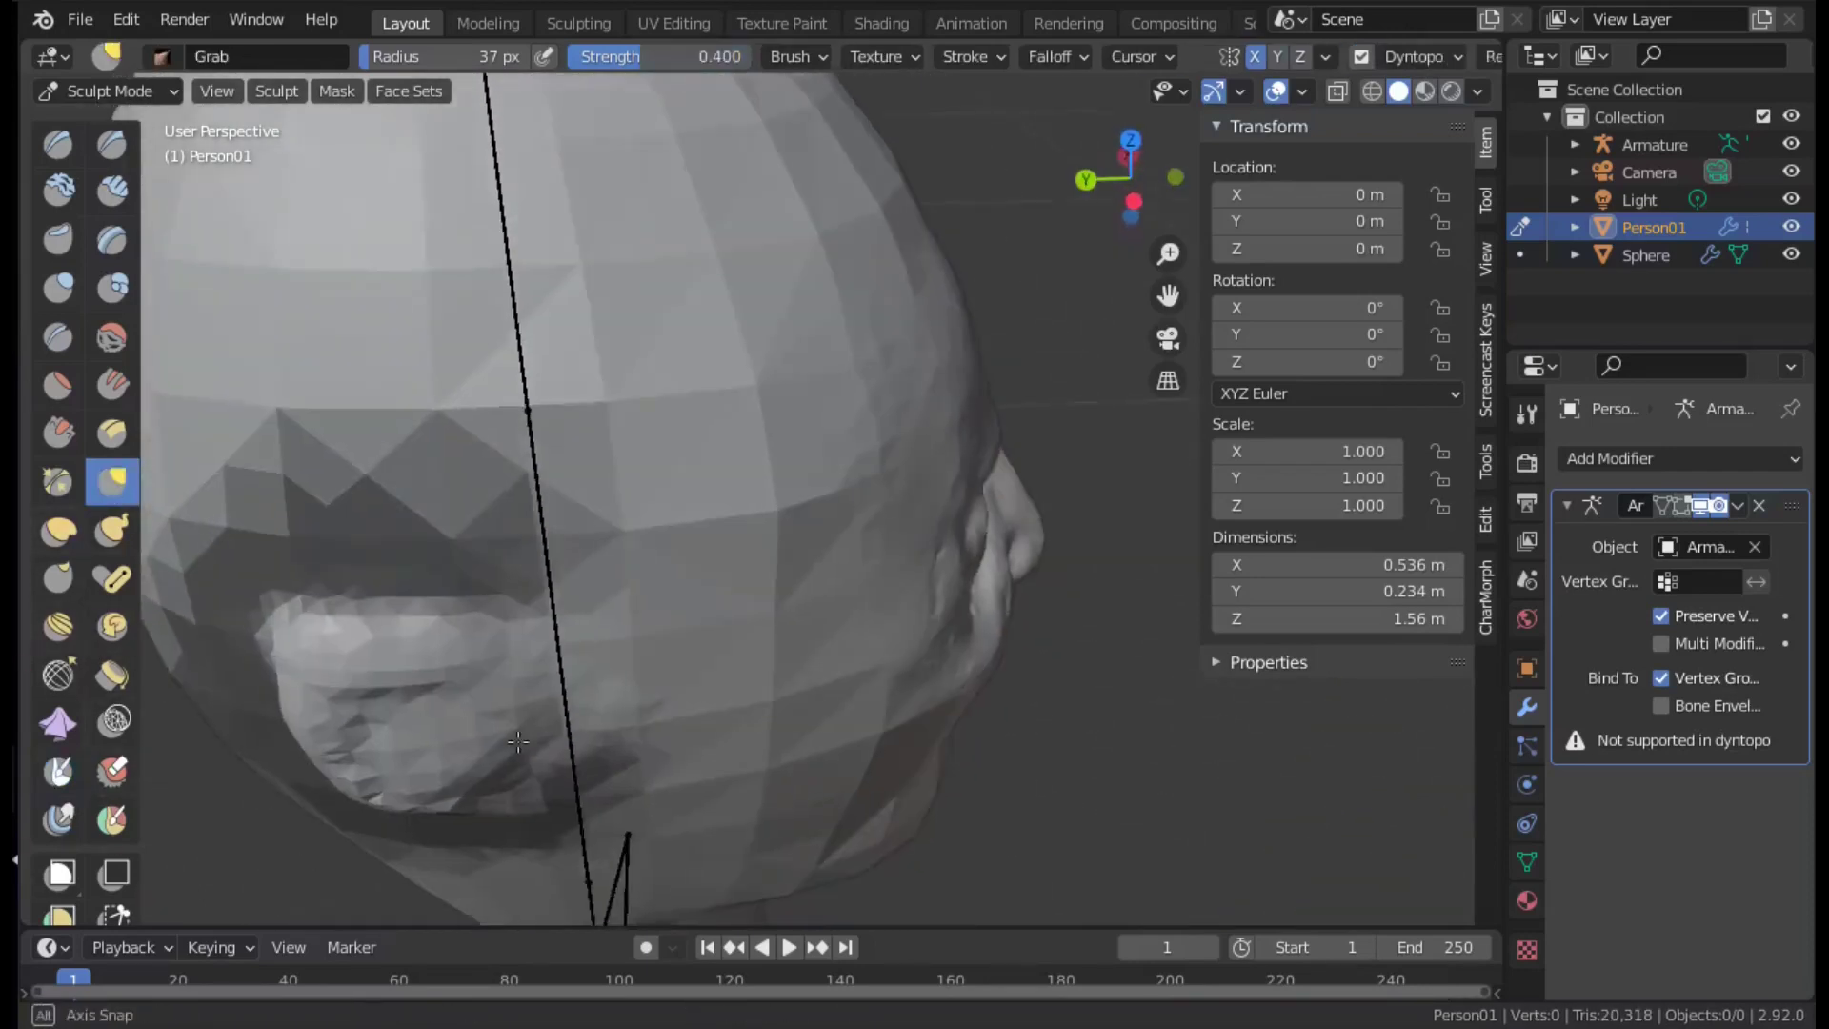
key("f")
left_click(348, 797)
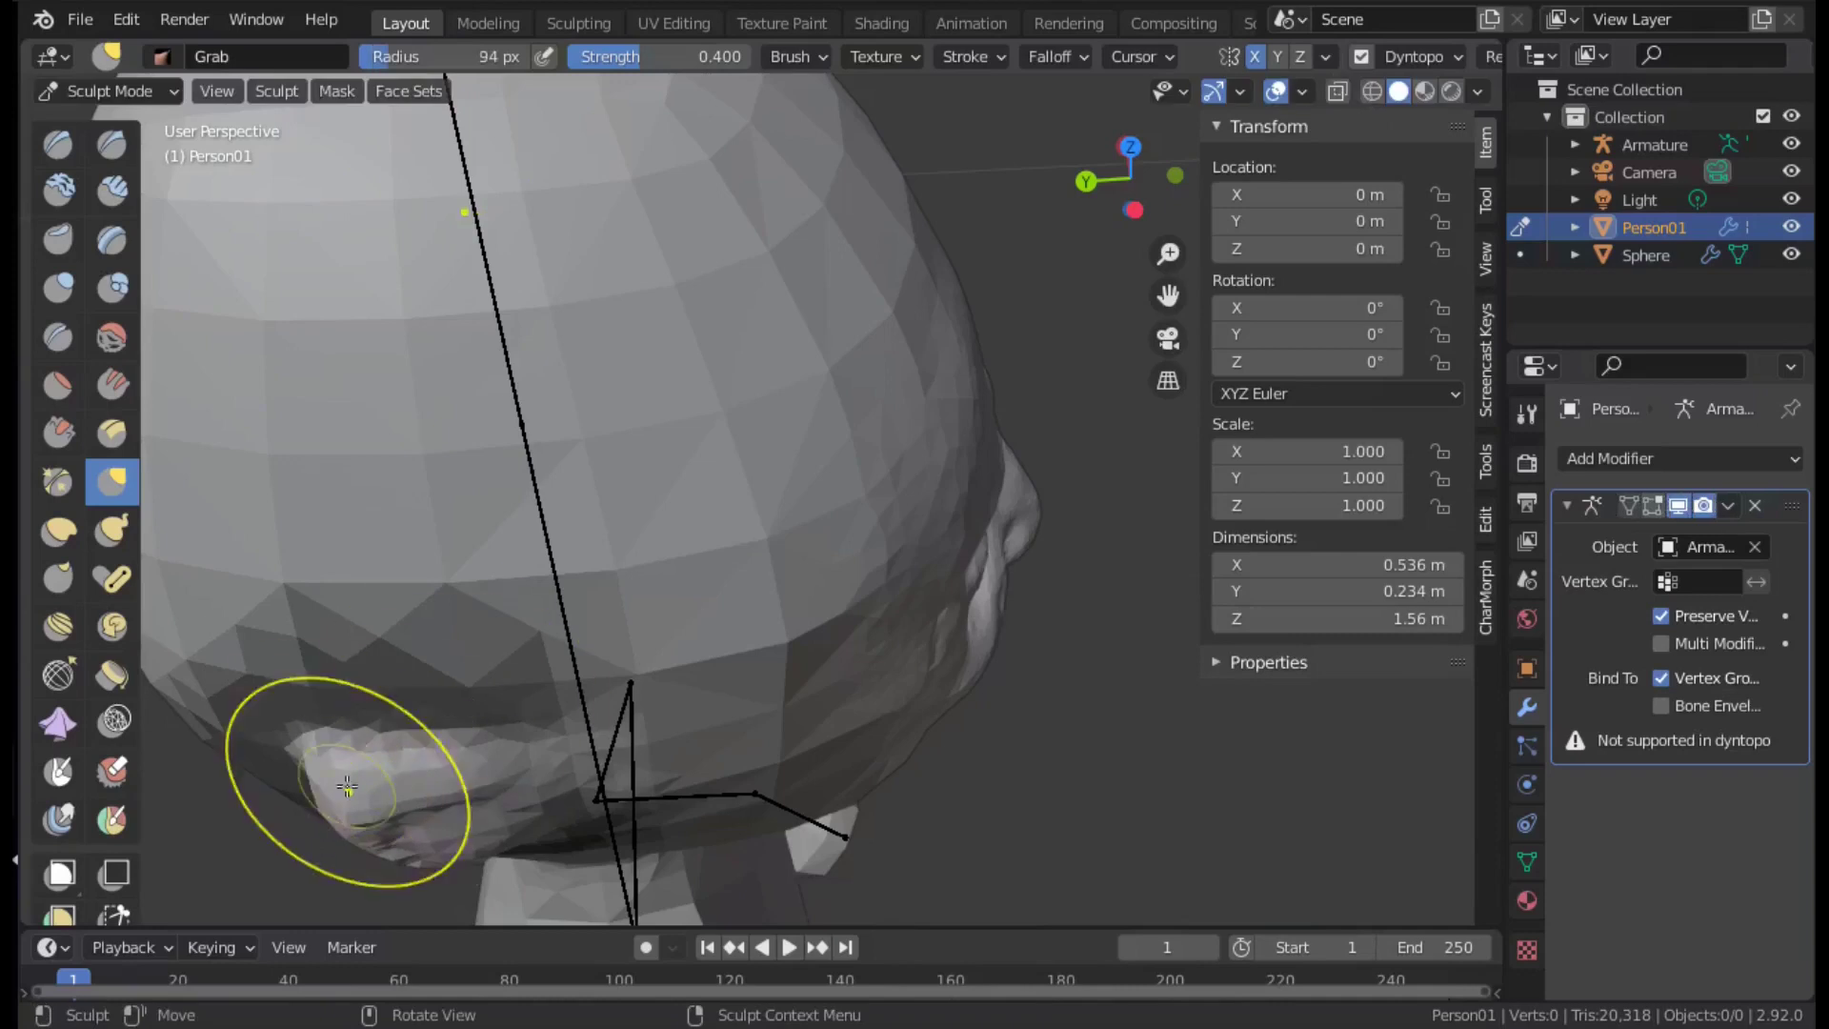
middle_click_drag(348, 796, 265, 327)
Shrink the brush to 60 px and inflate the ear surface.
mouse_move(322, 611)
middle_mouse_down()
mouse_move(816, 694)
mouse_move(300, 391)
middle_mouse_up()
key("f")
left_click(797, 775)
scroll(764, 705, "up", 3)
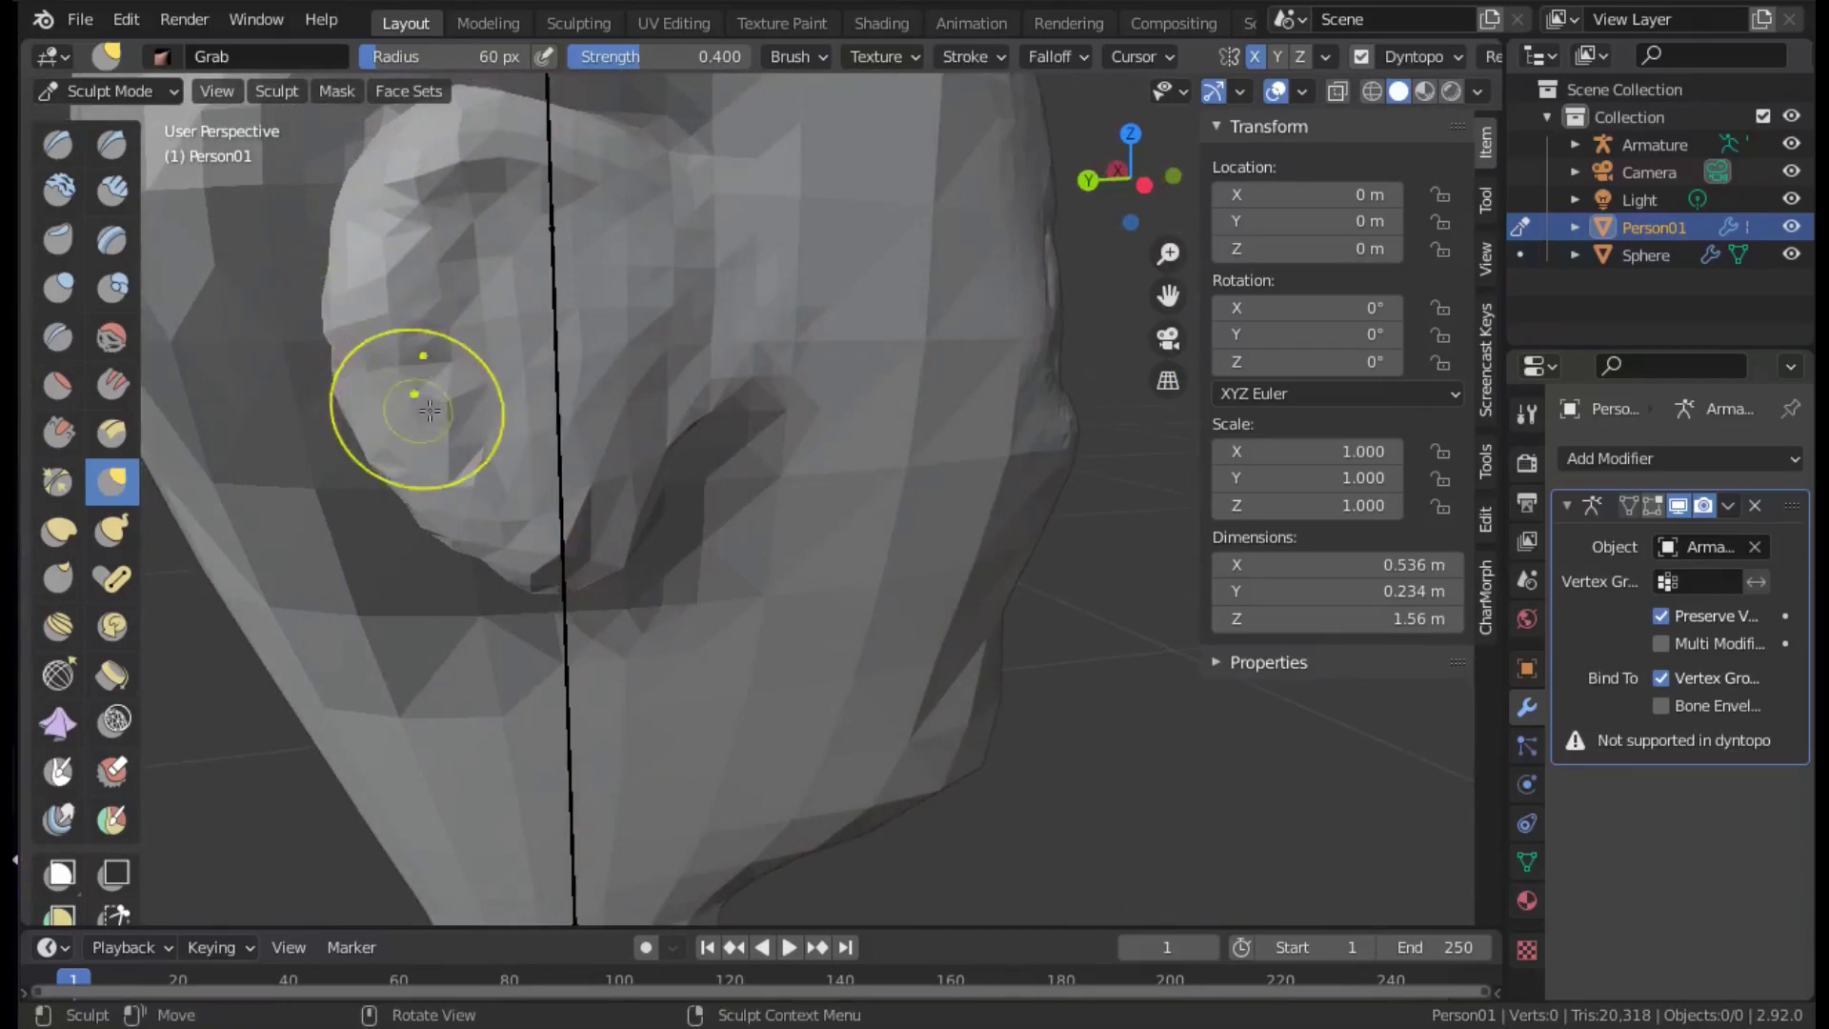
mouse_move(430, 410)
middle_mouse_down()
mouse_move(531, 327)
mouse_move(947, 347)
middle_mouse_up()
key("i")
left_click_drag(947, 346, 919, 419)
mouse_move(920, 419)
middle_mouse_down()
mouse_move(784, 168)
mouse_move(179, 68)
middle_mouse_up()
left_click(784, 169)
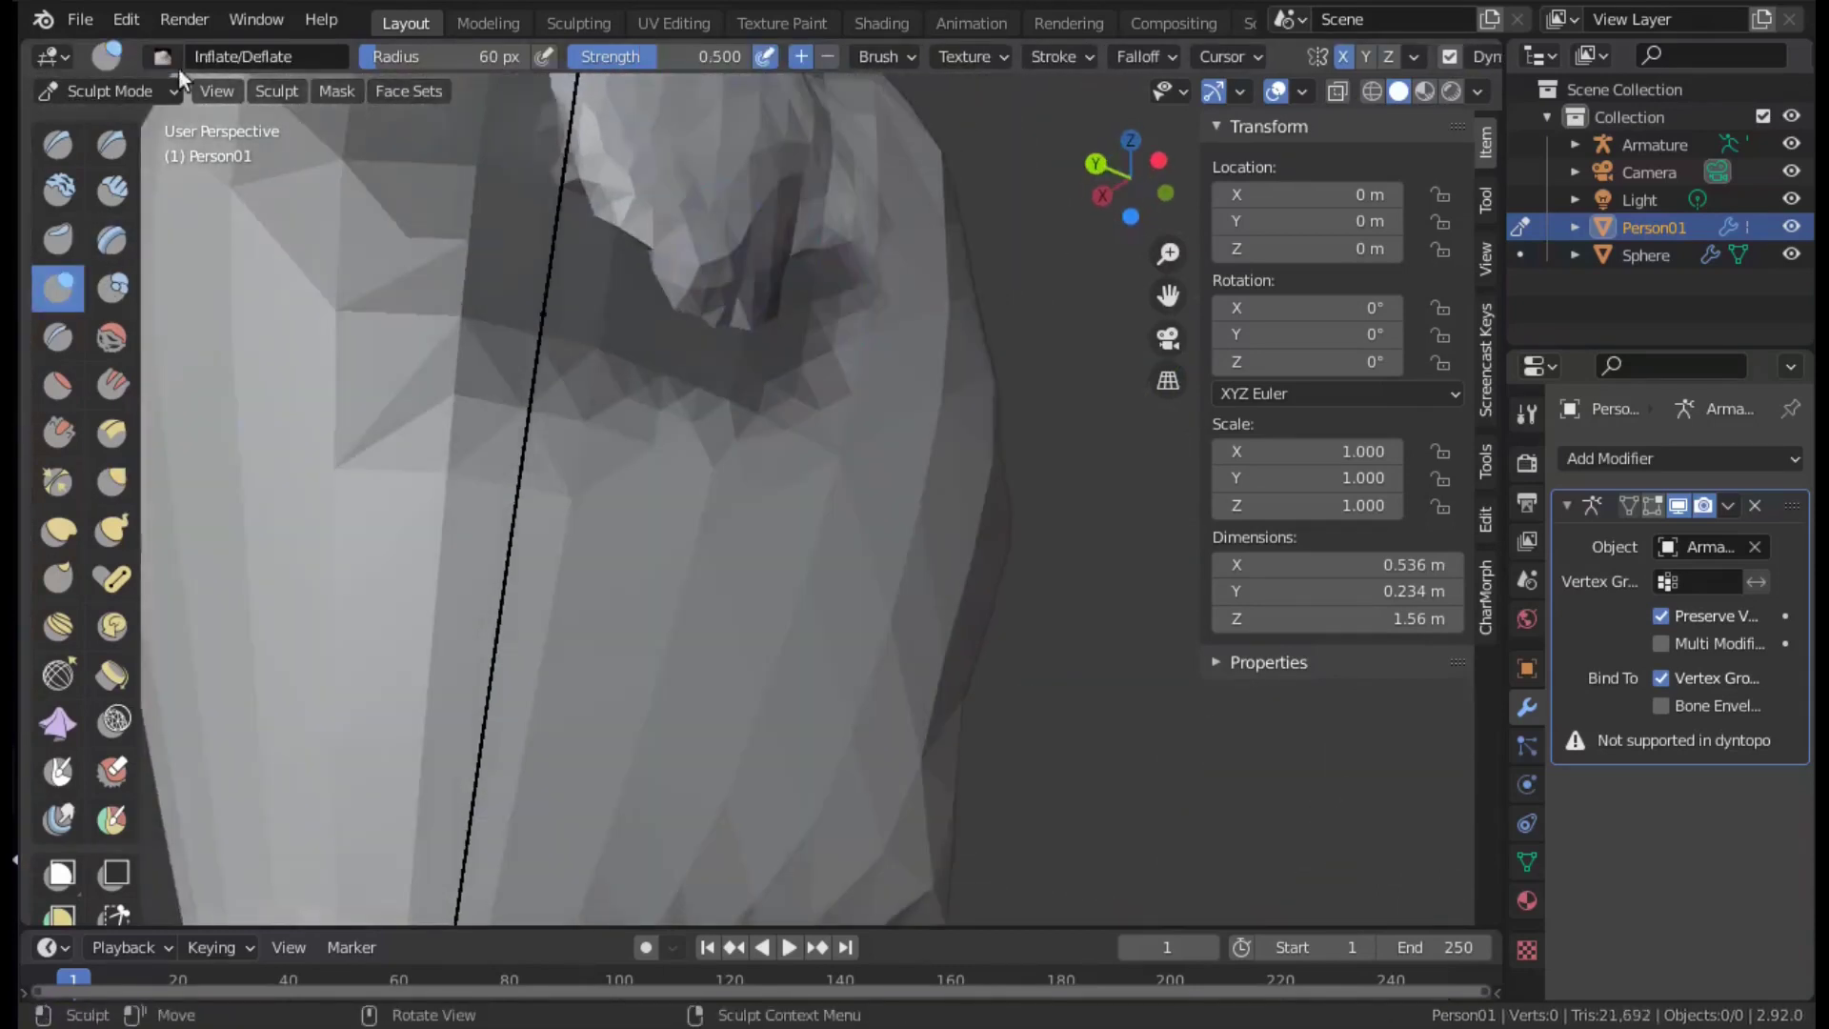
Shape the ear rim with further sculpt strokes.
mouse_move(675, 248)
middle_mouse_down()
mouse_move(714, 347)
mouse_move(820, 419)
mouse_move(550, 245)
middle_mouse_up()
left_click(829, 423)
left_click_drag(551, 245, 530, 387)
mouse_move(530, 387)
middle_mouse_down()
mouse_move(613, 543)
mouse_move(531, 695)
middle_mouse_up()
left_click_drag(531, 694, 584, 632)
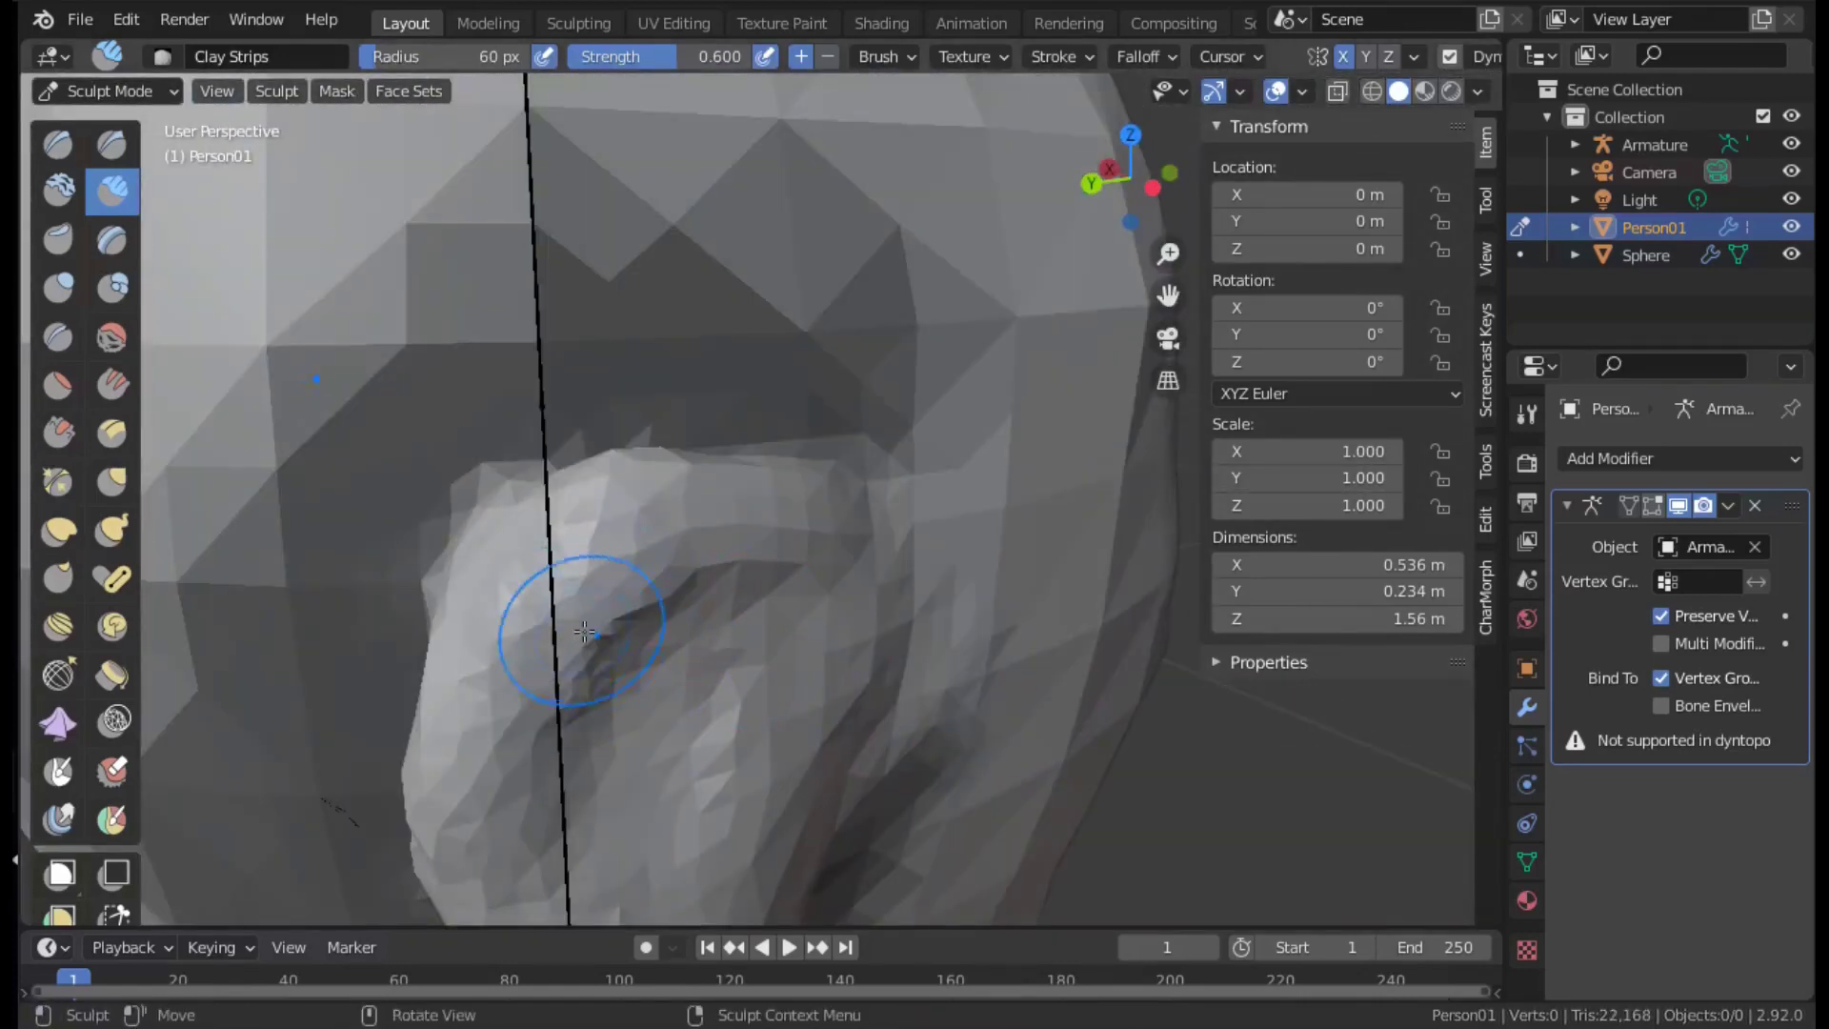
Orbit to face the ear front-on, select the Draw brush and clear the mask.
mouse_move(721, 722)
middle_mouse_down()
mouse_move(641, 742)
mouse_move(477, 550)
mouse_move(898, 625)
mouse_move(1100, 609)
middle_mouse_up()
left_click_drag(1100, 609, 1109, 559)
middle_click_drag(1072, 715, 1176, 310)
mouse_move(984, 690)
middle_mouse_down()
mouse_move(980, 448)
mouse_move(768, 544)
mouse_move(458, 410)
mouse_move(572, 476)
mouse_move(764, 505)
mouse_move(990, 488)
mouse_move(755, 543)
mouse_move(949, 231)
mouse_move(991, 374)
mouse_move(318, 620)
mouse_move(565, 519)
mouse_move(604, 294)
middle_mouse_up()
key("x")
left_click(336, 90)
Orbit to the front of the head and build up clay on the chin with Clay Strips.
key("g")
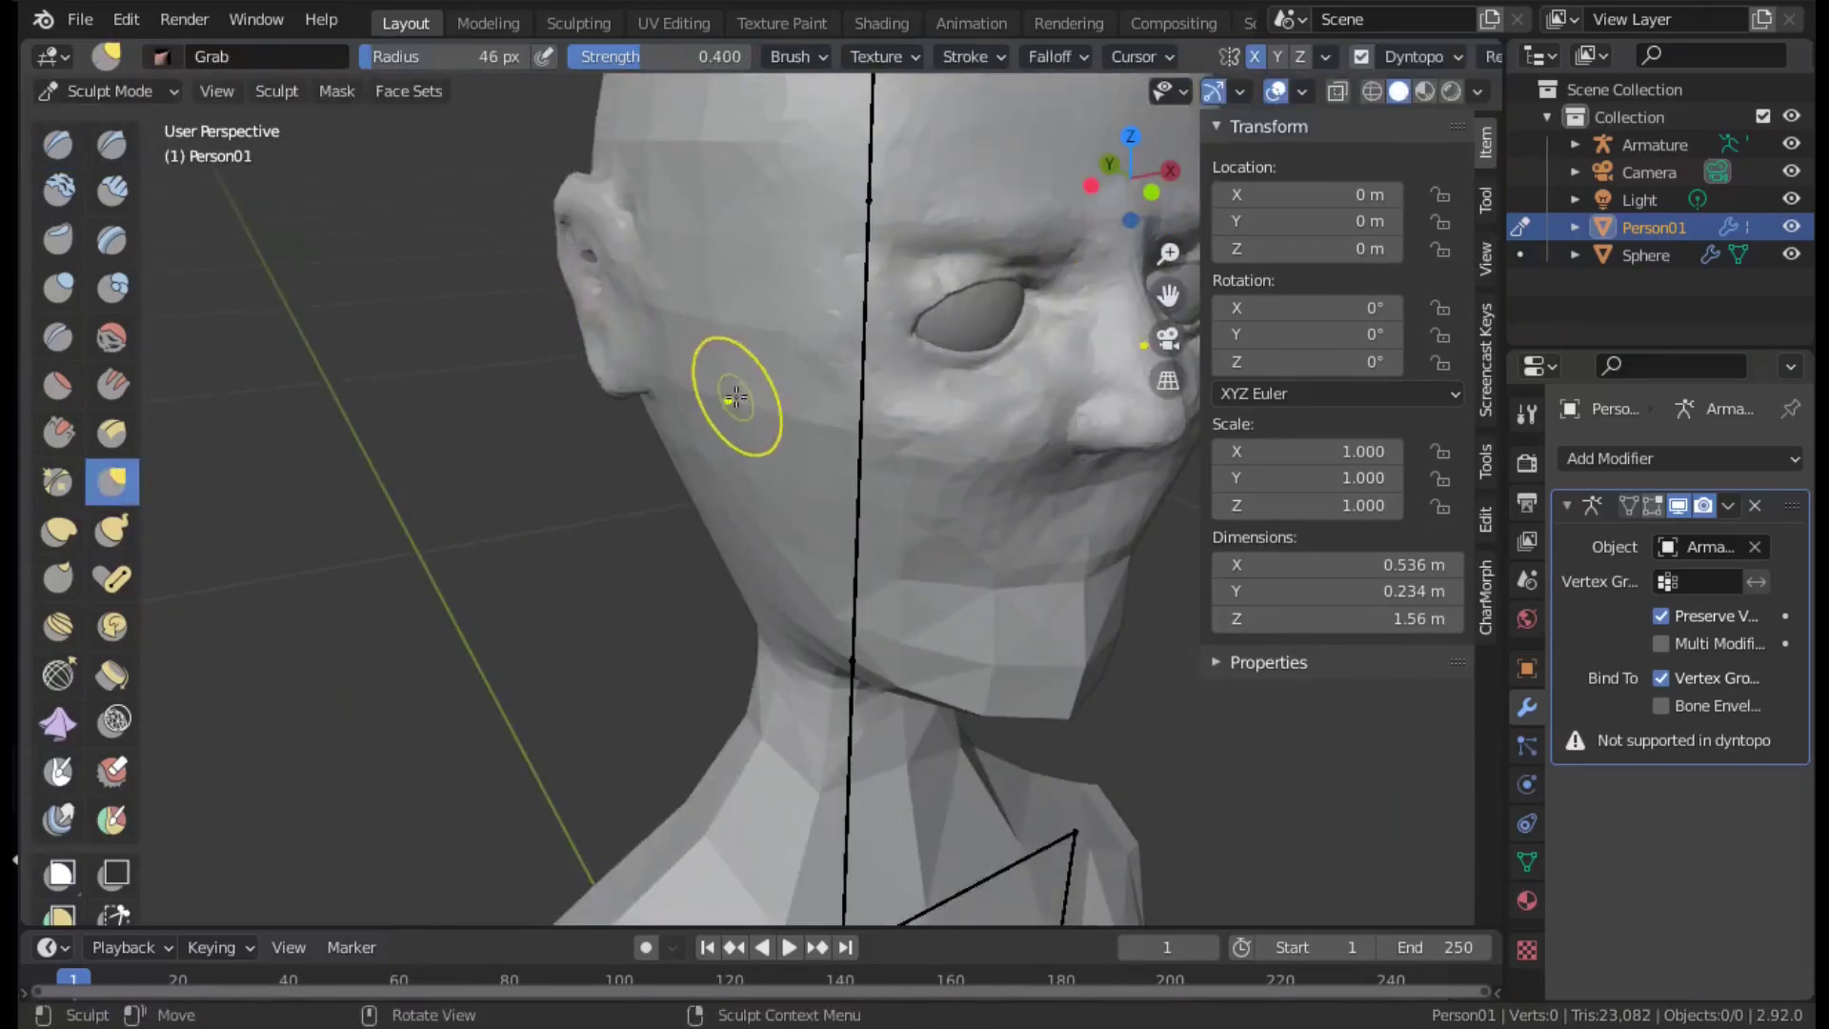
middle_click_drag(736, 398, 569, 316)
mouse_move(608, 249)
middle_mouse_down()
mouse_move(509, 319)
mouse_move(979, 747)
middle_mouse_up()
key("c")
scroll(853, 644, "up", 3)
left_click_drag(854, 645, 914, 666)
Check the dynamic topology detail settings and add clay to the chin and mouth.
left_click(1486, 56)
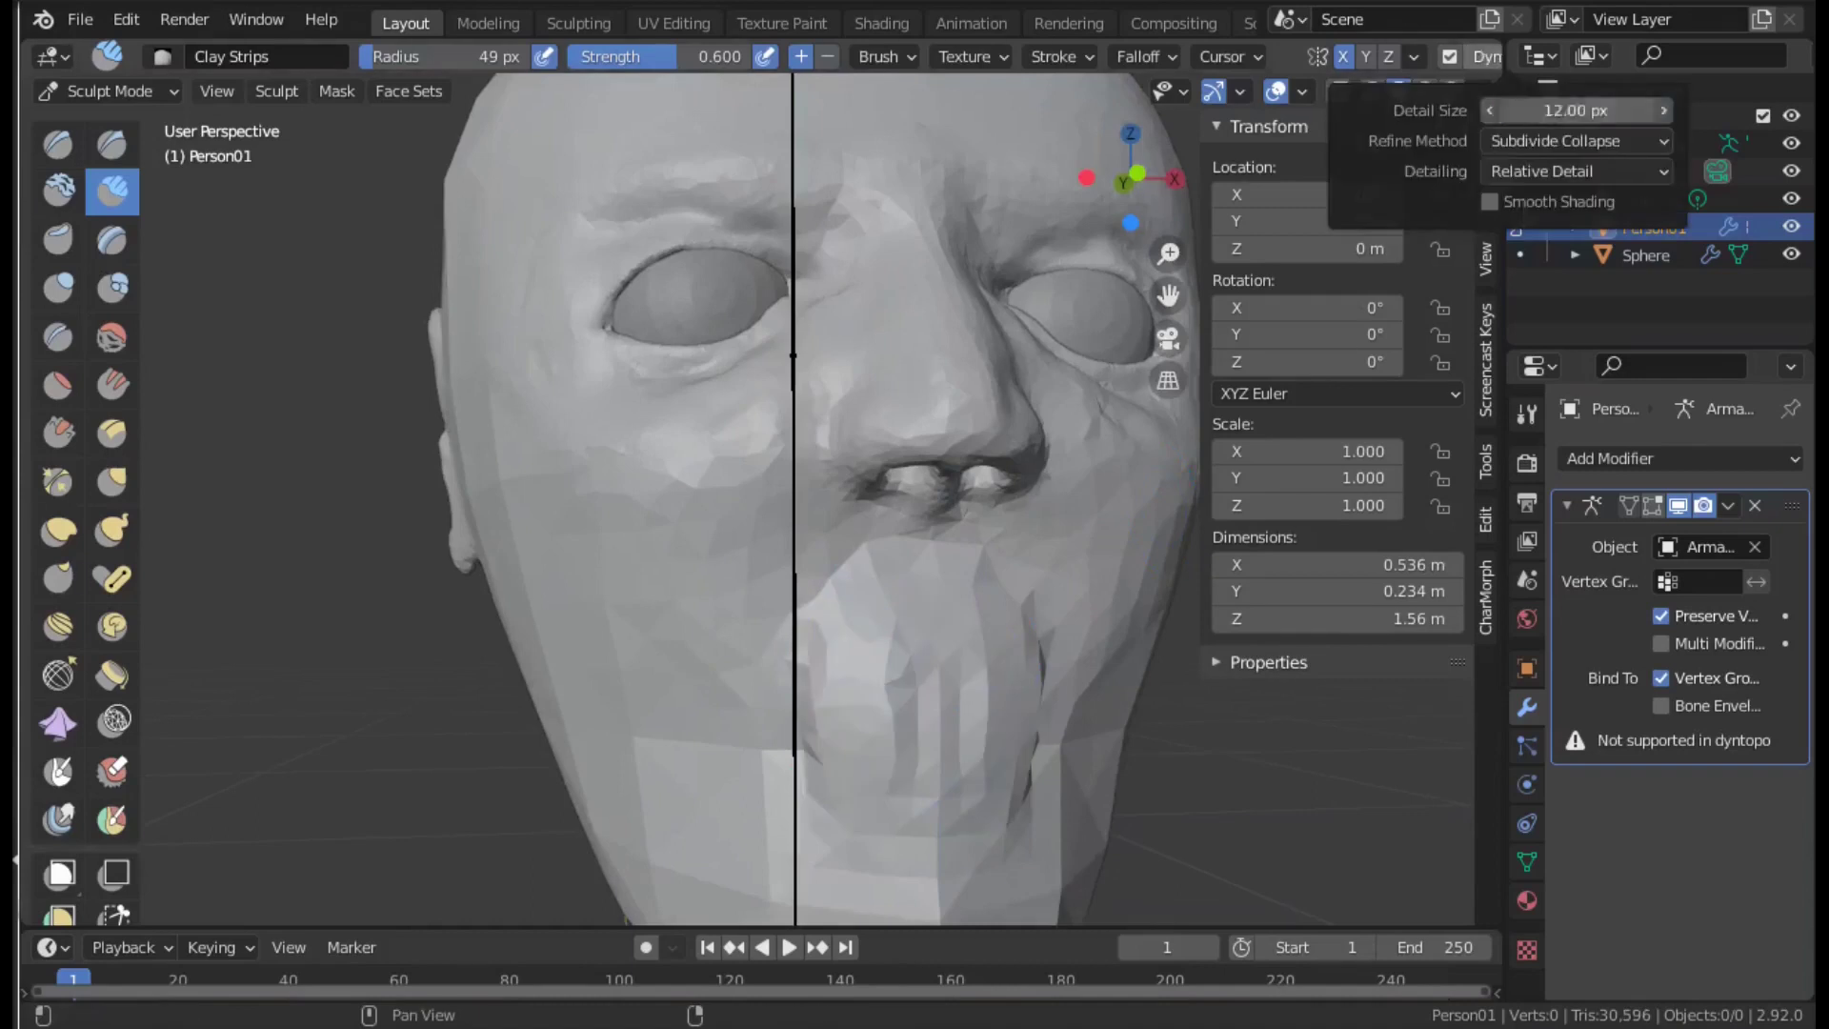
left_click(1088, 179)
mouse_move(1117, 187)
middle_mouse_down()
mouse_move(775, 702)
mouse_move(735, 591)
mouse_move(667, 572)
middle_mouse_up()
left_click_drag(666, 571, 575, 507)
scroll(576, 507, "up", 3)
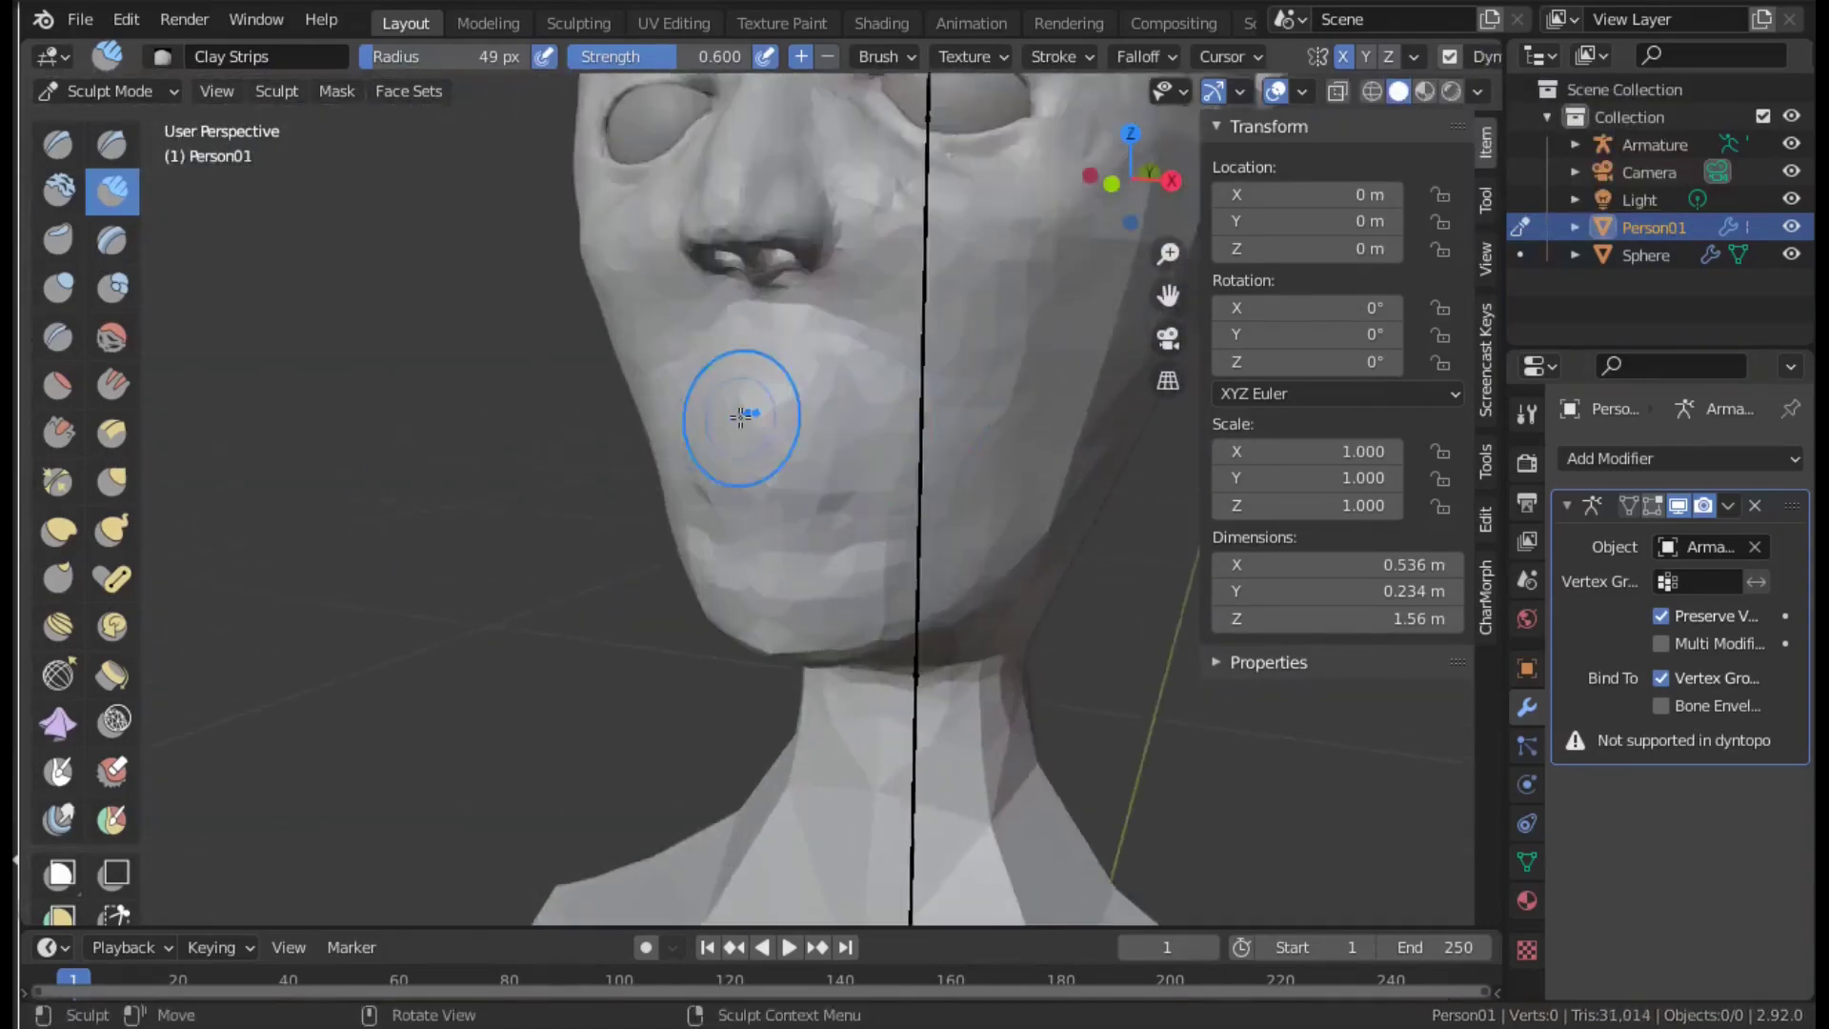
Carve the line between the lips with Draw Sharp and build up clay around the mouth.
key("shift+x")
mouse_move(694, 449)
left_mouse_down()
mouse_move(666, 448)
mouse_move(755, 441)
left_mouse_up()
scroll(755, 441, "up", 2)
key("c")
left_click_drag(605, 355, 914, 371)
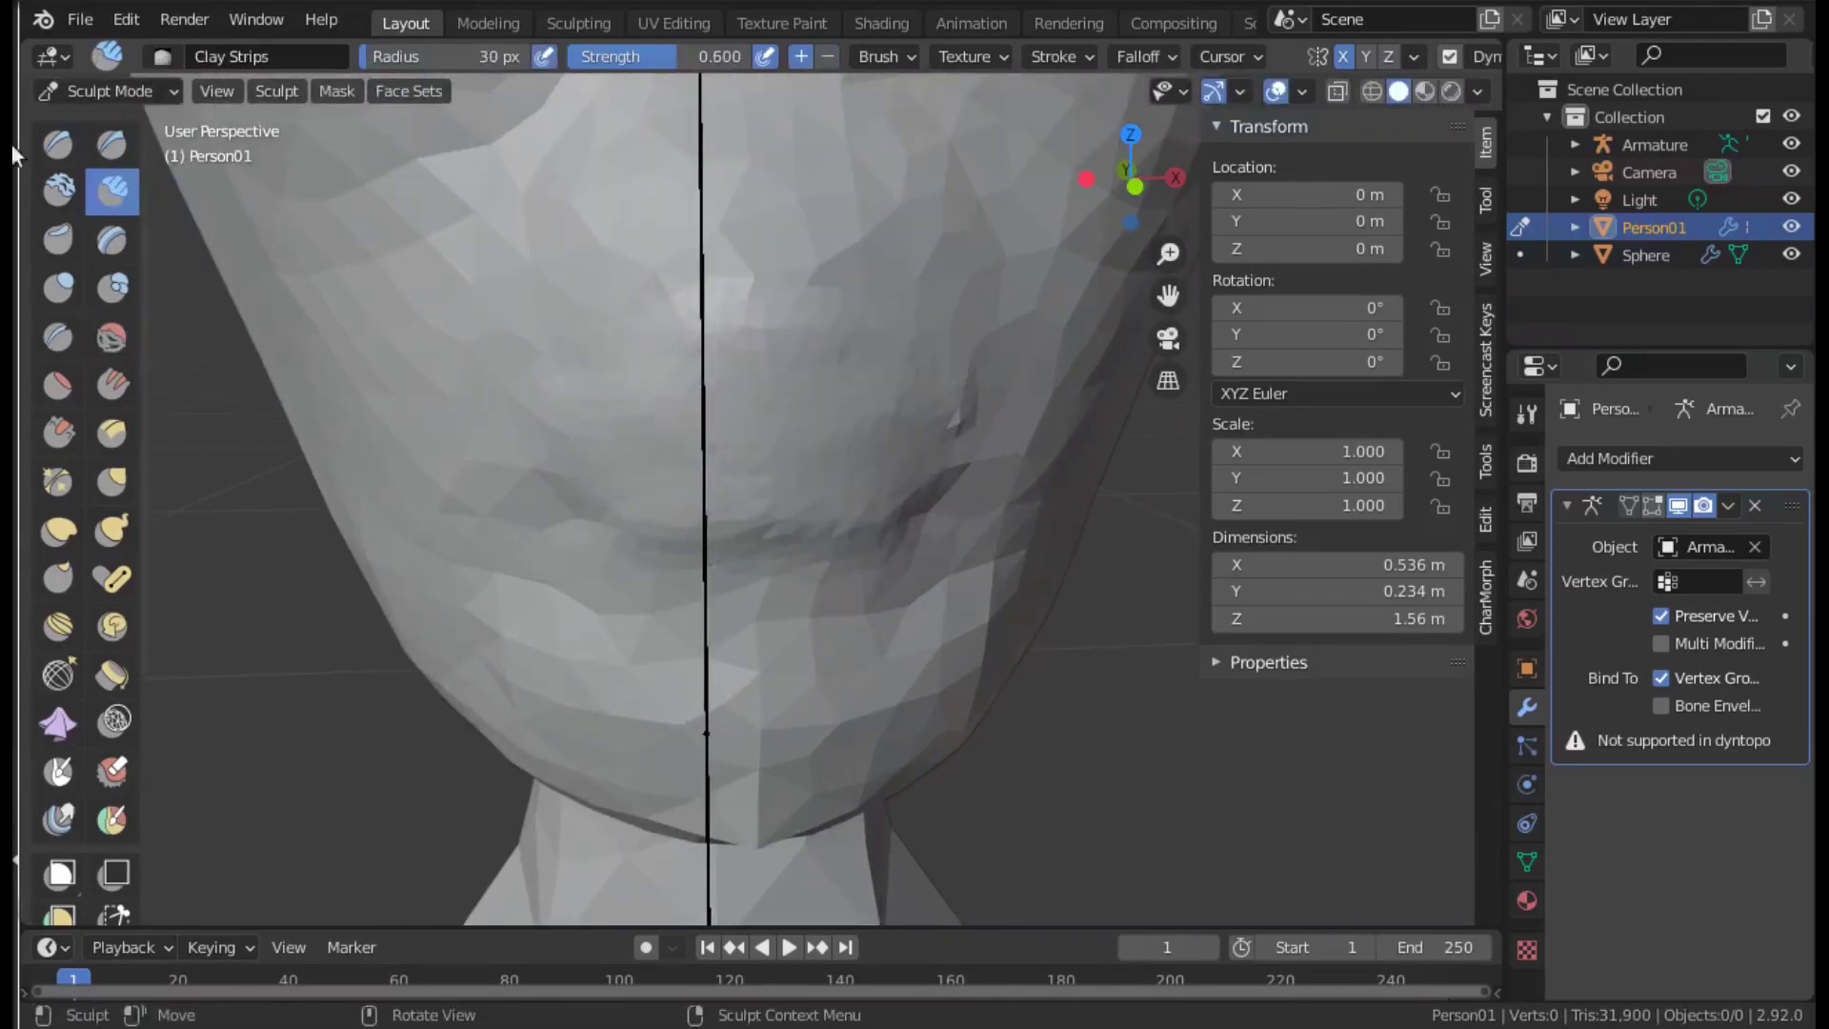
Build up the lips with clay and sharpen the gap between them.
key("c")
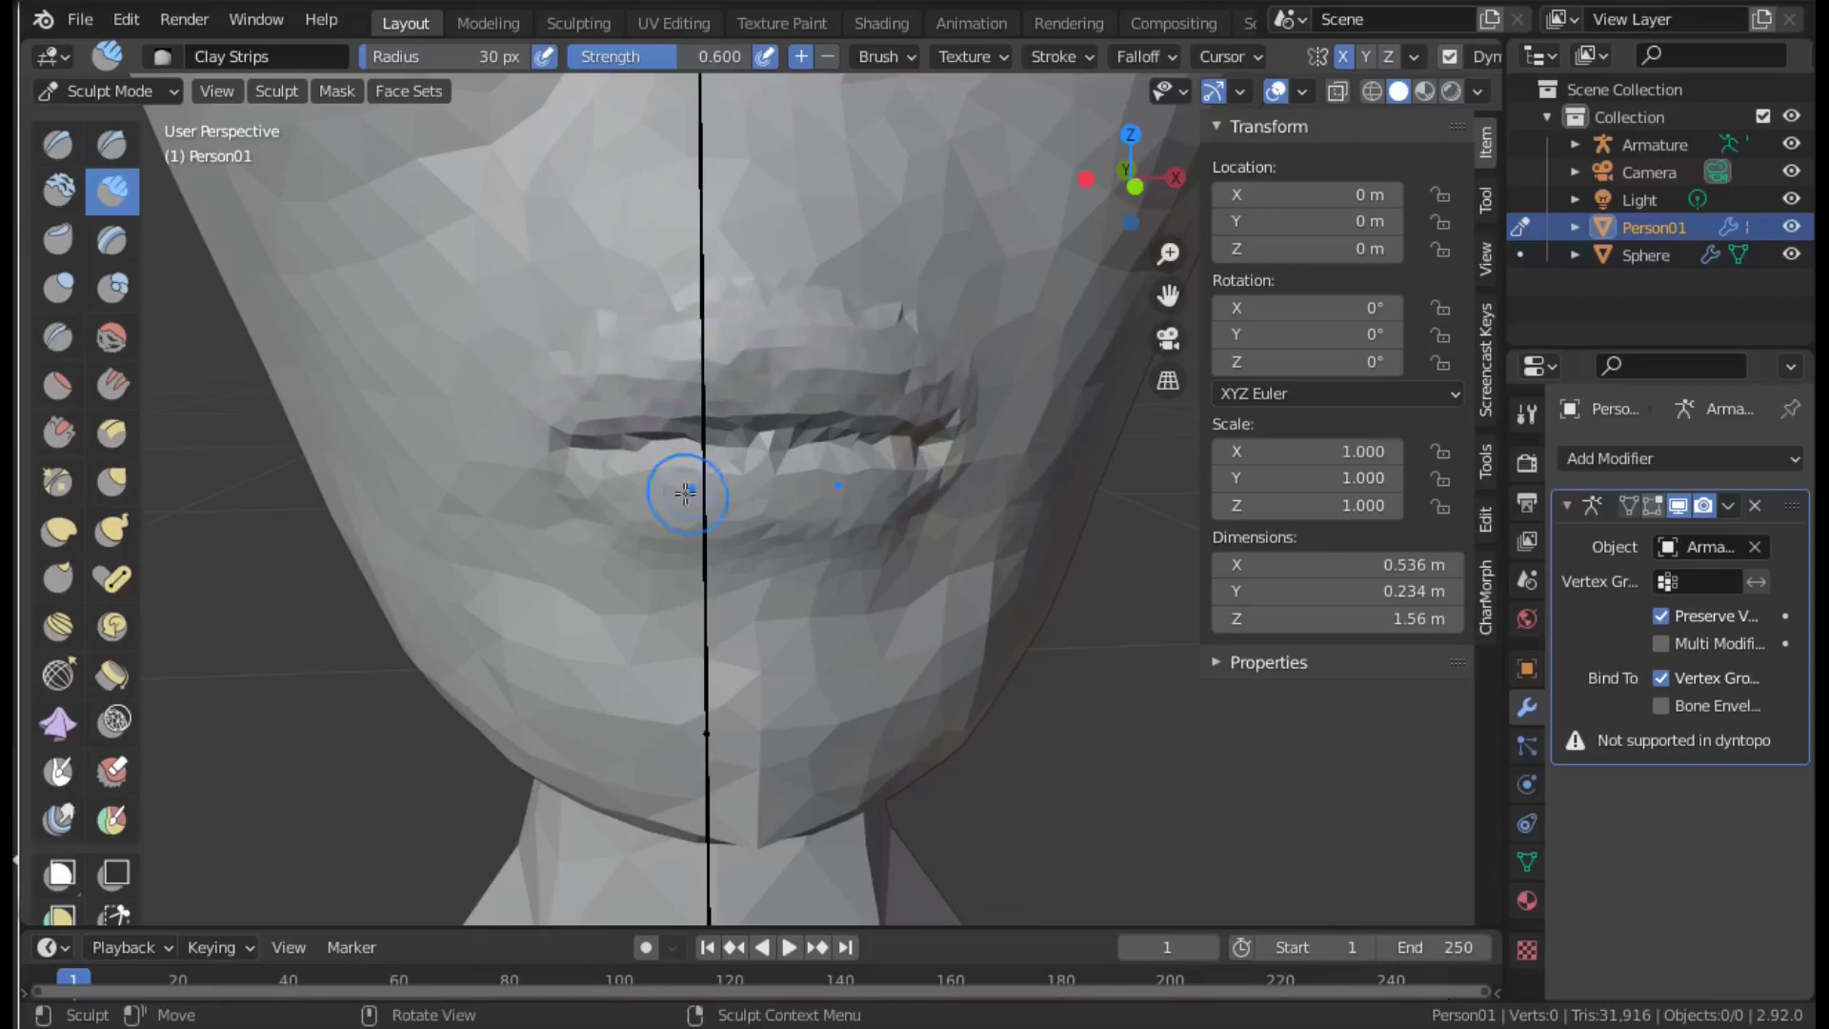
left_click_drag(686, 493, 838, 486)
scroll(560, 502, "up", 1)
middle_click_drag(694, 307, 597, 387)
key("x")
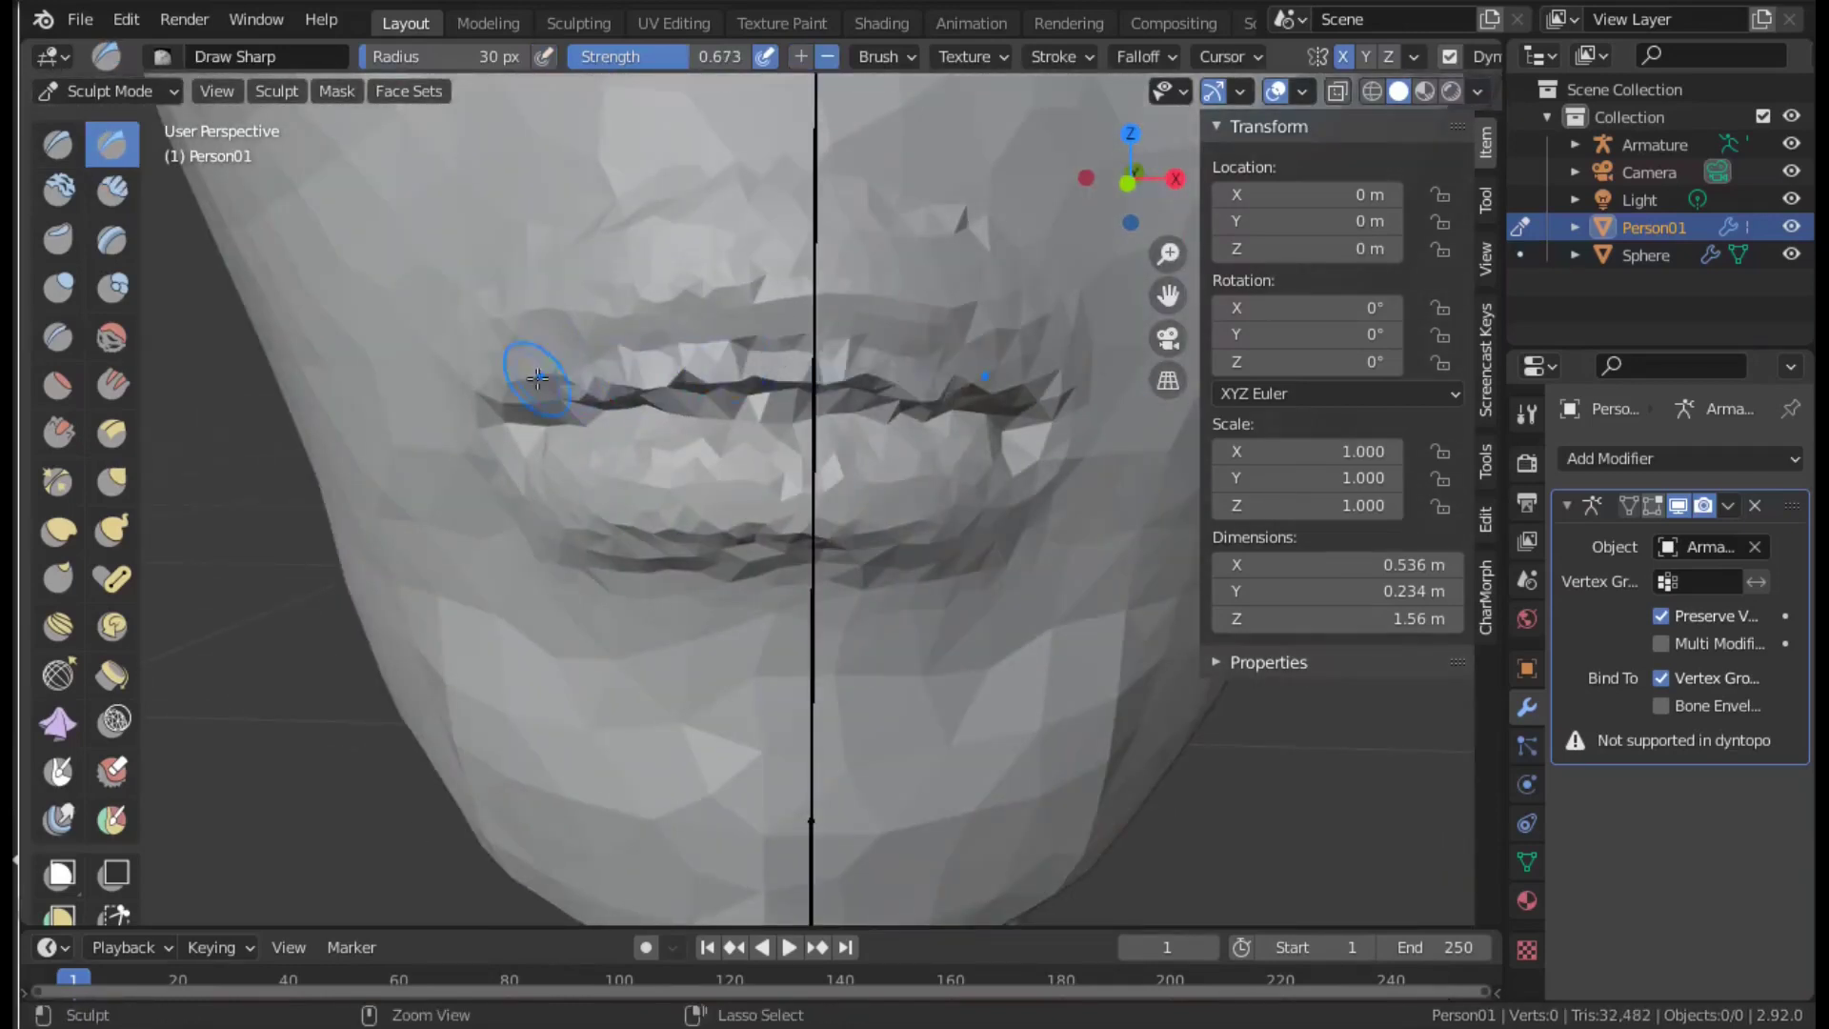
left_click_drag(538, 378, 981, 381, "shift")
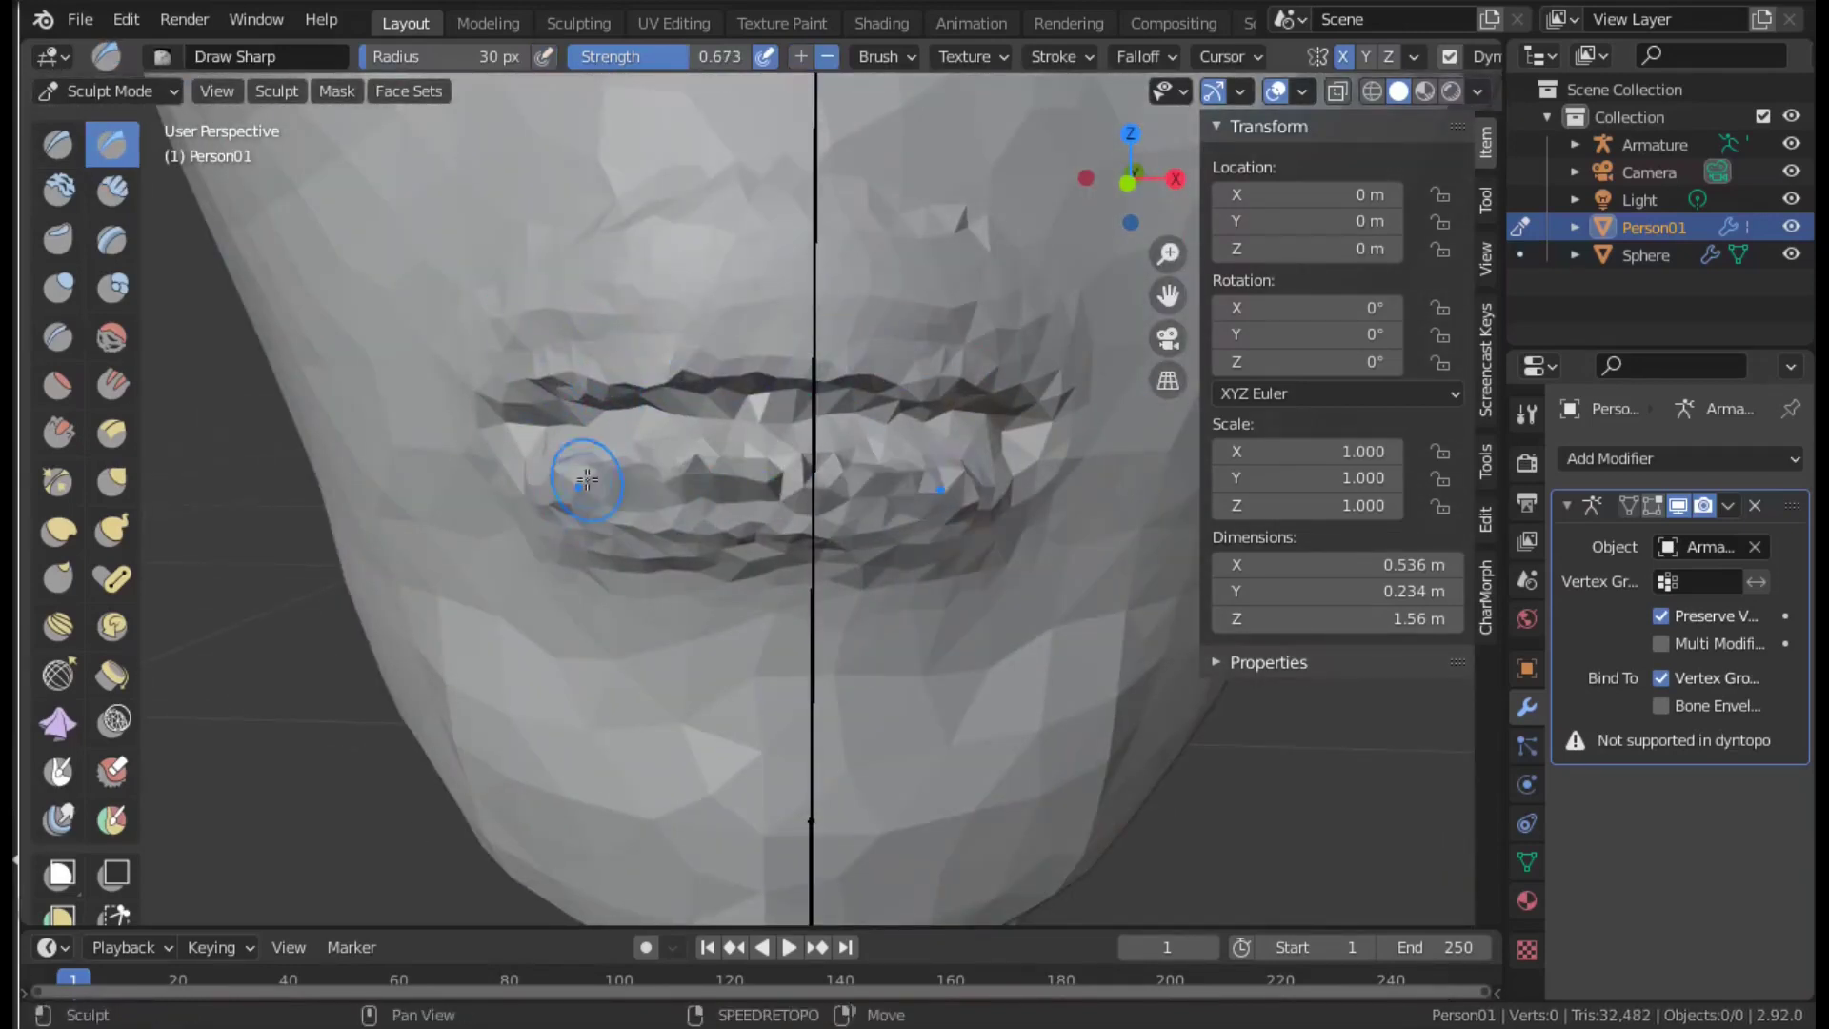
left_click_drag(587, 479, 617, 368)
Check the mouth from the right side view and add more clay to the lips.
left_click(1176, 178)
key("g")
mouse_move(530, 404)
middle_mouse_down()
mouse_move(672, 327)
mouse_move(826, 303)
middle_mouse_up()
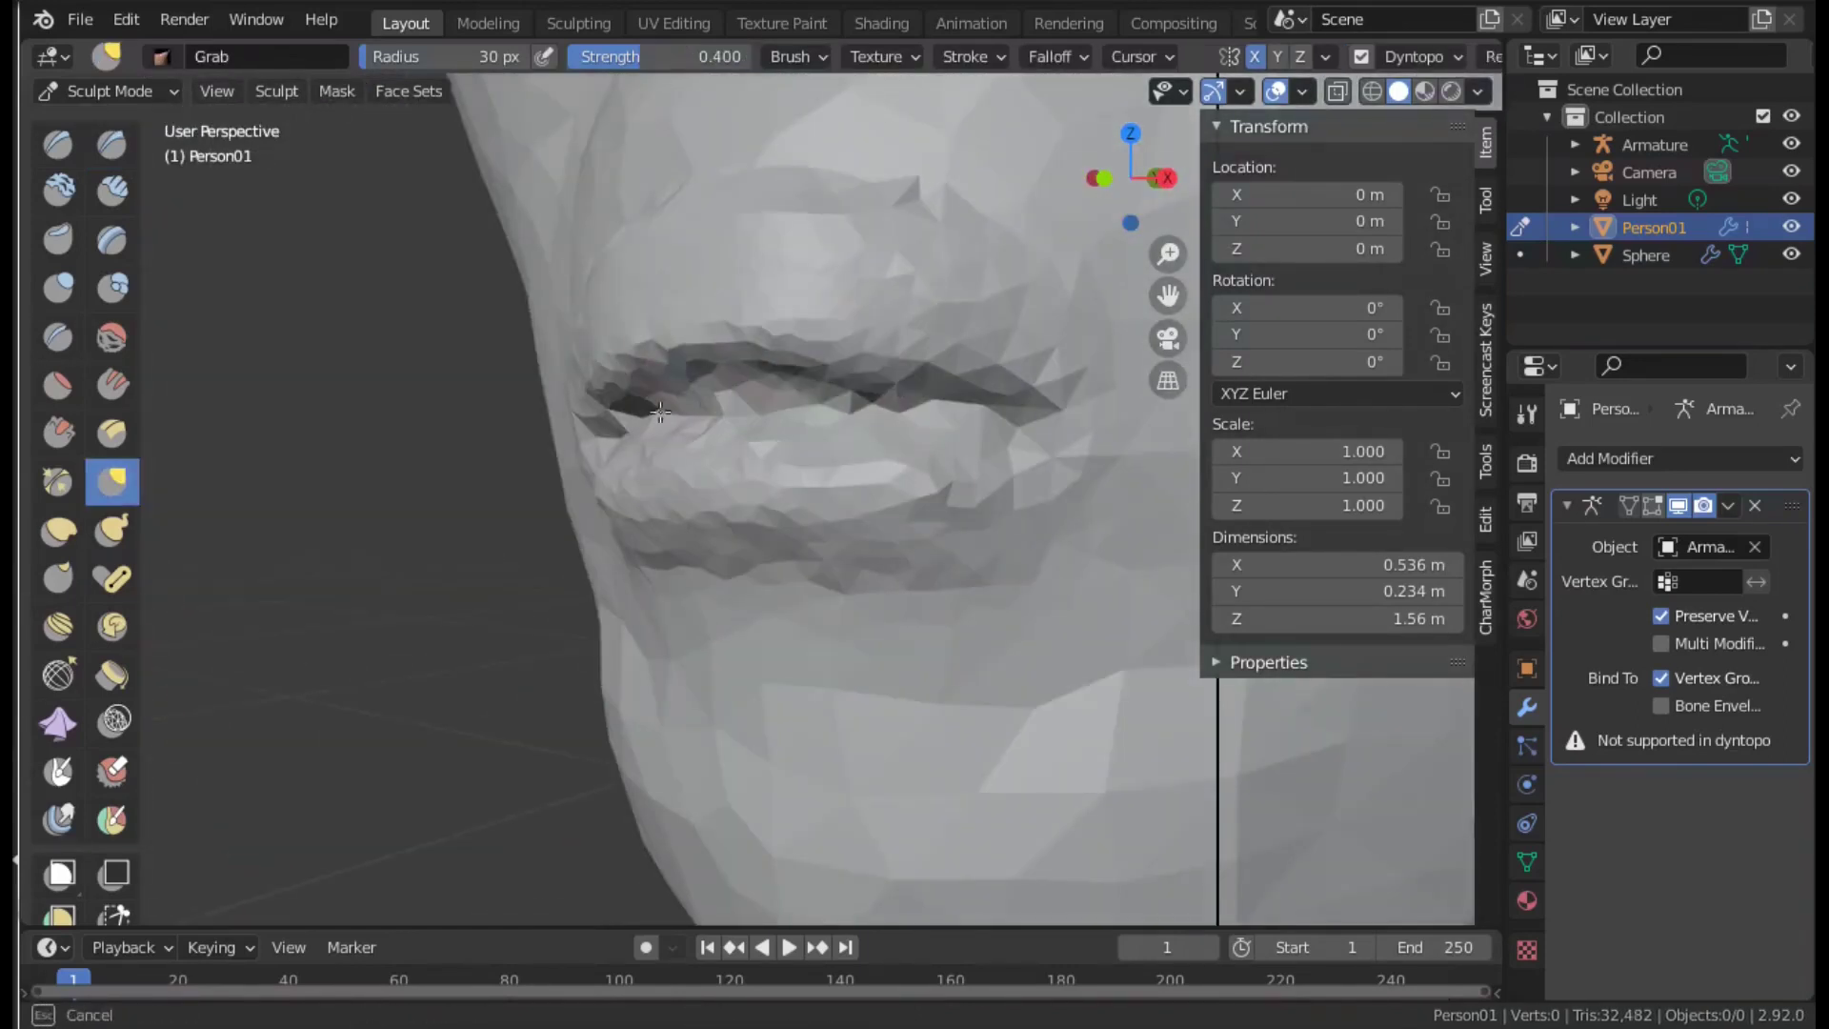
middle_click_drag(660, 411, 555, 496)
key("c")
middle_click_drag(572, 334, 715, 306)
left_click_drag(714, 305, 727, 253)
middle_click_drag(727, 253, 119, 291)
Sharpen the crease between the lips and re-sculpt the lower lip with clay.
left_click(111, 143)
middle_click_drag(572, 476, 548, 514)
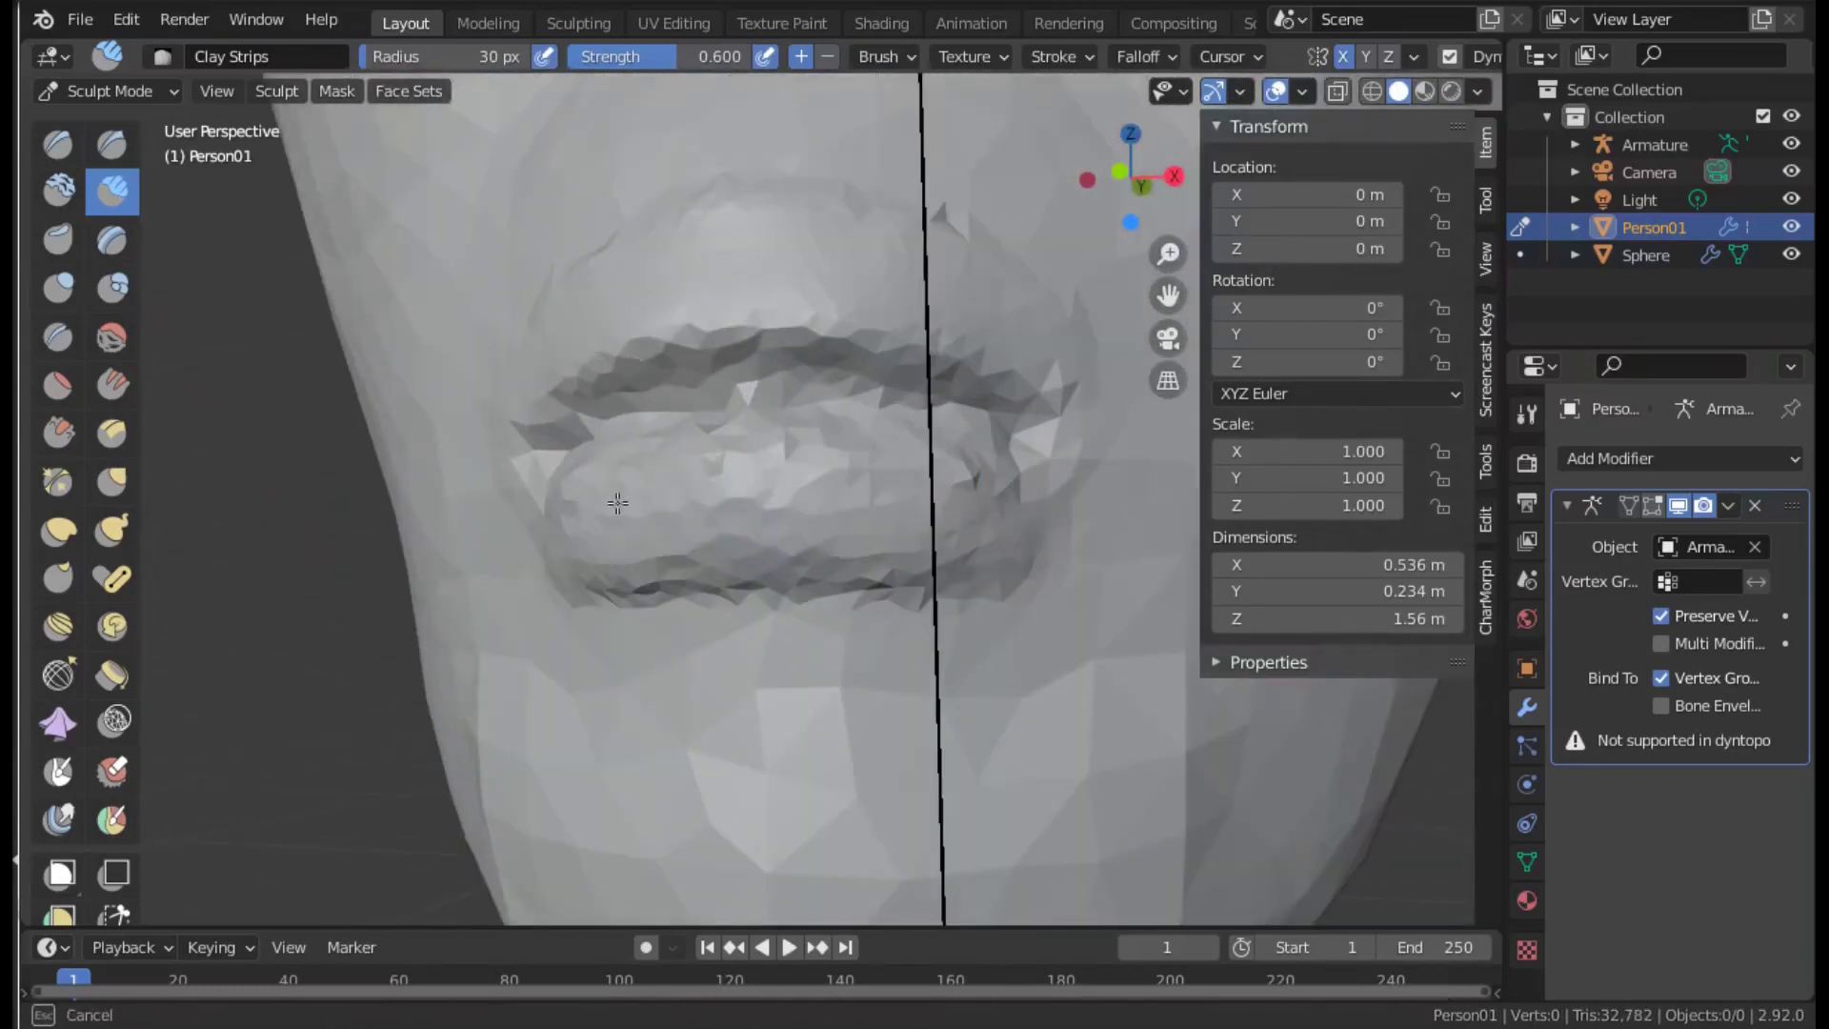
left_click_drag(533, 534, 572, 548)
middle_click_drag(548, 551, 535, 440)
key("c")
left_click_drag(536, 440, 581, 307)
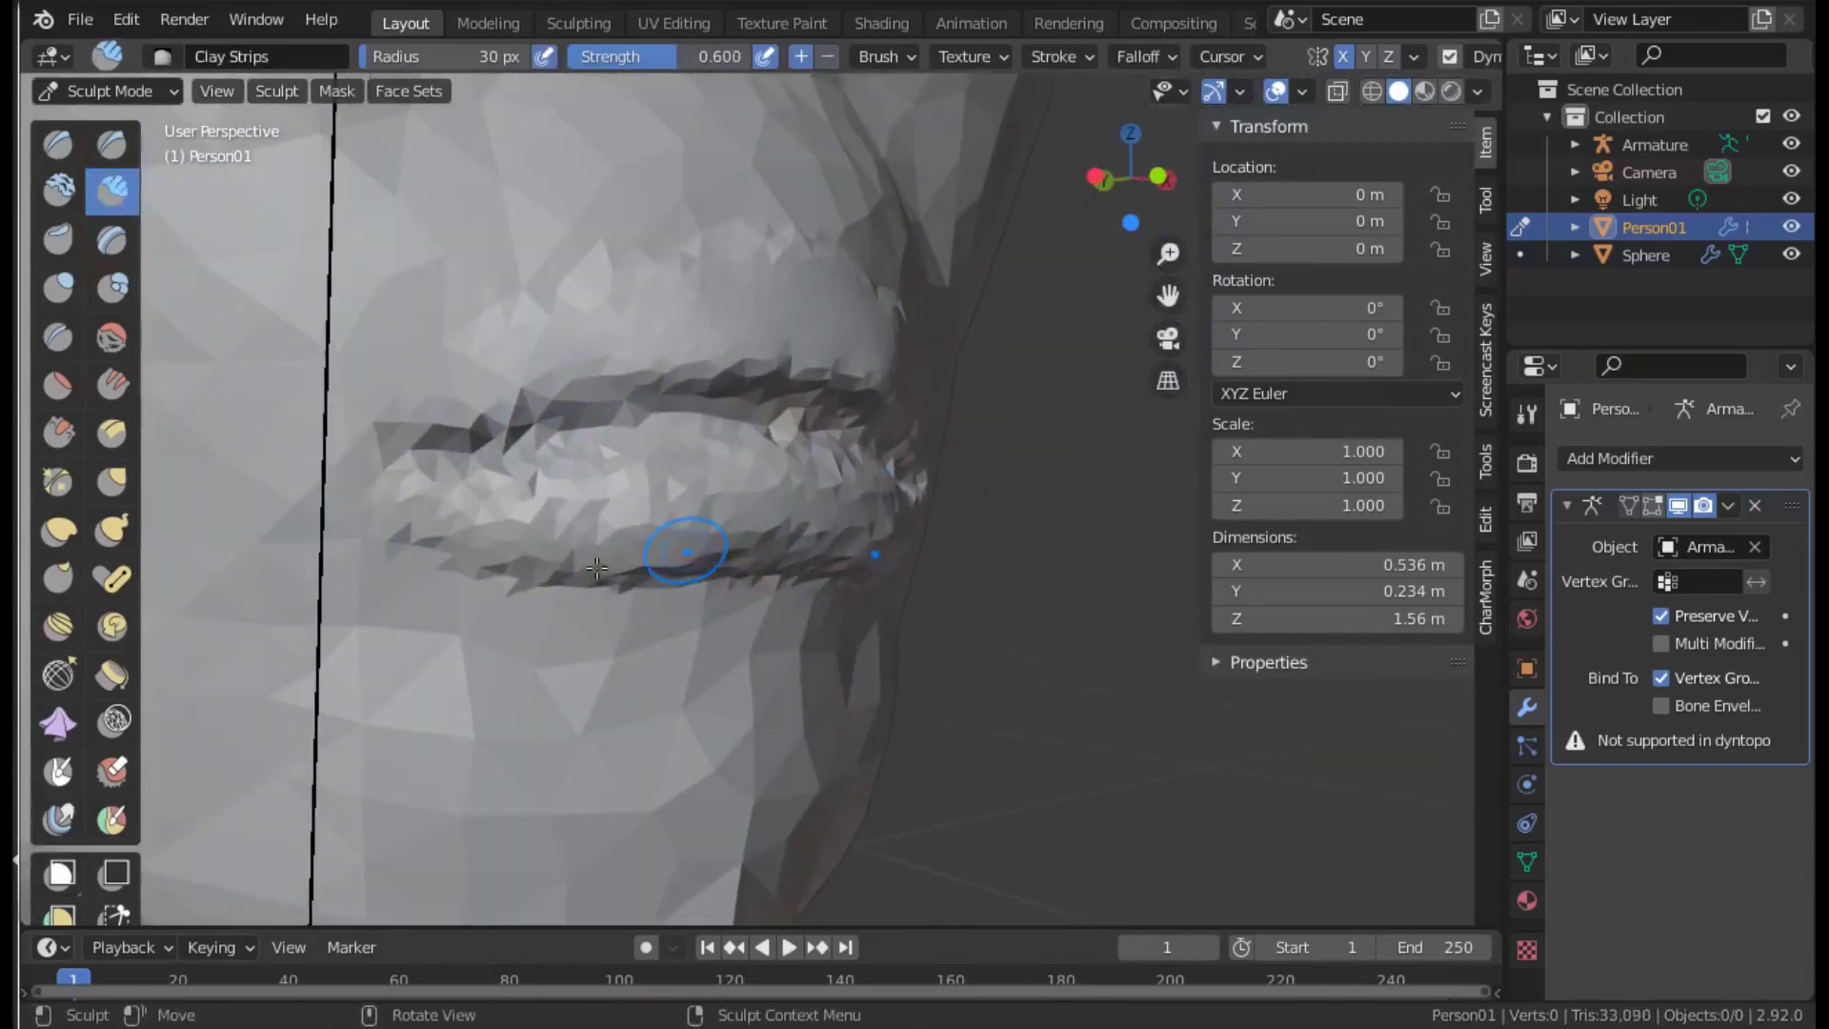
Orbit around the mouth to inspect the sculpted lips, ending on the Grab brush.
mouse_move(595, 571)
middle_mouse_down()
mouse_move(457, 523)
mouse_move(343, 747)
mouse_move(423, 787)
mouse_move(677, 567)
middle_mouse_up()
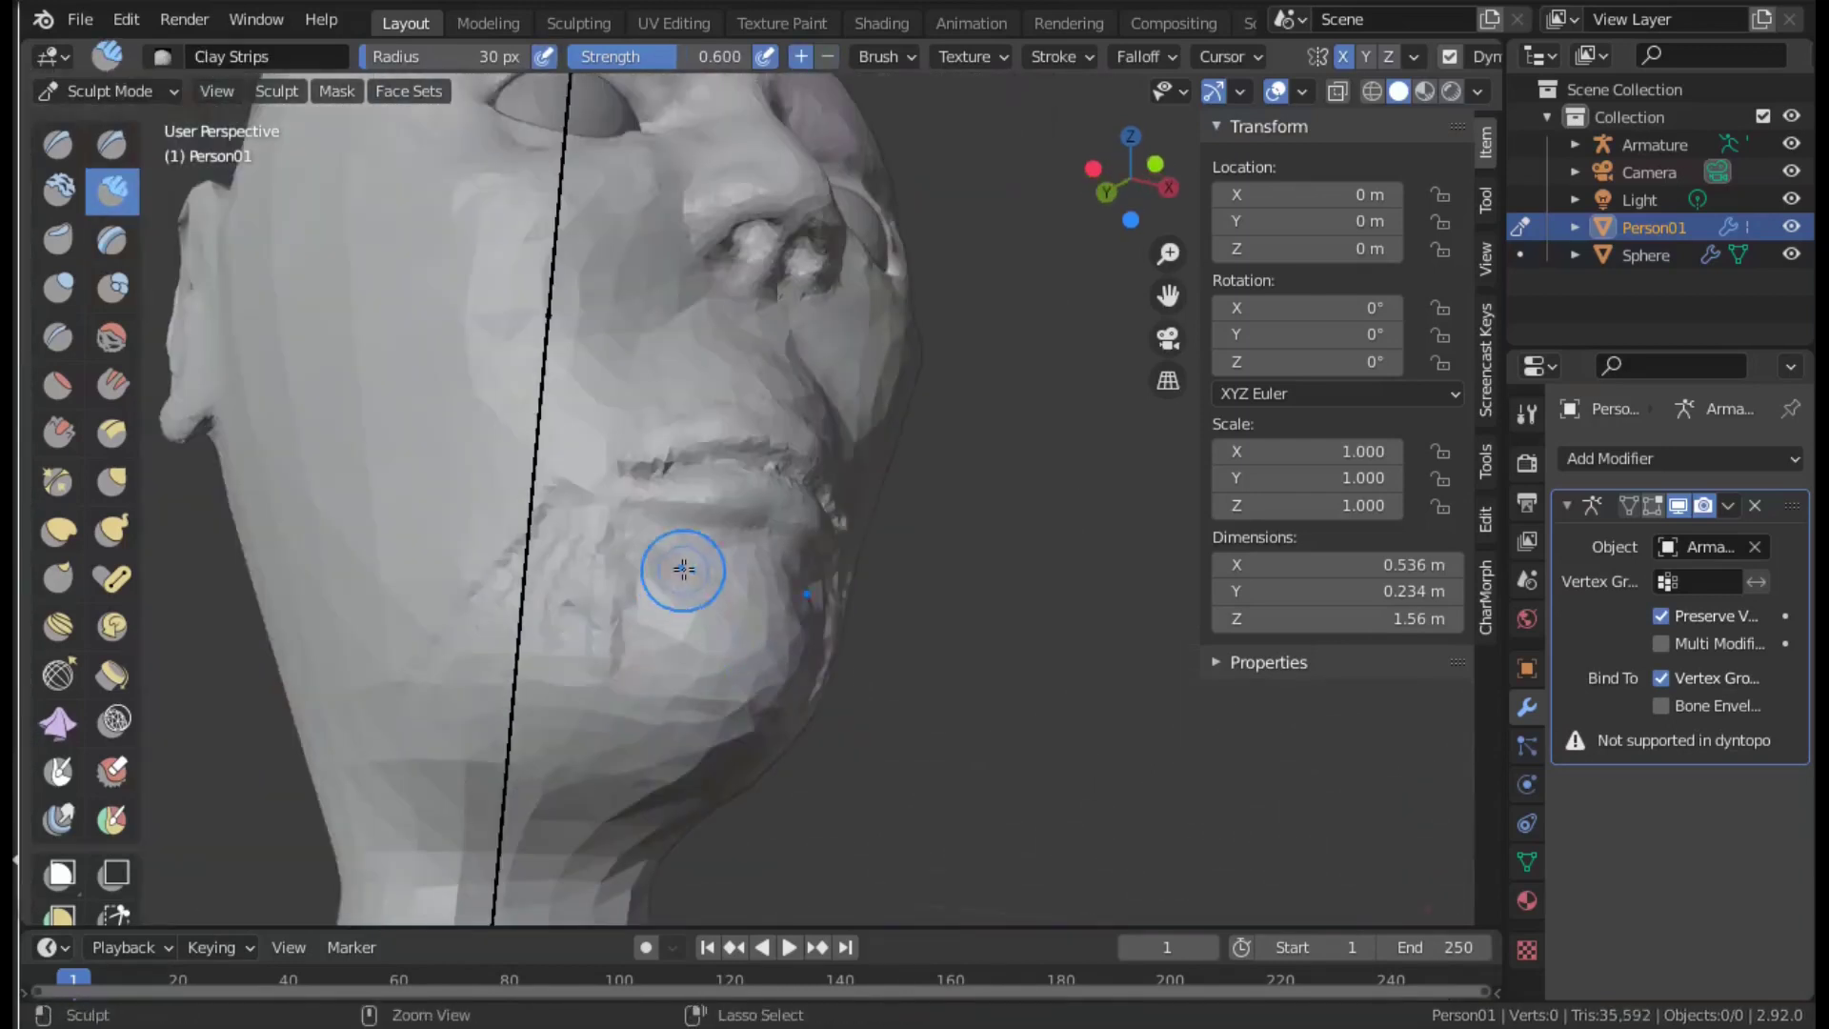
middle_click_drag(626, 629, 393, 481)
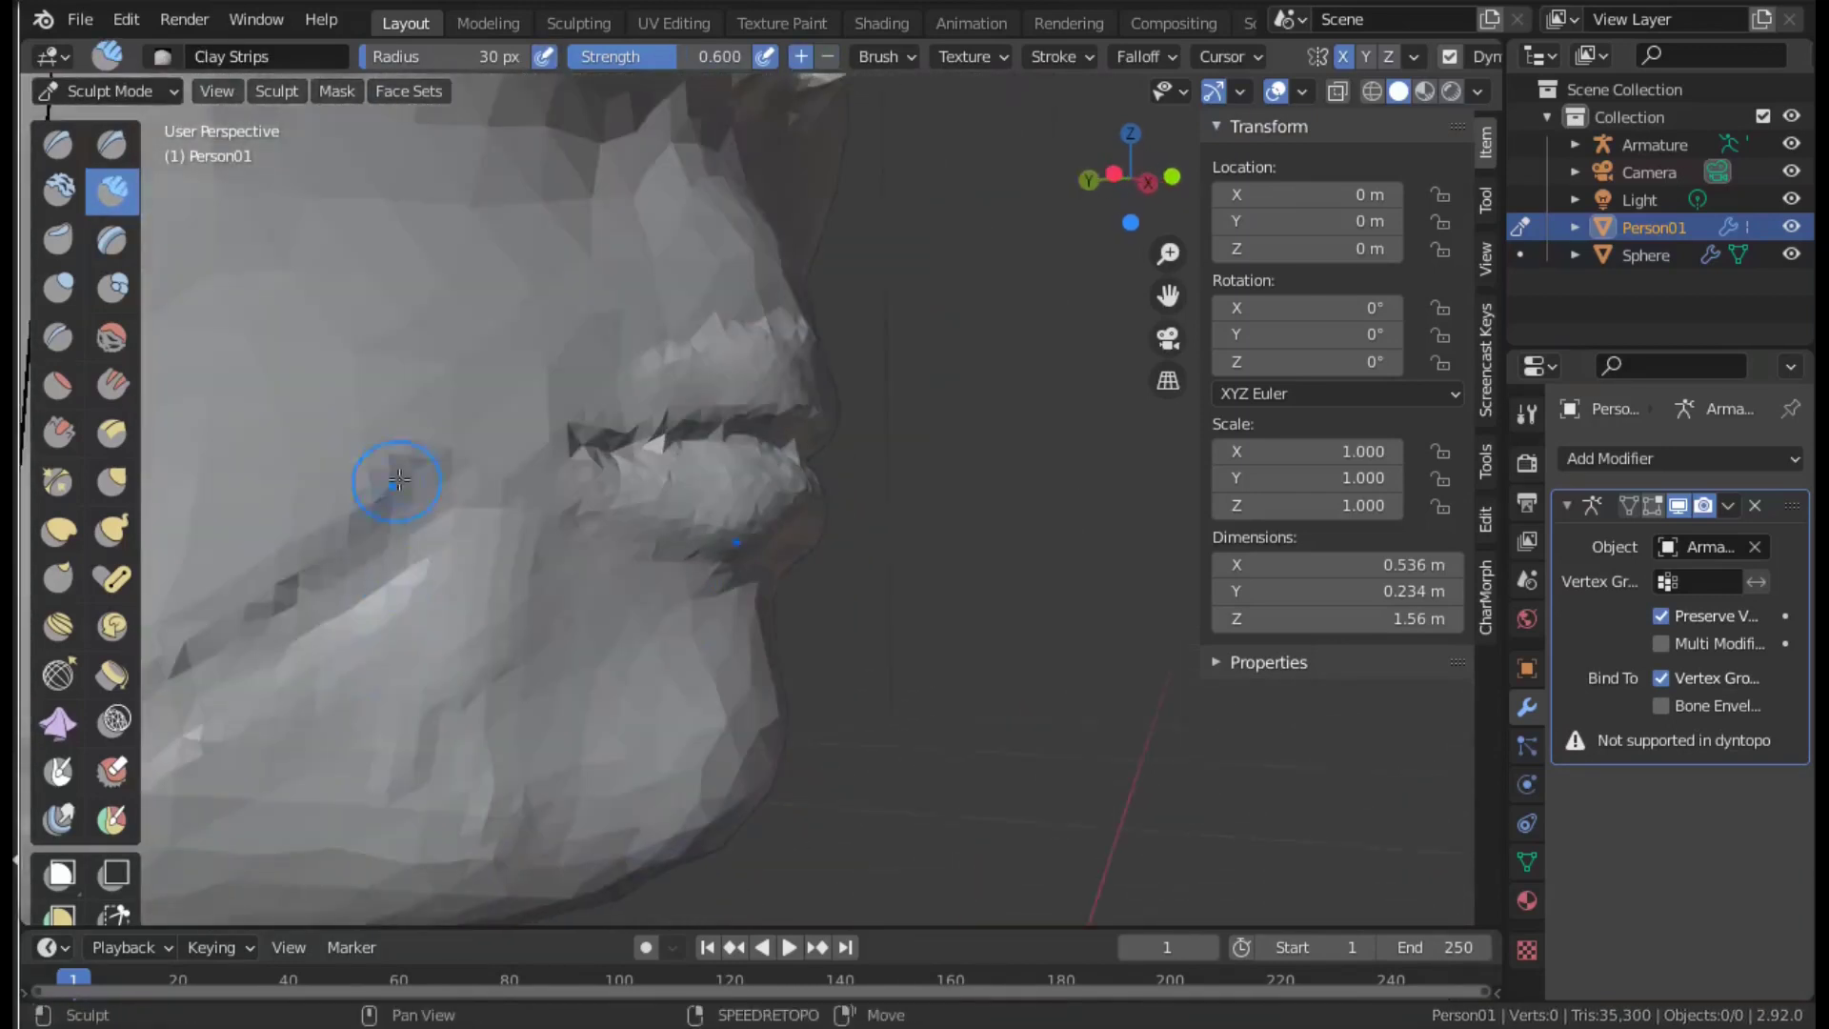
mouse_move(461, 425)
middle_mouse_down()
mouse_move(551, 450)
mouse_move(449, 491)
middle_mouse_up()
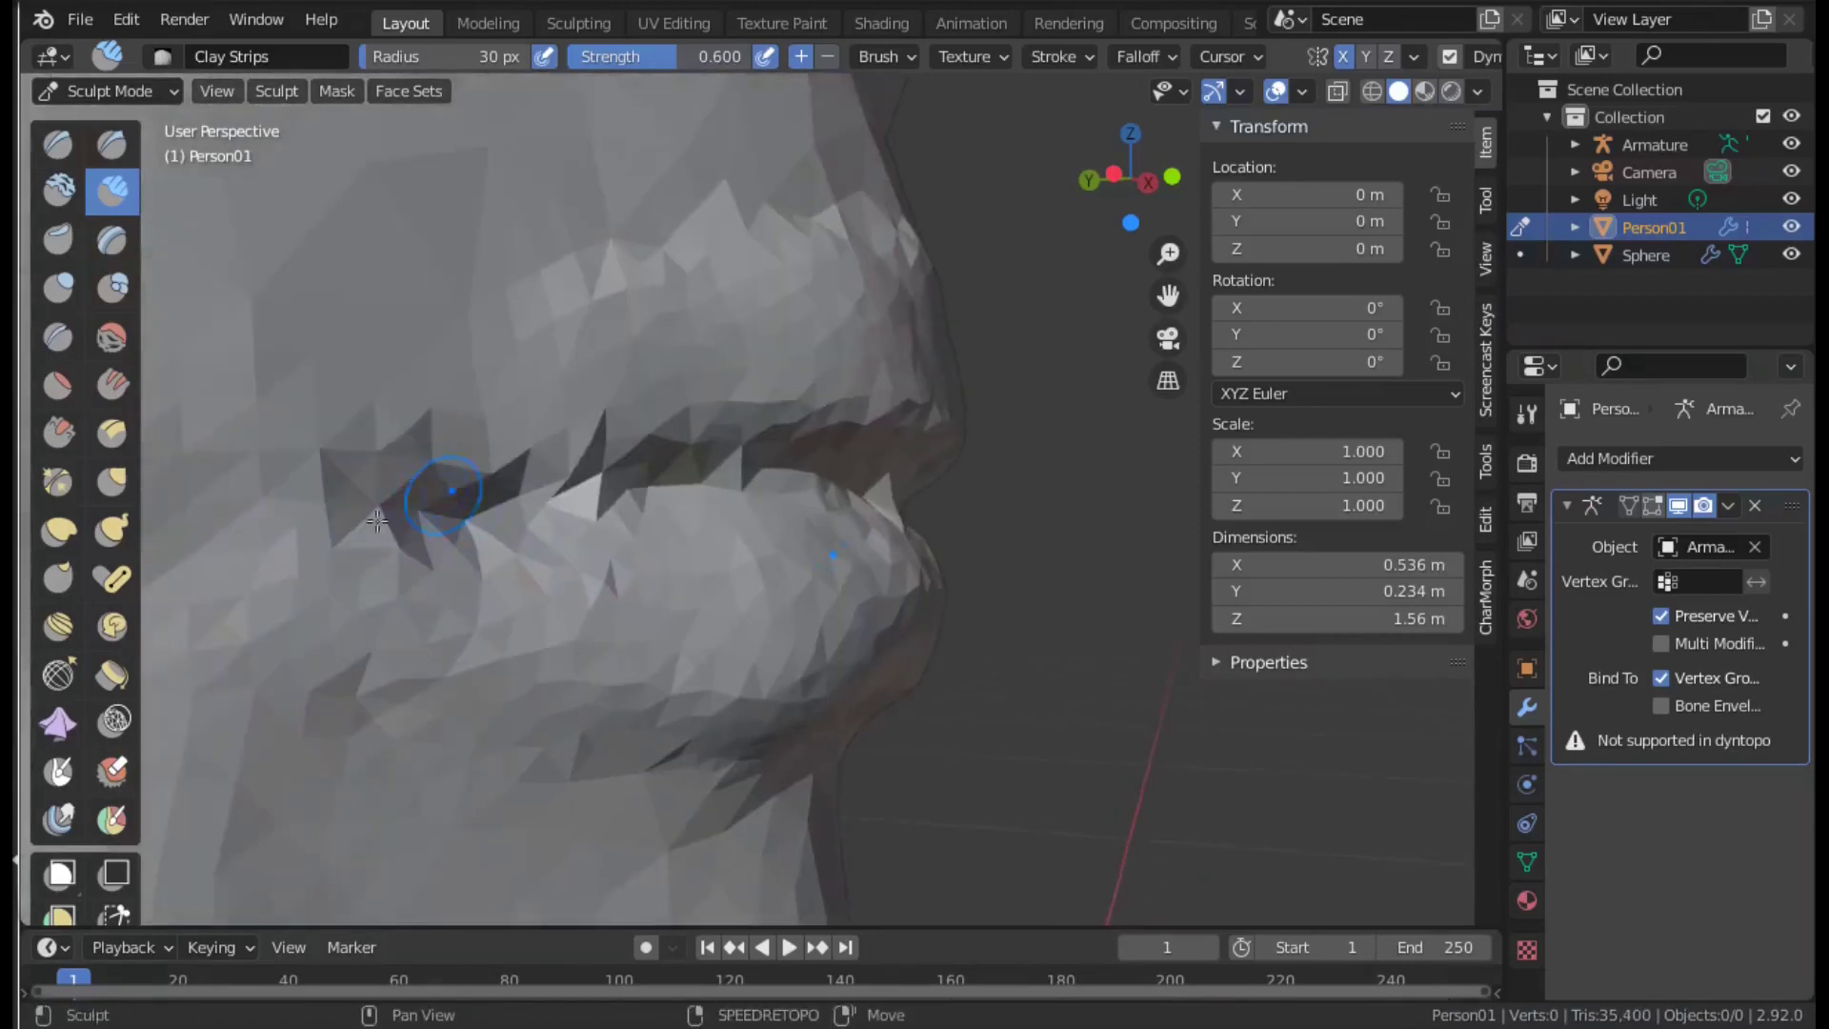
middle_click_drag(531, 408, 867, 502)
scroll(867, 502, "down", 3)
scroll(654, 387, "down", 3)
mouse_move(654, 388)
middle_mouse_down()
mouse_move(739, 490)
mouse_move(450, 591)
middle_mouse_up()
key("g")
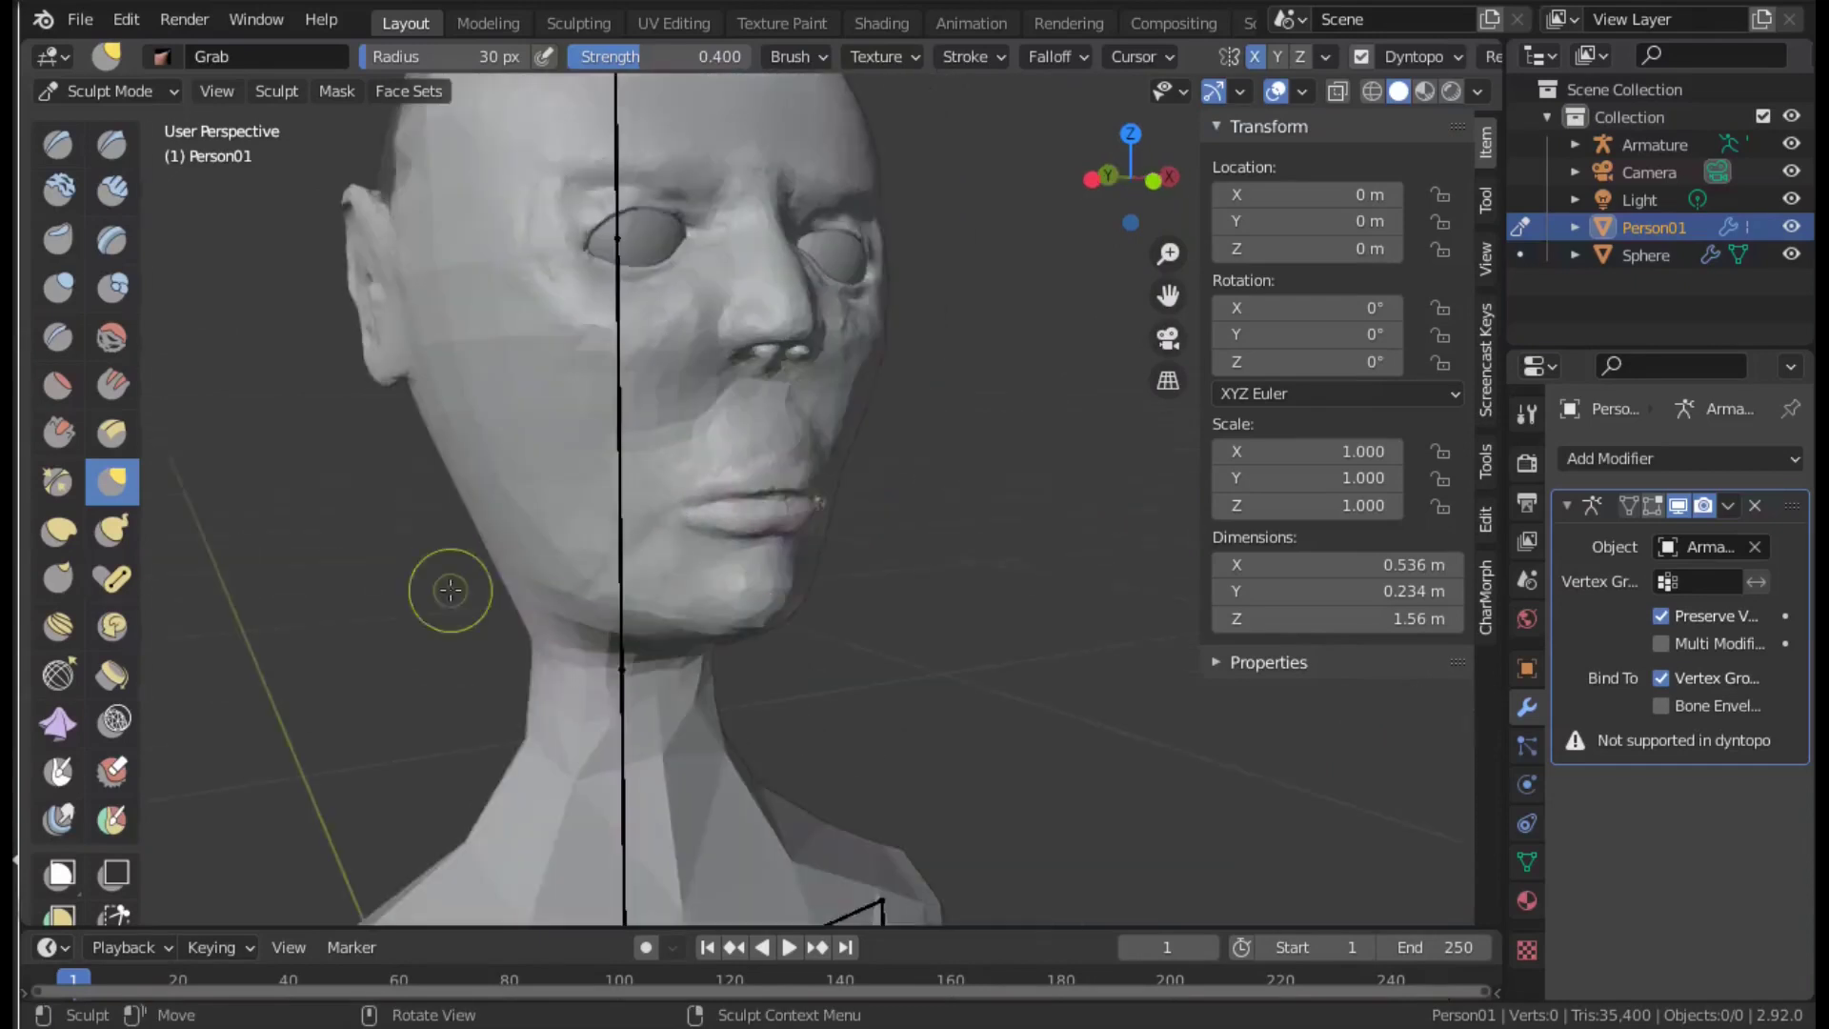
Inspect the nose and lips from close-up and three-quarter views.
key("c")
scroll(734, 327, "up", 2)
mouse_move(667, 485)
middle_mouse_down()
mouse_move(734, 327)
mouse_move(747, 225)
mouse_move(789, 222)
mouse_move(673, 496)
middle_mouse_up()
scroll(728, 264, "up", 2)
mouse_move(688, 585)
middle_mouse_down()
mouse_move(429, 902)
mouse_move(816, 757)
mouse_move(211, 591)
middle_mouse_up()
key("g")
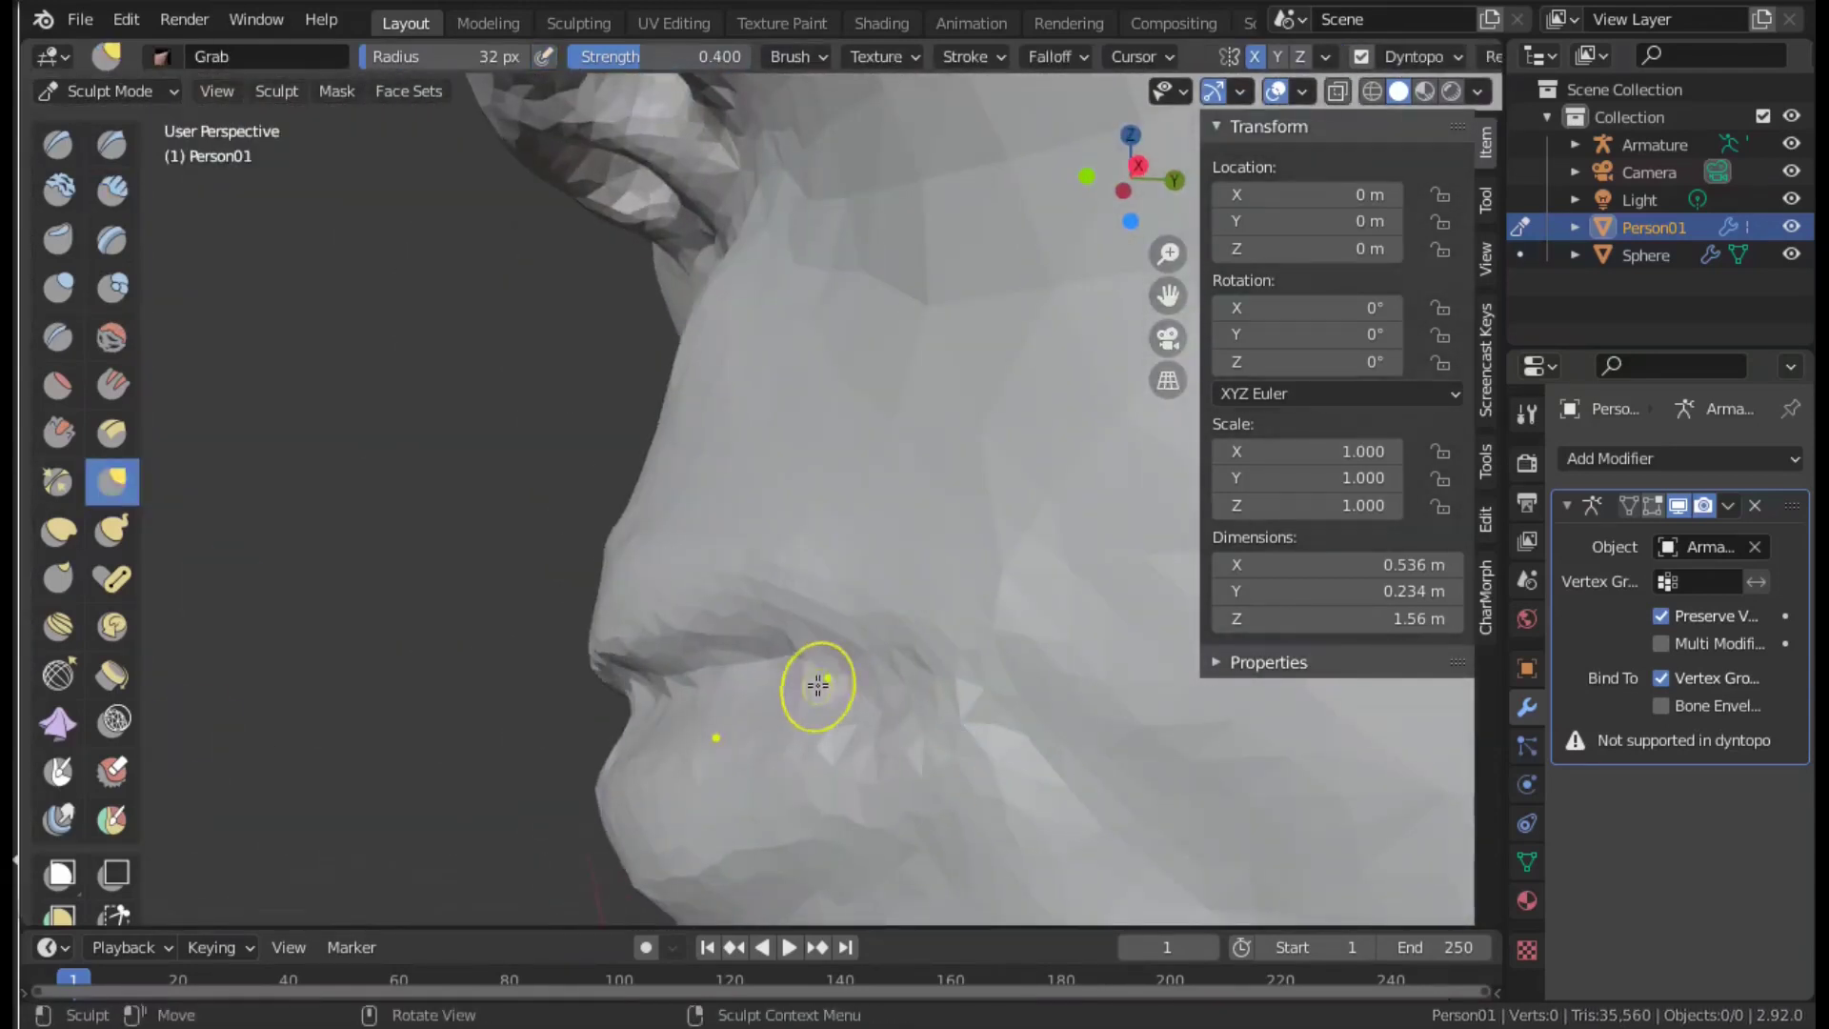
scroll(788, 734, "down", 5)
mouse_move(787, 734)
middle_mouse_down()
mouse_move(750, 602)
mouse_move(816, 591)
mouse_move(706, 530)
mouse_move(928, 585)
mouse_move(857, 609)
mouse_move(952, 667)
mouse_move(1060, 686)
middle_mouse_up()
Turn off dynamic topology and set the brush radius to 44 px.
key("f")
left_click(816, 591)
key("ctrl+d")
key("f")
left_click(1060, 686)
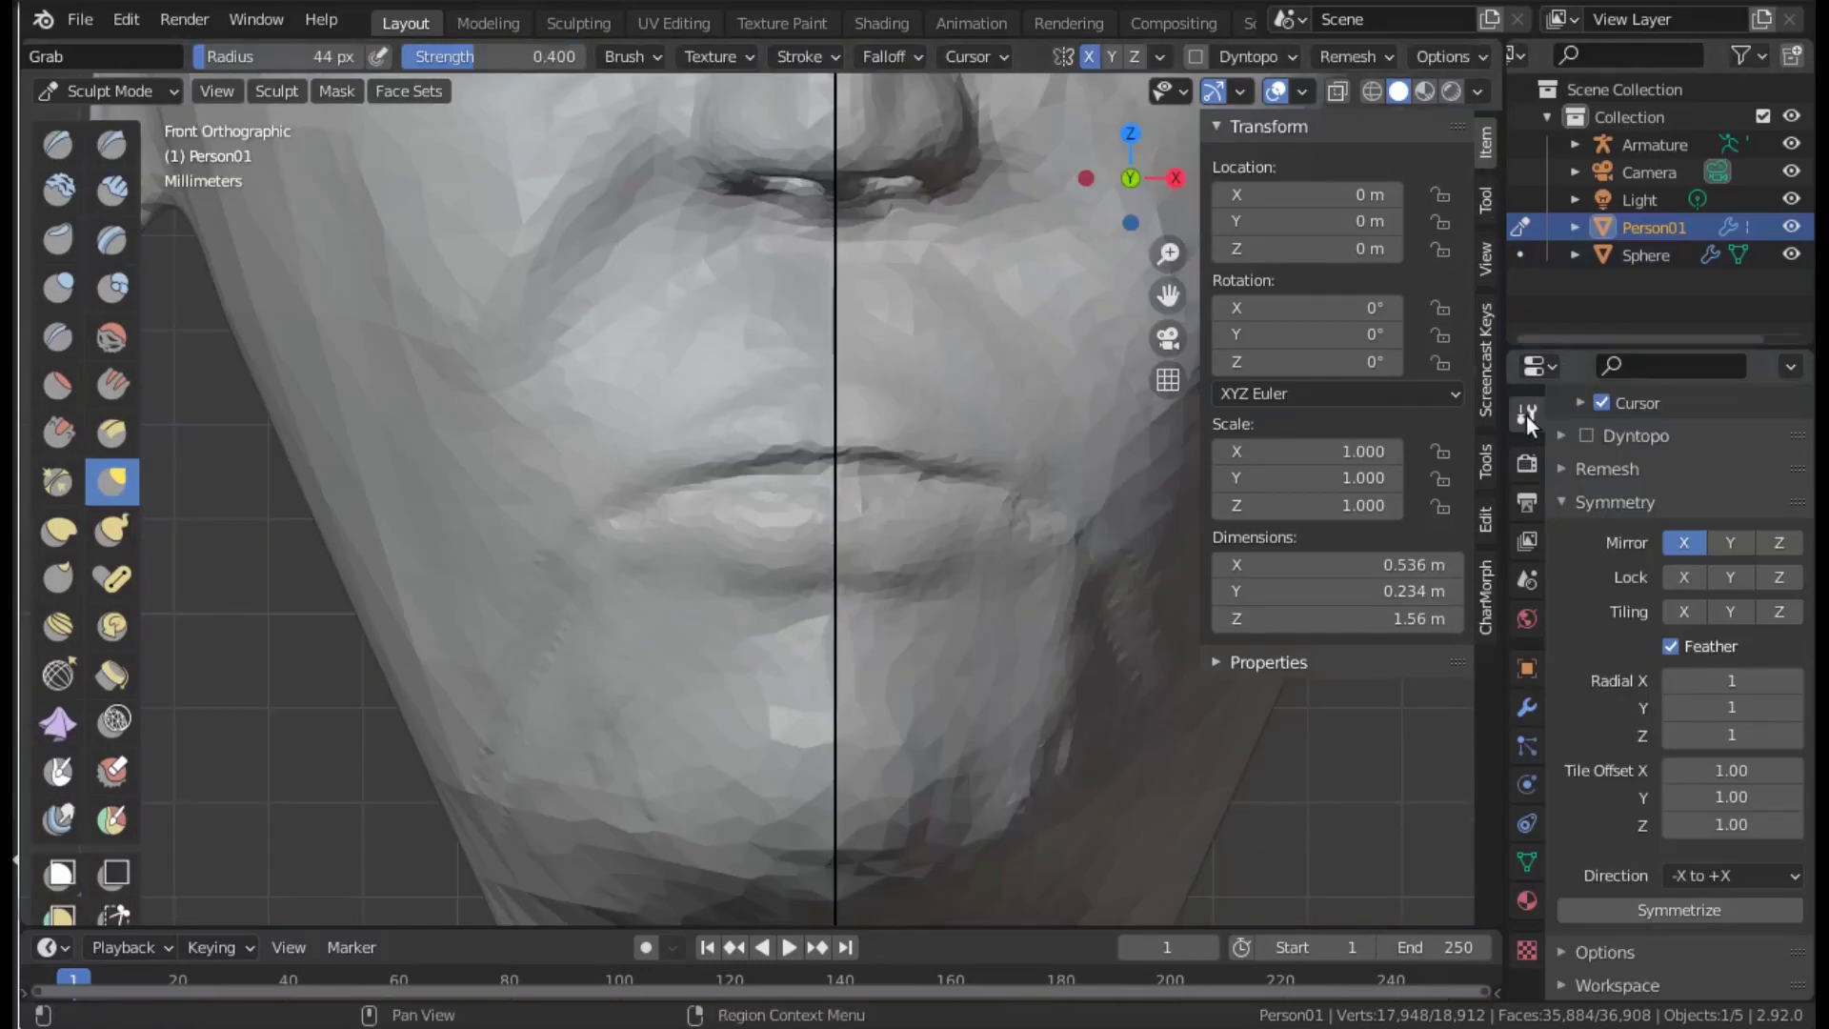
Symmetrize the face from -X to +X, then move the lip vertices along Y.
left_click(1689, 910)
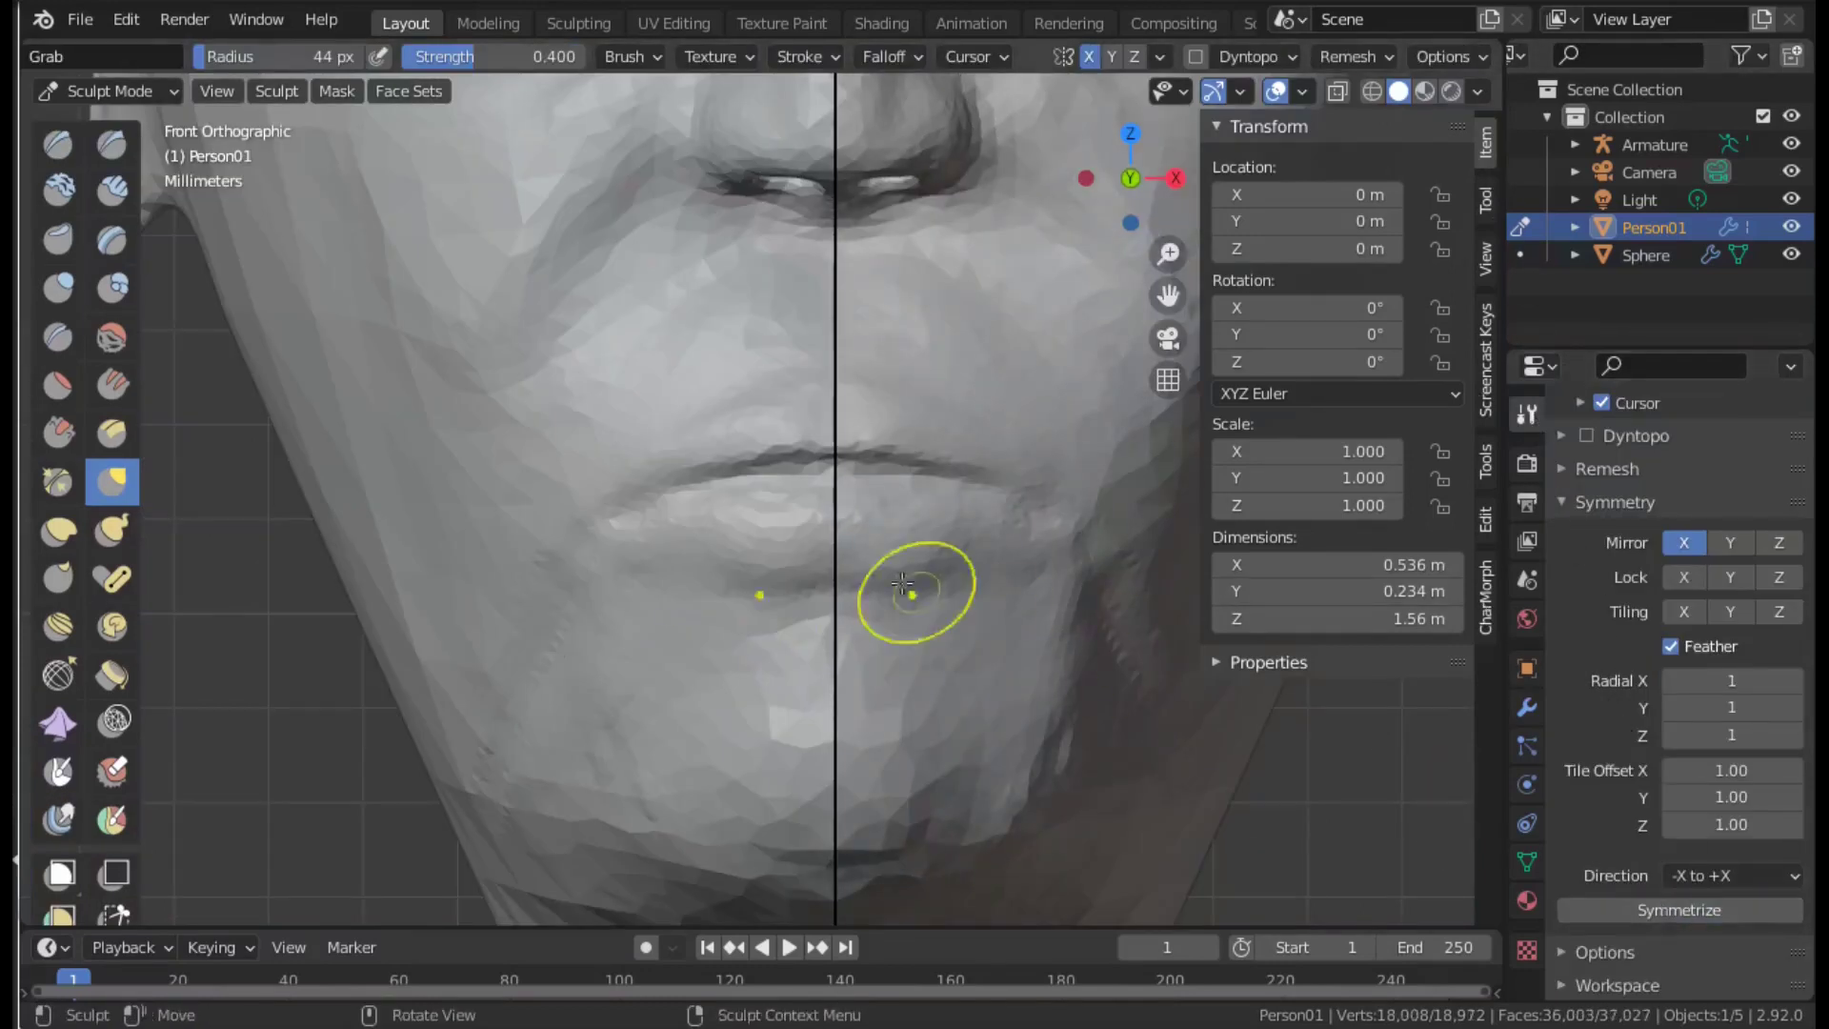
key("Tab")
scroll(786, 510, "up", 5)
mouse_move(870, 458)
middle_mouse_down()
mouse_move(917, 402)
mouse_move(735, 486)
middle_mouse_up()
key("g")
key("y")
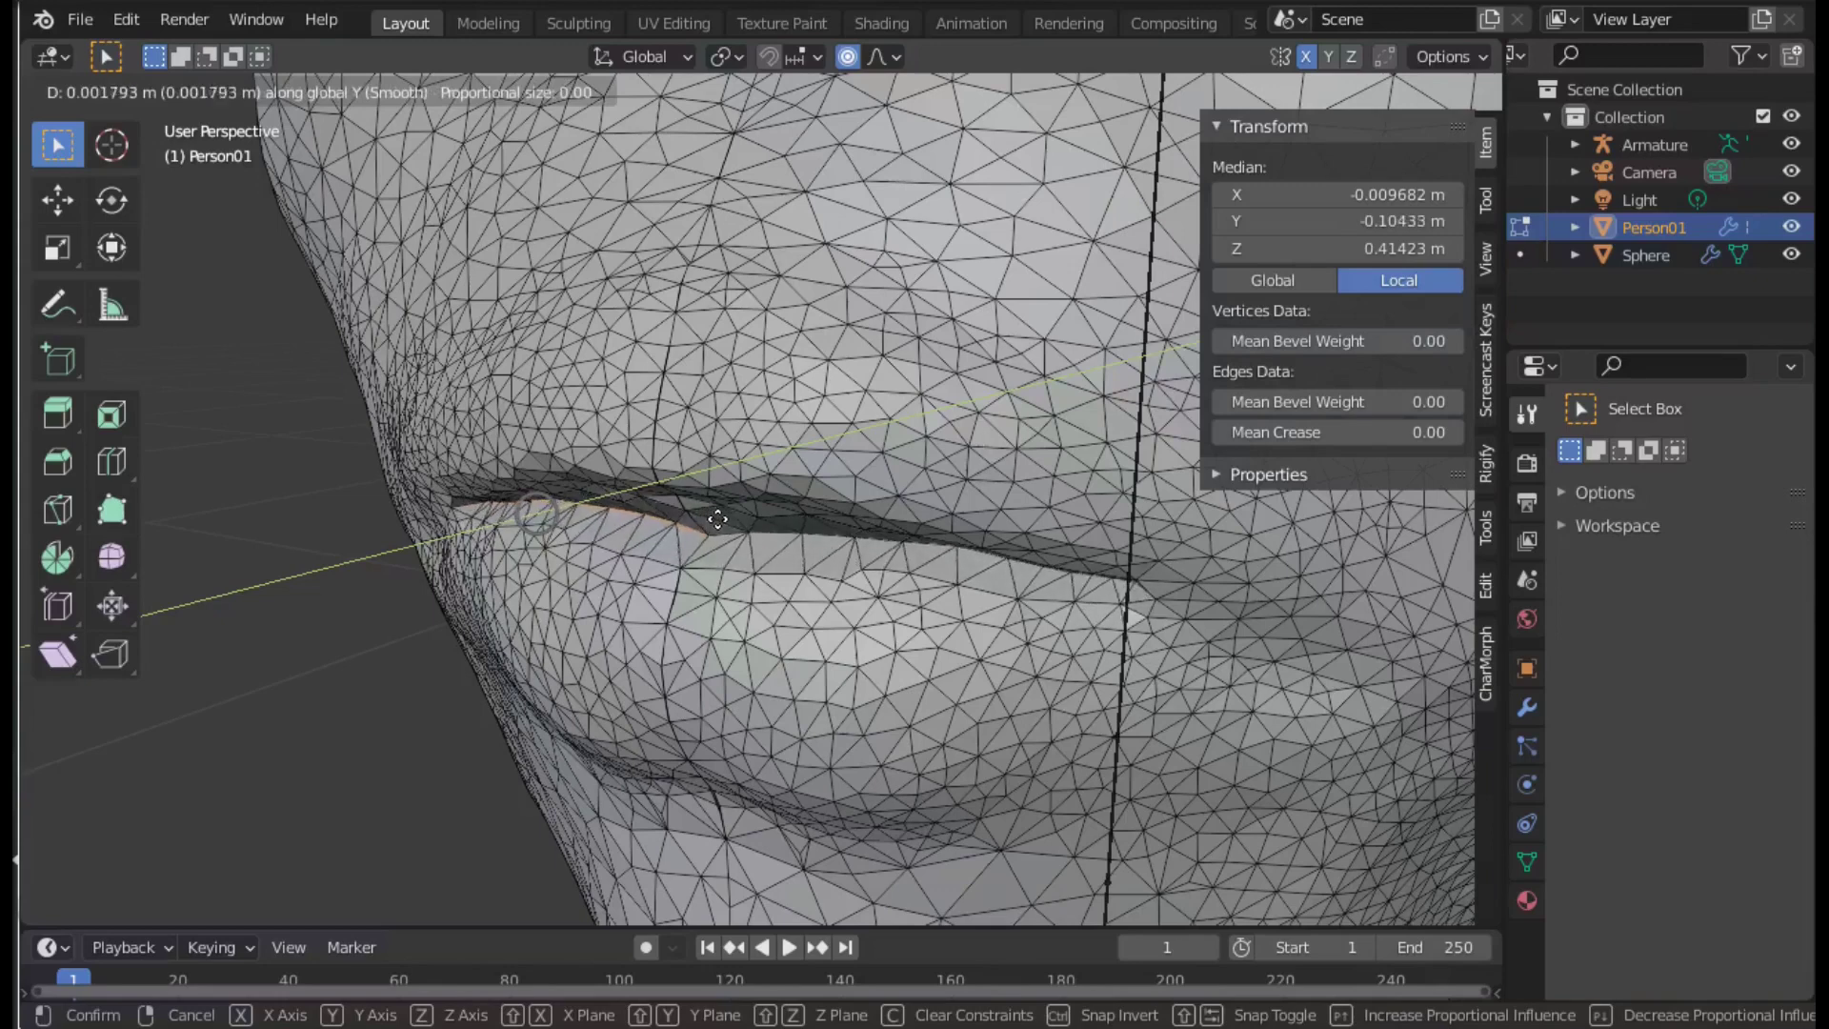
Confirm the lip vertex move along Y and return to Object Mode.
left_click(767, 494)
middle_click_drag(768, 494, 785, 477)
left_click(804, 447)
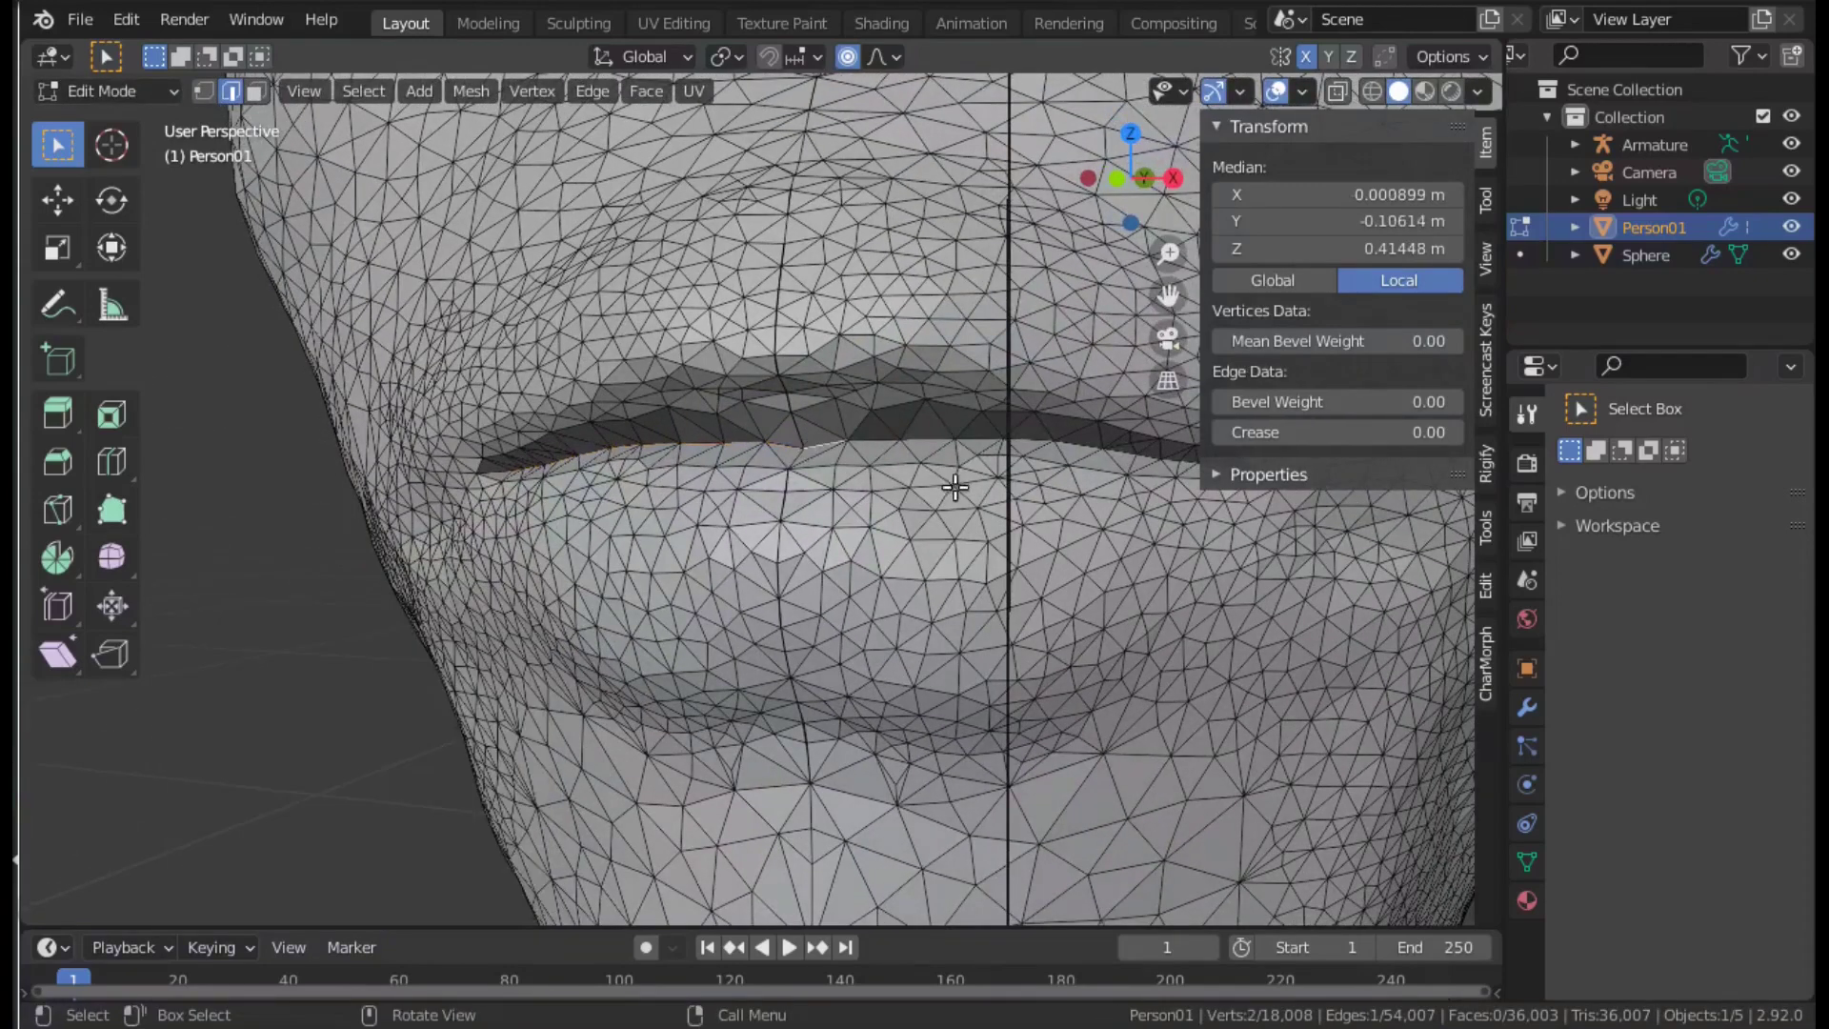
scroll(686, 563, "down", 5)
middle_click_drag(686, 563, 755, 531)
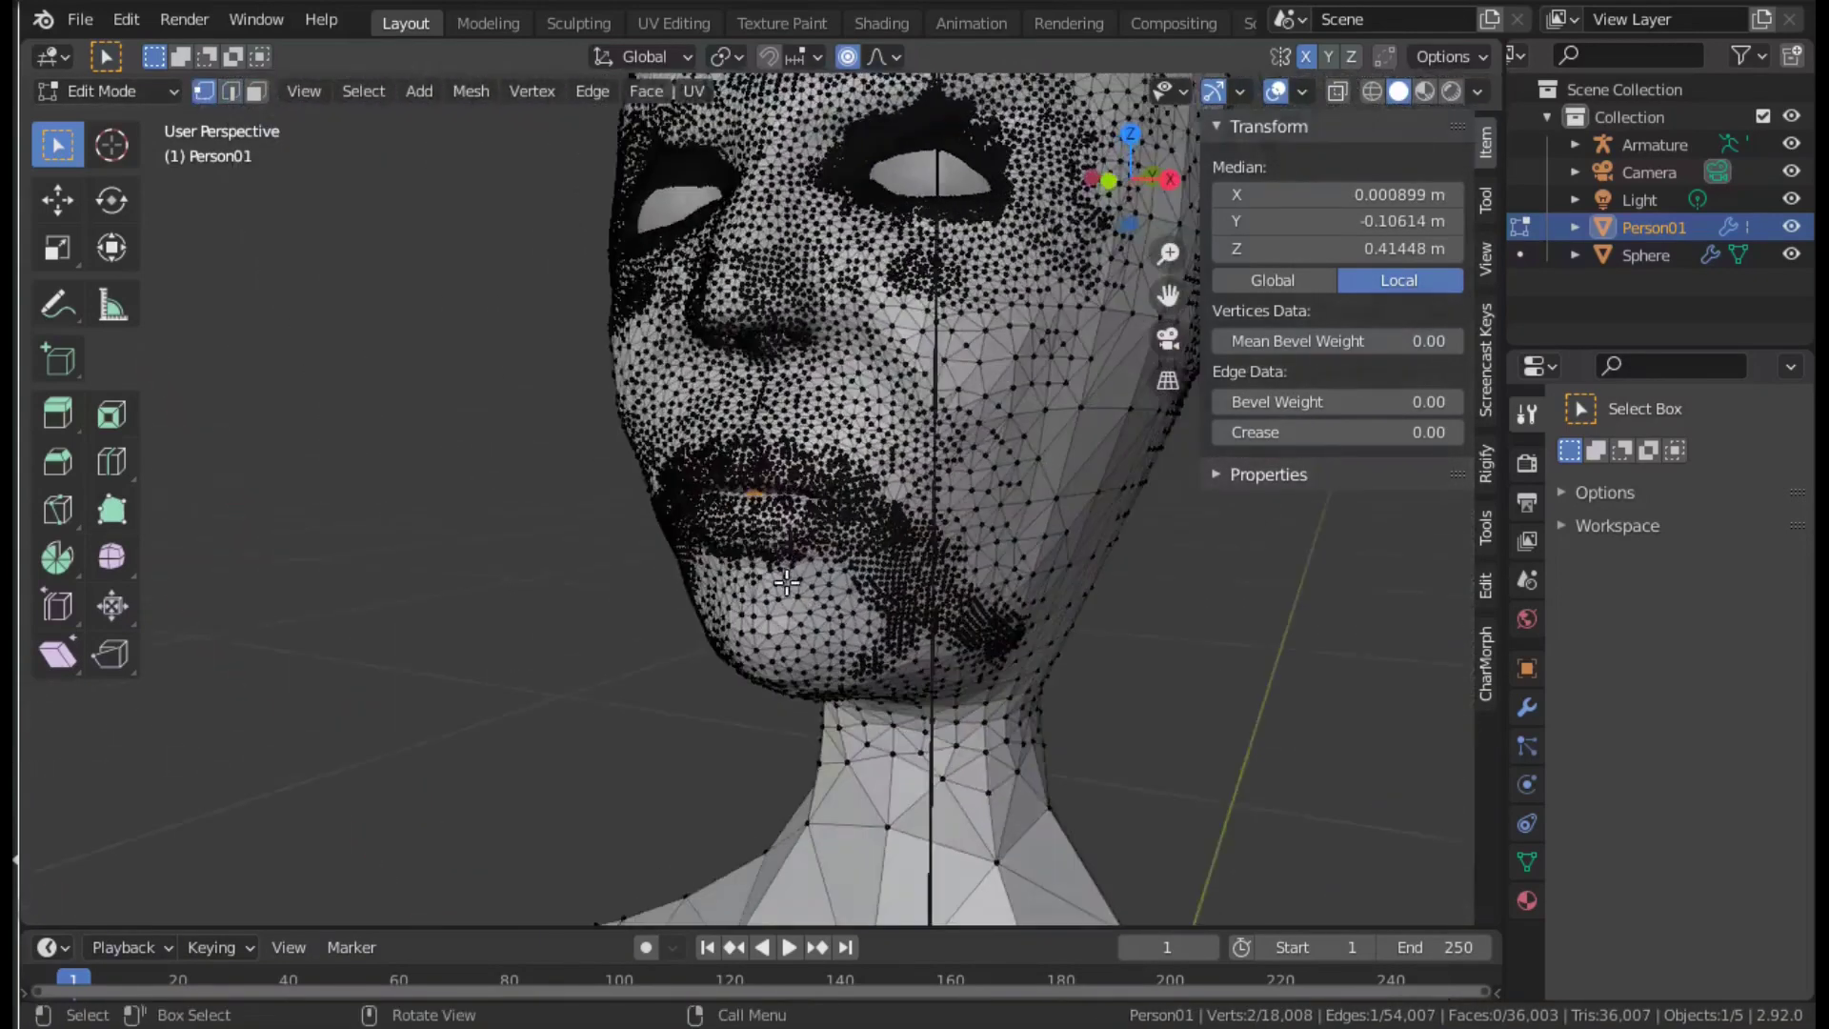
key("ctrl+Tab")
left_click(143, 543)
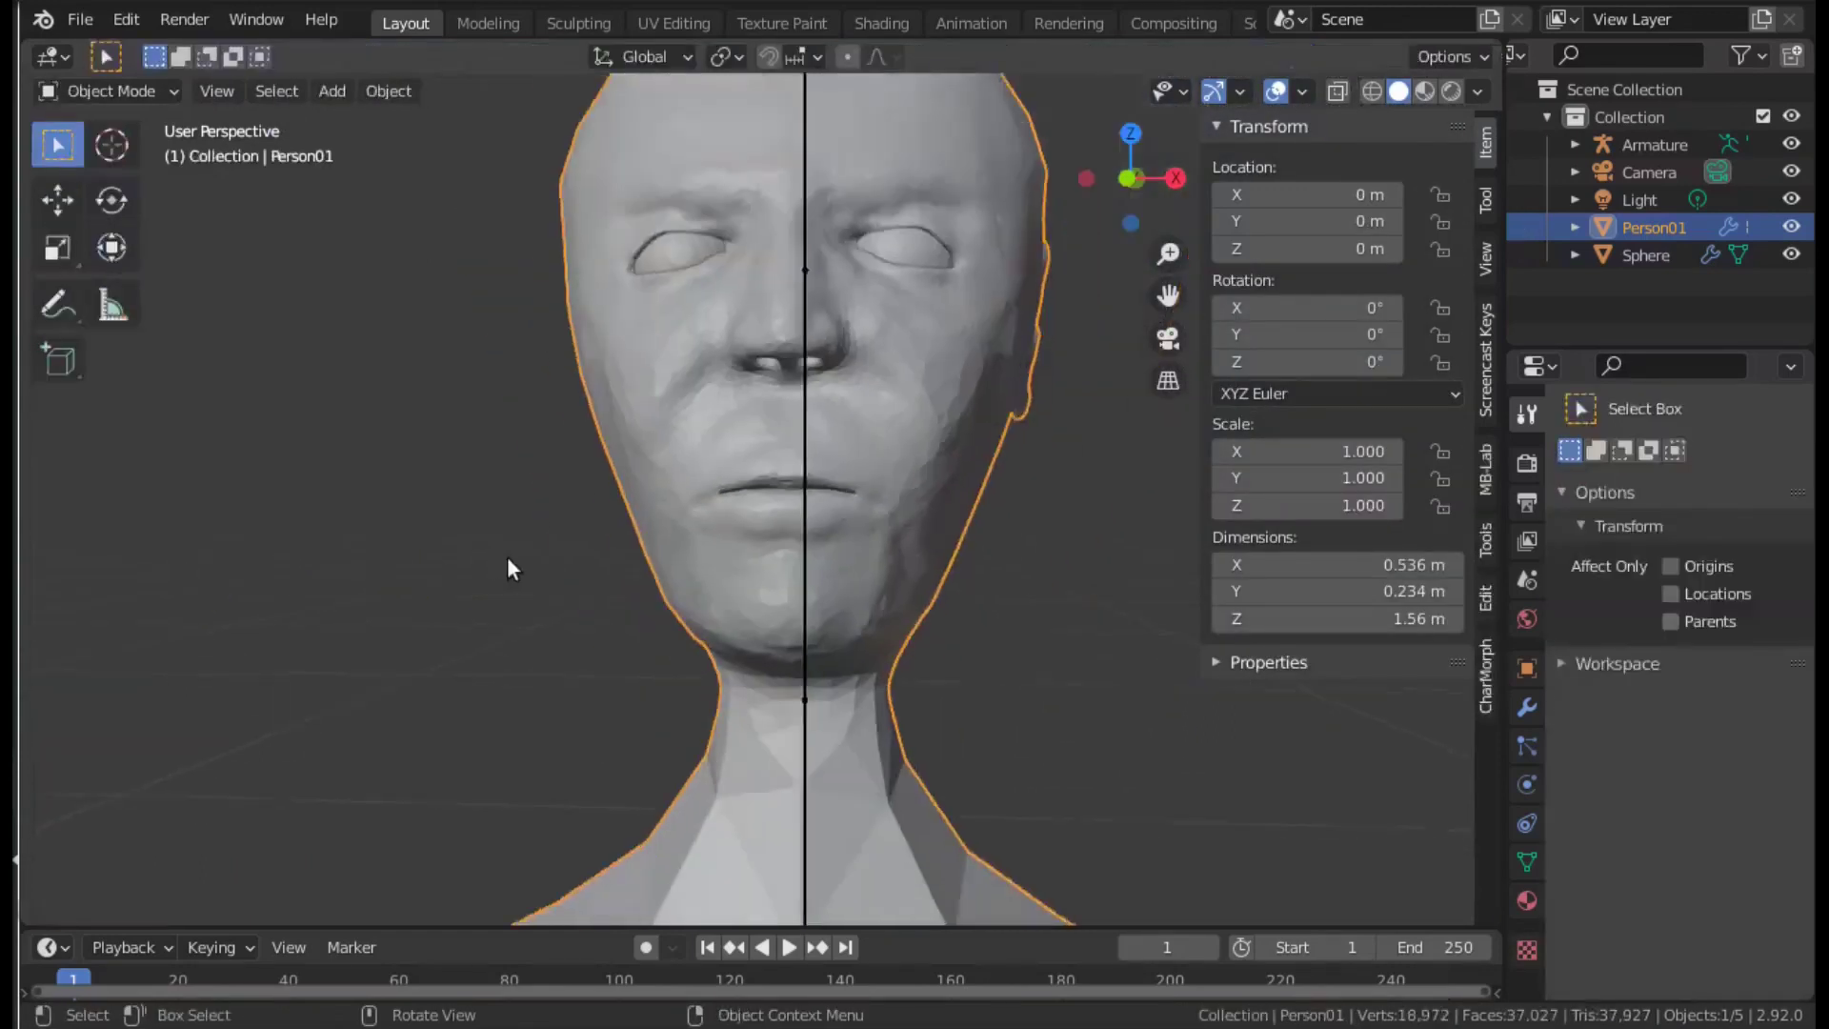
Back in Sculpt Mode, clear the head's mask and reshape the ear with Grab.
scroll(555, 585, "down", 3)
middle_click_drag(724, 610, 962, 664)
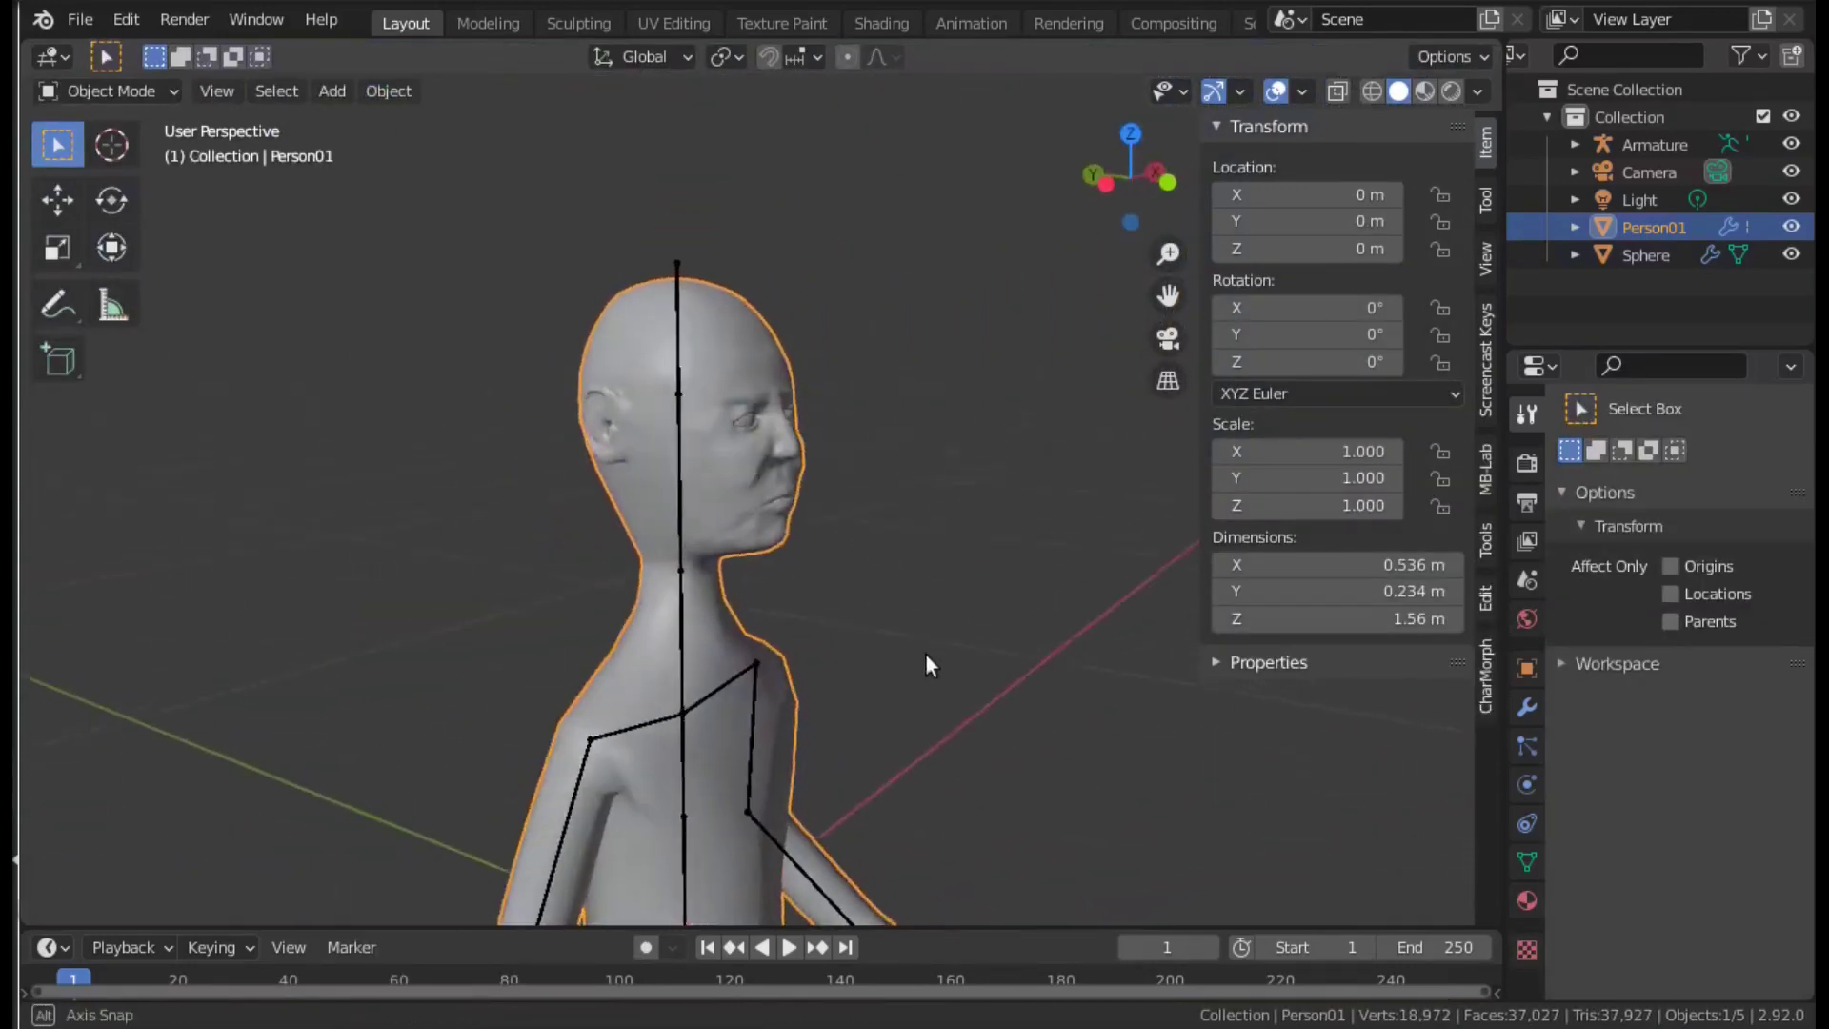
key("ctrl+Tab")
scroll(523, 469, "up", 5)
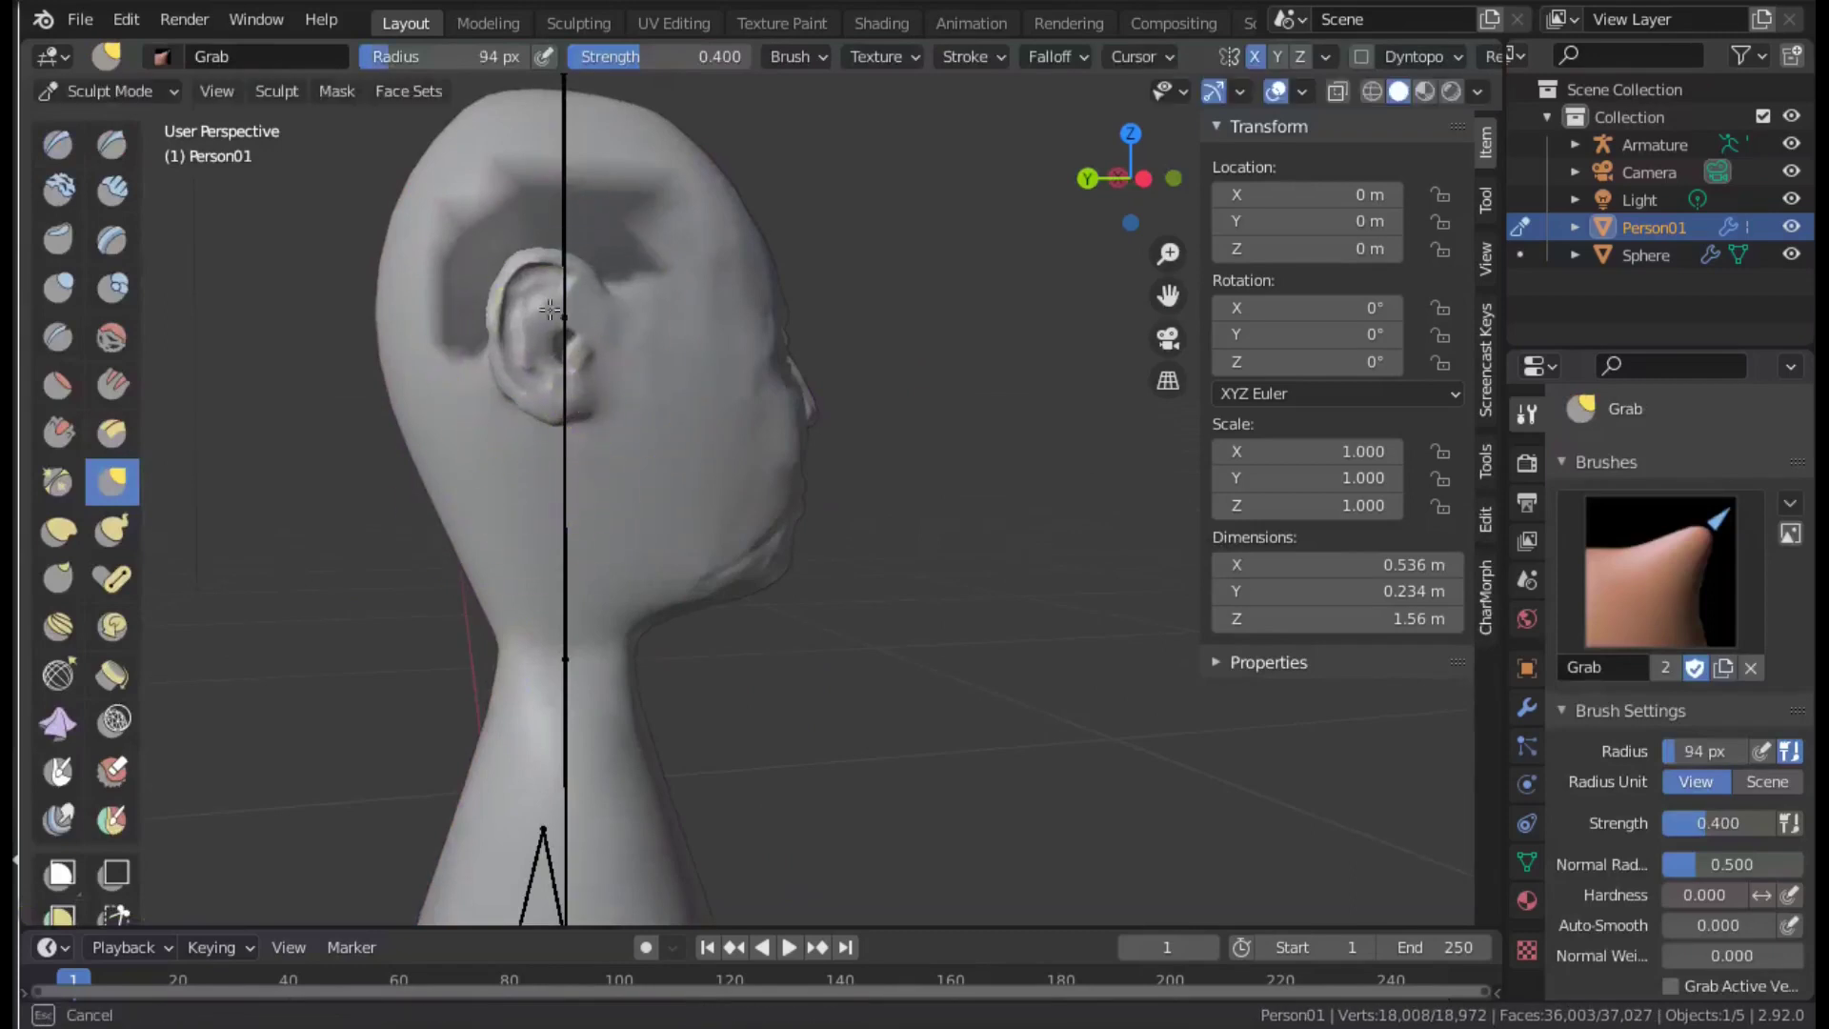
left_click(337, 91)
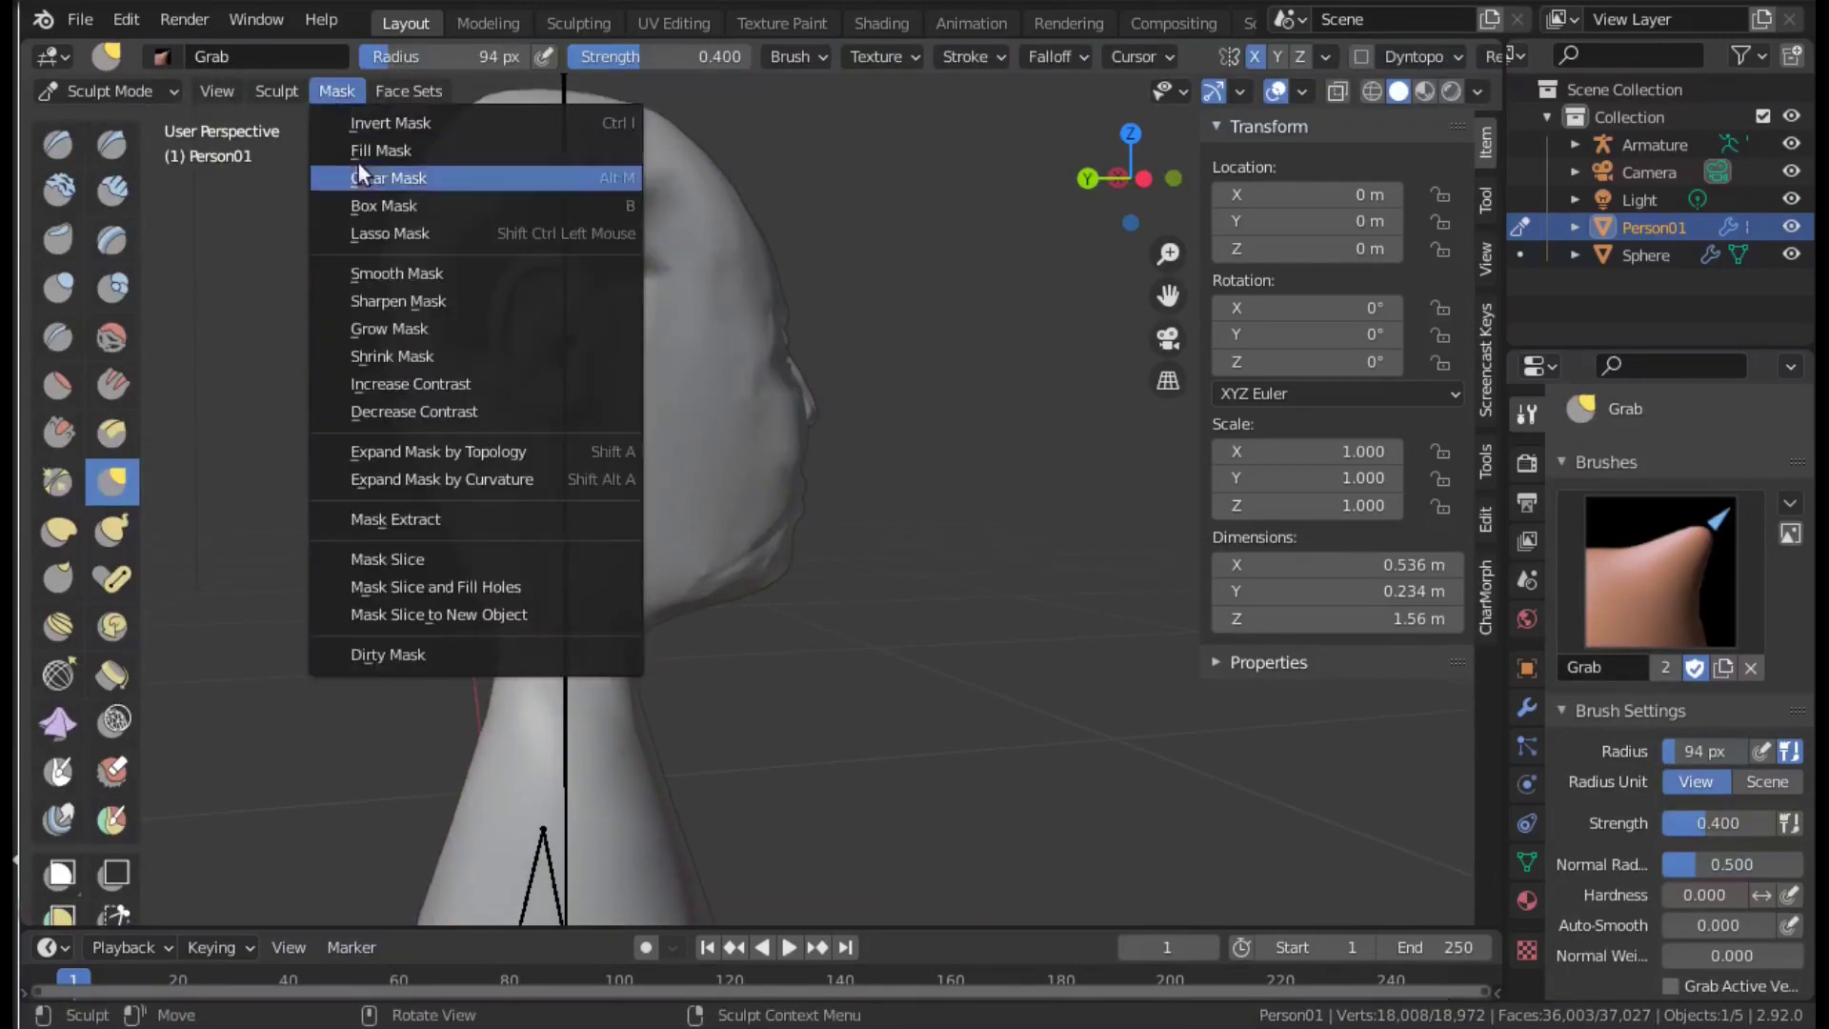
left_click(381, 175)
left_click_drag(539, 298, 555, 375)
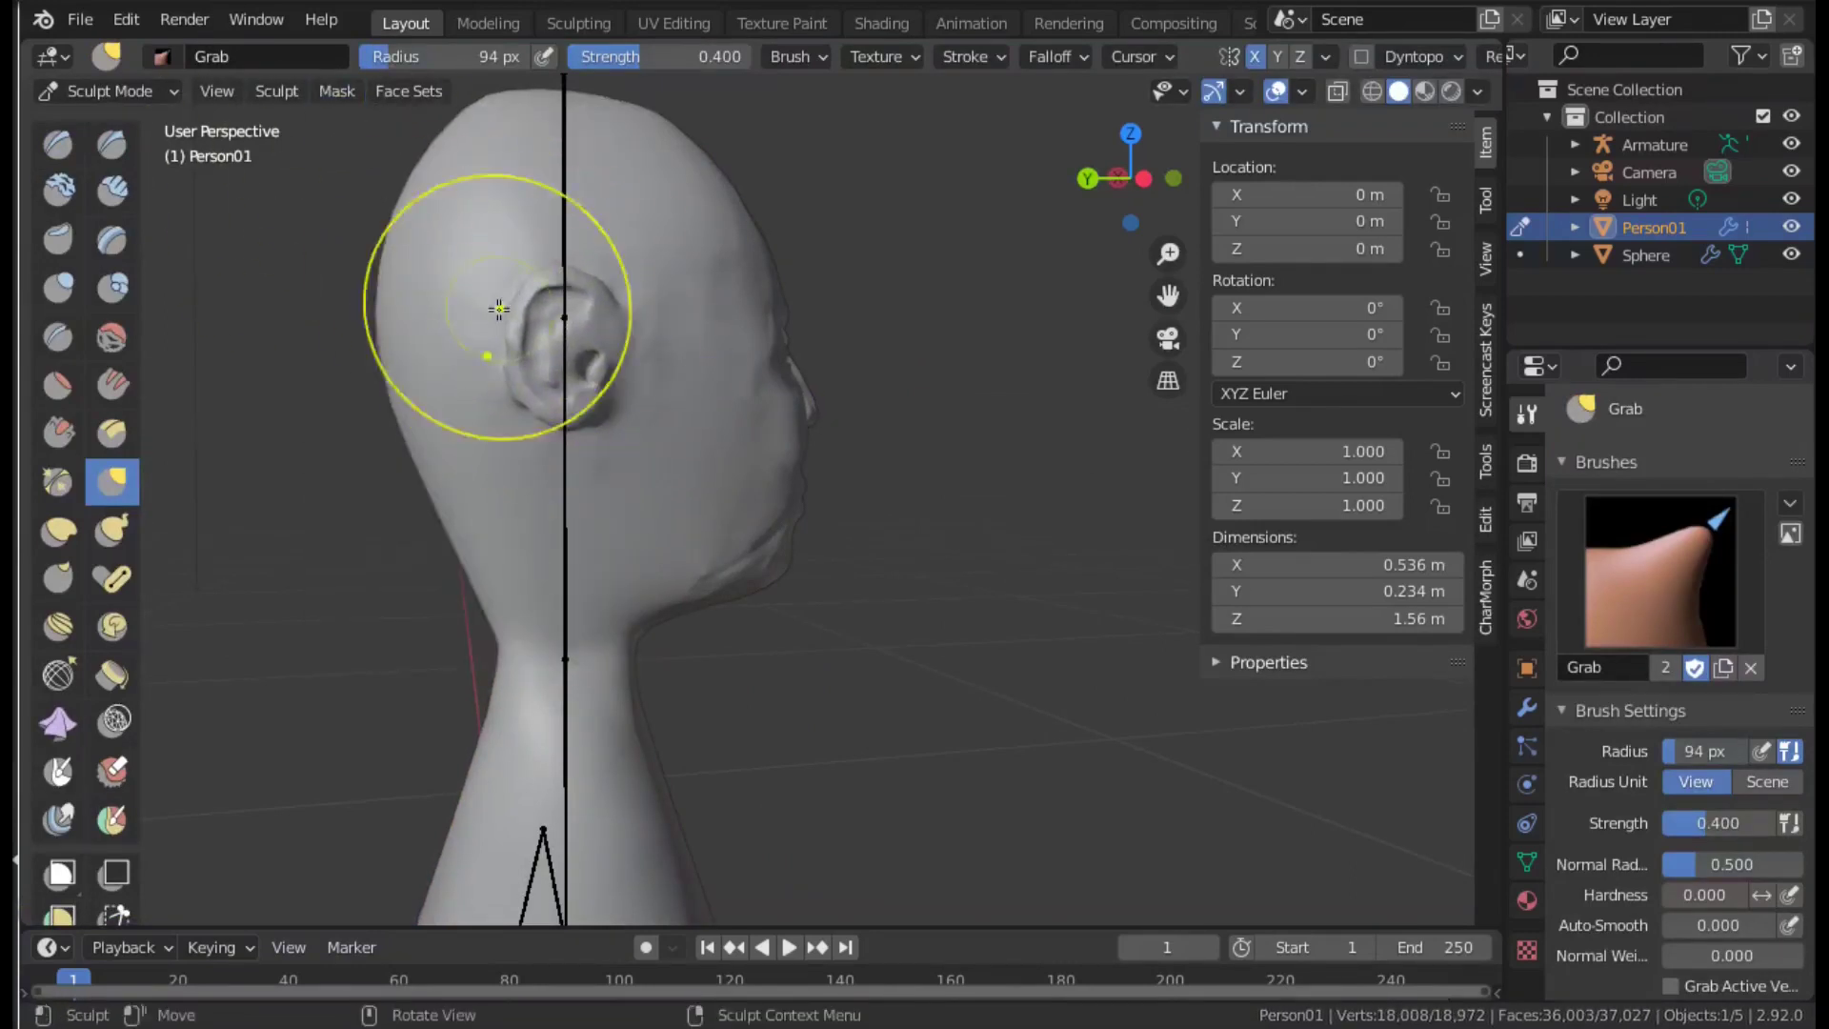
Return to Object Mode, briefly entering and leaving the mesh's Edit Mode.
key("ctrl+Tab")
left_click(124, 255)
key("Tab")
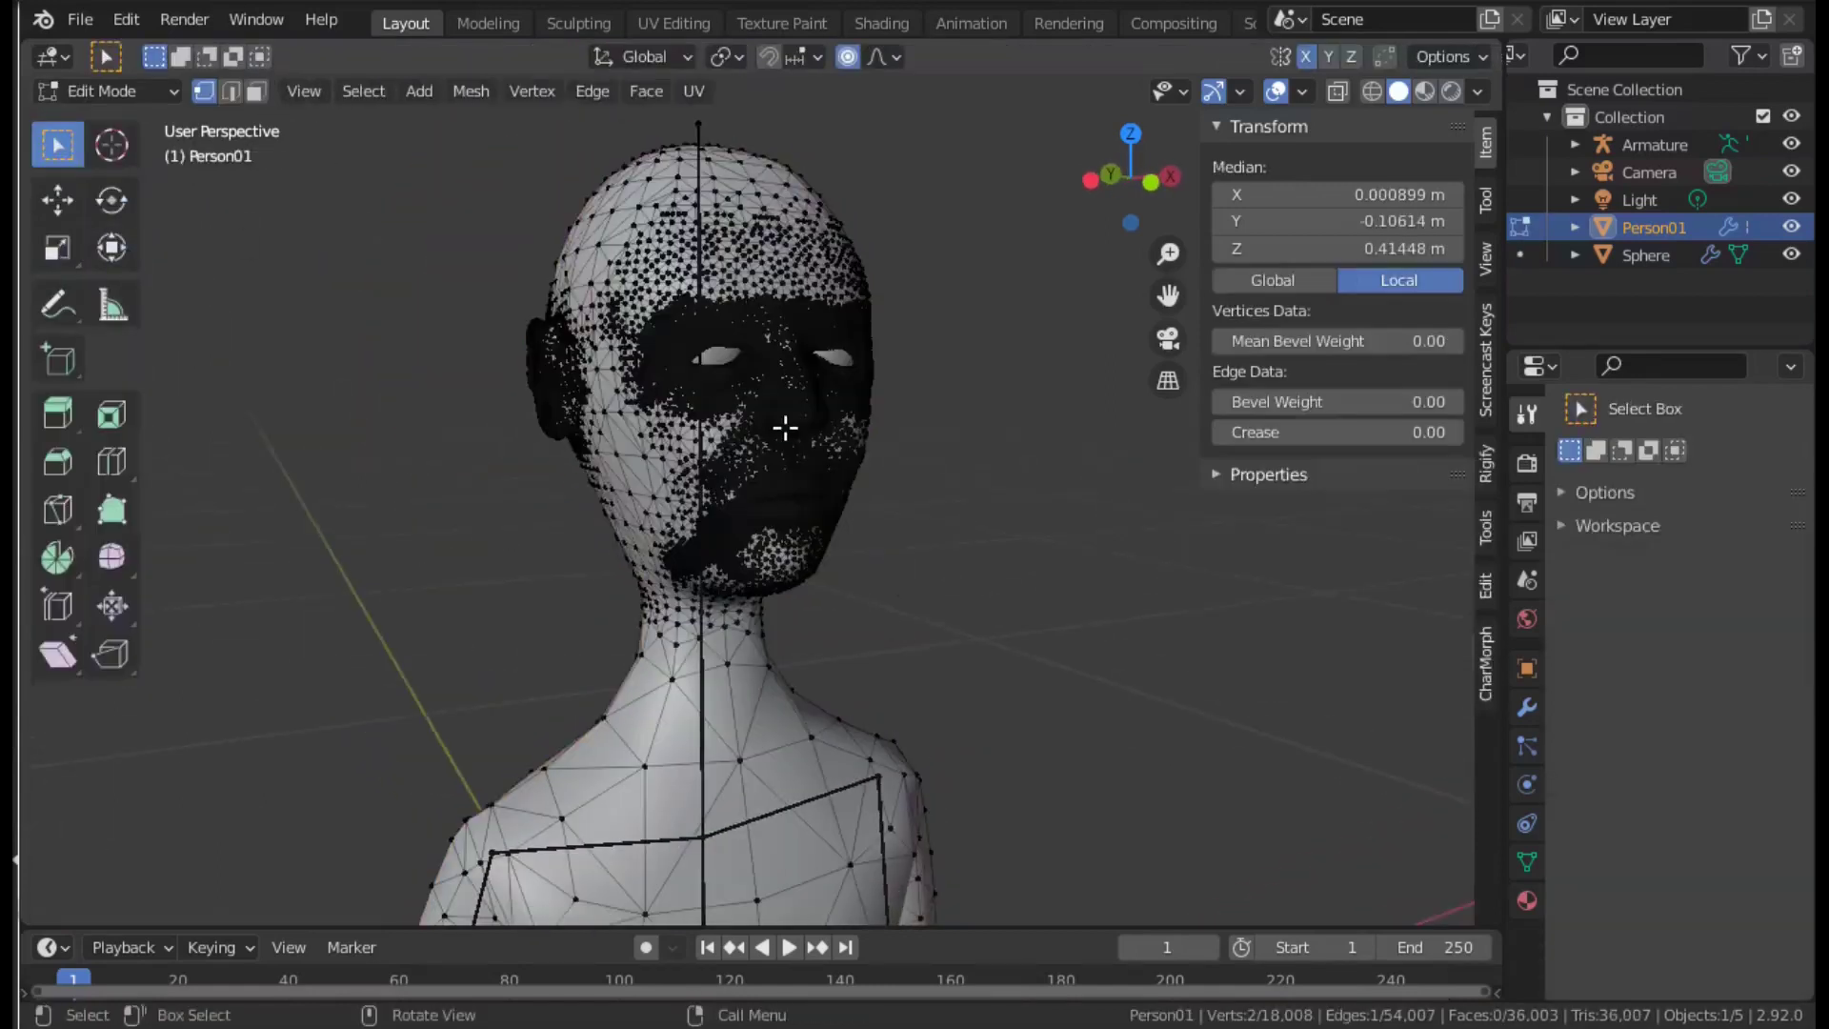
scroll(902, 563, "up", 3)
scroll(902, 562, "down", 2)
key("Tab")
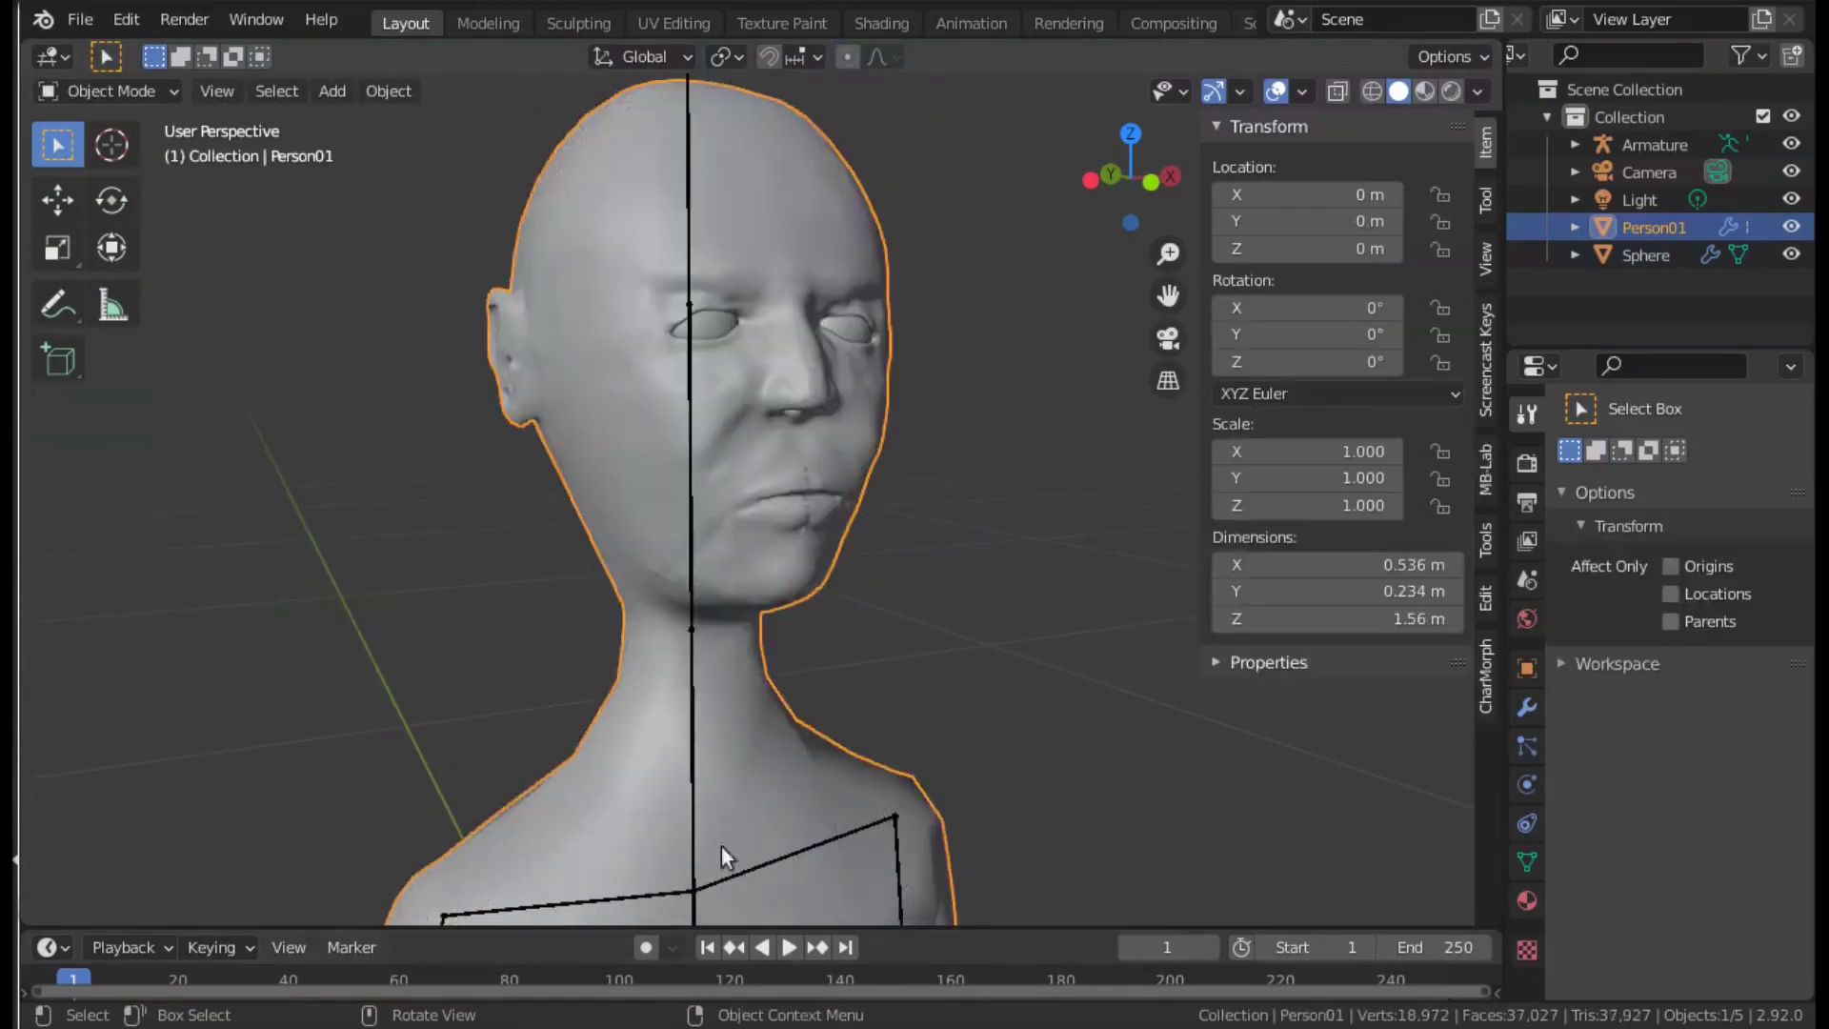
Put the armature in Pose Mode and select the neck bone.
left_click(722, 852)
left_click(109, 90)
left_click(99, 184)
left_click(693, 458)
Test-rotate the neck bone, then reset its rotation to the rest pose.
key("r")
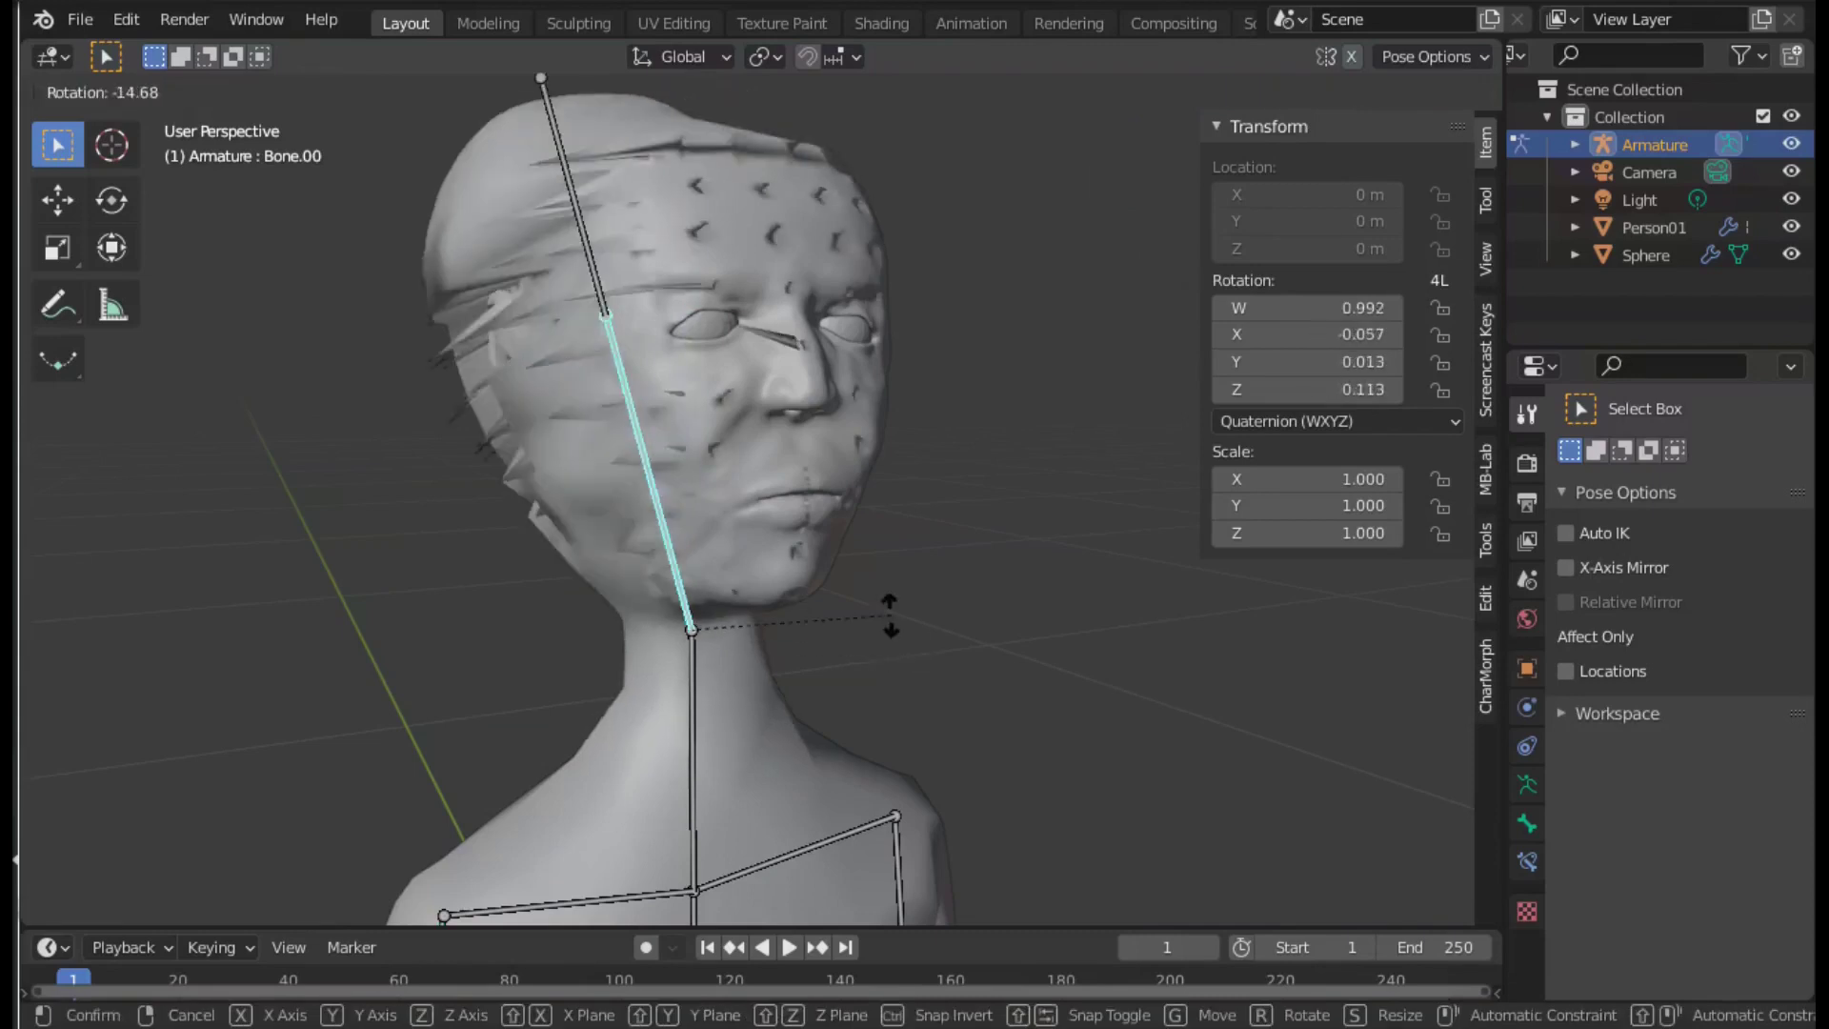
left_click(950, 728)
key("alt+r")
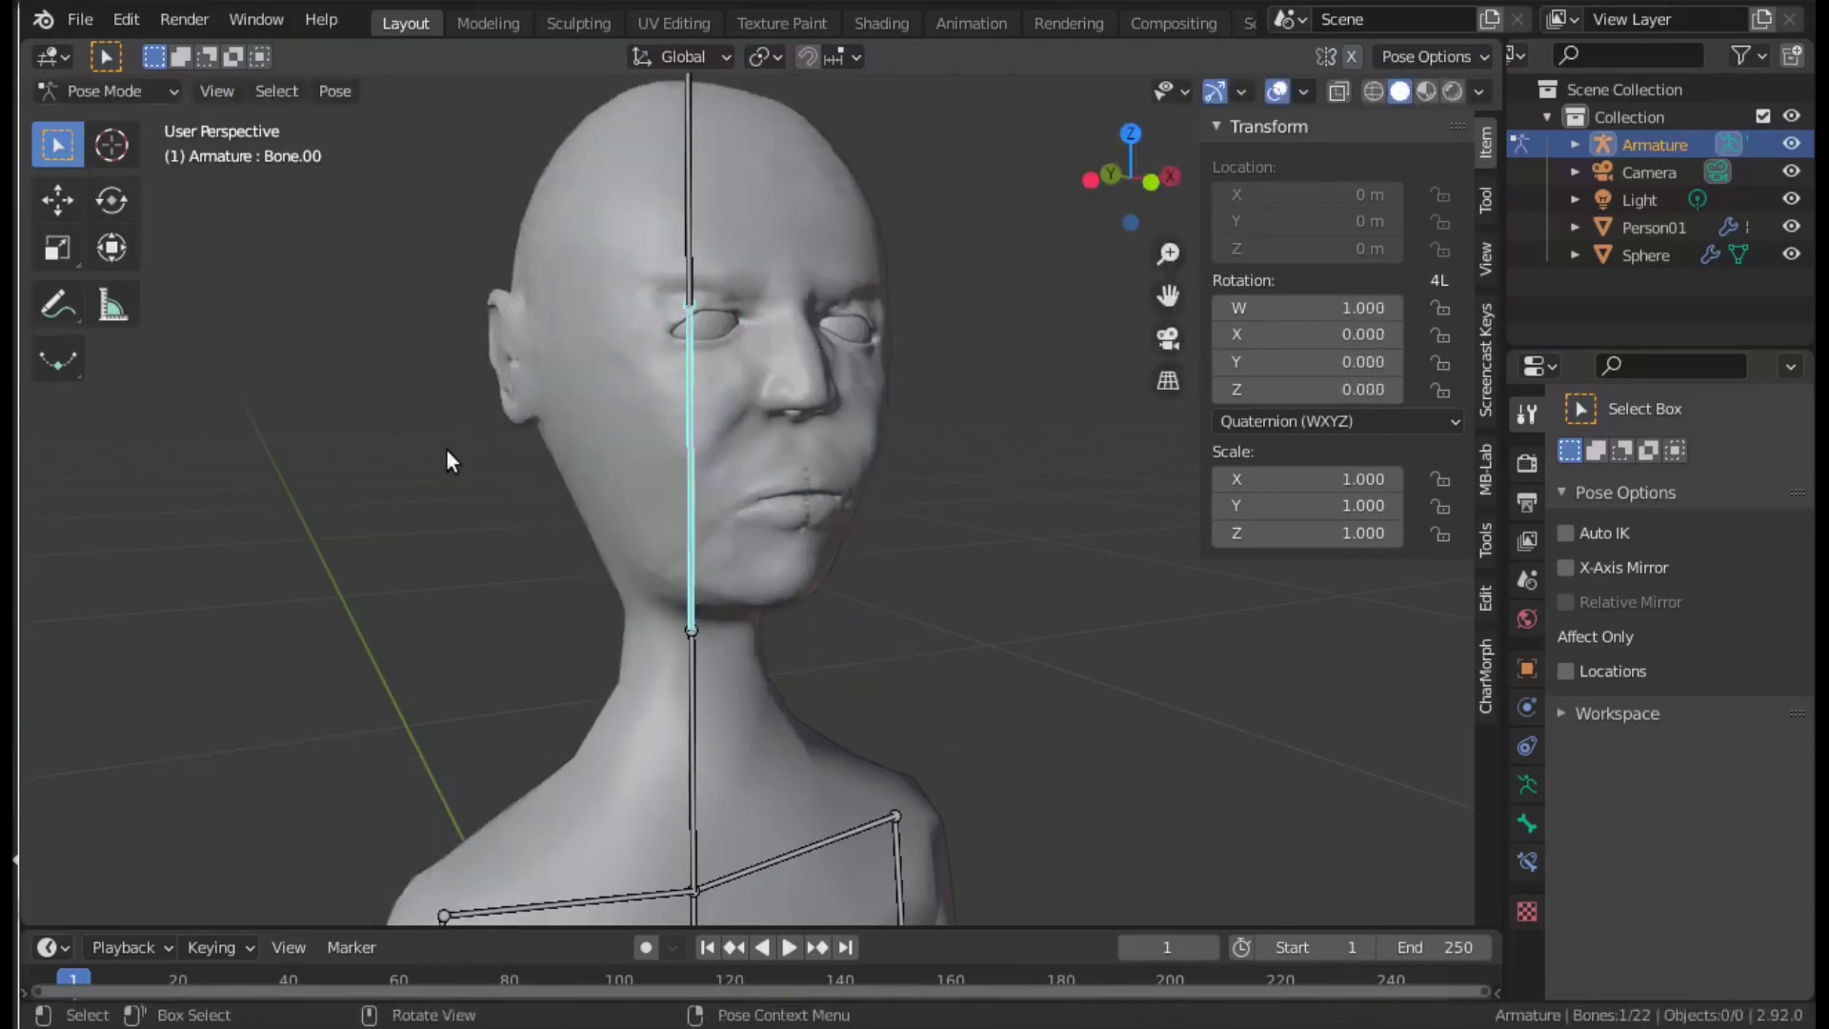
key("Tab")
key("a")
key("Tab")
key("alt+a")
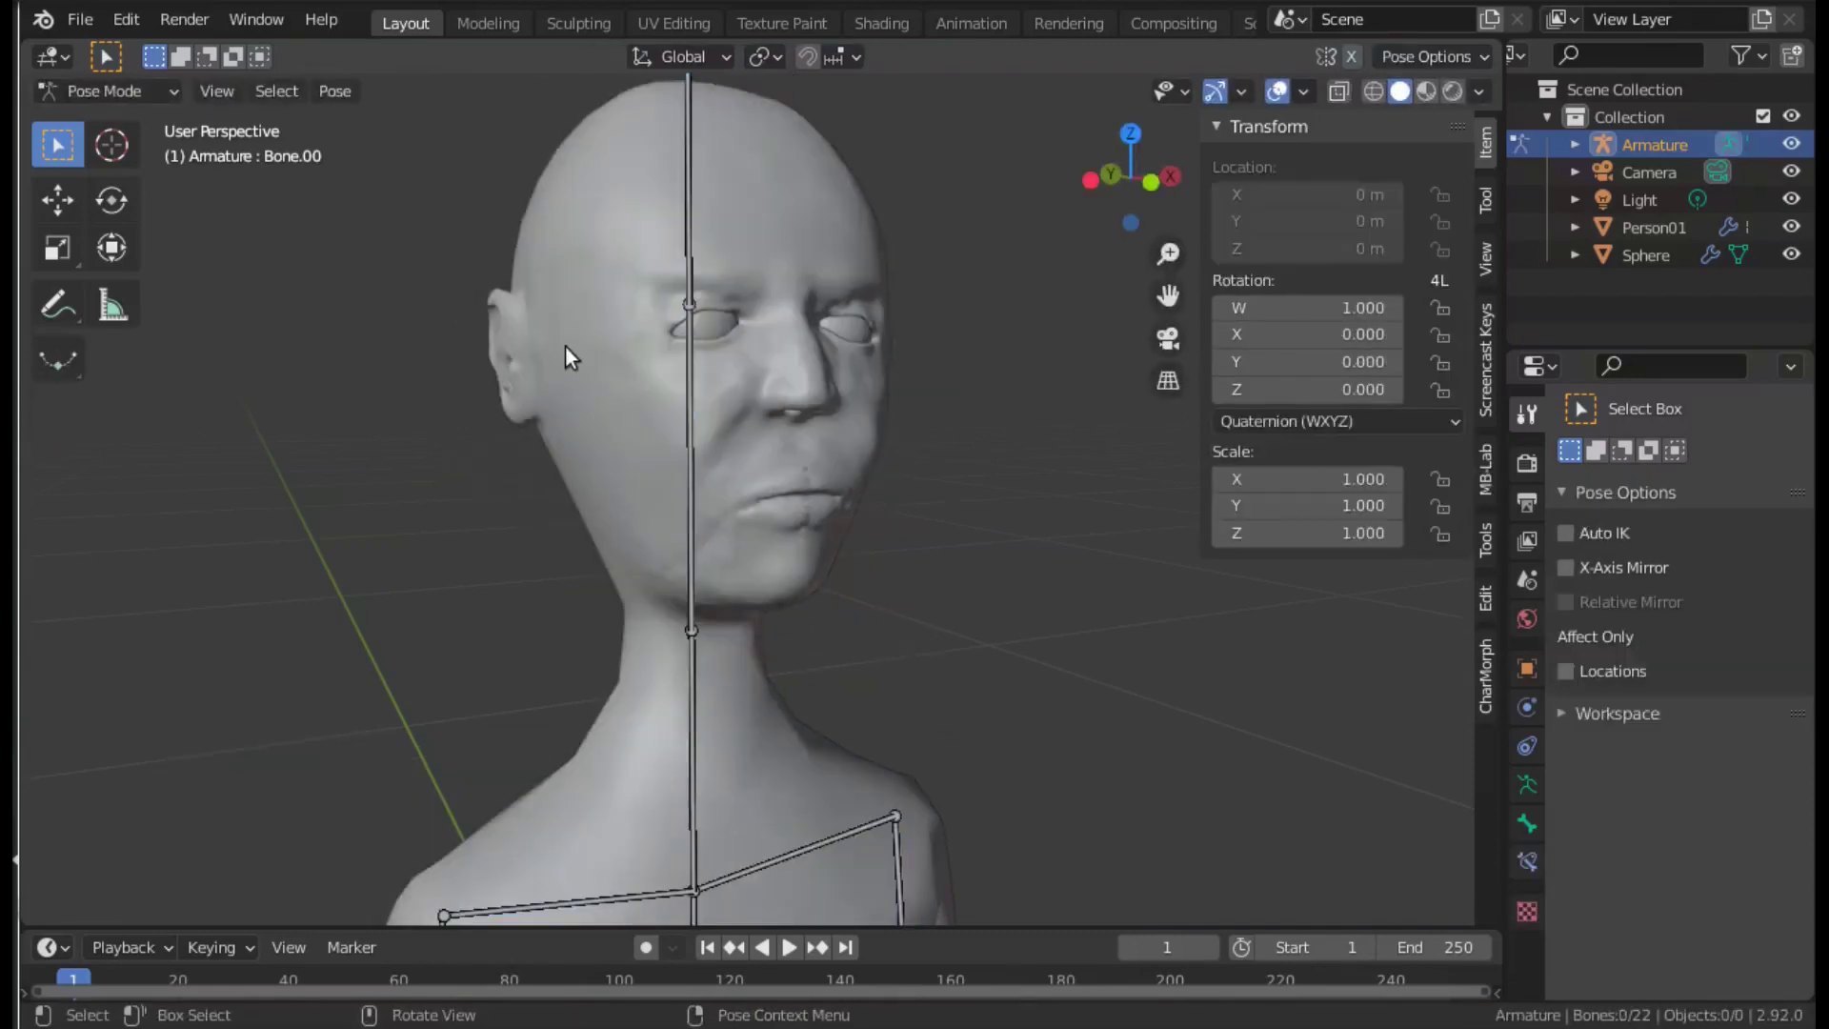
In Object Mode, apply the eyeball Sphere's Mirror modifier.
left_click(105, 90)
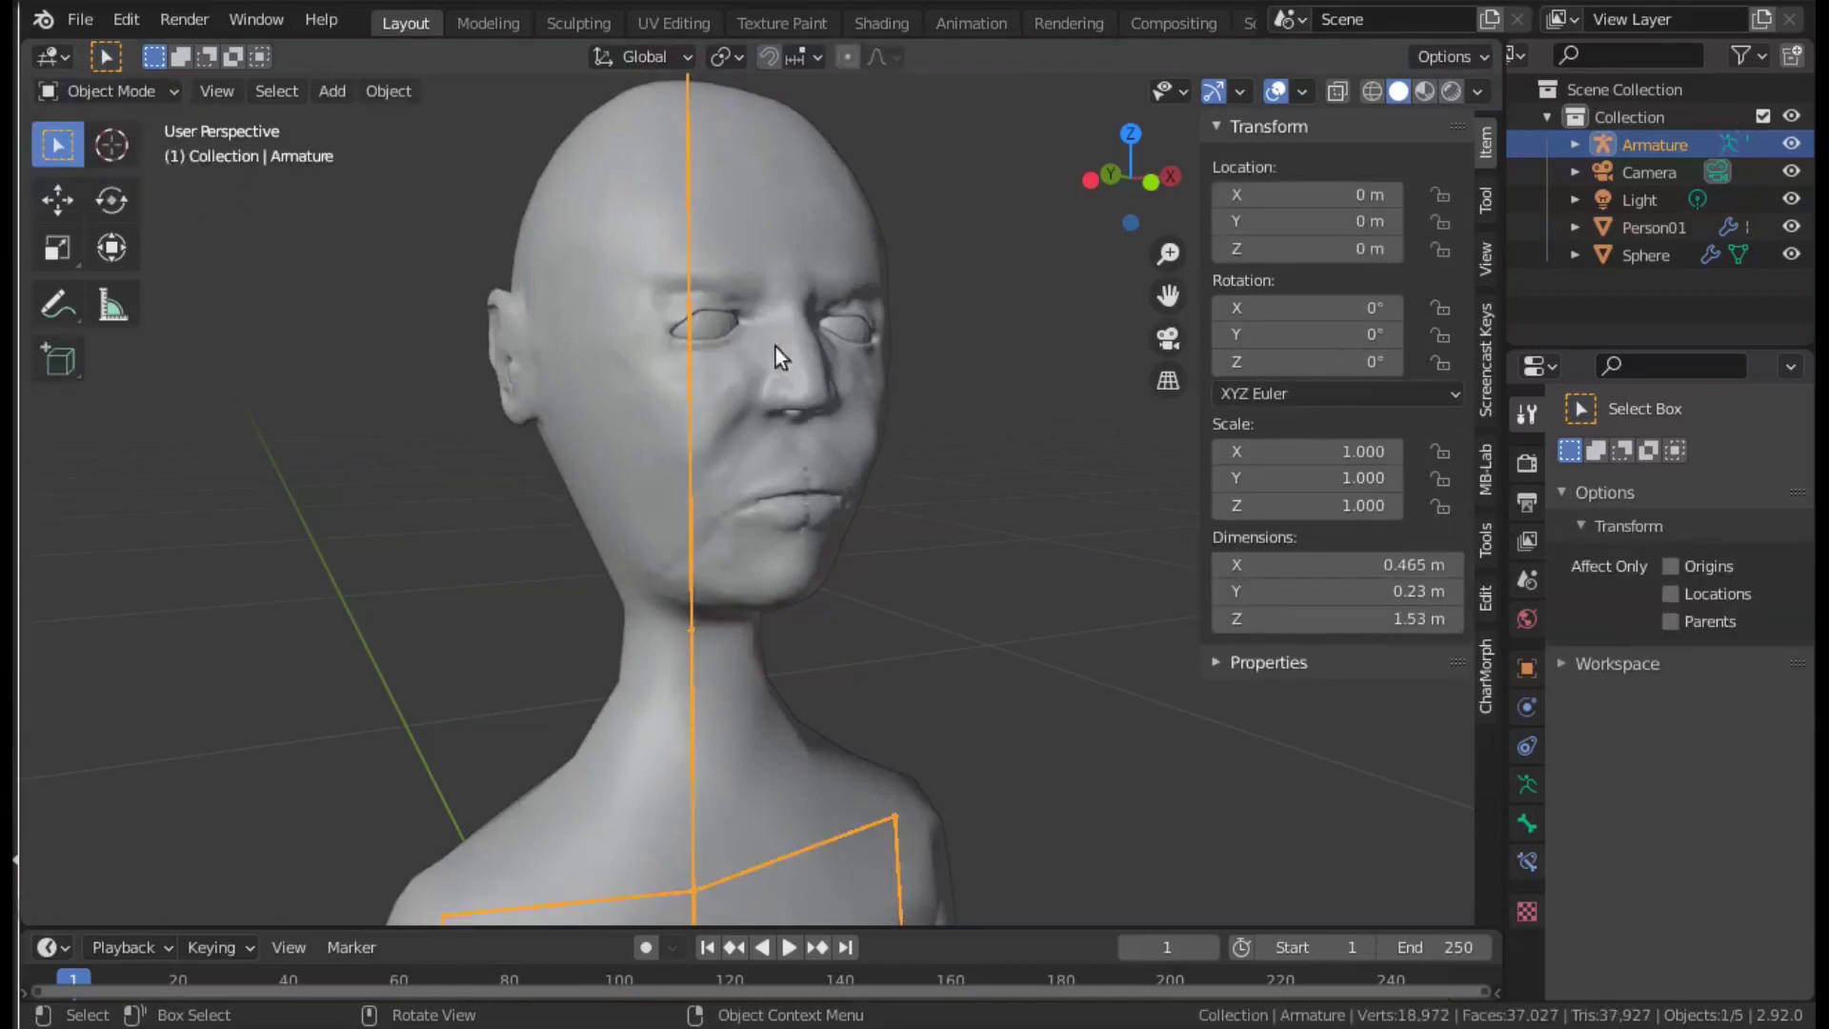
left_click(705, 332)
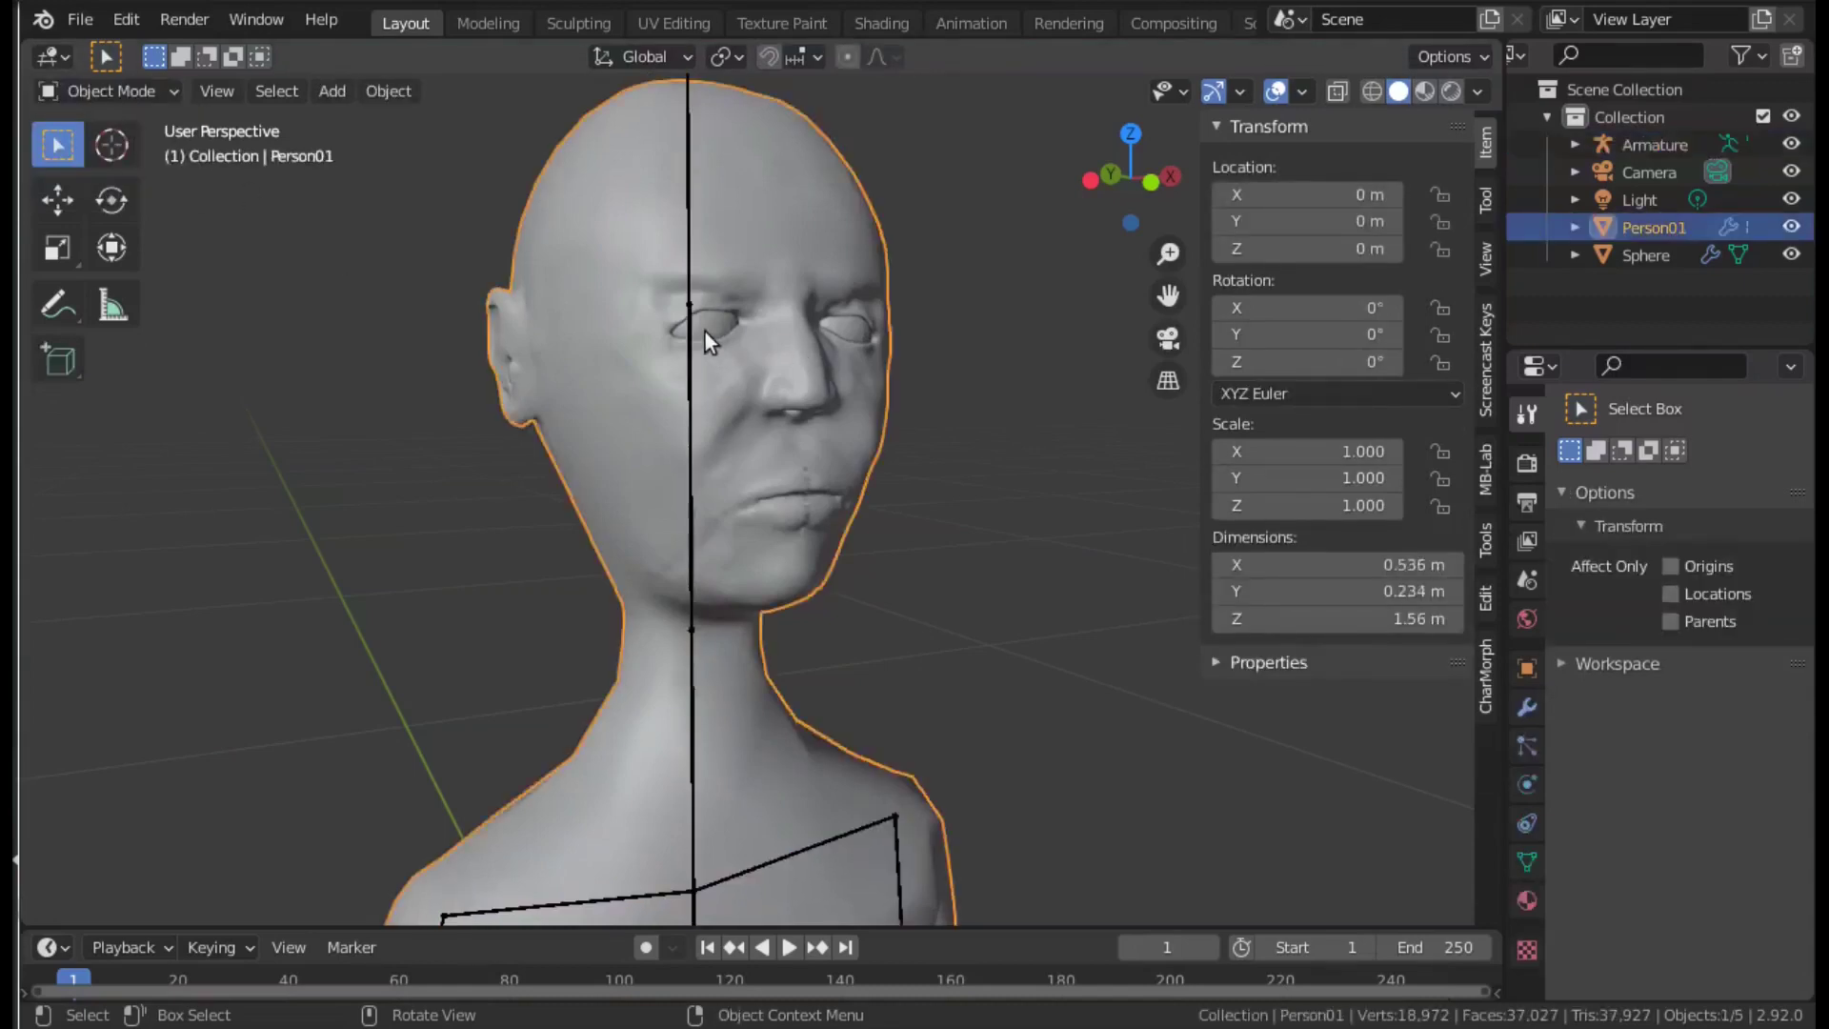
left_click(1529, 707)
left_click(1728, 505)
left_click(1644, 536)
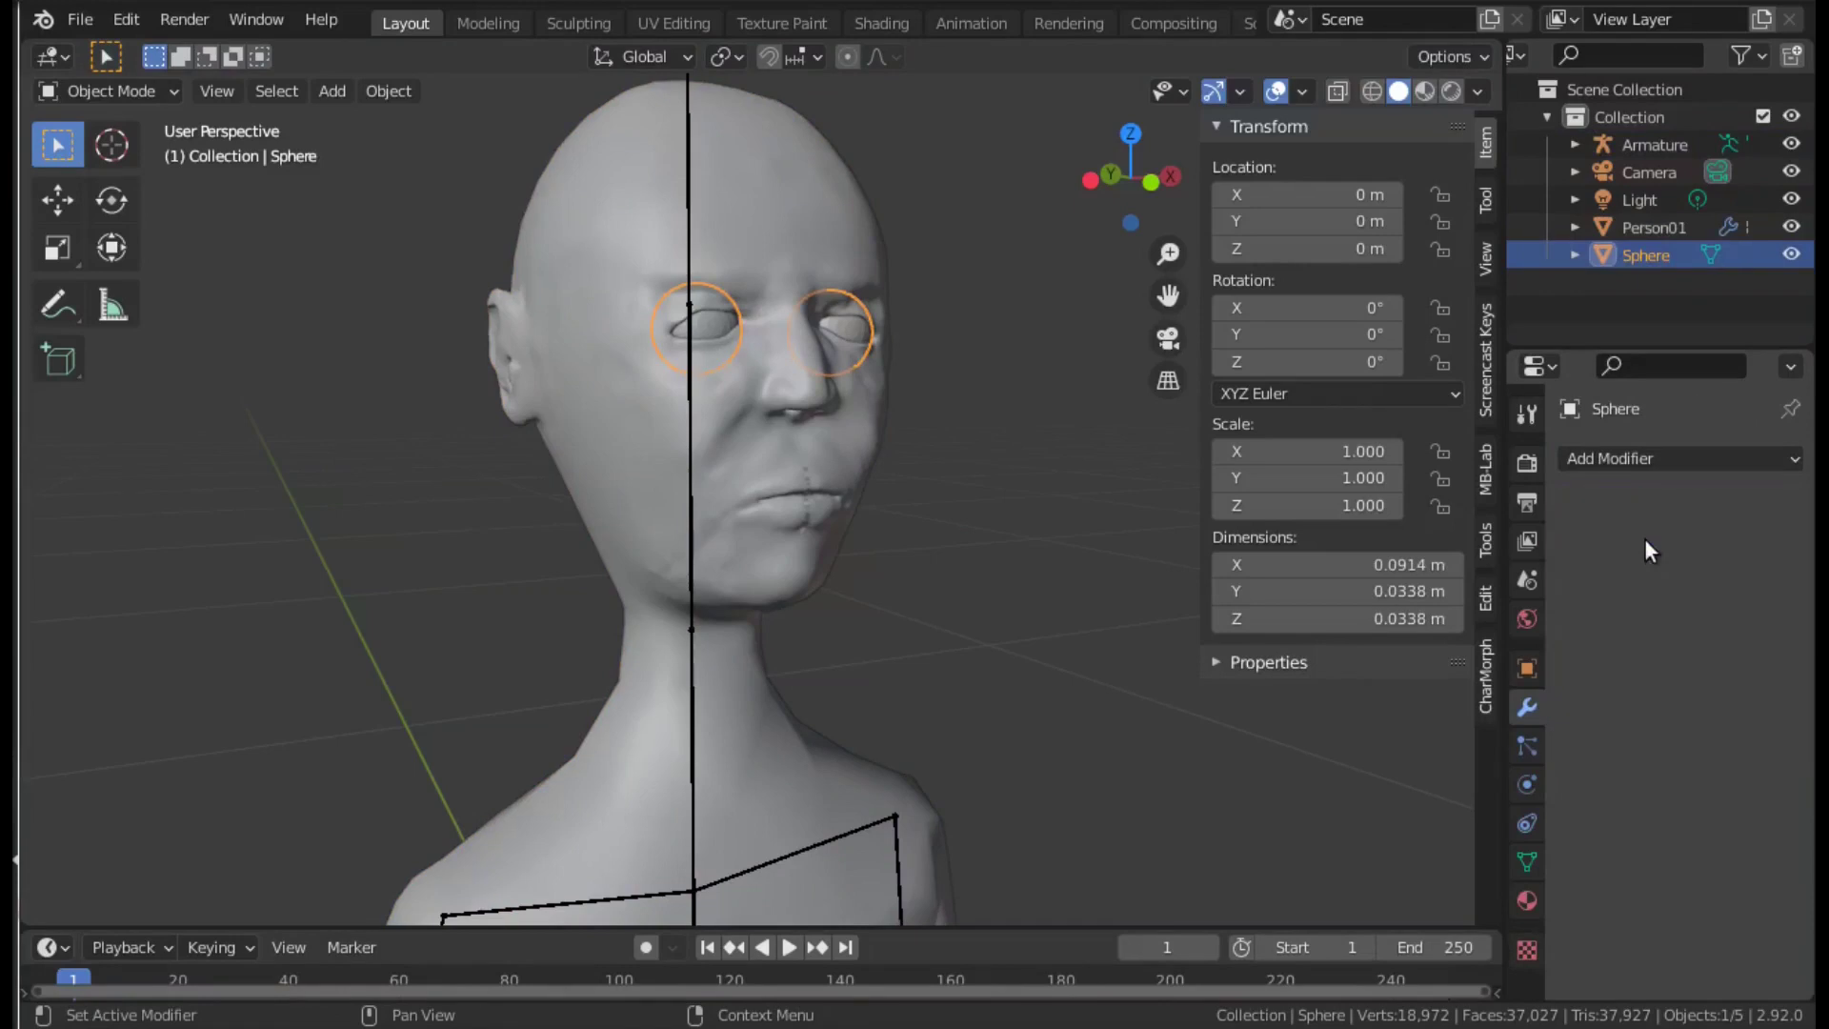
Join the eyeball spheres into the Person01 mesh.
left_click(733, 221, "shift")
right_click(812, 202)
left_click(796, 296)
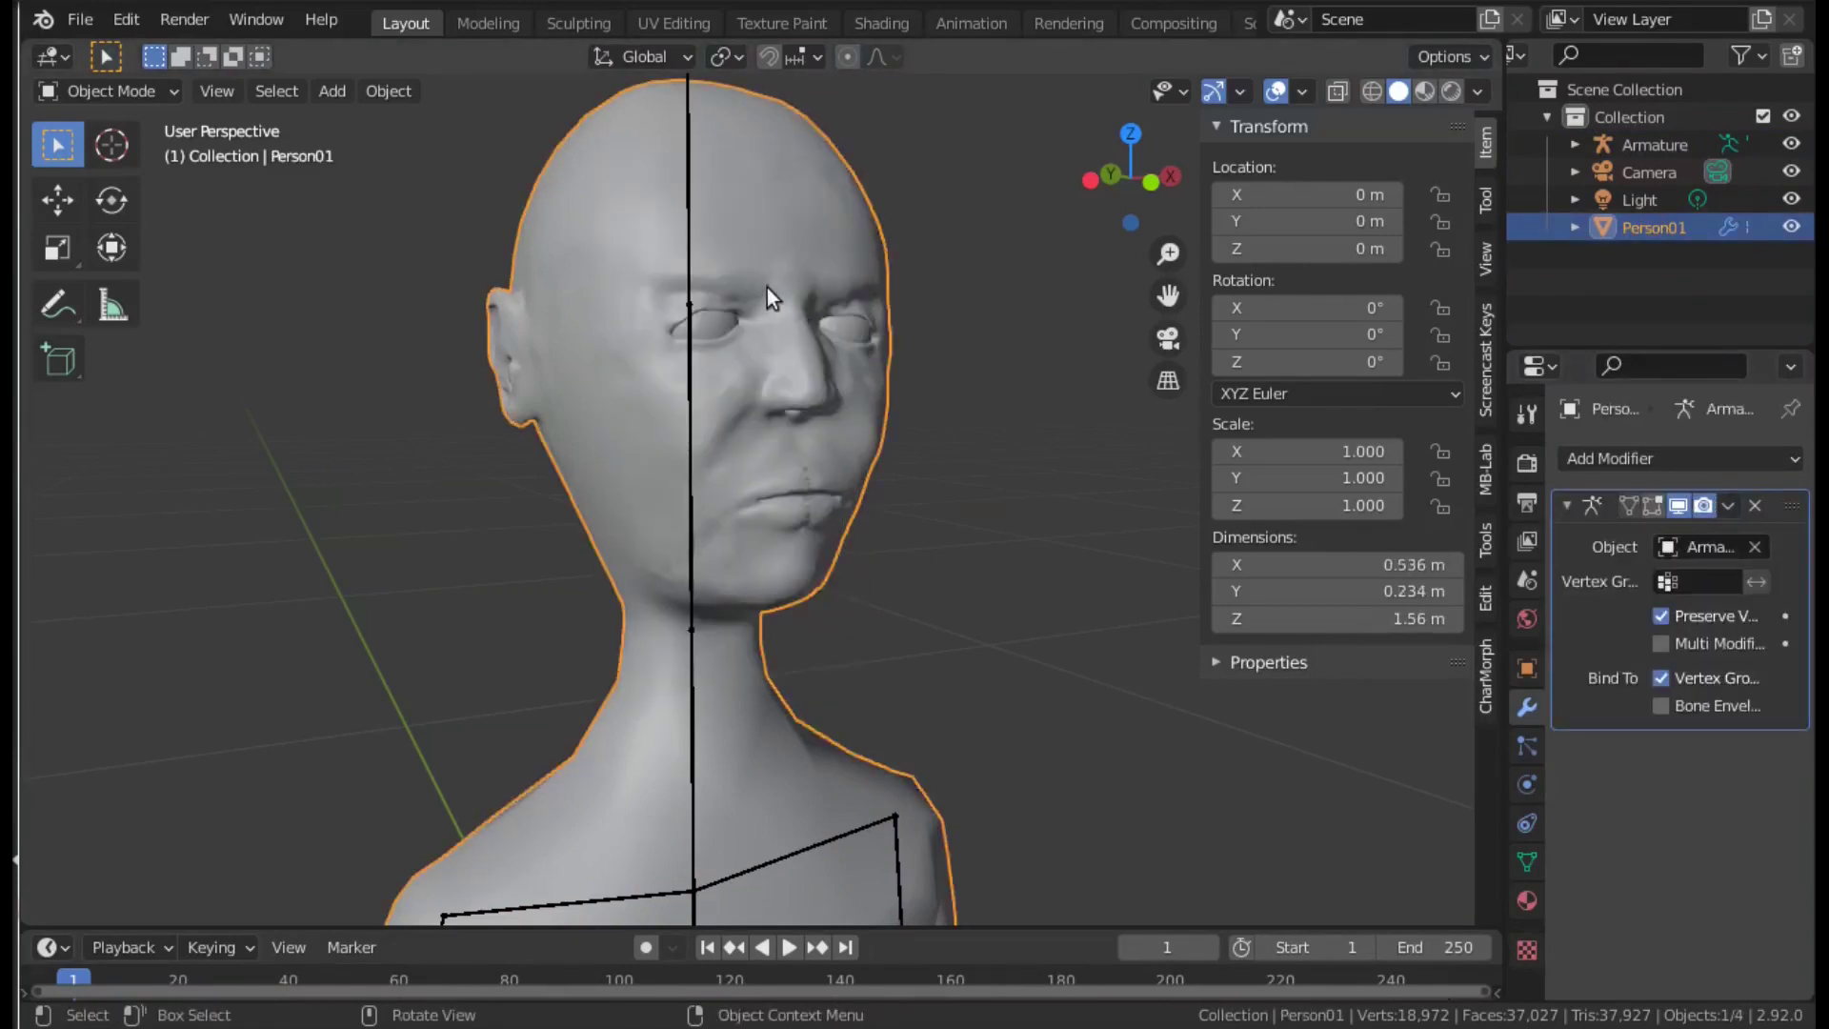
In Edit Mode, select the linked eyeball geometry within the joined mesh.
key("Tab")
left_click(741, 328)
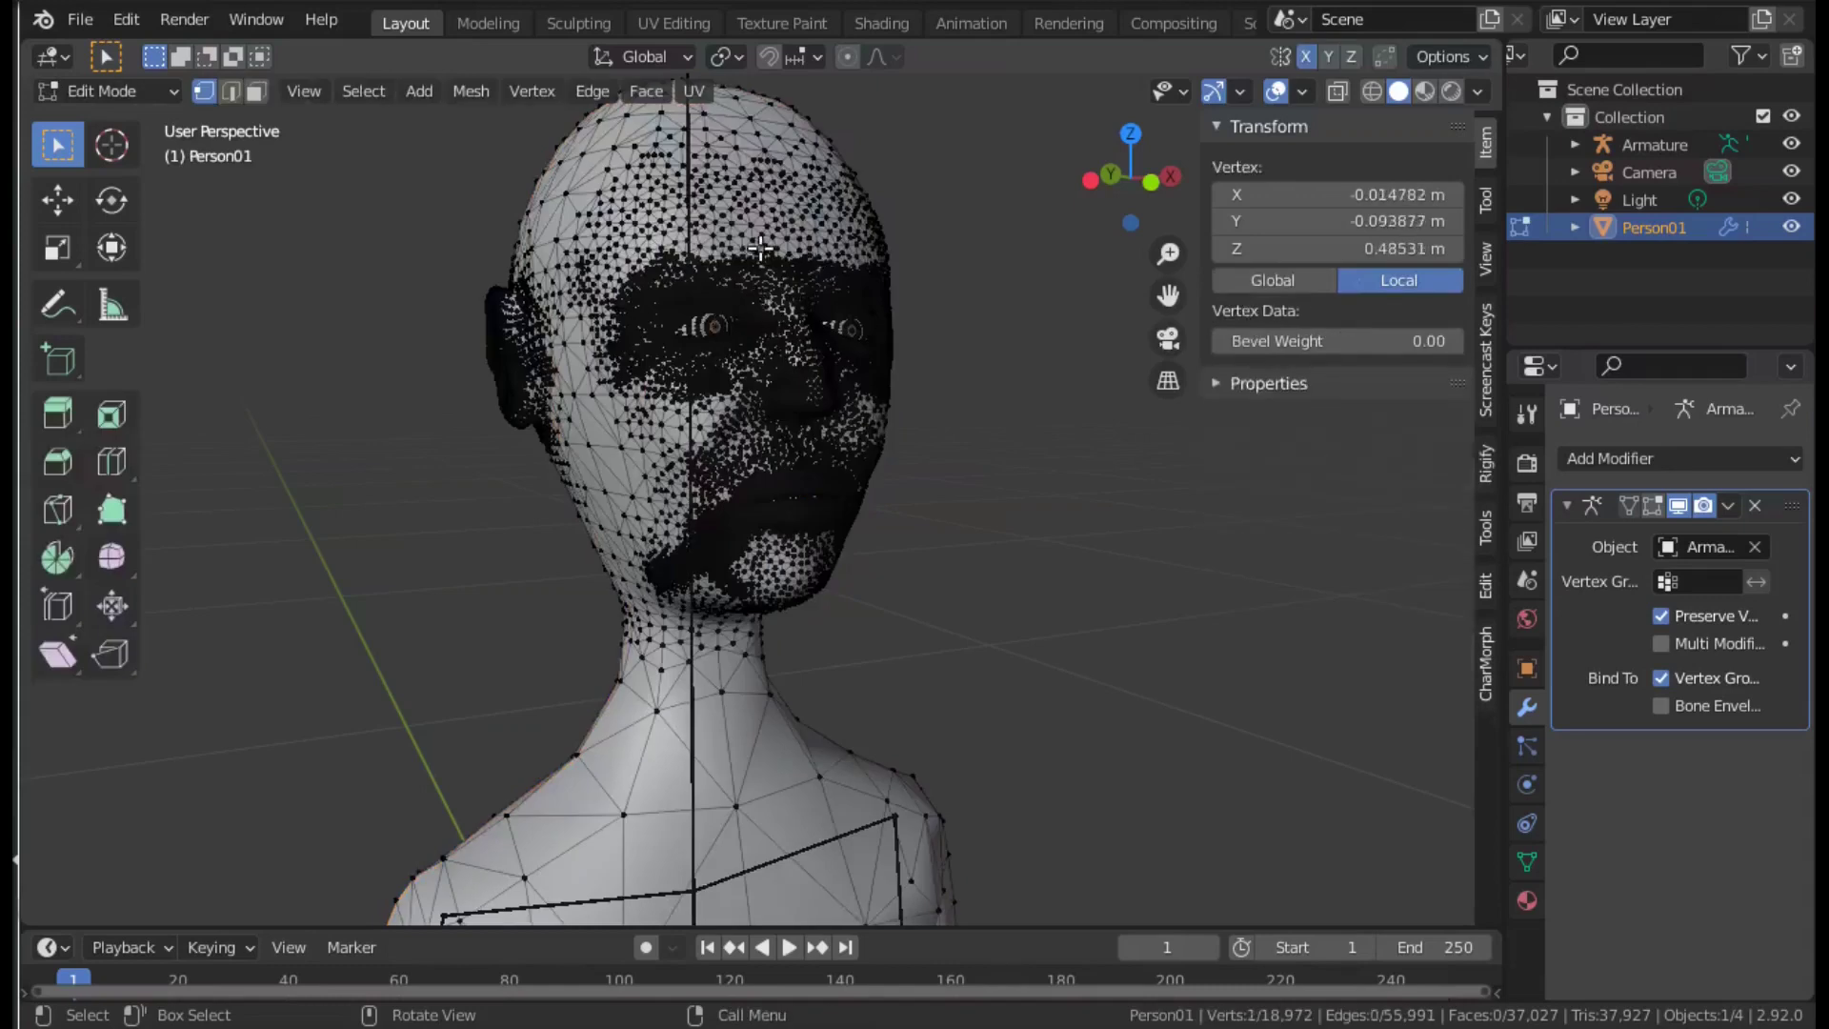
key("a")
key("alt+a")
scroll(683, 308, "up", 2)
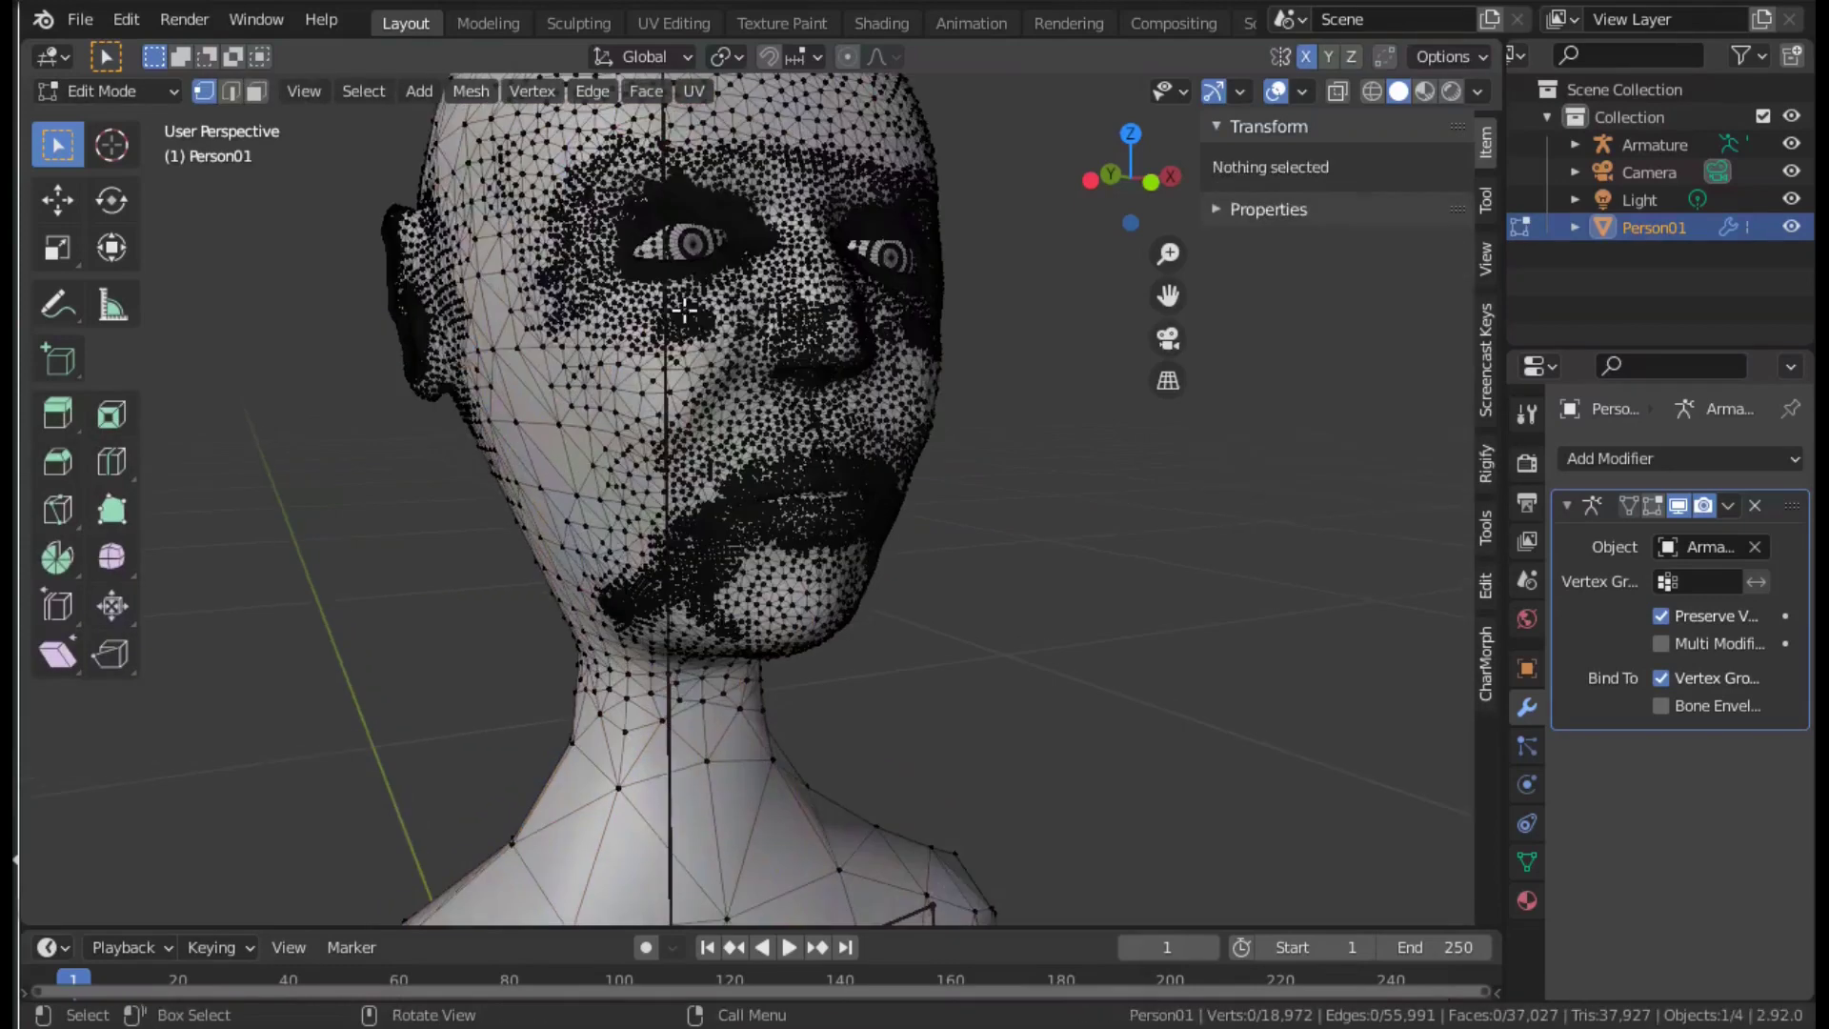
left_click(692, 243)
left_click(375, 95)
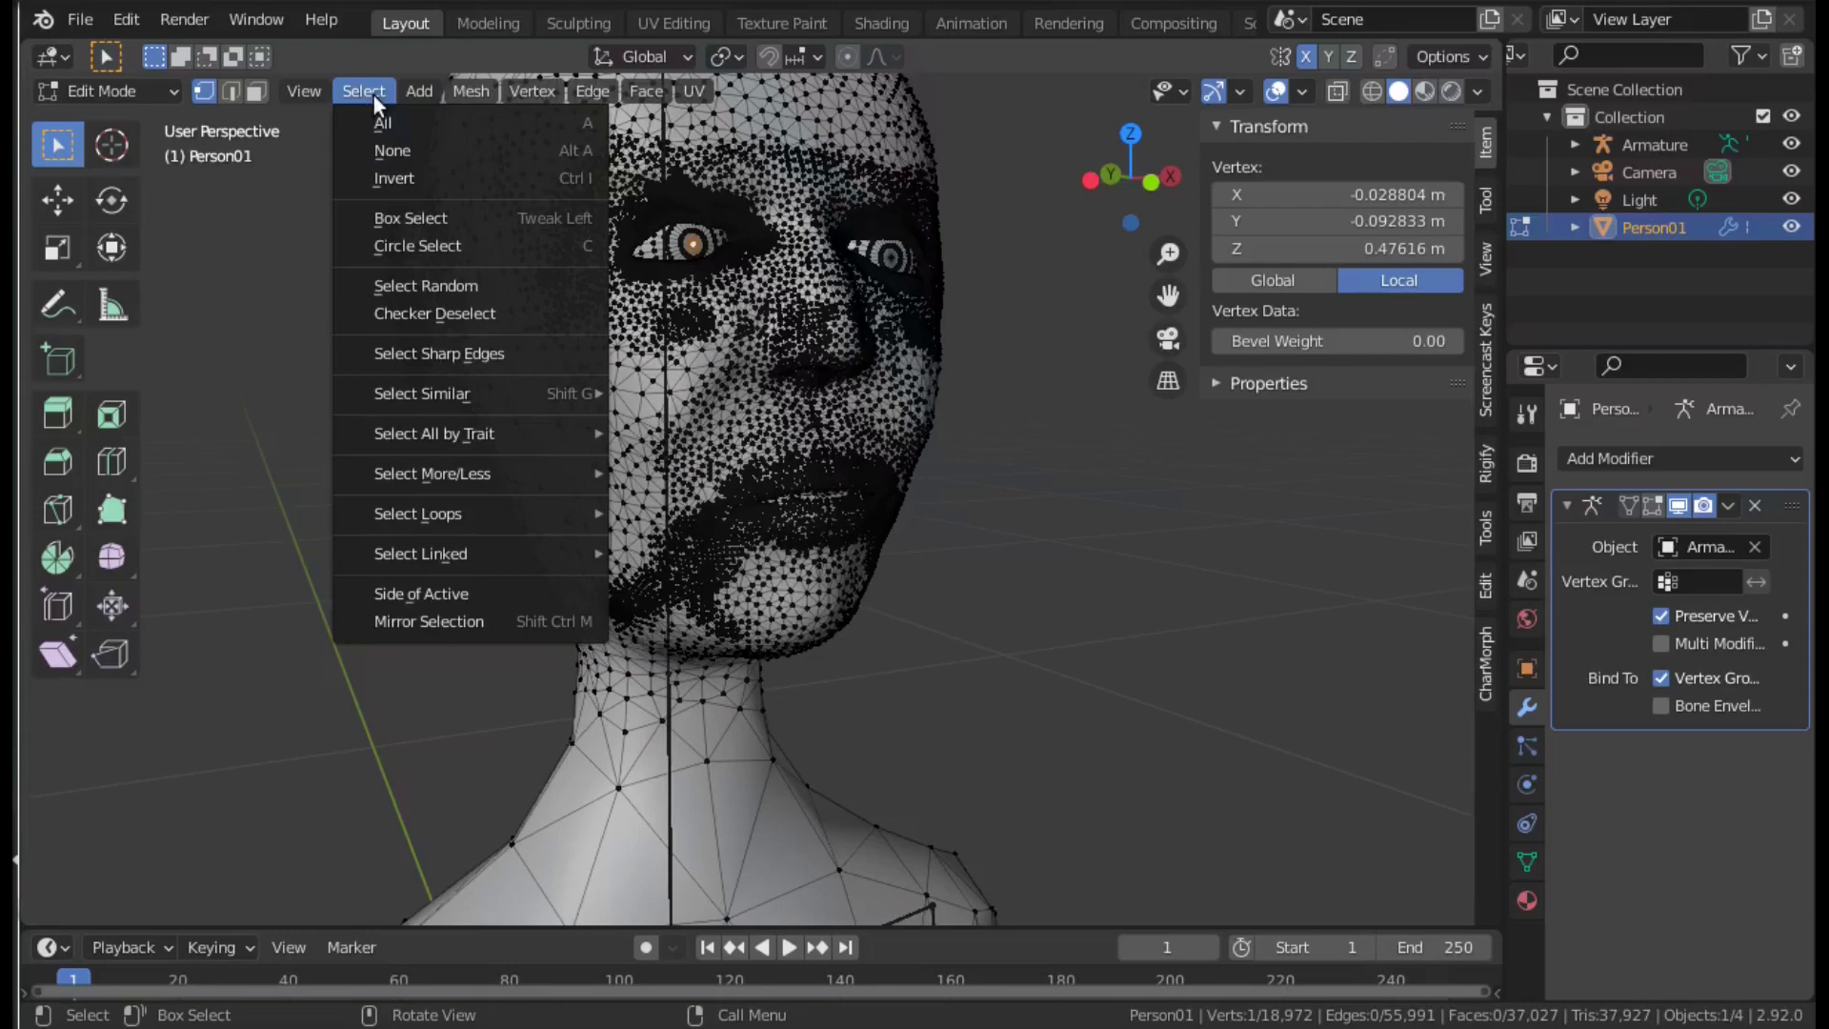
left_click(670, 552)
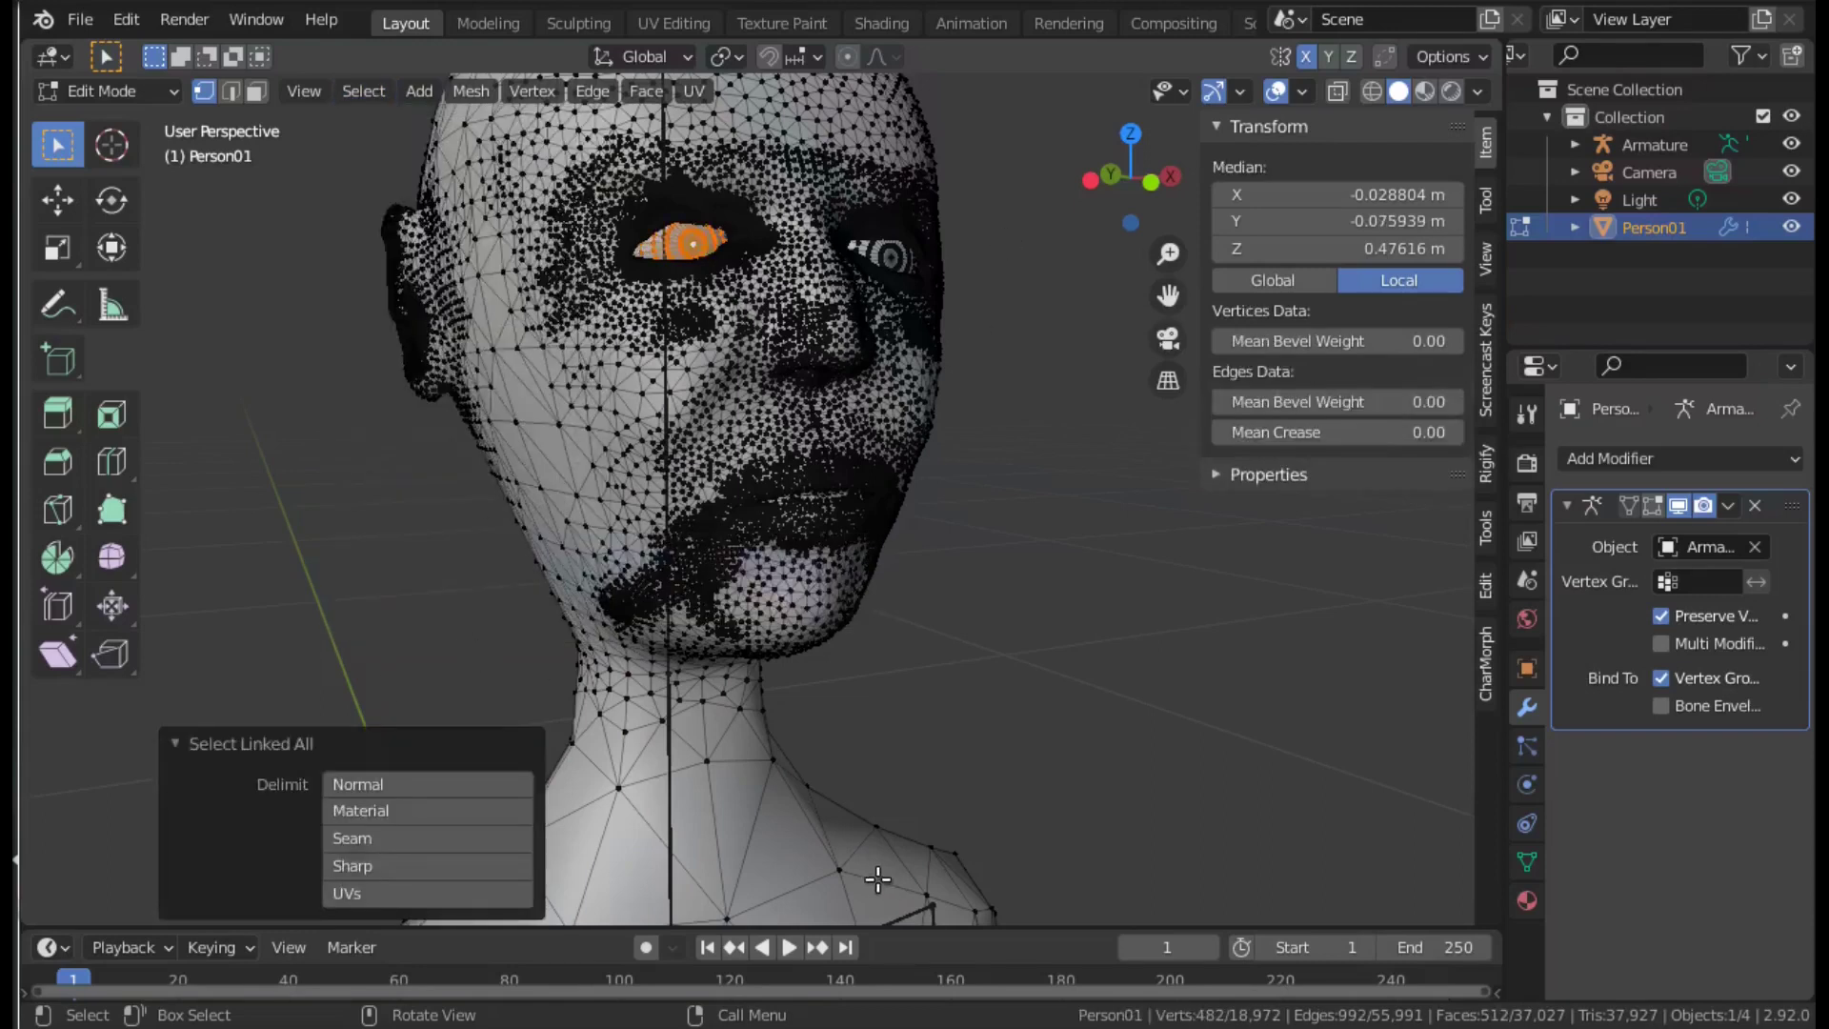
key("Tab")
Switch Person01 to Weight Paint and inspect the Bone.08 vertex group weights.
left_click(115, 92)
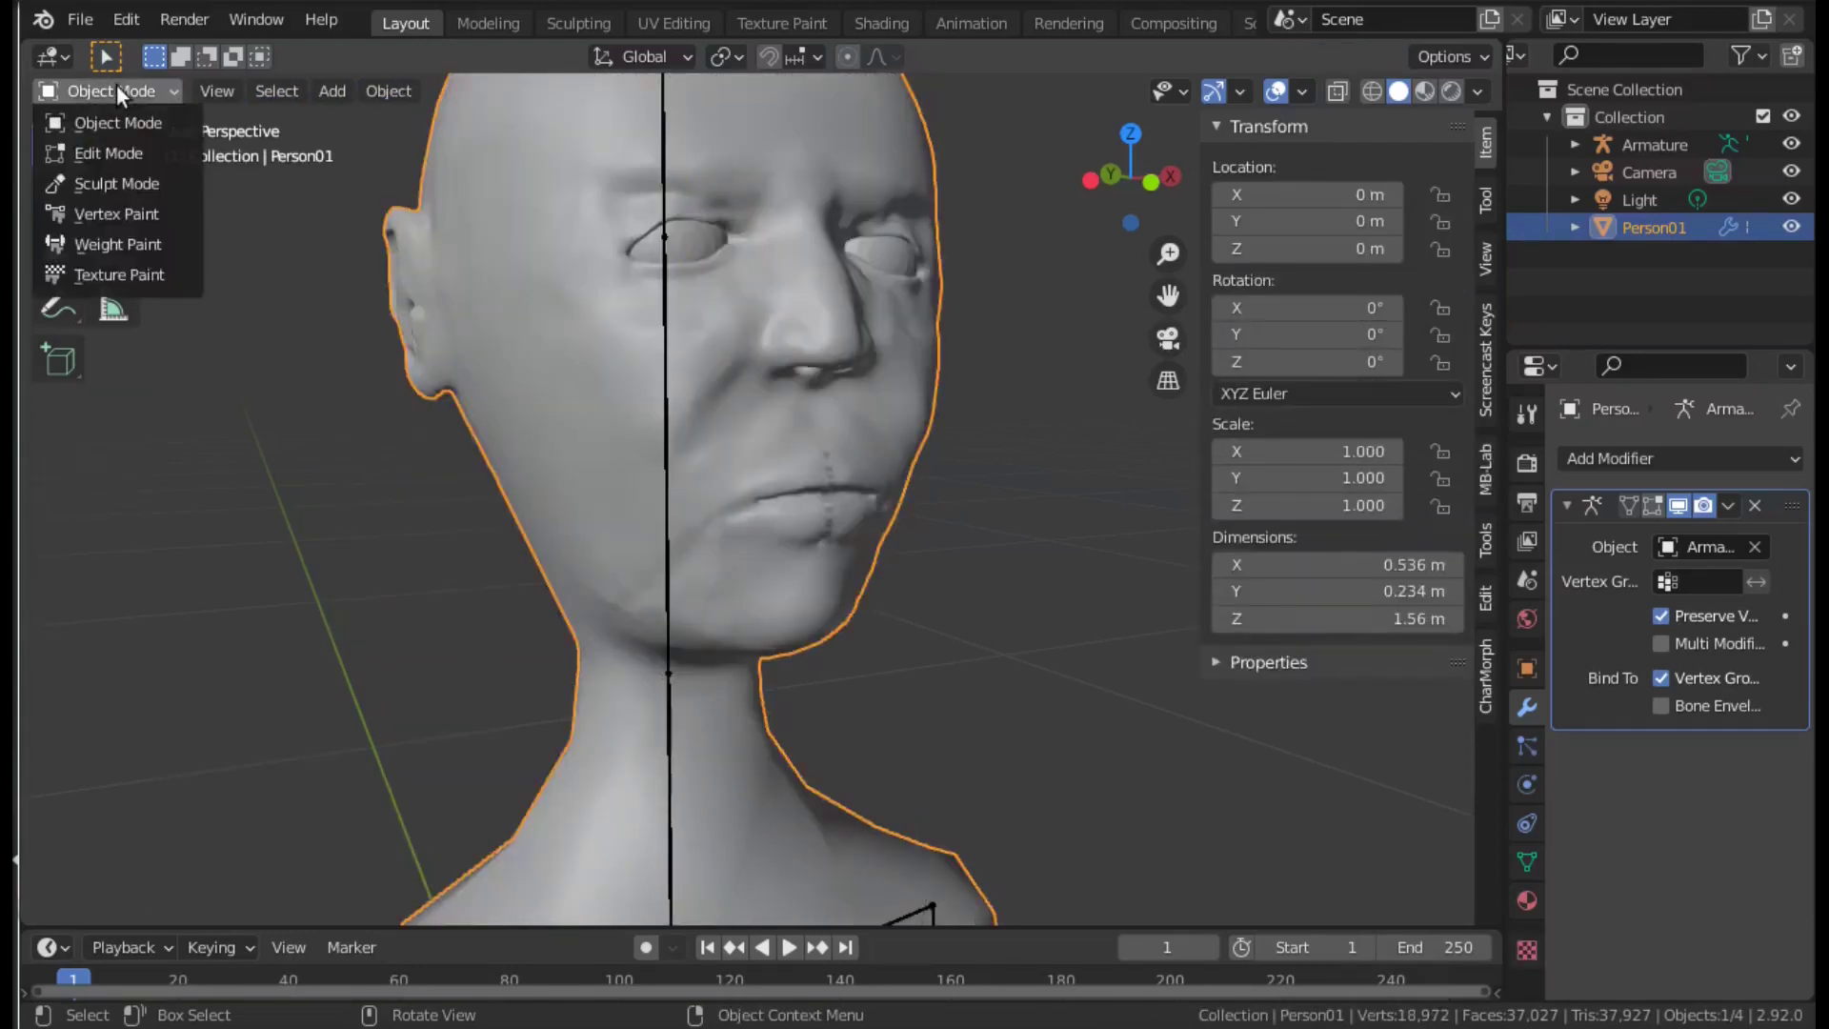
left_click(118, 244)
left_click(1526, 860)
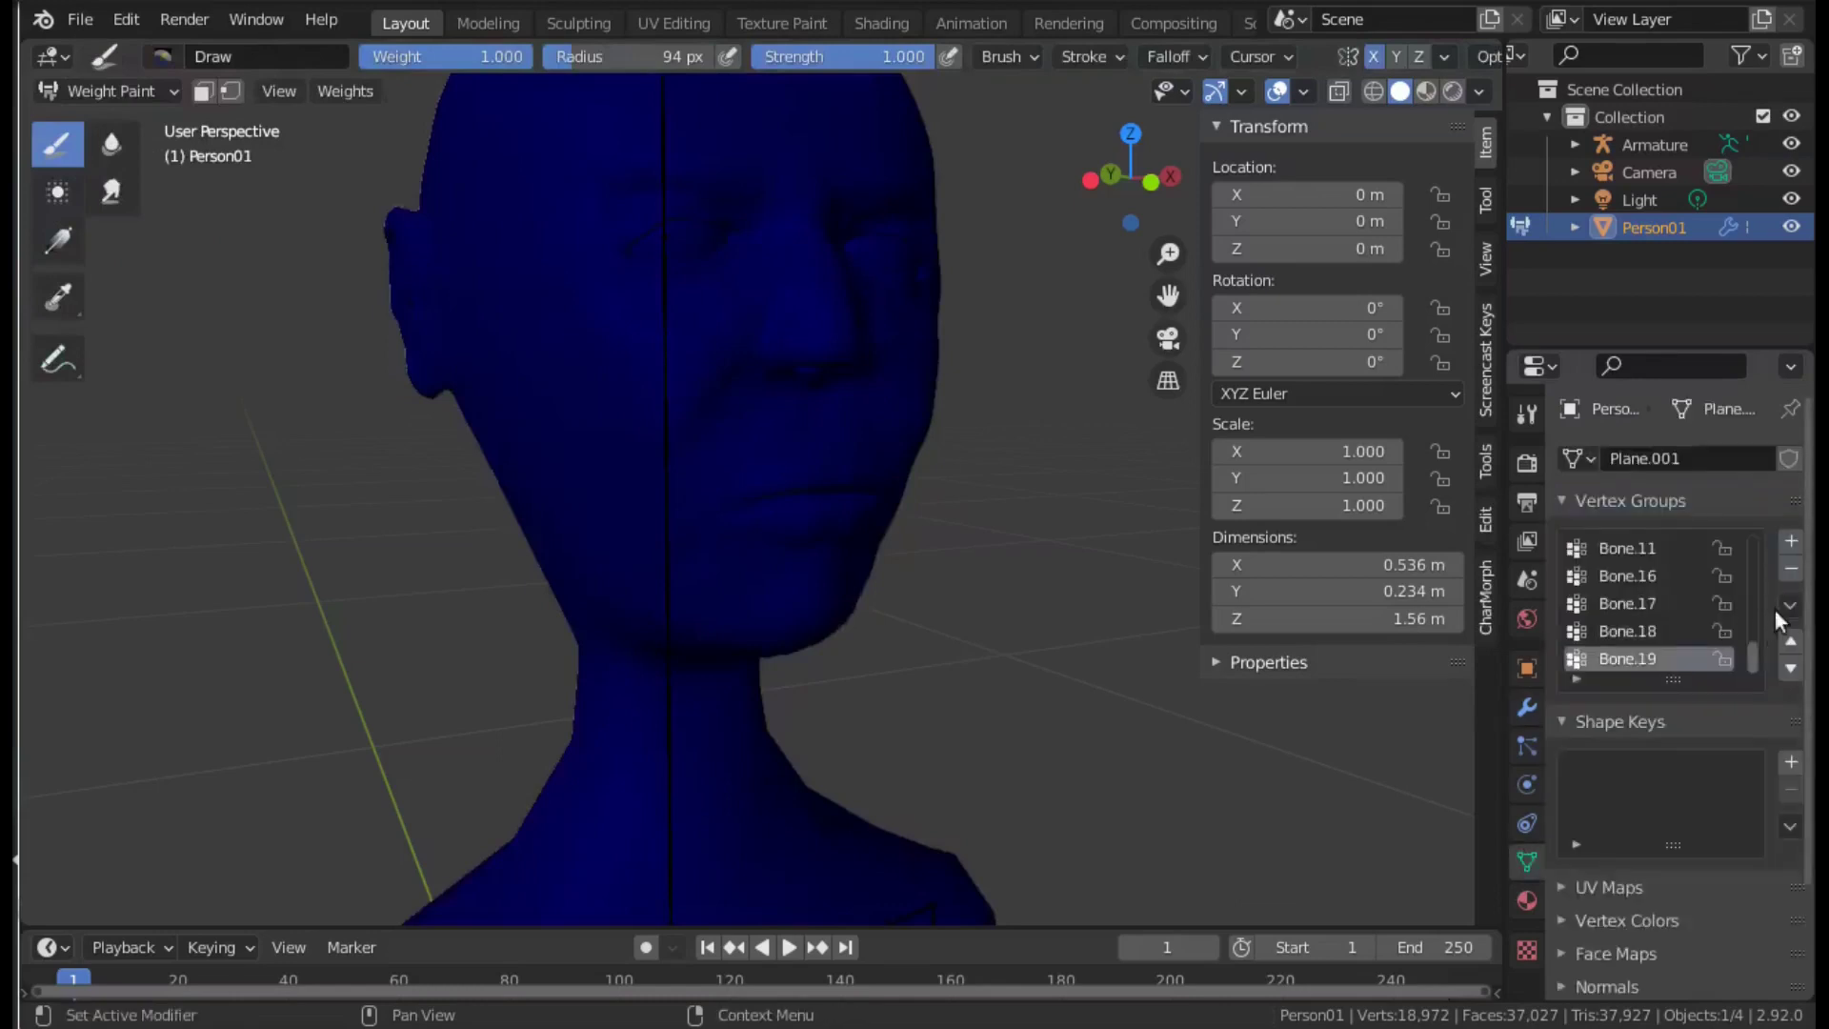
scroll(905, 671, "down", 5)
scroll(905, 671, "down", 3)
scroll(1714, 600, "up", 2)
left_click(1633, 575)
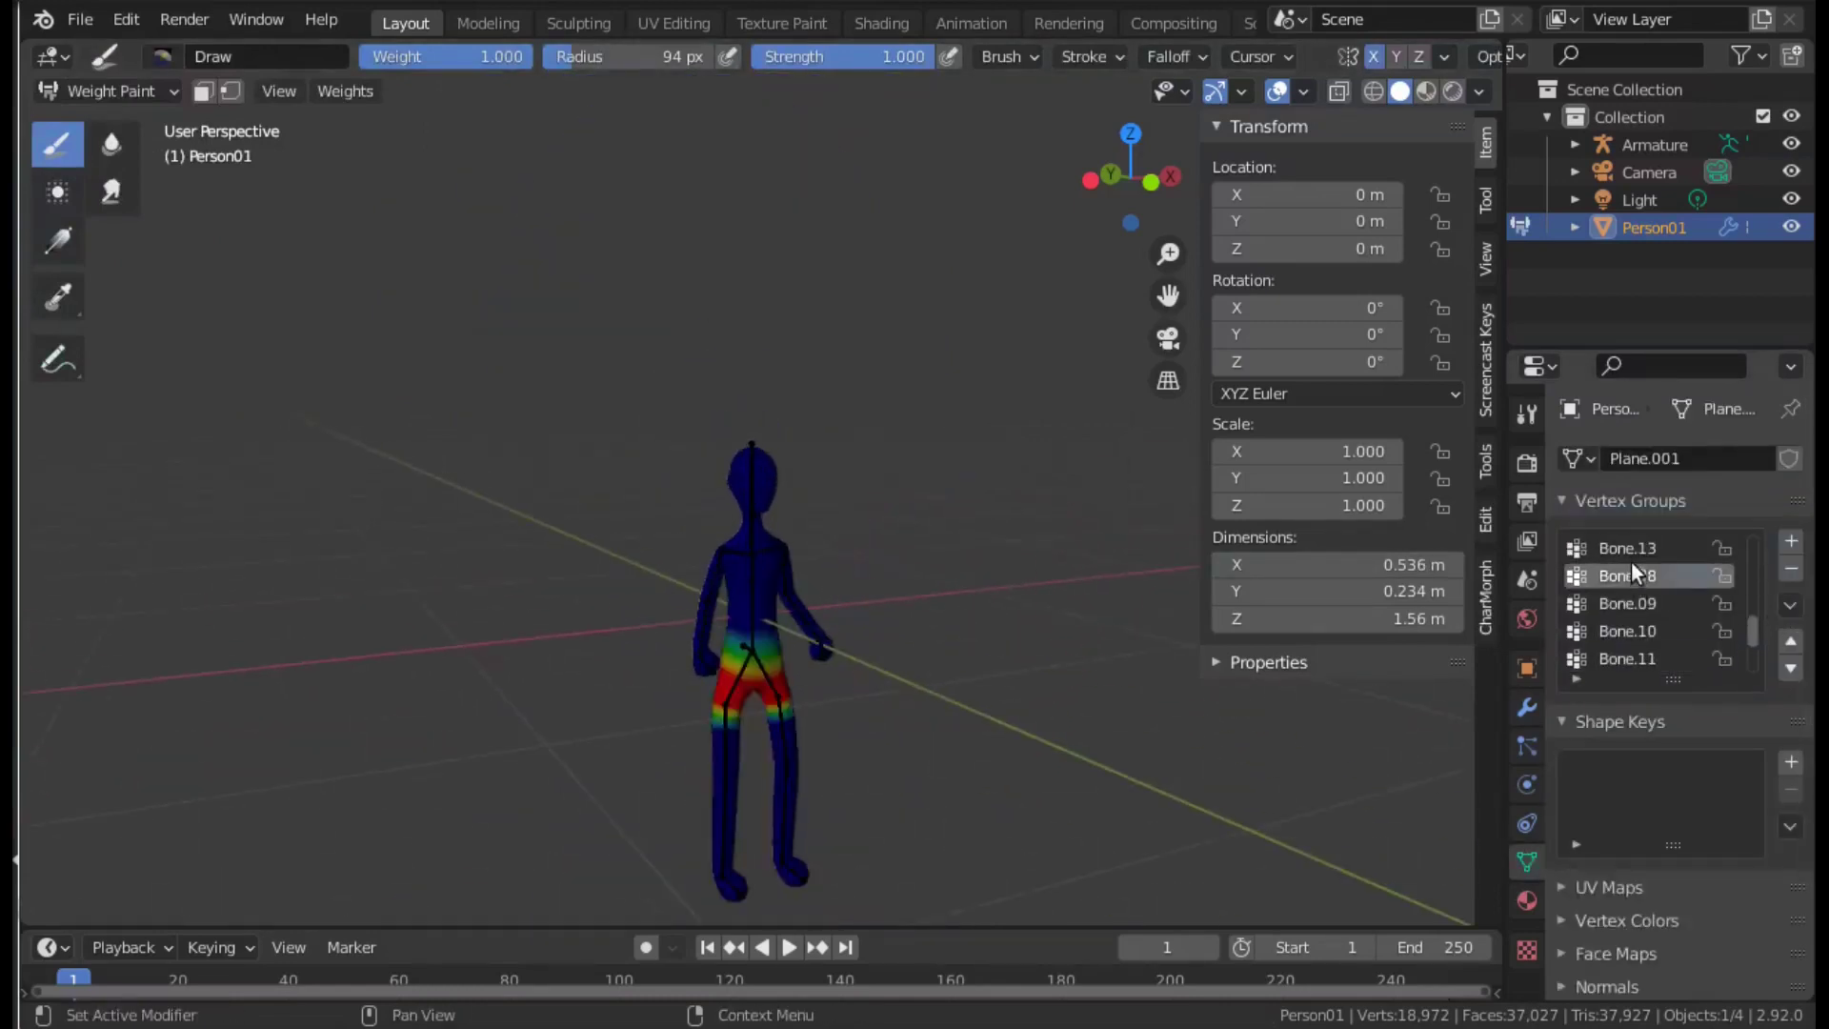
Delete all vertex groups, reassign automatic weights from the bones, and enter Edit Mode.
scroll(1630, 562, "down", 3, "ctrl")
scroll(1633, 552, "up", 4, "ctrl")
scroll(1625, 558, "up", 4, "ctrl")
scroll(798, 543, "up", 5)
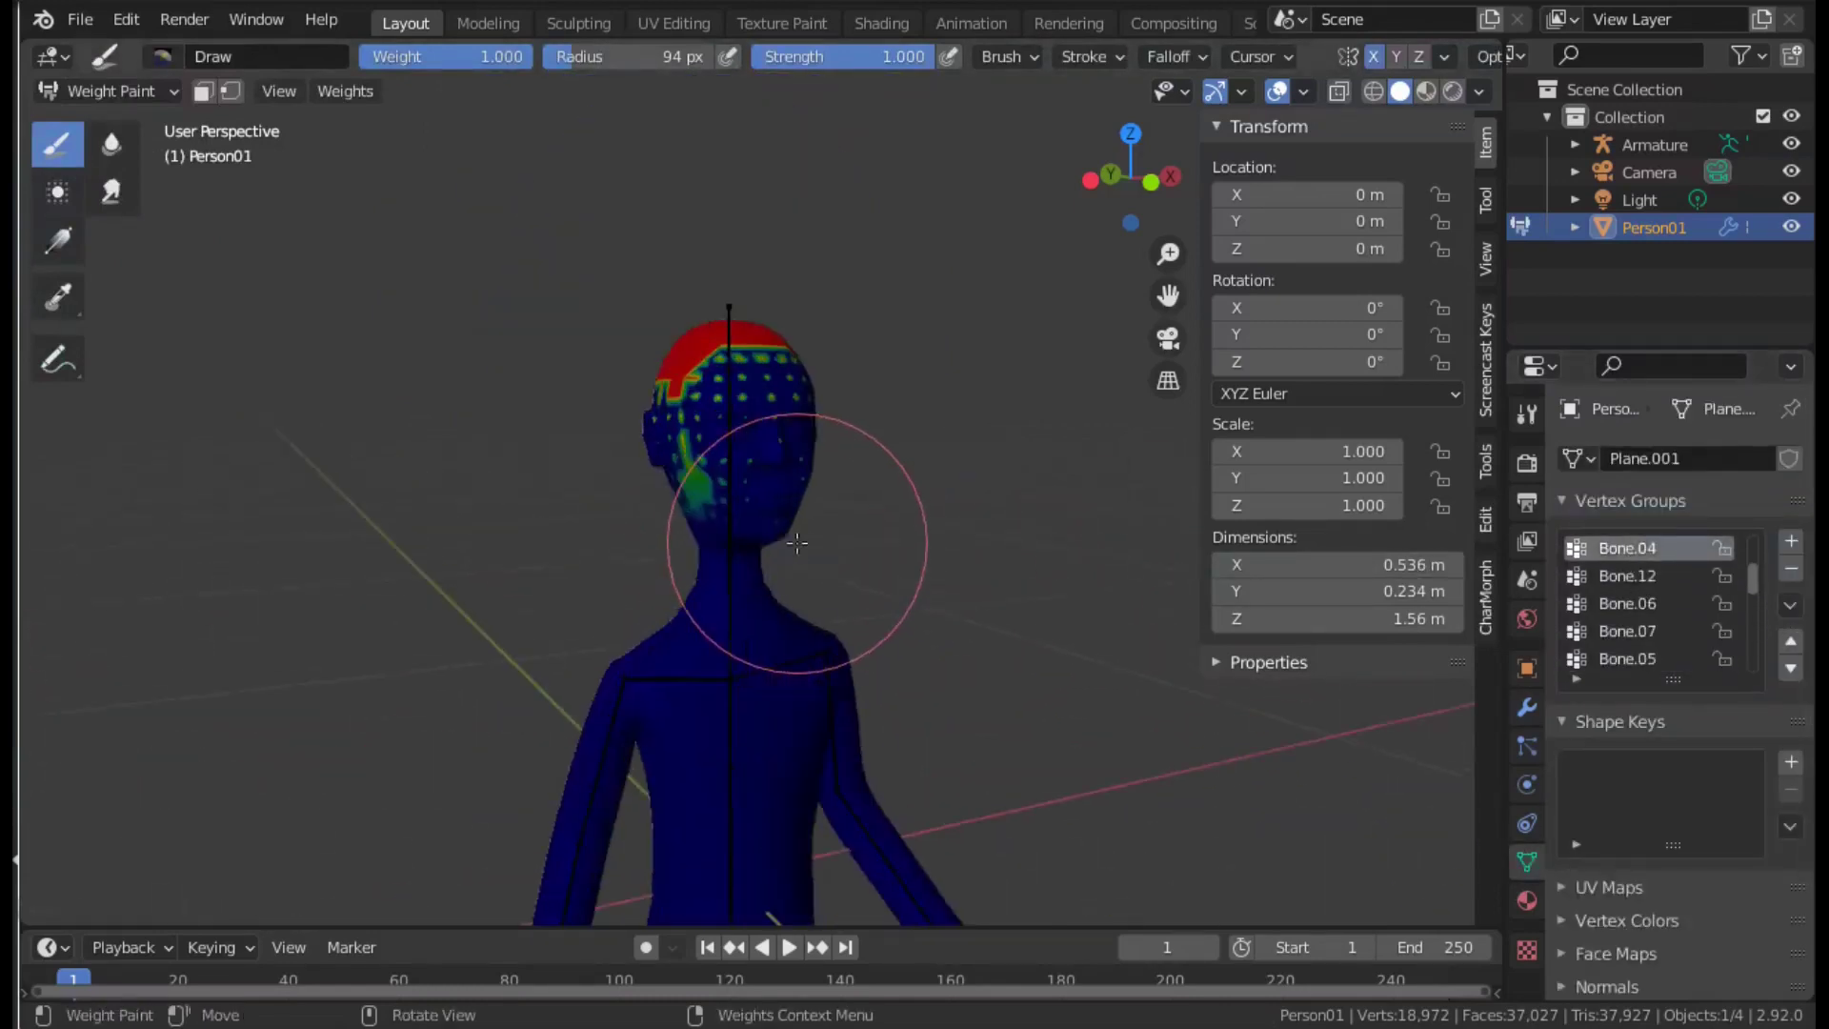
left_click(1790, 605)
left_click(1613, 255)
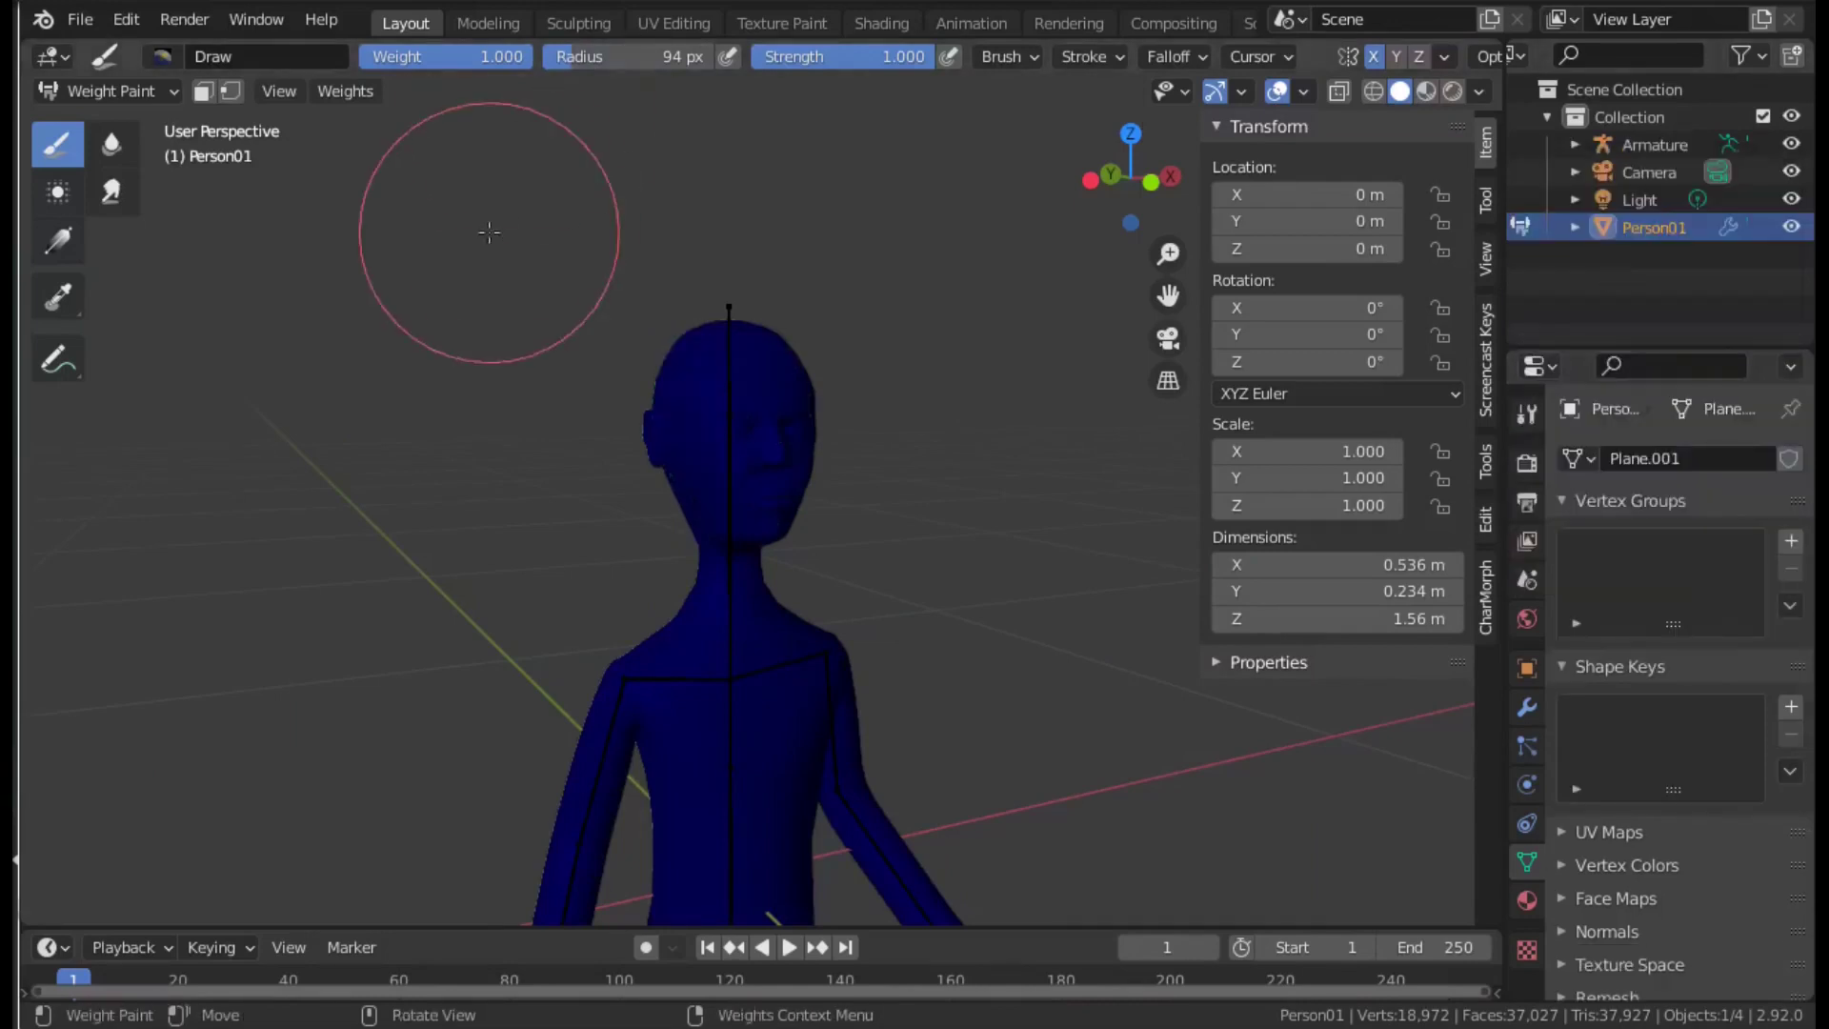
left_click(346, 91)
left_click(390, 120)
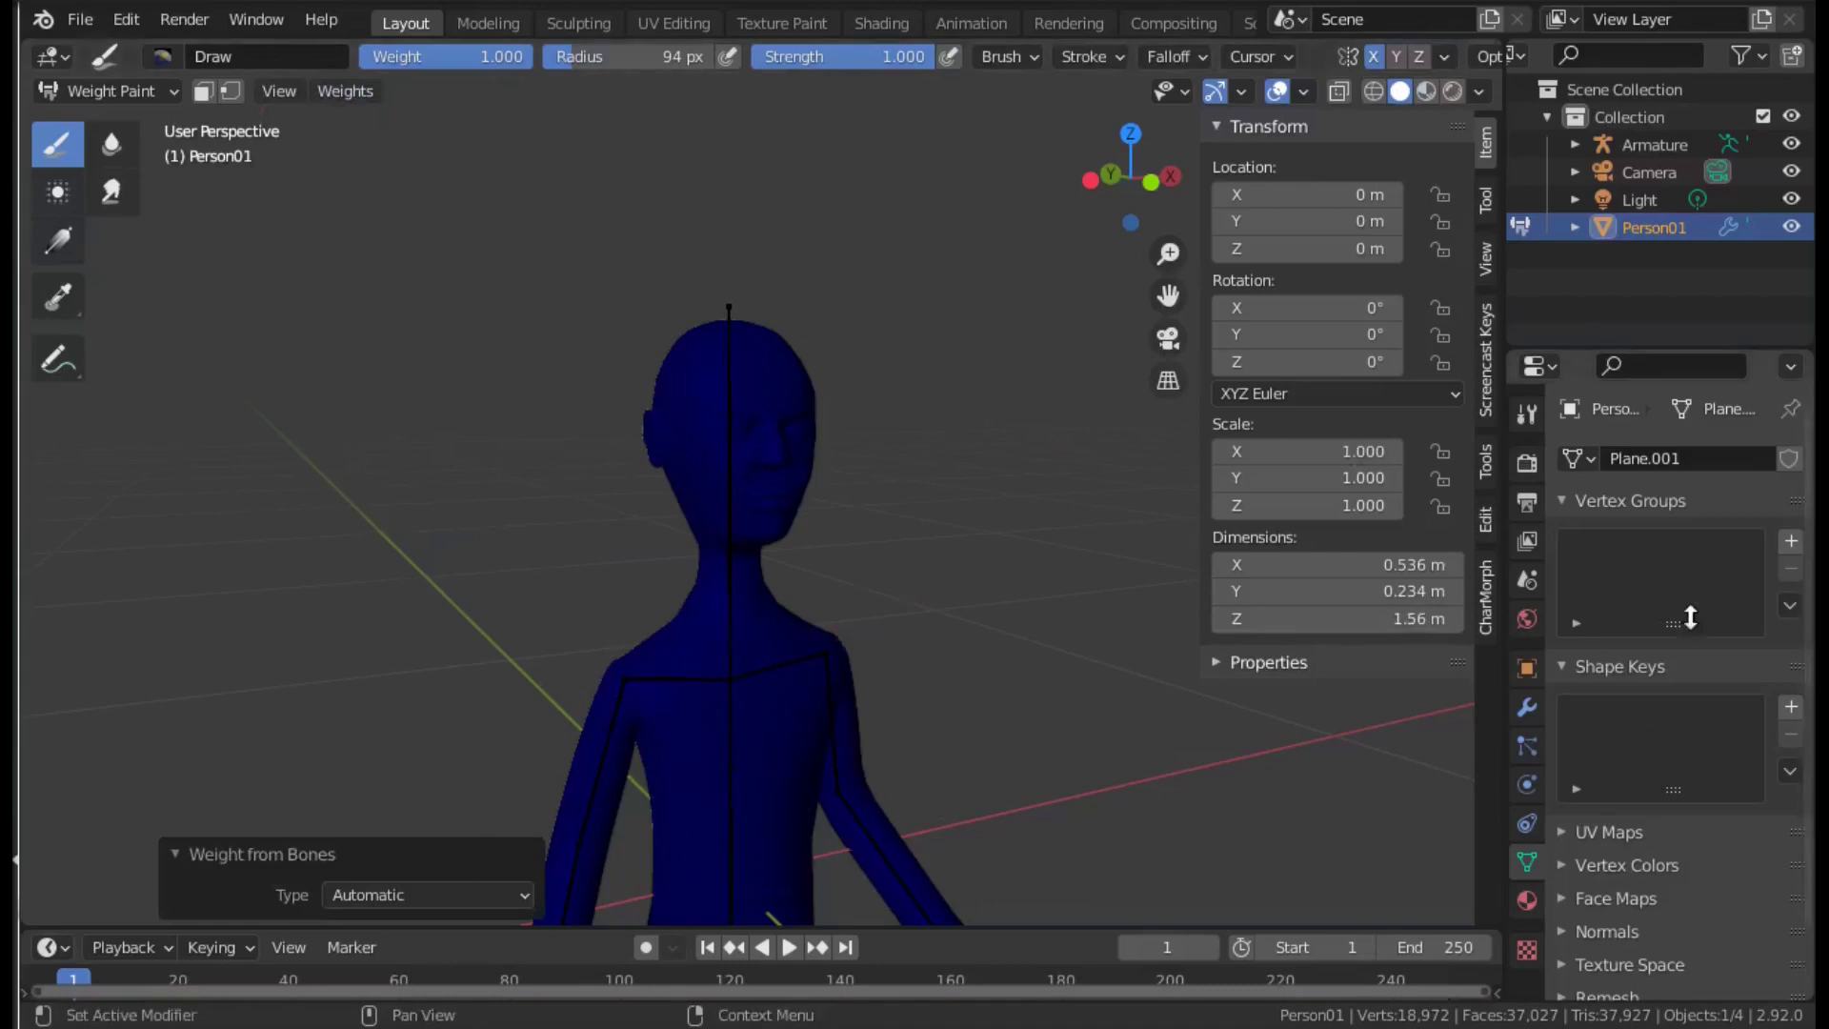
key("Tab")
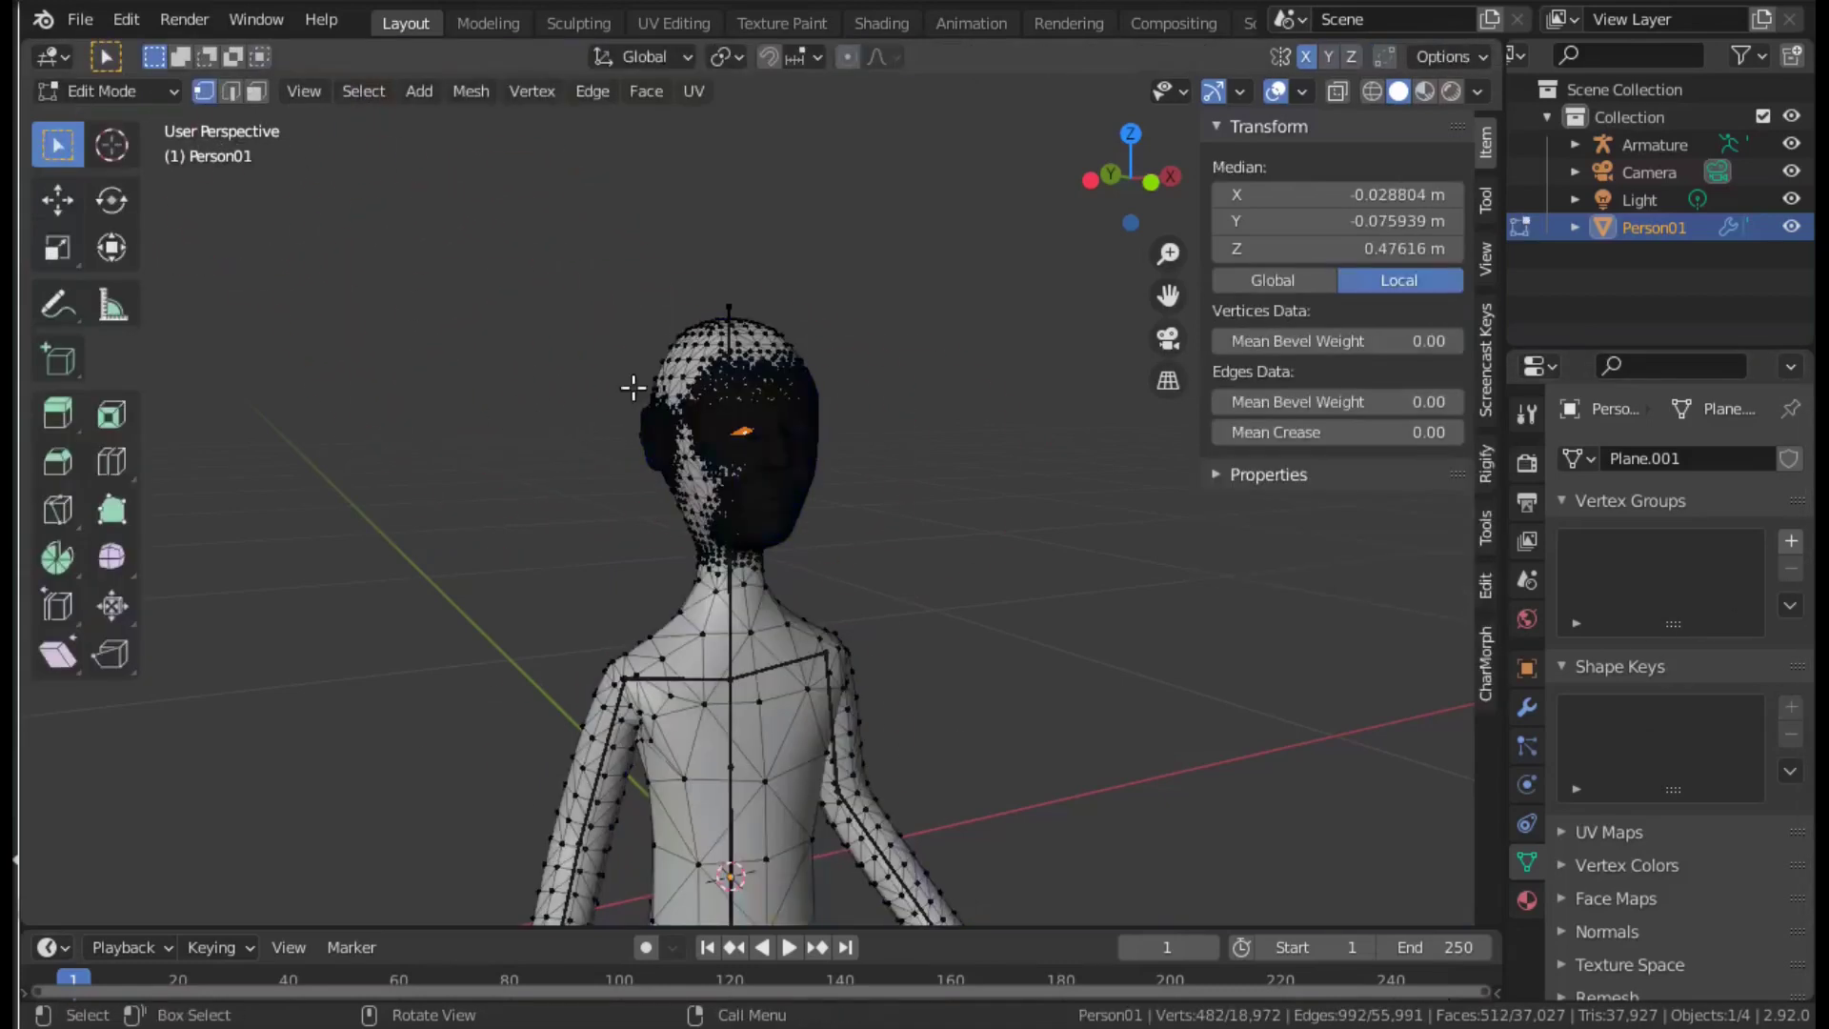
Return to Object Mode, check the armature's bones in Edit Mode, then select Person01.
left_click(110, 90)
left_click(131, 124)
left_click(731, 310)
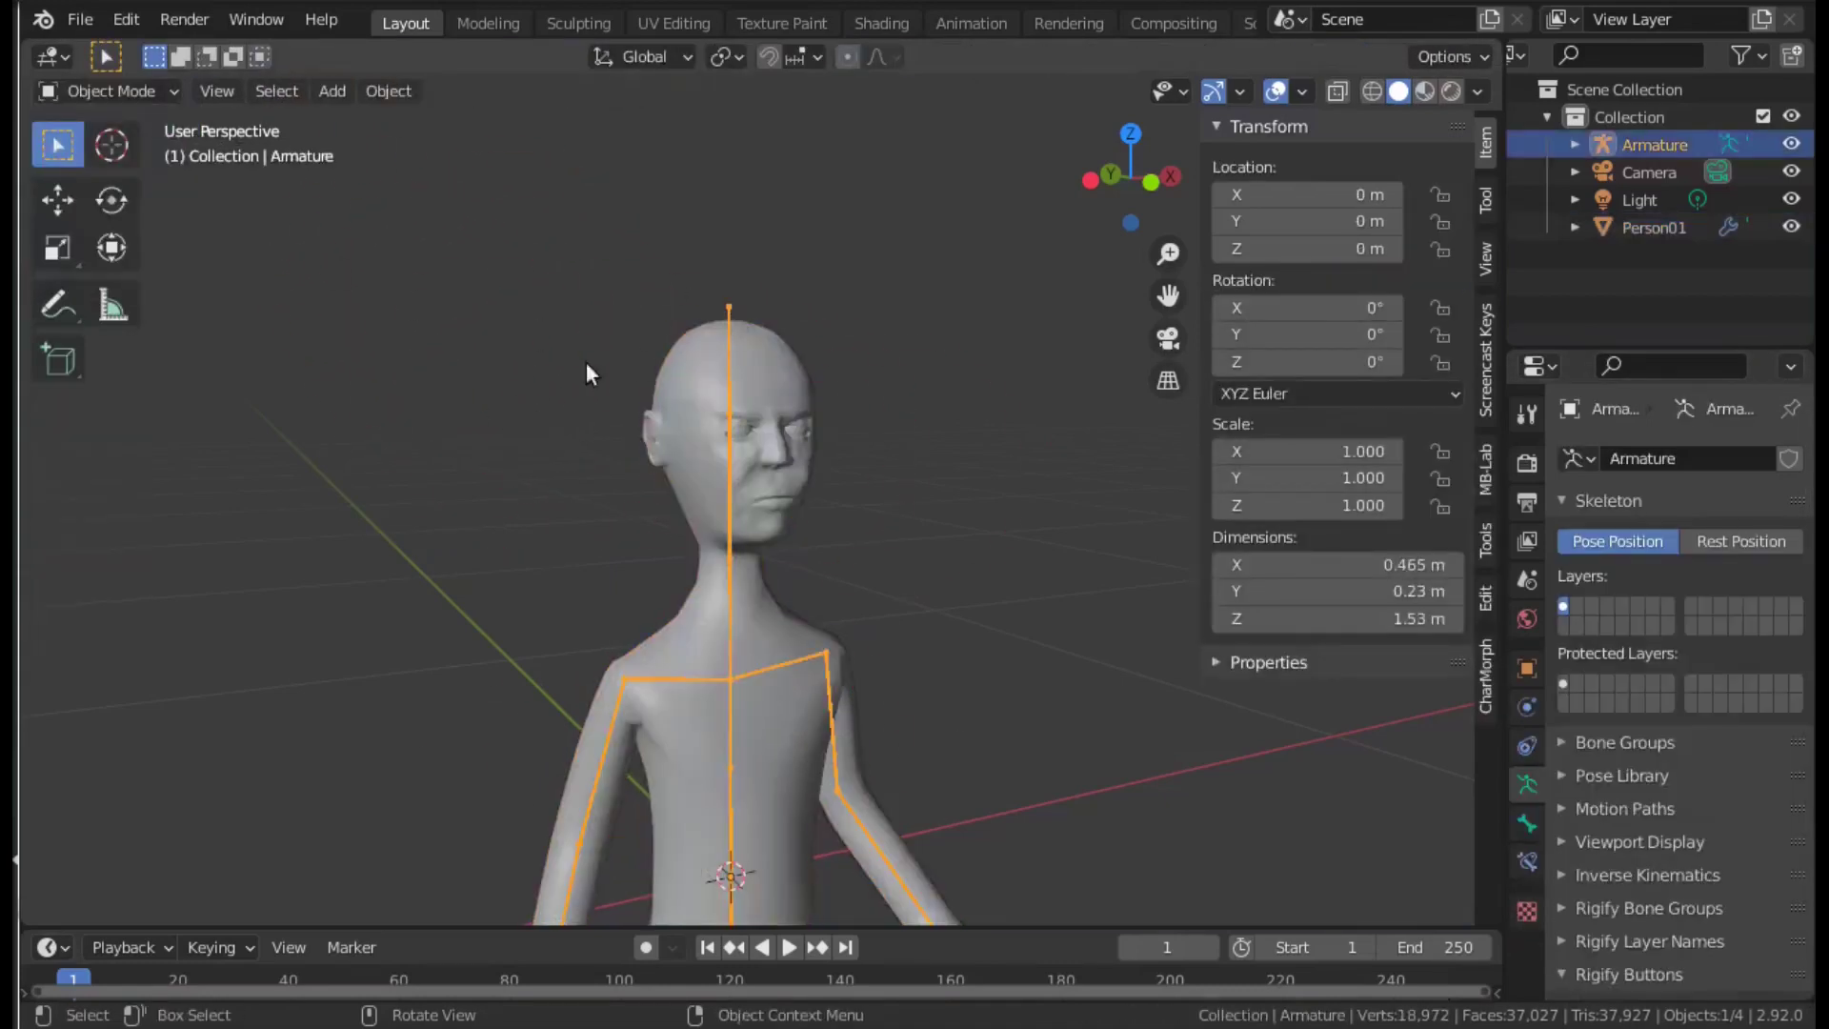
key("Tab")
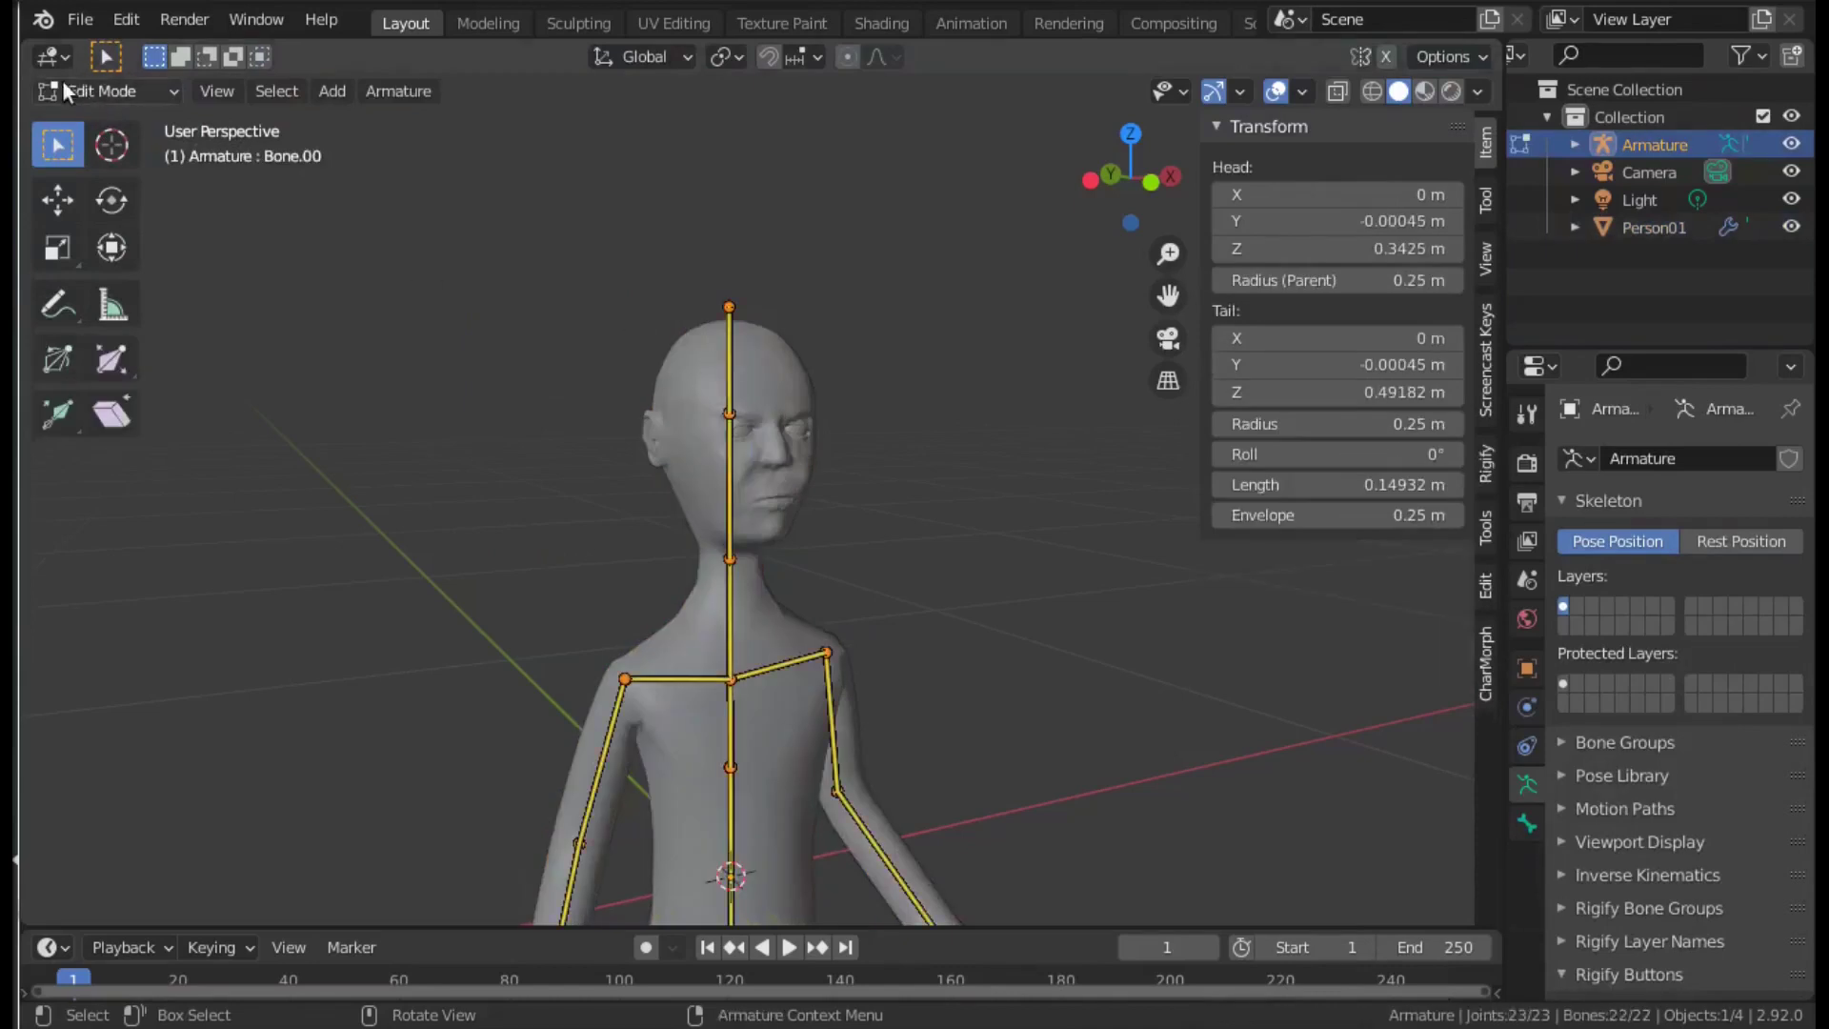
left_click(64, 90)
left_click(96, 116)
Put Person01 in Weight Paint and assign automatic weights from the bones.
left_click(774, 376)
left_click(110, 91)
left_click(153, 242)
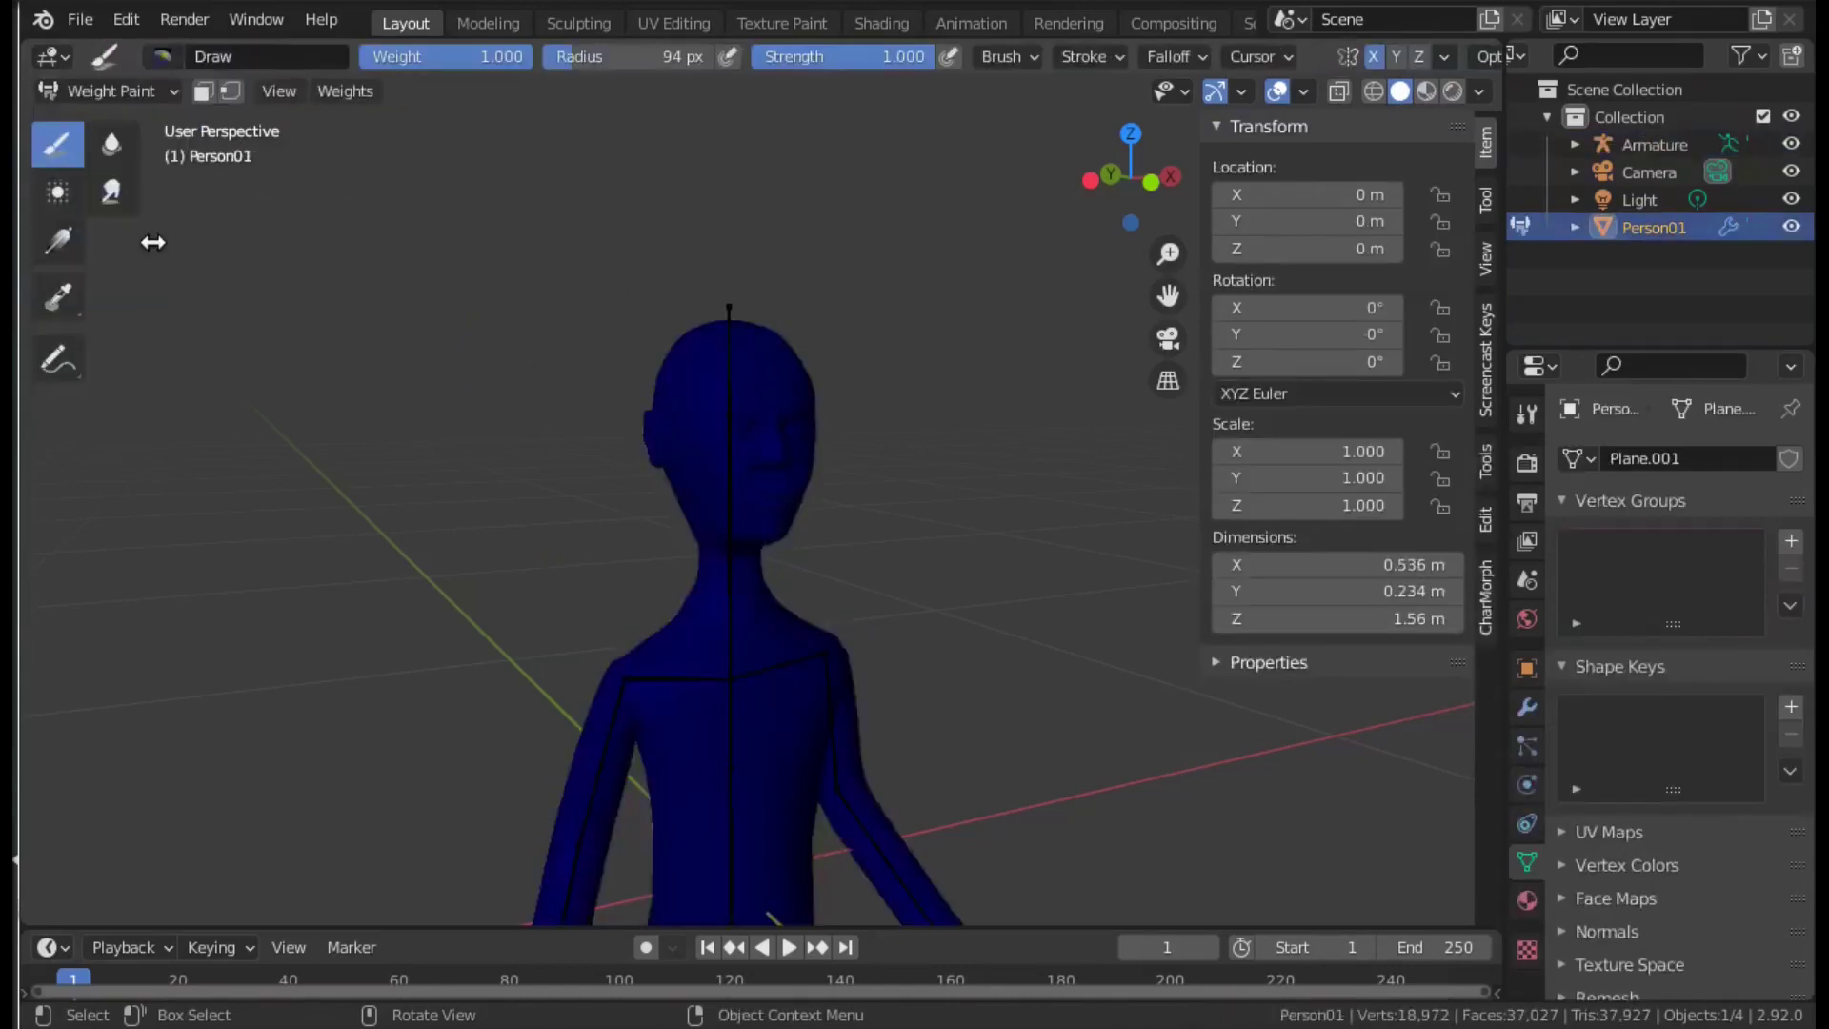
left_click(345, 90)
left_click(438, 118)
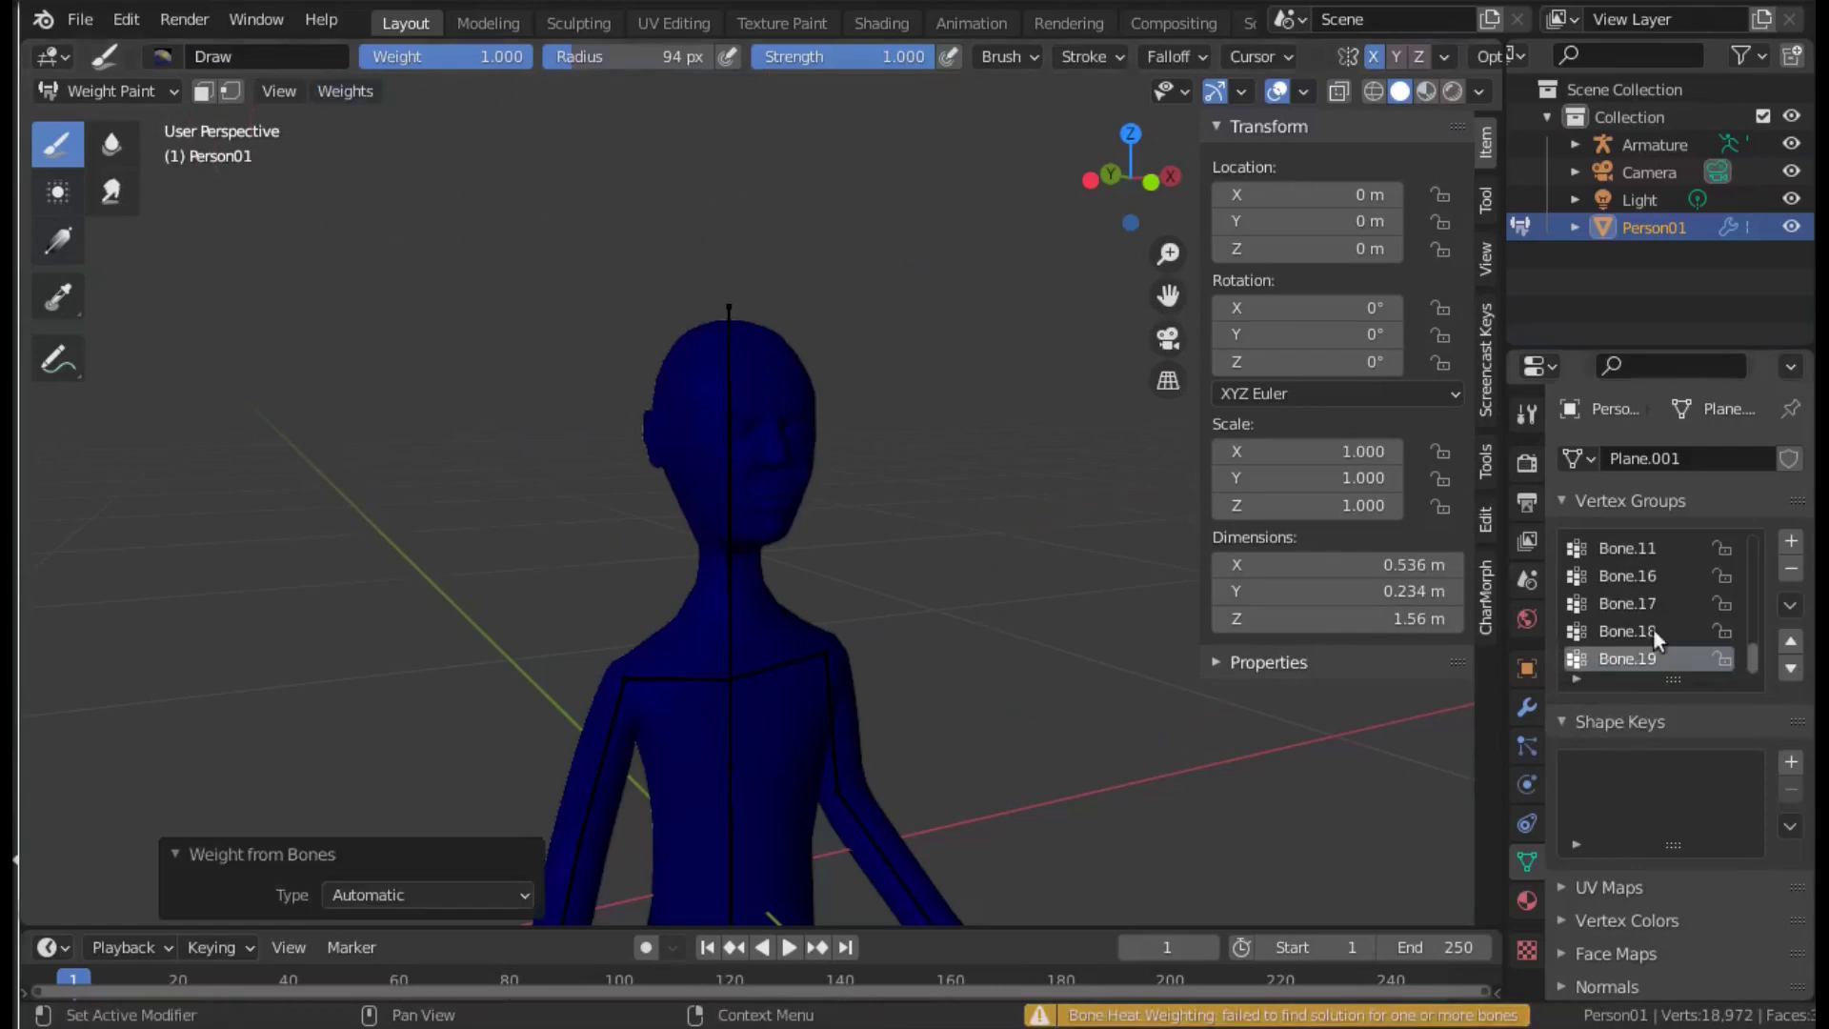
Delete all the resulting vertex groups and enter Edit Mode on the whole mesh.
scroll(1636, 578, "down", 2)
left_click(1791, 538)
left_click(1617, 884)
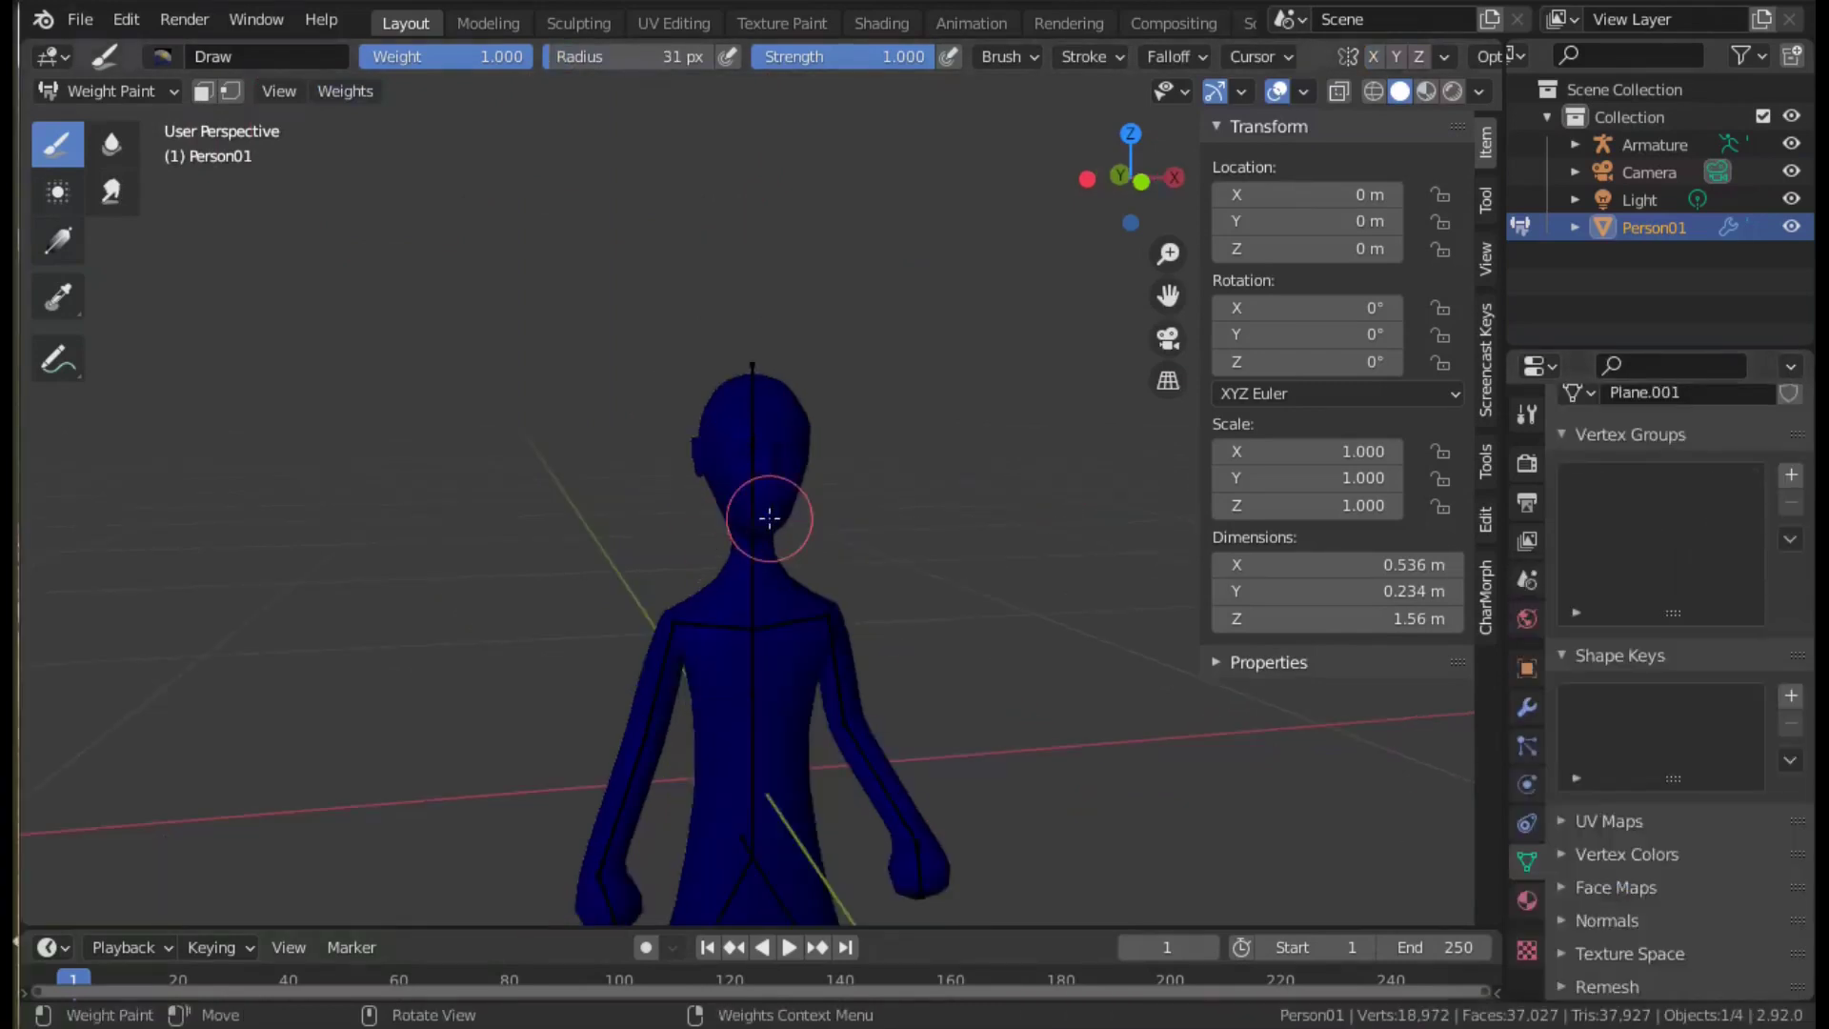
key("Tab")
scroll(855, 539, "up", 6)
scroll(822, 522, "down", 3)
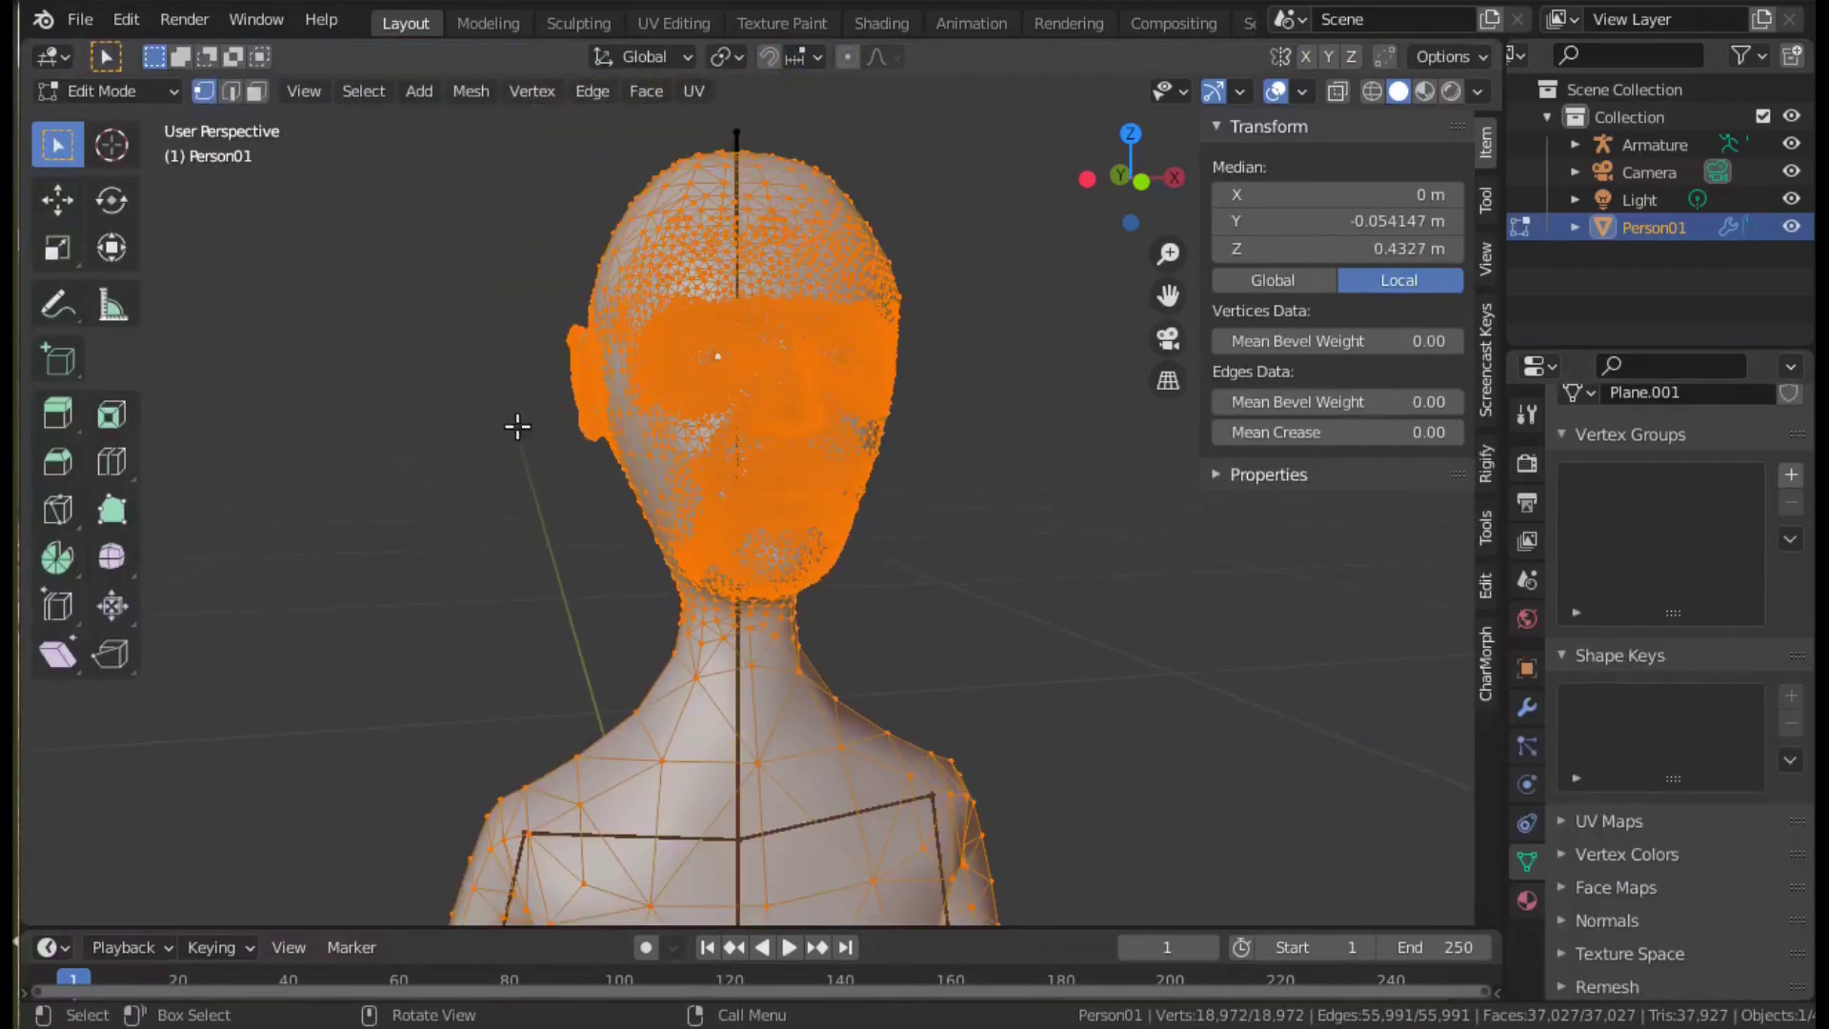
Select all vertices linked to one vertex of Person01 and turn on X-ray.
left_click(202, 59)
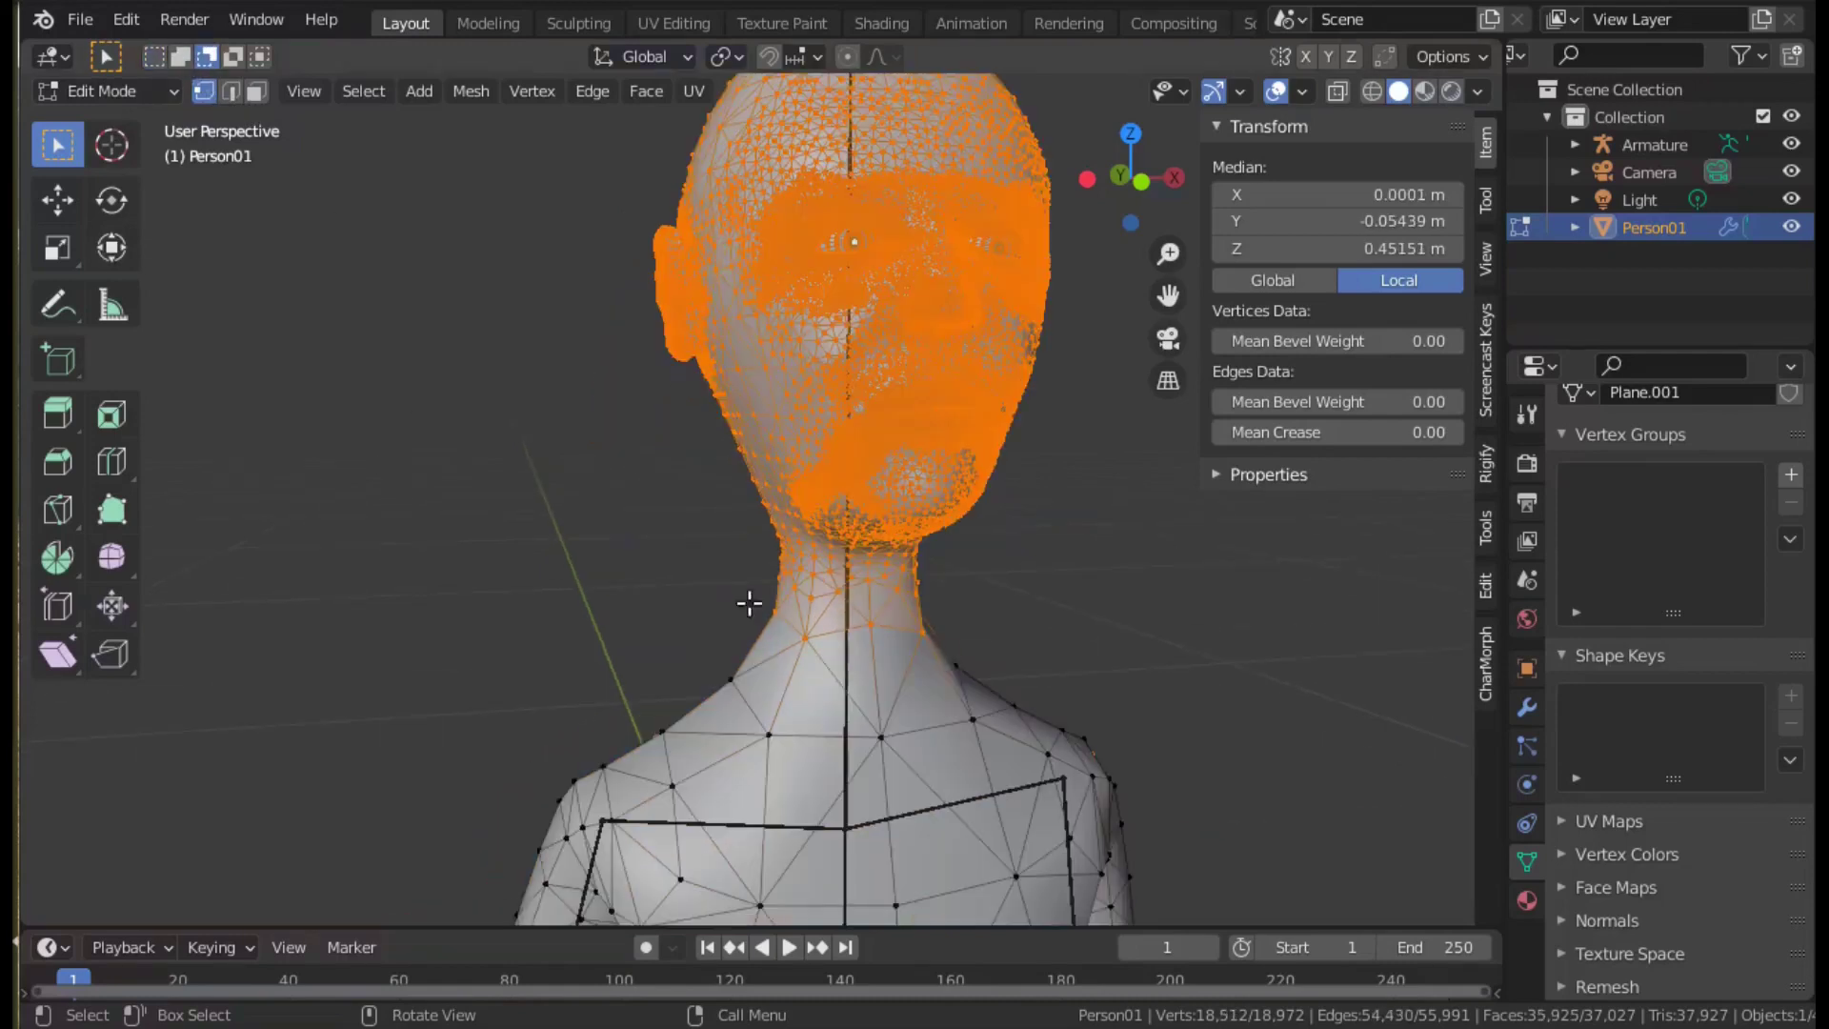
left_click(762, 416)
left_click(364, 90)
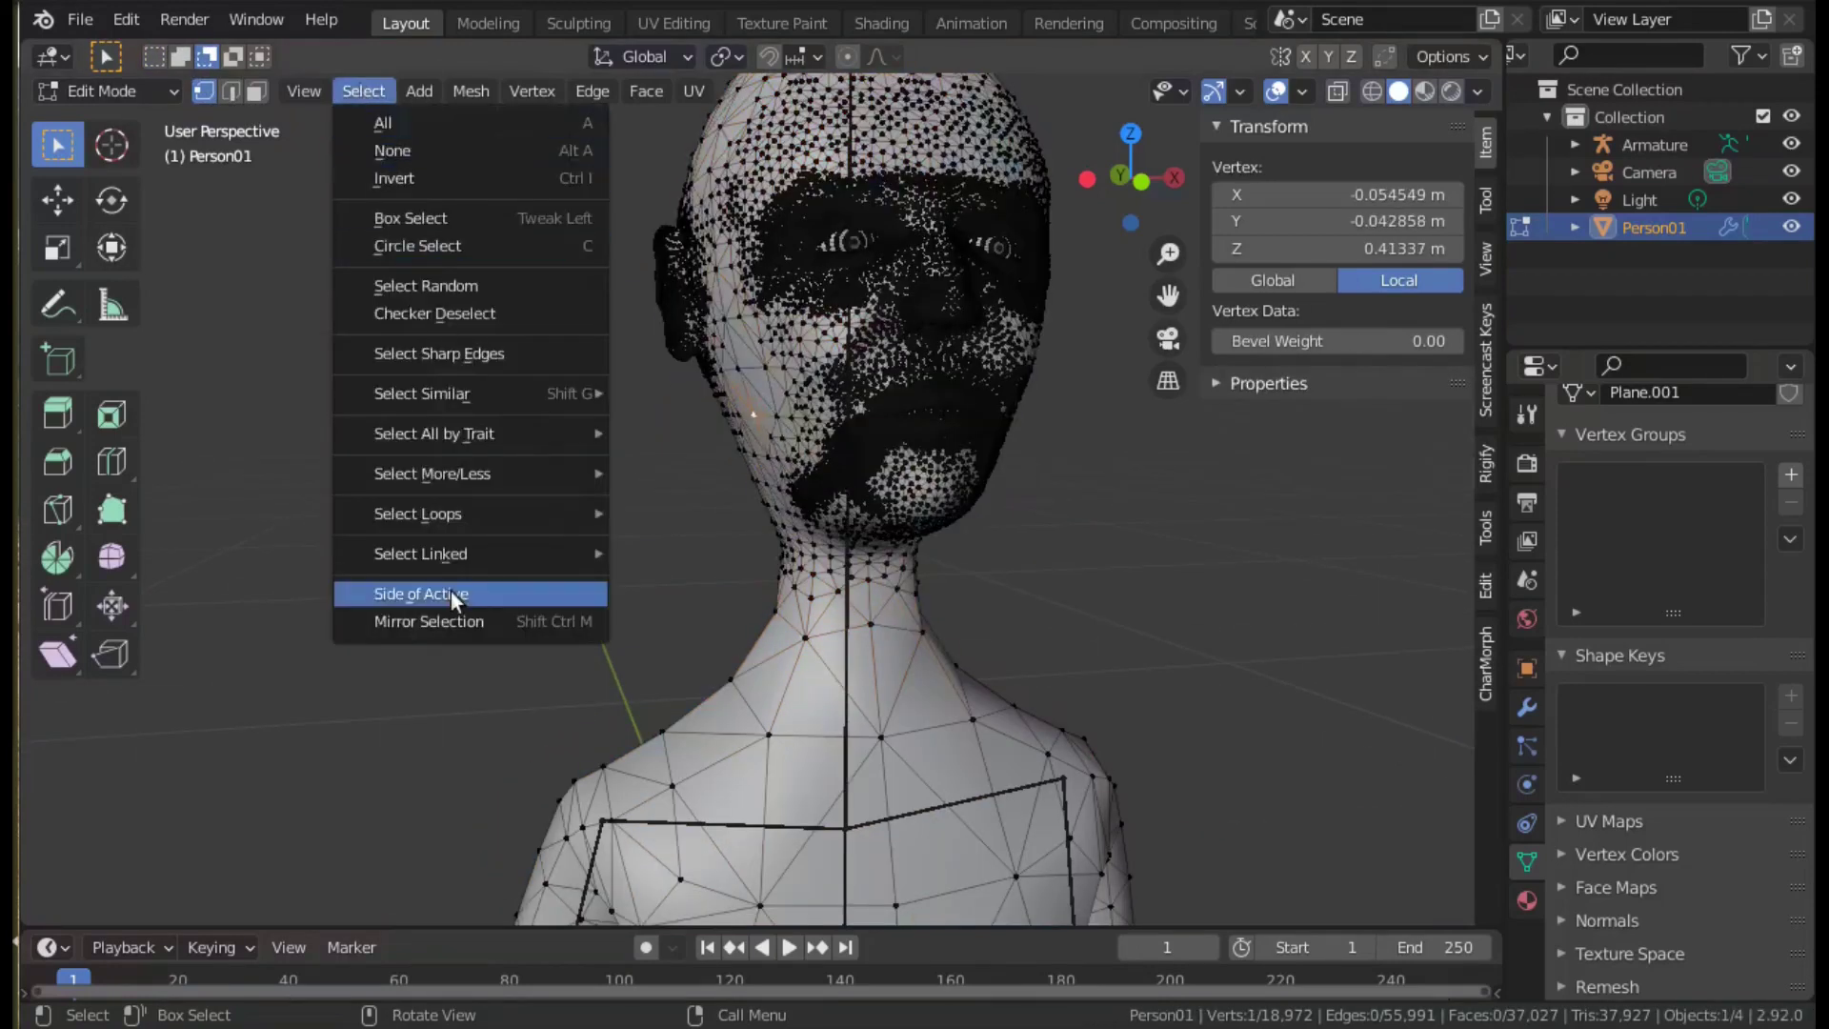
left_click(695, 550)
scroll(934, 641, "down", 3)
scroll(857, 572, "down", 2)
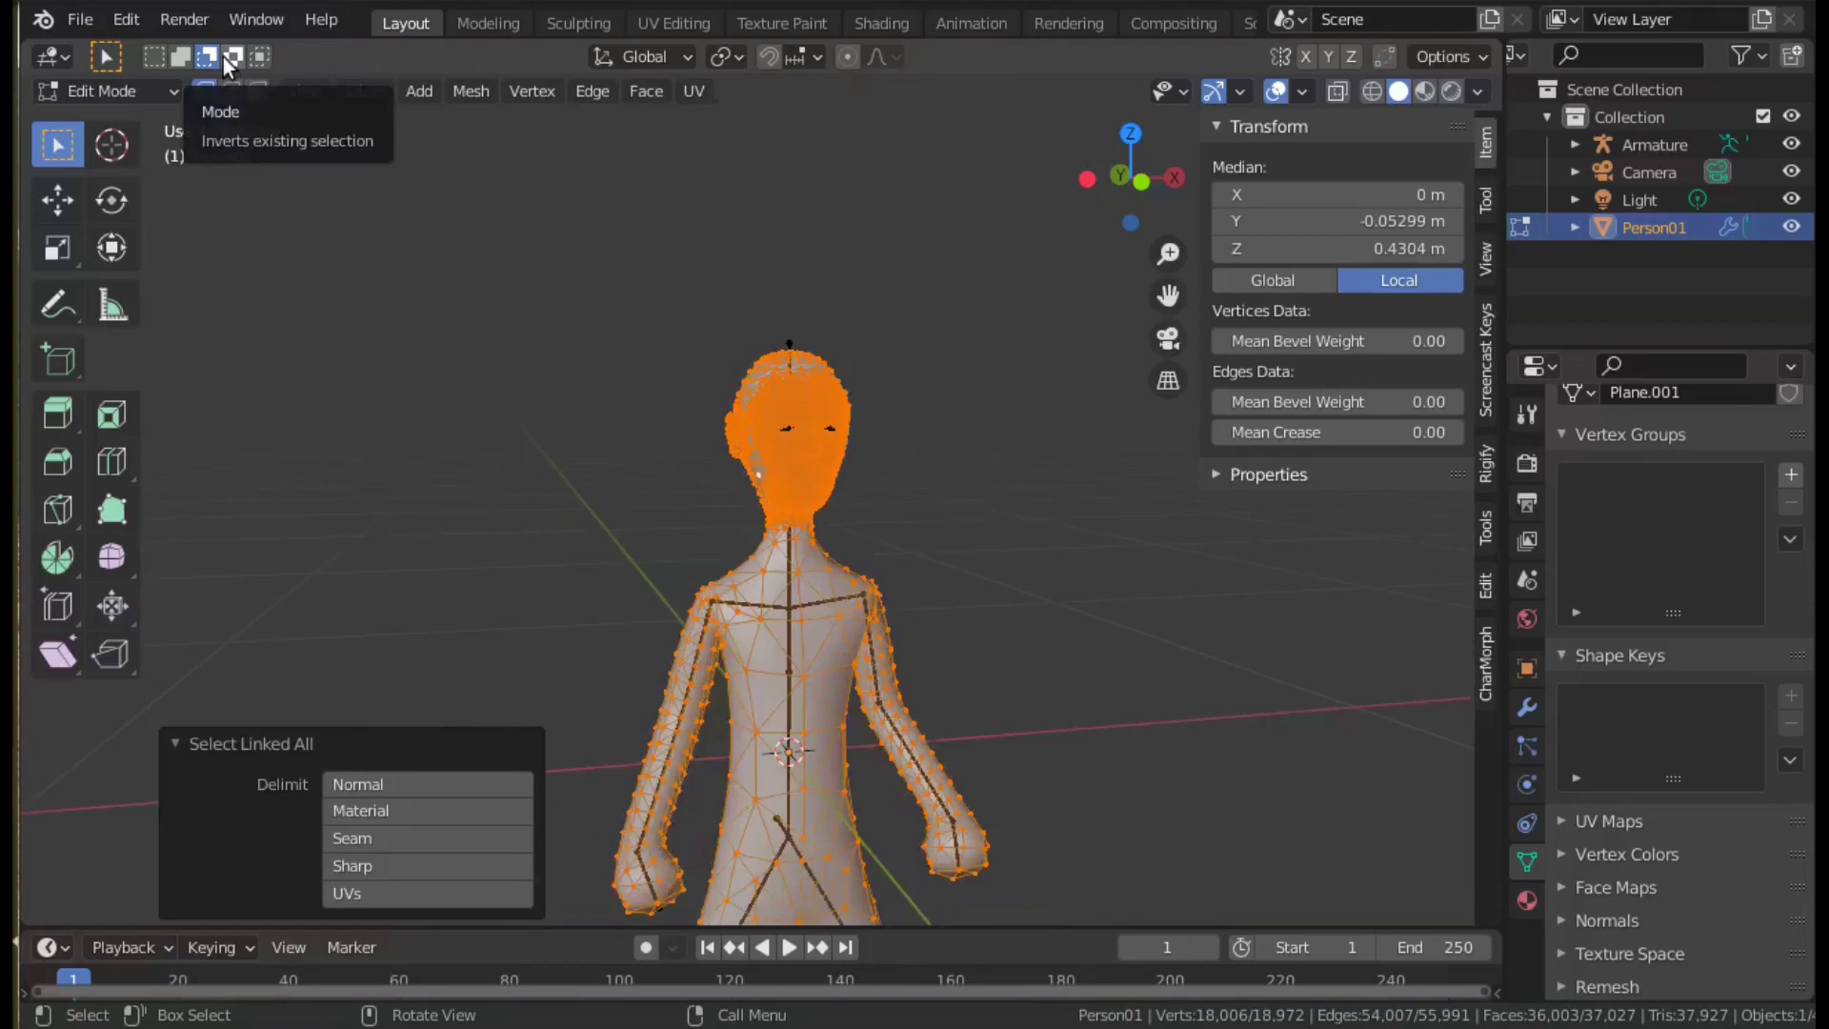
scroll(612, 559, "down", 2)
middle_click_drag(612, 559, 621, 181, "shift")
scroll(621, 181, "up", 3)
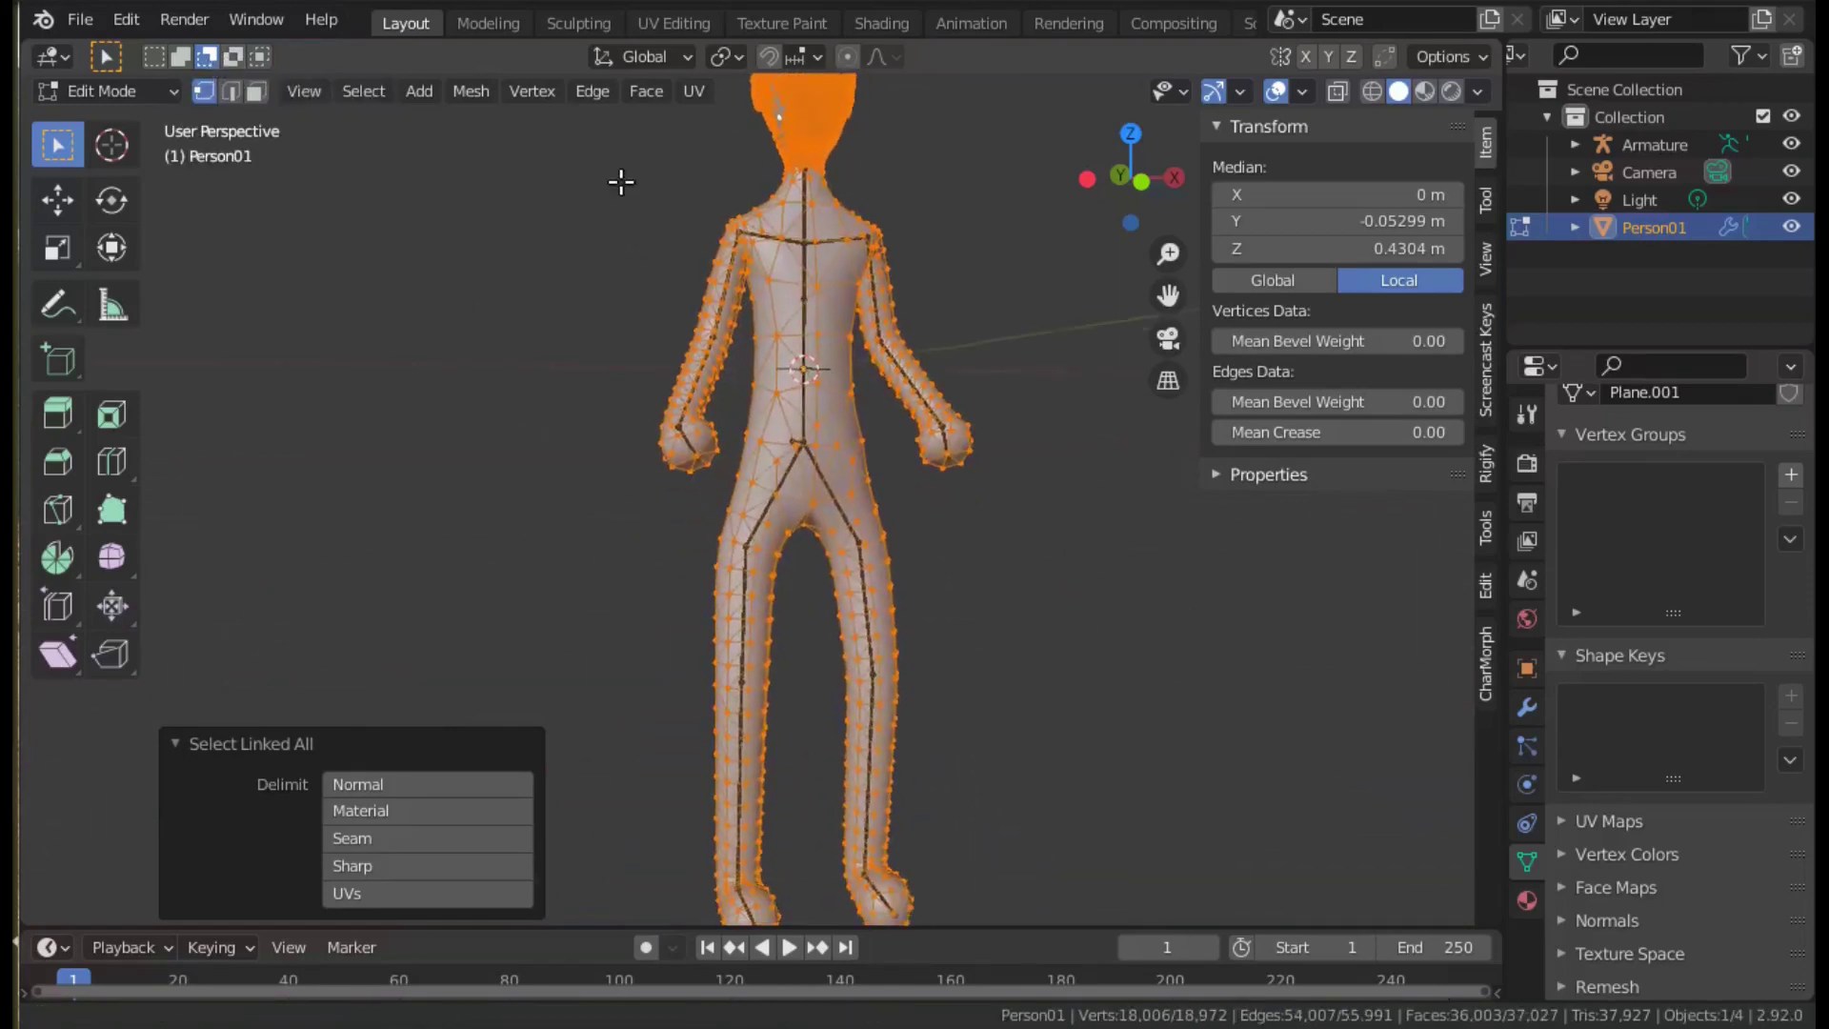
key("alt+z")
Box-deselect the body, leaving only head vertices, and add them to a new head_to_decimate vertex group.
middle_click_drag(857, 477, 1013, 695)
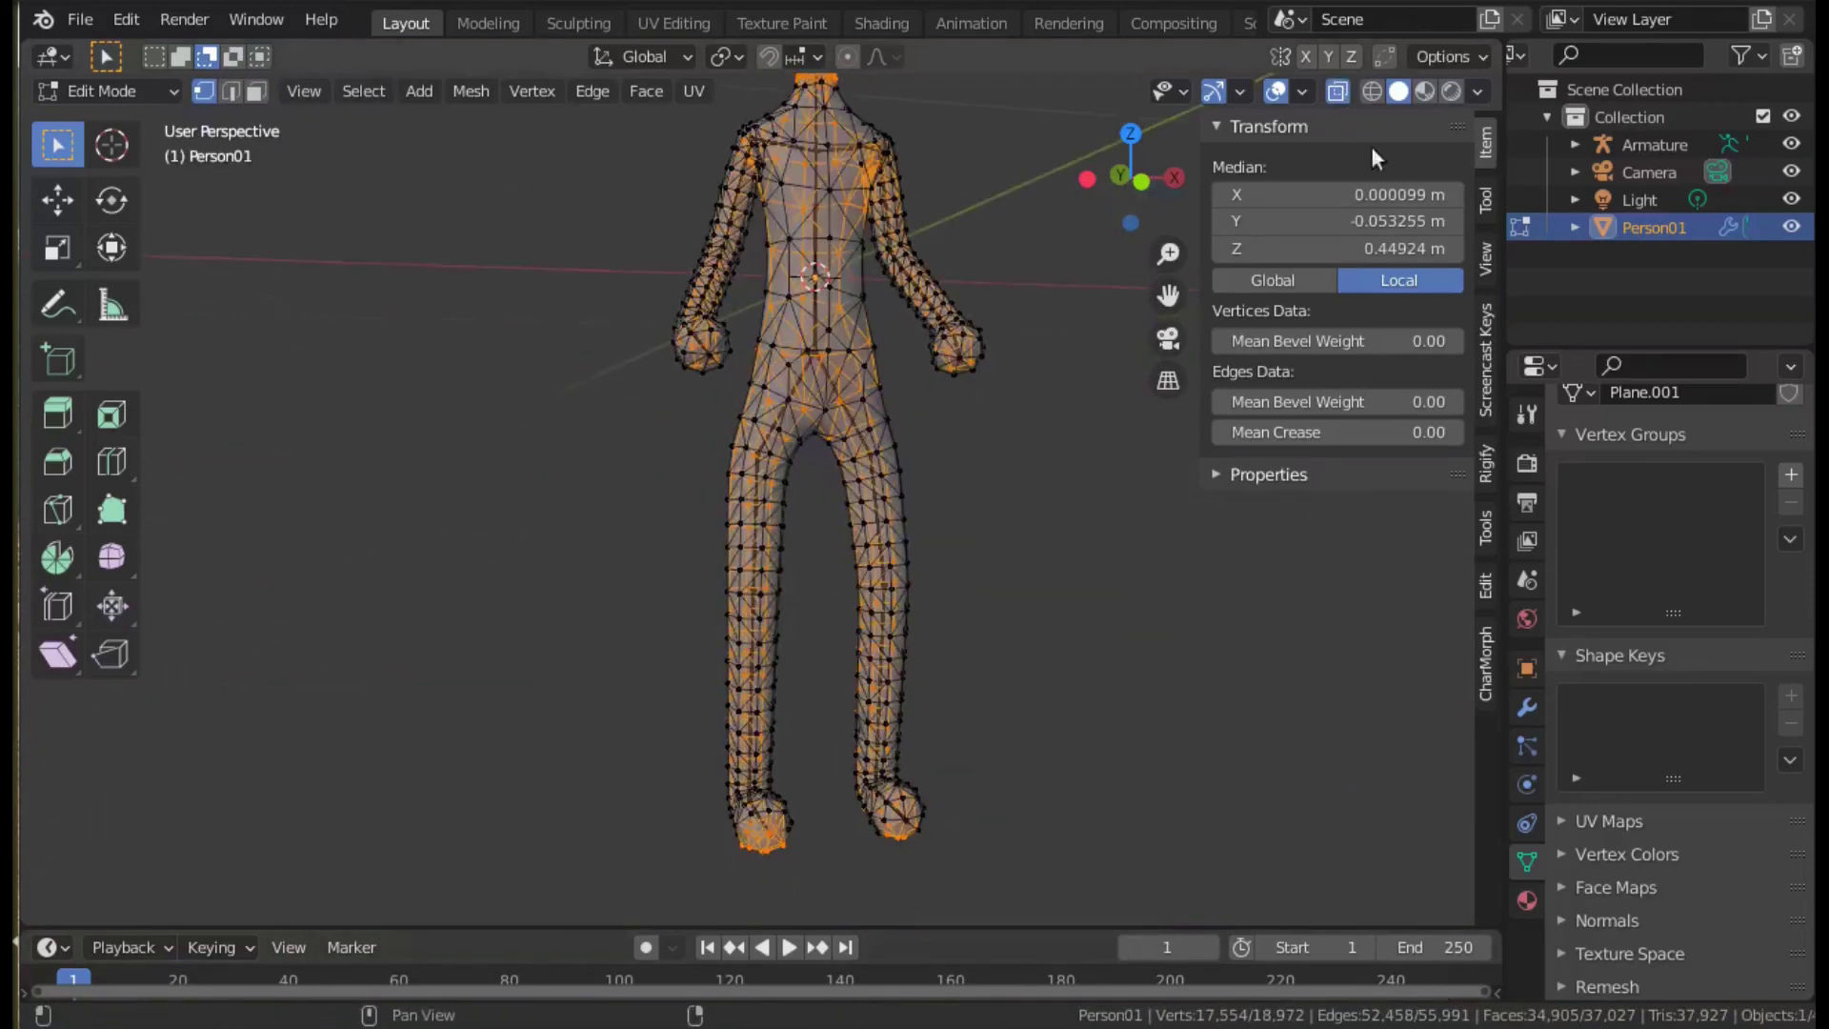
middle_click_drag(996, 434, 996, 454, "shift")
left_click_drag(1058, 99, 637, 929, "ctrl")
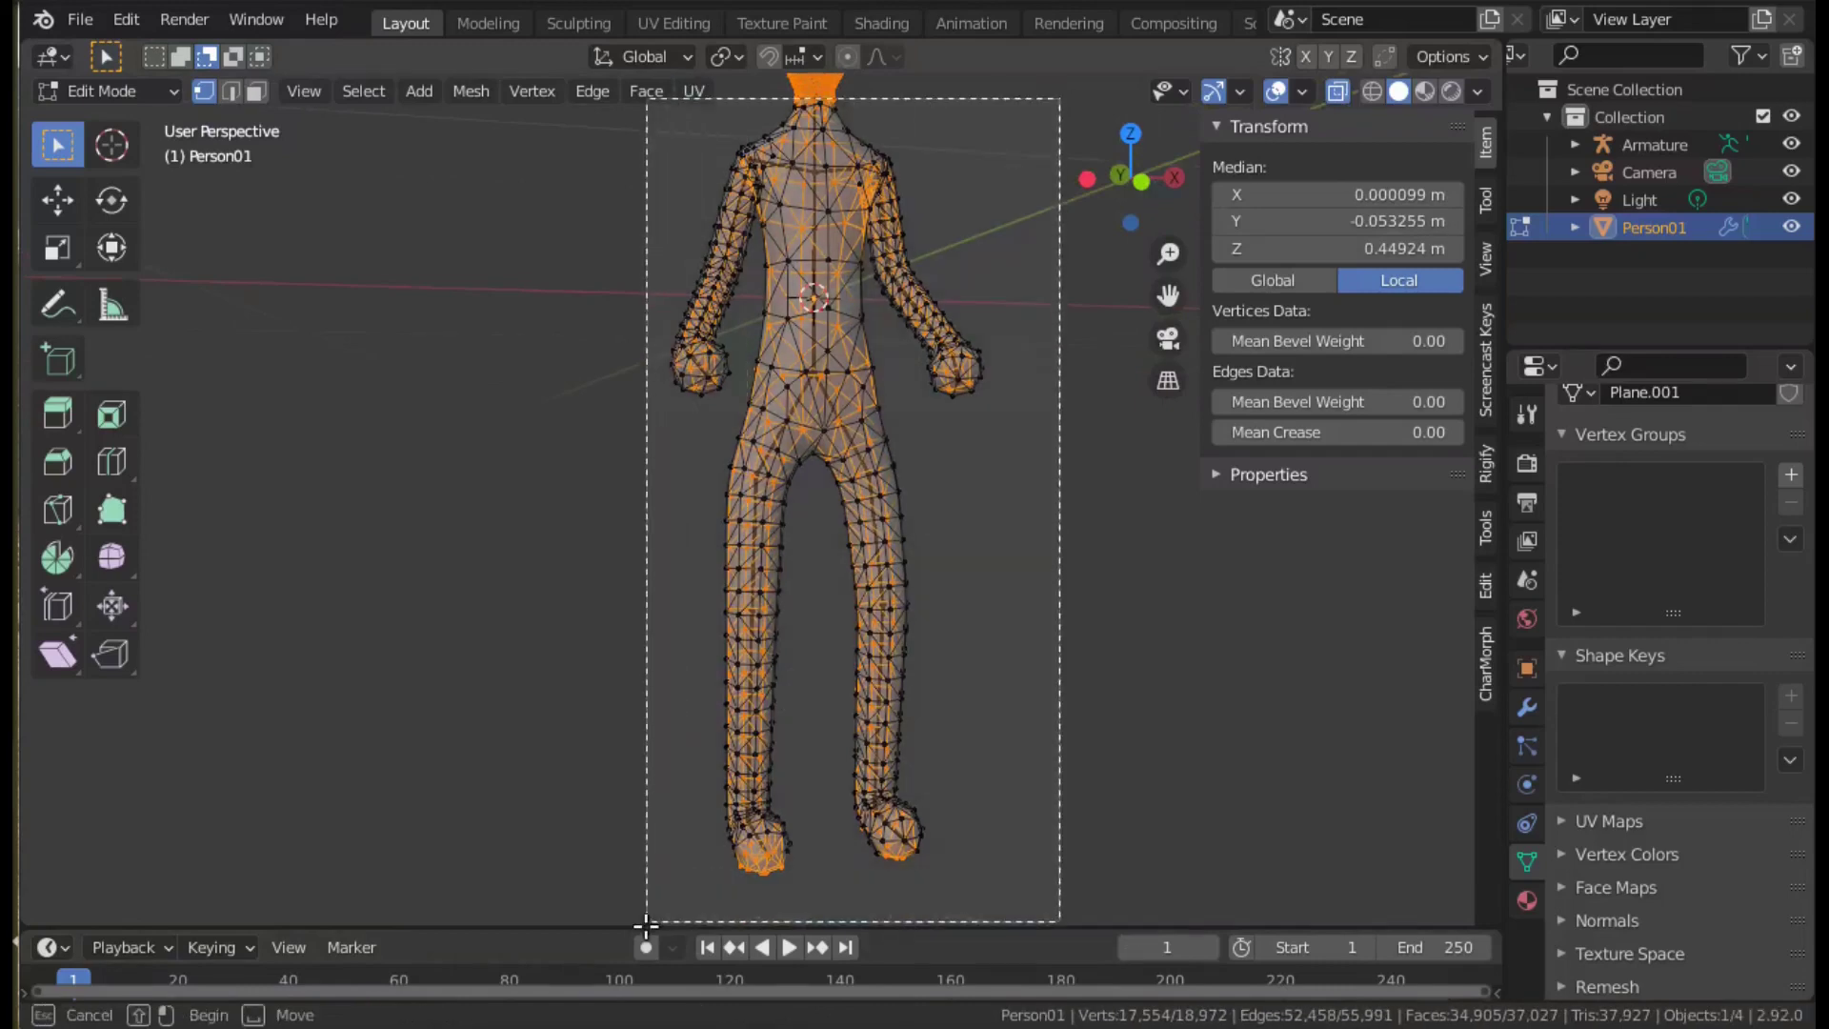
middle_click_drag(993, 117, 993, 498, "shift")
scroll(992, 498, "up", 1)
scroll(993, 498, "up", 6)
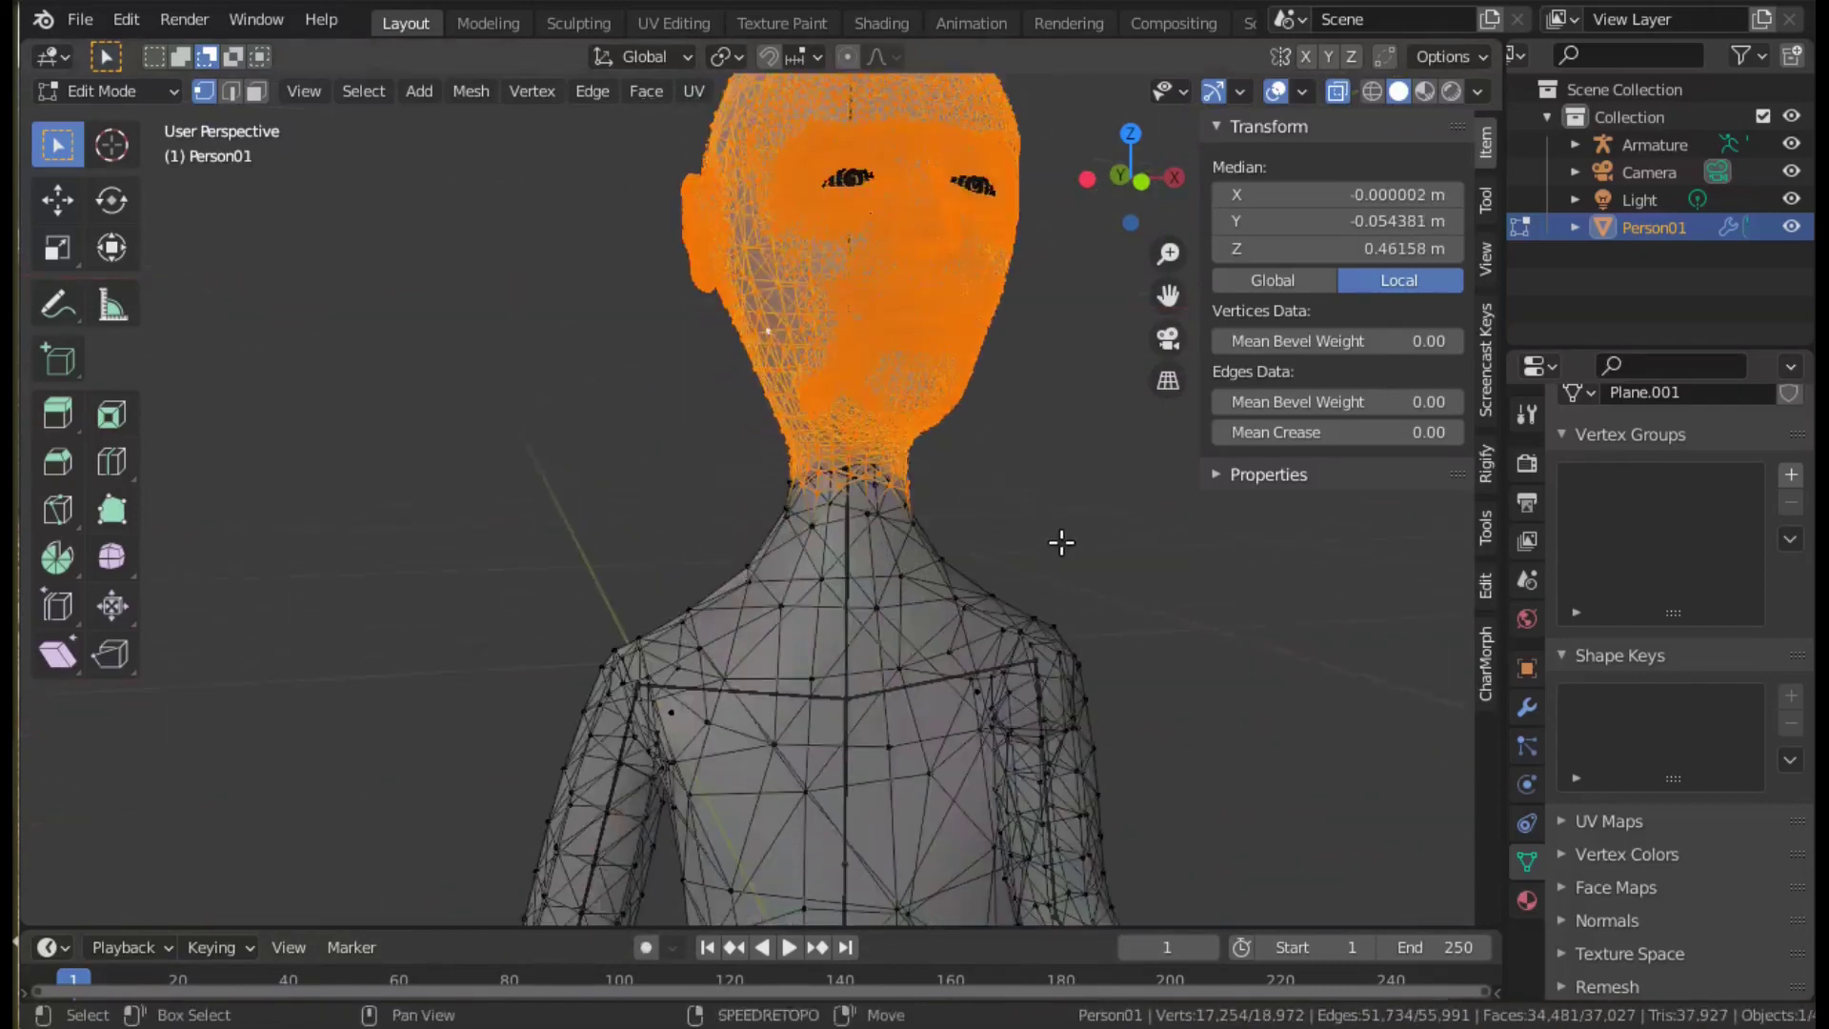
scroll(992, 498, "down", 3)
left_click(1788, 476)
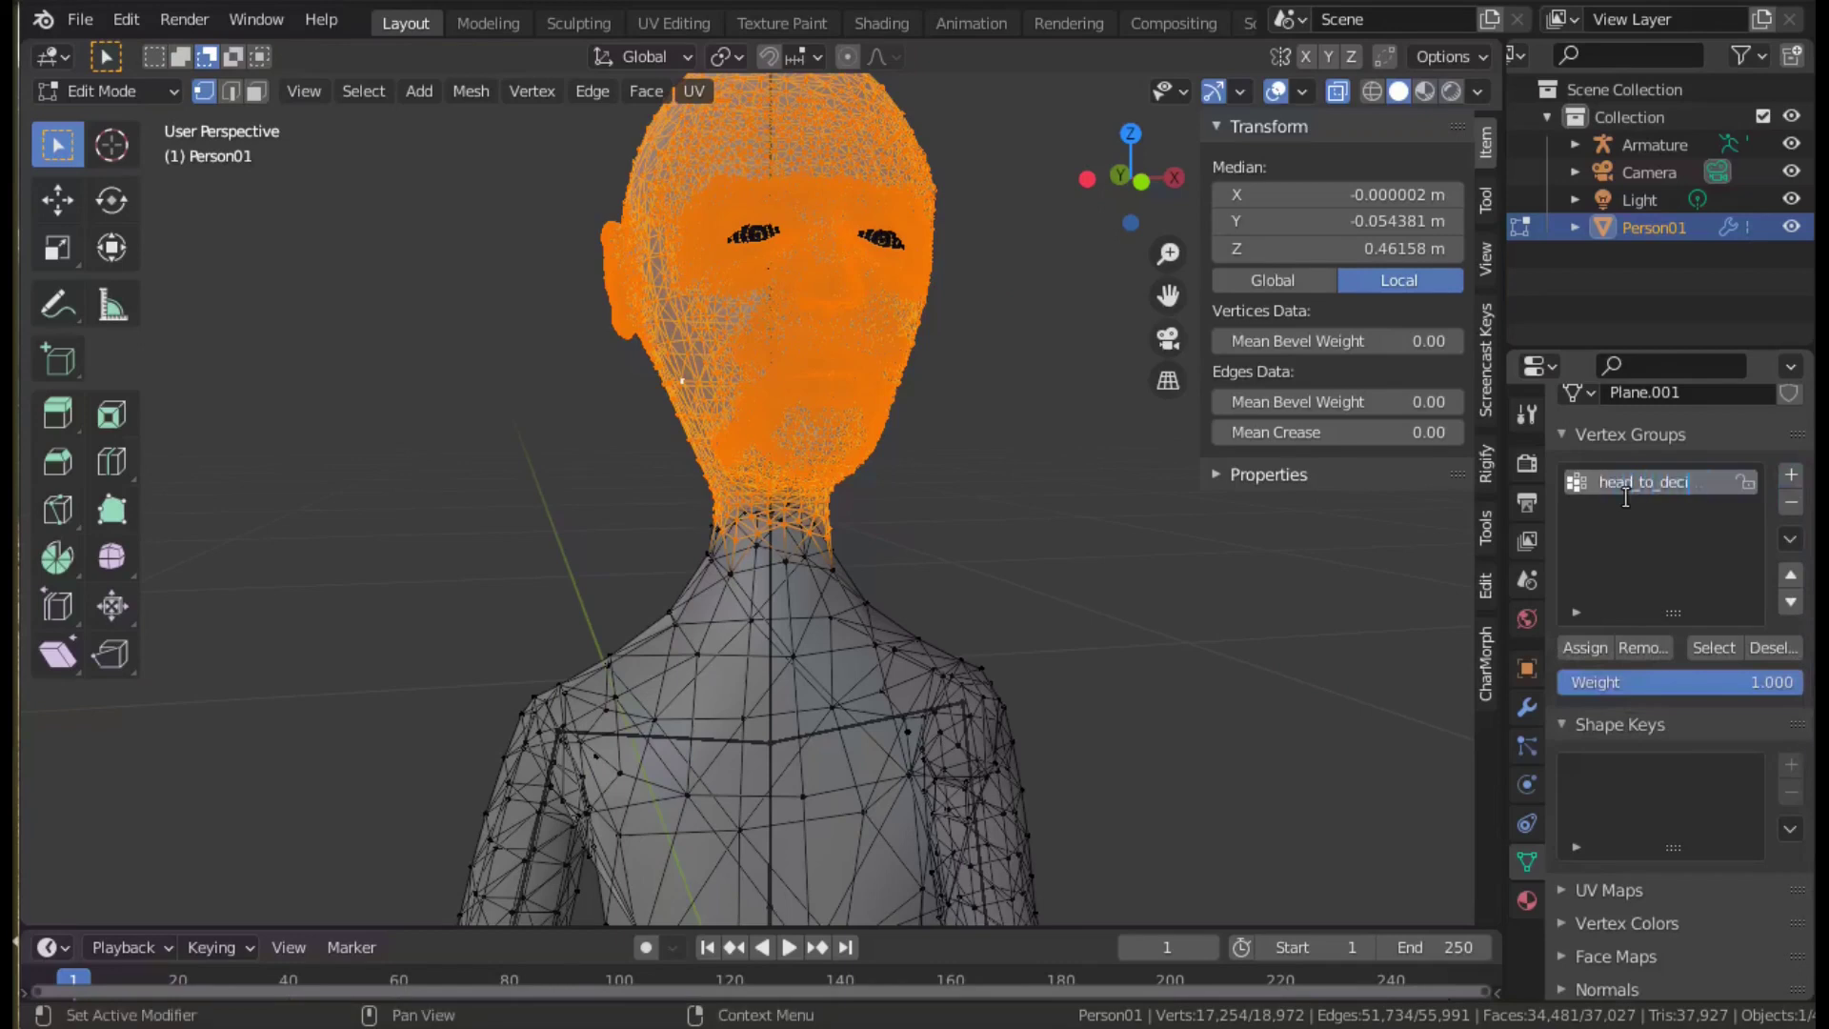
key("ctrl+Tab")
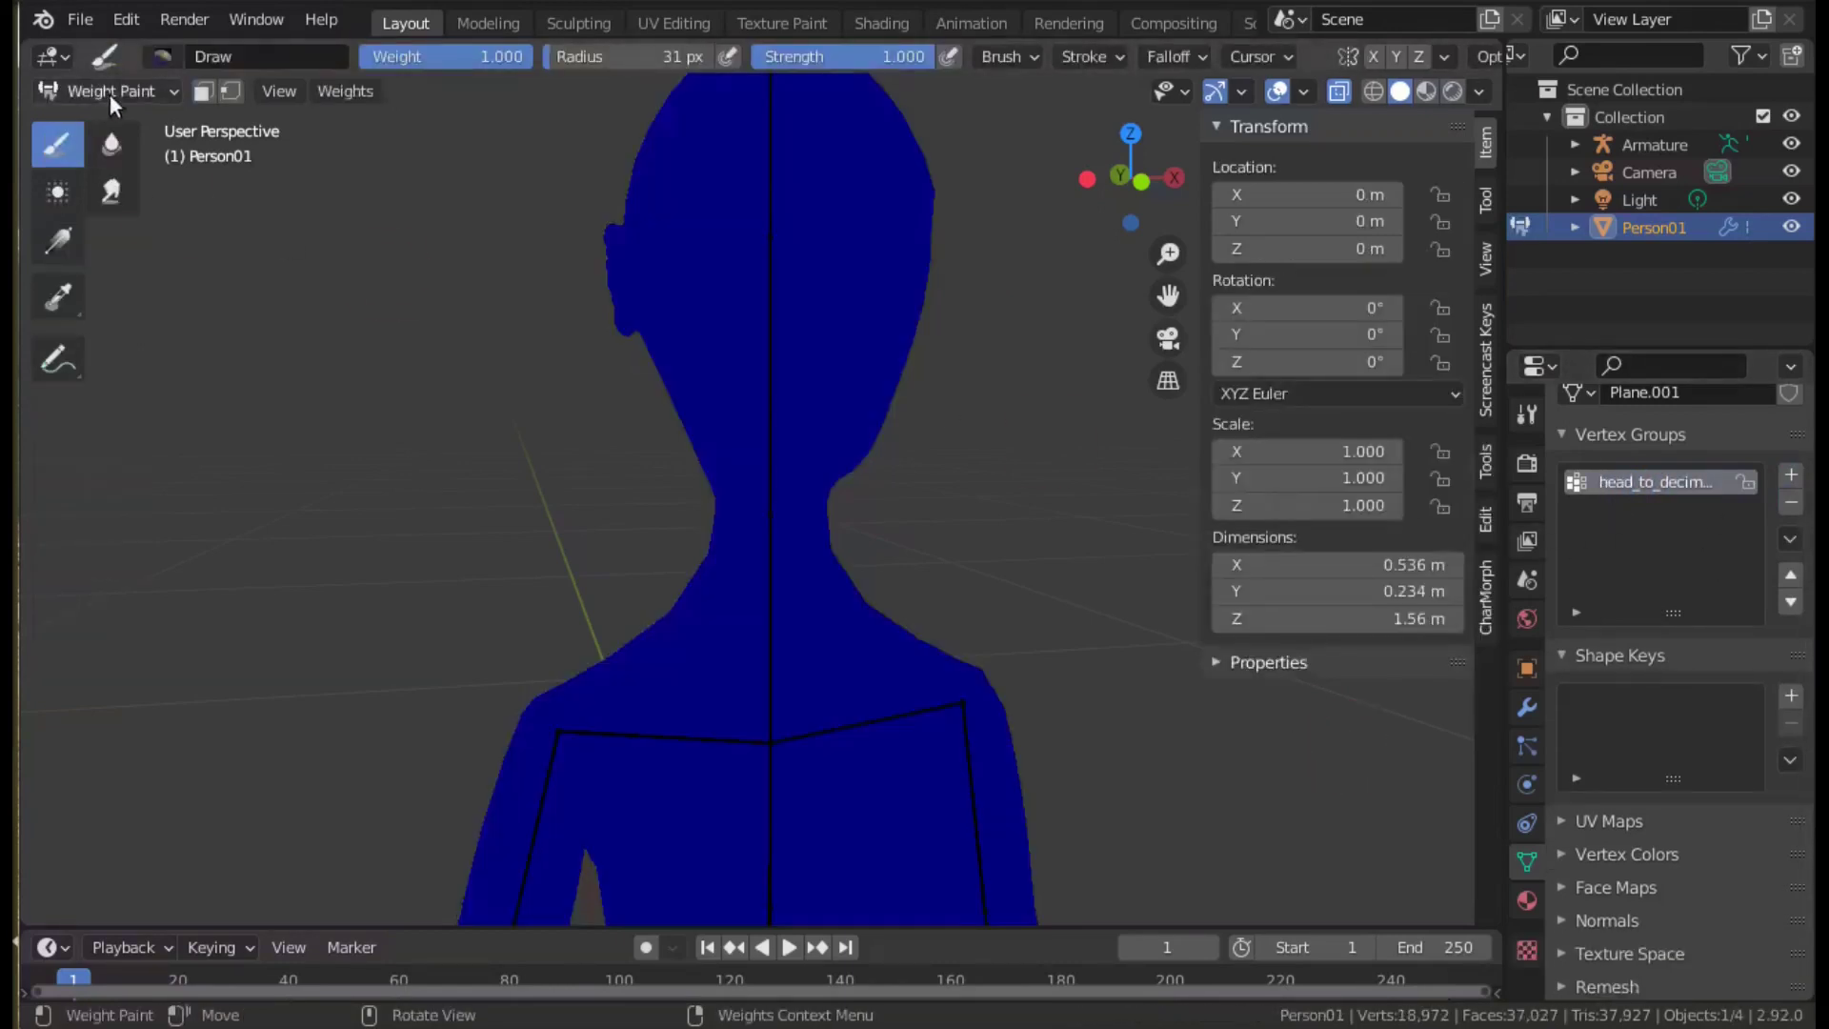
key("ctrl+Tab")
Add a Decimate modifier limited to the head_to_decimate vertex group.
left_click(1527, 706)
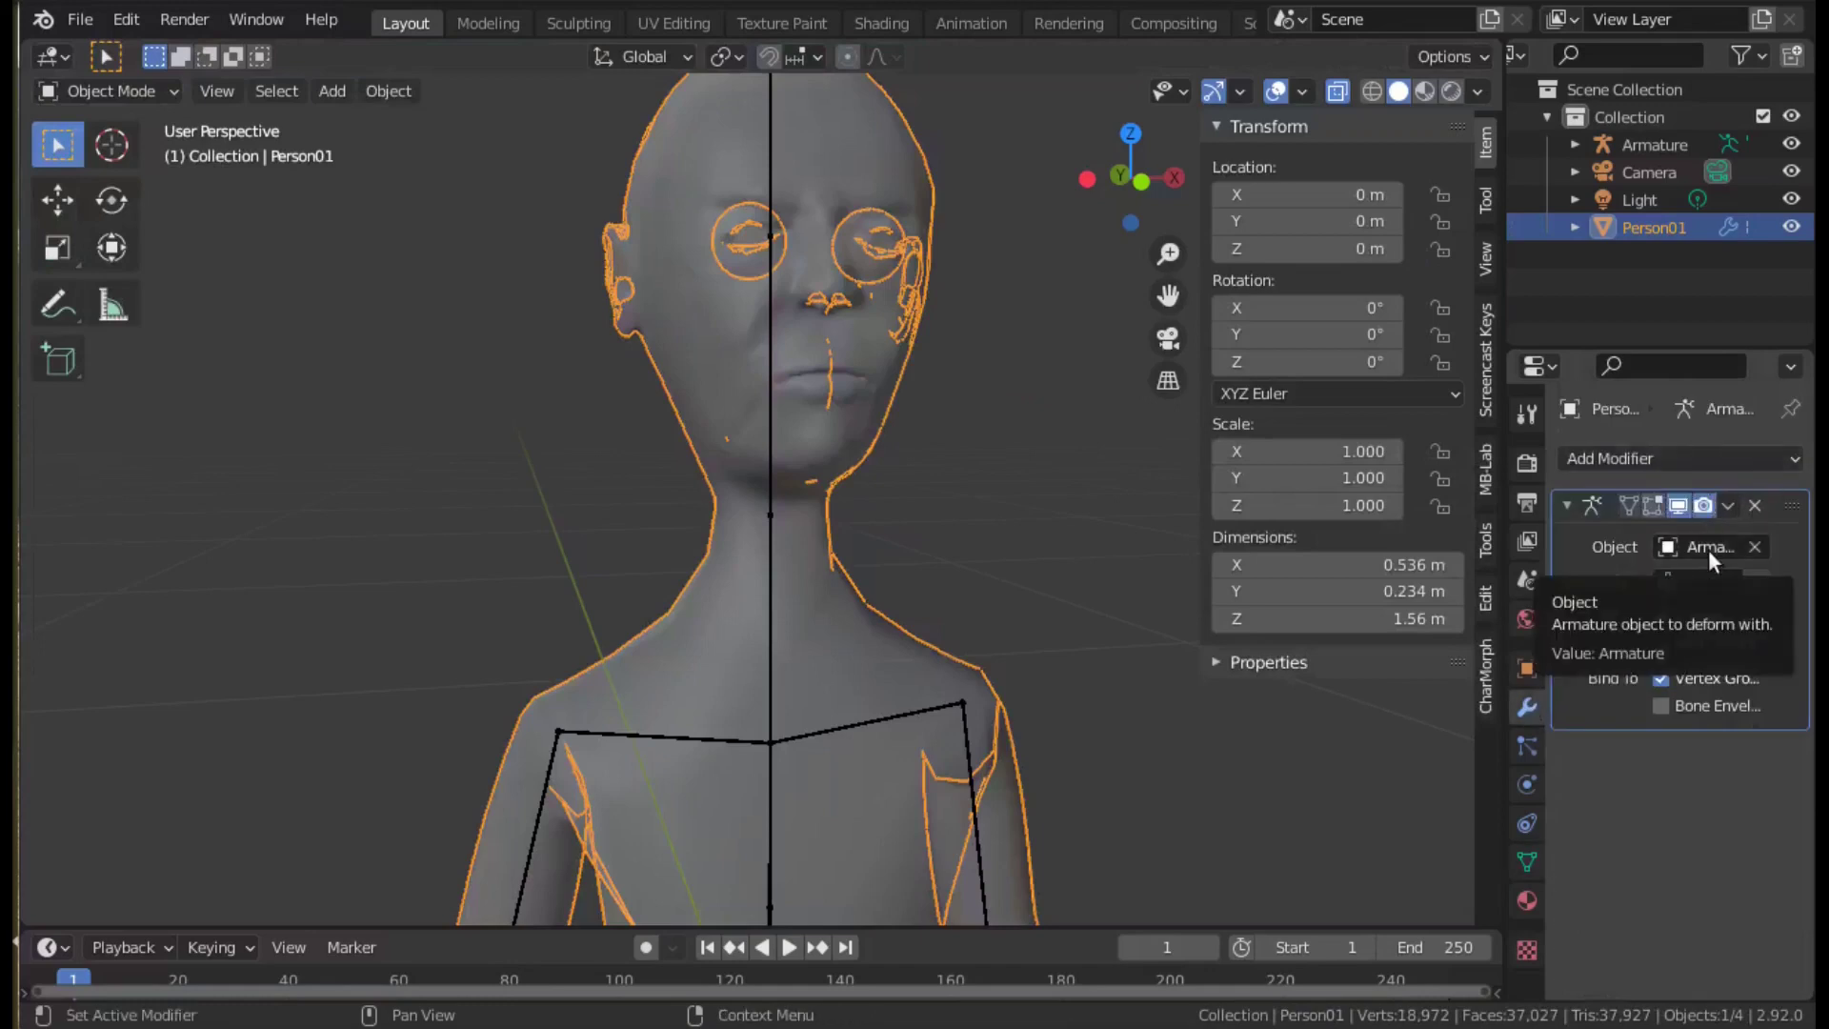
left_click(1640, 453)
left_click(1258, 658)
left_click(1695, 932)
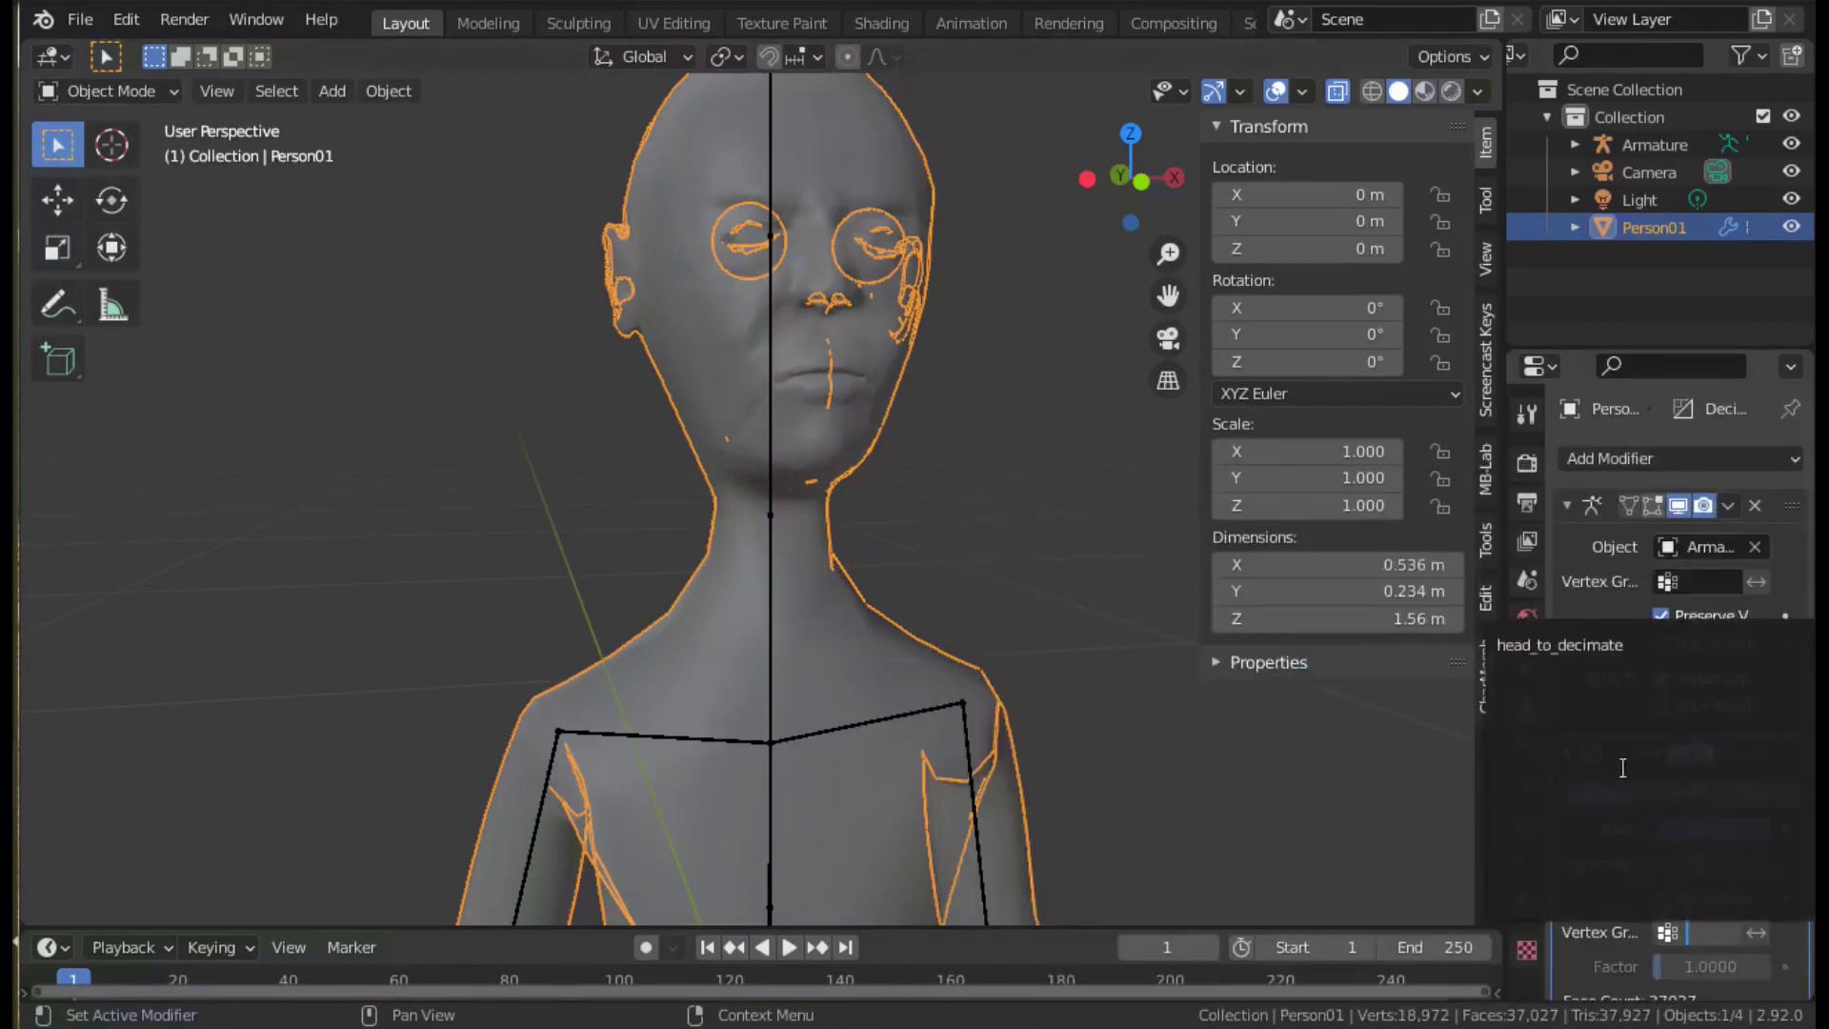
left_click(1544, 648)
Lower the Decimate ratio to about 0.3 in wireframe view and apply the modifier.
left_click_drag(1757, 829, 1686, 829)
key("shift+z")
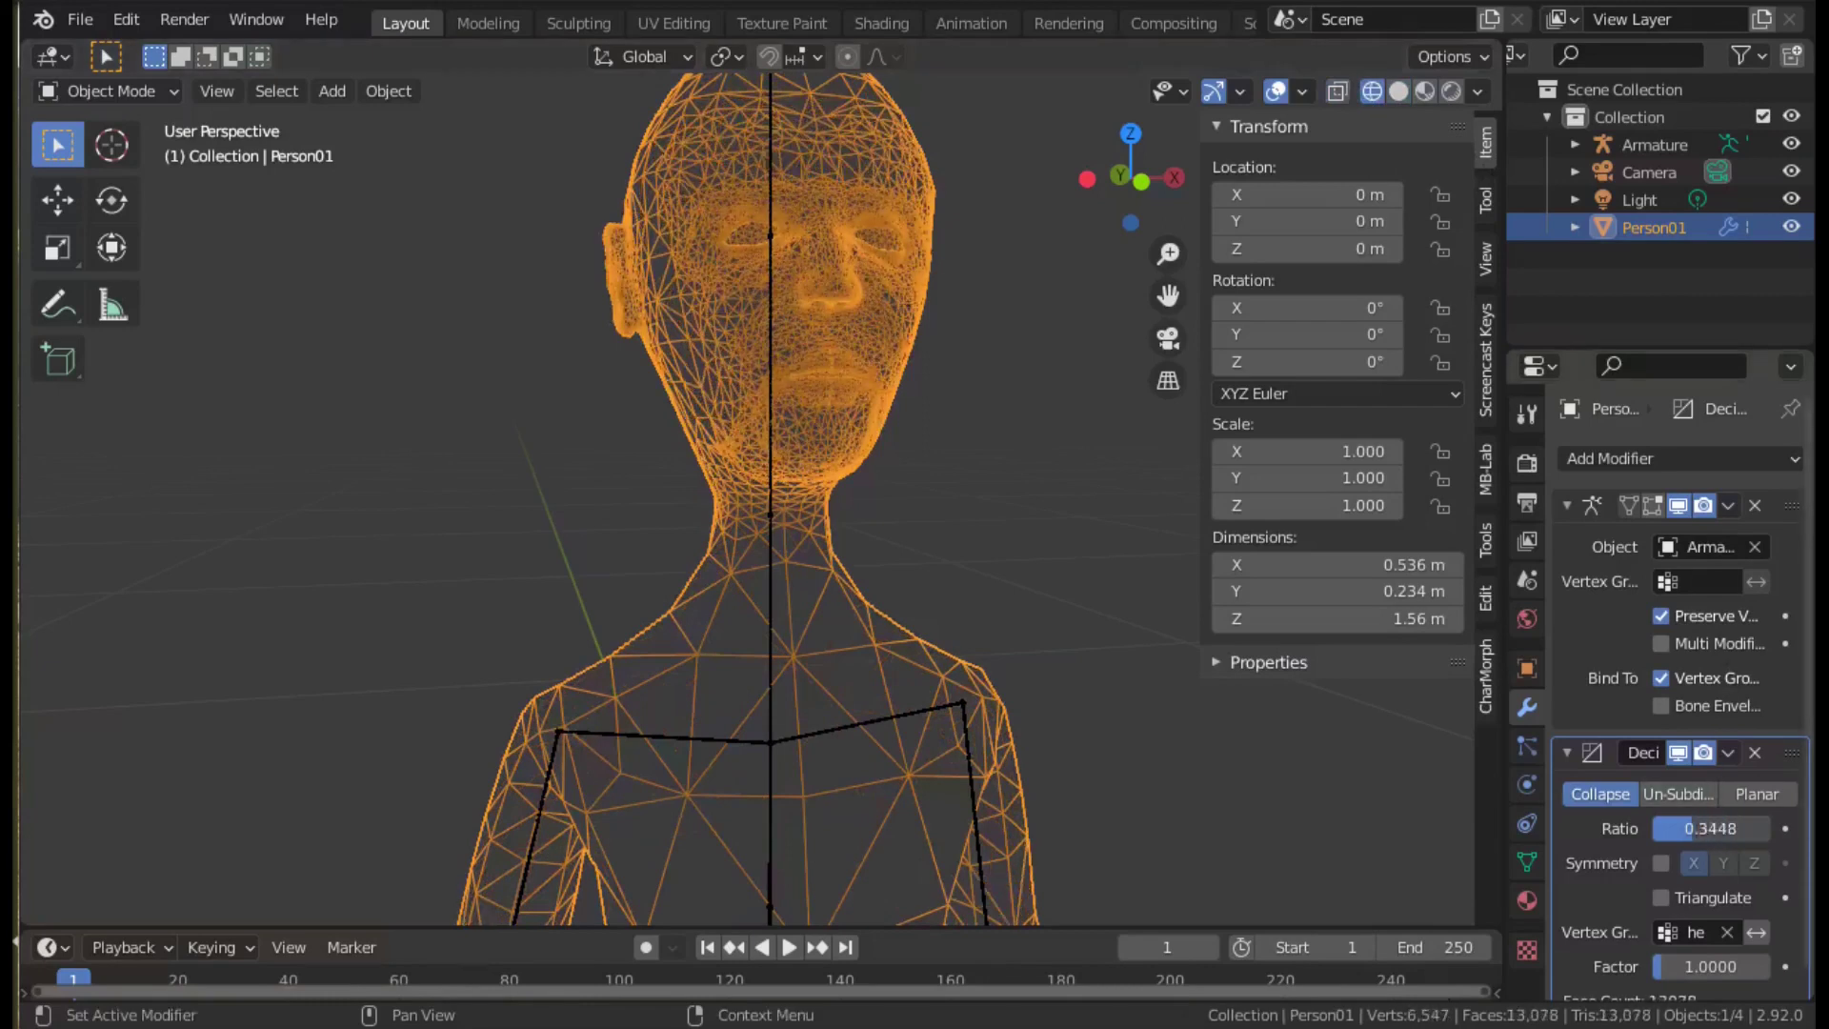
mouse_move(975, 579)
middle_mouse_down("shift")
mouse_move(974, 322)
mouse_move(981, 646)
middle_mouse_up("shift")
scroll(981, 646, "up", 2)
left_click_drag(1705, 829, 1701, 829)
left_click(1728, 752)
left_click(1632, 783)
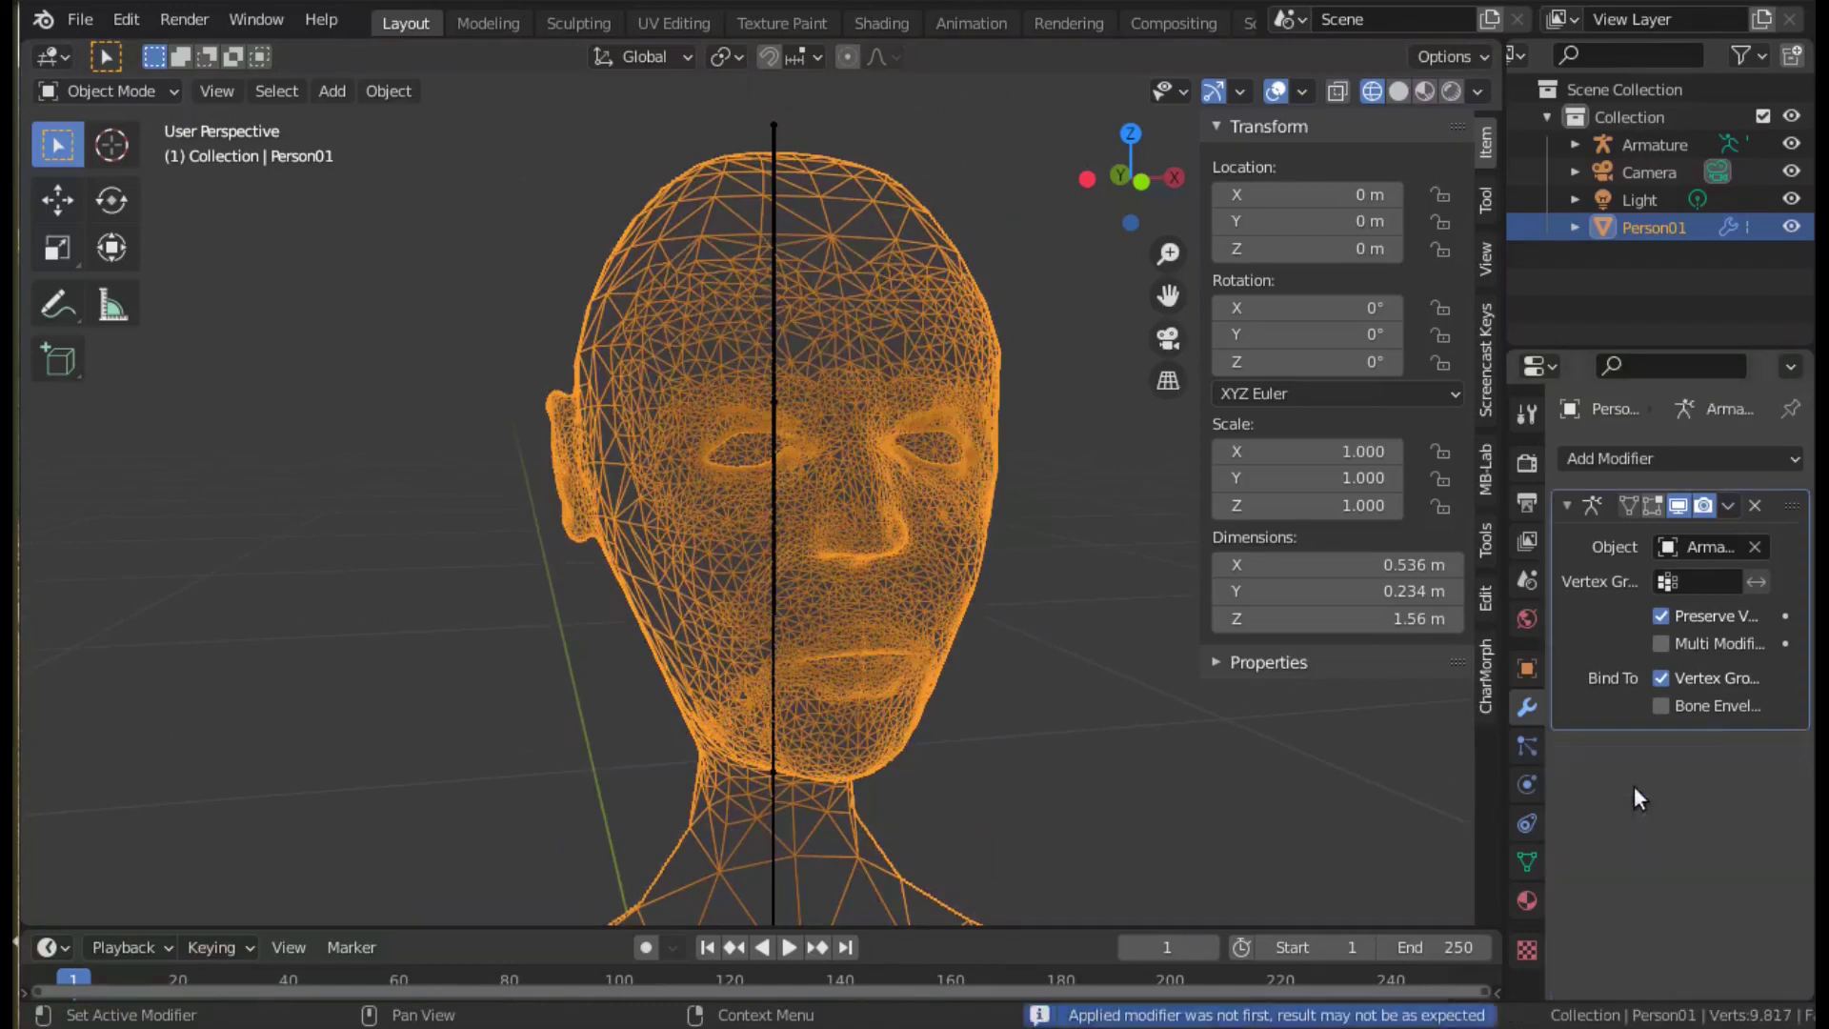
Merge vertices by distance at 0.001 m, then return to Object Mode with solid shading.
key("Tab")
left_click(472, 99)
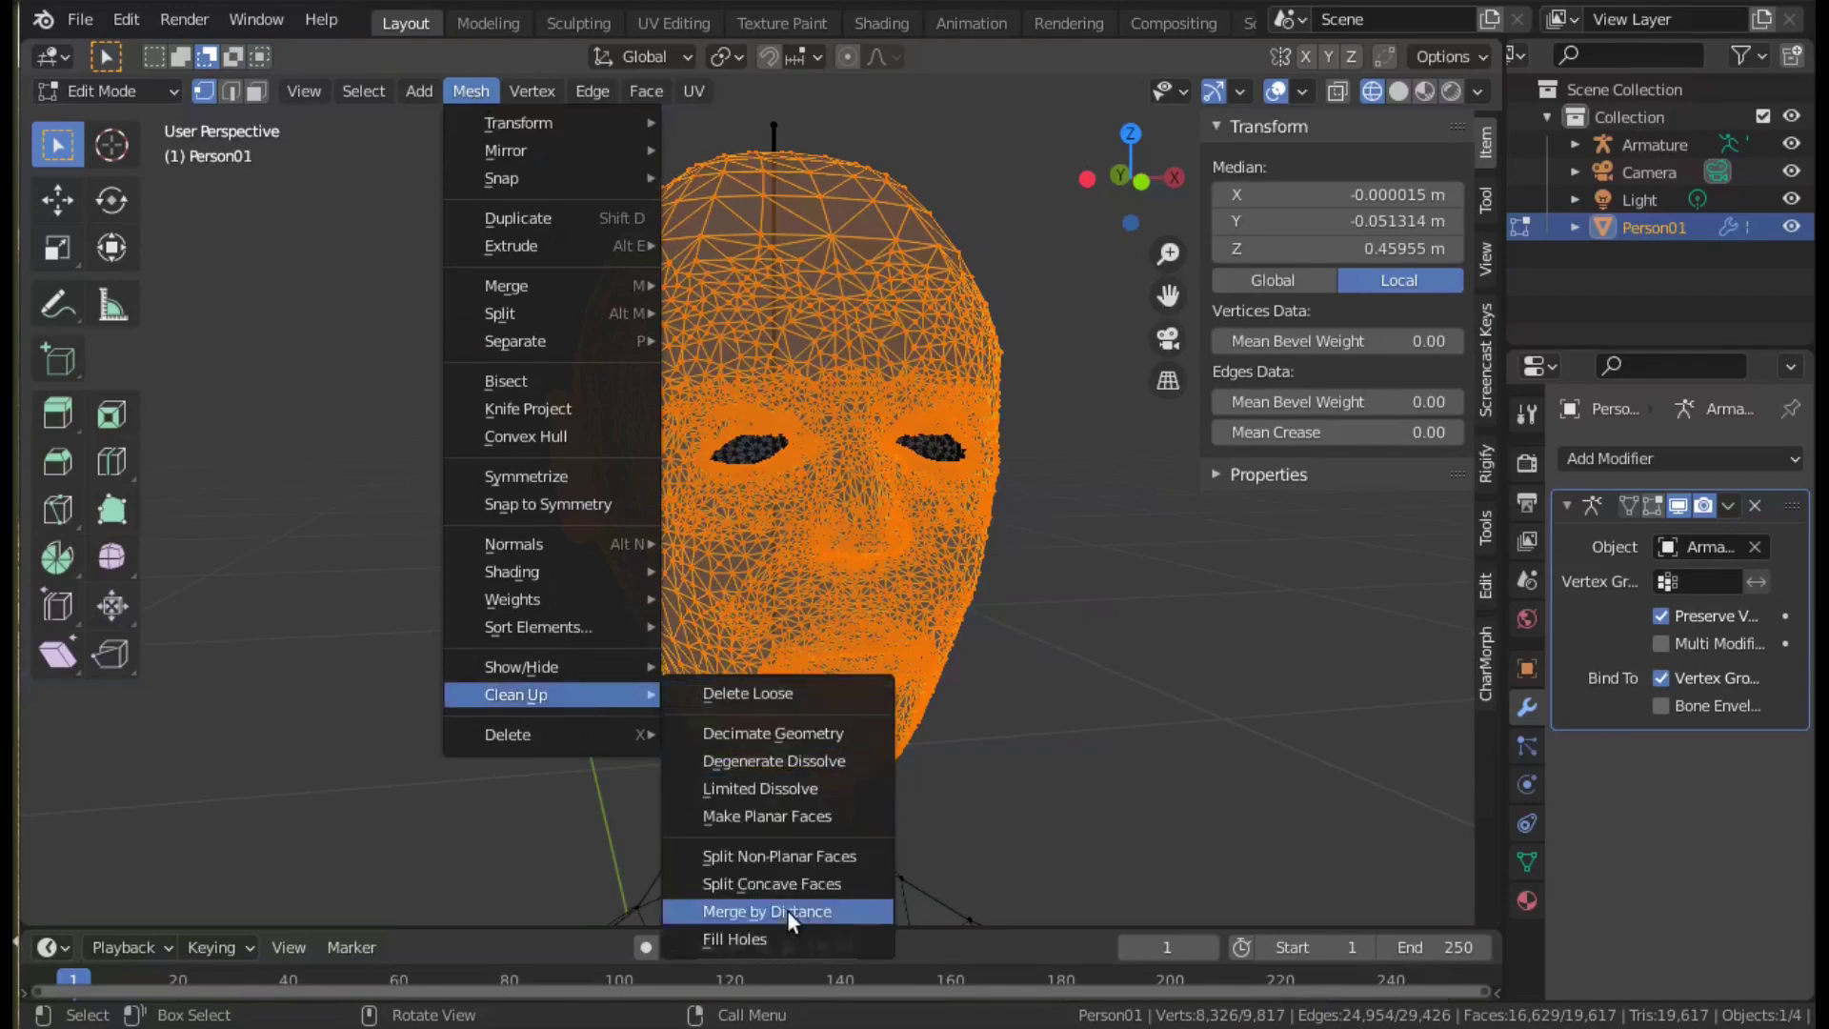
left_click(726, 912)
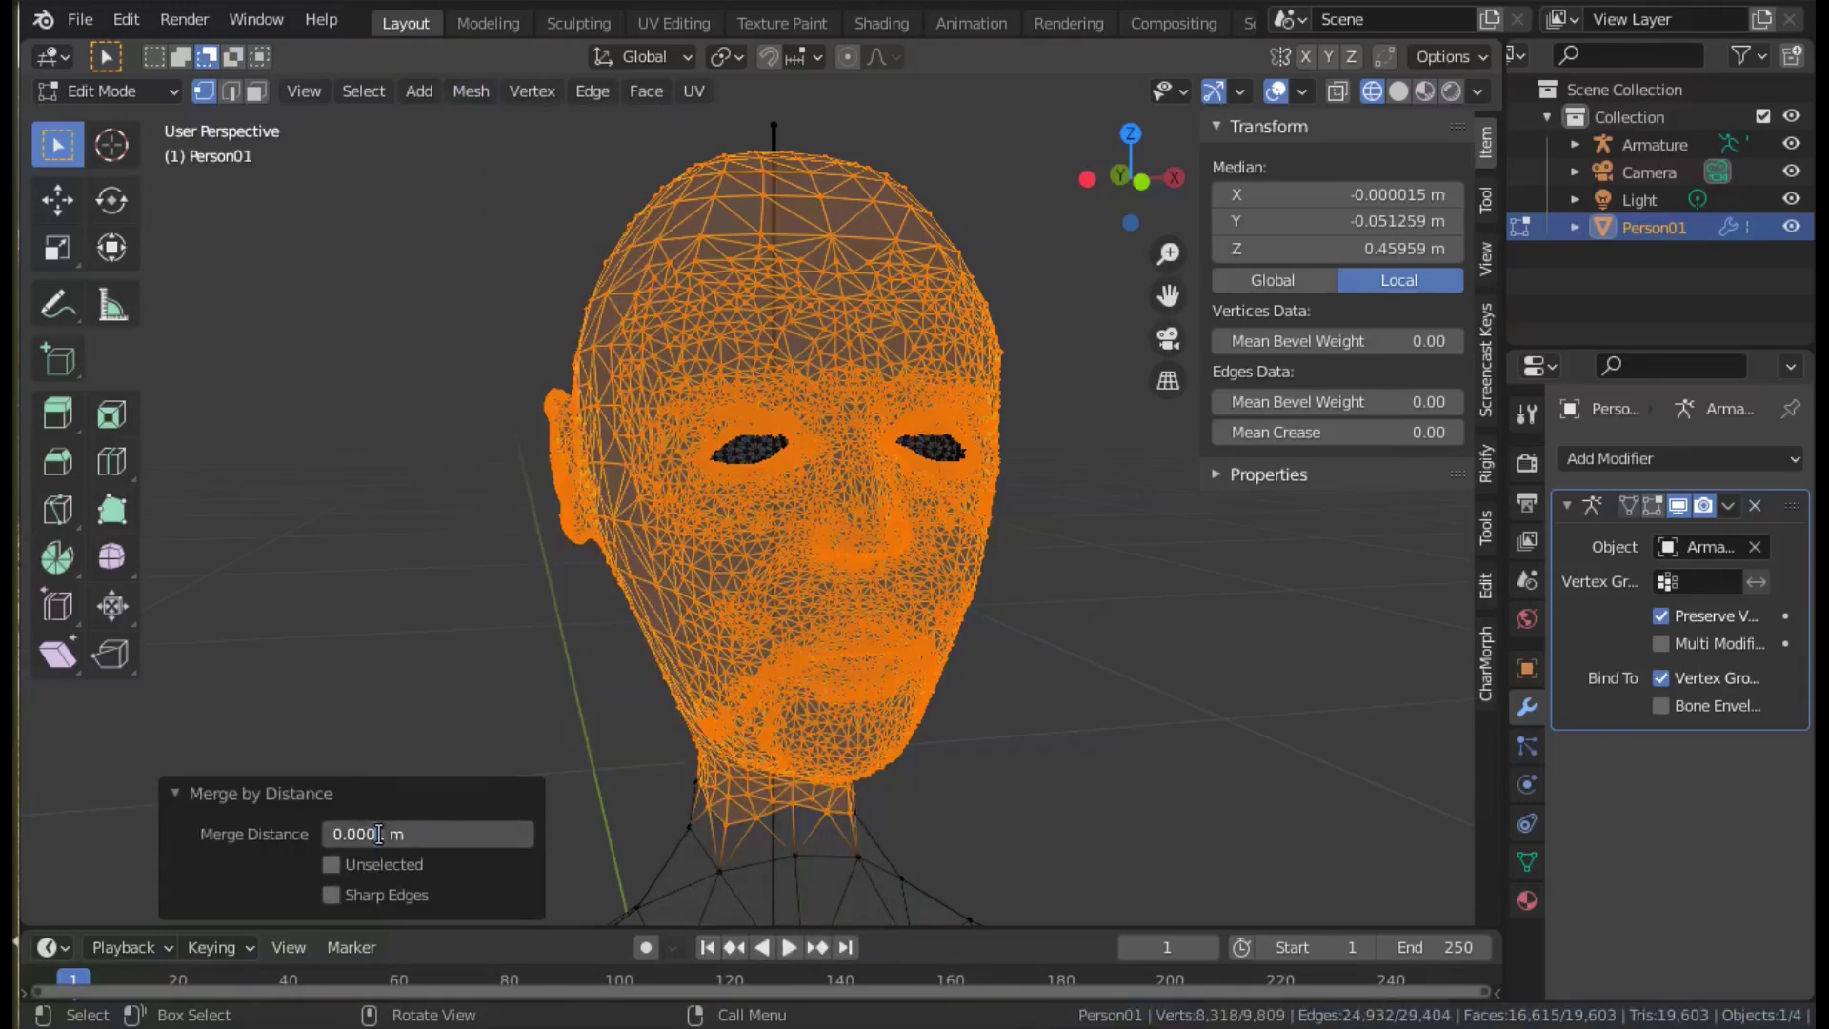
key("Return")
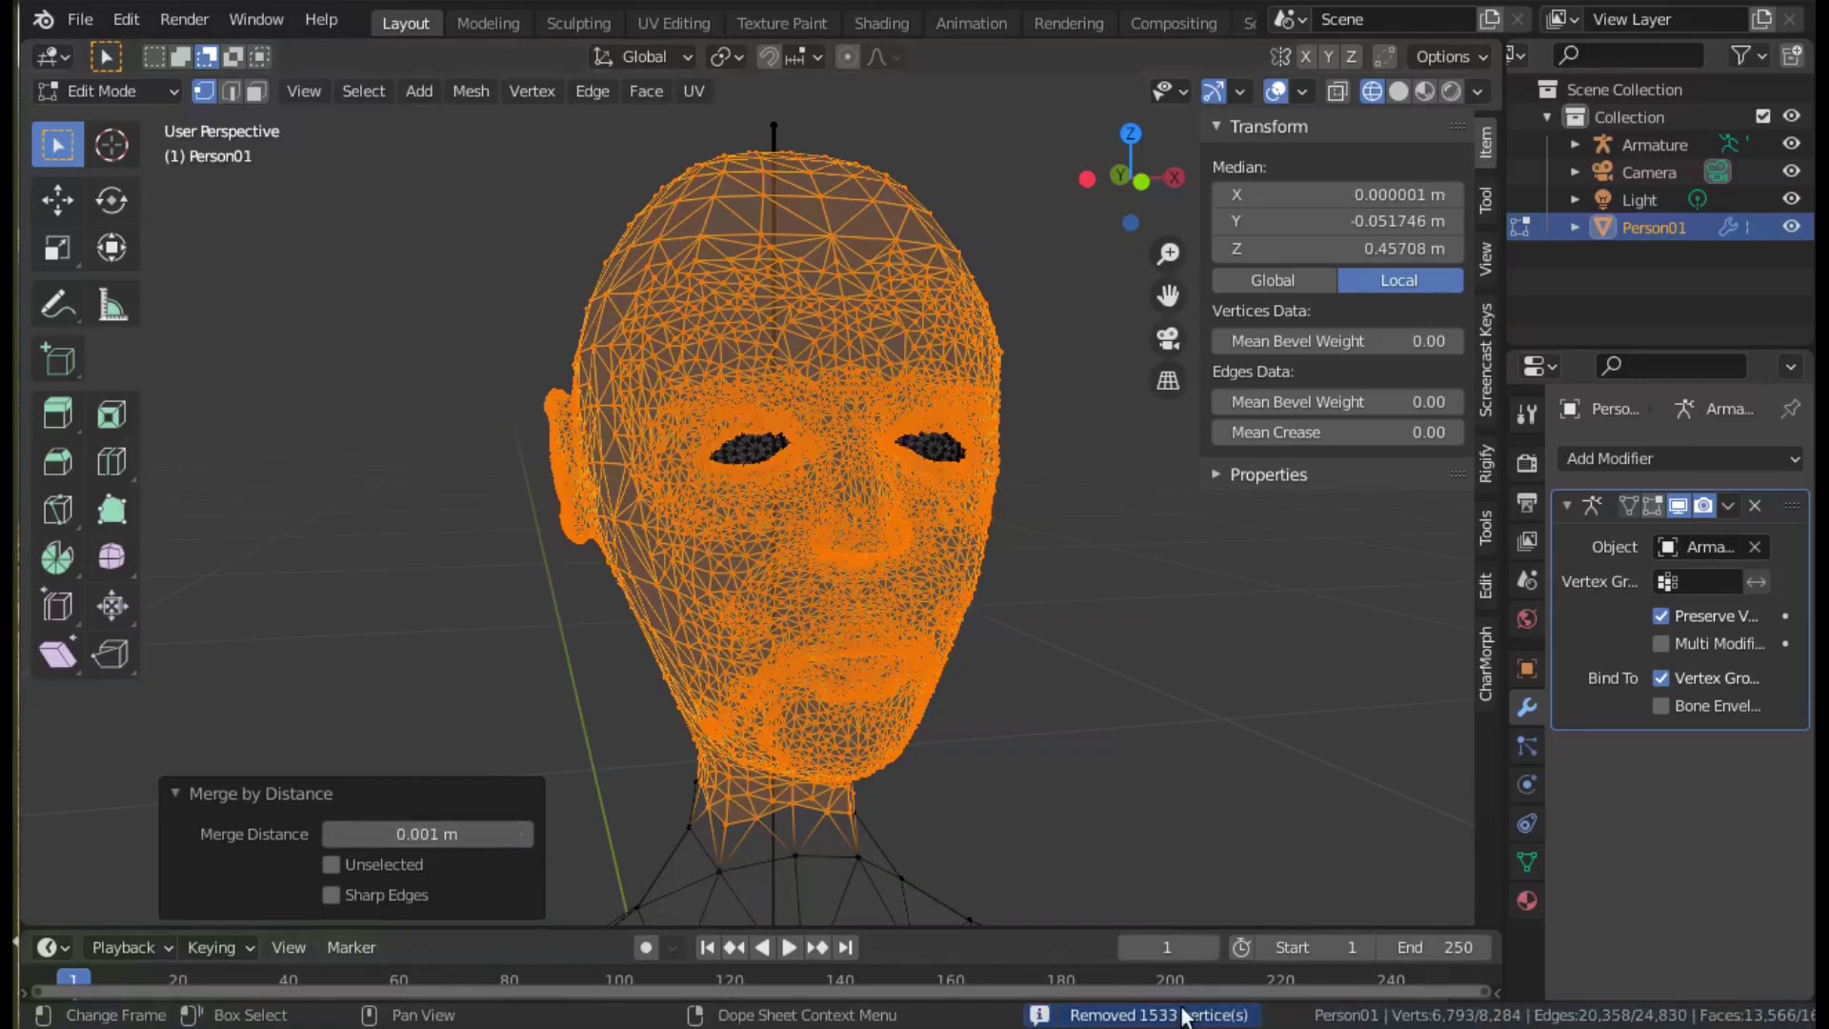
key("Tab")
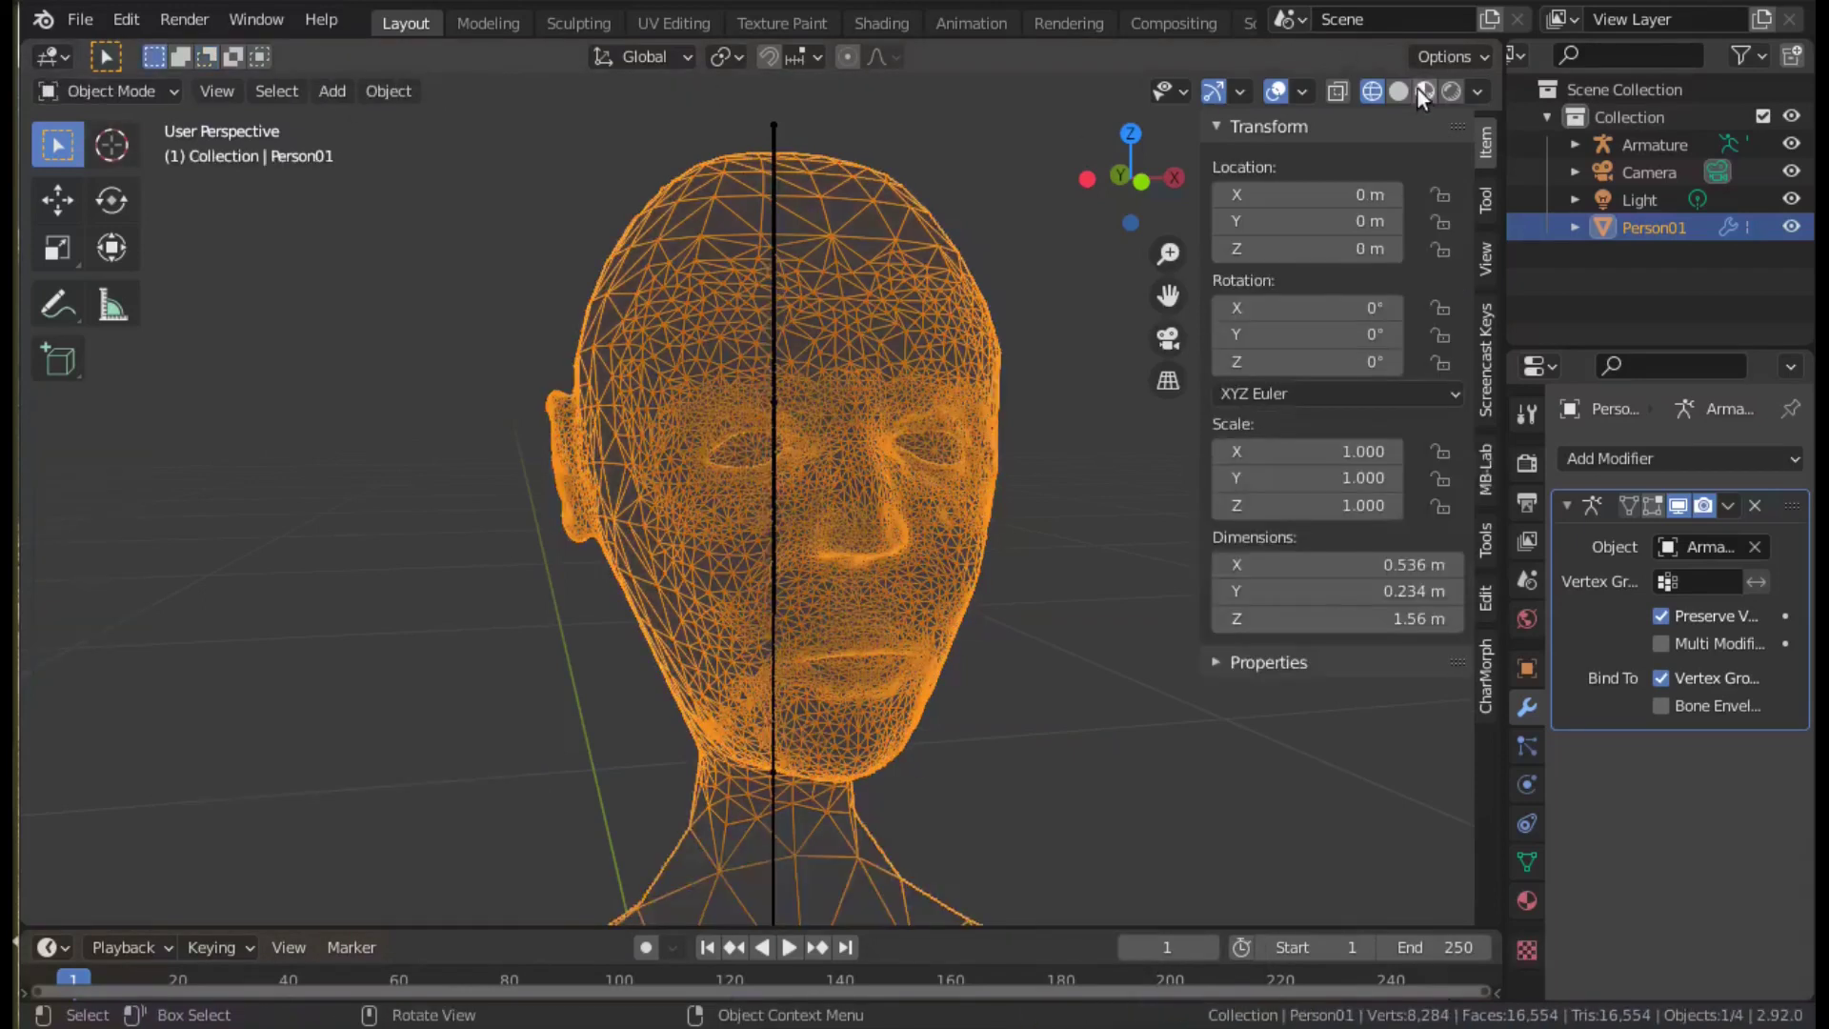
left_click(1398, 91)
left_click(109, 90)
Assign automatic bone weights to Person01 in Weight Paint and inspect the leg bone groups.
left_click(124, 217)
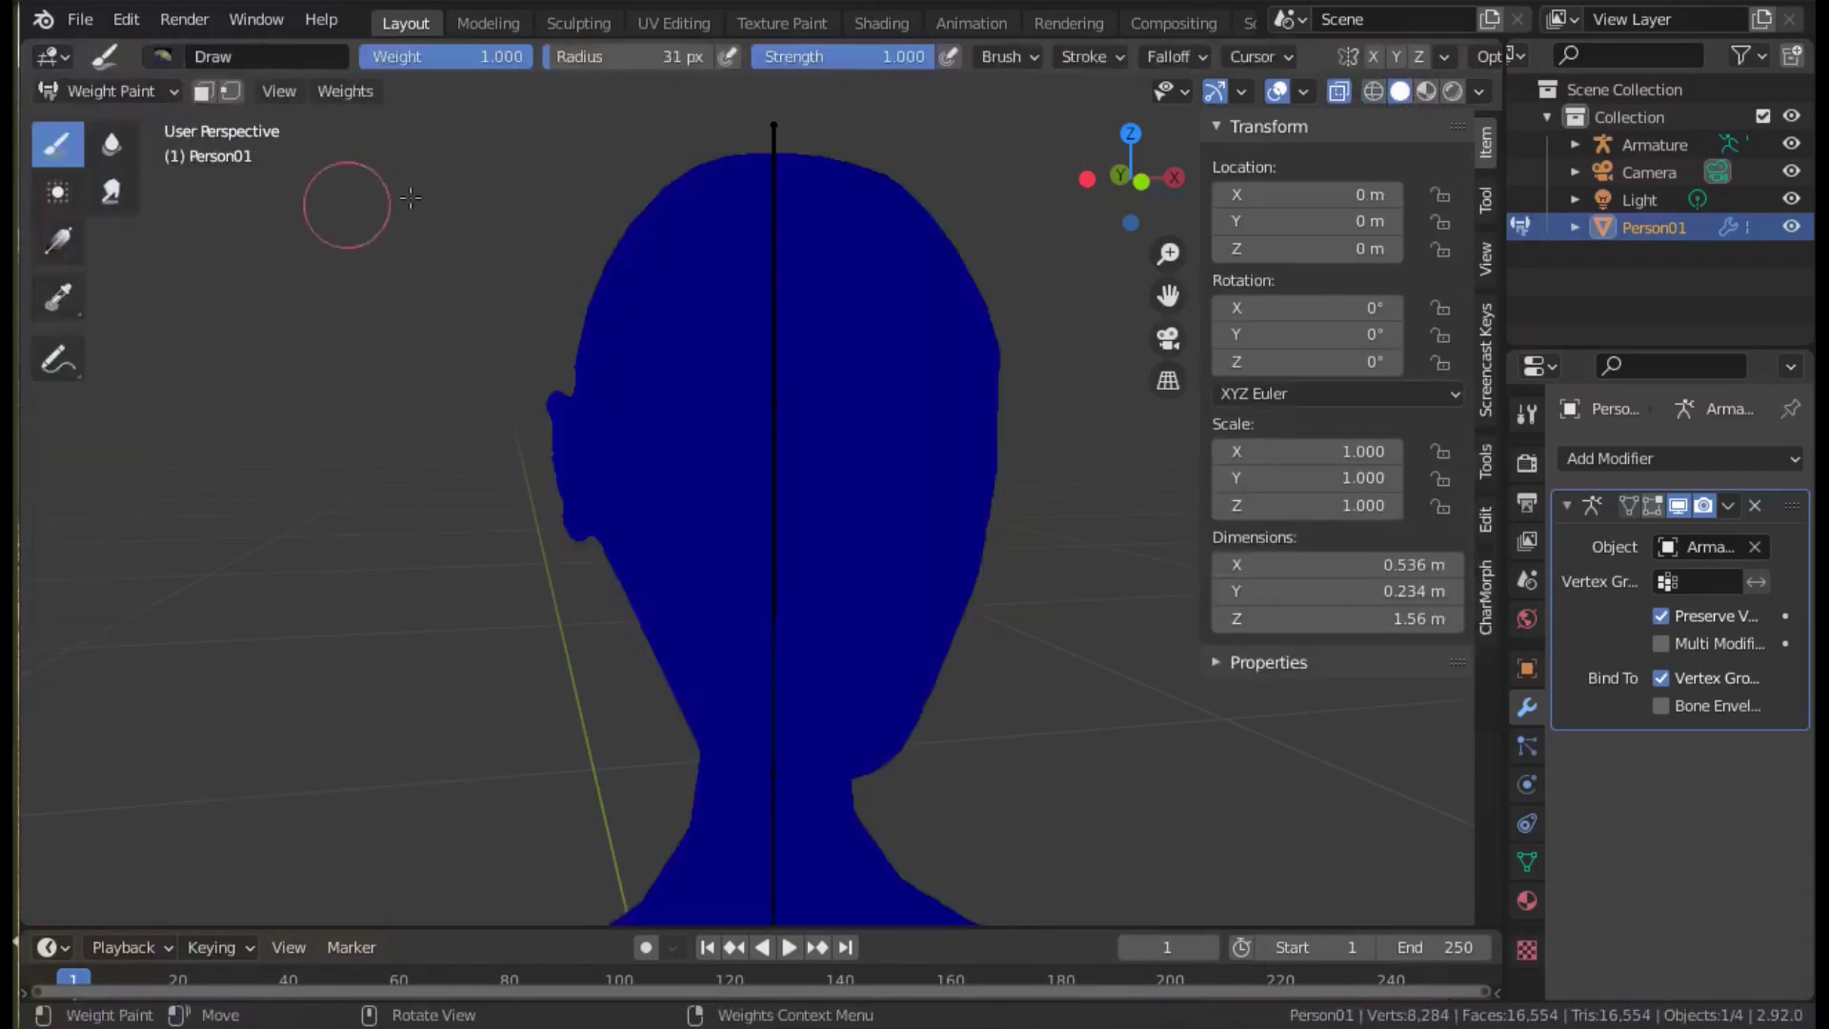
left_click(1527, 862)
left_click(345, 92)
left_click(377, 122)
scroll(995, 712, "down", 10)
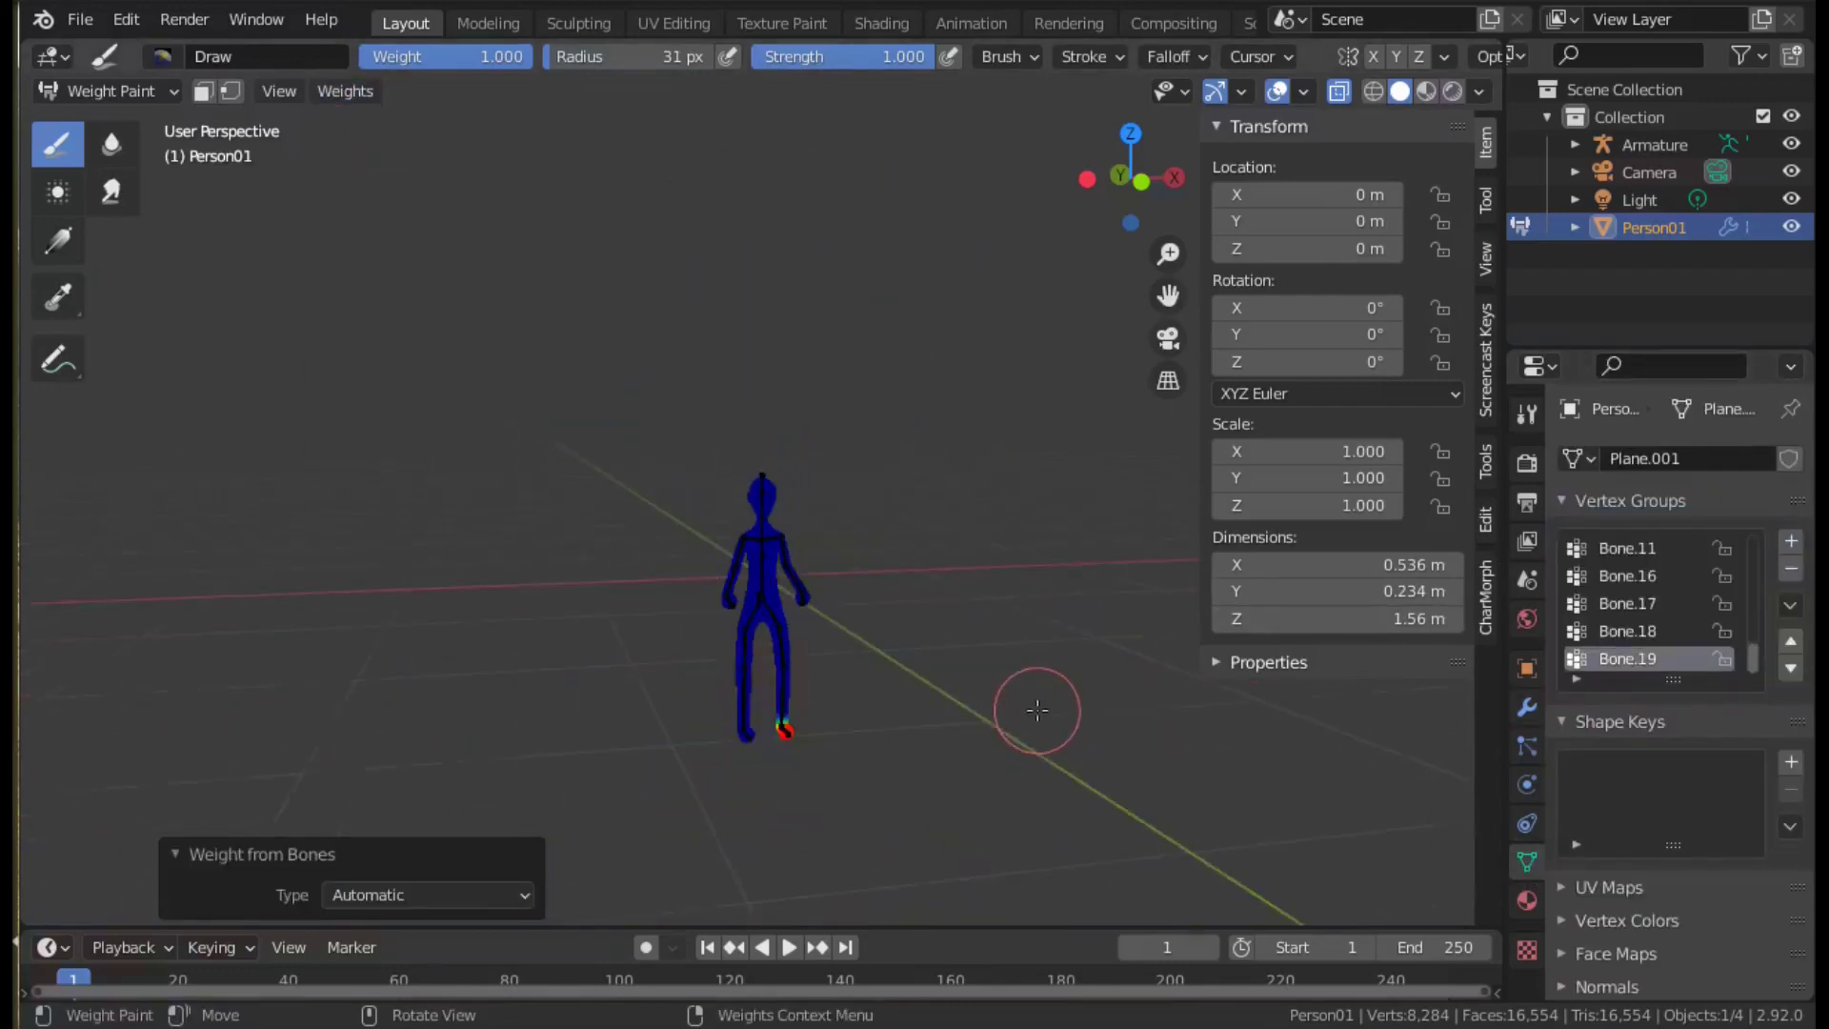
left_click(1632, 631)
scroll(1637, 551, "up", 3)
left_click(1643, 571)
scroll(1649, 573, "up", 1)
scroll(743, 545, "up", 4)
Put the armature in Pose Mode, select the head bone, and test a rotation.
key("ctrl+Tab")
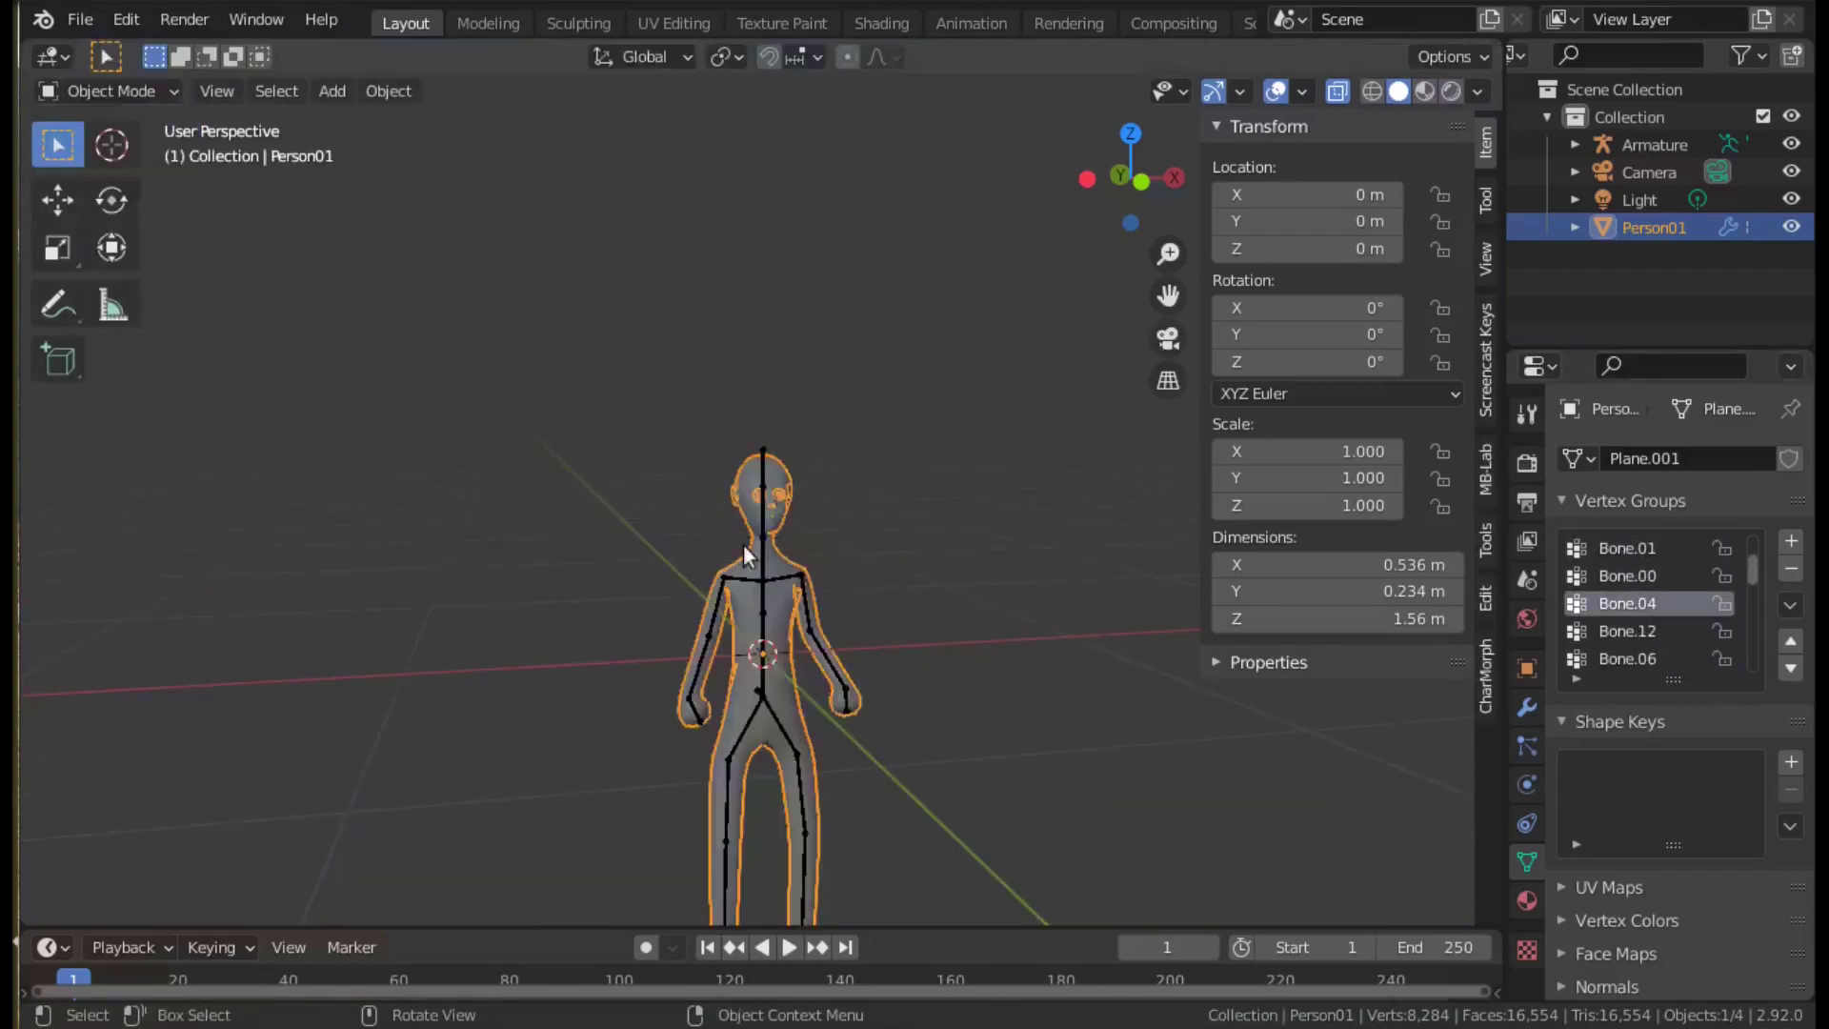
scroll(743, 545, "up", 2)
left_click(762, 604)
left_click(105, 91)
left_click(100, 183)
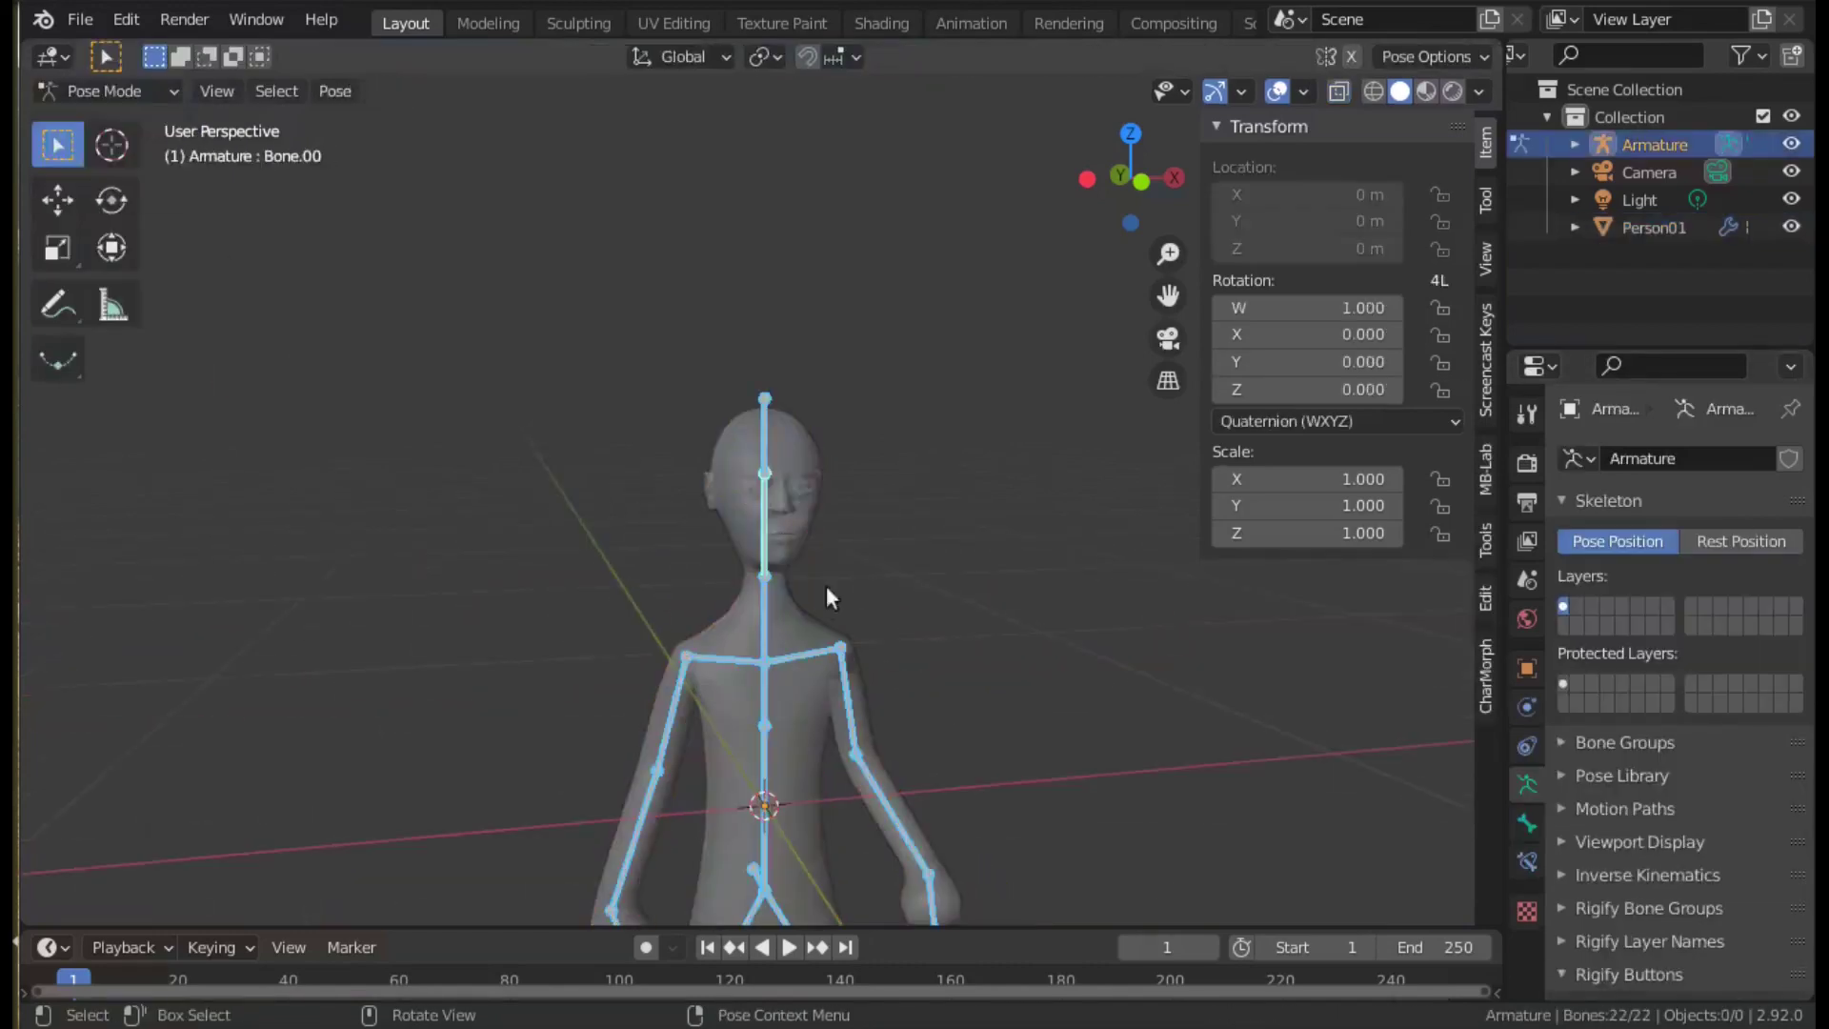
left_click(768, 557)
key("r")
key("Escape")
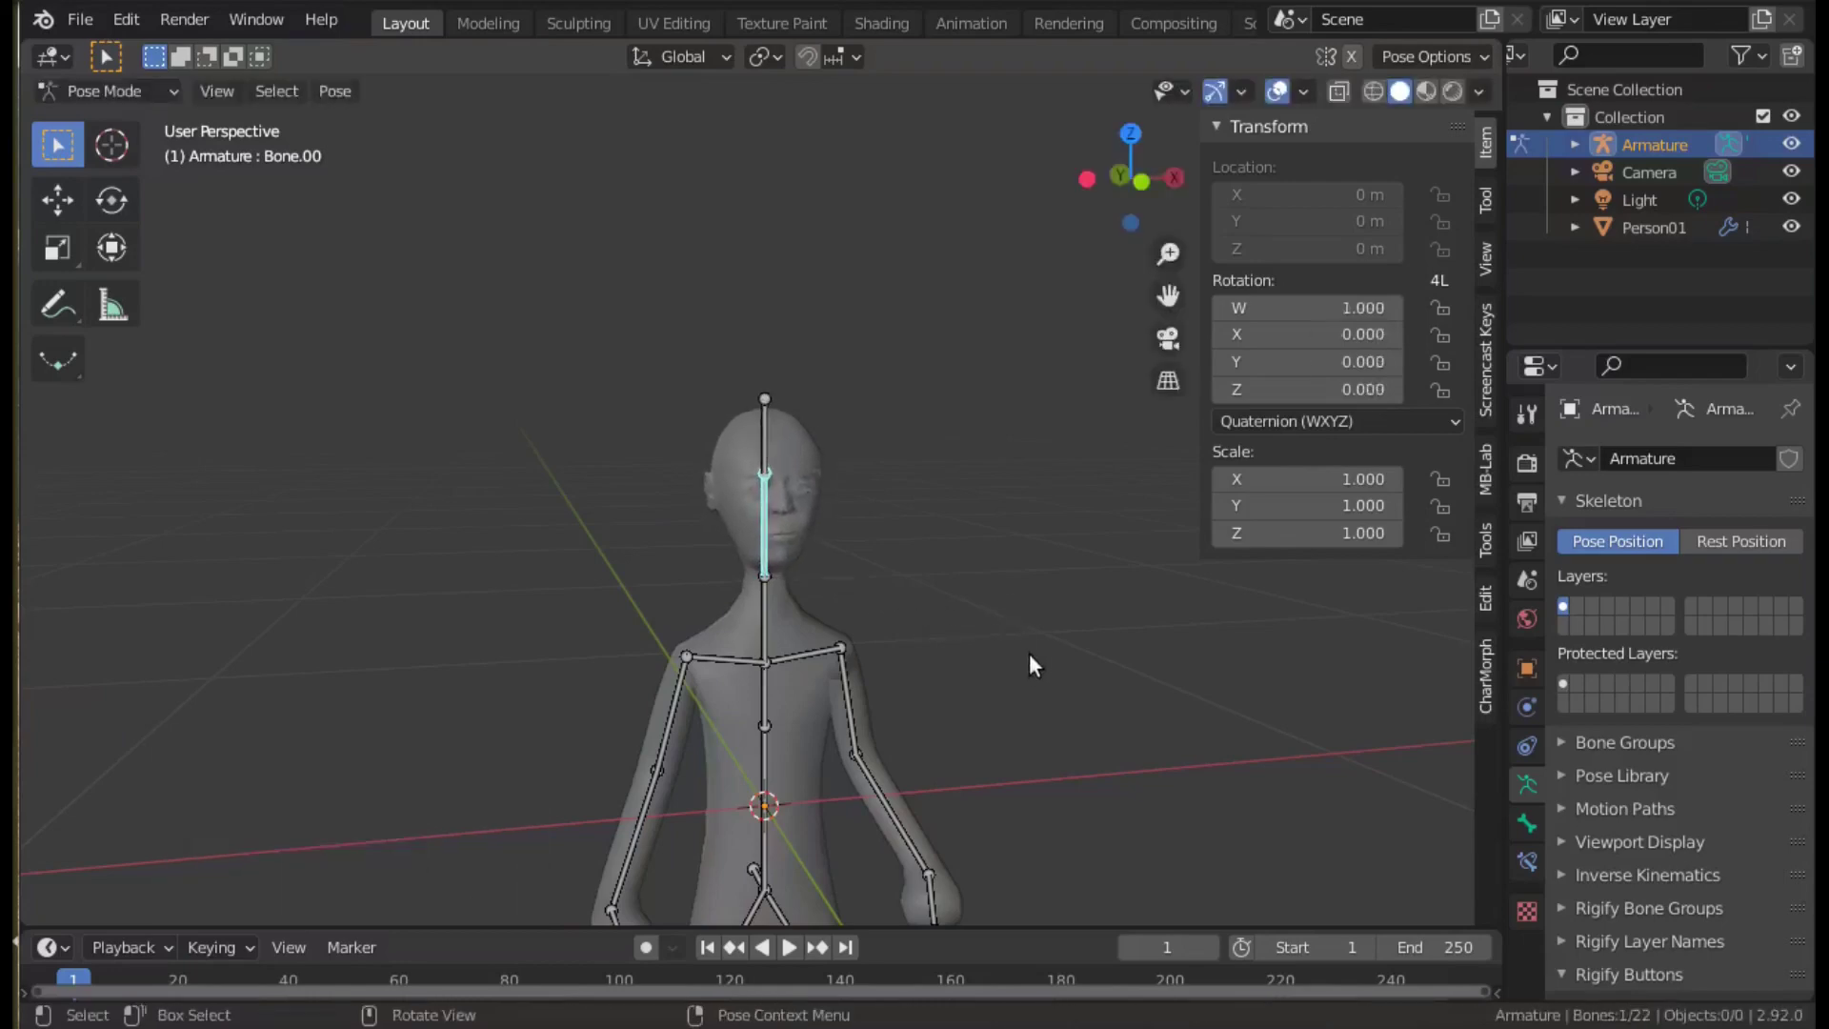
Return the armature to Object Mode and start moving it with G.
scroll(1029, 653, "up", 3)
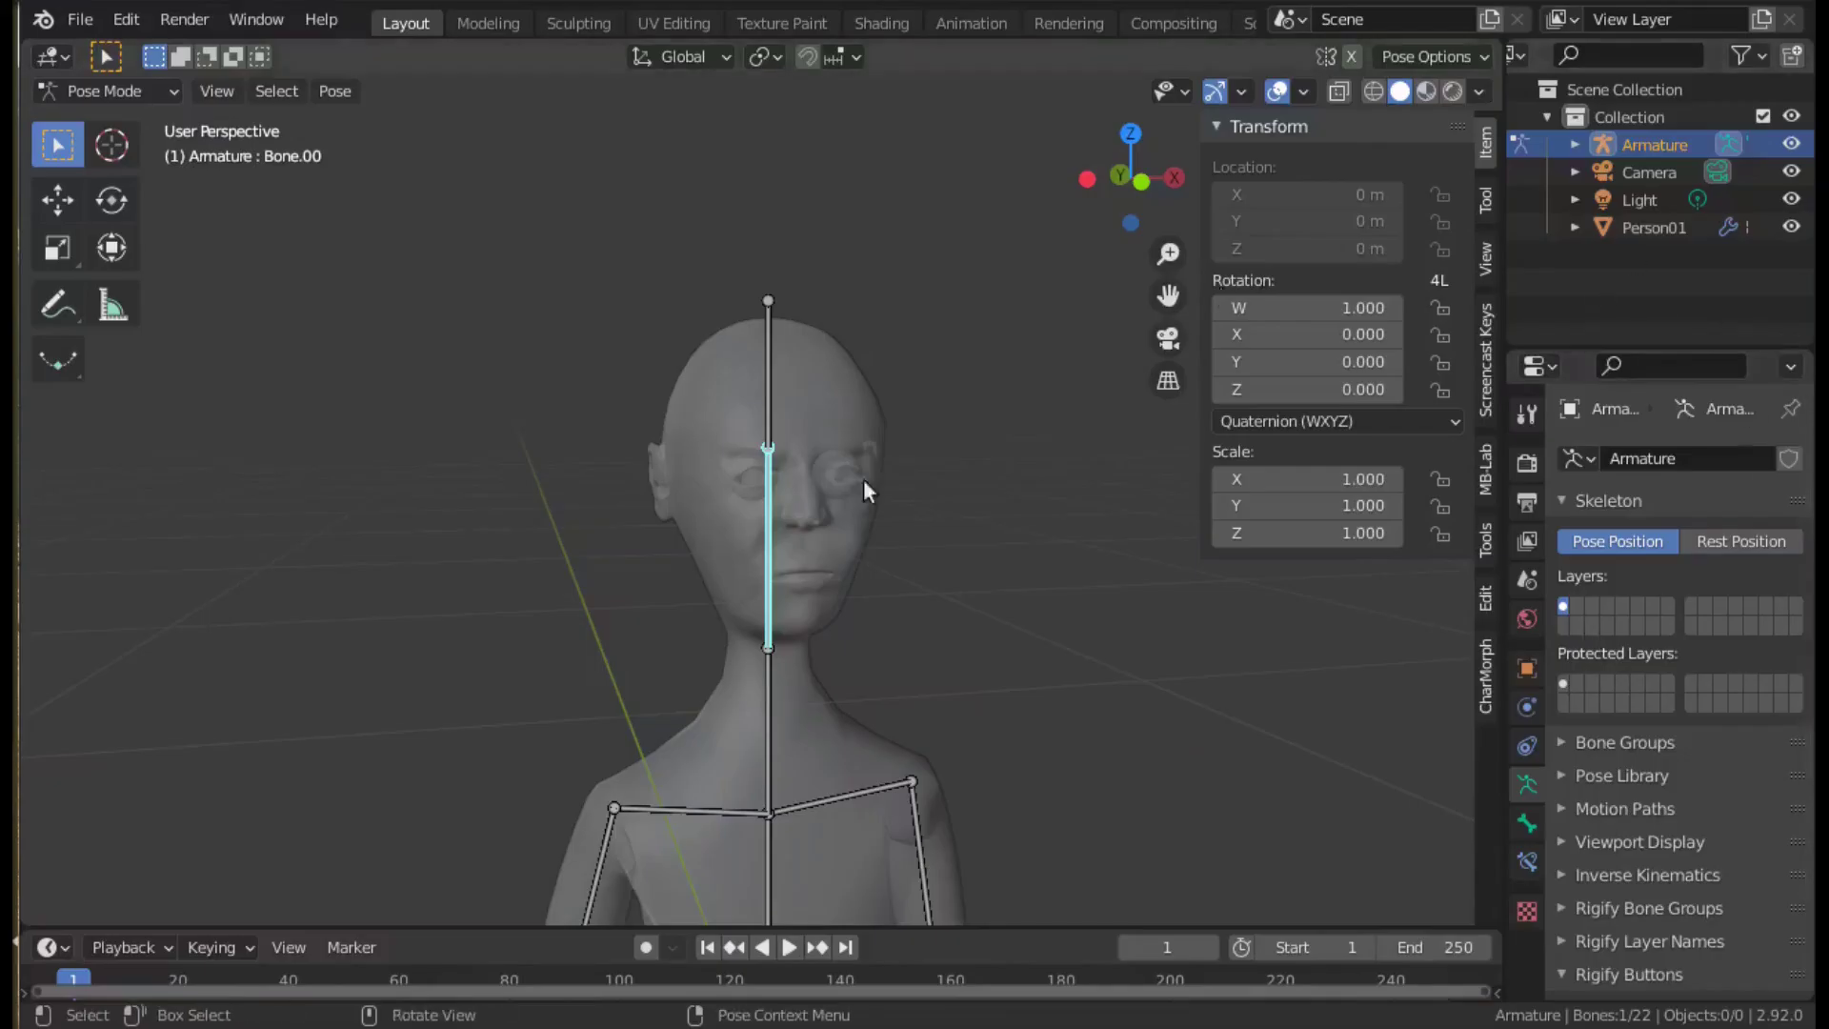
left_click(104, 90)
left_click(100, 124)
key("g")
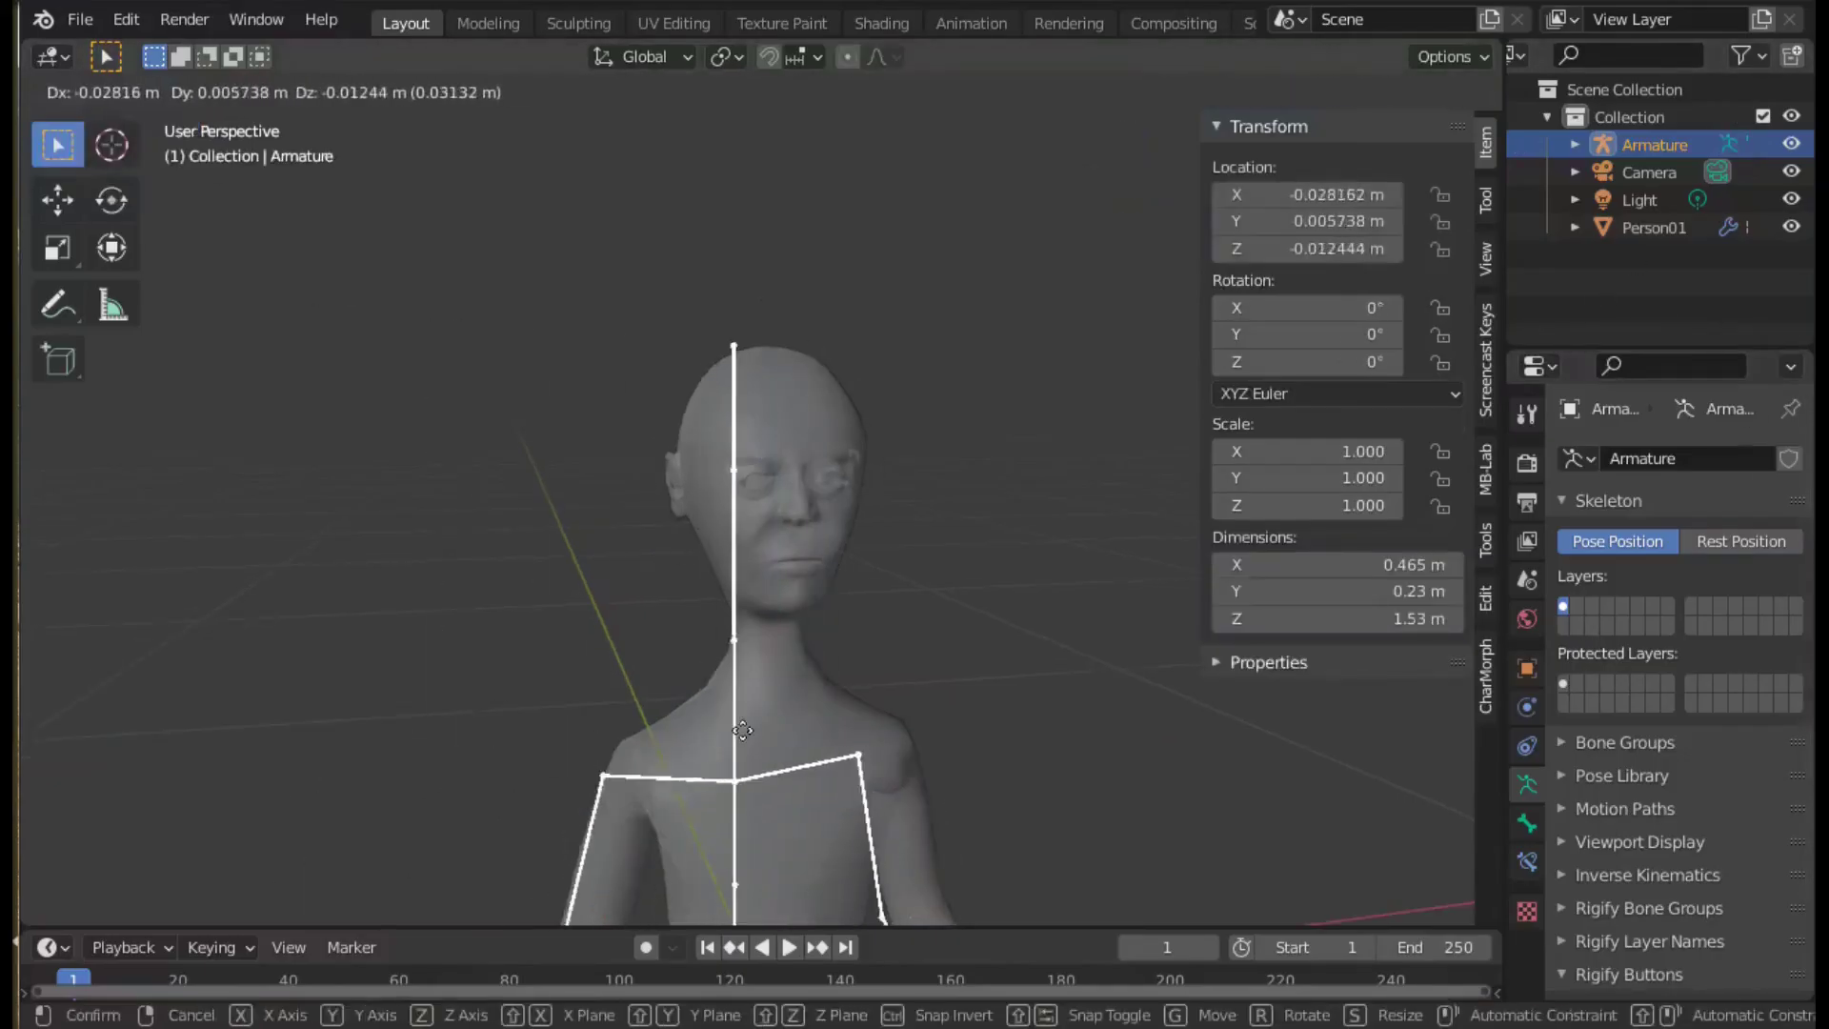